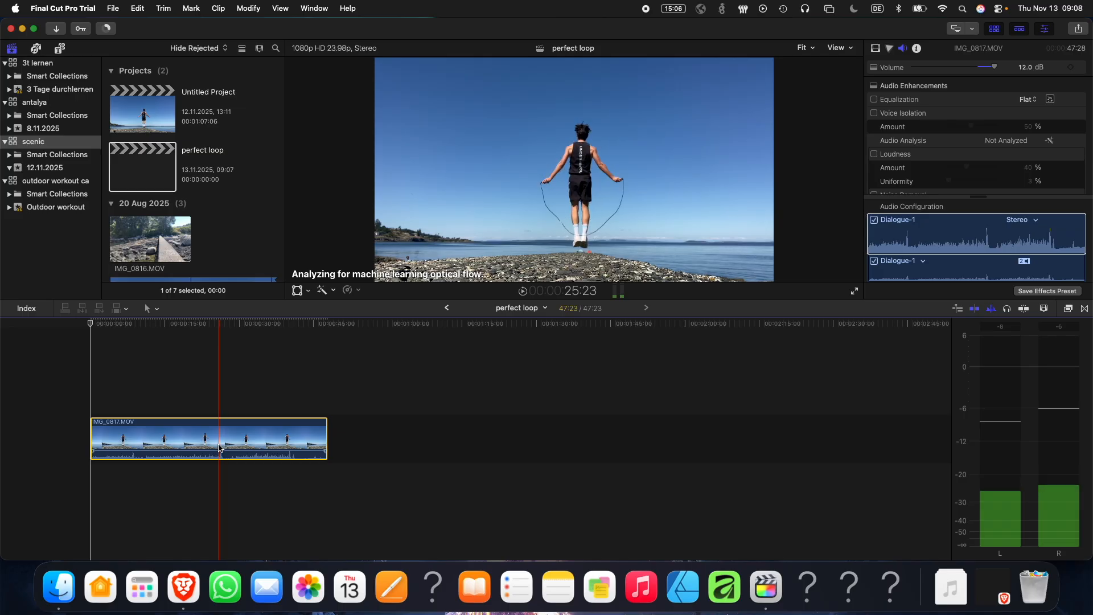
# - Cut the IMG_0817.MOV clip at about 25:15 and delete everything after the cut
pyautogui.press('super+b')
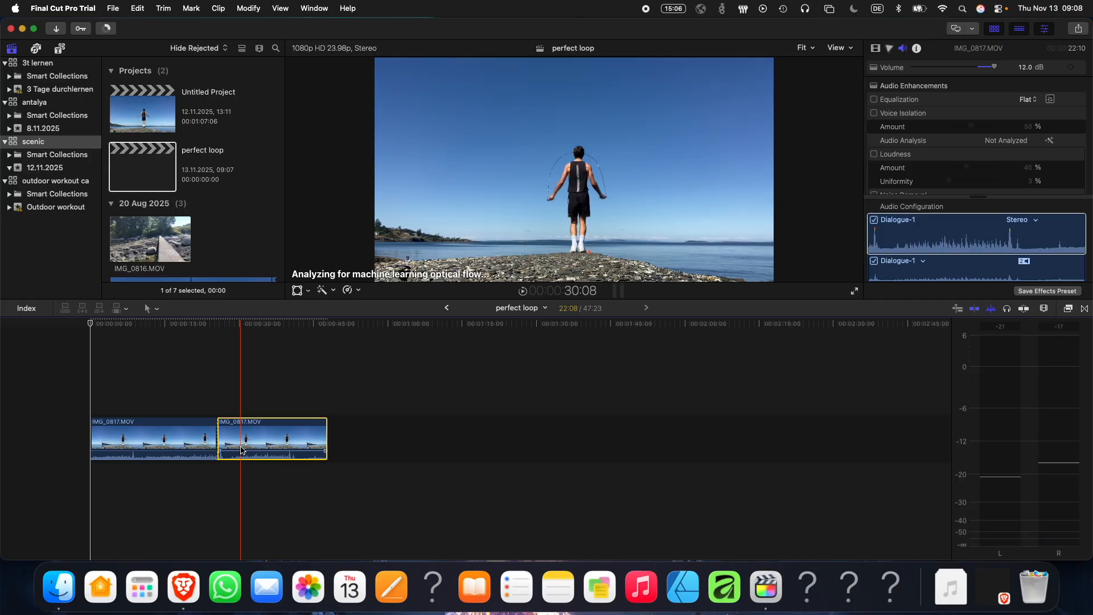
pyautogui.press('super+b')
pyautogui.press('Delete')
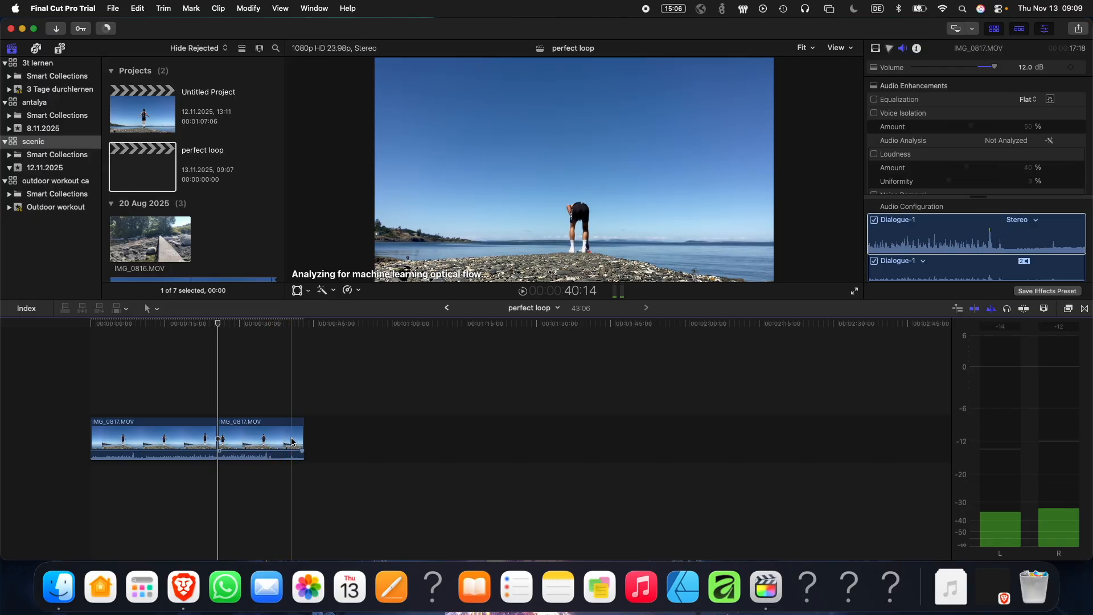
pyautogui.click(252, 438)
pyautogui.press('Delete')
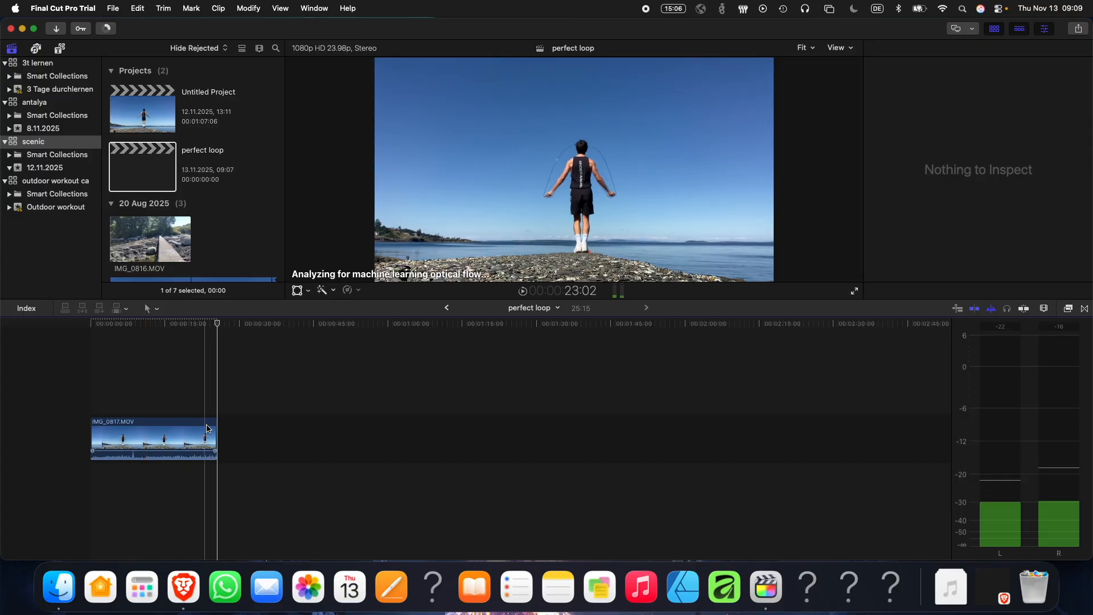
pyautogui.click(199, 428)
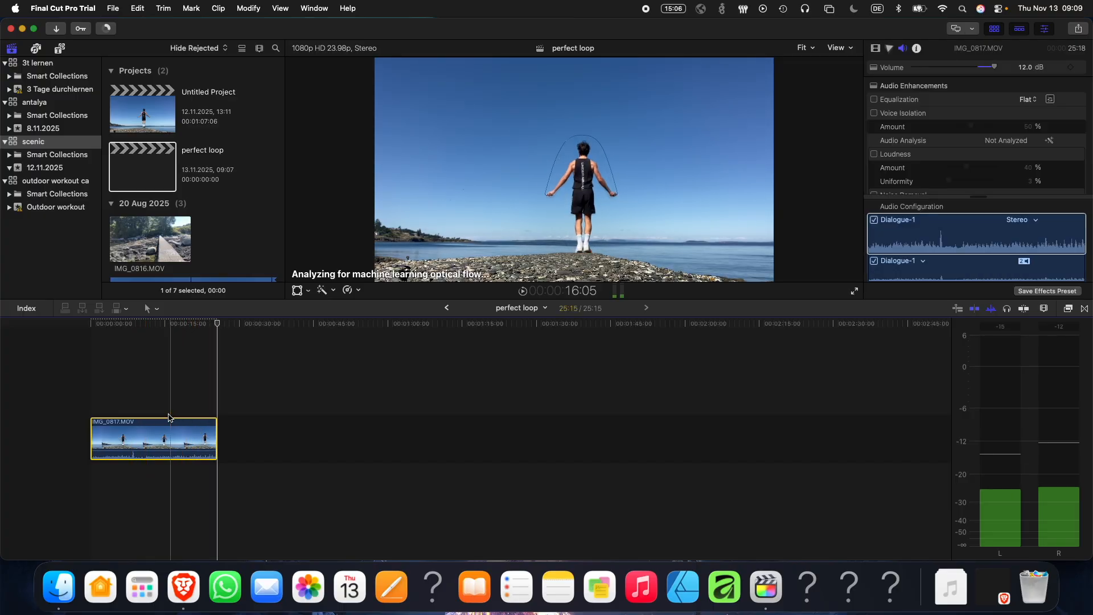
pyautogui.moveTo(171, 439); pyautogui.dragTo(296, 439)
pyautogui.press('Delete')
pyautogui.click(204, 403)
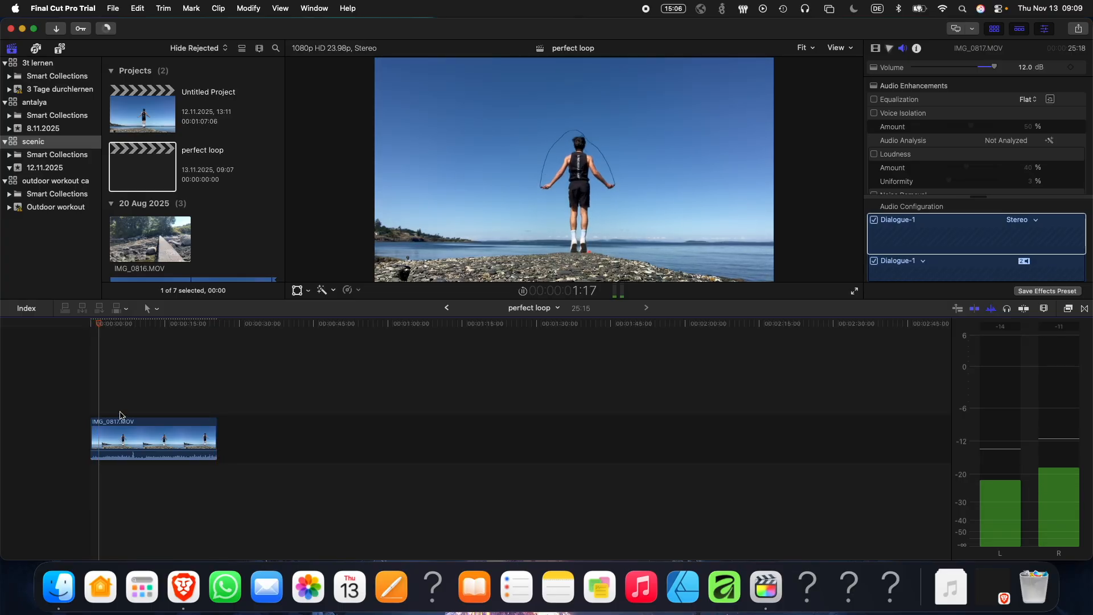
# - Place a copy of the shortened clip directly after the original and play across the join
pyautogui.press('space')
pyautogui.moveTo(132, 435); pyautogui.dragTo(260, 437)
pyautogui.press('space')
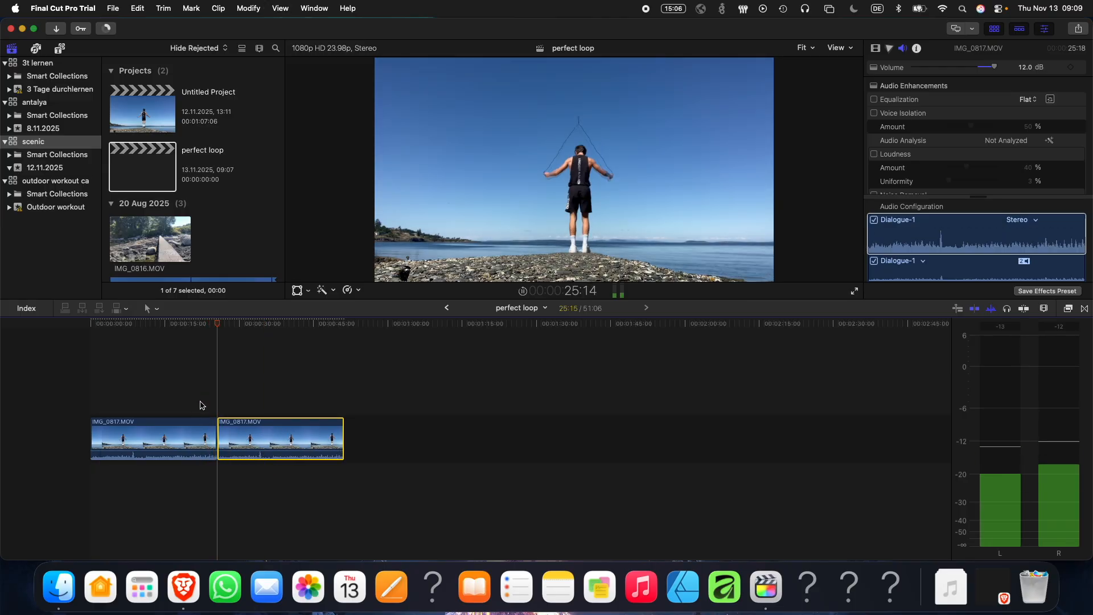
pyautogui.click(190, 404)
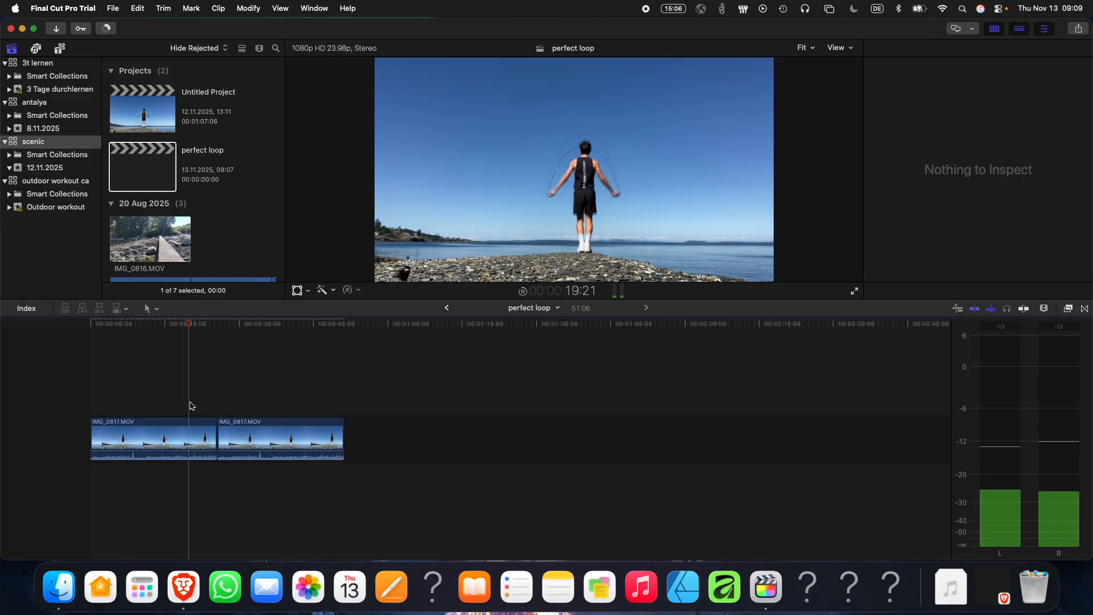
# - Trim about one second off the start of the first clip and delete the untrimmed copy behind it
pyautogui.click(91, 430)
pyautogui.moveTo(92, 430); pyautogui.dragTo(96, 432)
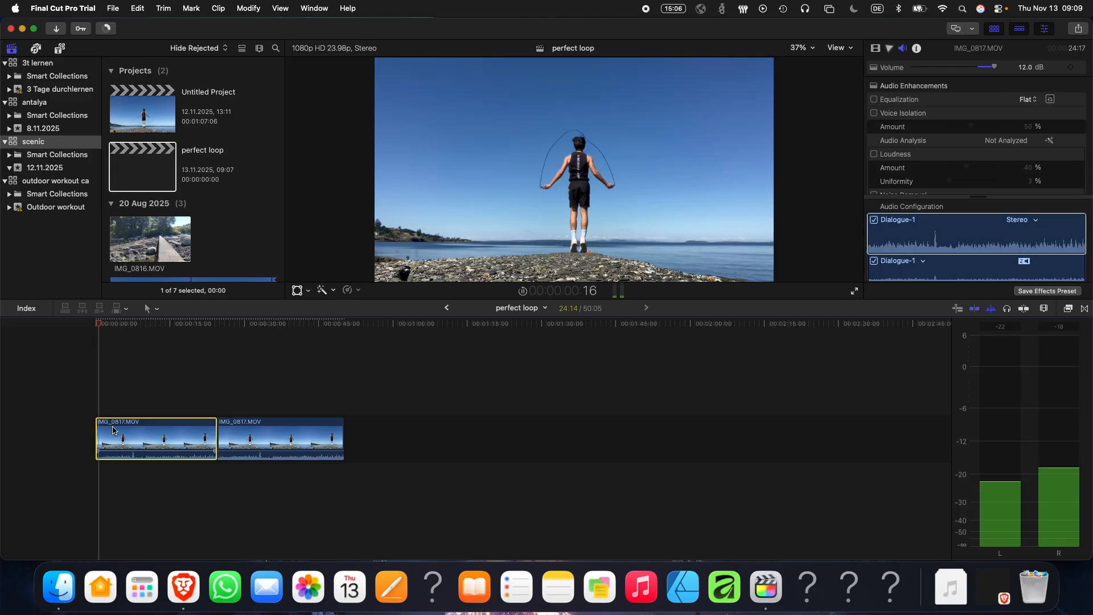
pyautogui.click(252, 444)
pyautogui.press('Delete')
# - Place a copy of the trimmed clip directly after it and play across the join
pyautogui.moveTo(163, 438); pyautogui.dragTo(286, 438)
pyautogui.press('space')
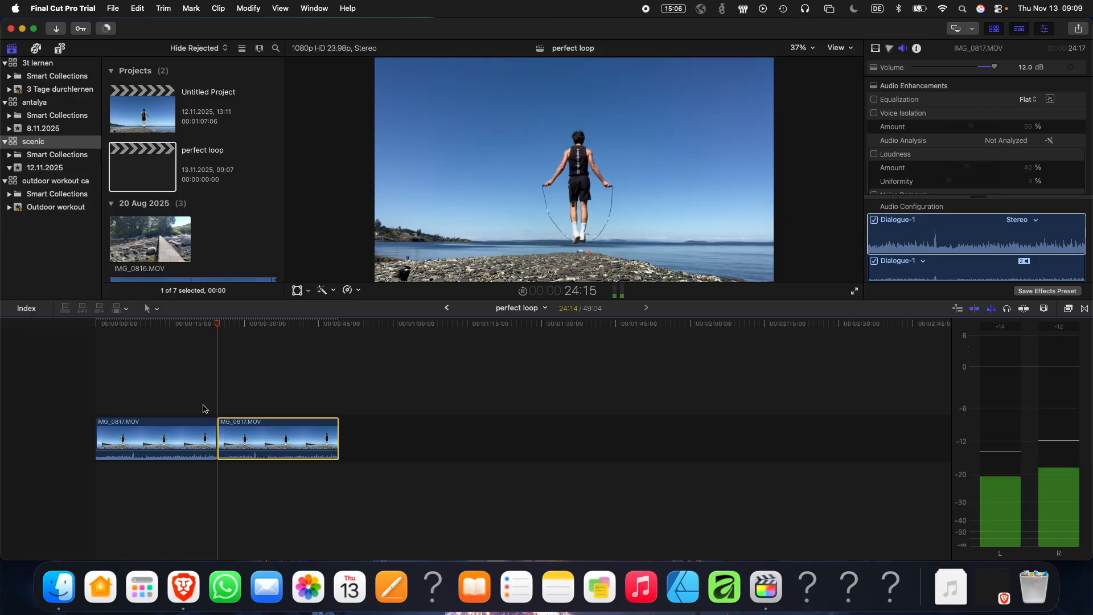
pyautogui.click(210, 407)
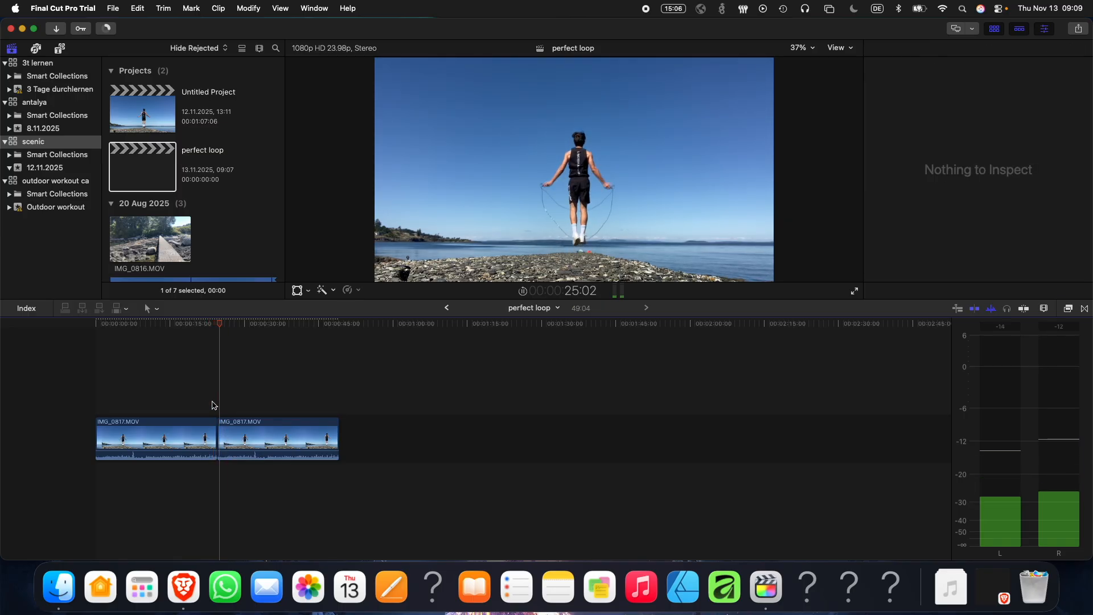
pyautogui.click(213, 405)
pyautogui.press('space')
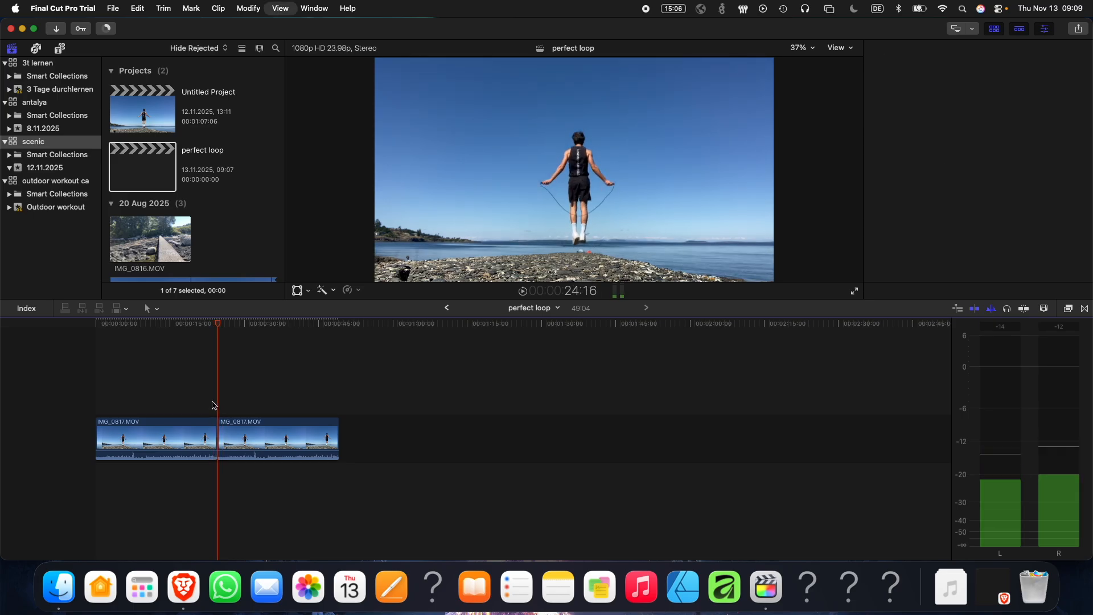
# - Examine the individual frames on both sides of the join between the two clips
pyautogui.press('super+equal')
pyautogui.press('super+equal')
pyautogui.press('super+equal')
pyautogui.press('super+equal')
pyautogui.press('super+equal')
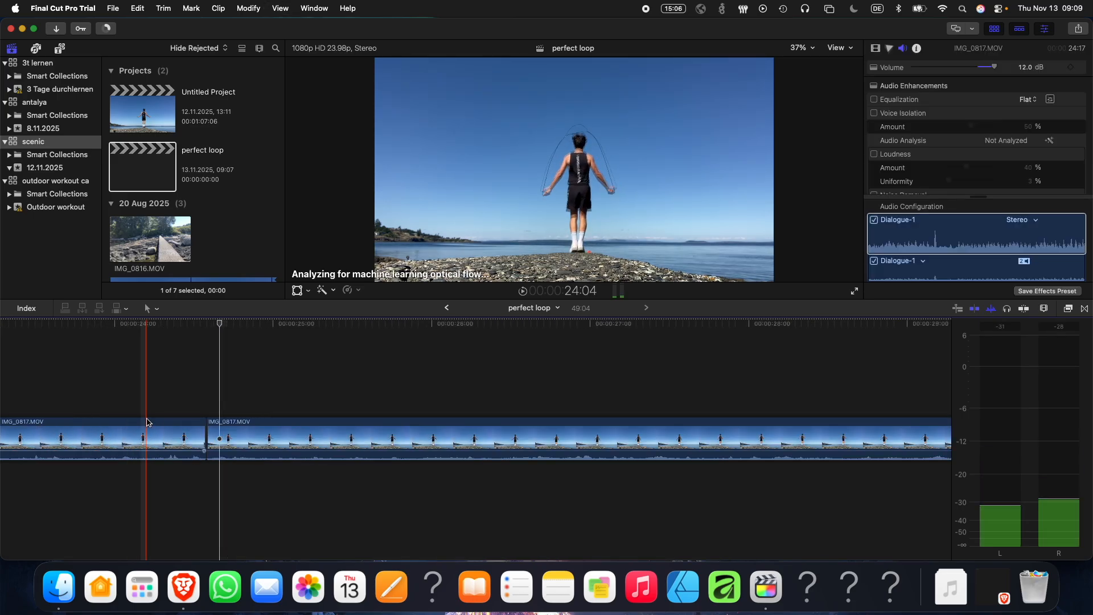
pyautogui.click(201, 410)
pyautogui.press('Right')
pyautogui.press('Right')
pyautogui.press('Left')
pyautogui.press('Left')
pyautogui.press('Right')
pyautogui.press('Left')
pyautogui.press('Left')
pyautogui.press('Left')
pyautogui.press('Right')
pyautogui.press('Right')
pyautogui.press('Right')
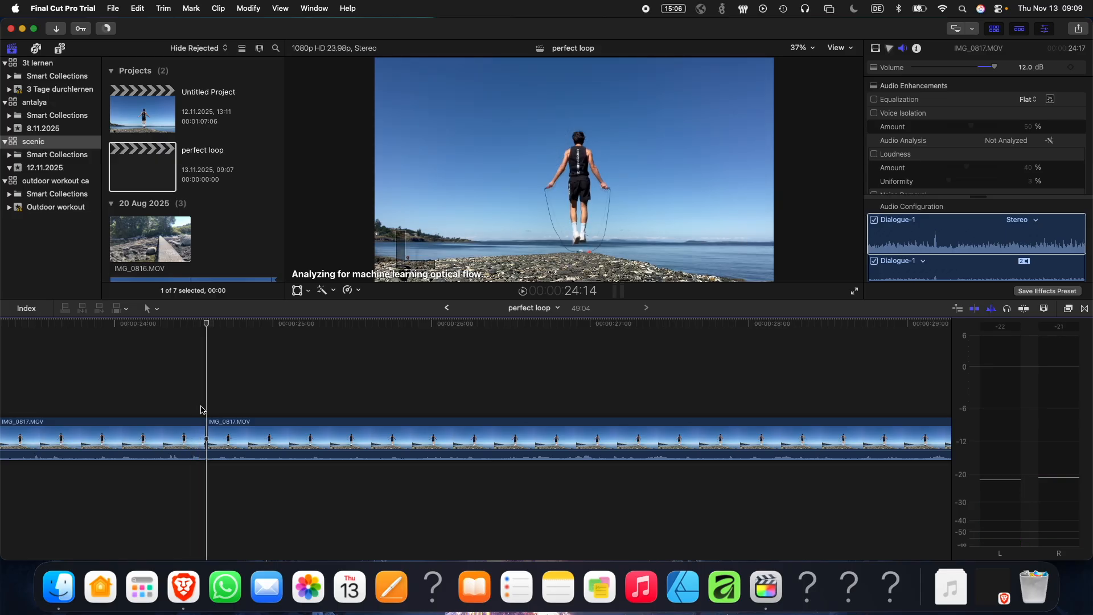
# - Review the last several frames of the first clip one by one, ending at the join
pyautogui.press('Left')
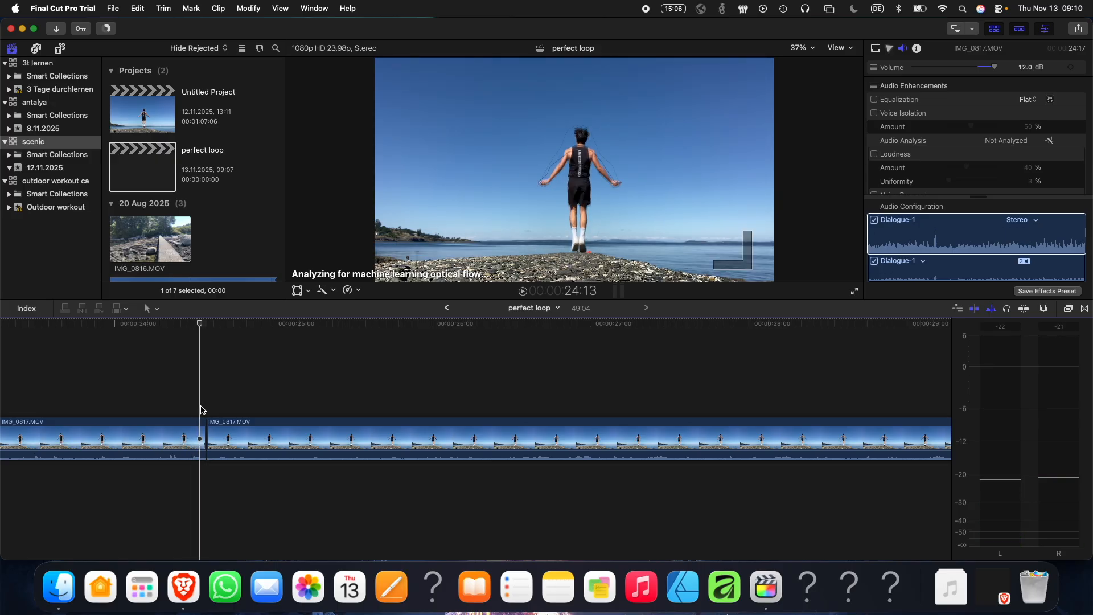
pyautogui.press('Left')
pyautogui.press('Left')
pyautogui.press('Left')
pyautogui.press('Left')
pyautogui.press('Left')
pyautogui.press('Left')
pyautogui.press('Left')
pyautogui.press('Right')
pyautogui.press('Right')
pyautogui.press('Right')
pyautogui.press('Right')
pyautogui.press('Right')
pyautogui.press('Right')
pyautogui.press('Right')
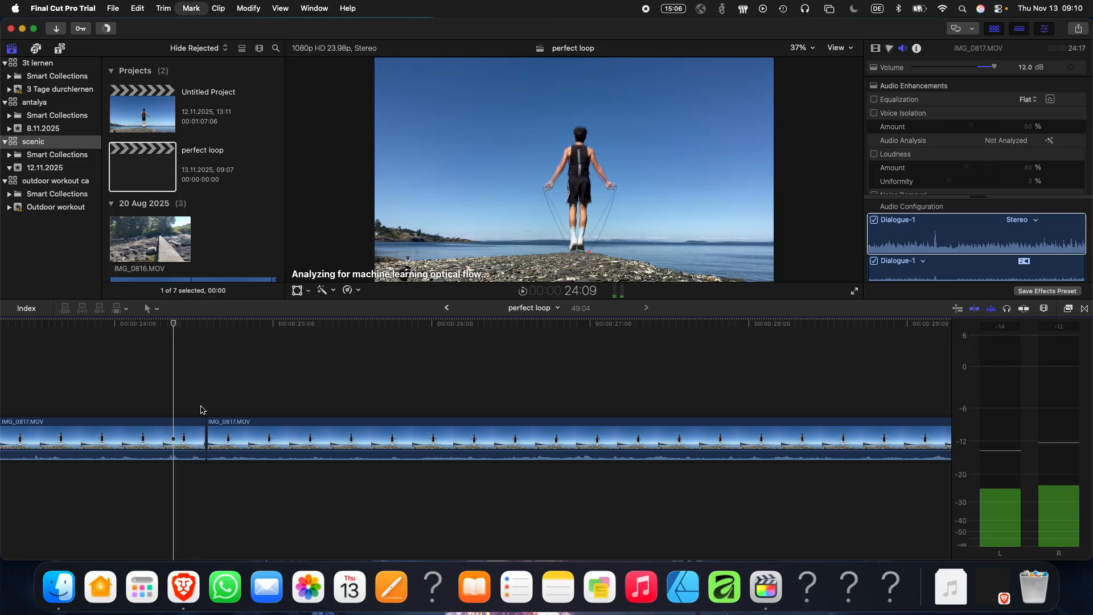
pyautogui.press('Right')
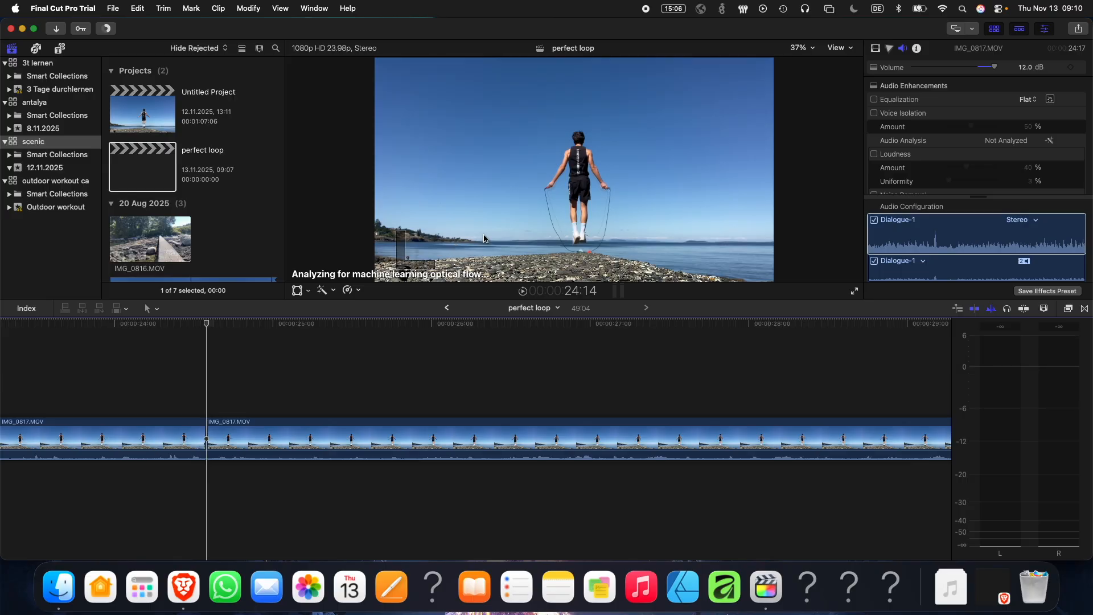
# - Compare the first clip's last frame with the second clip's first frame for matching rope and body position
pyautogui.press('Left')
pyautogui.press('Right')
pyautogui.press('Left')
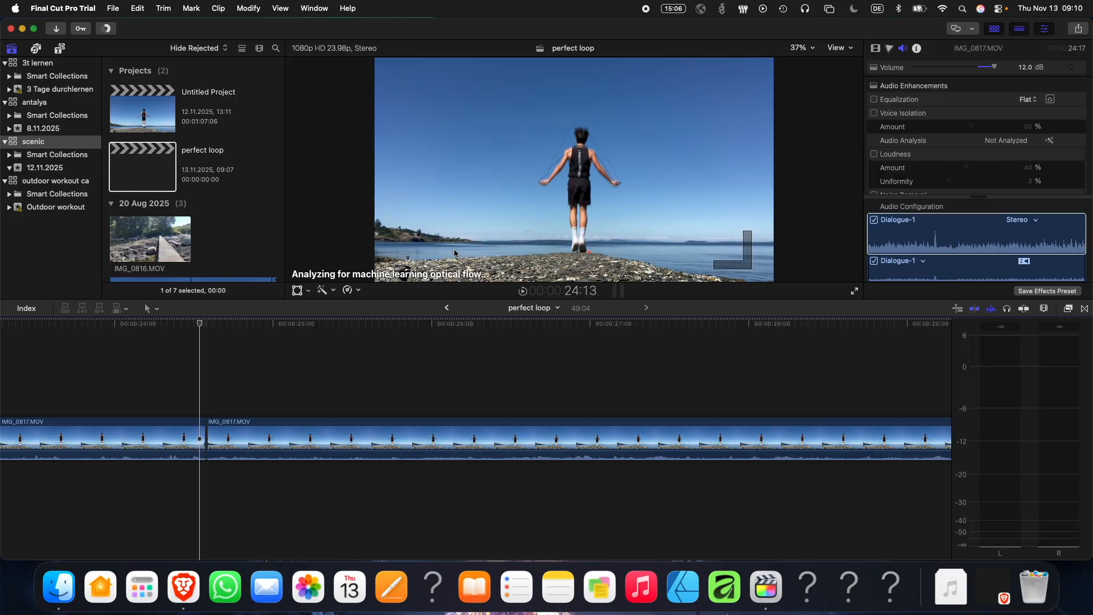
pyautogui.press('Right')
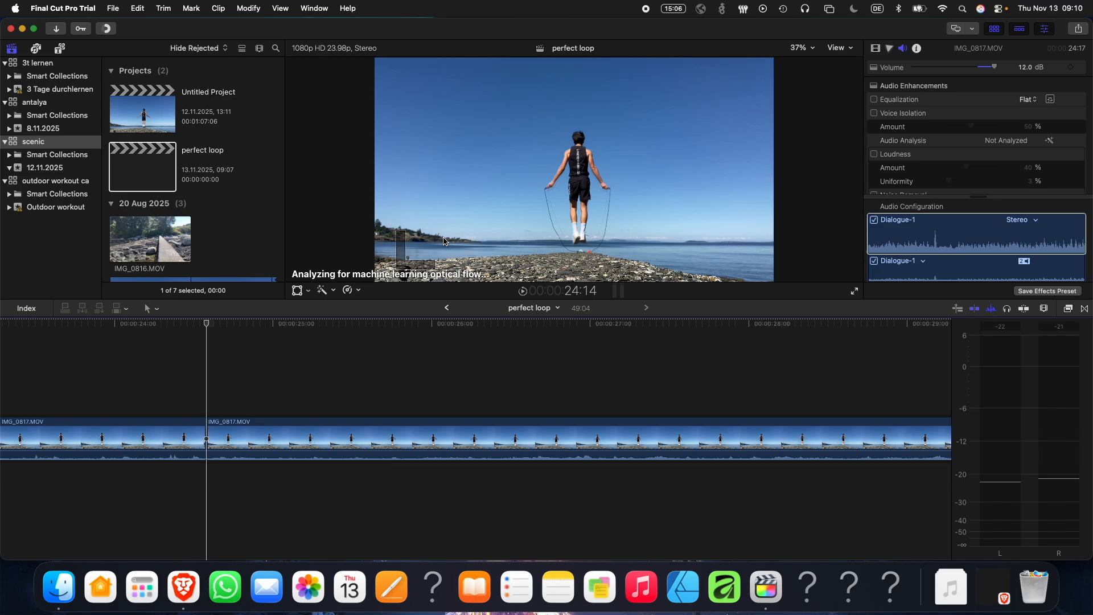
pyautogui.press('Right')
pyautogui.press('Left')
pyautogui.press('Left')
pyautogui.press('Right')
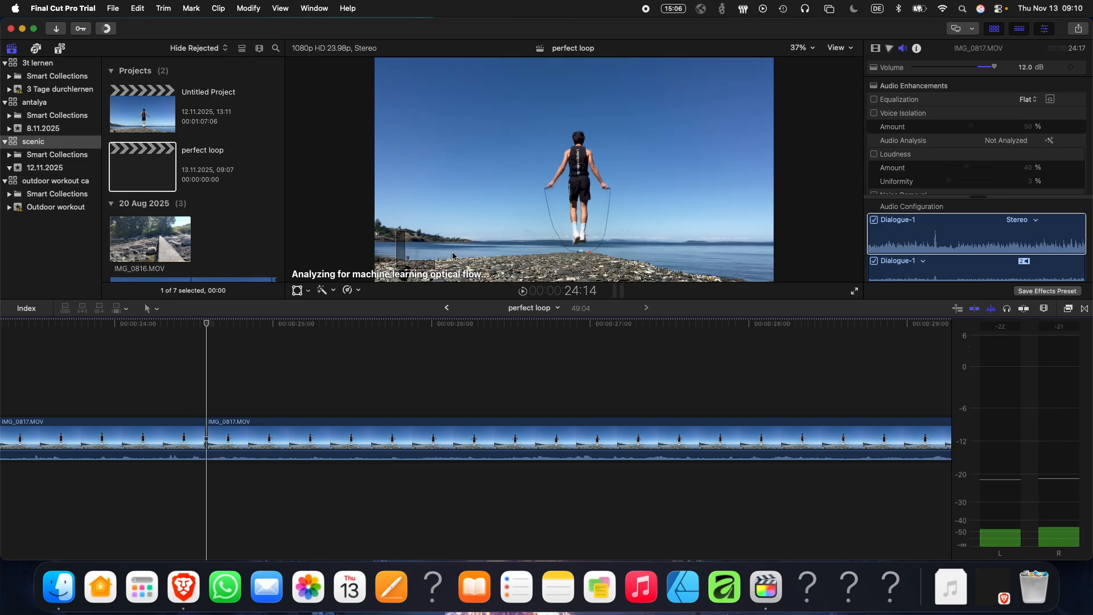
pyautogui.press('Right')
pyautogui.press('Left')
pyautogui.press('Left')
pyautogui.press('Right')
pyautogui.press('Right')
pyautogui.press('Left')
pyautogui.press('Left')
pyautogui.press('Right')
pyautogui.press('Right')
pyautogui.press('Left')
pyautogui.press('Left')
pyautogui.press('Right')
pyautogui.press('Left')
pyautogui.press('Right')
pyautogui.press('Right')
pyautogui.press('Left')
pyautogui.press('Left')
pyautogui.press('Right')
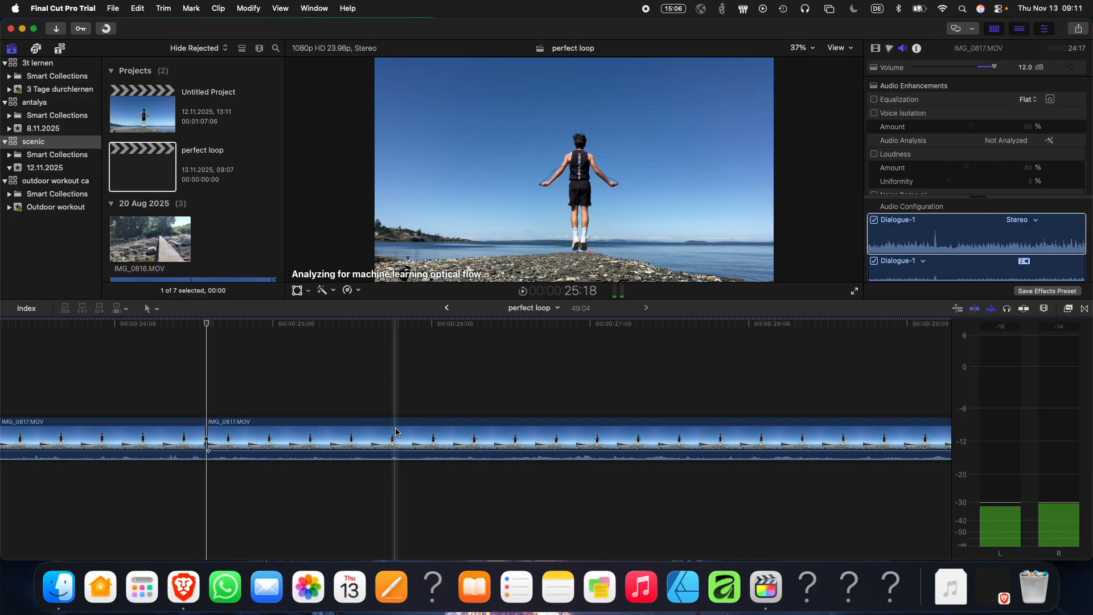
# - Trim the start of the second clip to the frame at 26:03 and play across the join
pyautogui.click(458, 441)
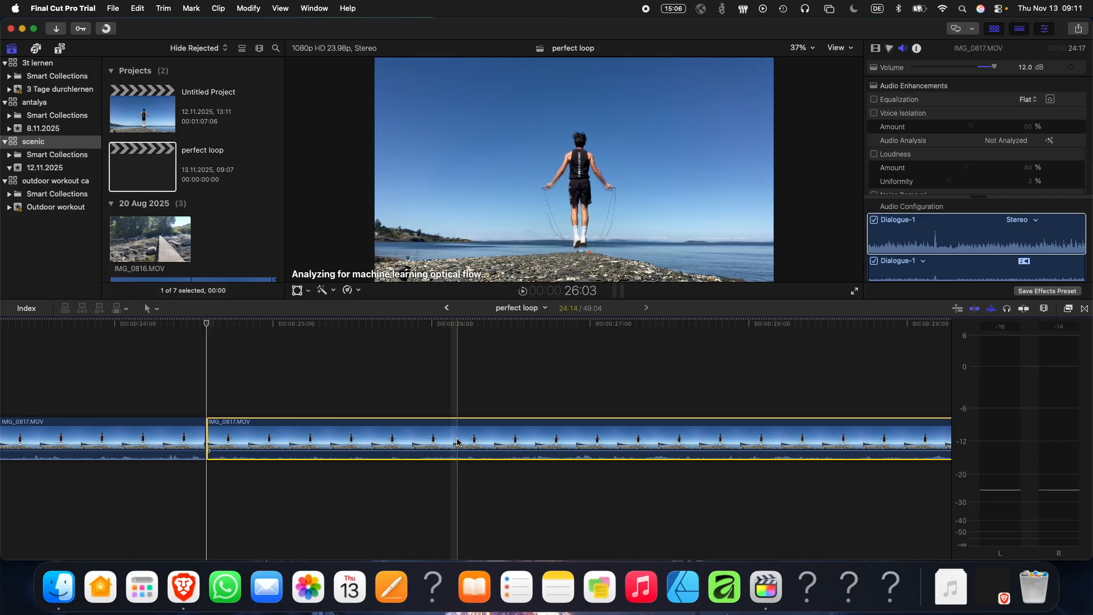
pyautogui.hotkey('alt', '[')
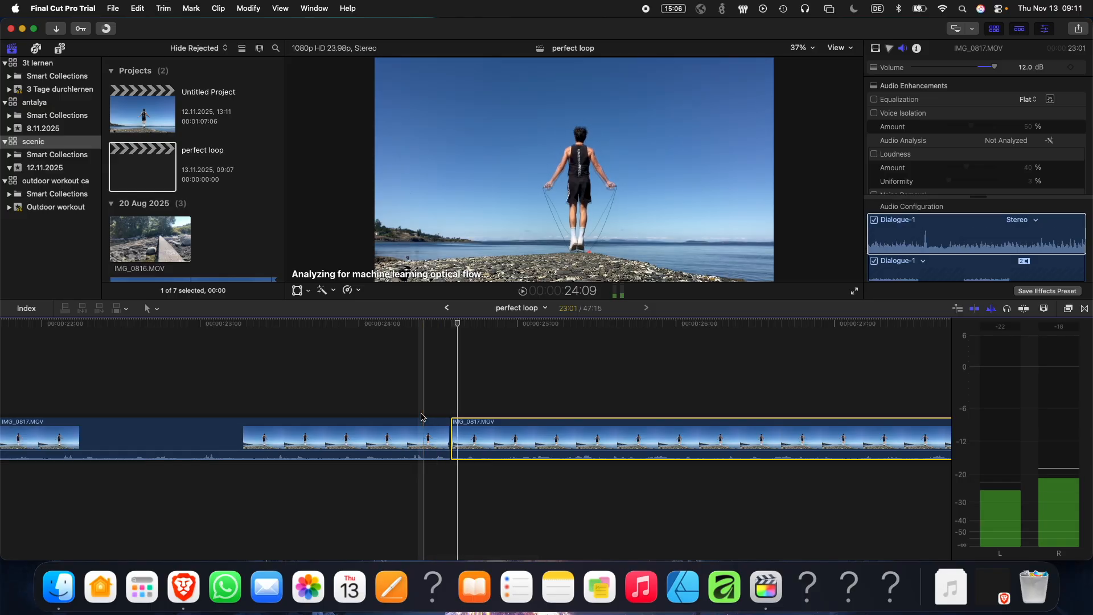
pyautogui.click(386, 410)
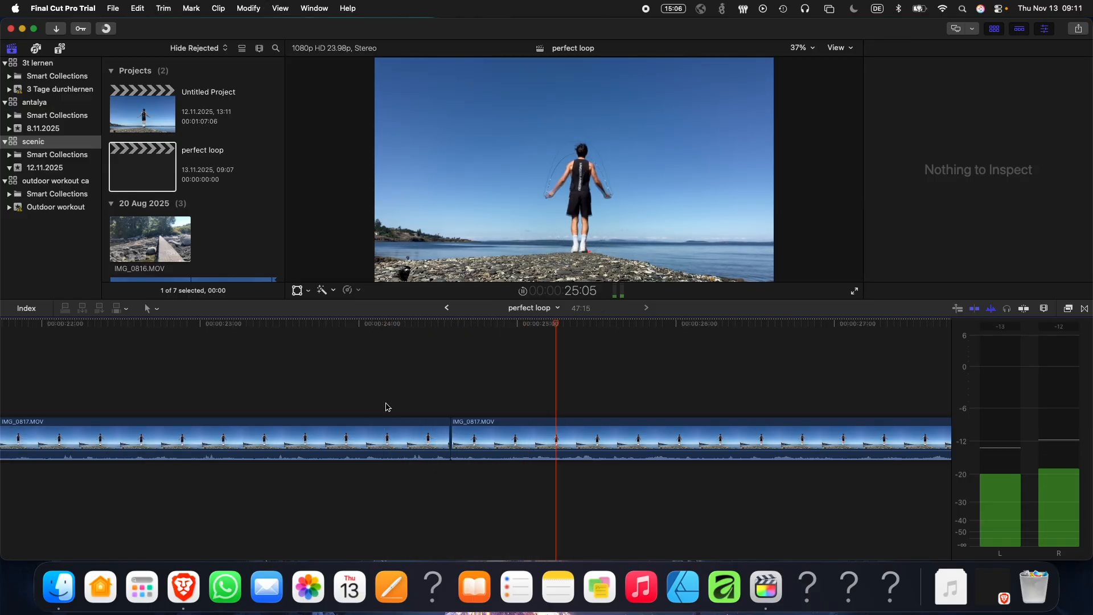
pyautogui.press('alt+super+a')
pyautogui.press('space')
pyautogui.press('space')
pyautogui.press('space')
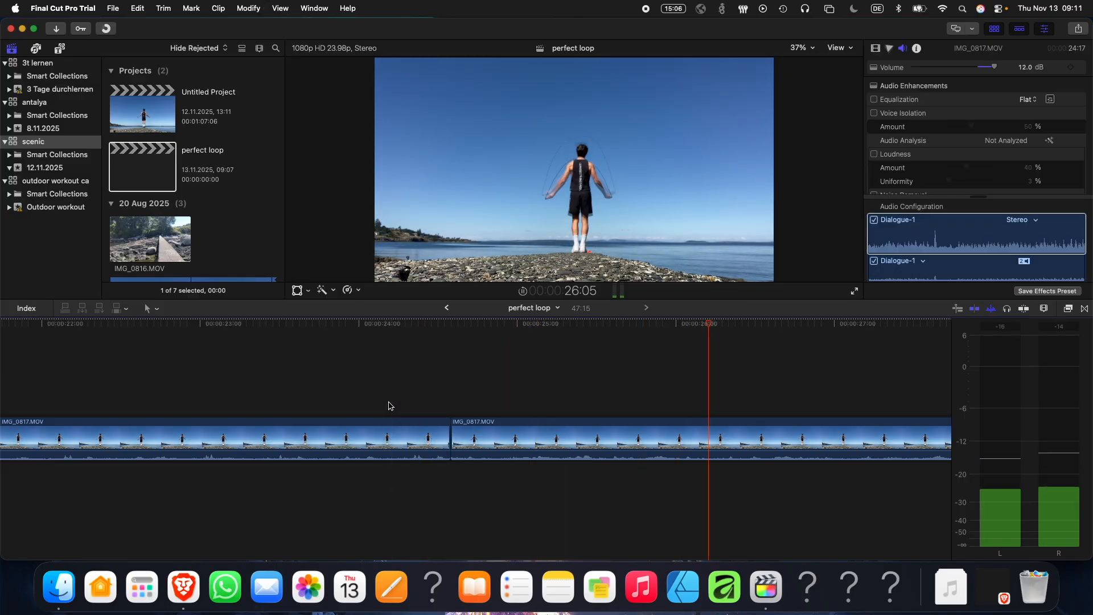
pyautogui.press('space')
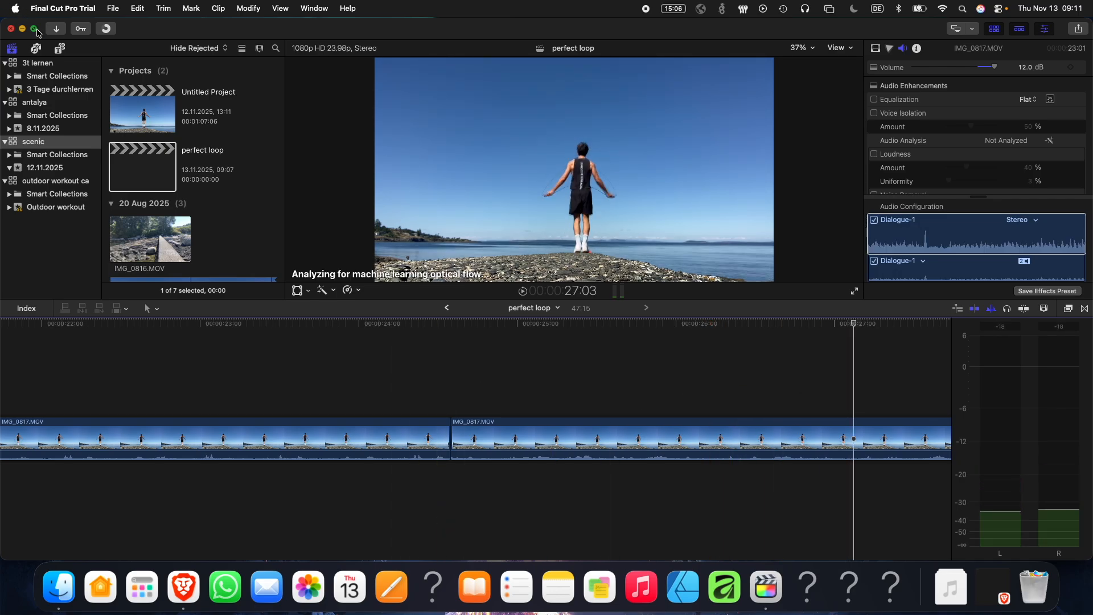
# - Make the window full screen, trim the second clip's start to the frame at about 25:14 and play the result
pyautogui.press('ctrl+super+f')
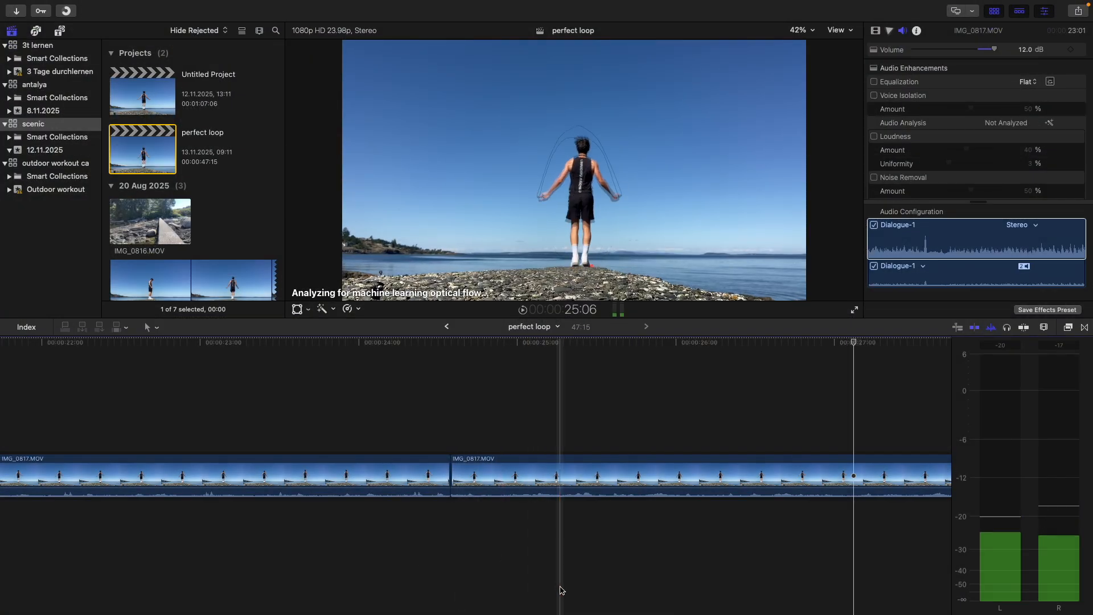
pyautogui.hscroll(5, 524, 564)
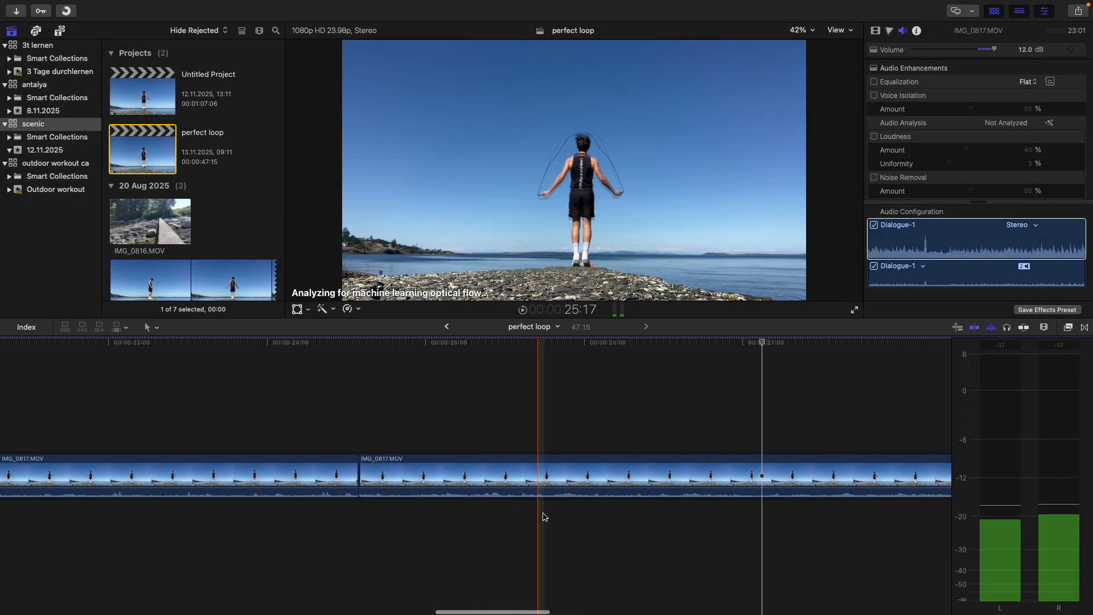
pyautogui.hscroll(2, 588, 514)
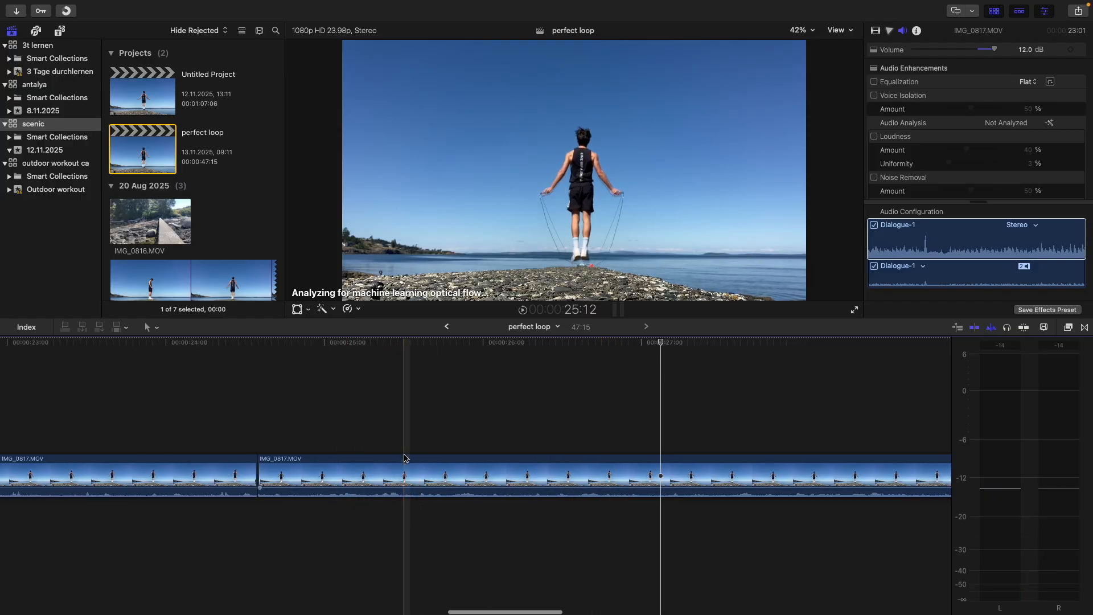
pyautogui.click(418, 460)
pyautogui.hotkey('alt', '[')
pyautogui.press('space')
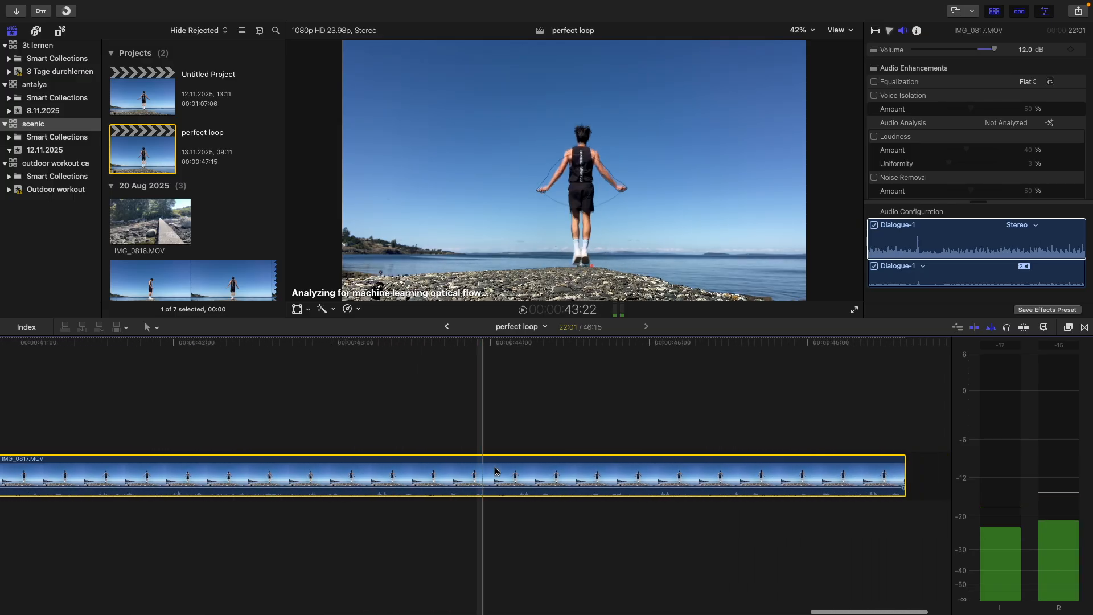
# - Trim the start of the second clip to the frame at about 36:22, where the rope matches the first clip's end
pyautogui.hscroll(-1, 493, 470)
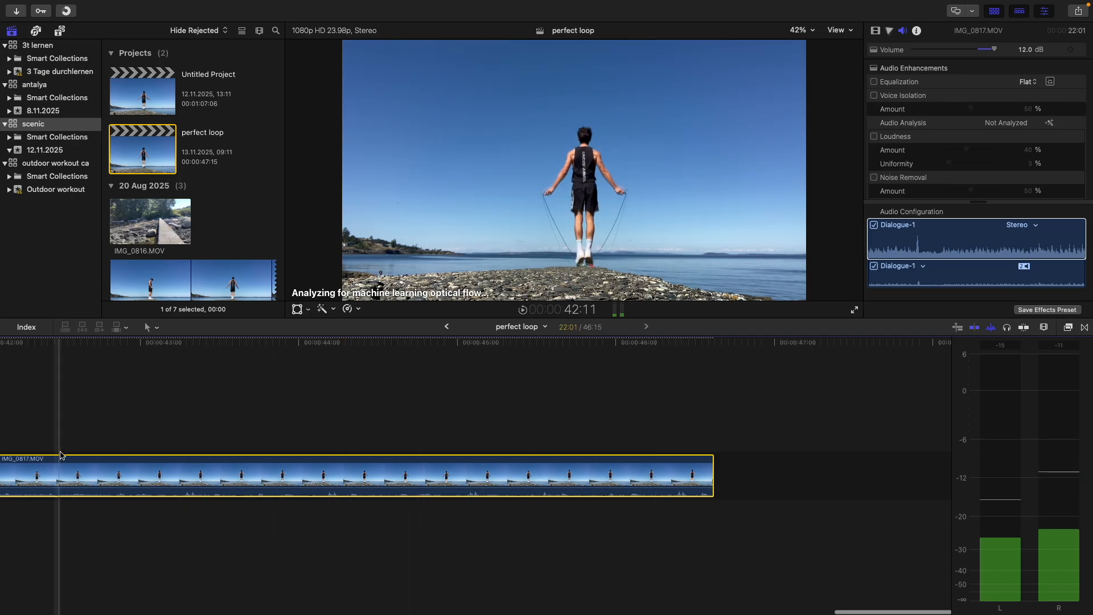
pyautogui.hscroll(-4, 35, 460)
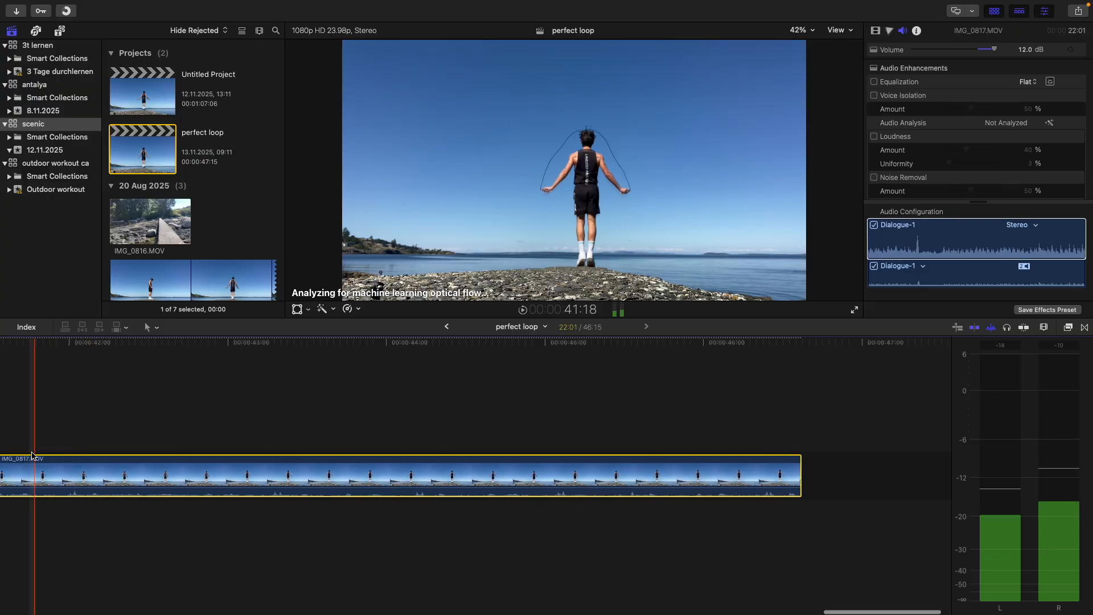
pyautogui.hscroll(-4, 94, 457)
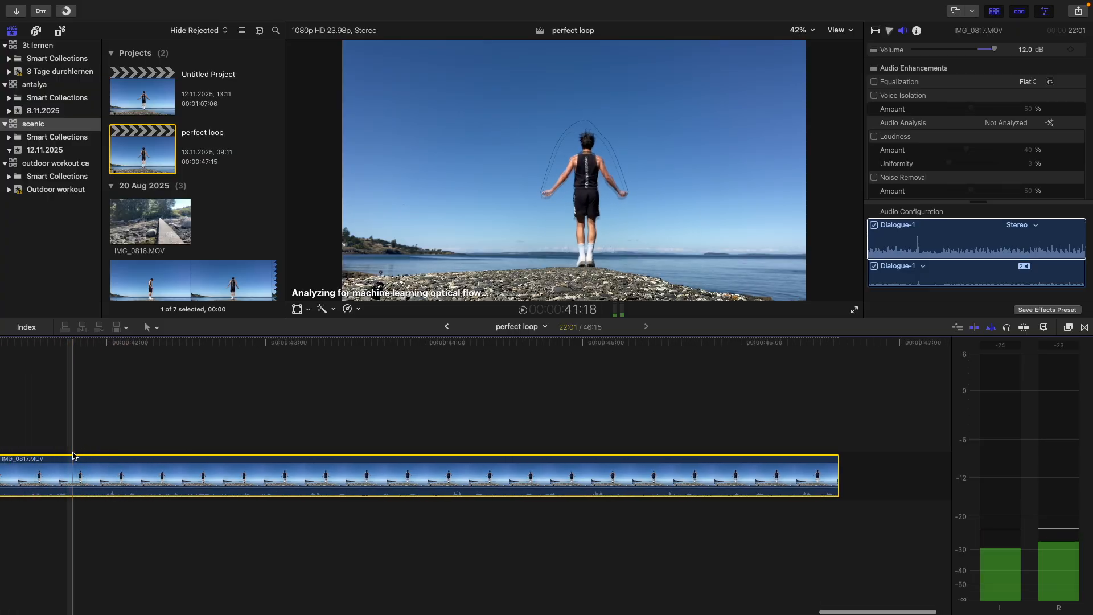
pyautogui.hscroll(-4, 99, 456)
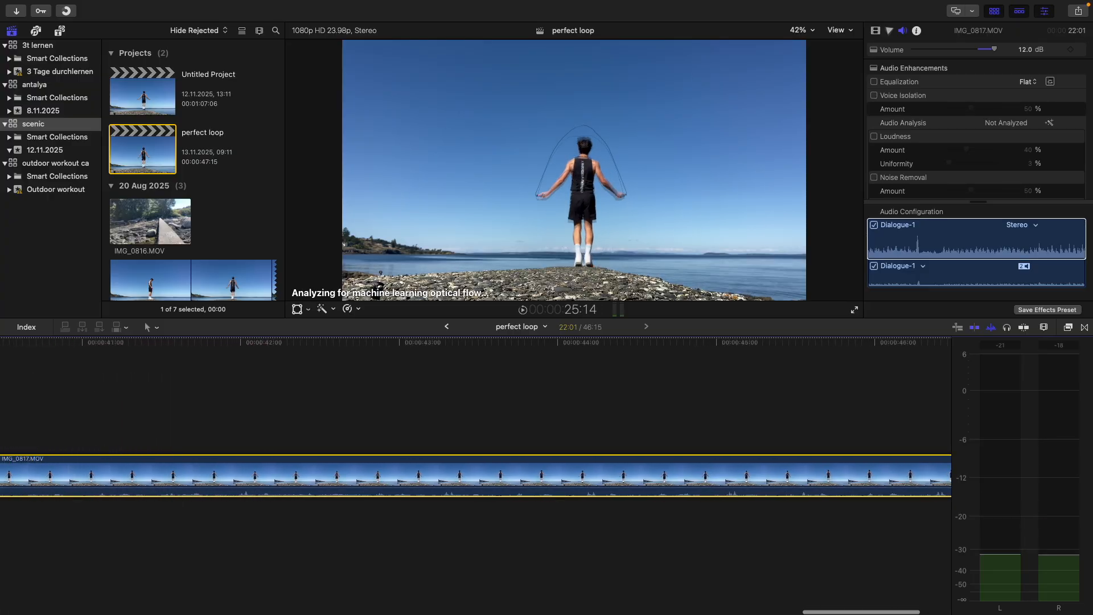
pyautogui.hscroll(-5, 78, 454)
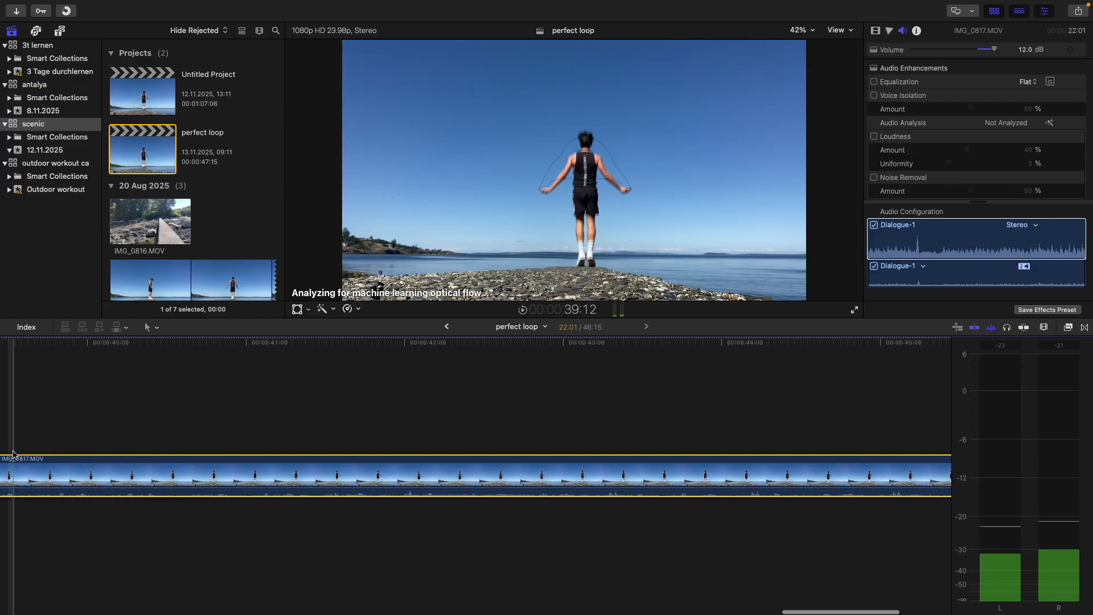
pyautogui.hscroll(-6, 78, 454)
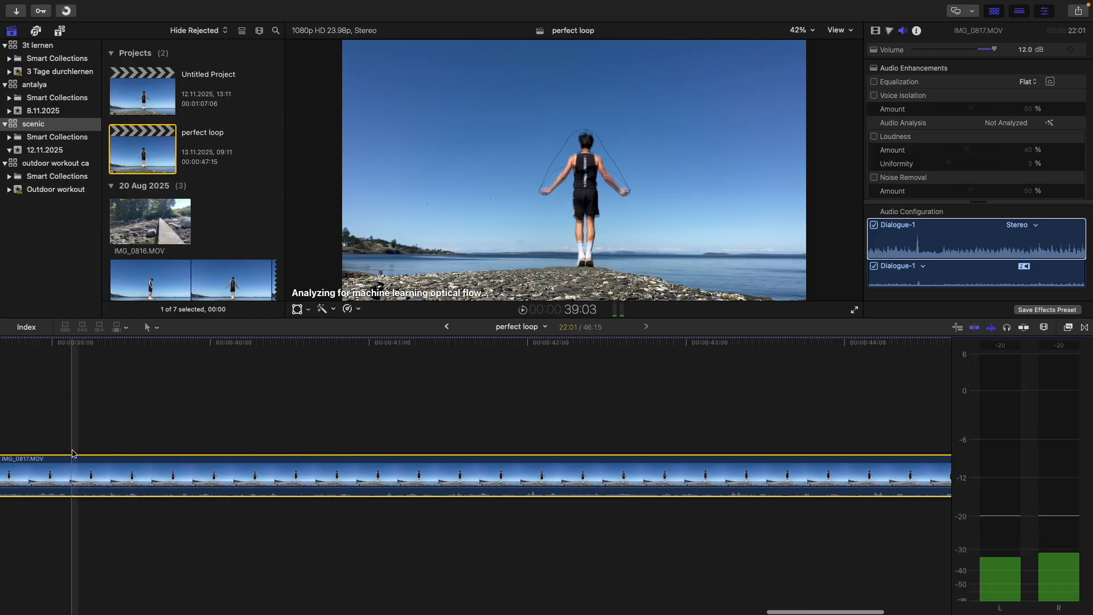
pyautogui.hscroll(-1, 78, 454)
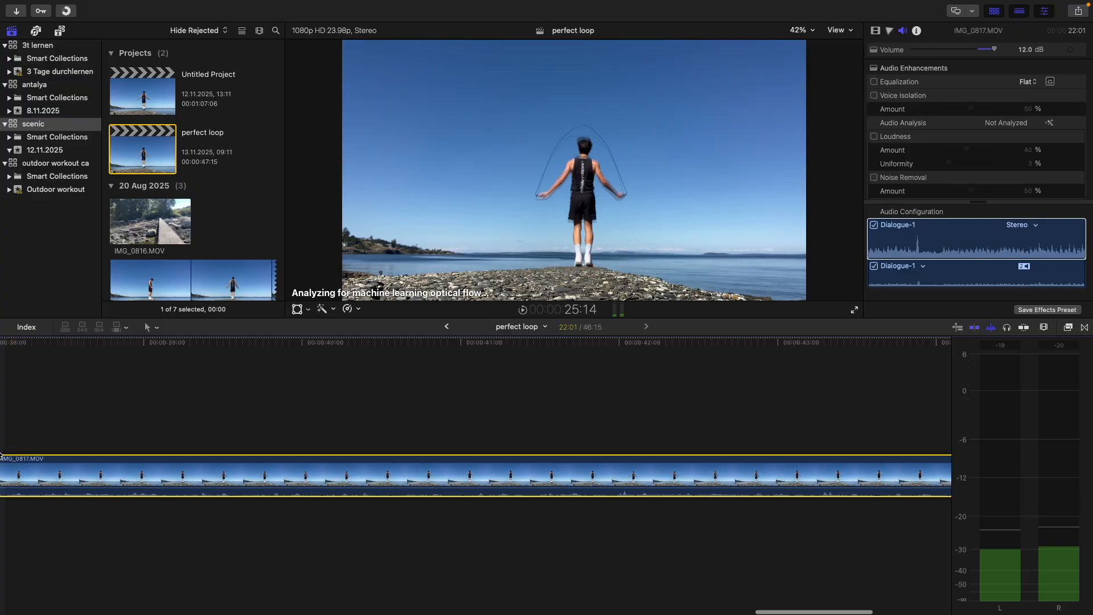
pyautogui.hscroll(-10, 9, 452)
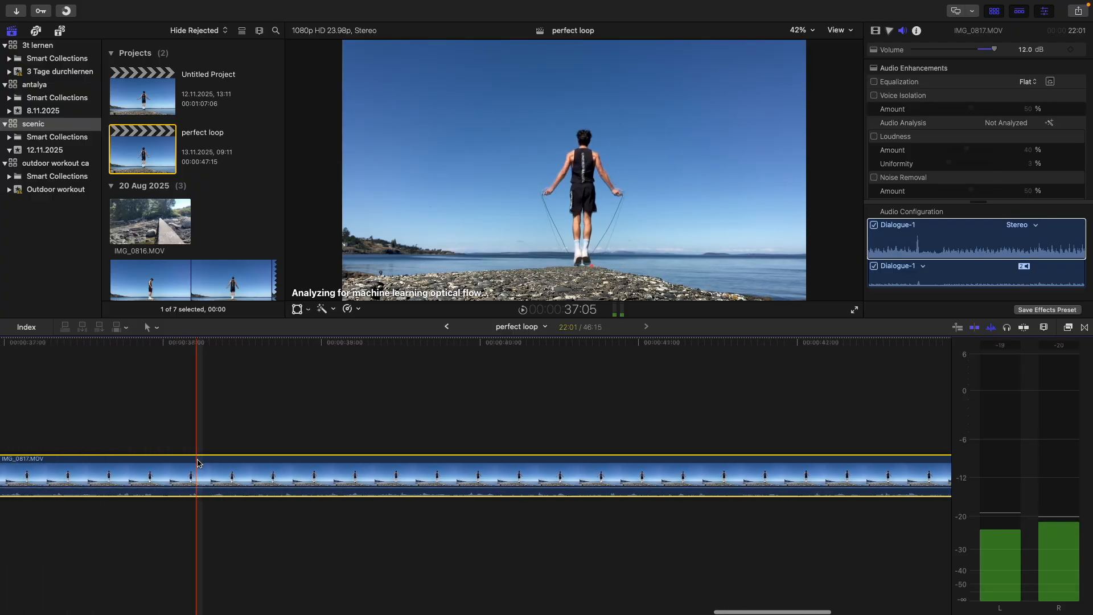
pyautogui.hscroll(-1, 262, 474)
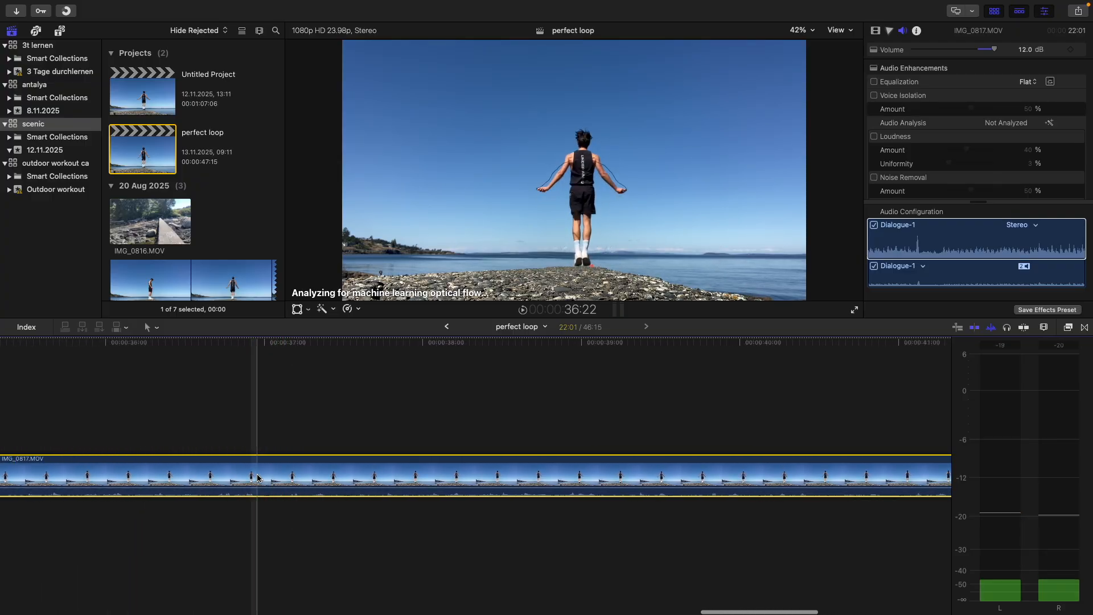
pyautogui.hotkey('alt', '[')
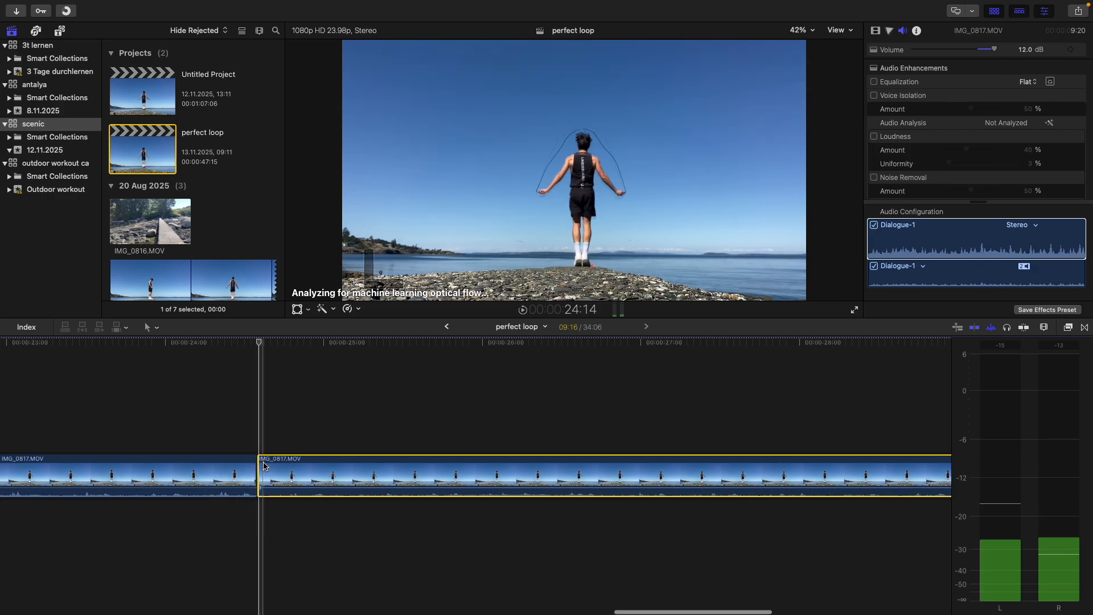
# - Play across the join between the two clips several times, starting shortly before it, to check the loop's smoothness
pyautogui.press('space')
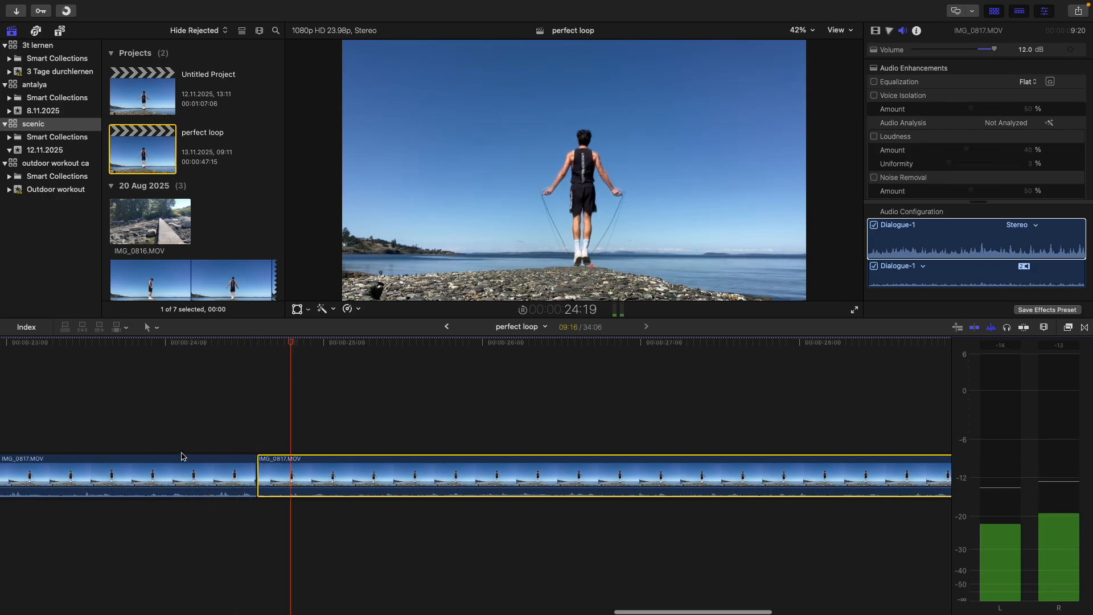
pyautogui.click(178, 452)
pyautogui.click(180, 448)
pyautogui.click(180, 448)
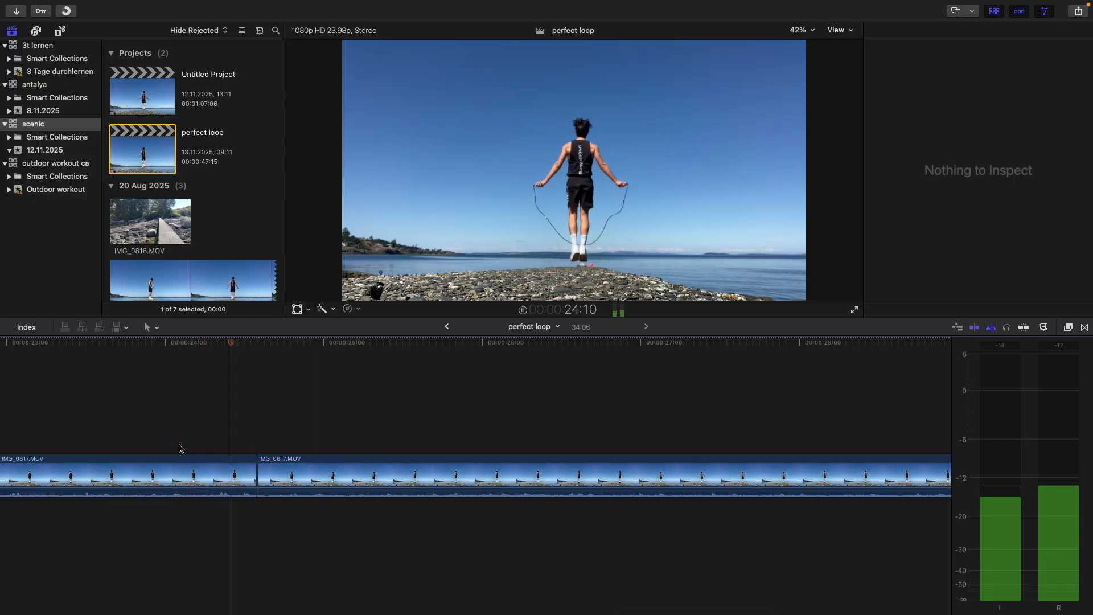
pyautogui.click(181, 448)
pyautogui.click(146, 442)
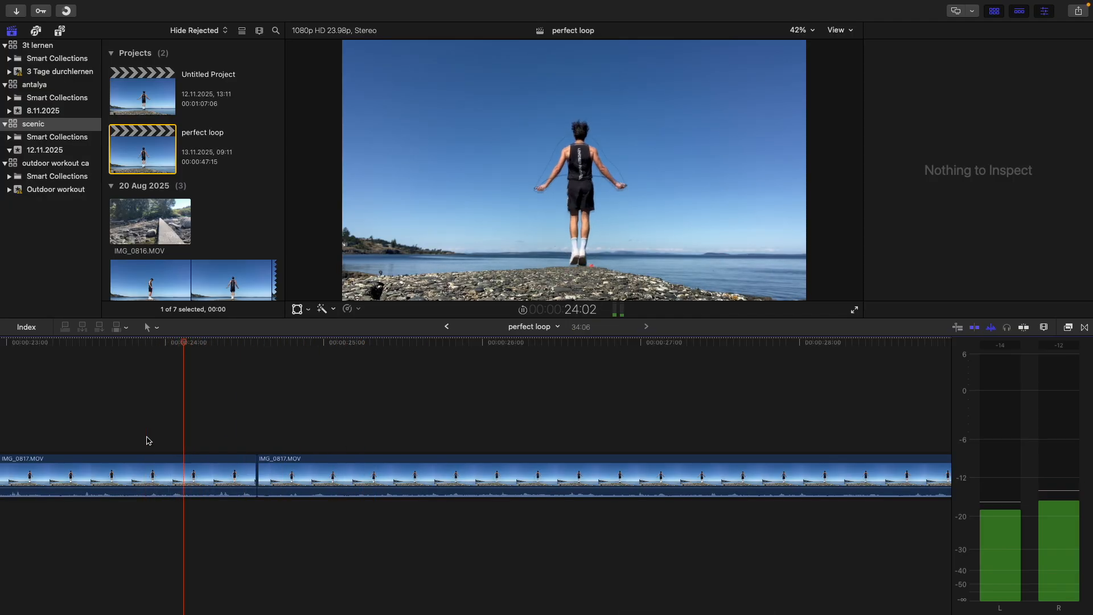
pyautogui.click(230, 444)
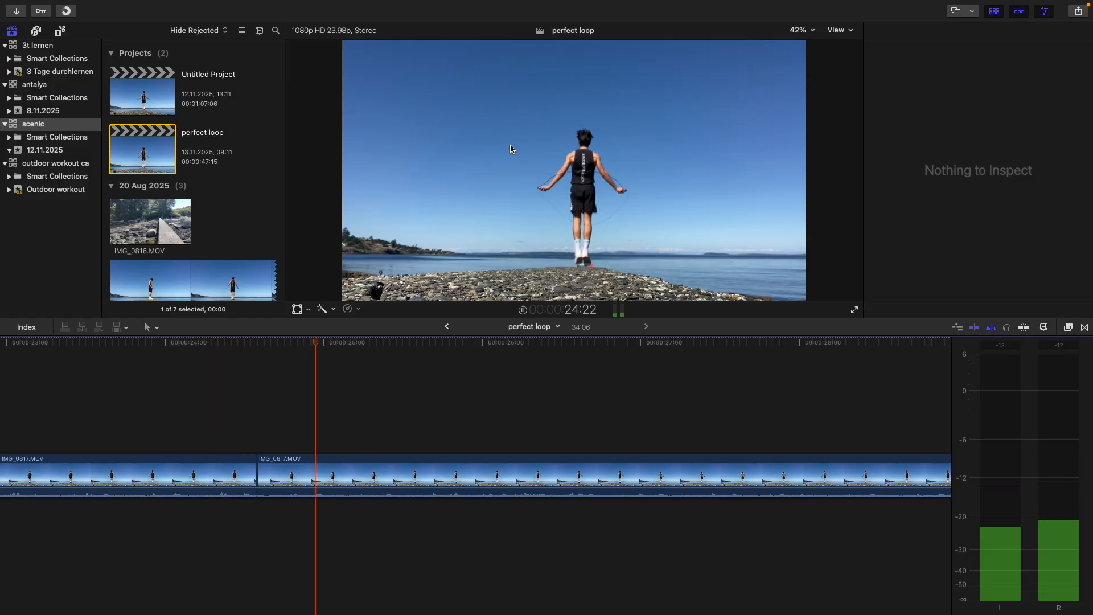
pyautogui.click(186, 385)
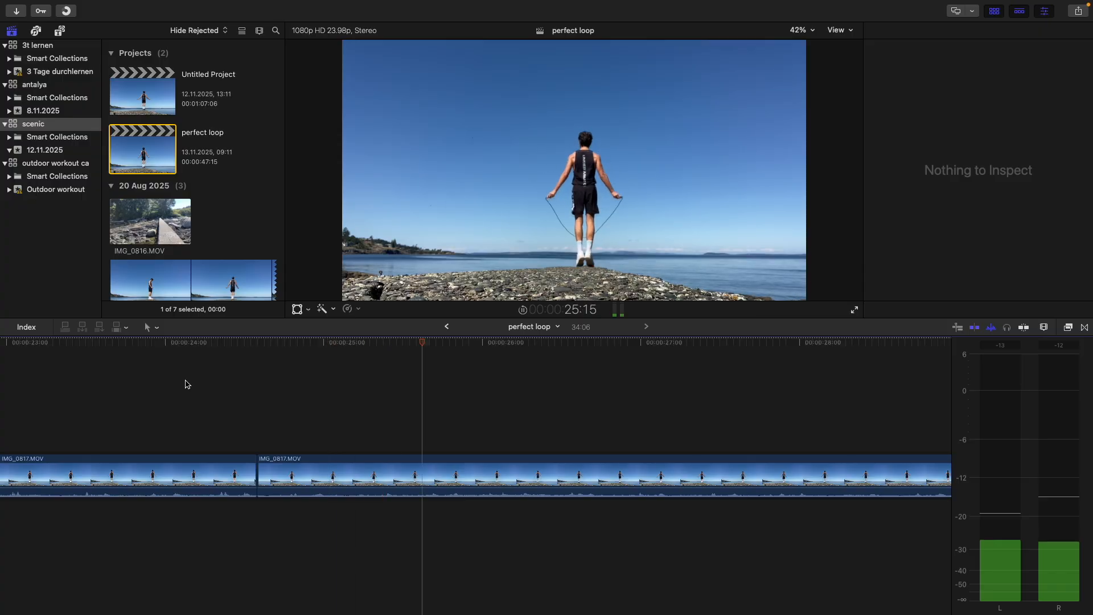
pyautogui.hscroll(-3, 186, 384)
pyautogui.click(159, 377)
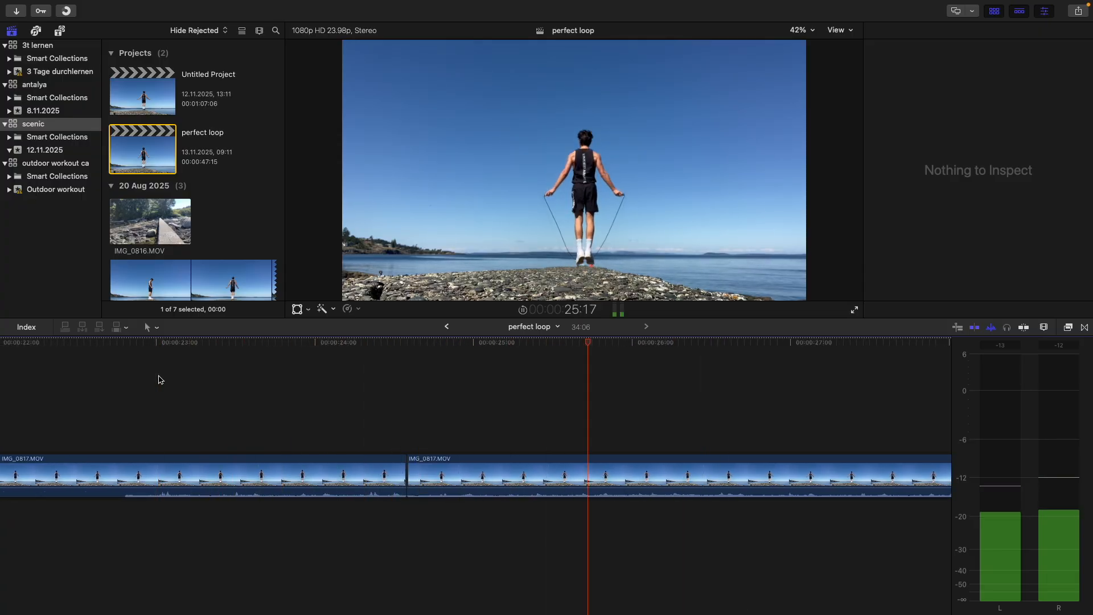
pyautogui.hscroll(-3, 160, 380)
pyautogui.press('space')
pyautogui.press('super+4')
pyautogui.hscroll(-8, 307, 433)
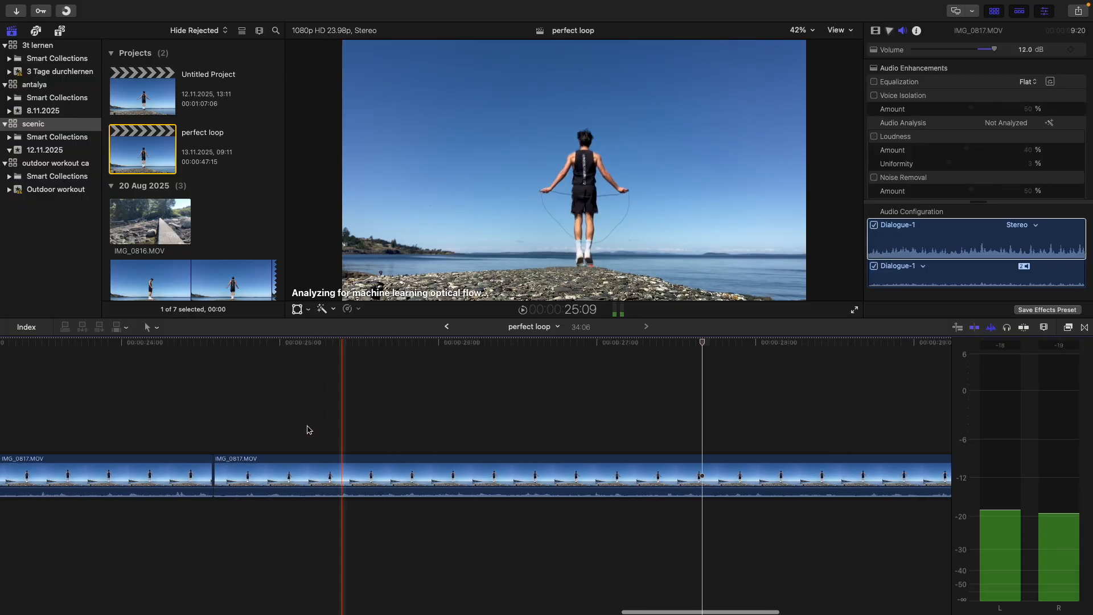
# - Append a copy of the trimmed second clip to the end of the timeline, with the whole sequence in view
pyautogui.click(398, 466)
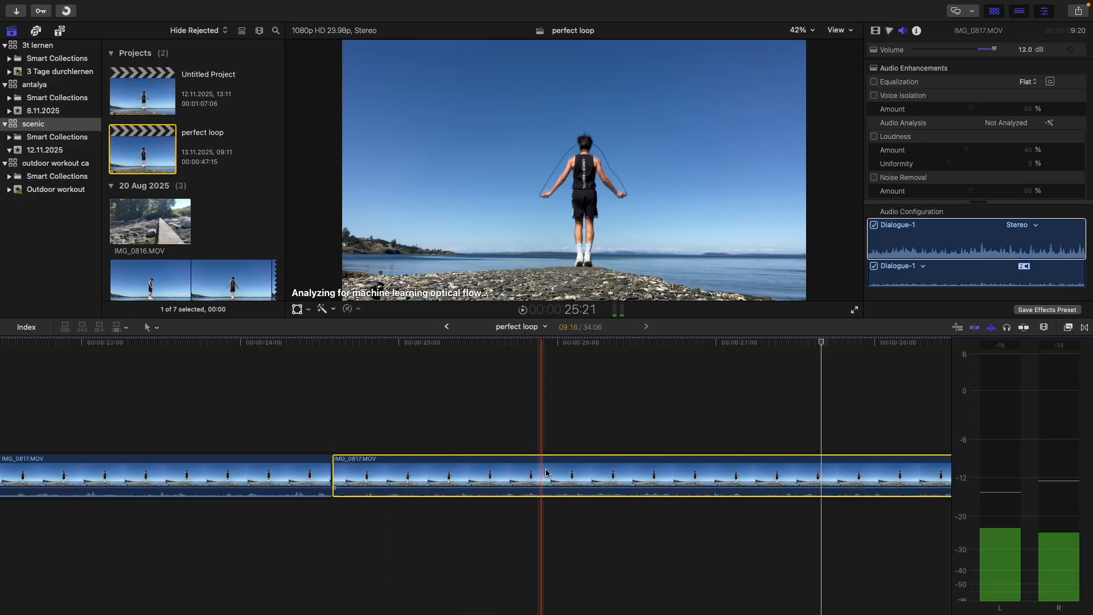
pyautogui.press('space')
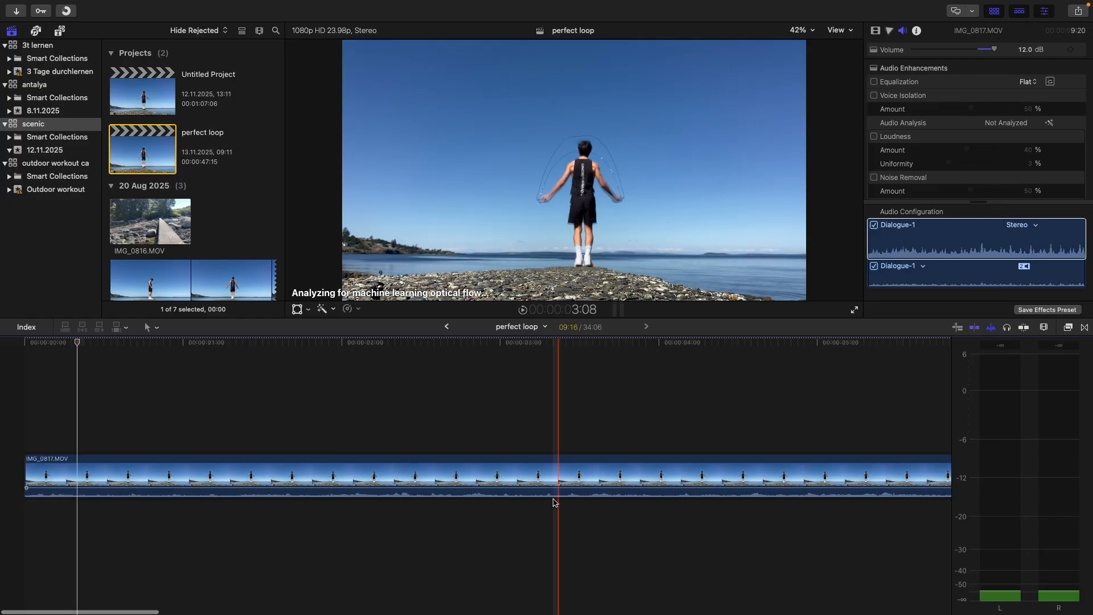
pyautogui.press('space')
pyautogui.press('super+minus')
pyautogui.press('super+minus')
pyautogui.press('super+minus')
pyautogui.press('super+minus')
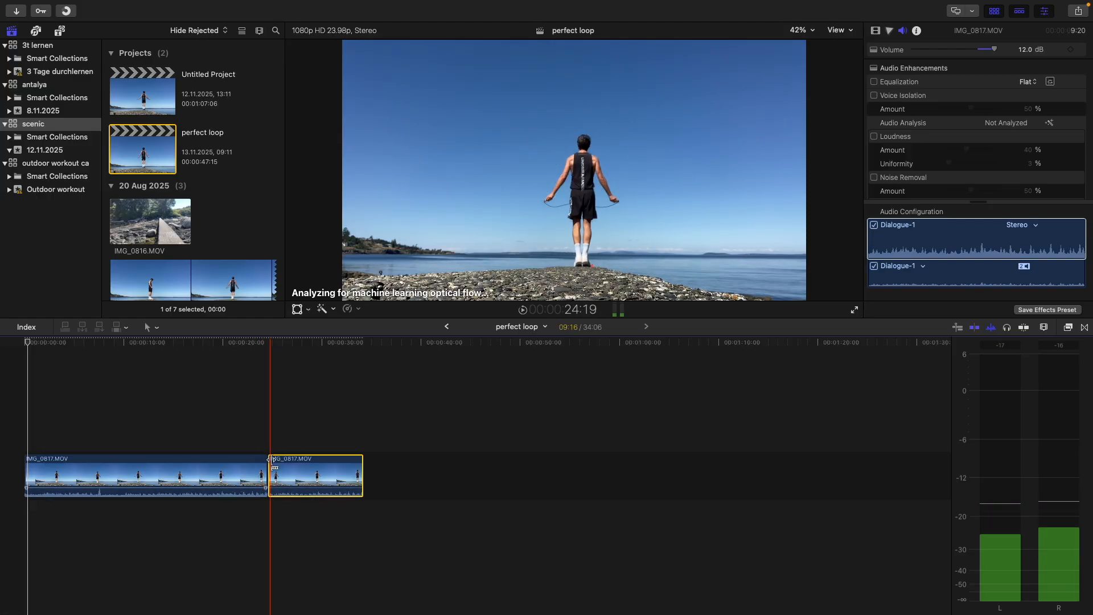
pyautogui.moveTo(286, 469); pyautogui.dragTo(260, 471)
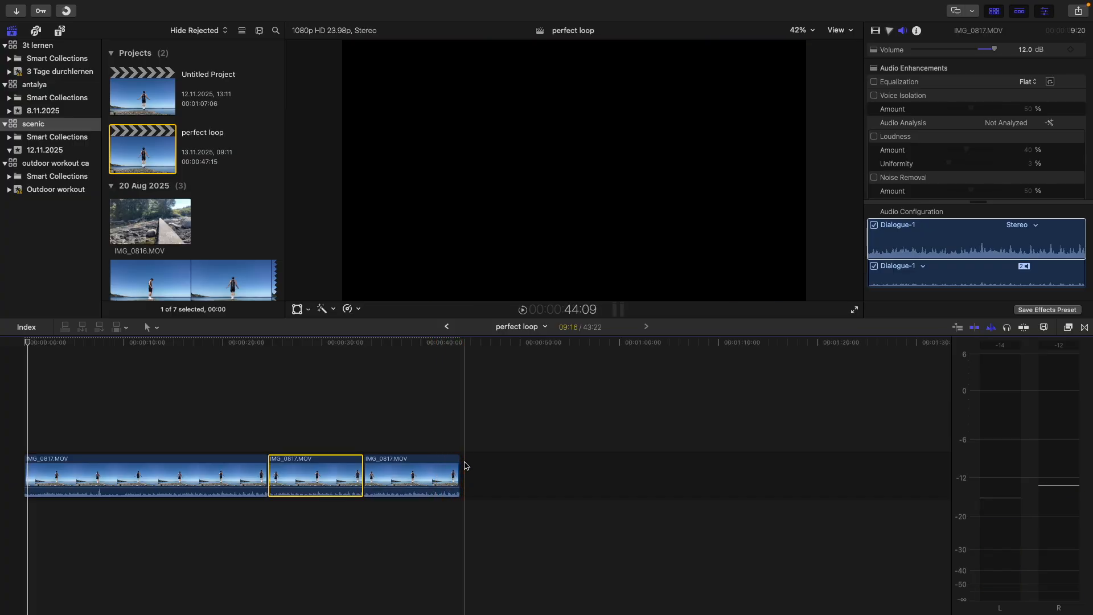
# - Shorten the middle clip's end to 7:21, play the join, and shorten it further to 5:00 and play it again
pyautogui.moveTo(362, 476); pyautogui.dragTo(343, 475)
pyautogui.click(338, 443)
pyautogui.press('space')
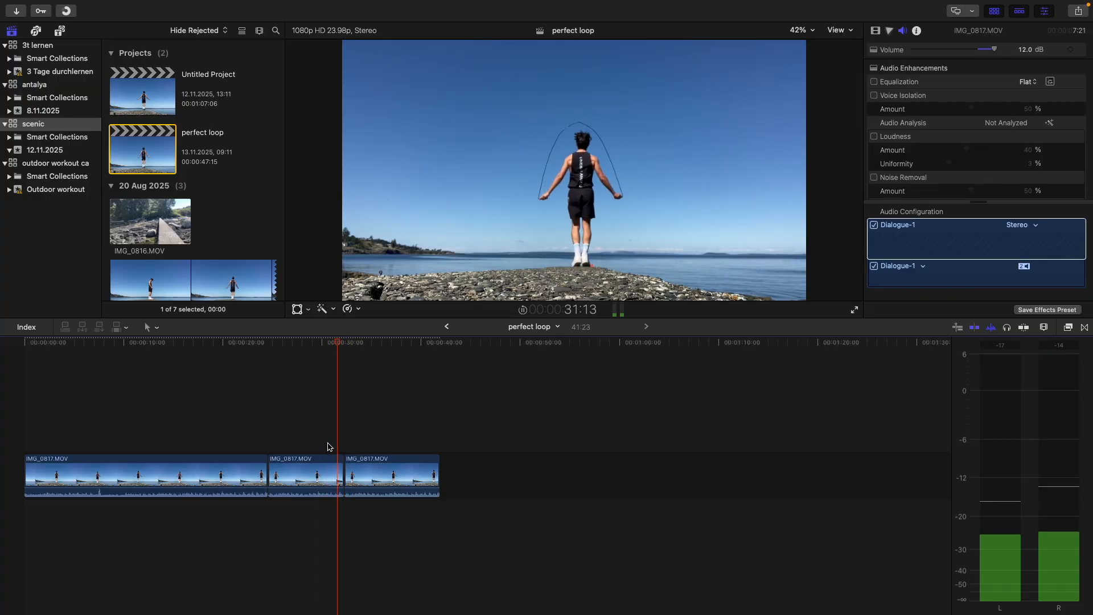
pyautogui.moveTo(342, 470); pyautogui.dragTo(312, 443)
pyautogui.press('space')
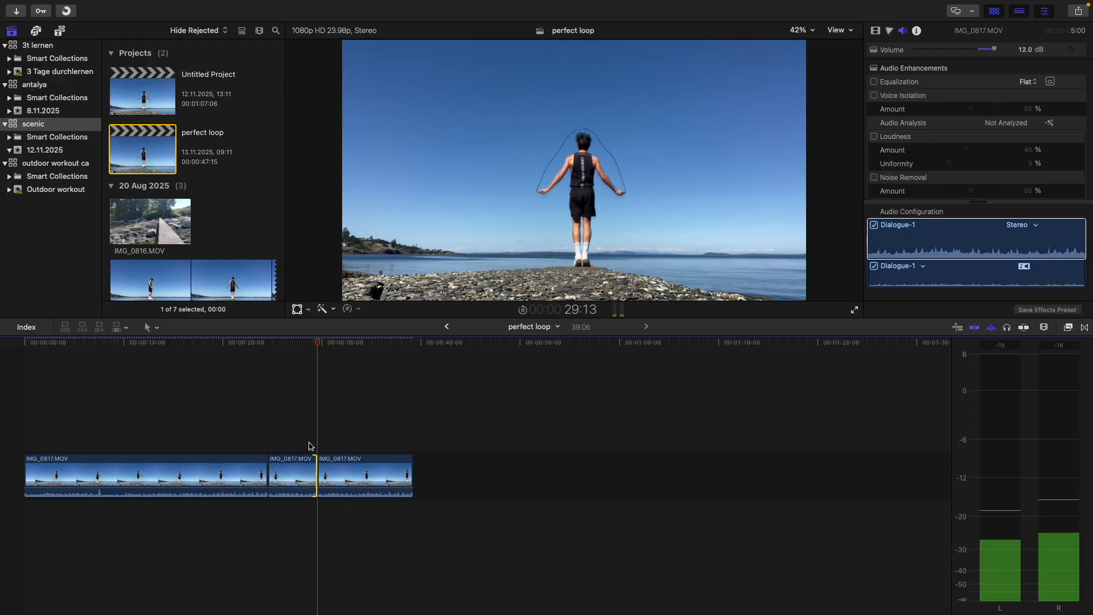
pyautogui.click(307, 448)
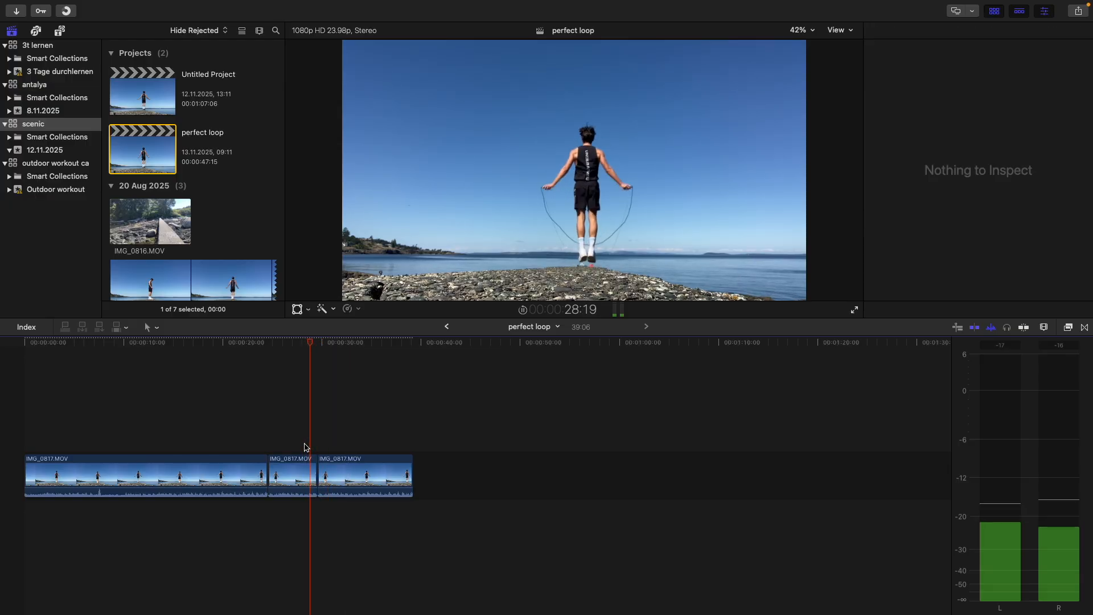
pyautogui.press('space')
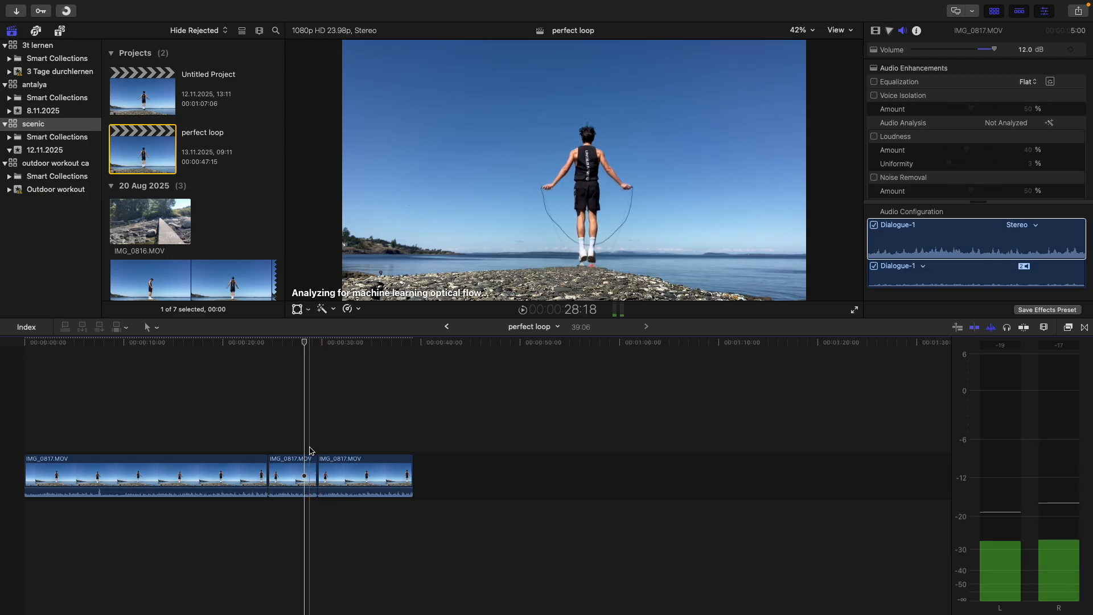
# - Trim the end of the middle clip to the frame at 25:10 and play across its joins
pyautogui.click(277, 449)
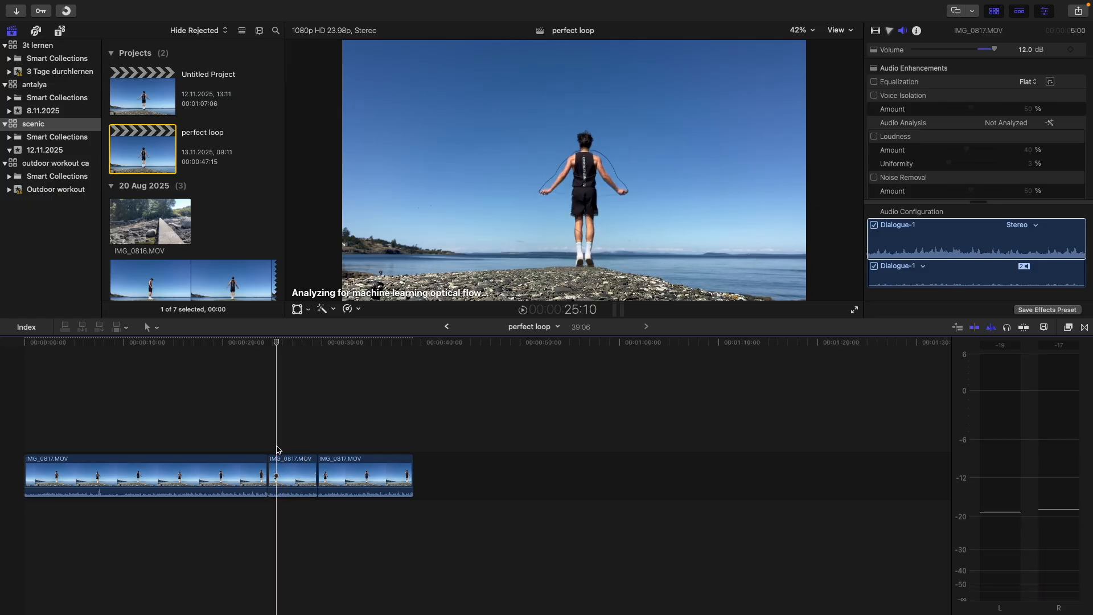
pyautogui.hotkey('alt', ']')
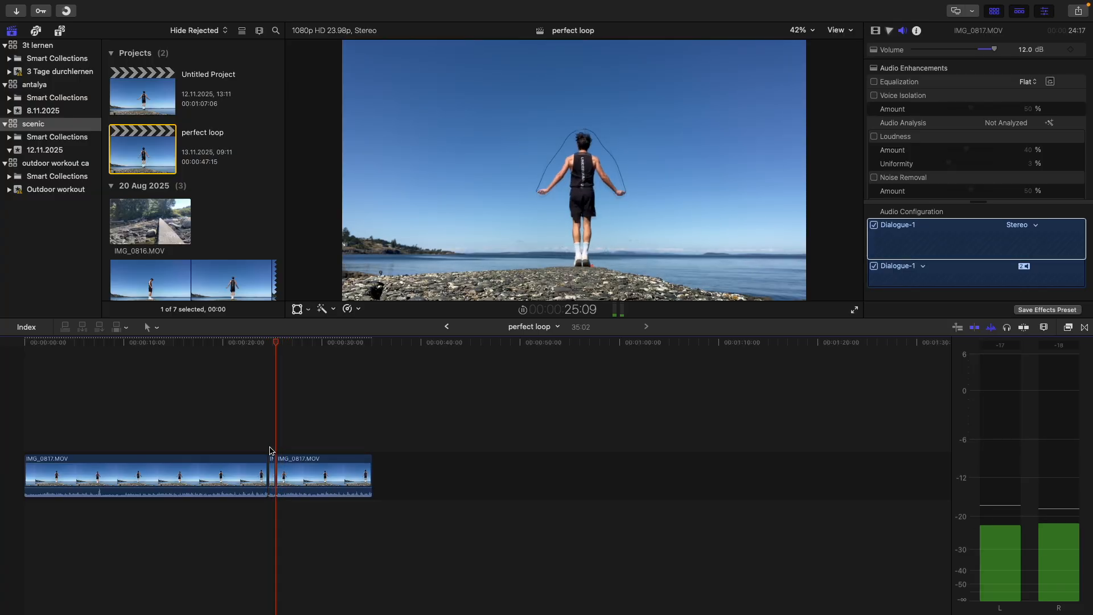
pyautogui.press('space')
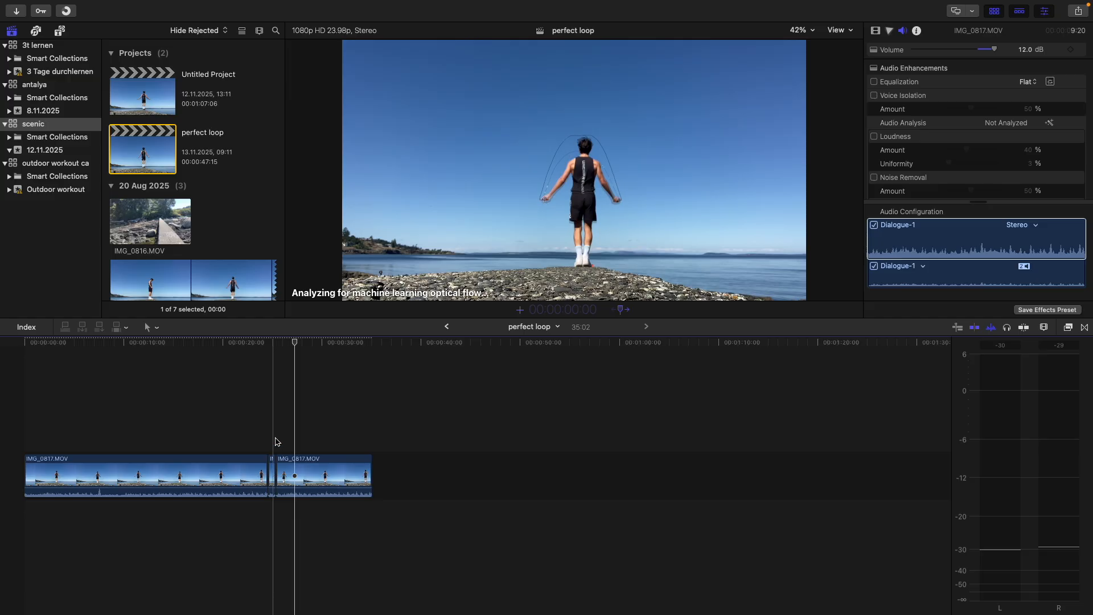
pyautogui.click(273, 430)
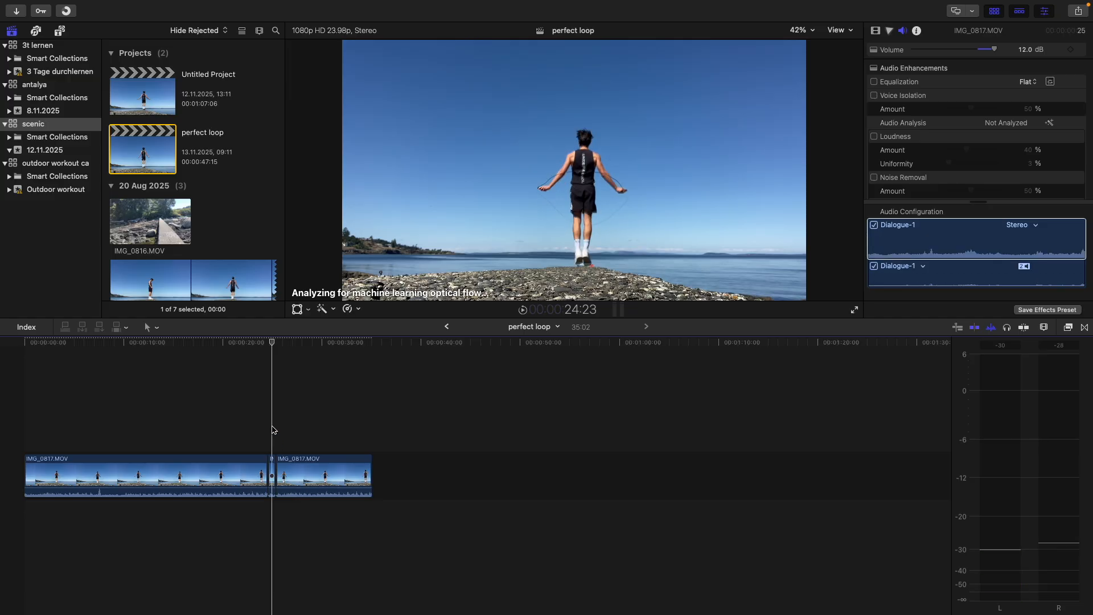
pyautogui.press('super+equal')
pyautogui.press('super+equal')
pyautogui.press('super+equal')
pyautogui.press('super+equal')
pyautogui.press('space')
pyautogui.click(199, 434)
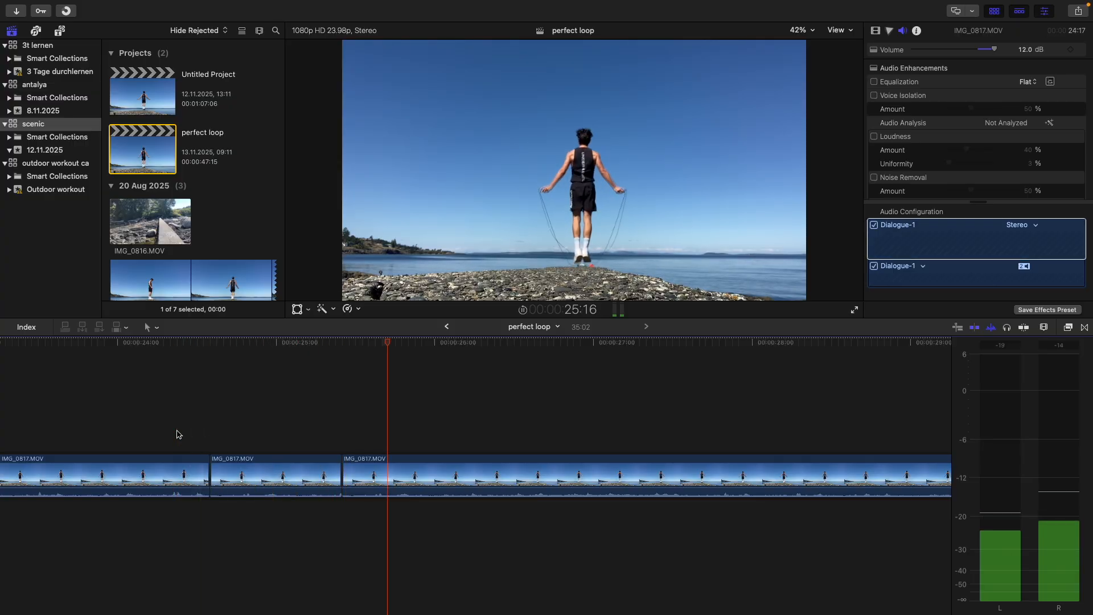
# - Insert a copy of the short middle clip directly after it and play through the repeated loops
pyautogui.click(336, 455)
pyautogui.click(312, 446)
pyautogui.click(285, 475)
pyautogui.press('super+c')
pyautogui.press('super+v')
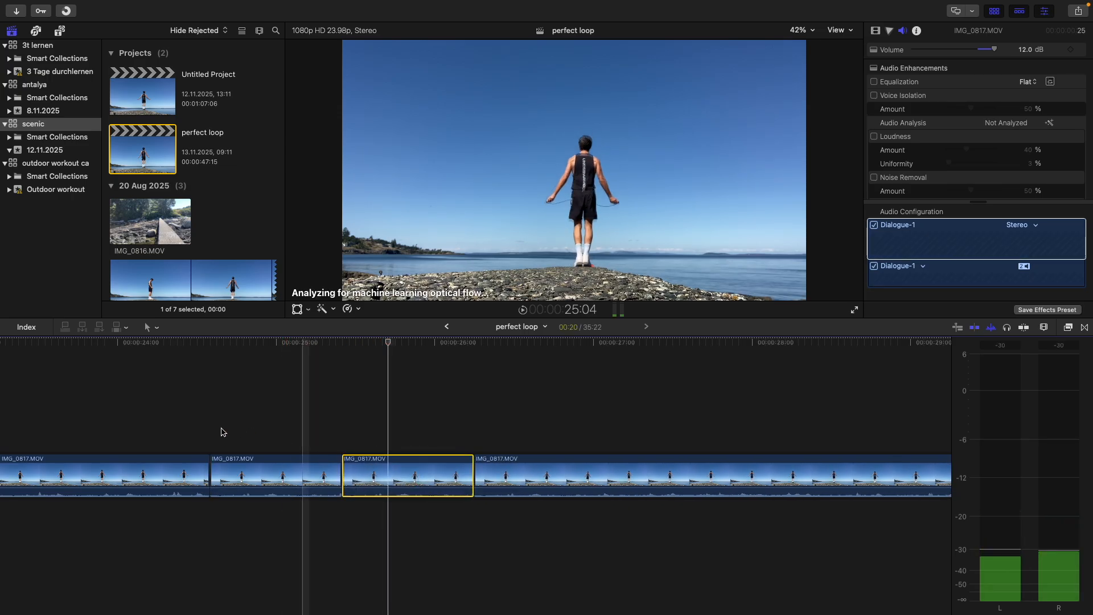
pyautogui.click(278, 436)
pyautogui.press('space')
pyautogui.click(282, 437)
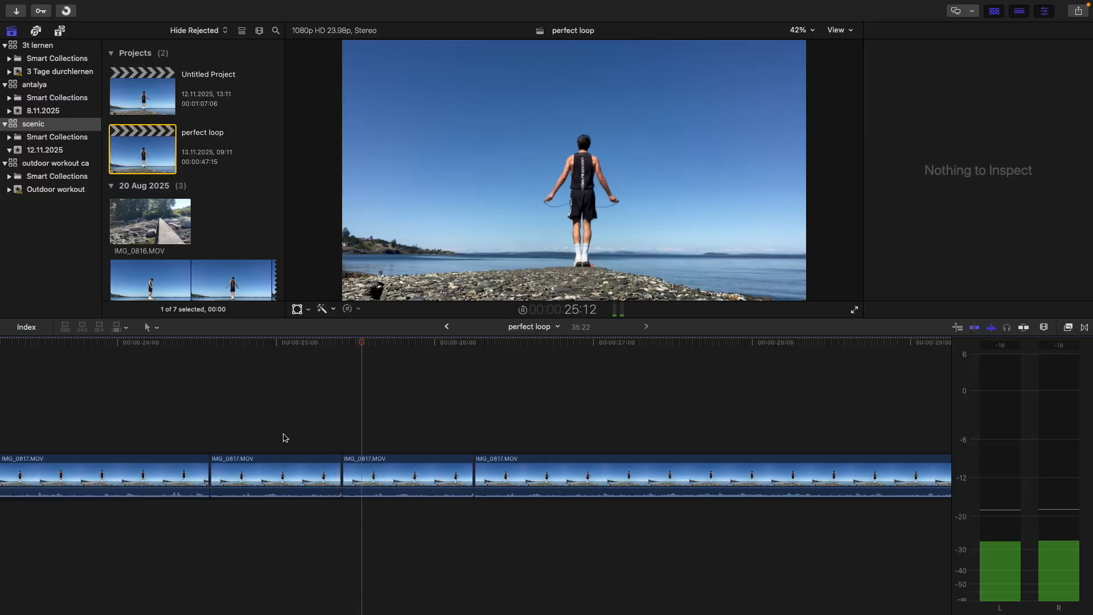
# - Extend the start of the copied short clip by one frame
pyautogui.click(301, 475)
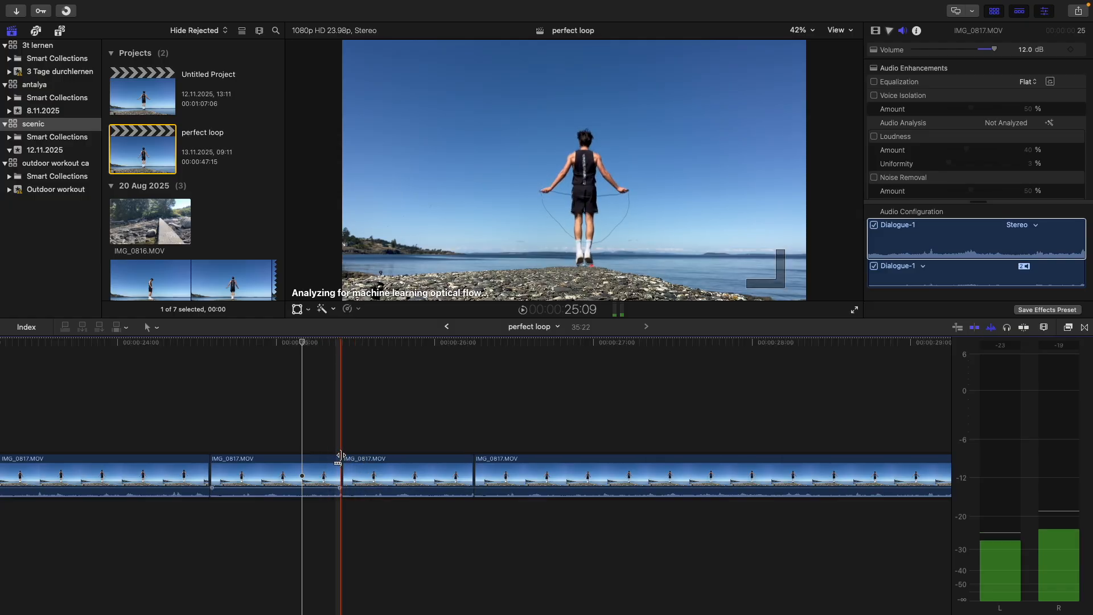
pyautogui.moveTo(345, 467)
pyautogui.mouseDown()
pyautogui.moveTo(334, 452)
pyautogui.moveTo(331, 464)
pyautogui.mouseUp()
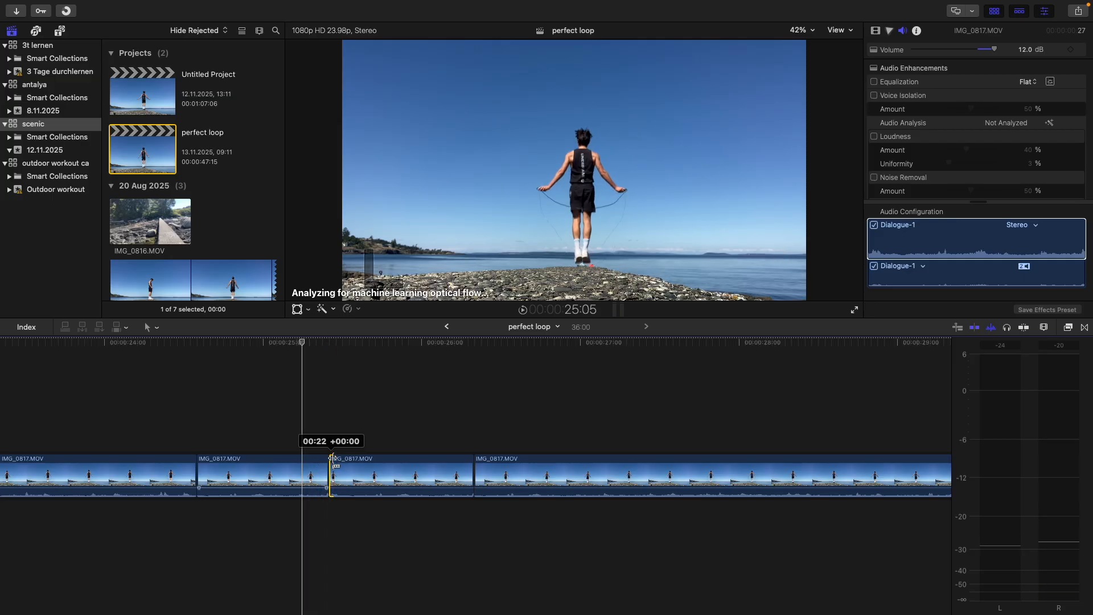
pyautogui.moveTo(333, 458); pyautogui.dragTo(340, 459)
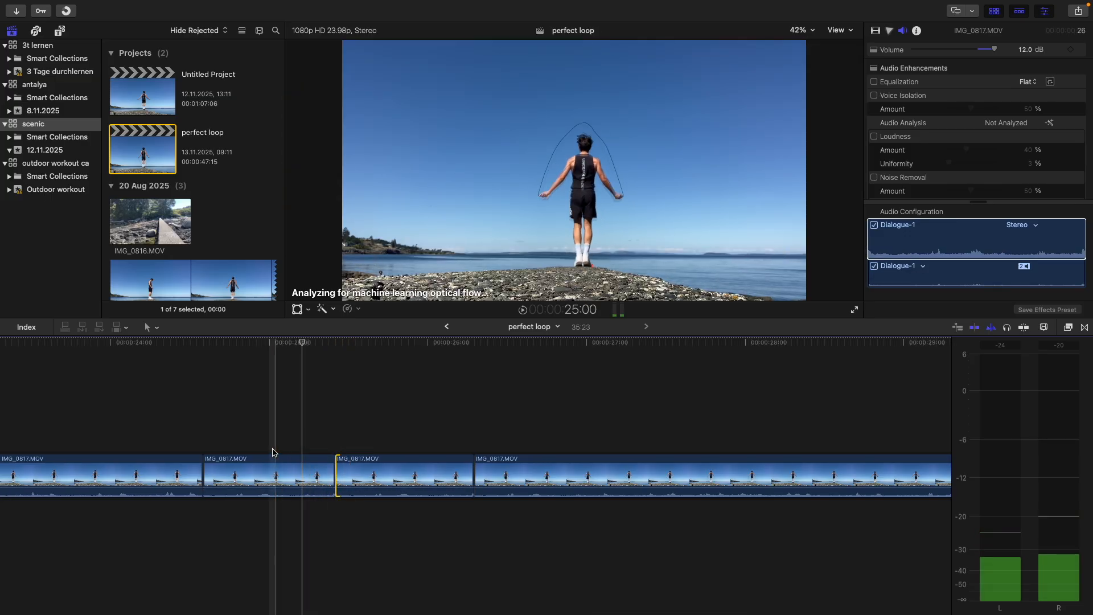
# - Play across the join between the two short clips to check the loop's continuity
pyautogui.press('space')
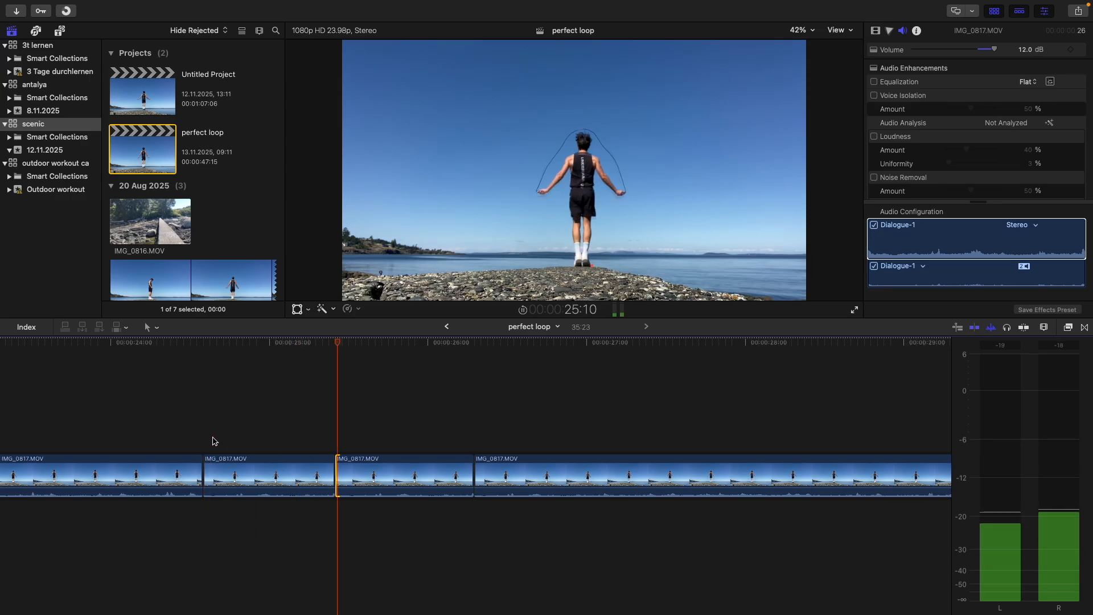
pyautogui.click(215, 441)
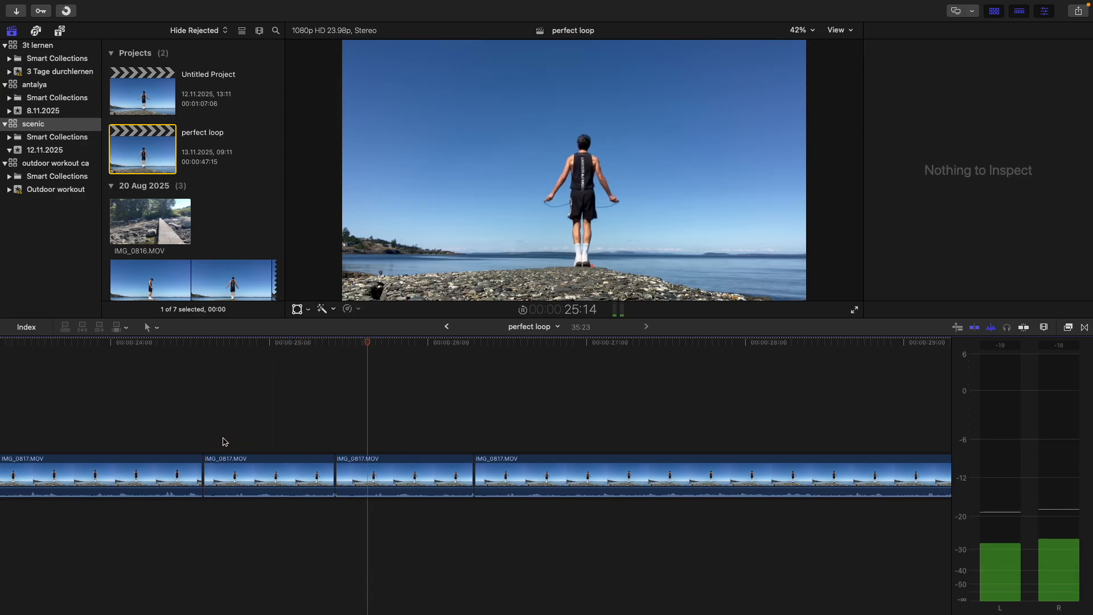
pyautogui.press('space')
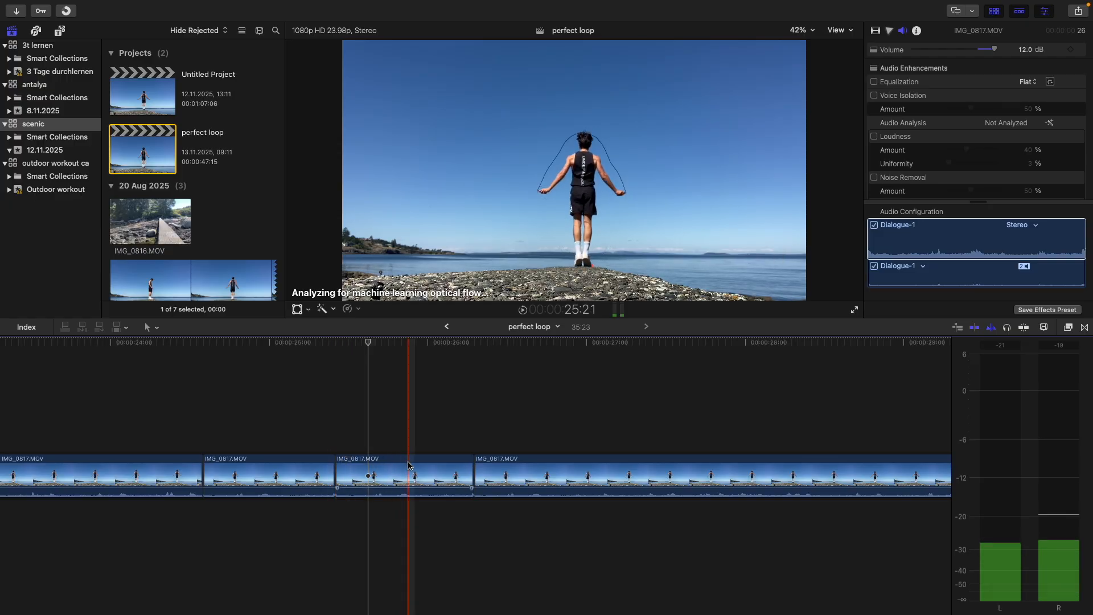
# - Trim the start of the last clip to the frame at 32:07 and its end to the frame at 28:20
pyautogui.hscroll(3, 659, 446)
pyautogui.hscroll(10, 659, 445)
pyautogui.hscroll(10, 528, 431)
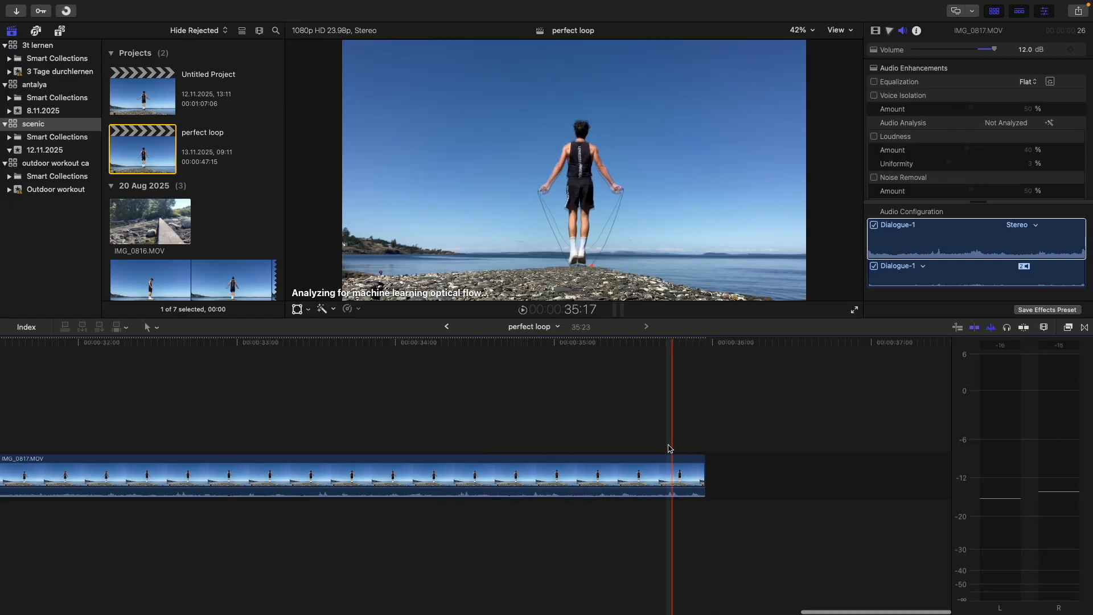
pyautogui.click(342, 429)
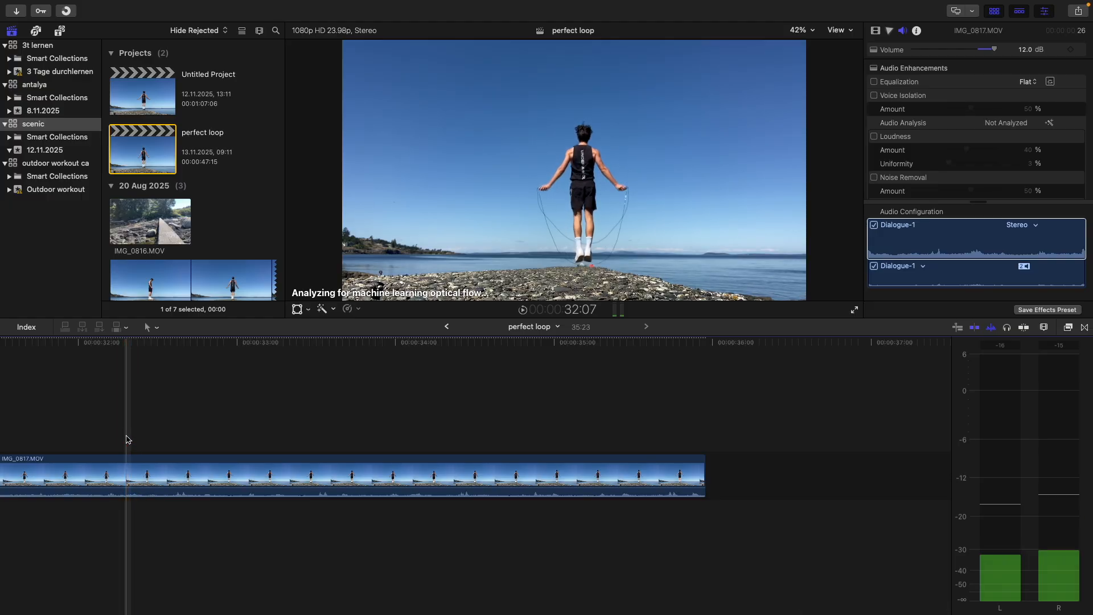
pyautogui.press('Delete')
pyautogui.press('space')
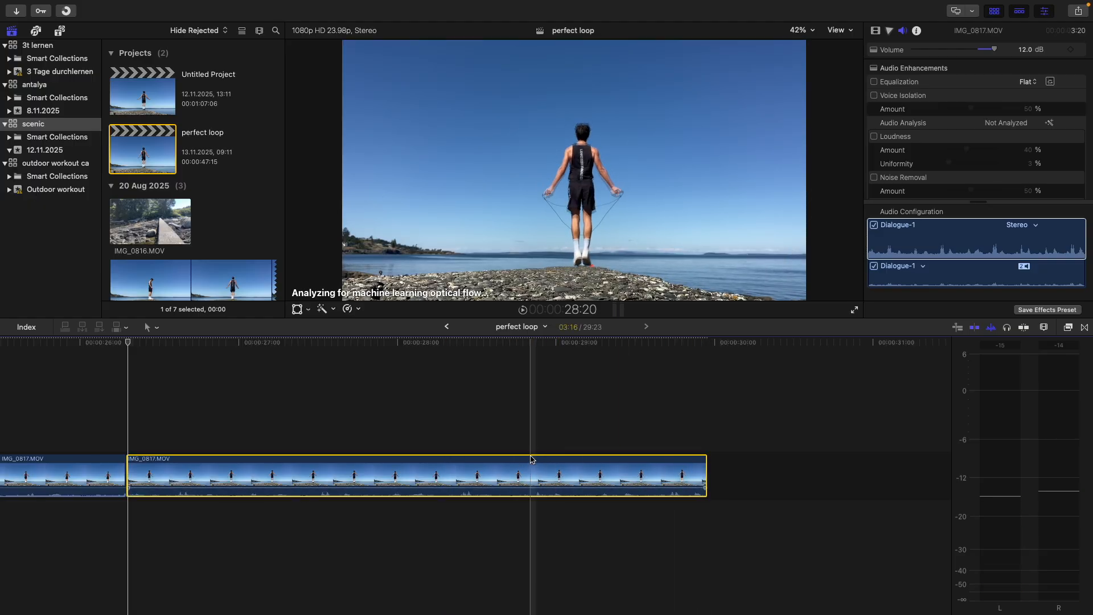
pyautogui.hotkey('alt', ']')
# - Insert a copy of the trimmed last clip directly after it and play across the new join
pyautogui.press('super+c')
pyautogui.press('super+v')
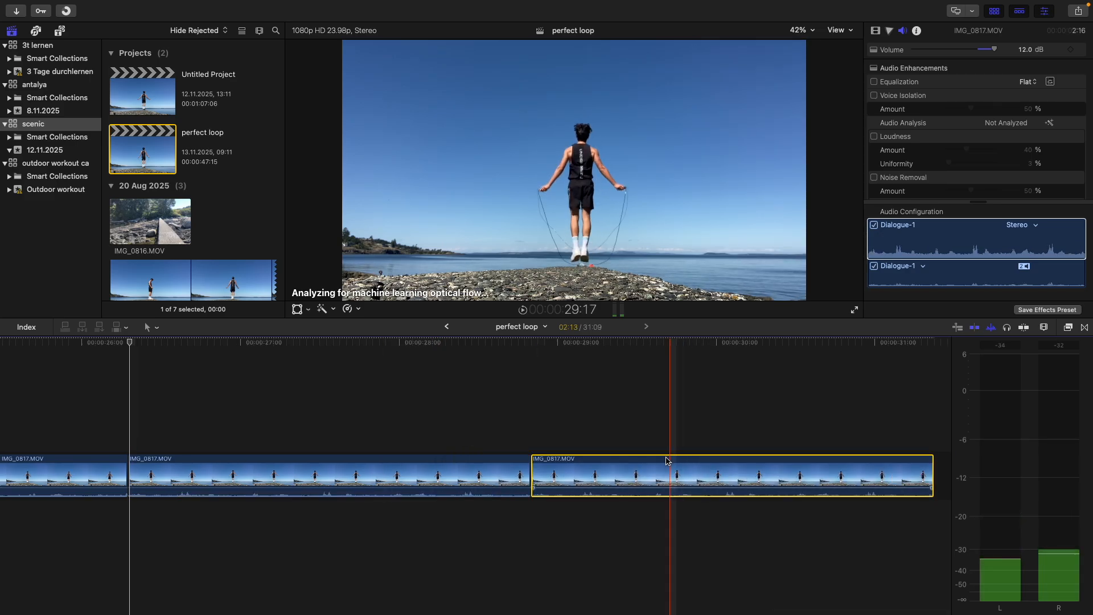
pyautogui.press('space')
pyautogui.click(418, 418)
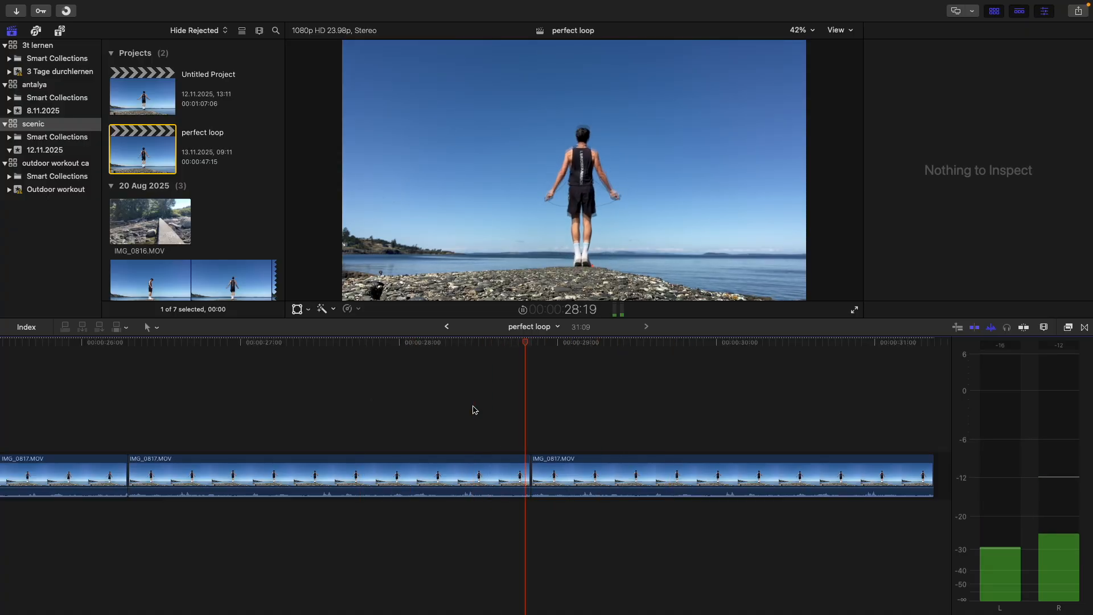
pyautogui.press('space')
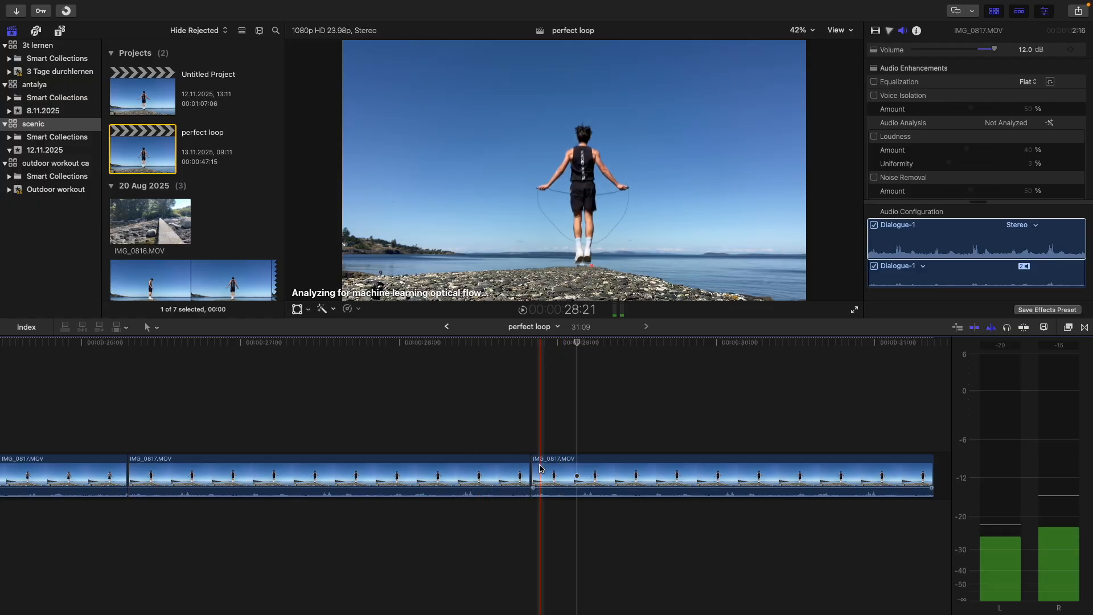
# - Extend the start of the copied last clip by two frames and play across its join repeatedly
pyautogui.click(531, 467)
pyautogui.press('/')
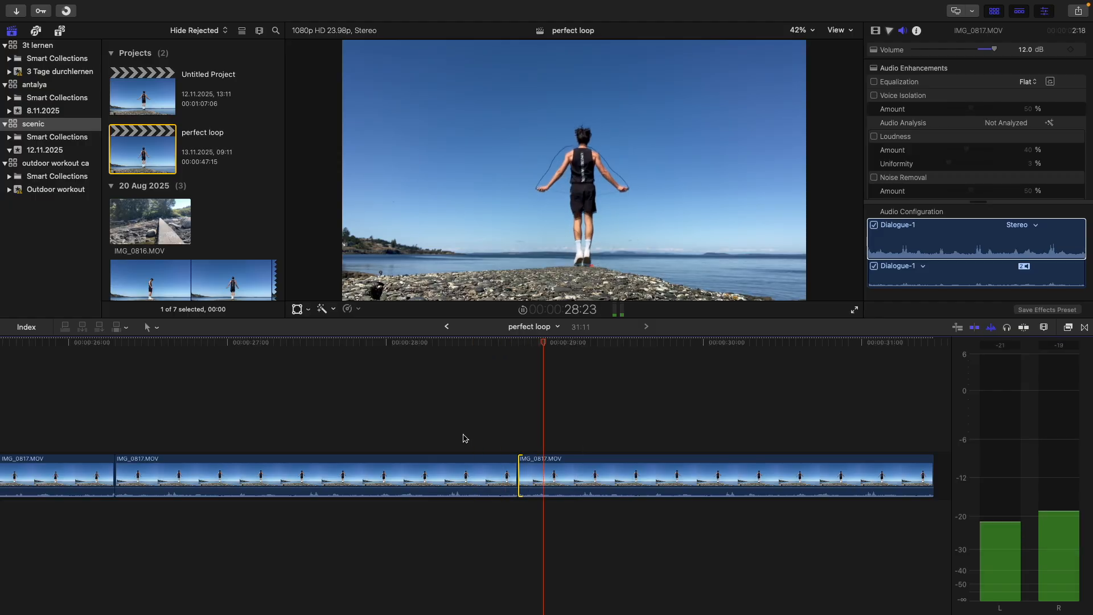
pyautogui.click(435, 435)
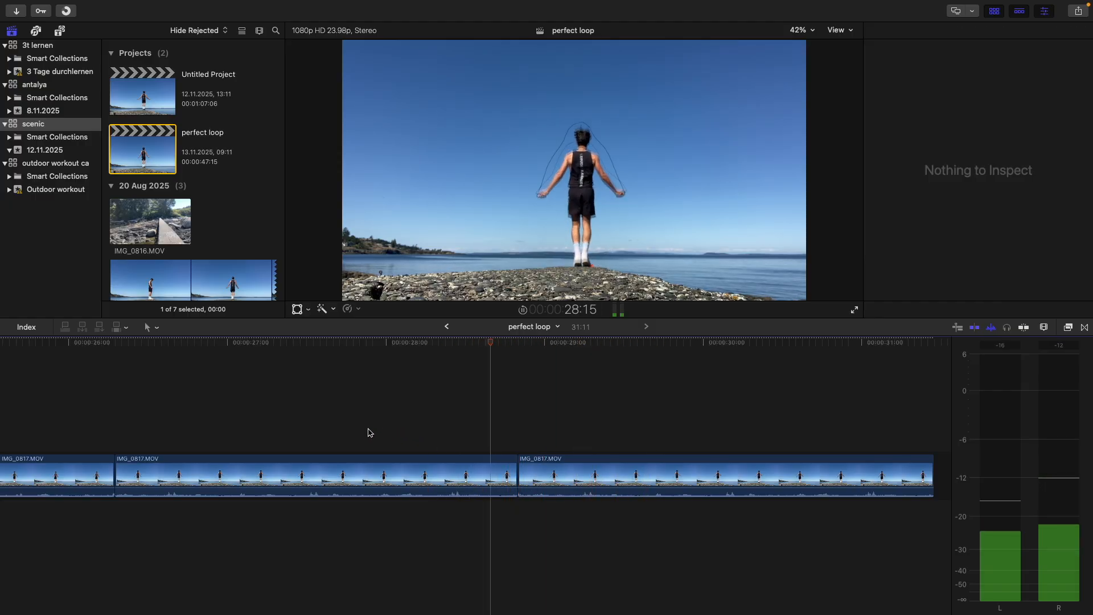
pyautogui.click(349, 427)
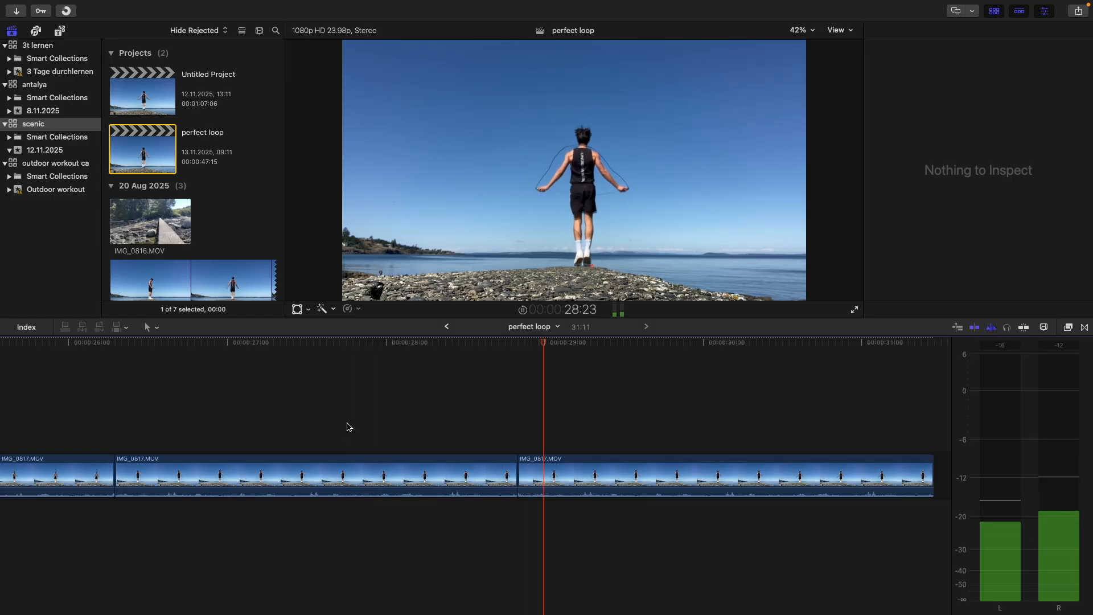
pyautogui.click(315, 422)
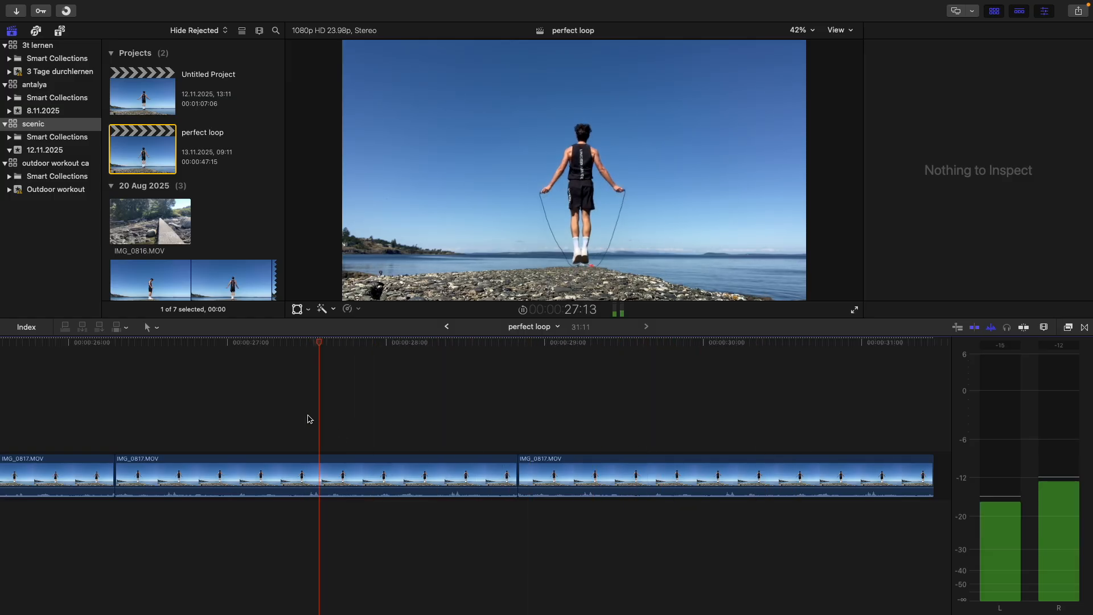
pyautogui.click(276, 410)
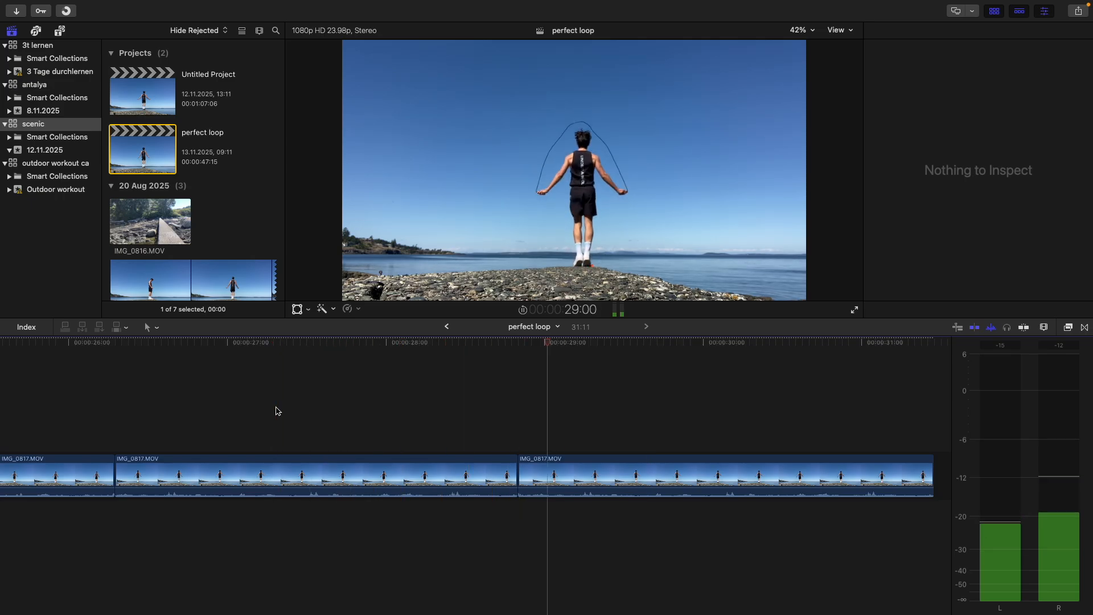
# - Add cross dissolves to both ends of the last clip and shorten the one at the join to 3 frames
pyautogui.click(522, 470)
pyautogui.press('t')
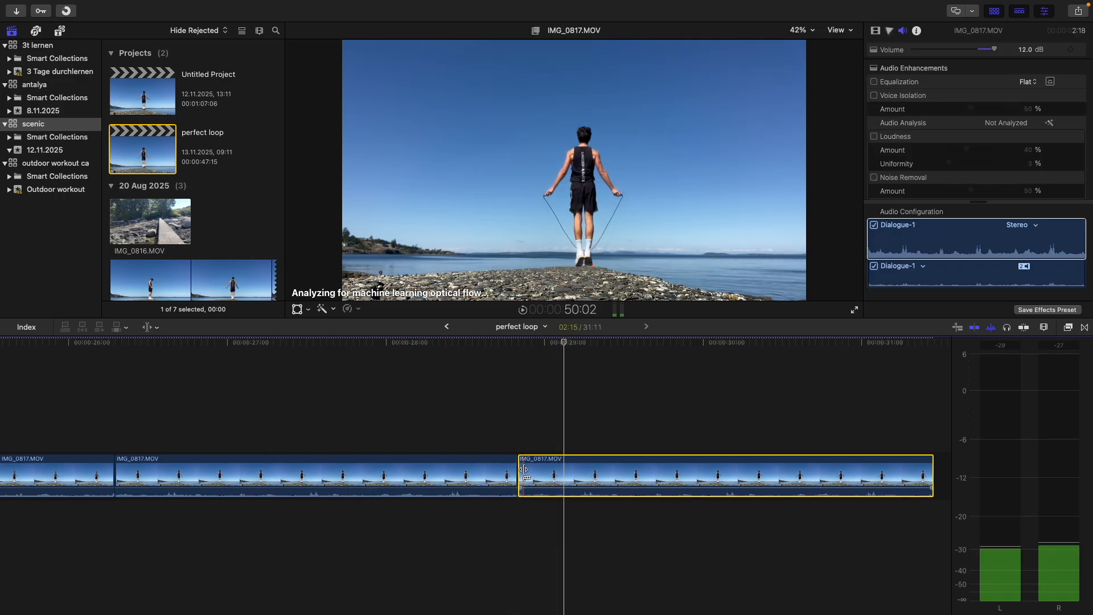
pyautogui.press('super+t')
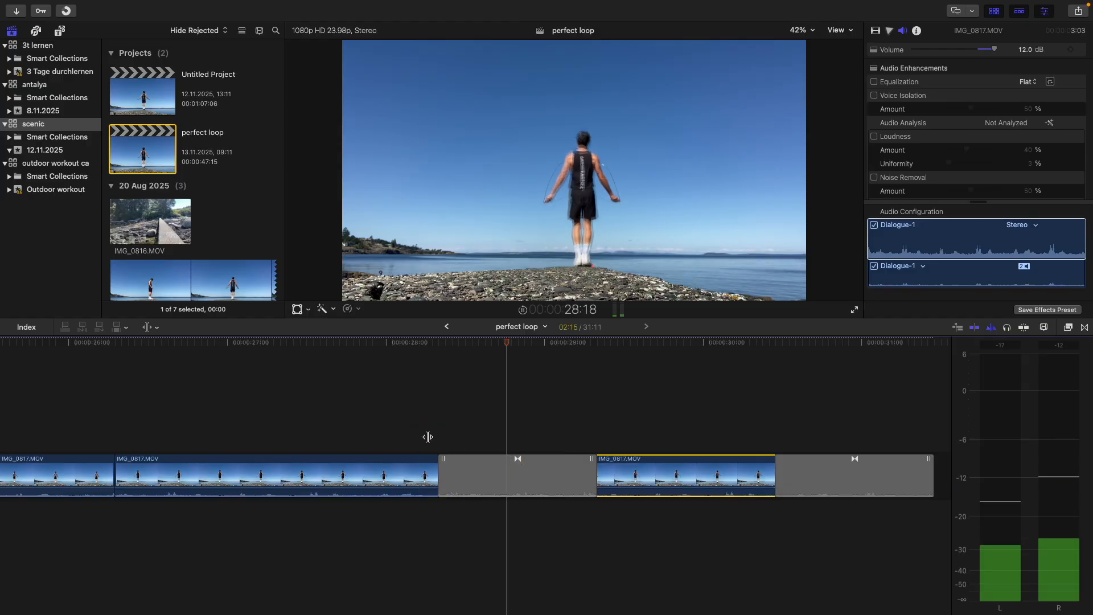
pyautogui.moveTo(440, 475); pyautogui.dragTo(514, 476)
pyautogui.press('space')
pyautogui.click(496, 444)
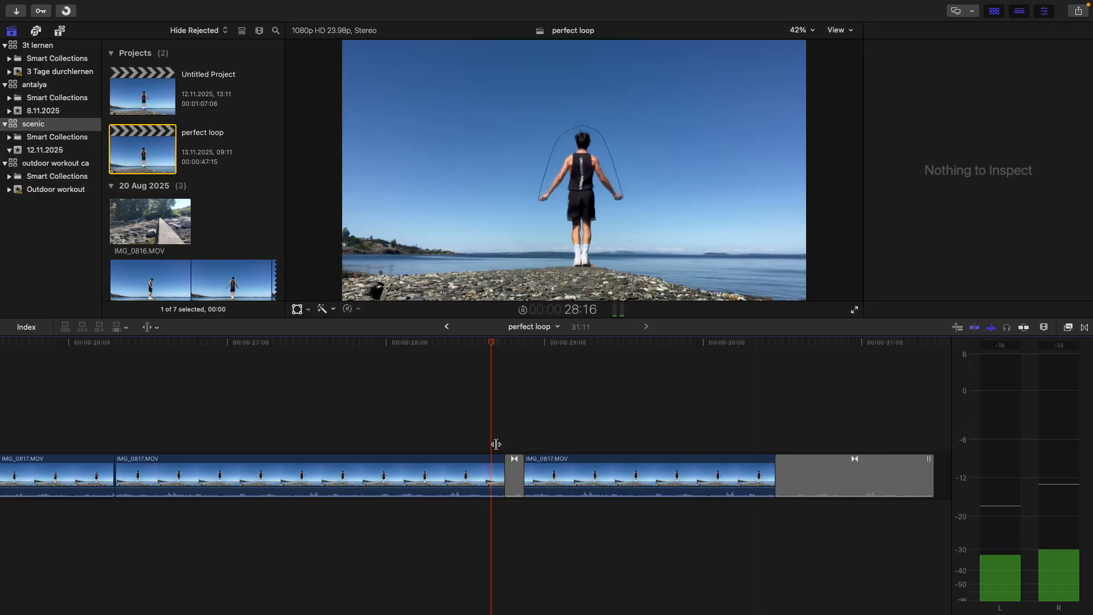
# - Play the shortened cross dissolve between the last two clips repeatedly to judge the blend
pyautogui.click(463, 438)
pyautogui.click(452, 435)
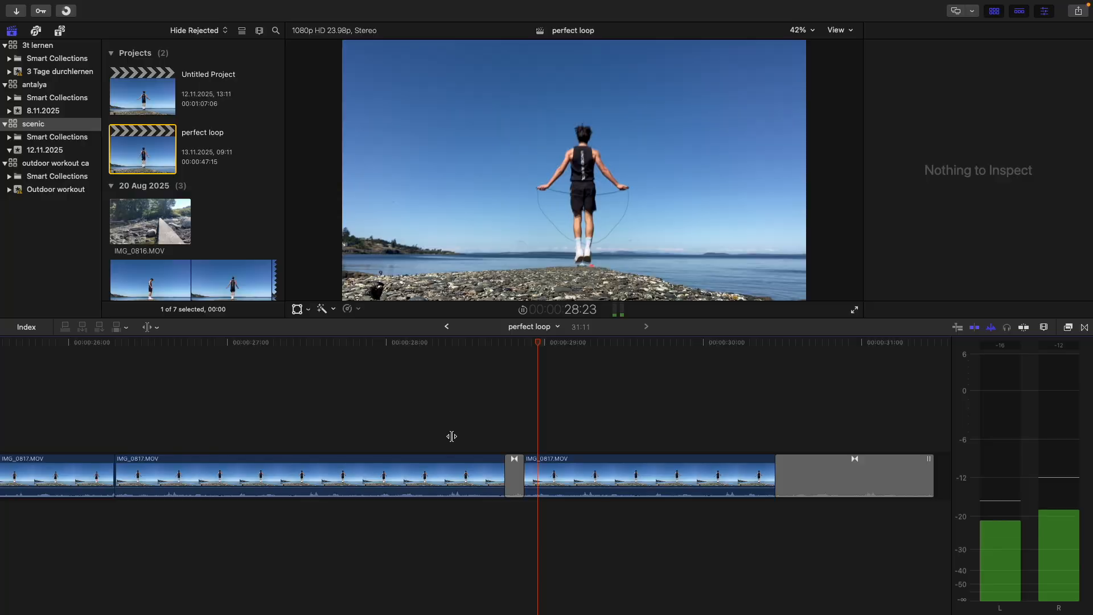
pyautogui.click(422, 429)
pyautogui.click(415, 426)
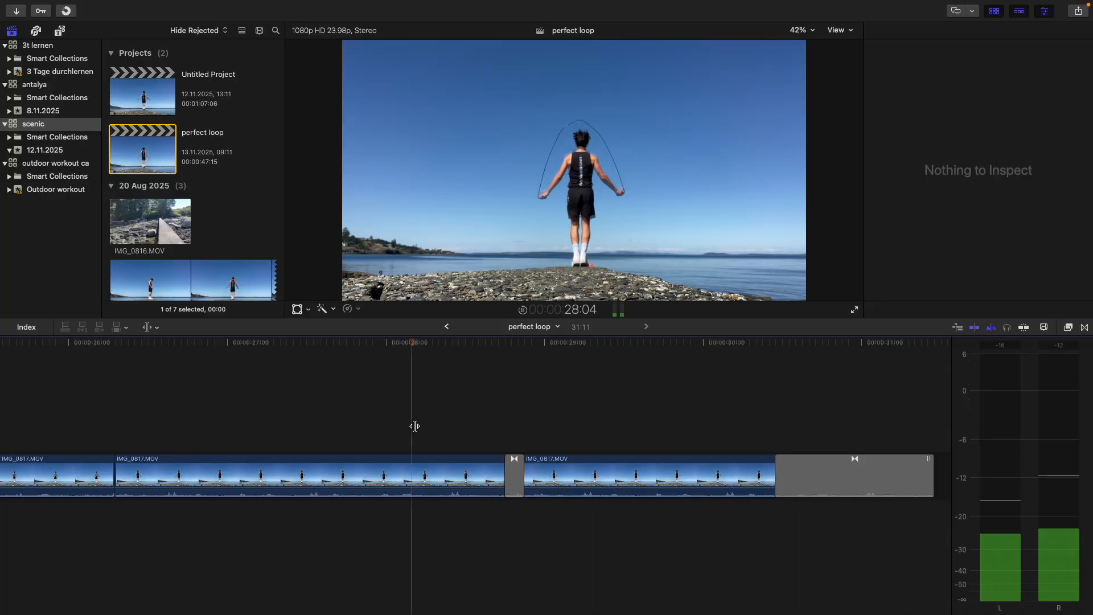
pyautogui.click(414, 426)
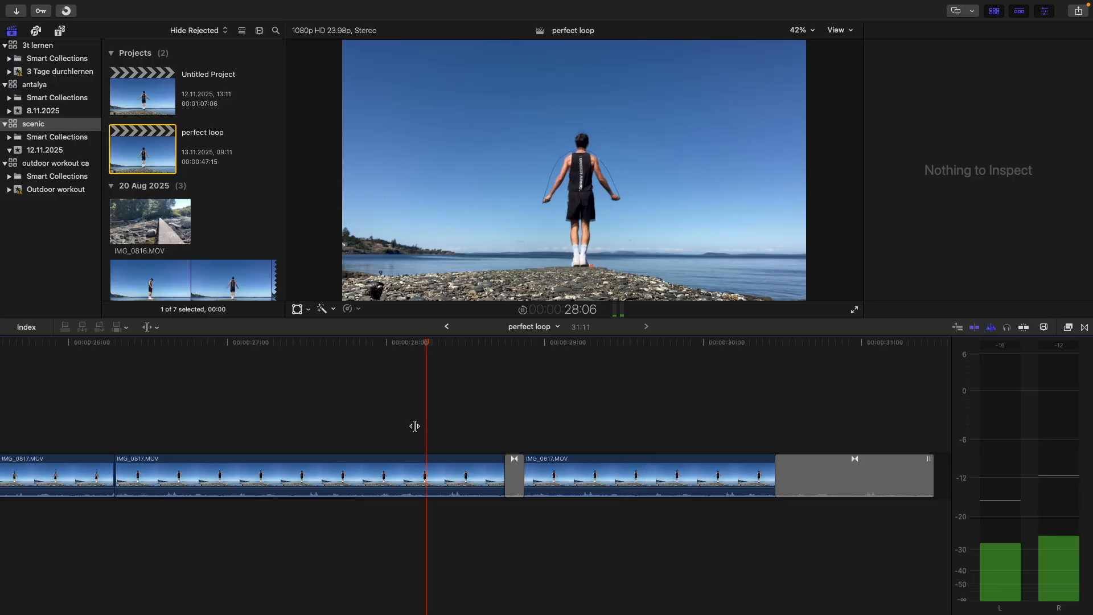
pyautogui.press('space')
# - Remove the transition at the end of the last clip and delete the three clips preceding the dissolve loop
pyautogui.click(813, 477)
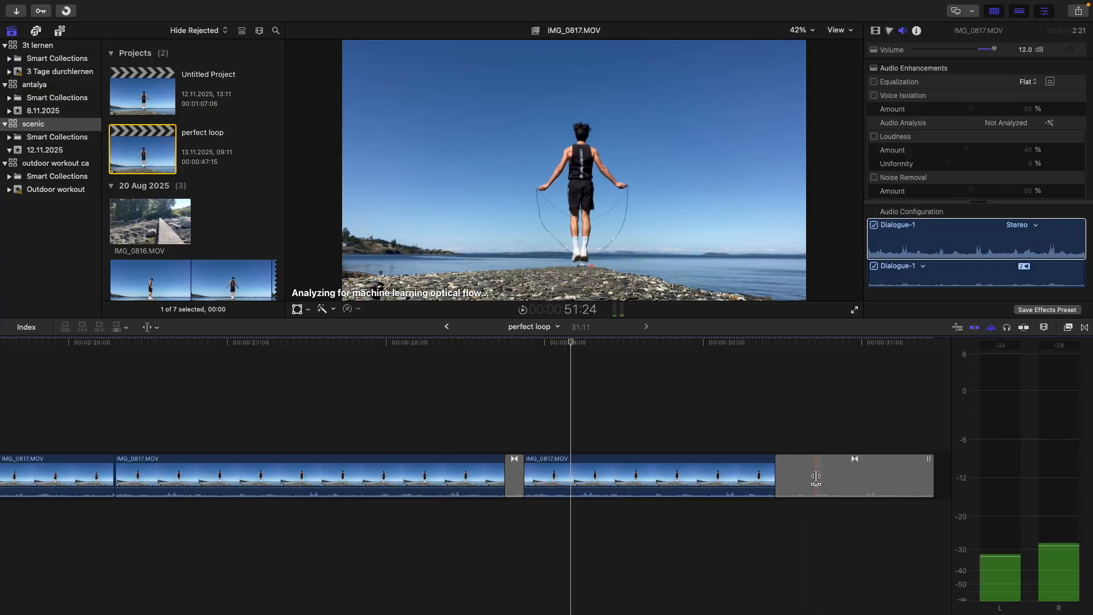
pyautogui.click(813, 475)
pyautogui.press('a')
pyautogui.click(813, 476)
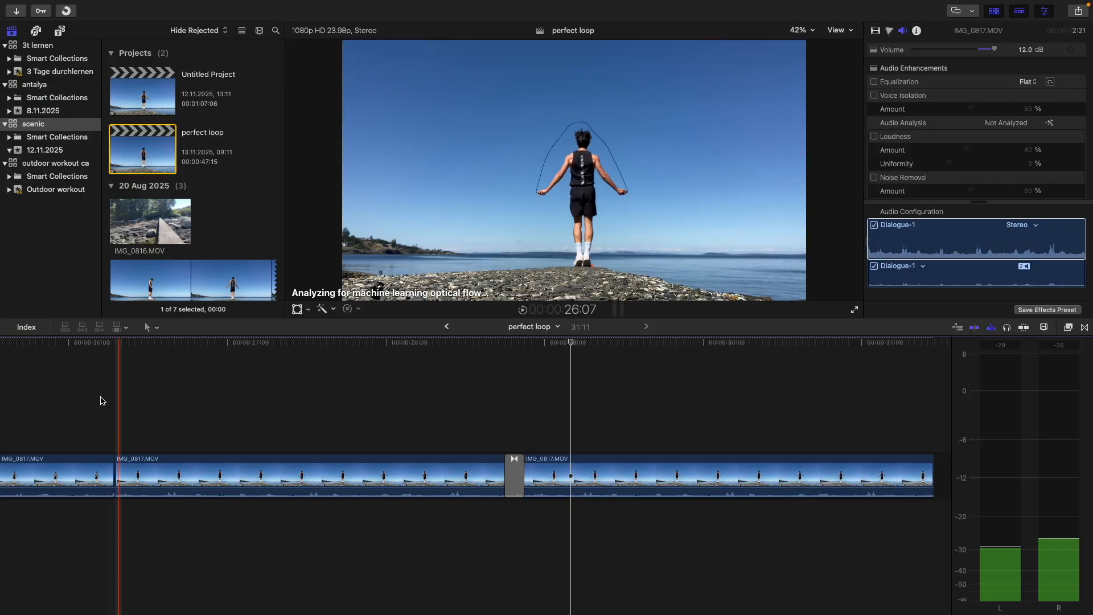
pyautogui.press('super+z')
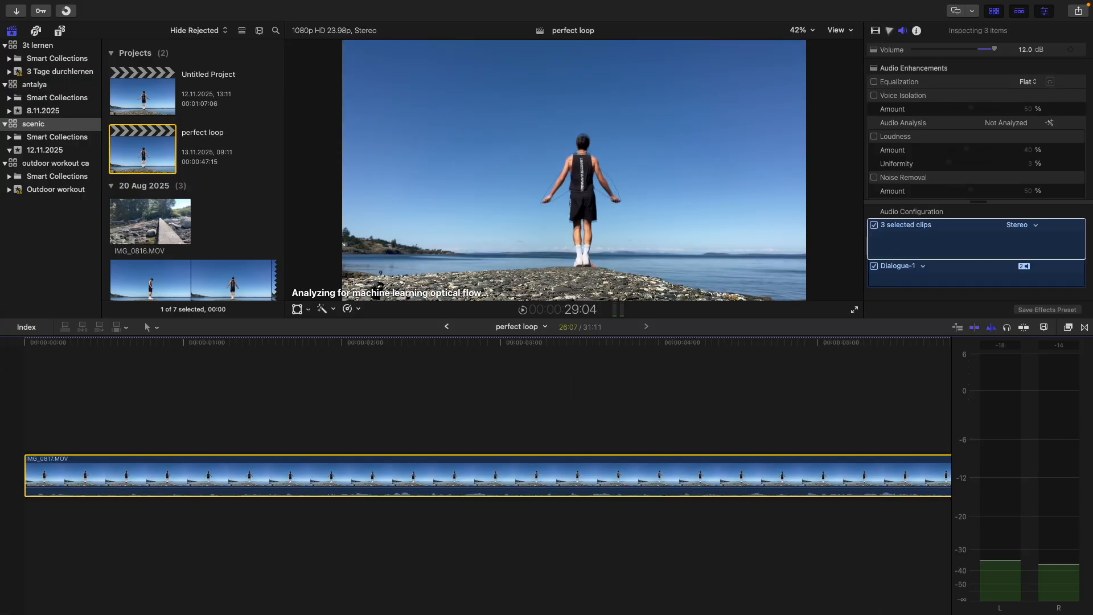
pyautogui.press('super+z')
# - Insert a copy of the remaining two-clip loop with its dissolve directly after it and play the sequence
pyautogui.hotkey('shift', 'z')
pyautogui.press('super+a')
pyautogui.moveTo(88, 468); pyautogui.dragTo(372, 479)
pyautogui.press('space')
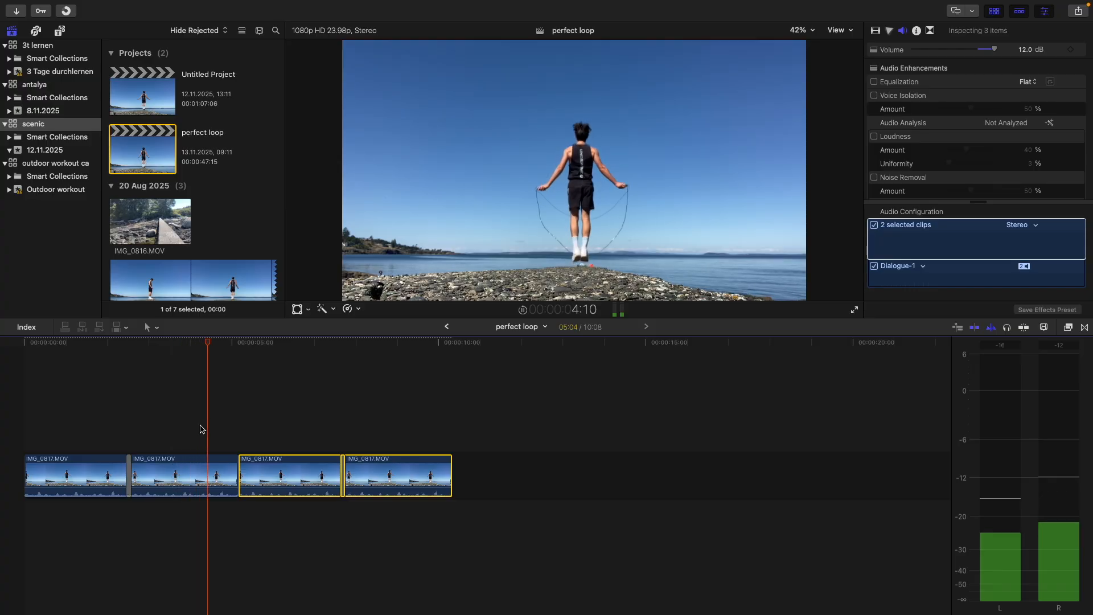
pyautogui.press('space')
# - Copy the short cross dissolve to the join between the second and third clips and play the repeated loop
pyautogui.click(288, 449)
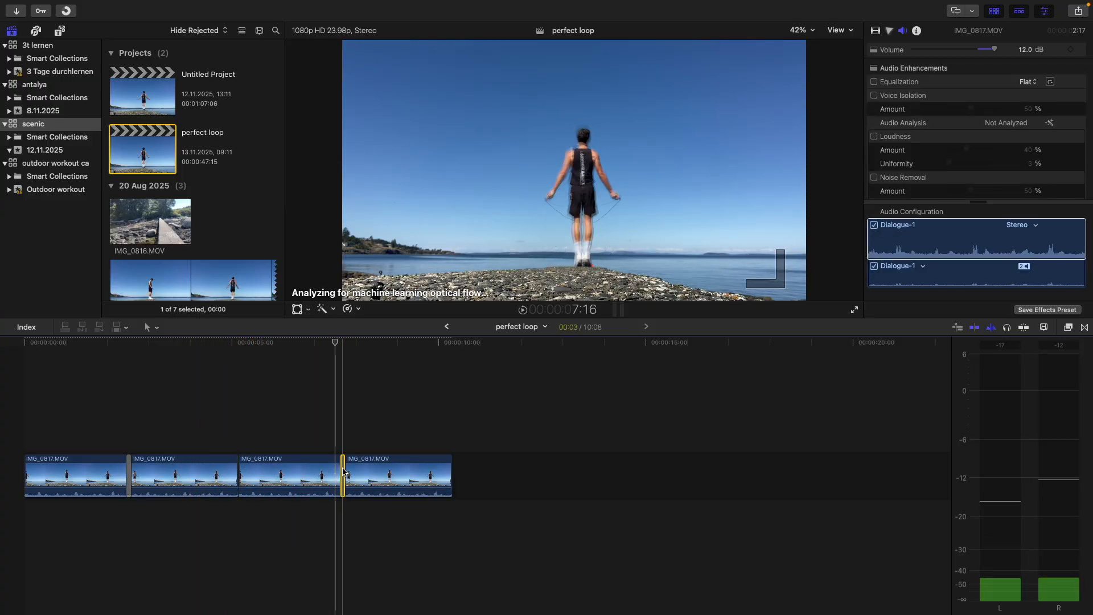
pyautogui.click(342, 471)
pyautogui.moveTo(342, 471); pyautogui.dragTo(237, 476)
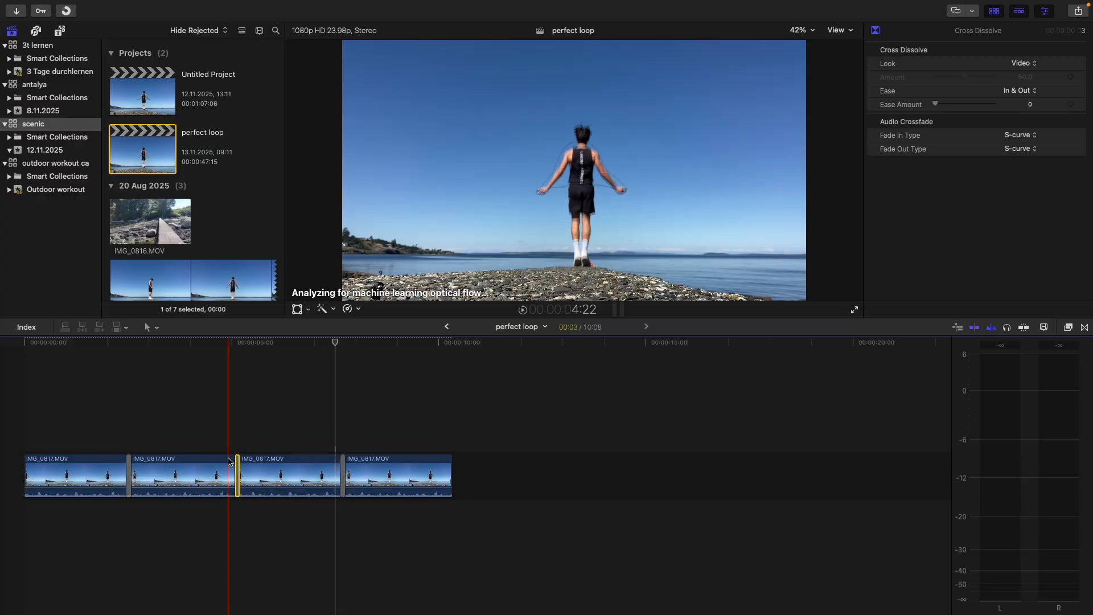
pyautogui.press('space')
pyautogui.click(12, 419)
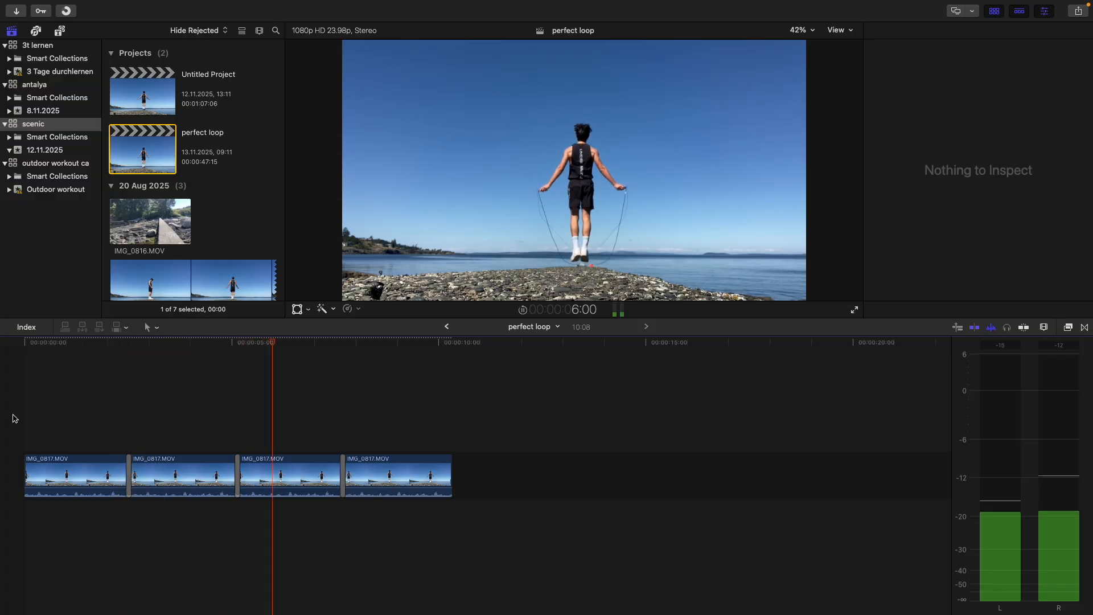
# - Undo the loop duplication and reduce the timeline to the two-clip loop without its cross dissolve
pyautogui.press('super+t')
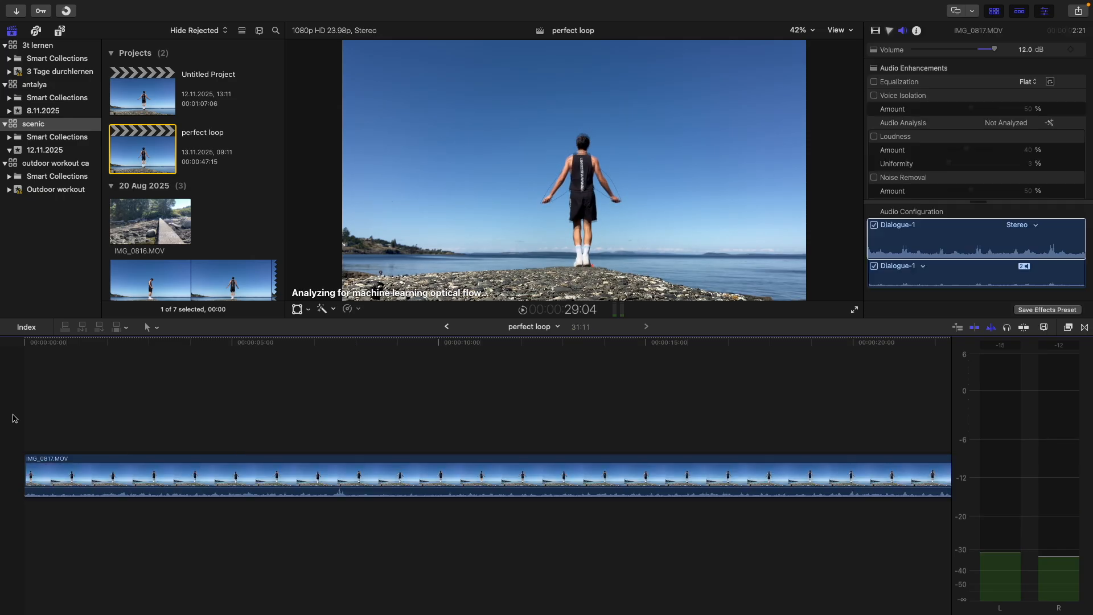
pyautogui.press('super+z')
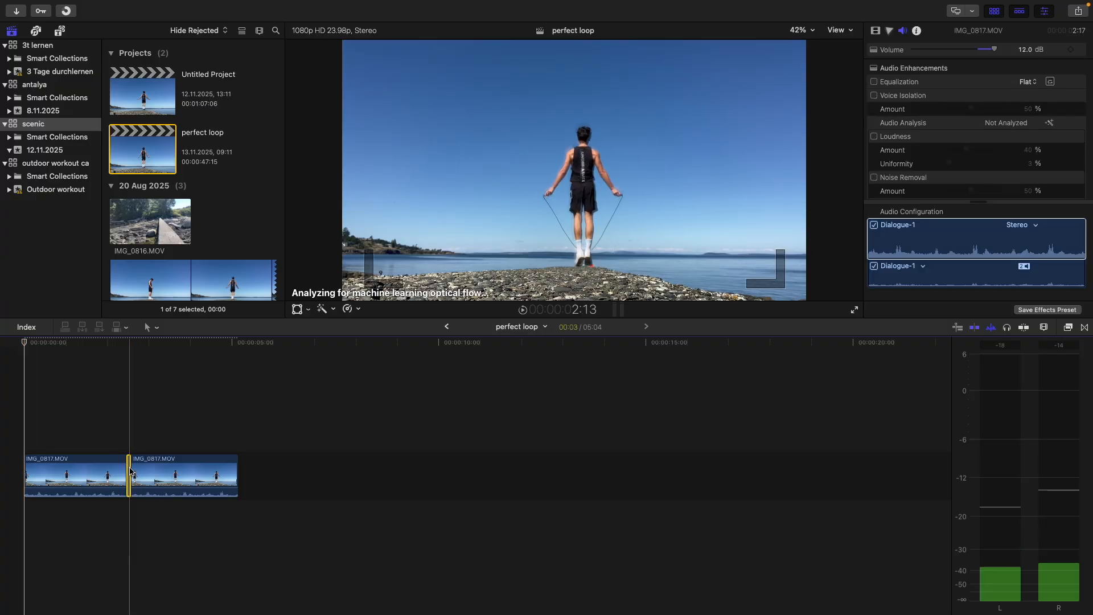
pyautogui.press('super+z')
pyautogui.press('super+equal')
pyautogui.press('super+equal')
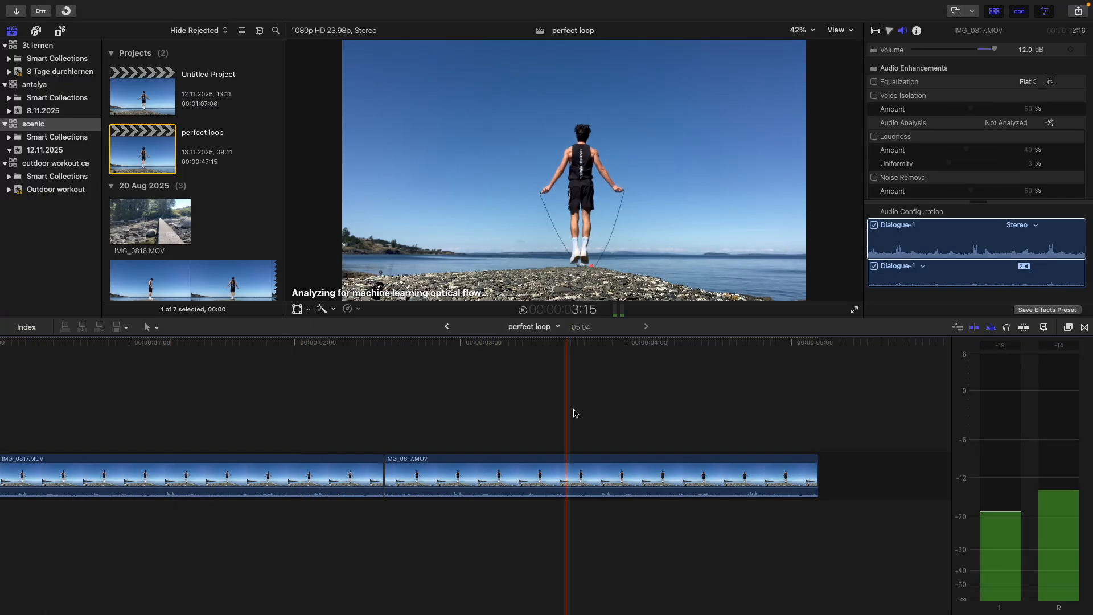
# - Extend the first clip's end by three frames and trim the selected connected foreground-object clip above the join to a single frame
pyautogui.moveTo(381, 456); pyautogui.dragTo(384, 456)
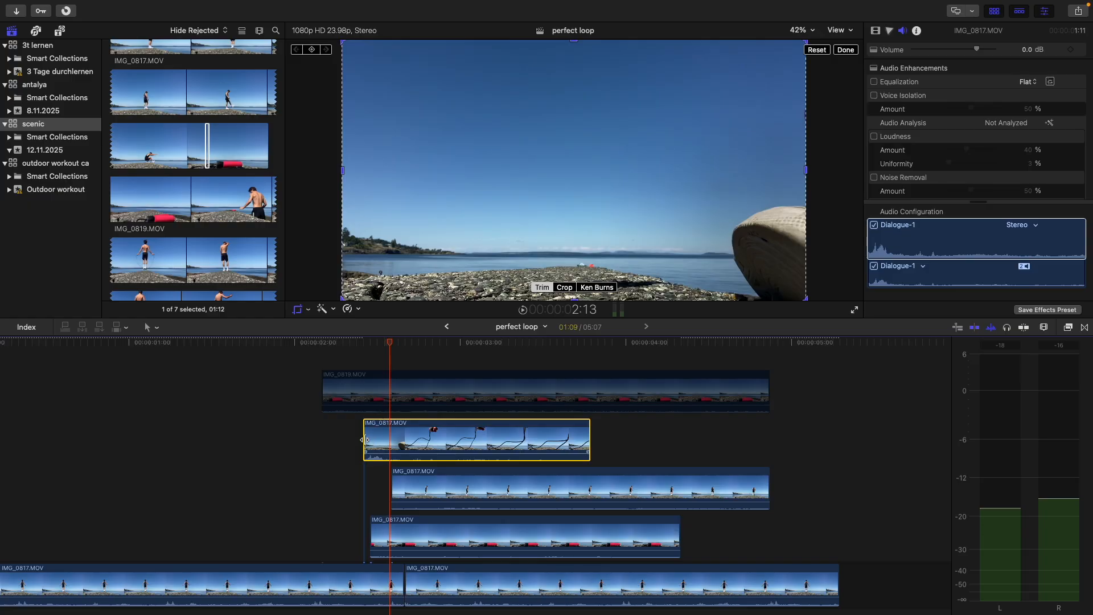
pyautogui.moveTo(381, 438); pyautogui.dragTo(404, 437)
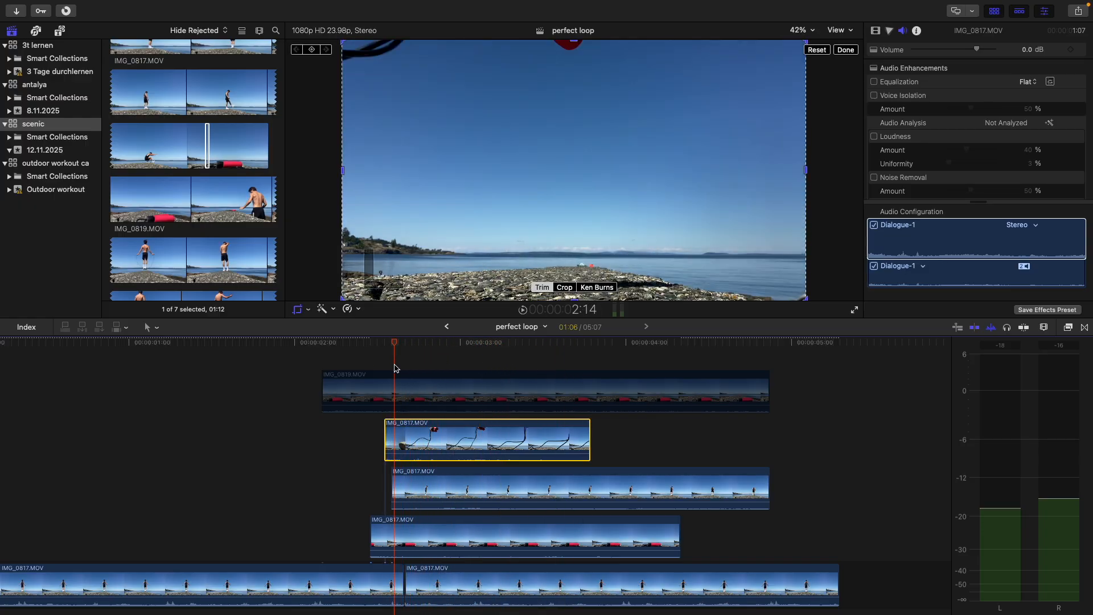
pyautogui.press('Delete')
pyautogui.moveTo(389, 494); pyautogui.dragTo(402, 440)
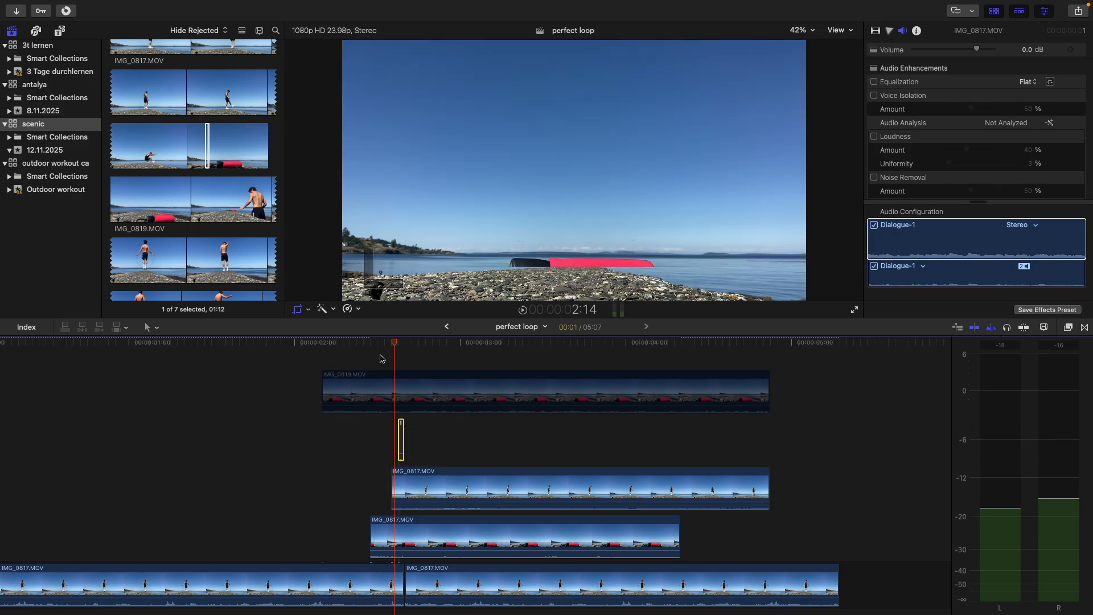
# - Slow the one-frame connected clip to 5% so it lasts 21 frames, and play the layered clips
pyautogui.click(354, 307)
pyautogui.click(379, 380)
pyautogui.moveTo(402, 419); pyautogui.dragTo(540, 415)
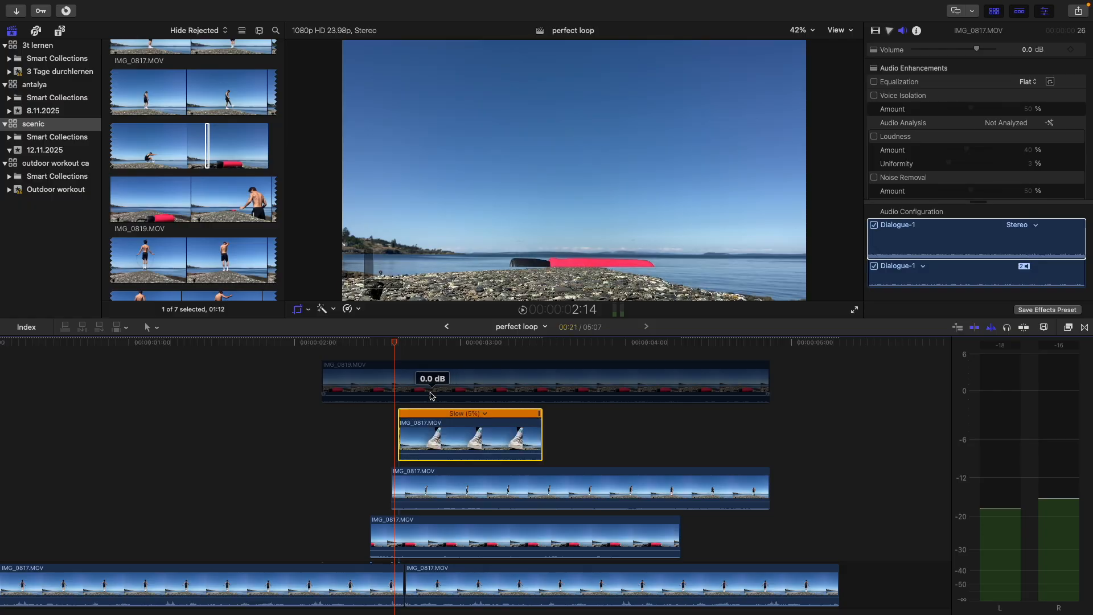
pyautogui.press('space')
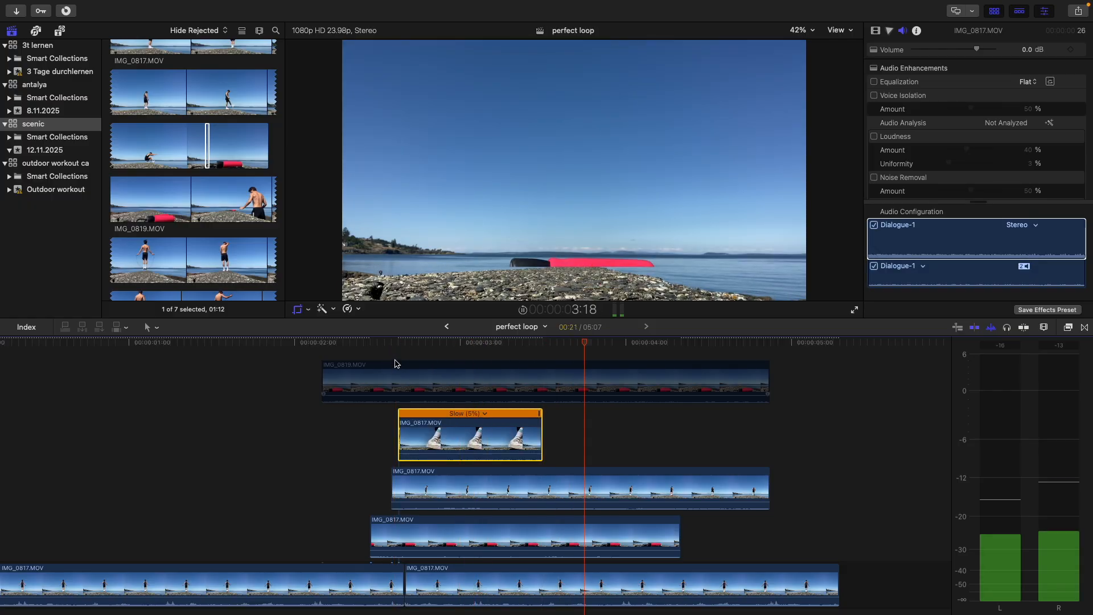
# - Shorten the slowed connected clip to 18 frames and crop its top and bottom to a narrow band around the horizon
pyautogui.press('space')
pyautogui.click(400, 342)
pyautogui.hotkey('shift', 'c')
pyautogui.press('space')
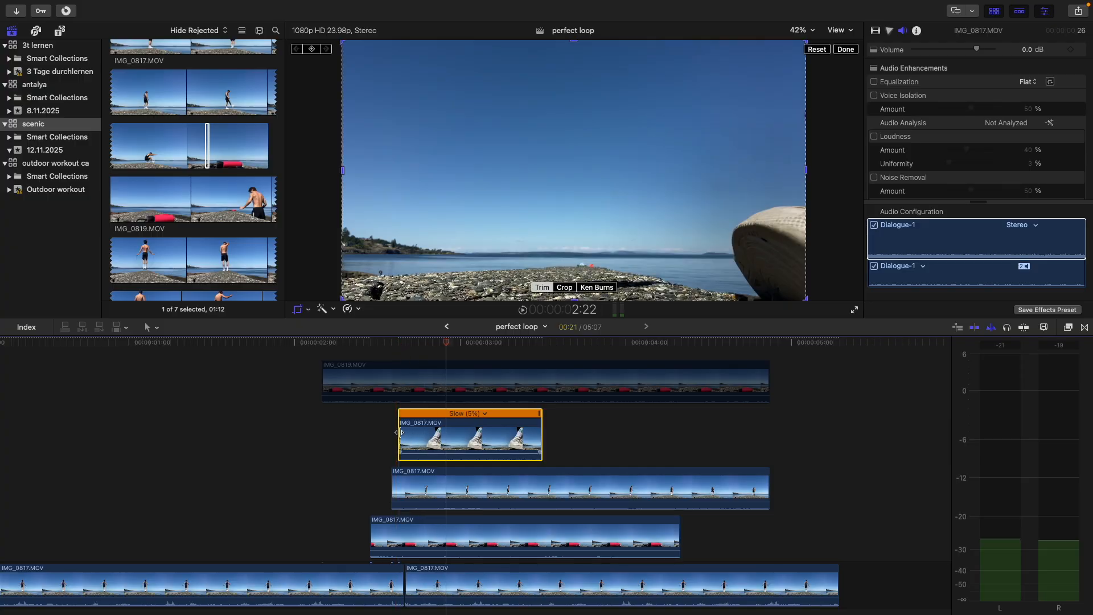
pyautogui.click(347, 309)
pyautogui.moveTo(423, 543)
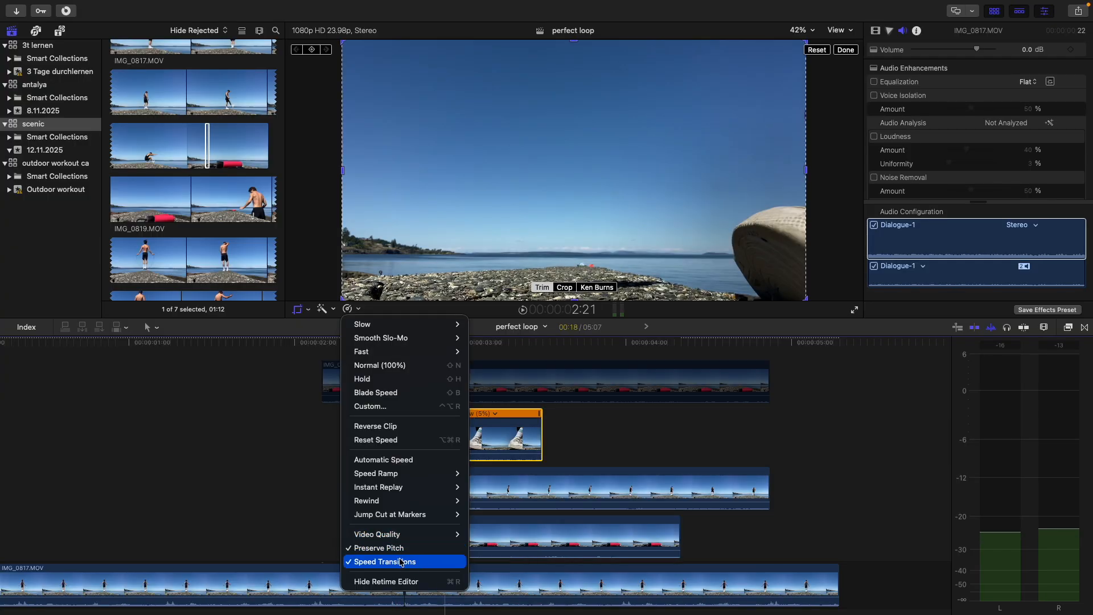
pyautogui.click(529, 431)
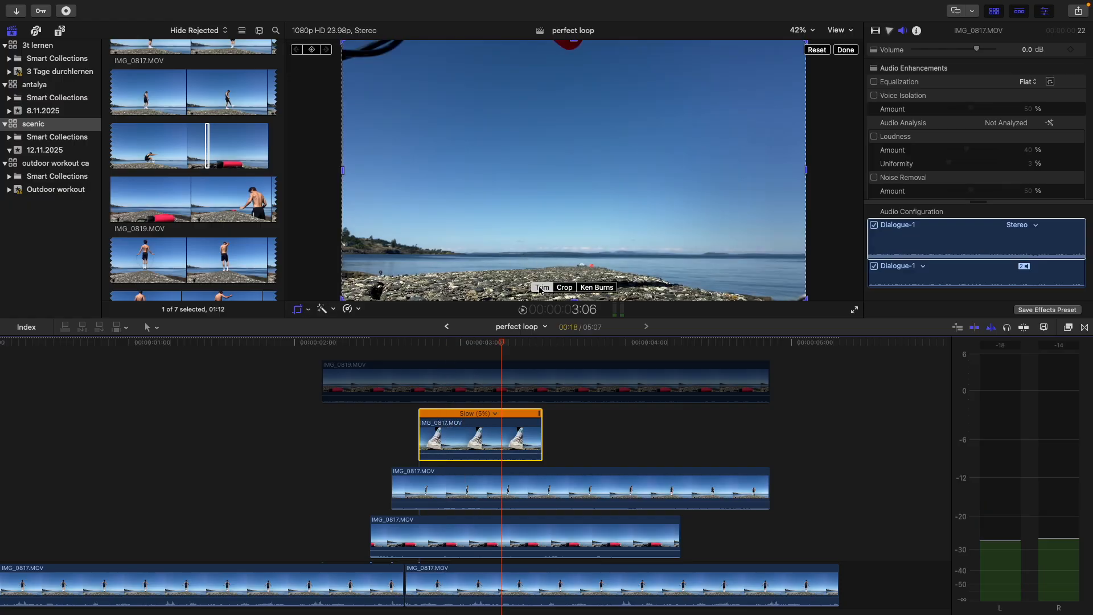
pyautogui.moveTo(573, 43); pyautogui.dragTo(573, 212)
pyautogui.moveTo(574, 299); pyautogui.dragTo(587, 275)
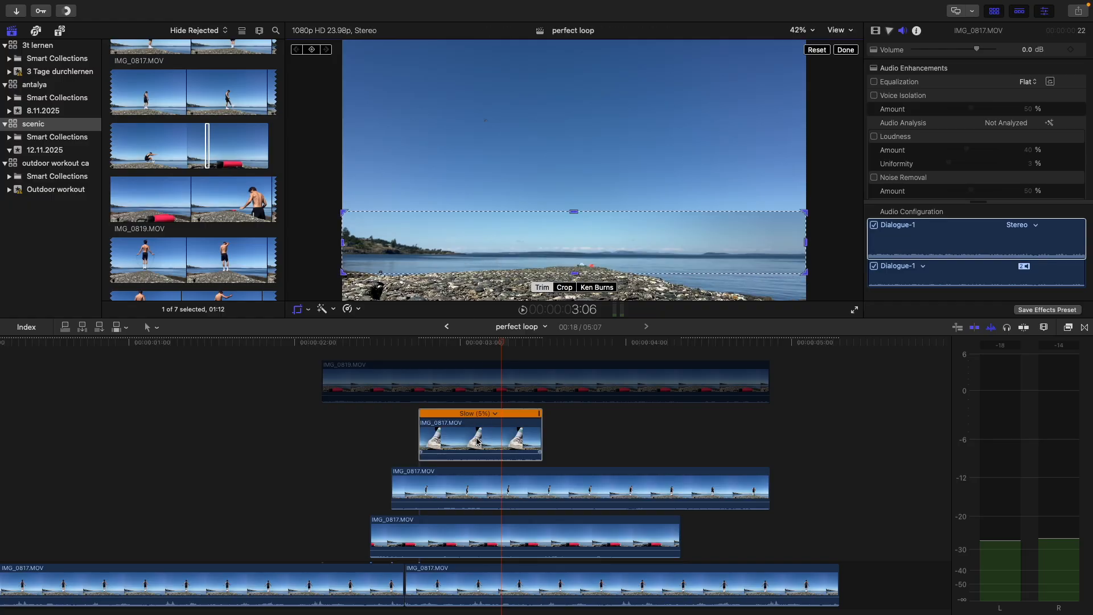
# - Lower the top crop edge of the connected clip beneath the slowed clip to near the frame's bottom
pyautogui.click(502, 122)
pyautogui.click(513, 498)
pyautogui.click(502, 478)
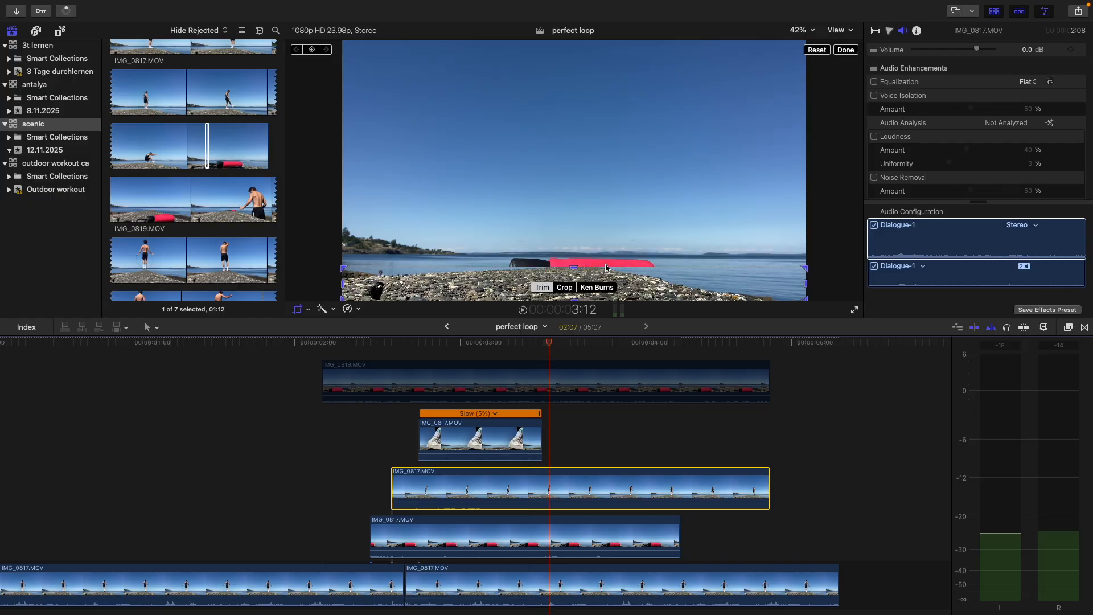
pyautogui.moveTo(573, 267); pyautogui.dragTo(583, 290)
# - Disable the slowed clip and the connected clip beneath it, and select the lowest connected clip
pyautogui.click(518, 519)
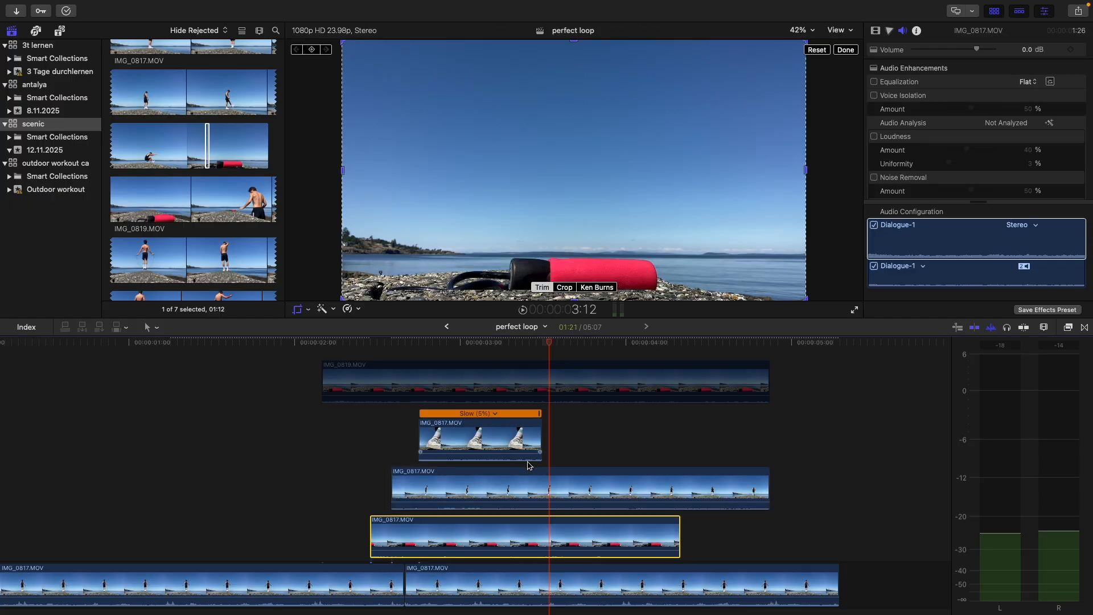
pyautogui.moveTo(822, 508); pyautogui.dragTo(459, 367)
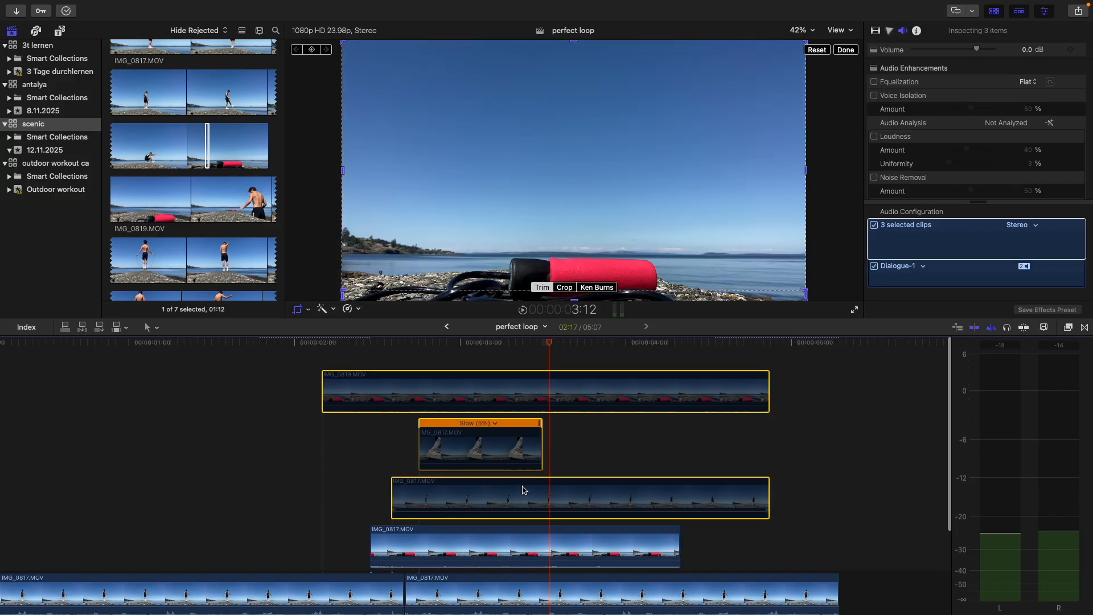
pyautogui.click(523, 532)
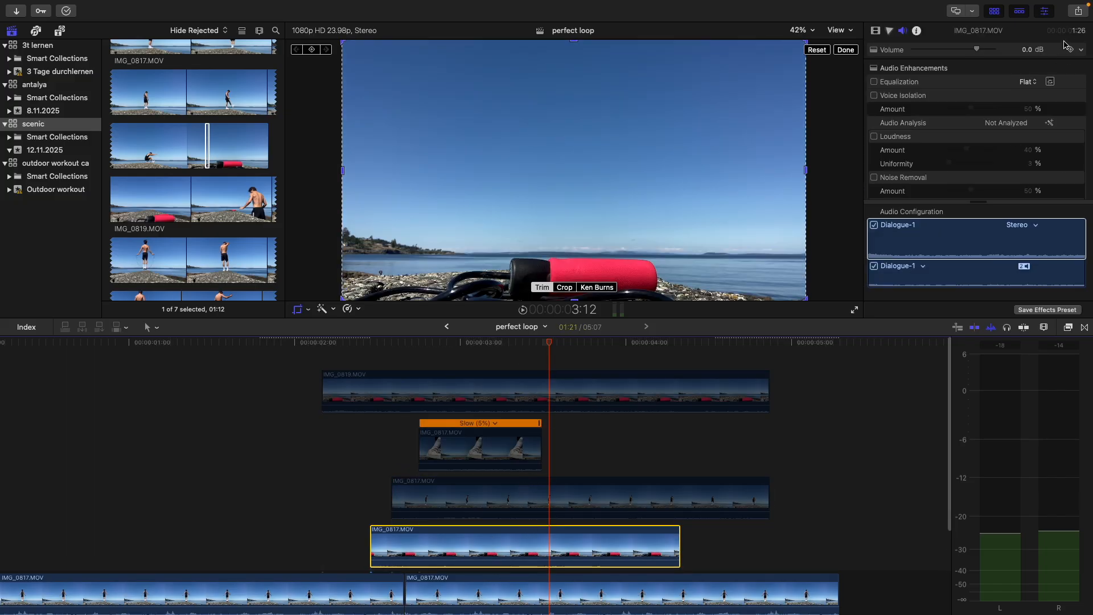
# - Set up a still export of the current frame at 3:12 as a JPEG image
pyautogui.click(1076, 14)
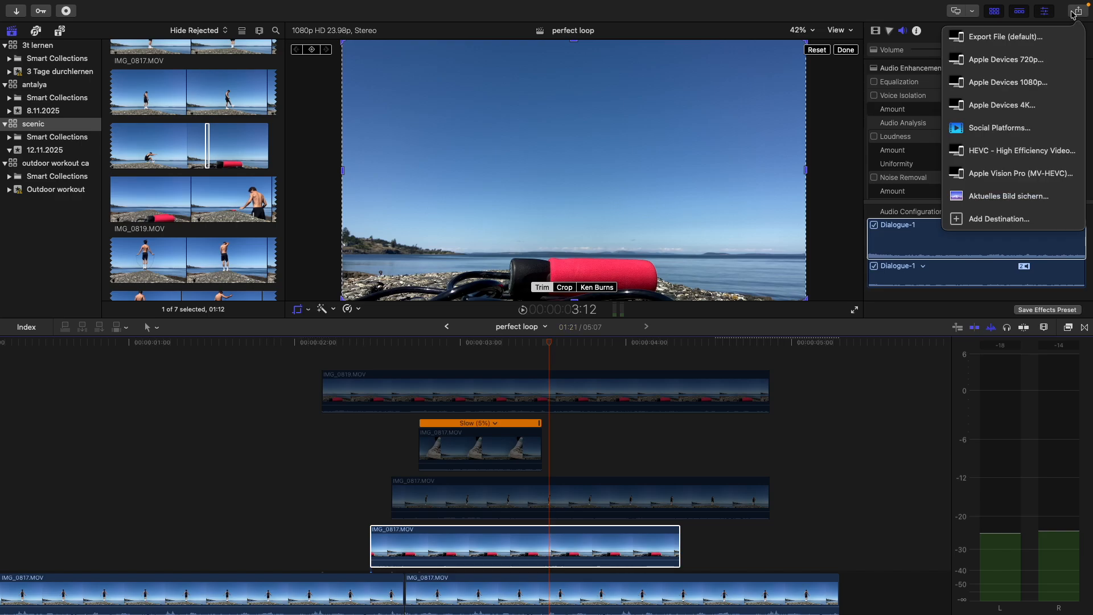
pyautogui.click(1002, 198)
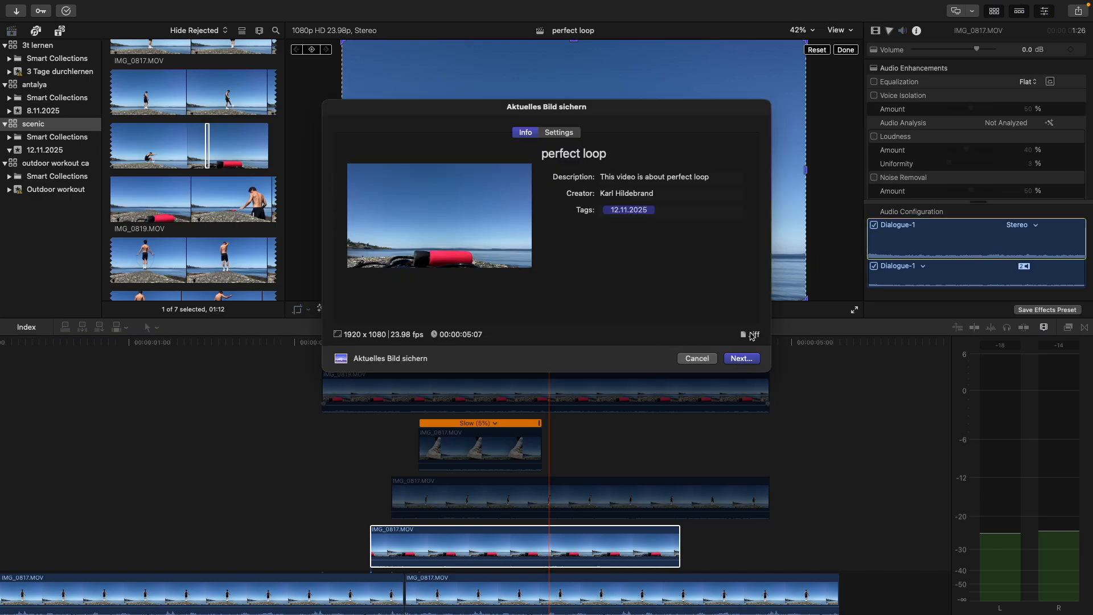
pyautogui.click(572, 132)
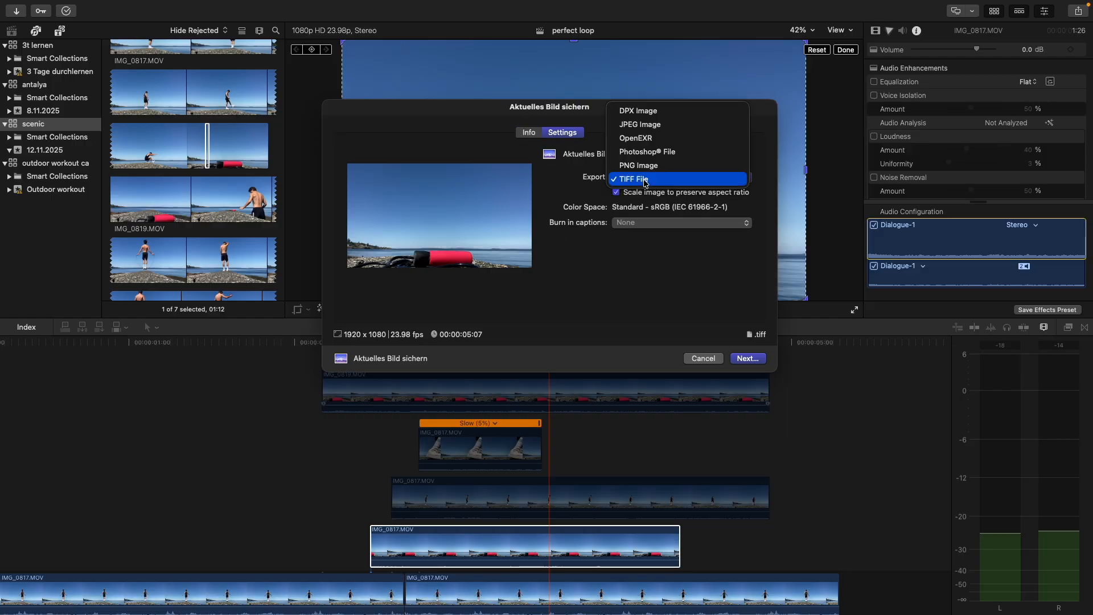
pyautogui.click(654, 125)
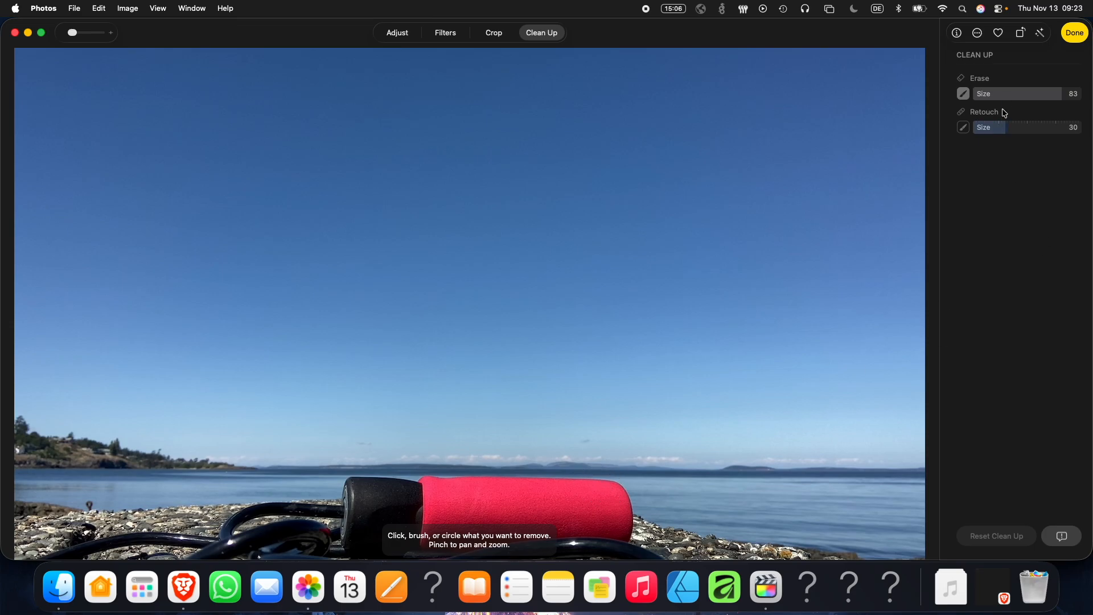
# - In Photos Clean Up, set the Erase size to 100 and paint over the red handle and black rope
pyautogui.moveTo(1071, 97); pyautogui.dragTo(1082, 96)
pyautogui.moveTo(624, 488)
pyautogui.mouseDown()
pyautogui.moveTo(382, 476)
pyautogui.moveTo(351, 476)
pyautogui.moveTo(343, 497)
pyautogui.moveTo(348, 528)
pyautogui.moveTo(364, 534)
pyautogui.moveTo(376, 510)
pyautogui.moveTo(414, 530)
pyautogui.moveTo(427, 512)
pyautogui.moveTo(461, 536)
pyautogui.moveTo(499, 512)
pyautogui.moveTo(528, 543)
pyautogui.moveTo(587, 521)
pyautogui.moveTo(625, 528)
pyautogui.mouseUp()
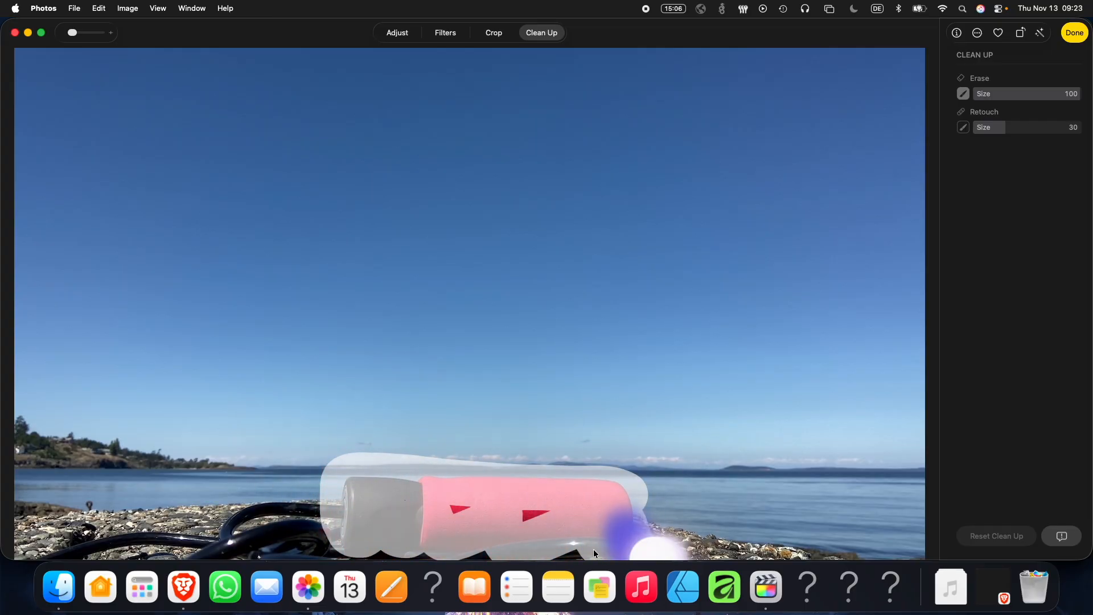
pyautogui.moveTo(364, 512); pyautogui.dragTo(237, 515)
pyautogui.moveTo(230, 562)
pyautogui.mouseDown()
pyautogui.moveTo(90, 541)
pyautogui.moveTo(29, 571)
pyautogui.moveTo(439, 551)
pyautogui.mouseUp()
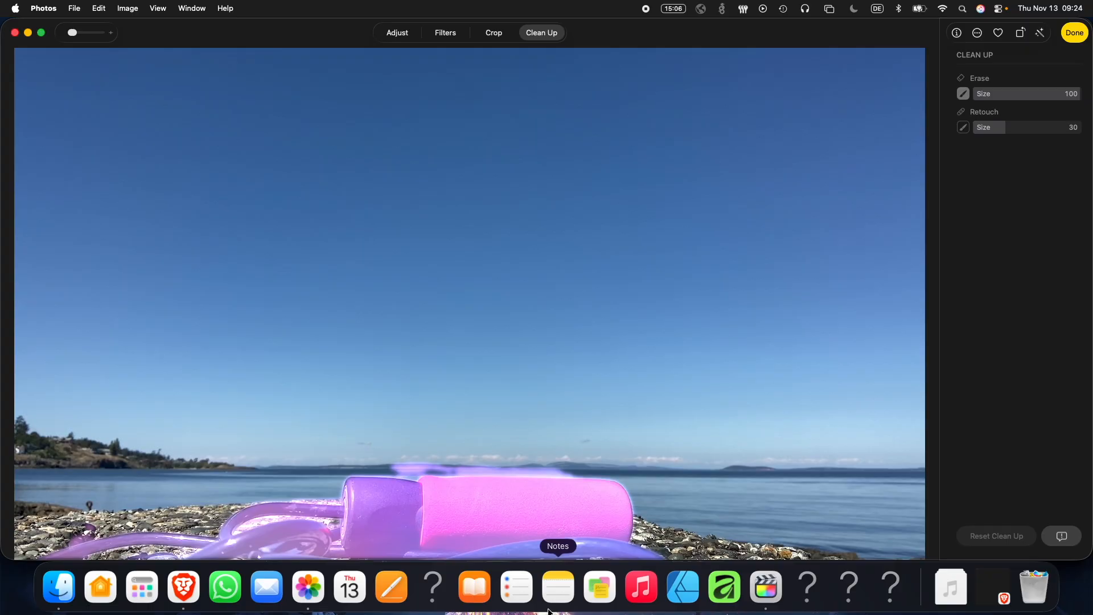
# - Back in Final Cut Pro, re-enable the middle connected clip and raise its top crop edge to the horizon to hide the handle
pyautogui.click(763, 592)
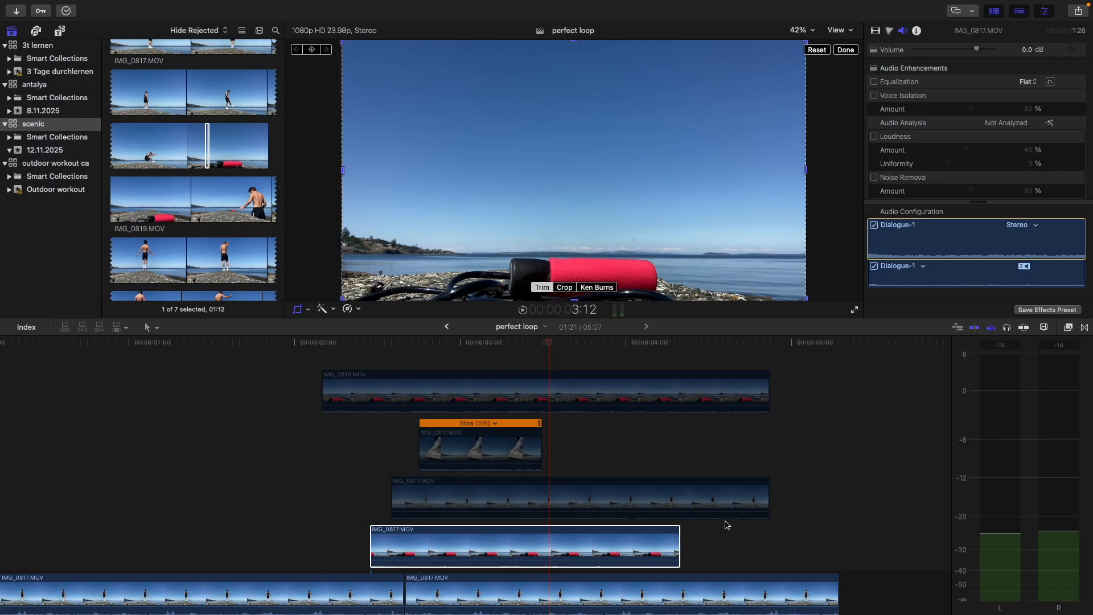
pyautogui.click(548, 498)
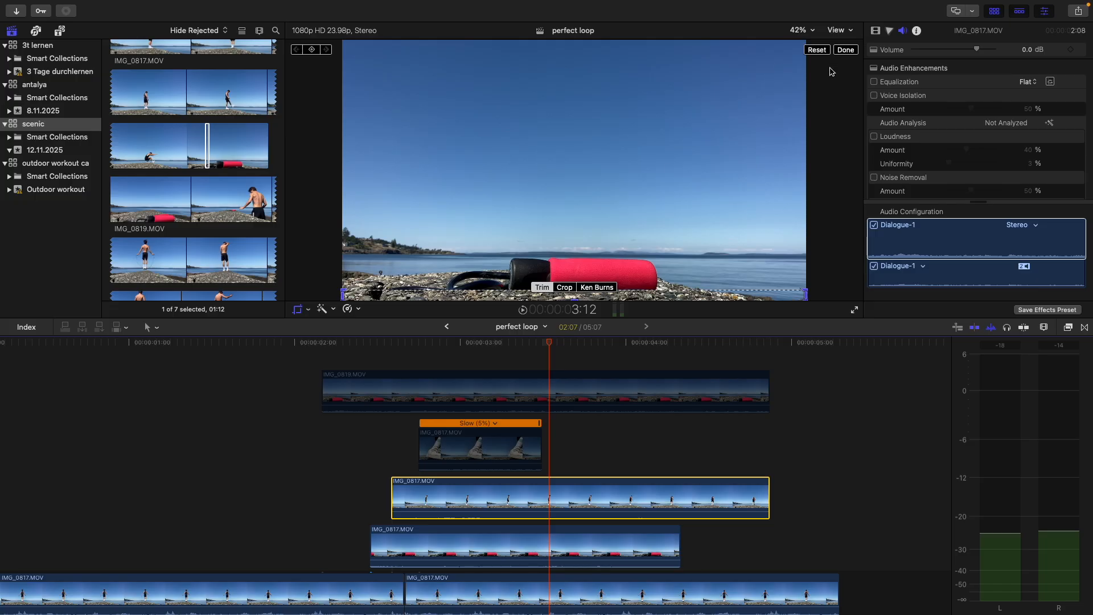
pyautogui.moveTo(504, 294); pyautogui.dragTo(605, 263)
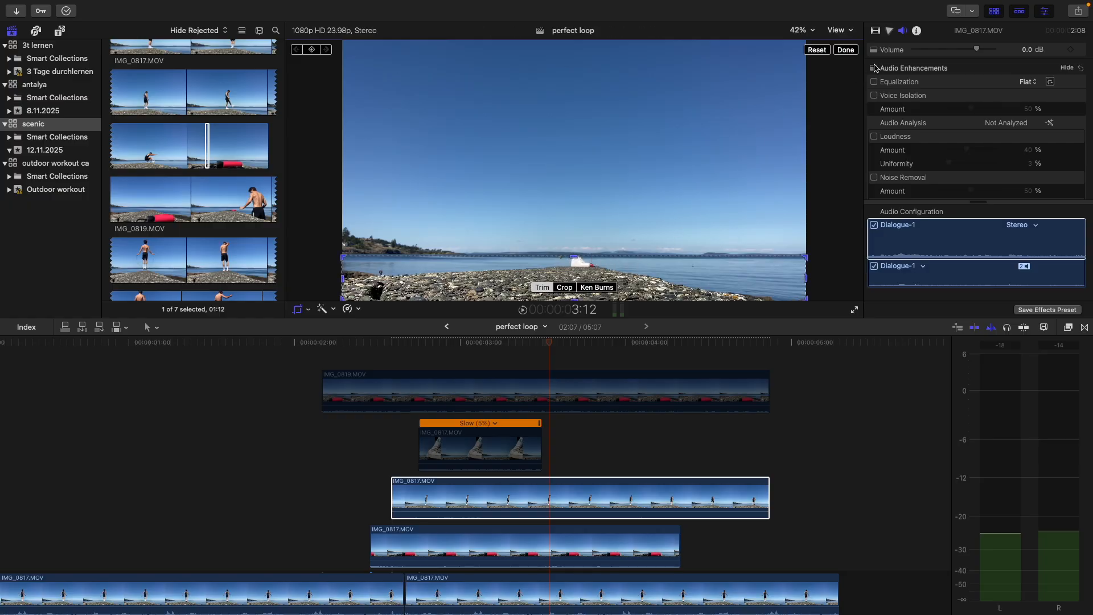
pyautogui.click(850, 50)
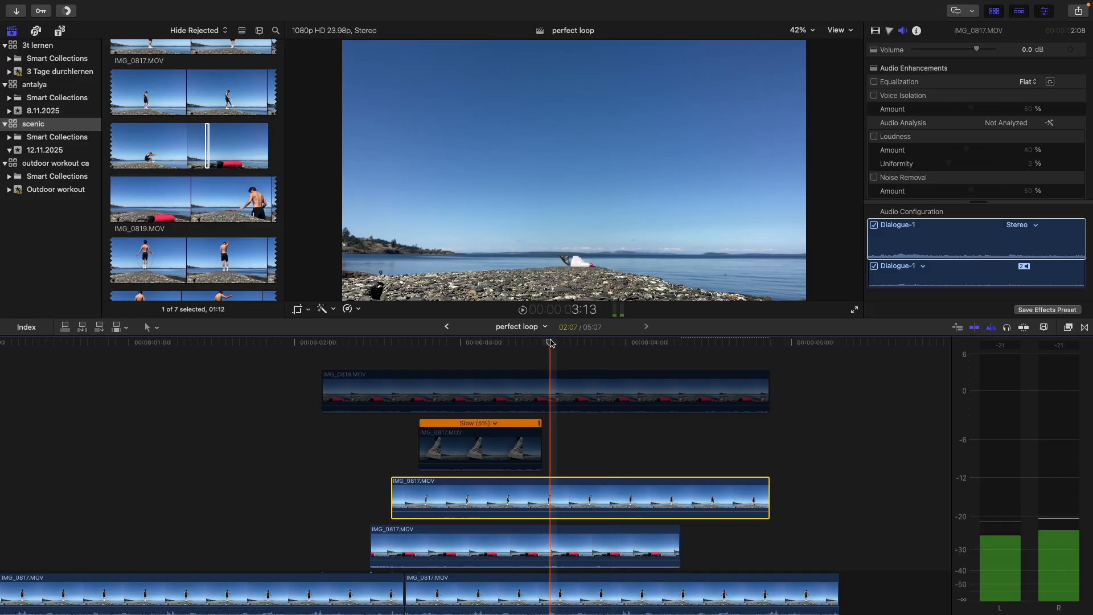
# - Save the current frame as an image and erase the white shoe remnants from it with Clean Up in Photos
pyautogui.click(1084, 10)
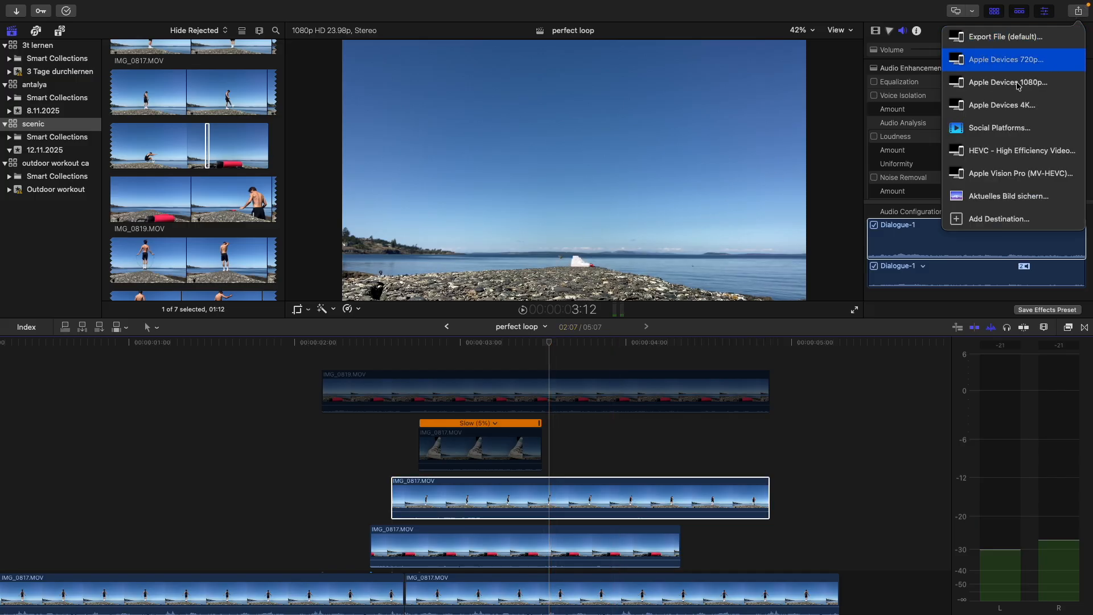
pyautogui.click(1005, 194)
pyautogui.click(740, 358)
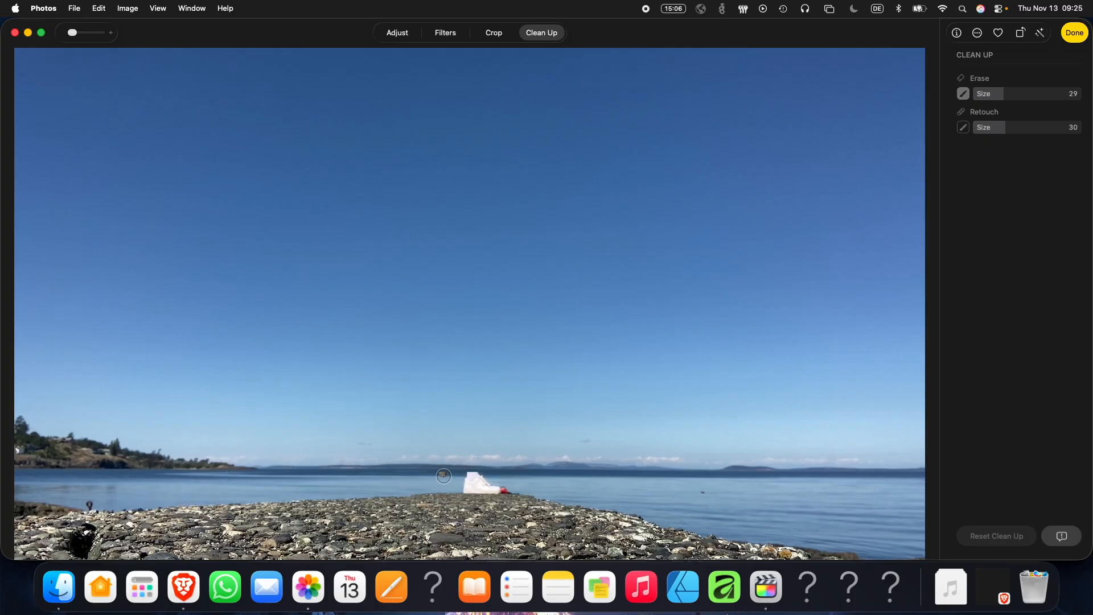
pyautogui.click(443, 476)
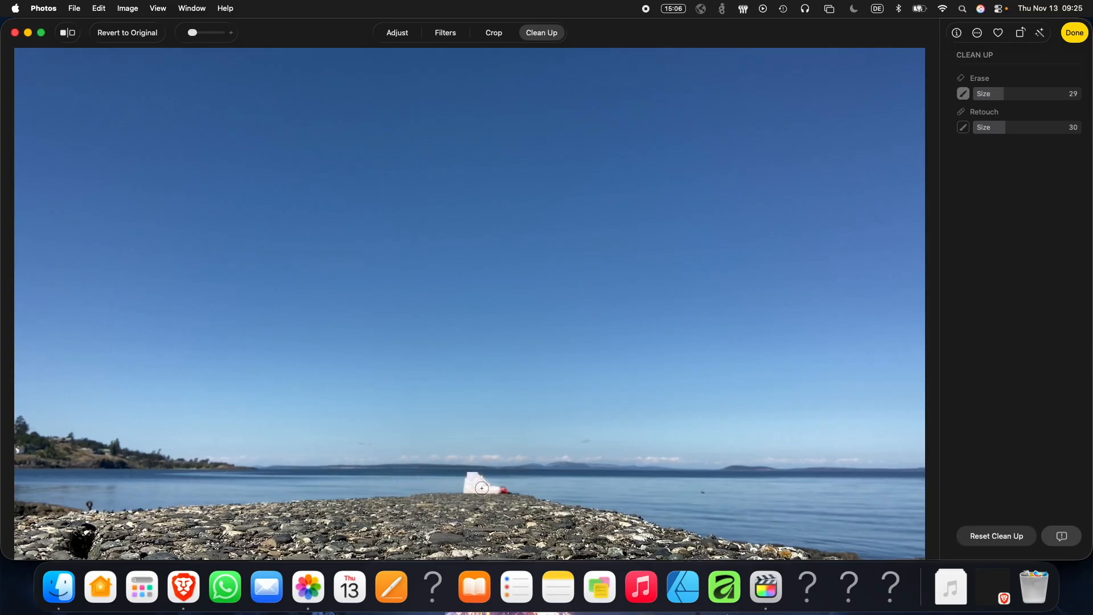
pyautogui.click(510, 492)
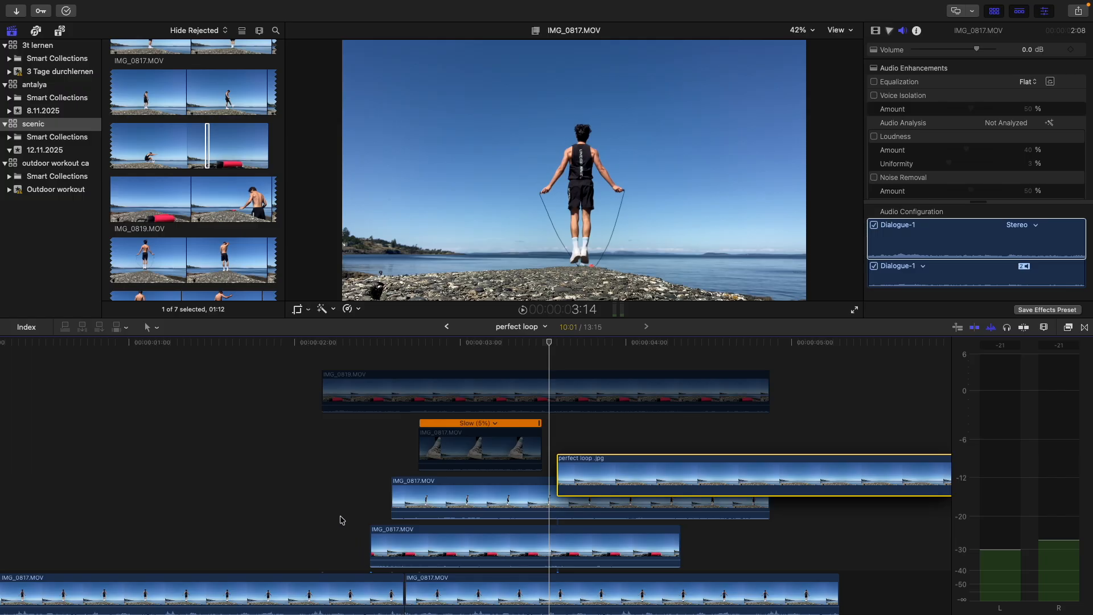
# - Place the perfect loop.jpg still beneath the two main clips, starting just past the two-second mark
pyautogui.moveTo(341, 519); pyautogui.dragTo(340, 515)
pyautogui.scroll(-3, 355, 456)
pyautogui.moveTo(359, 421); pyautogui.dragTo(387, 546)
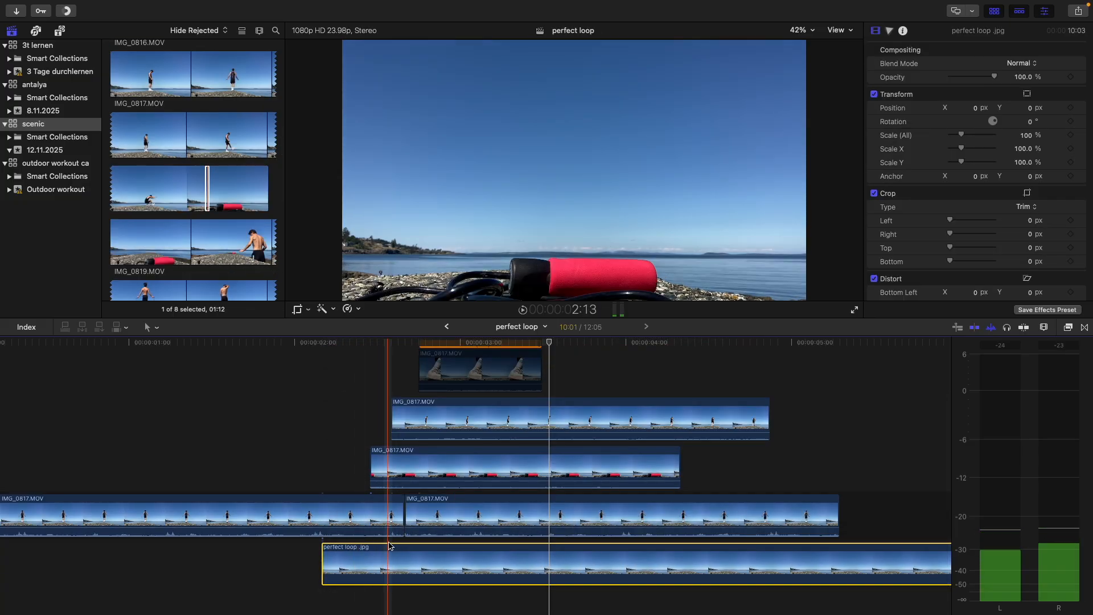
# - Delete all the connected video clips above the two main clips
pyautogui.click(572, 467)
pyautogui.moveTo(737, 464); pyautogui.dragTo(390, 366)
pyautogui.moveTo(433, 467); pyautogui.dragTo(421, 558)
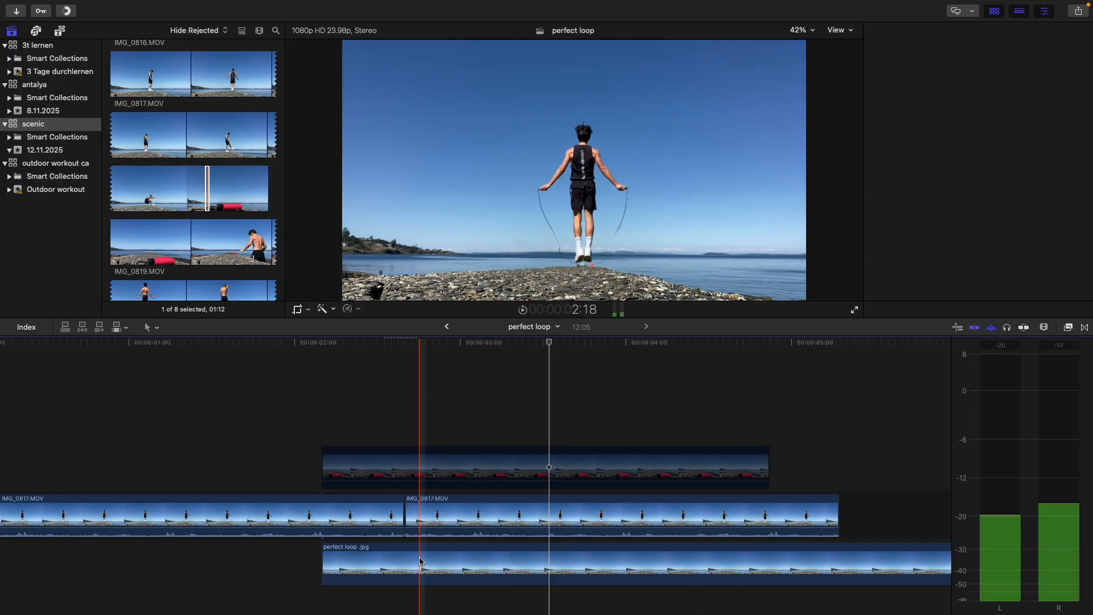
pyautogui.click(421, 515)
pyautogui.click(428, 475)
pyautogui.press('Delete')
# - Toggle the second main clip off and on repeatedly to compare its frames with the clean background still beneath
pyautogui.click(432, 515)
pyautogui.press('v')
pyautogui.press('v')
pyautogui.press('v')
pyautogui.press('v')
pyautogui.press('v')
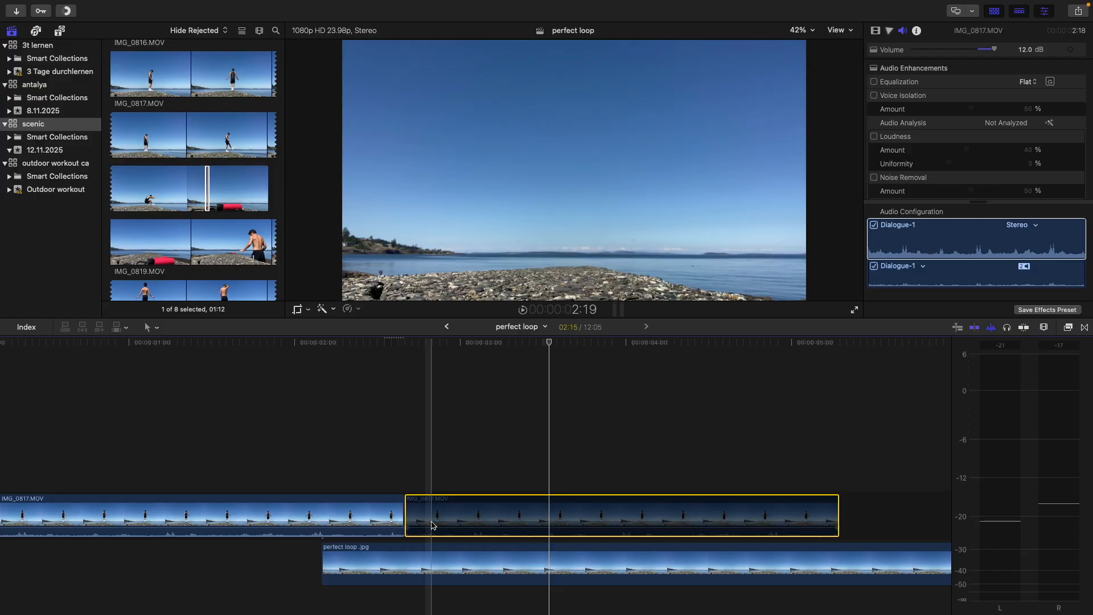
pyautogui.press('v')
pyautogui.press('v')
pyautogui.press('v')
pyautogui.press('v')
pyautogui.press('v')
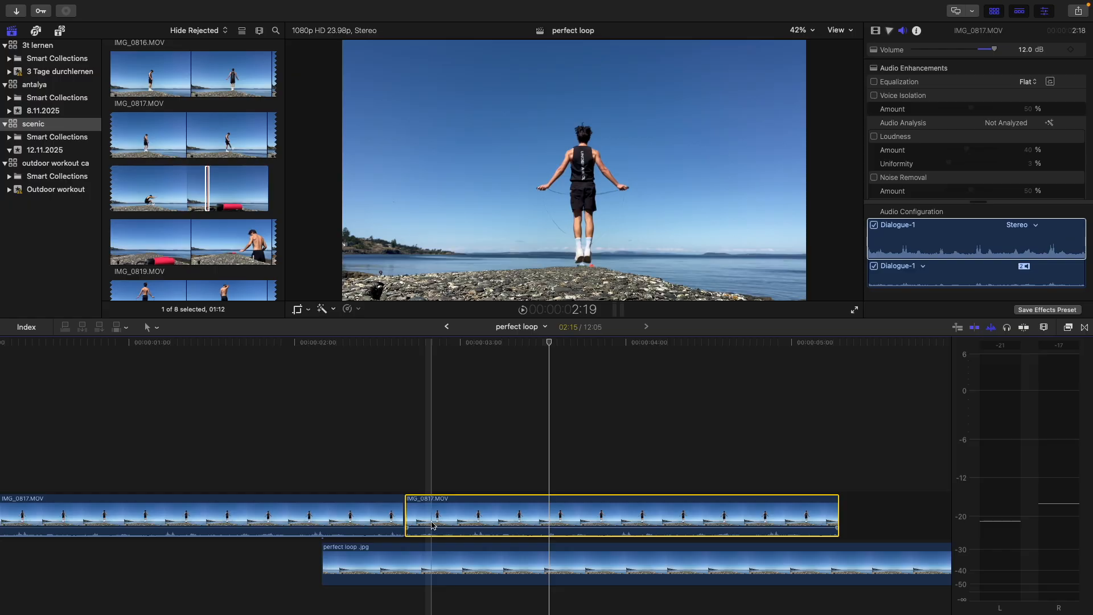
pyautogui.press('v')
pyautogui.press('v')
pyautogui.press('v')
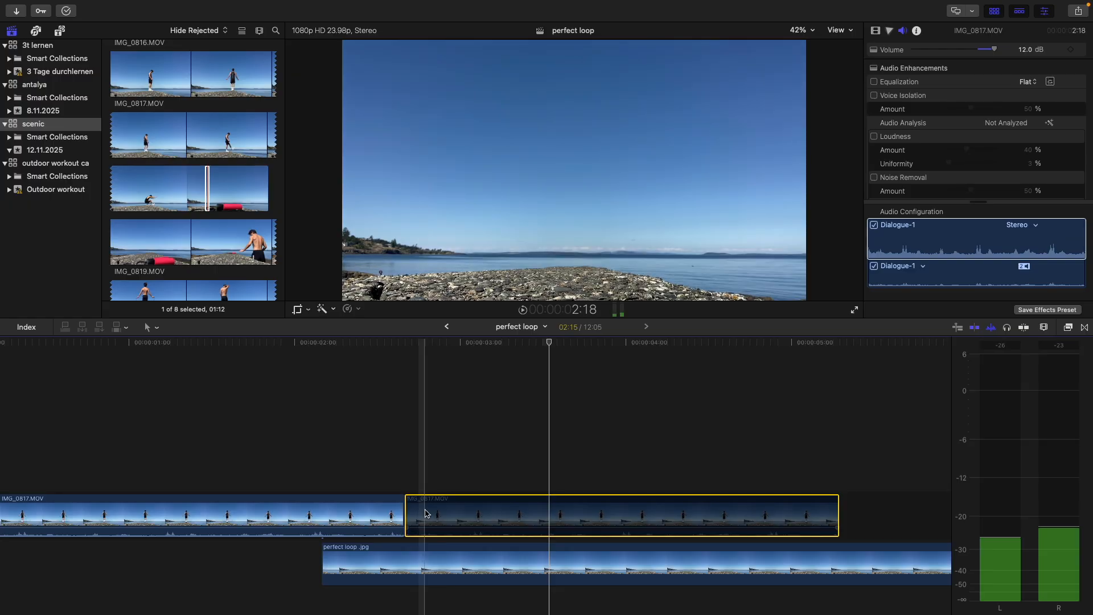
pyautogui.press('v')
pyautogui.press('v')
pyautogui.press('v')
pyautogui.press('v')
pyautogui.press('v')
pyautogui.press('v')
pyautogui.press('v')
pyautogui.press('v')
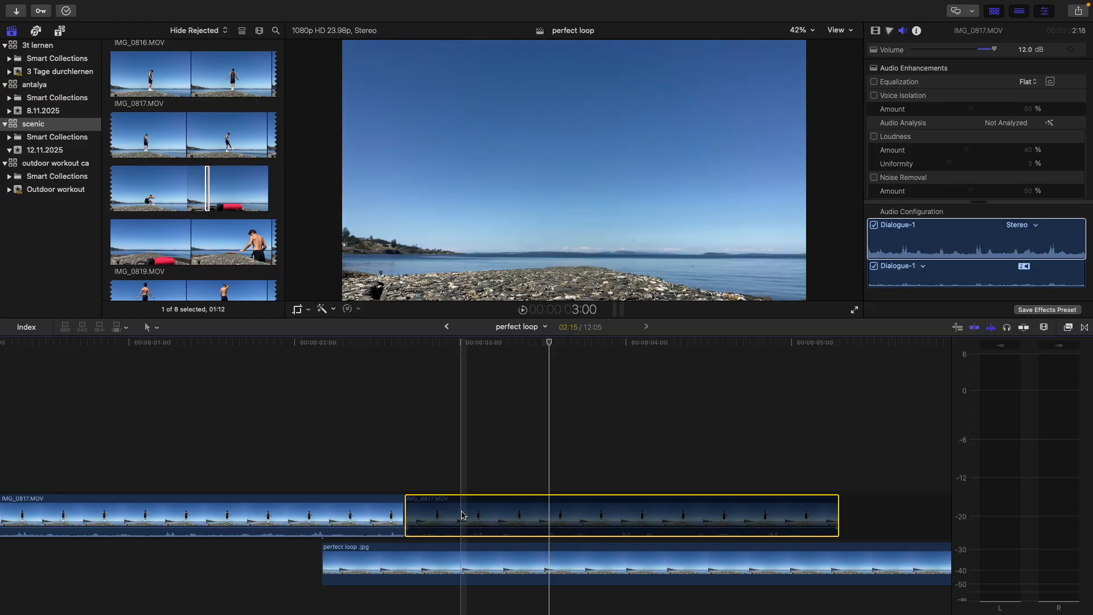
pyautogui.press('v')
pyautogui.press('v')
pyautogui.press('v')
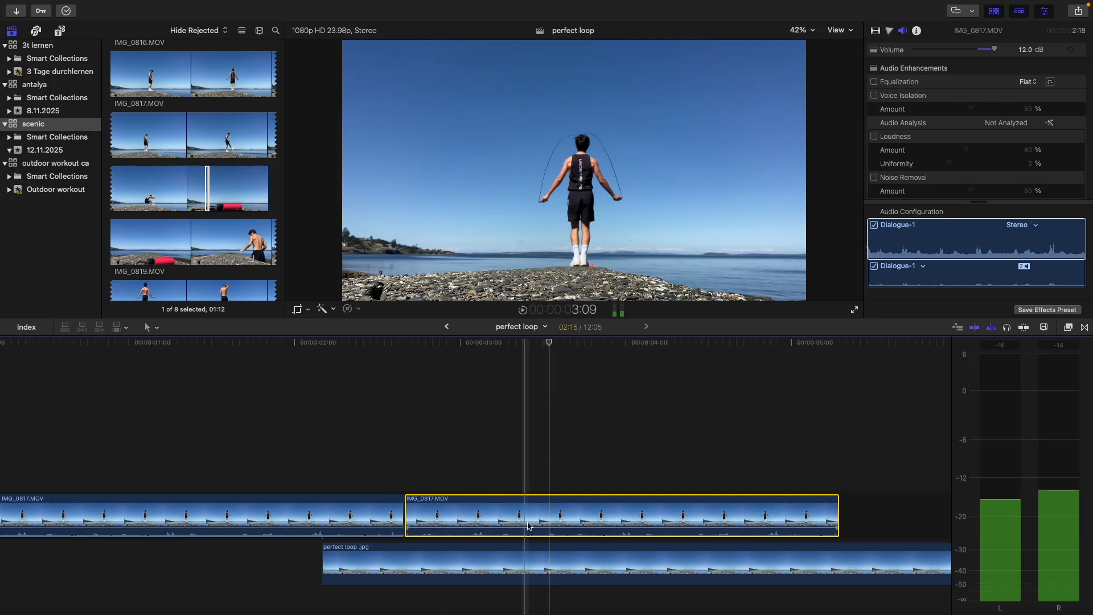
pyautogui.press('v')
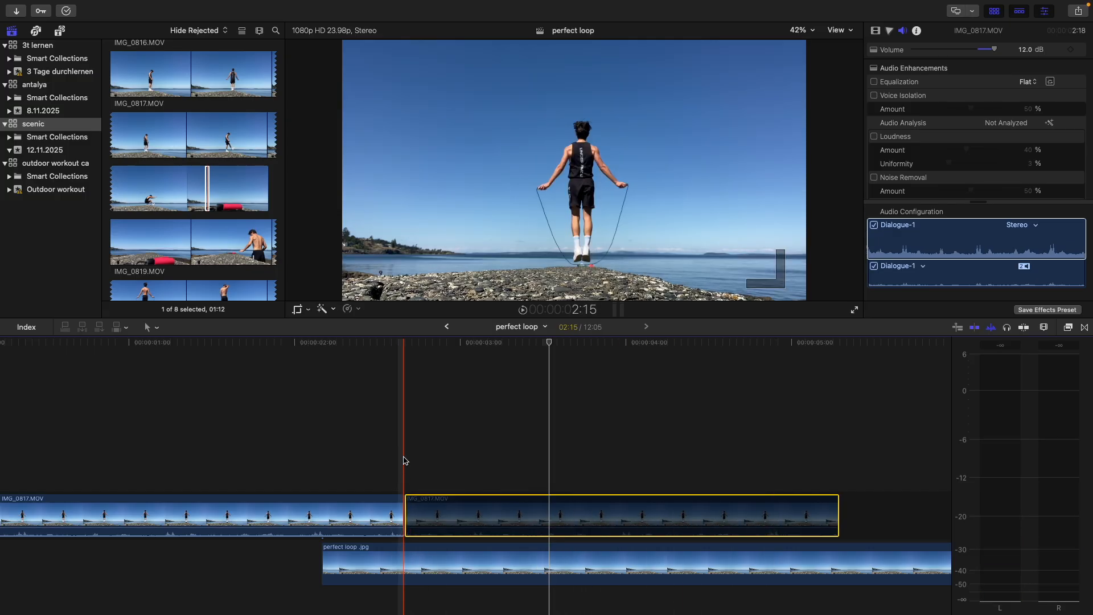
pyautogui.press('v')
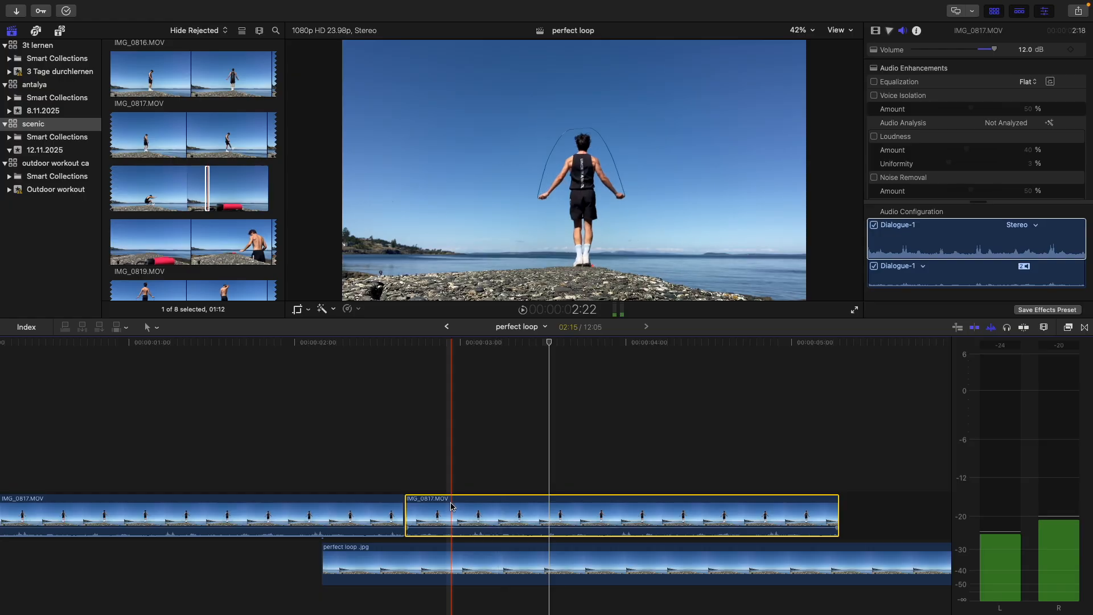
# - Split the two main clips at 2:12 and 2:19 to isolate a short piece on each side of their join
pyautogui.click(390, 481)
pyautogui.moveTo(390, 481); pyautogui.dragTo(411, 503)
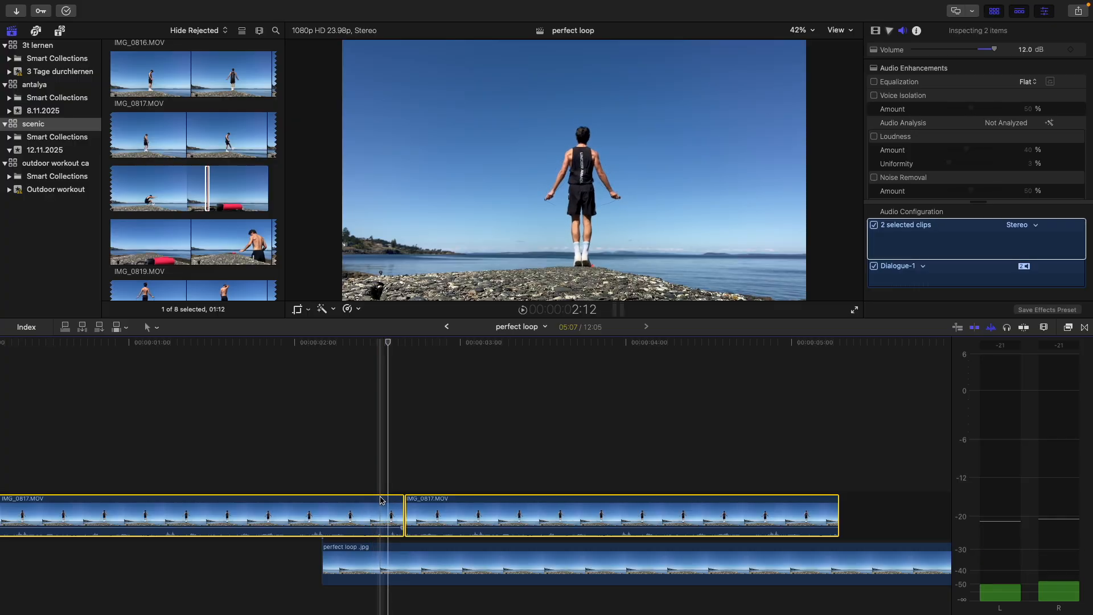
pyautogui.press('super+b')
pyautogui.press('super+b')
pyautogui.click(414, 515)
pyautogui.keyDown('super'); pyautogui.click(391, 515); pyautogui.keyUp('super')
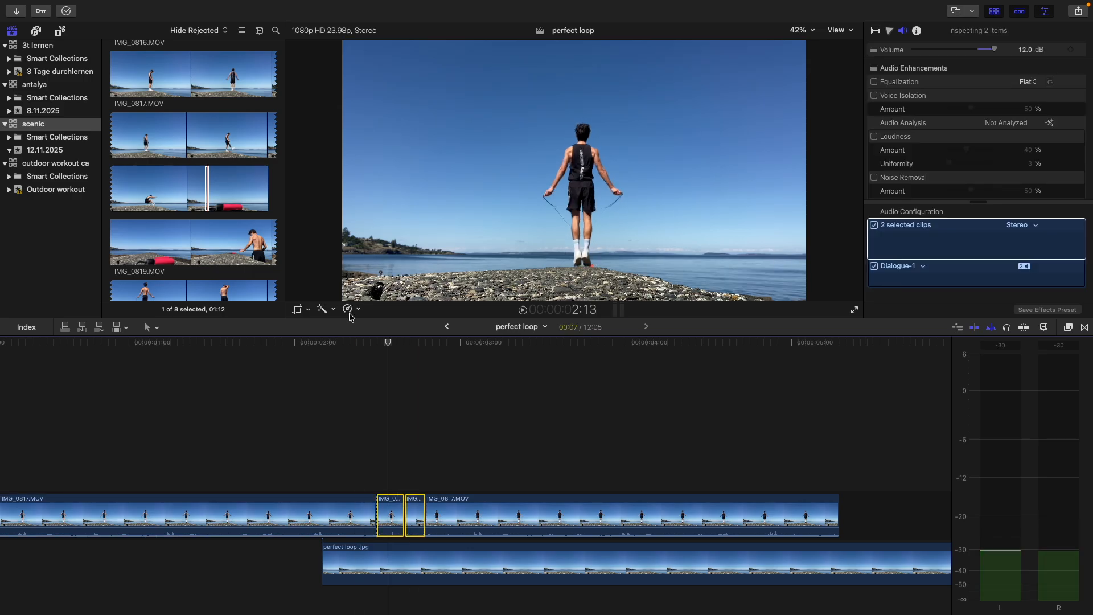
pyautogui.click(393, 433)
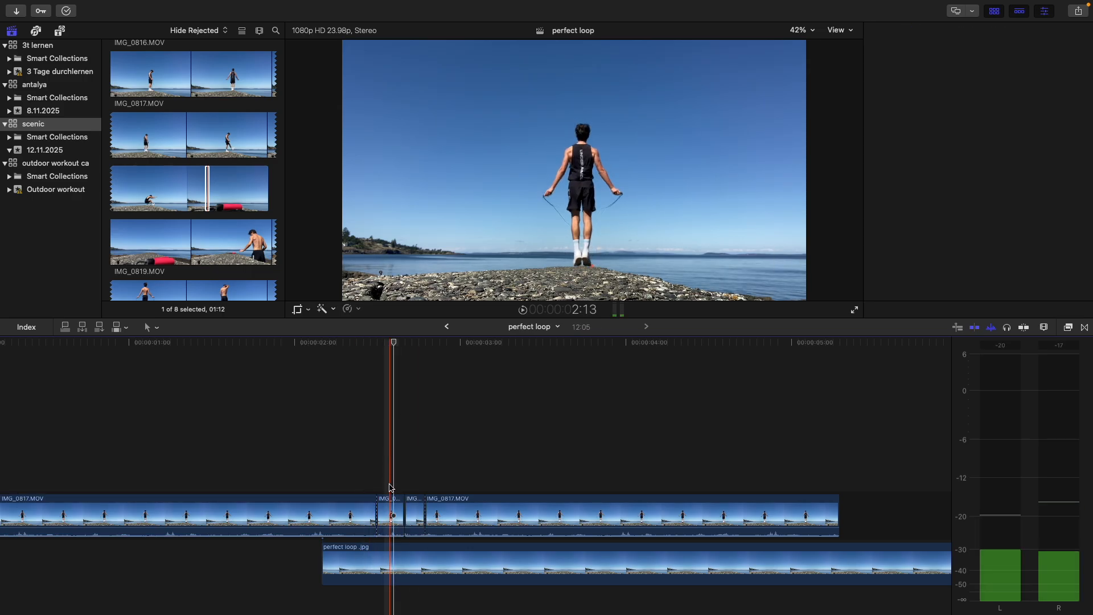
# - Split the perfect loop.jpg still at 2:12 and 2:19 and delete its outer pieces, keeping only the part beneath the two short clips
pyautogui.click(378, 556)
pyautogui.press('super+b')
pyautogui.click(373, 555)
pyautogui.press('space')
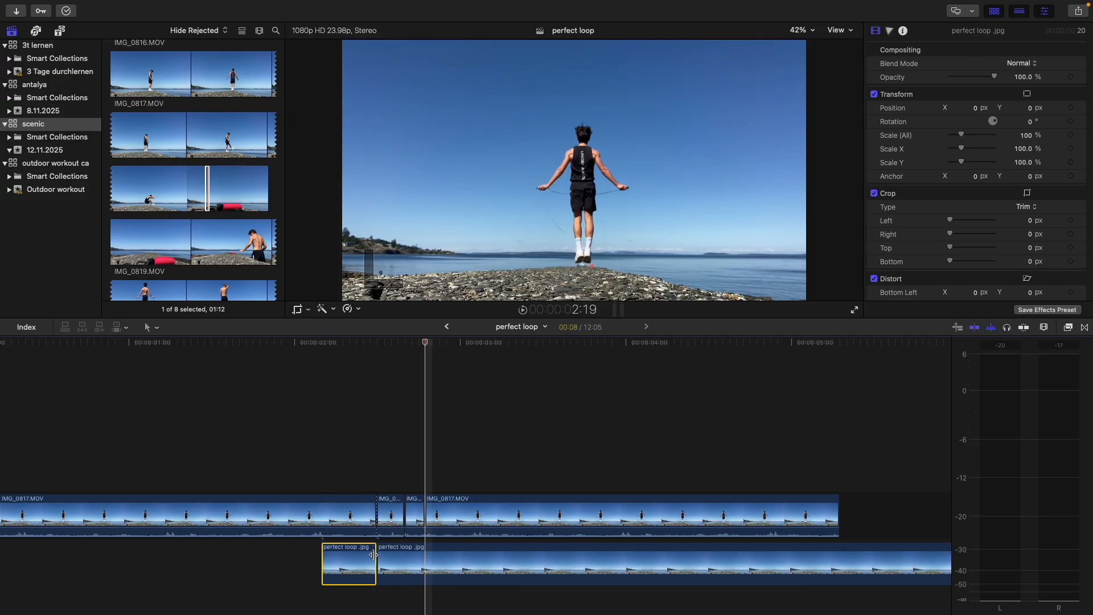
pyautogui.click(455, 561)
pyautogui.press('super+b')
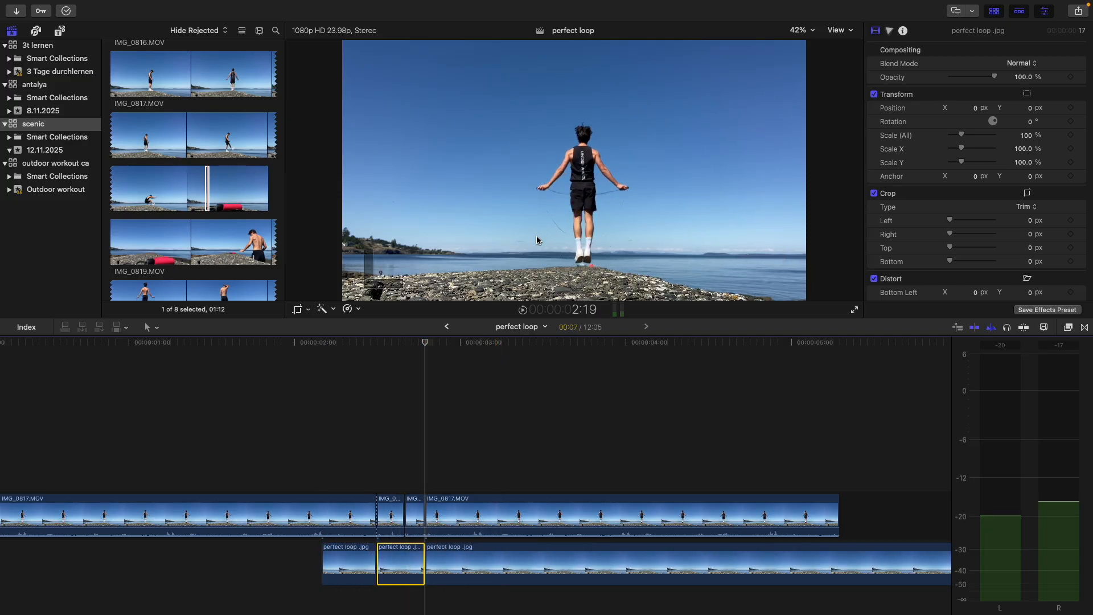
pyautogui.click(476, 563)
pyautogui.keyDown('super'); pyautogui.click(366, 554); pyautogui.keyUp('super')
pyautogui.press('Delete')
# - Add a Magnetic Mask to the first short piece at 2:12, select the jumper's body as its subject and analyze the clip
pyautogui.click(392, 491)
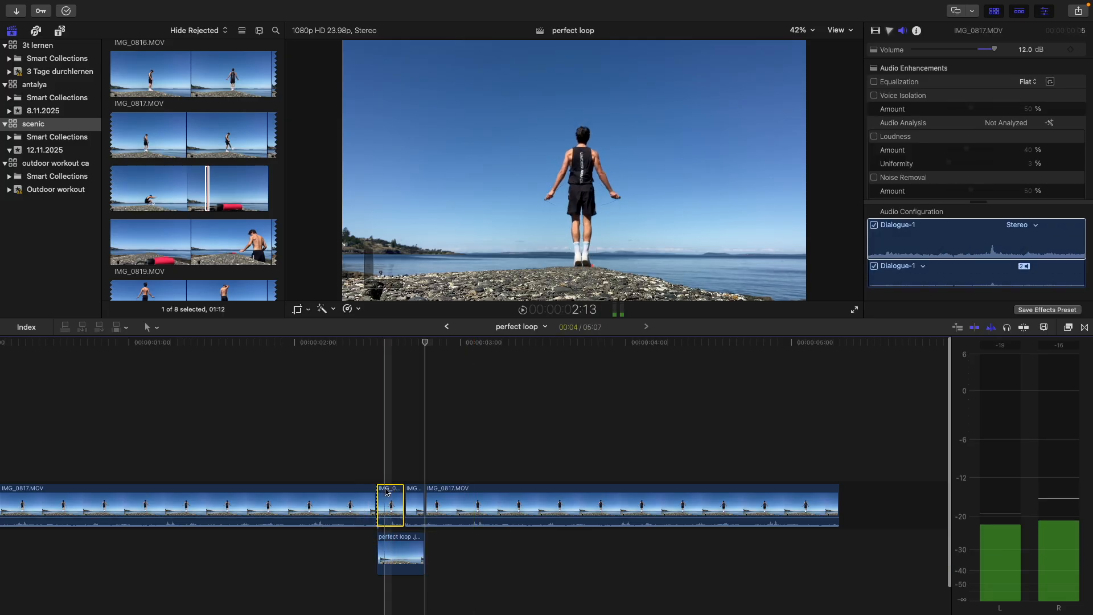
pyautogui.click(325, 311)
pyautogui.click(587, 209)
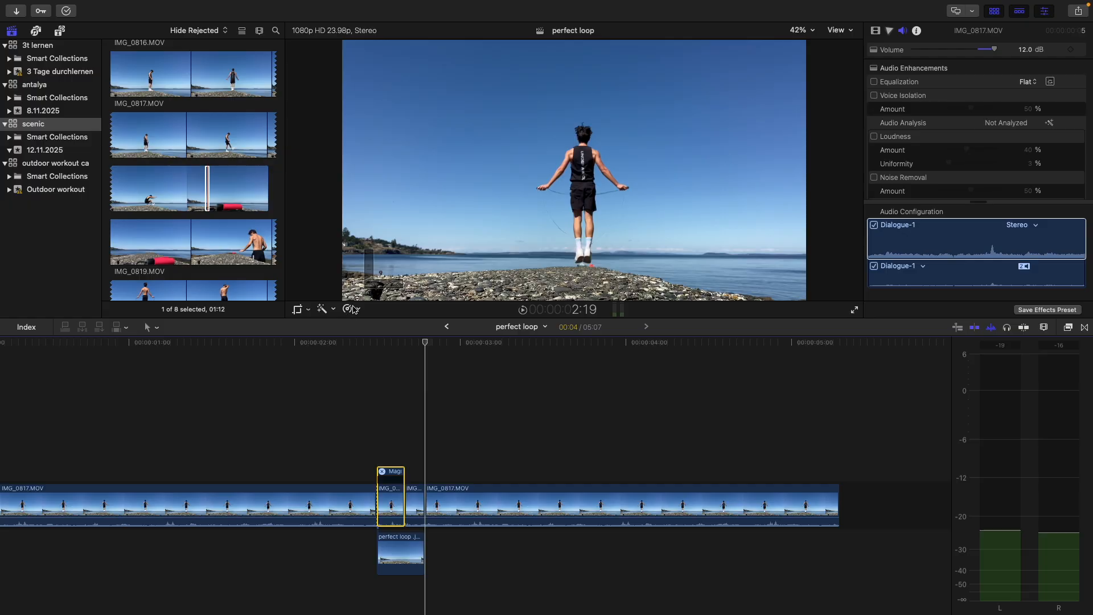
pyautogui.click(358, 312)
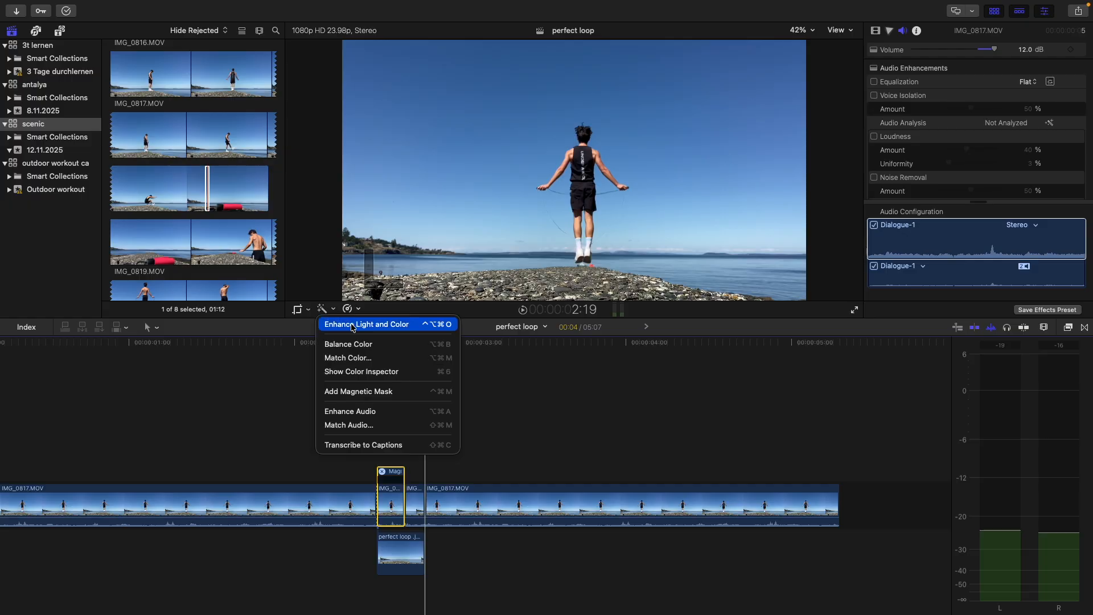
pyautogui.click(334, 308)
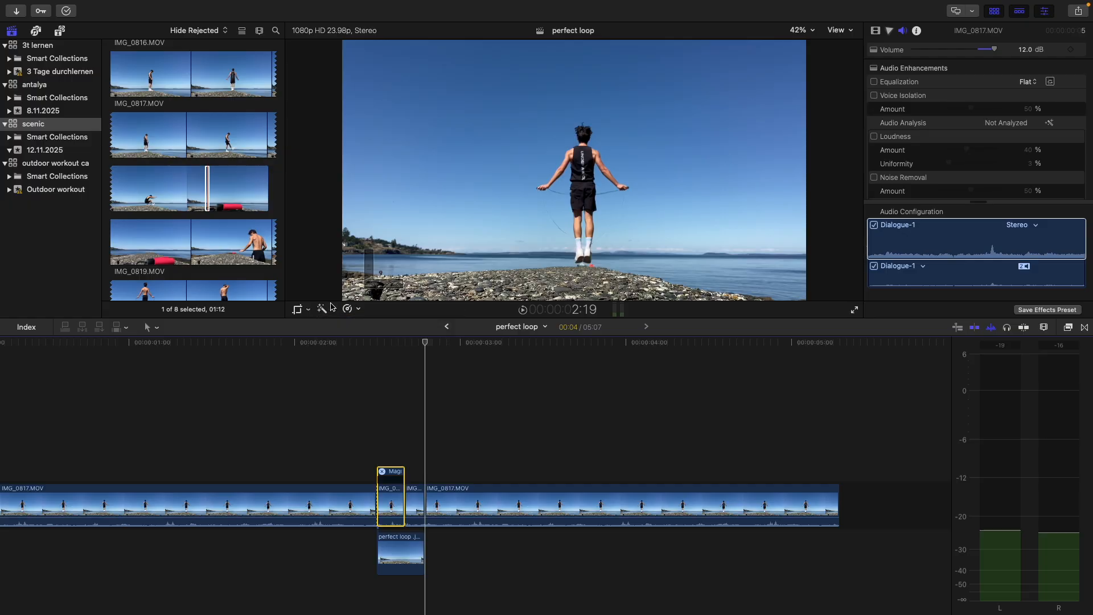
pyautogui.click(384, 471)
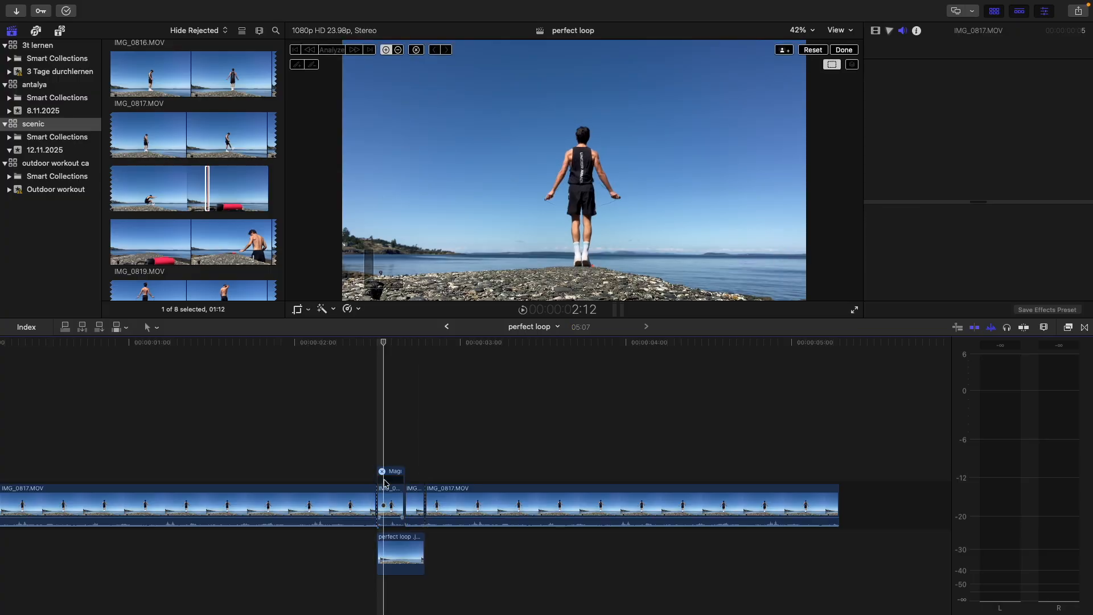
pyautogui.click(582, 162)
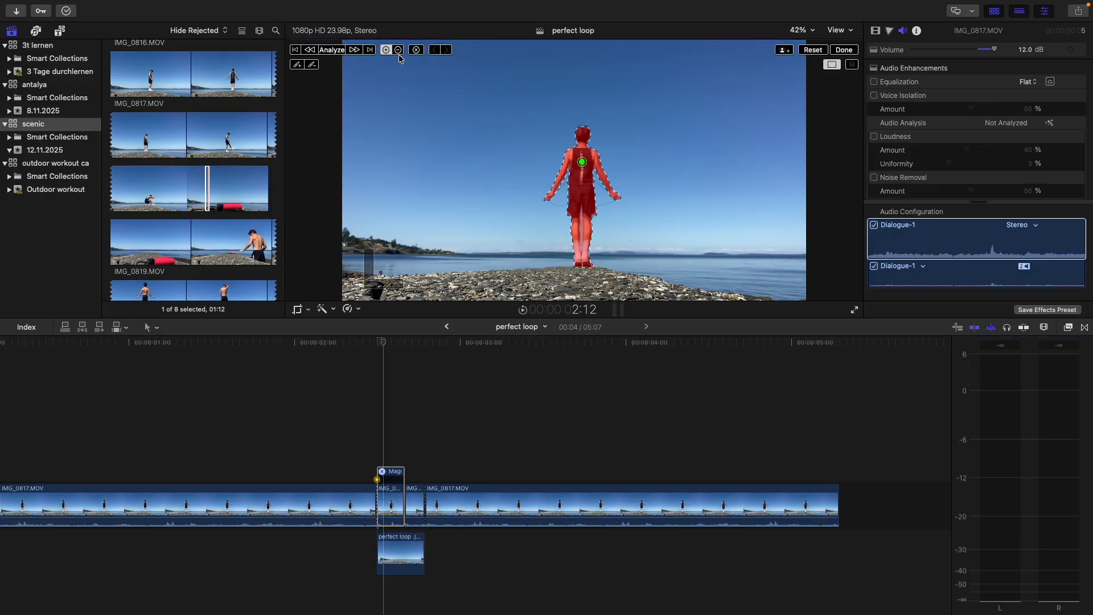
pyautogui.click(333, 51)
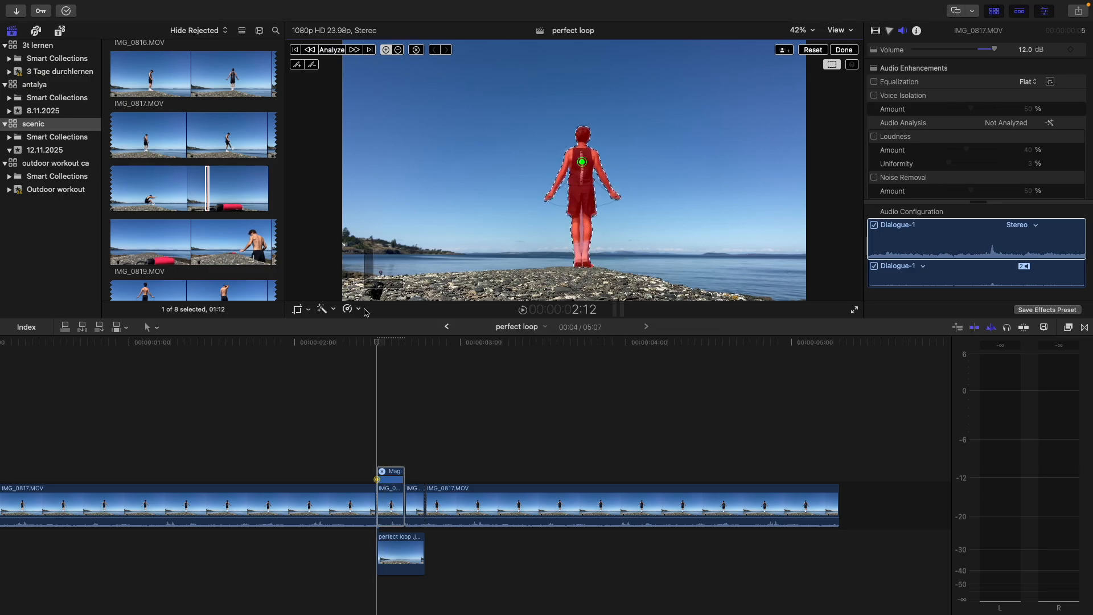
# - Hide the red mask overlay of the first short piece and play back the masked section
pyautogui.press('/')
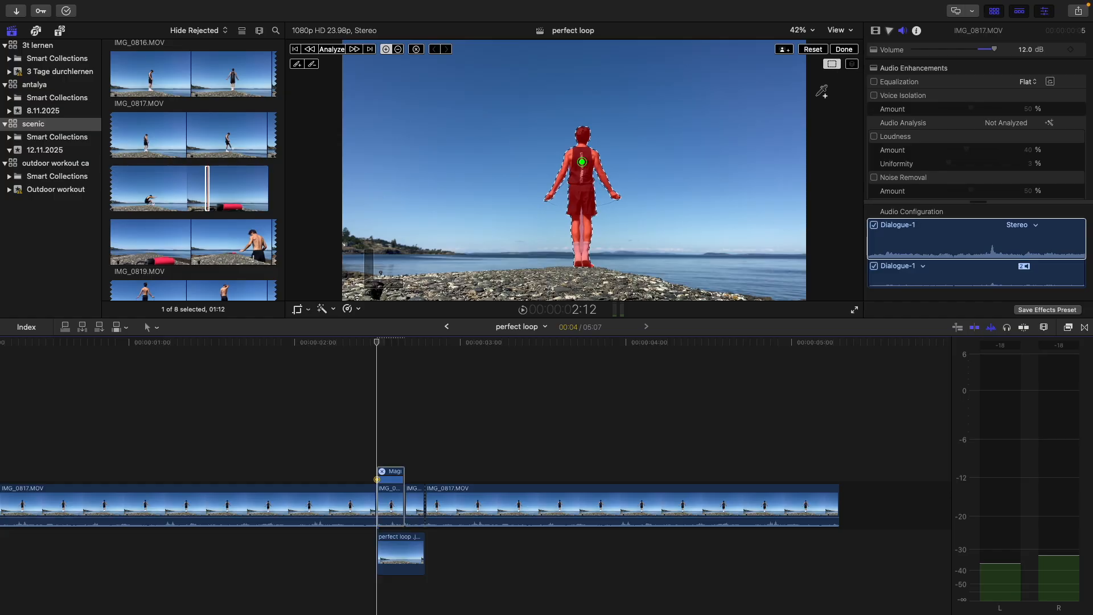
pyautogui.click(400, 554)
pyautogui.click(392, 471)
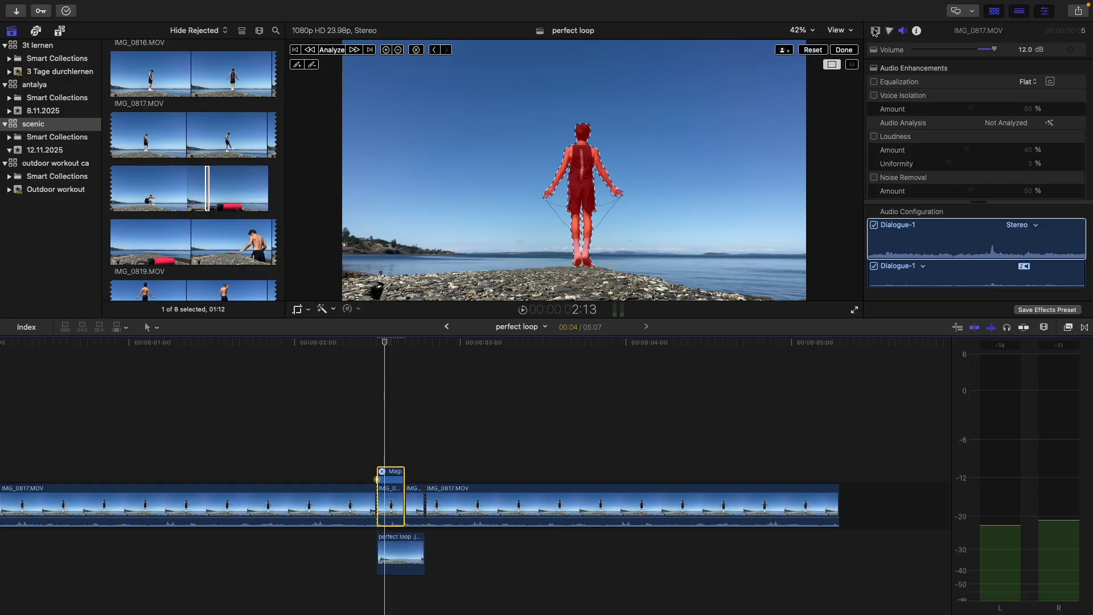
pyautogui.click(875, 30)
pyautogui.click(1017, 79)
pyautogui.click(1030, 81)
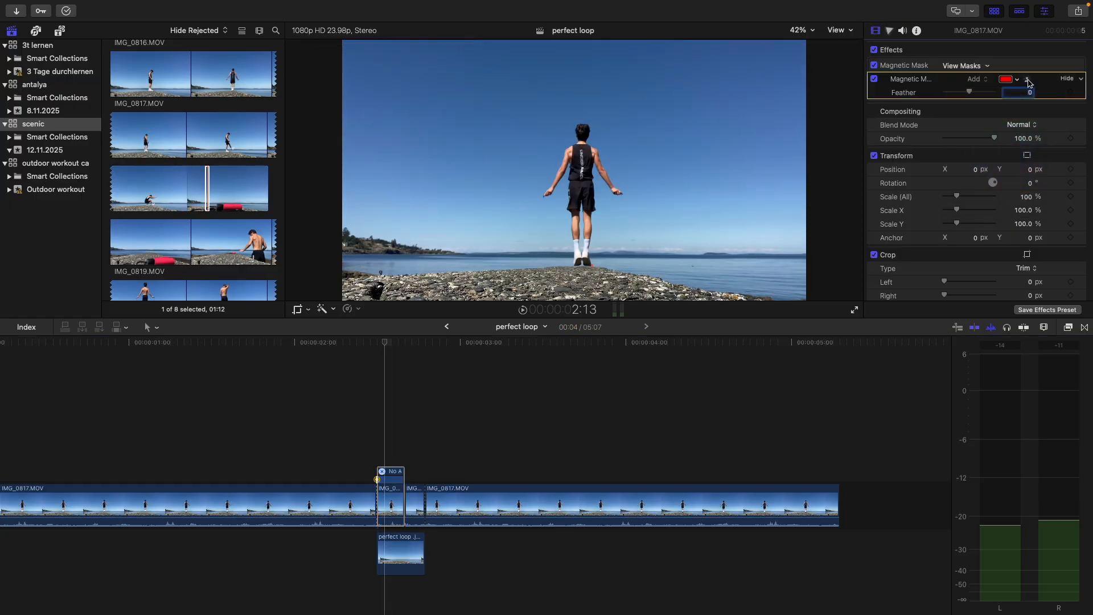
pyautogui.click(1027, 80)
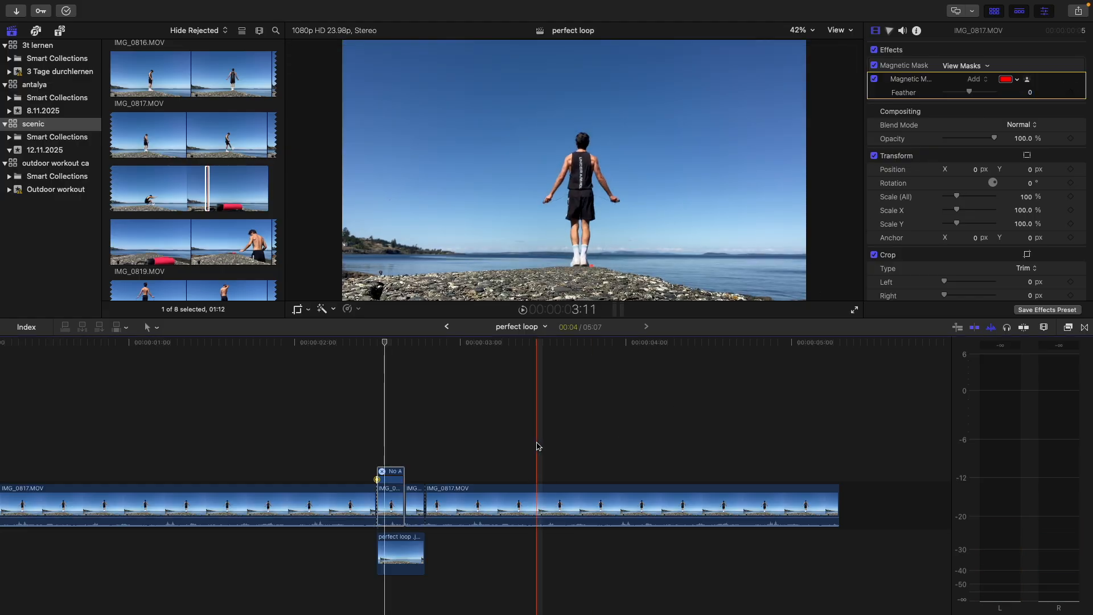
pyautogui.press('space')
pyautogui.click(377, 445)
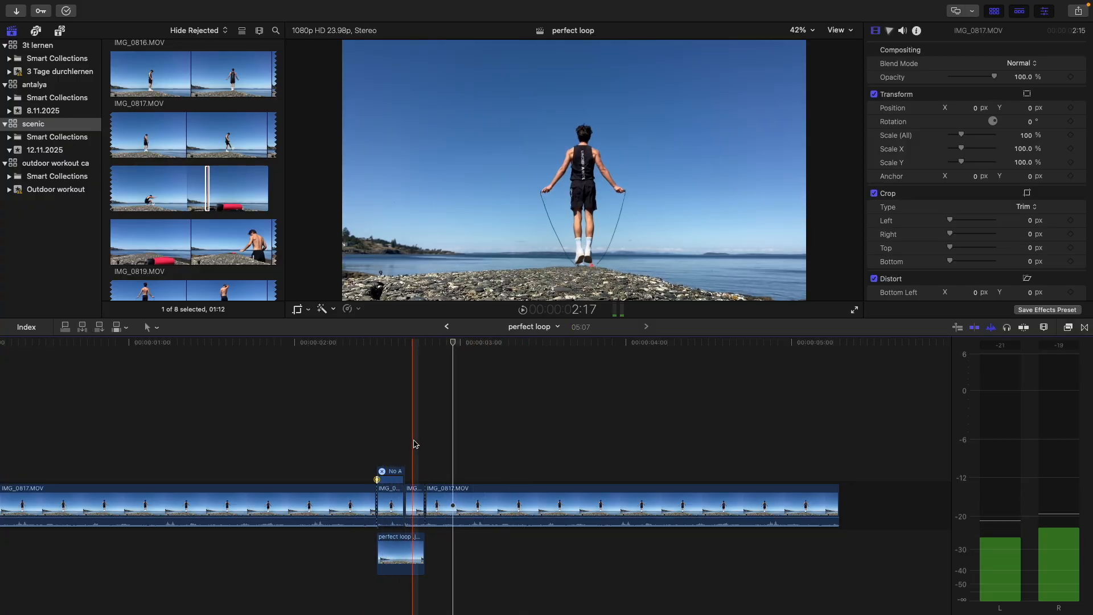
# - Add a Magnetic Mask around the jumper on the second short piece, analyze it and hide its mask overlay
pyautogui.click(418, 504)
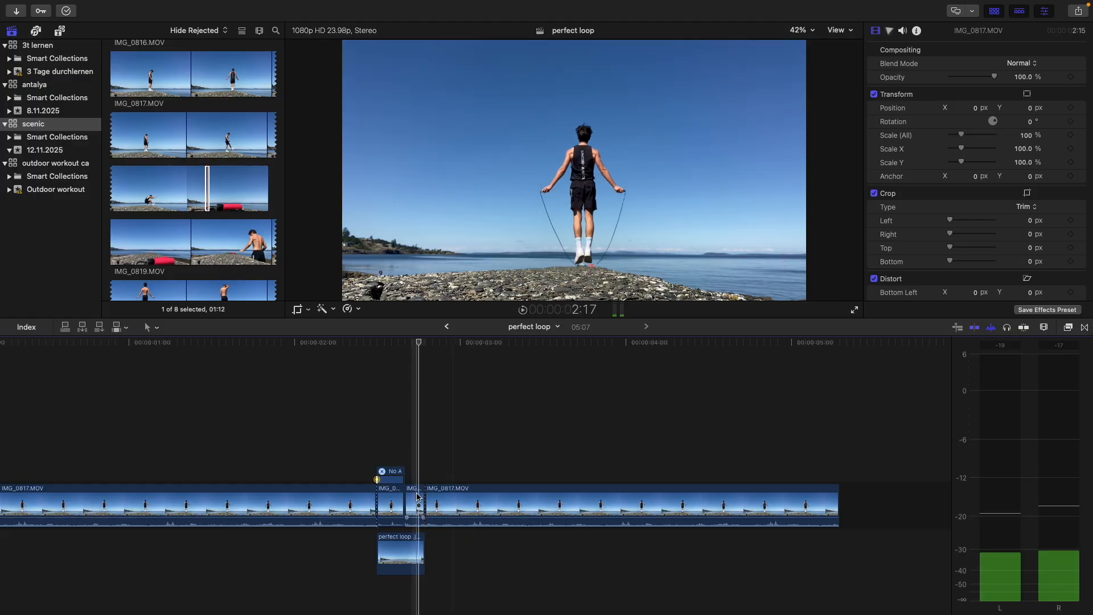
pyautogui.click(323, 309)
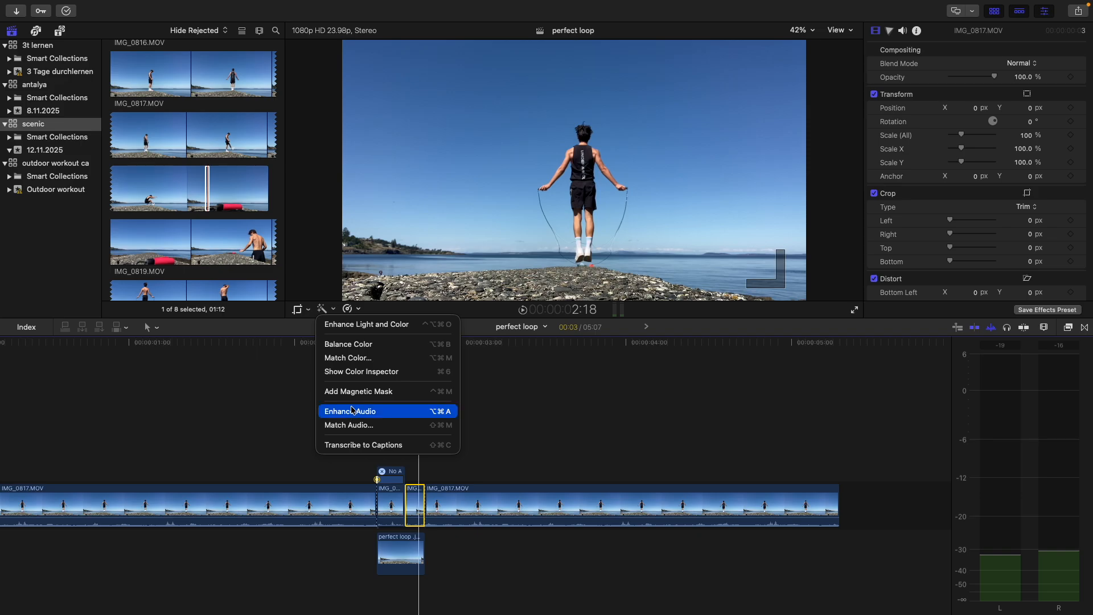
pyautogui.press('Escape')
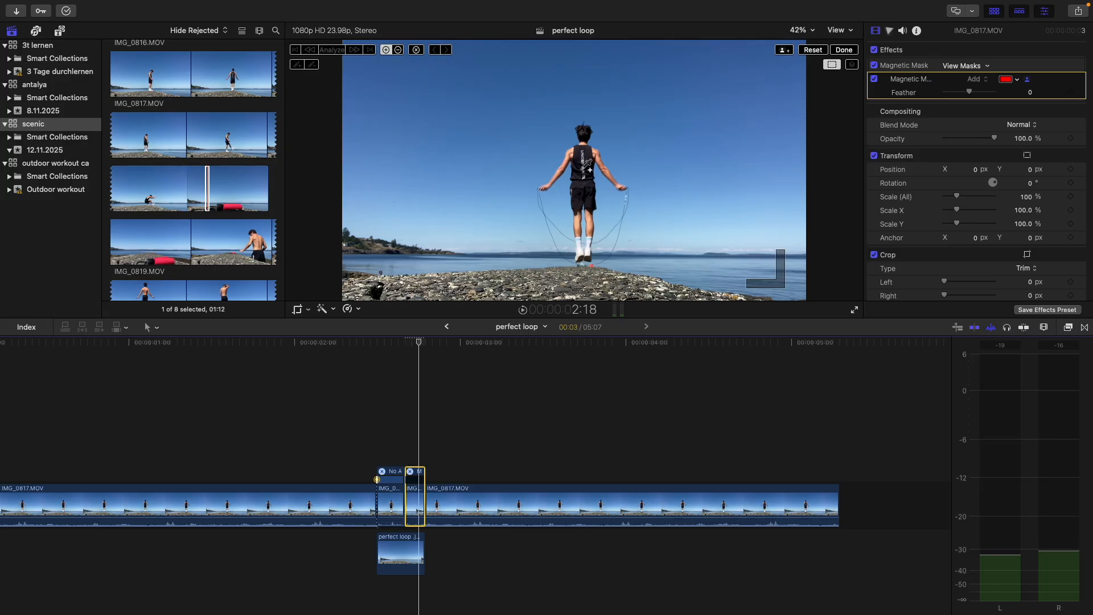
pyautogui.click(581, 169)
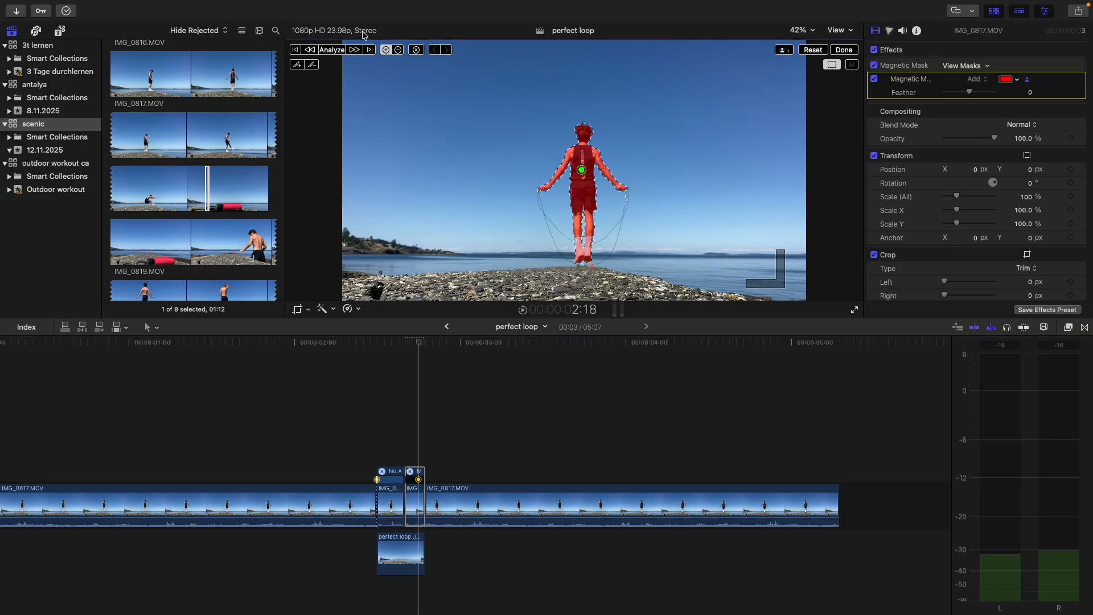
pyautogui.click(332, 50)
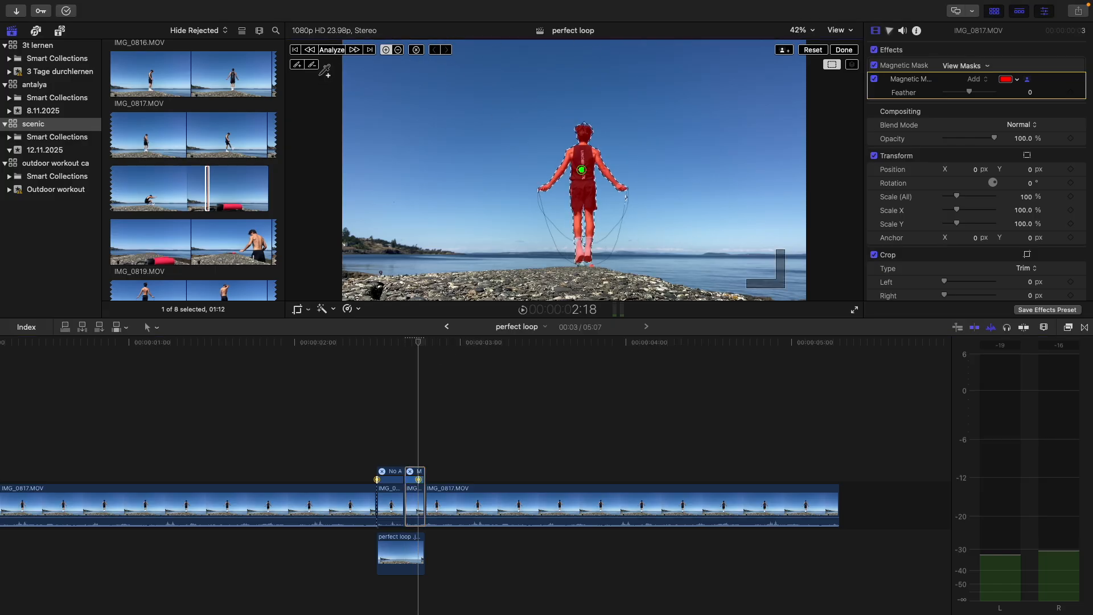
pyautogui.click(1026, 80)
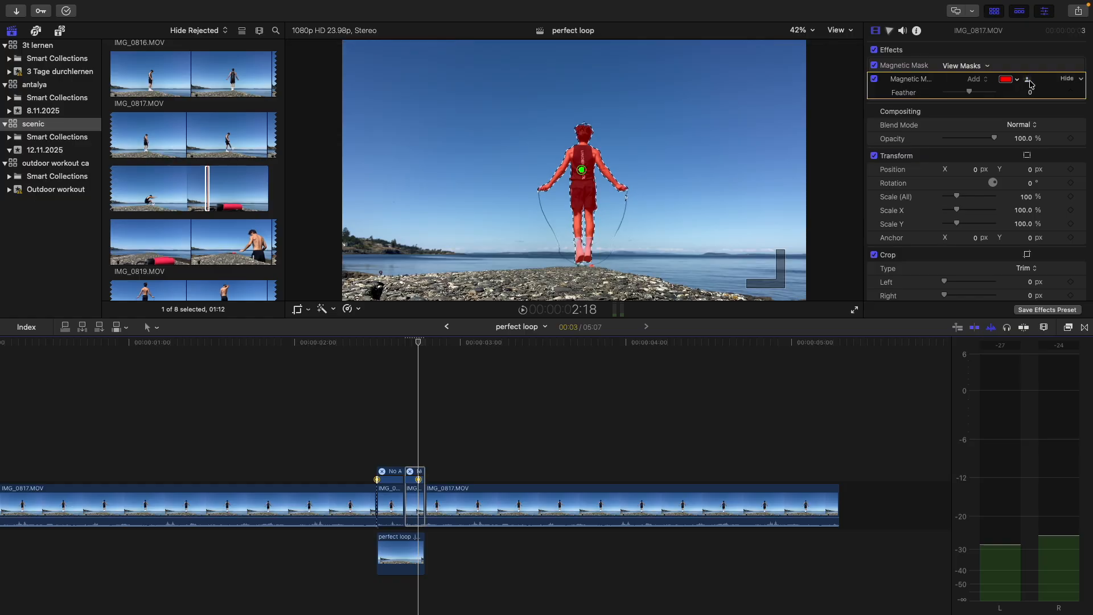
# - Play through the join to review both masked pieces over the background still
pyautogui.press('space')
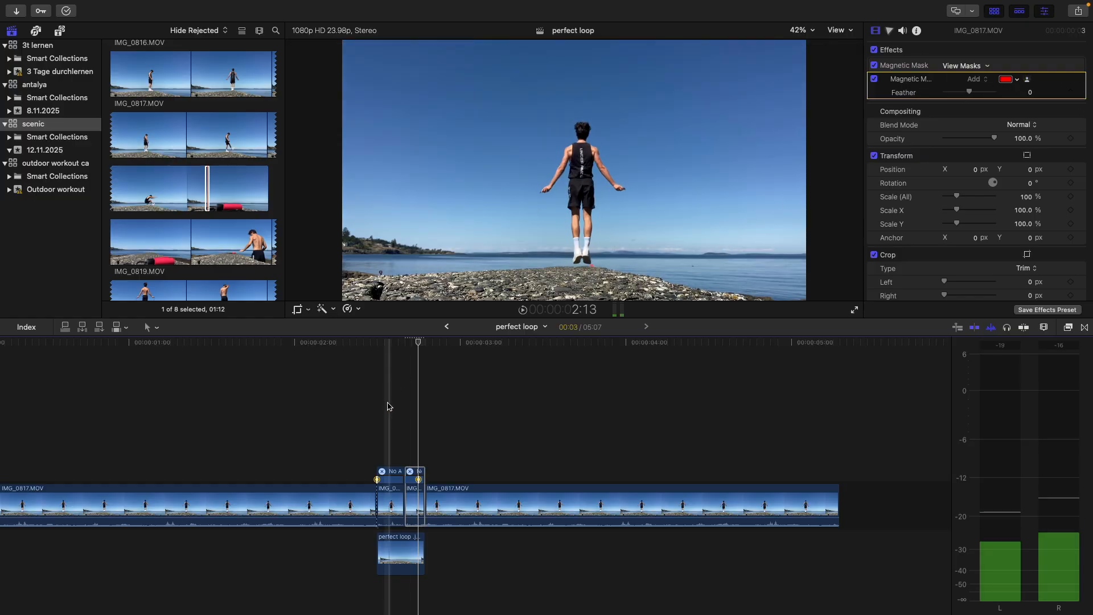
pyautogui.click(371, 417)
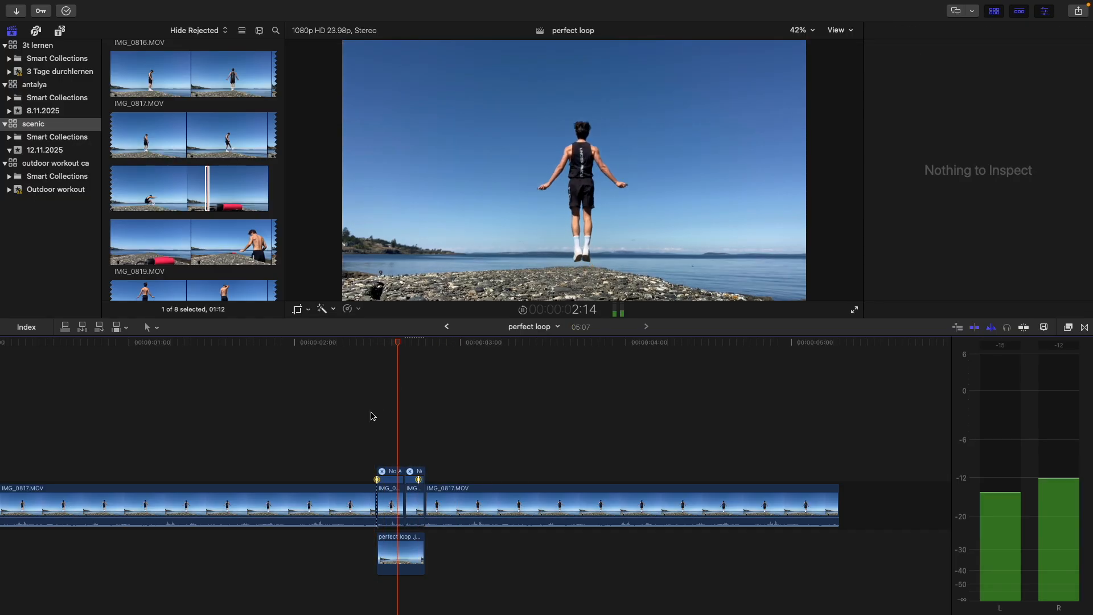
pyautogui.press('space')
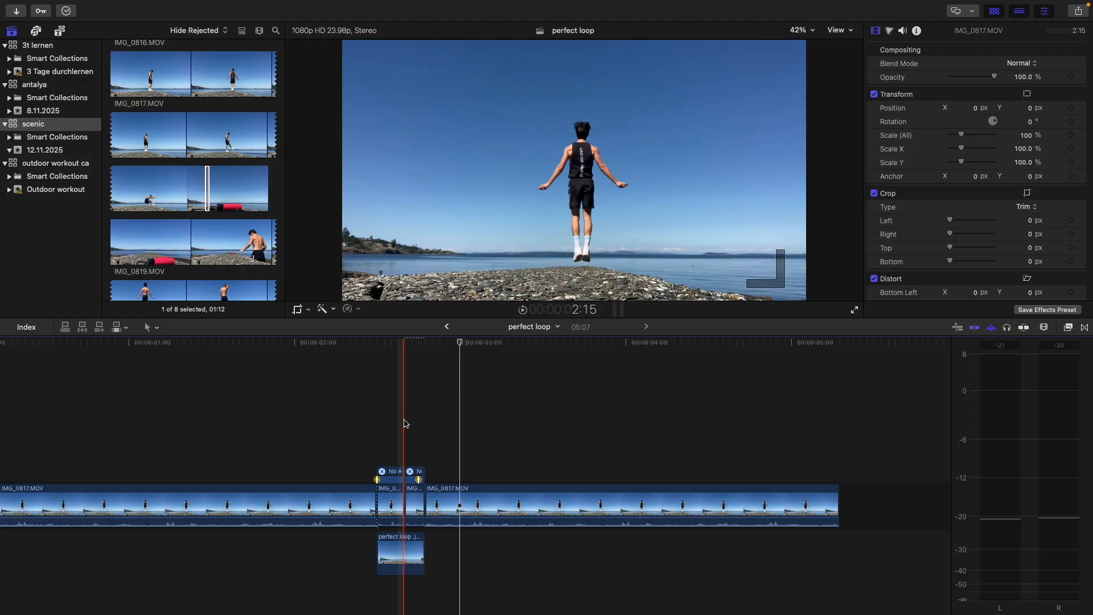
# - Set a starting Transform keyframe at 2:13 on the first masked piece
pyautogui.press('super+equal')
pyautogui.press('super+equal')
pyautogui.press('super+equal')
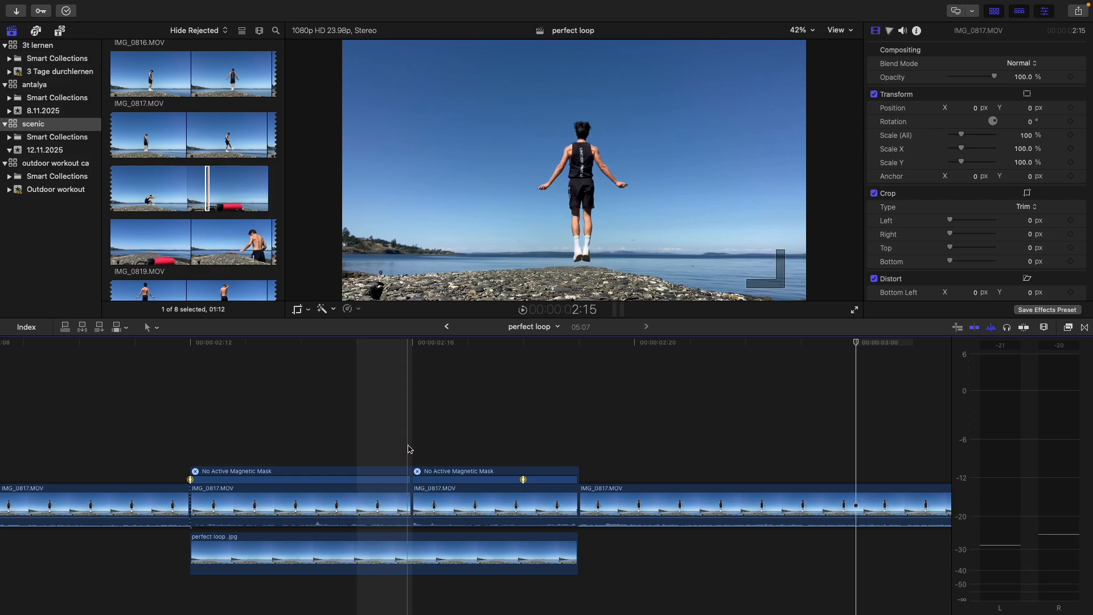
pyautogui.click(398, 504)
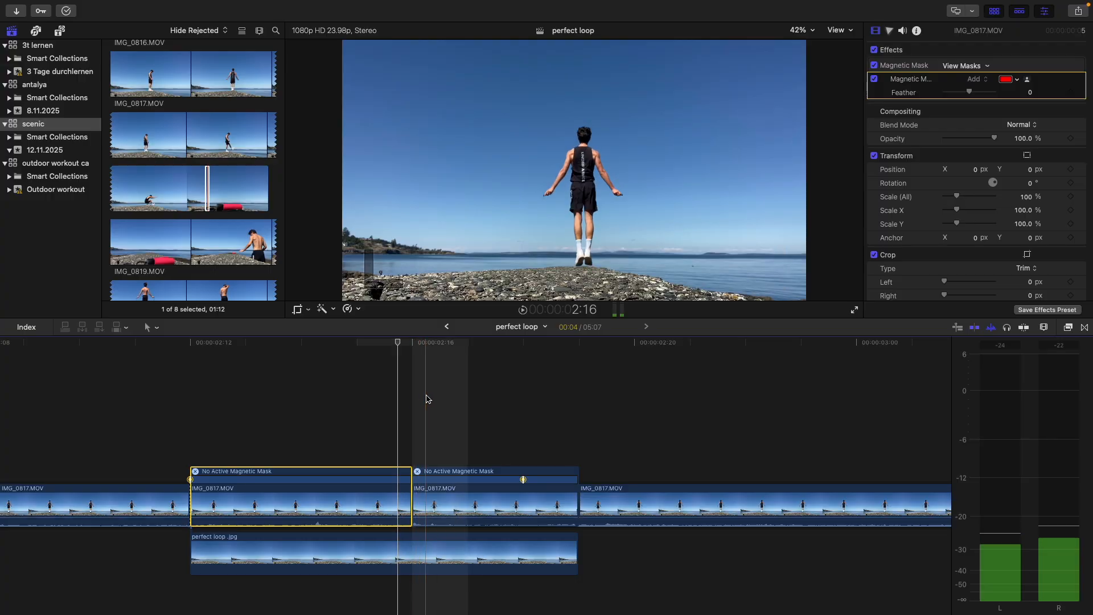
pyautogui.click(345, 399)
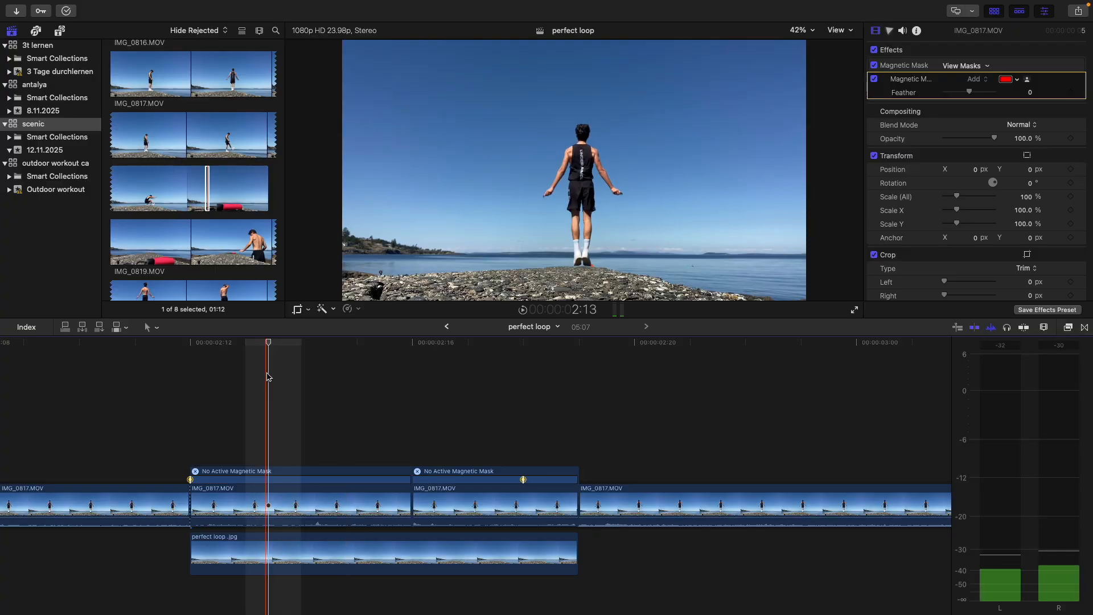
pyautogui.click(342, 325)
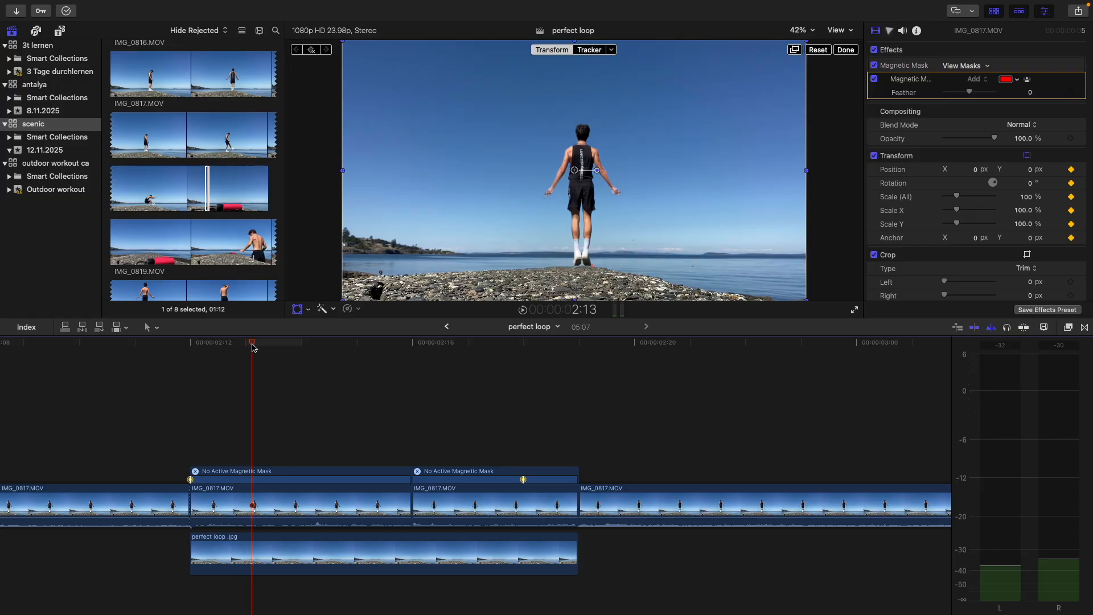
# - Shift the first masked piece at 2:15 to about X 10.2 px, Y -7.2 px, aligning the jumper with the next piece
pyautogui.moveTo(271, 346); pyautogui.dragTo(413, 365)
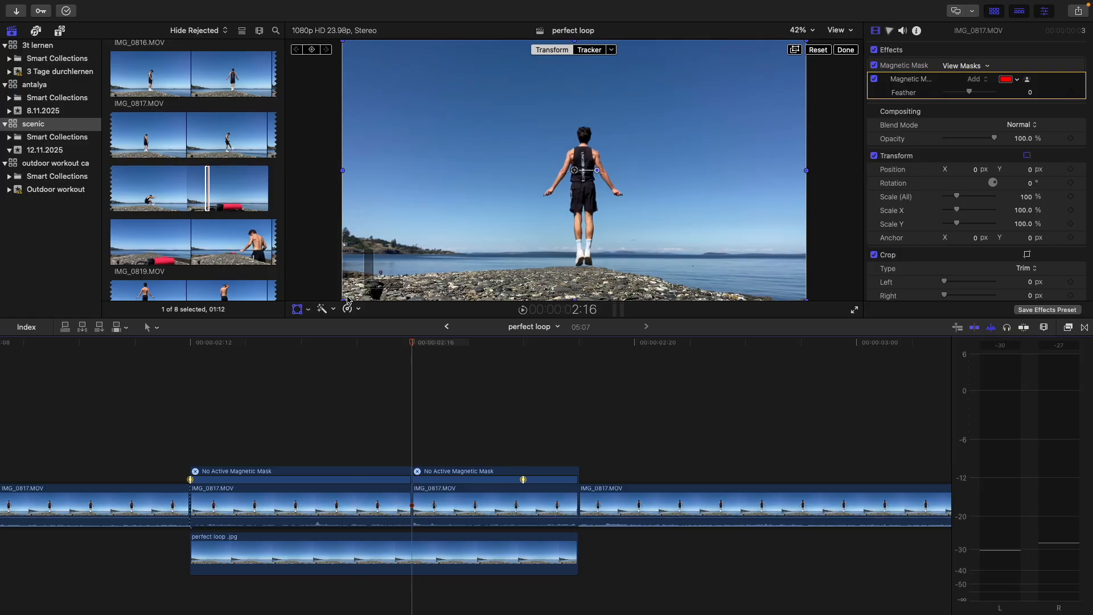
pyautogui.press('Right')
pyautogui.press('Left')
pyautogui.press('Left')
pyautogui.press('Right')
pyautogui.press('Left')
pyautogui.press('Right')
pyautogui.press('Left')
pyautogui.press('Right')
pyautogui.moveTo(584, 212); pyautogui.dragTo(586, 214)
# - Flip between the frames on either side of the join to compare the jumper's alignment
pyautogui.press('Left')
pyautogui.press('Right')
pyautogui.press('Right')
pyautogui.press('Left')
pyautogui.press('Left')
pyautogui.press('Right')
pyautogui.press('Right')
pyautogui.press('Left')
pyautogui.press('Left')
# - Step back and forth frame by frame from 2:12 past 2:19 to examine the jumper's motion across both masked pieces
pyautogui.press('Left')
pyautogui.press('Left')
pyautogui.press('Left')
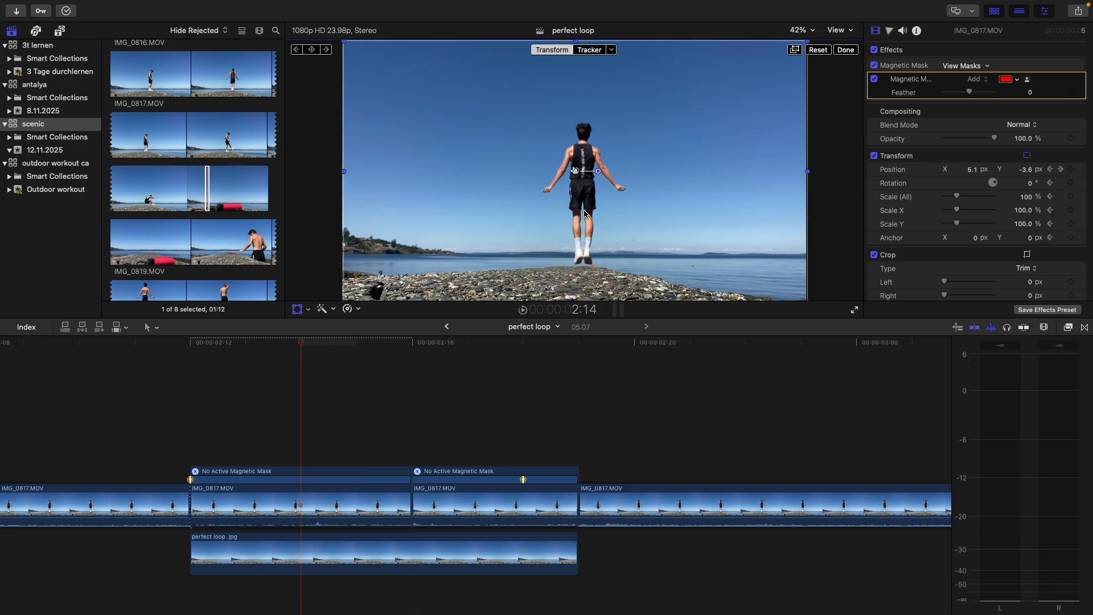
pyautogui.press('Right')
pyautogui.press('Right')
pyautogui.press('Right')
pyautogui.press('Right')
pyautogui.press('Right')
pyautogui.press('Right')
pyautogui.press('Right')
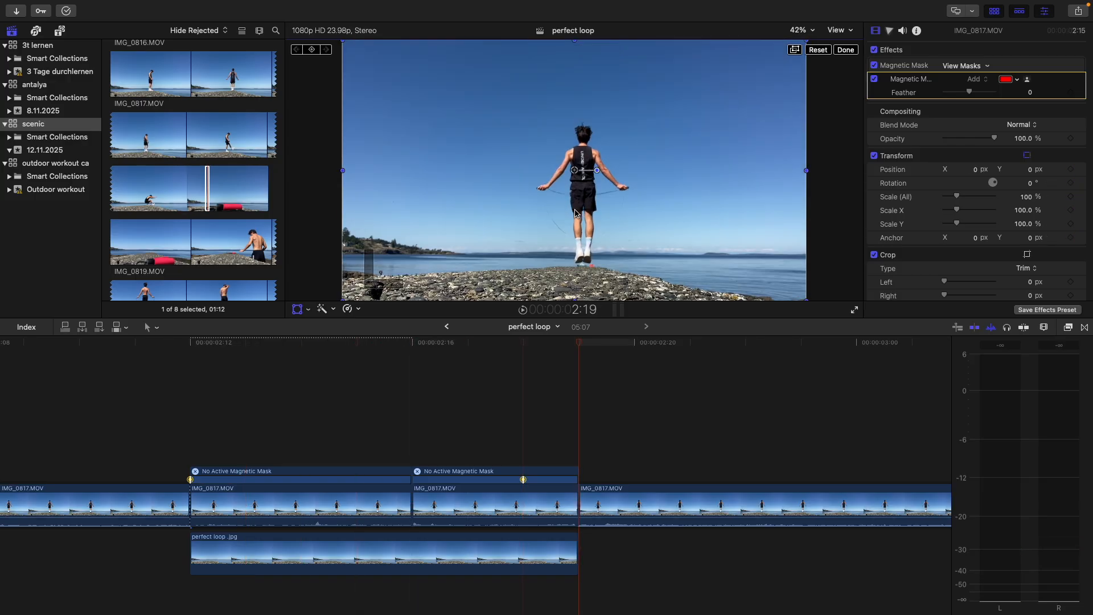
pyautogui.press('Right')
pyautogui.press('Right')
pyautogui.press('Right')
pyautogui.press('Right')
pyautogui.press('Right')
pyautogui.press('Right')
pyautogui.press('Left')
pyautogui.press('Left')
pyautogui.press('Left')
pyautogui.press('Left')
pyautogui.press('Left')
pyautogui.press('Left')
pyautogui.press('Left')
pyautogui.press('Left')
pyautogui.press('Left')
pyautogui.press('Left')
pyautogui.press('Left')
pyautogui.press('Left')
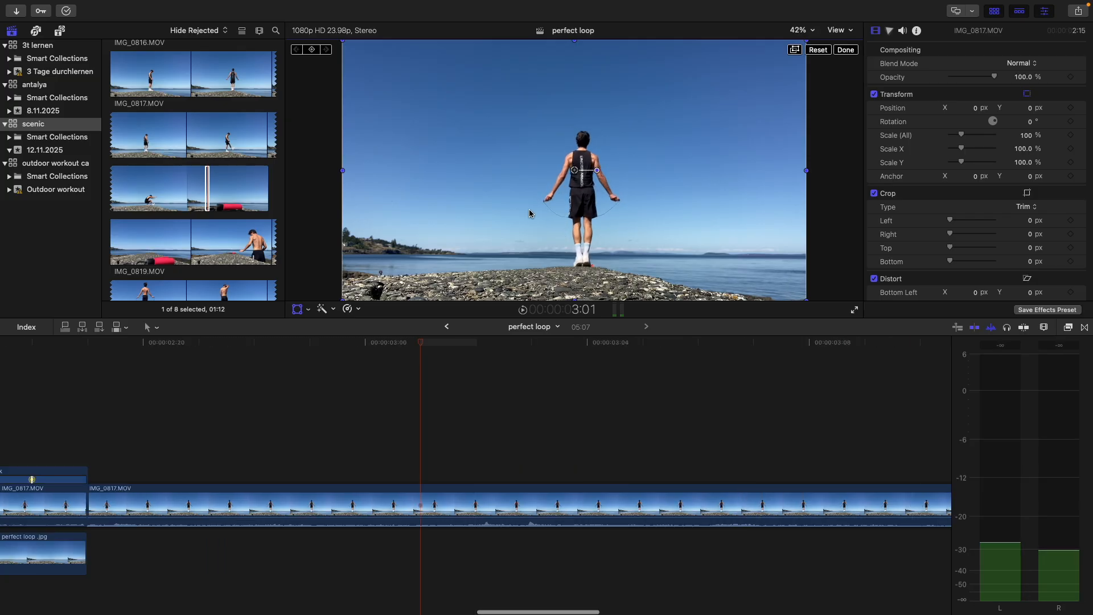
pyautogui.press('Left')
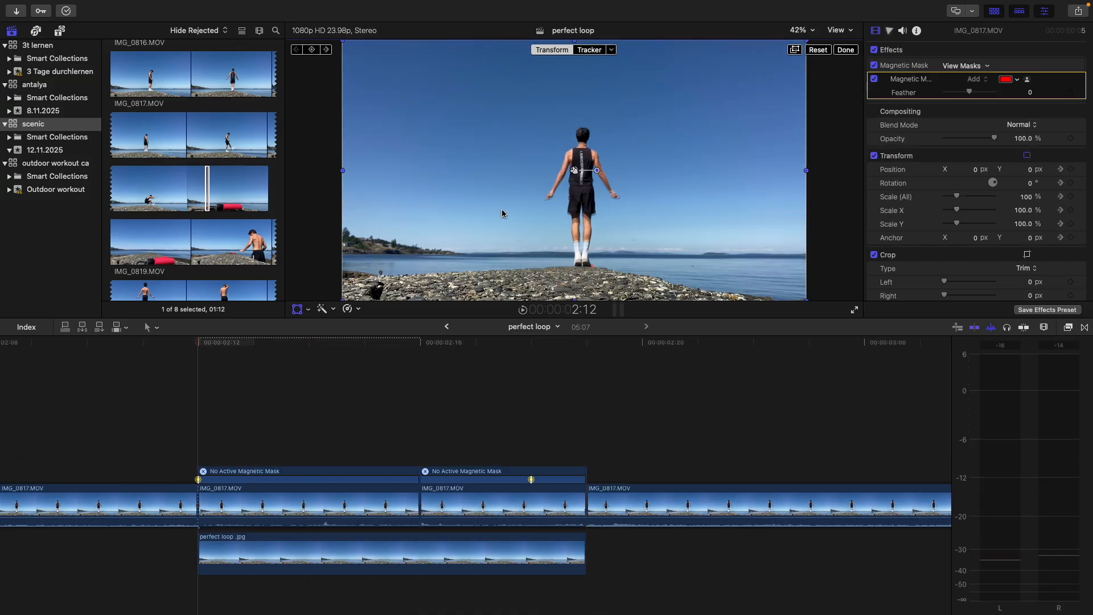
pyautogui.press('Right')
pyautogui.press('Right')
pyautogui.press('Right')
pyautogui.press('Right')
pyautogui.press('Right')
pyautogui.press('Right')
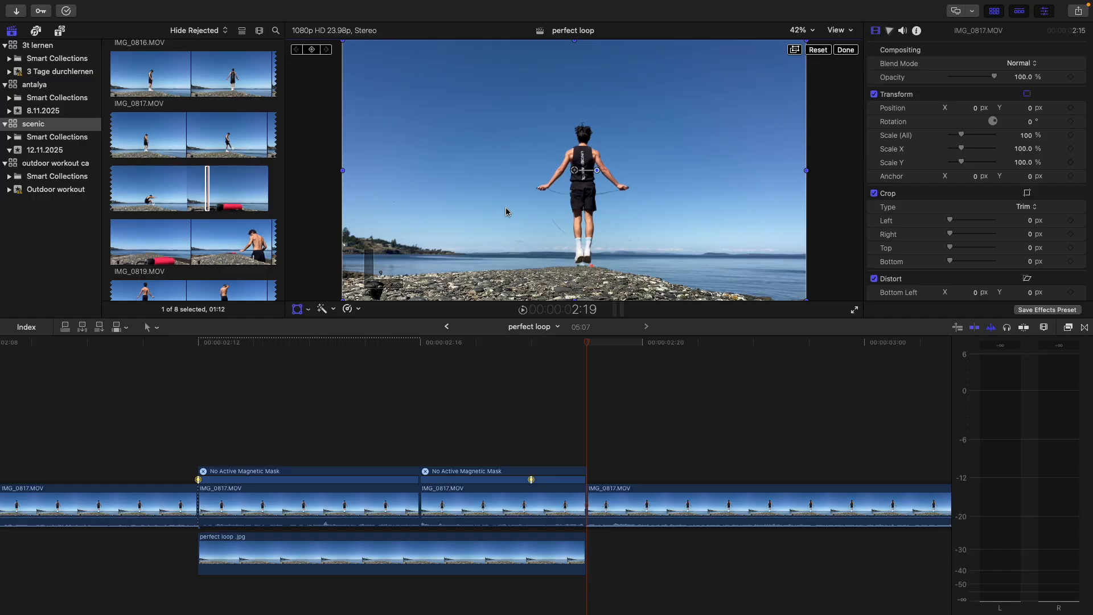
pyautogui.press('Left')
pyautogui.press('Left')
pyautogui.press('Left')
pyautogui.press('Left')
pyautogui.press('Left')
pyautogui.press('Left')
pyautogui.press('Right')
pyautogui.press('Right')
pyautogui.press('Right')
pyautogui.press('Right')
pyautogui.press('Right')
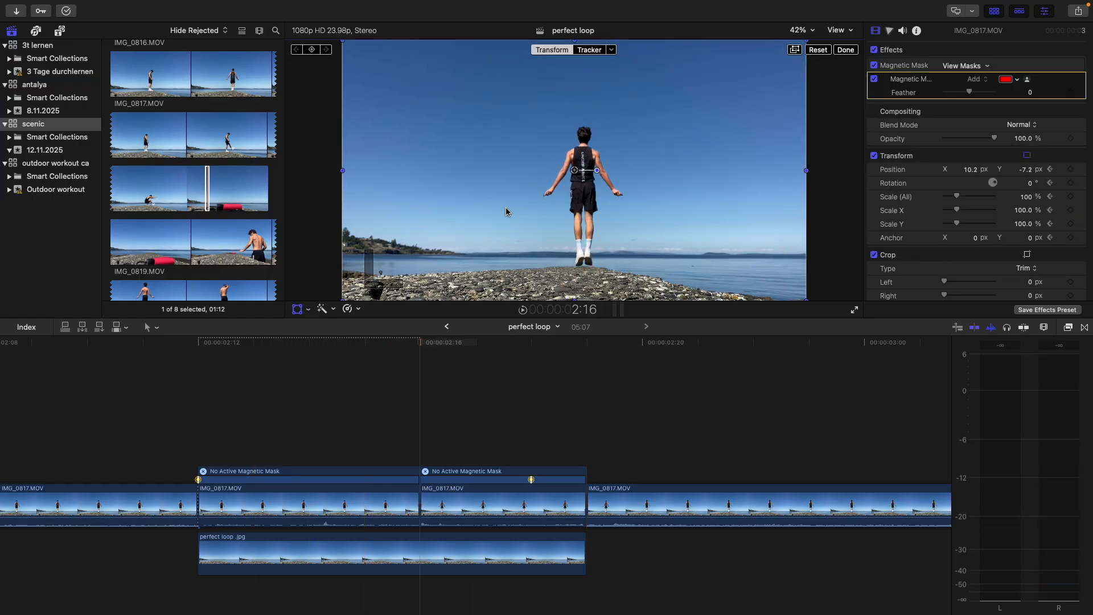
pyautogui.press('Right')
pyautogui.press('Right')
pyautogui.press('Right')
pyautogui.press('Right')
pyautogui.press('Right')
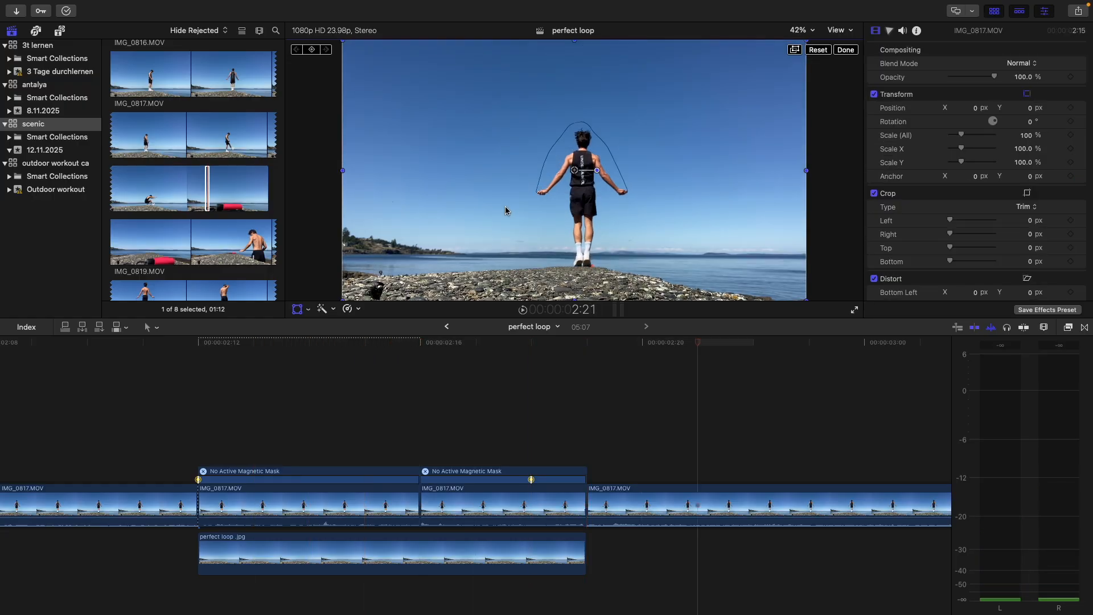
# - Step frame by frame back to 2:08 and forward through both masked pieces to examine the jumper's motion across the join
pyautogui.press('Left')
pyautogui.press('Left')
pyautogui.press('Left')
pyautogui.press('Left')
pyautogui.press('Left')
pyautogui.press('Left')
pyautogui.press('Left')
pyautogui.press('Left')
pyautogui.press('Left')
pyautogui.press('Left')
pyautogui.press('Left')
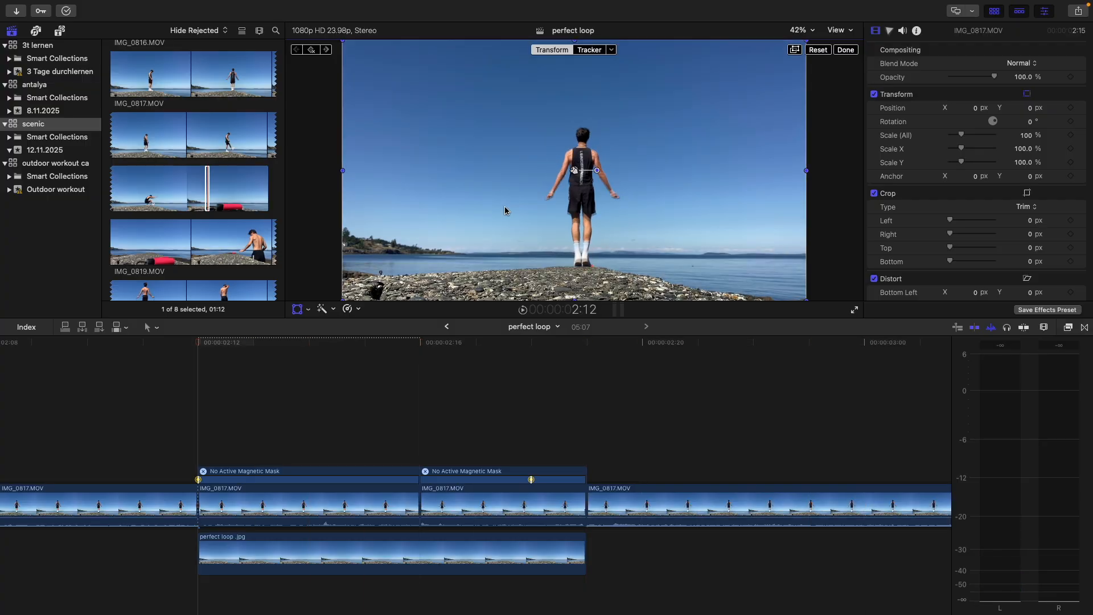
pyautogui.press('Left')
pyautogui.press('Left')
pyautogui.press('Left')
pyautogui.press('Left')
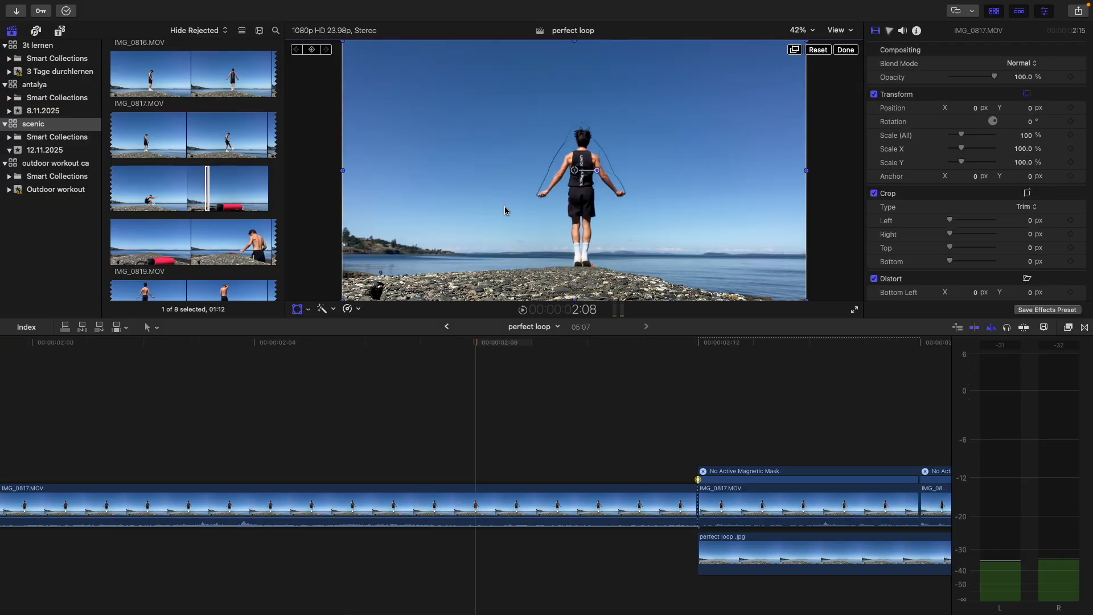
pyautogui.press('Right')
pyautogui.press('Right')
pyautogui.press('Right')
pyautogui.press('Right')
pyautogui.press('Right')
pyautogui.press('Right')
pyautogui.press('Right')
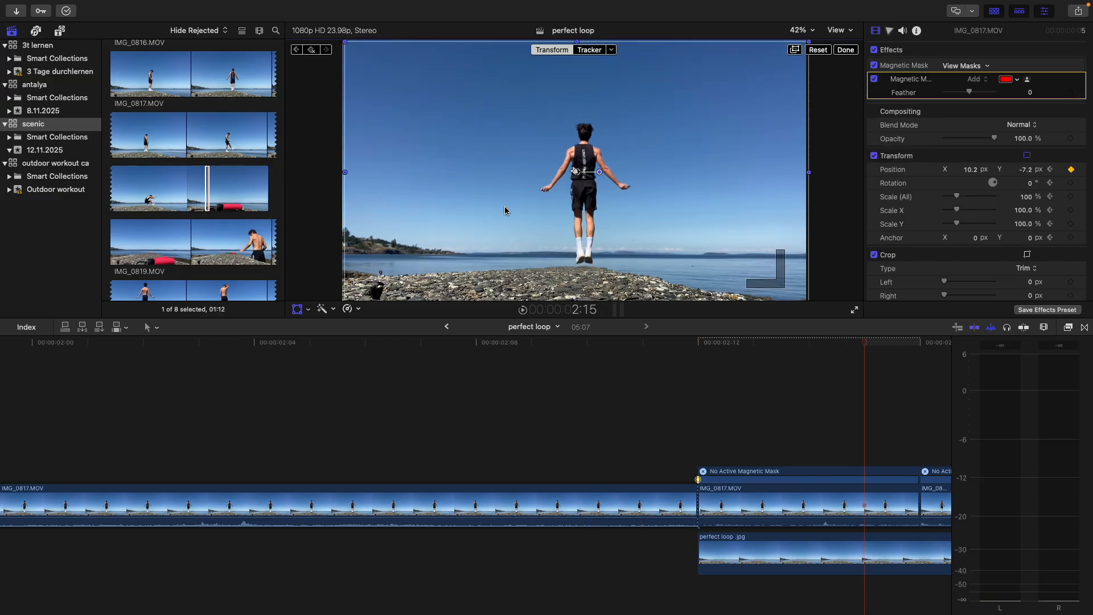
pyautogui.press('Right')
pyautogui.press('Right')
pyautogui.press('Right')
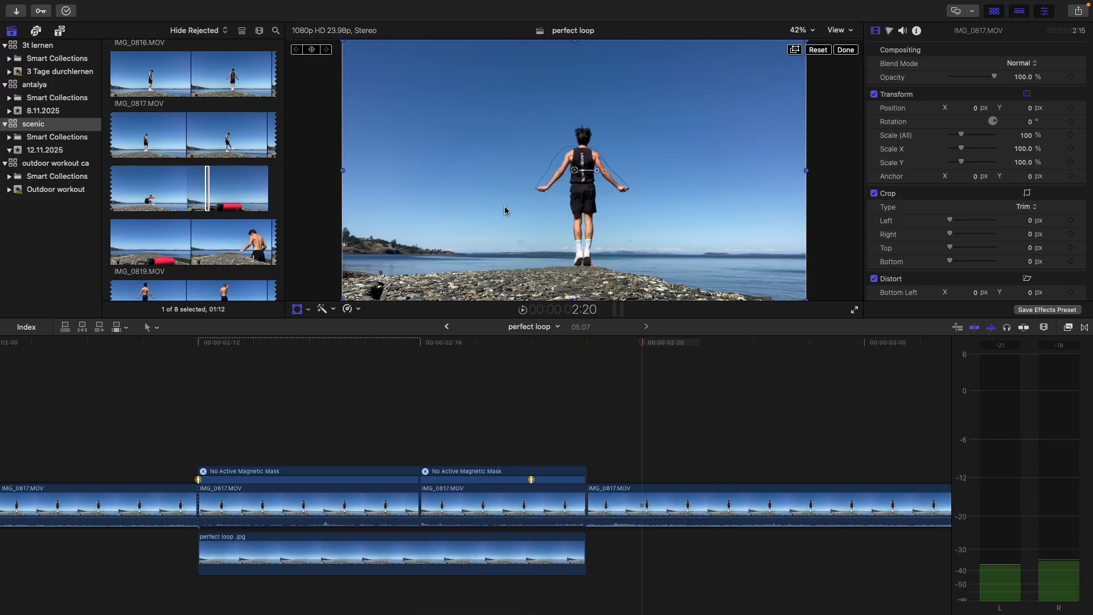
# - Close the Transform controls and play the sequence from 2:08 past both masked pieces to check the loop
pyautogui.click(845, 49)
pyautogui.click(18, 481)
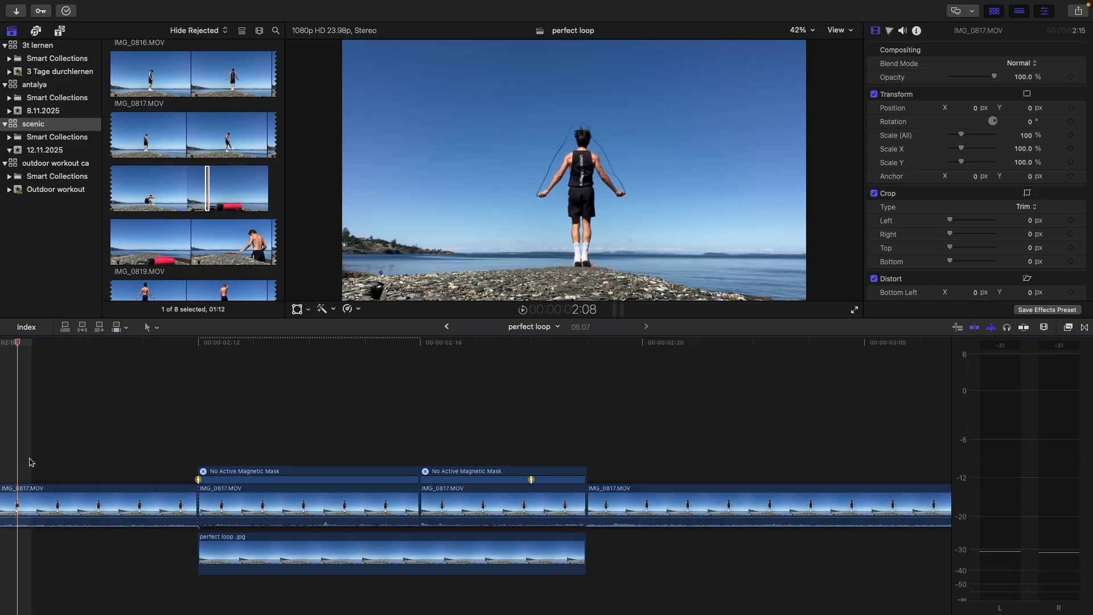
pyautogui.press('space')
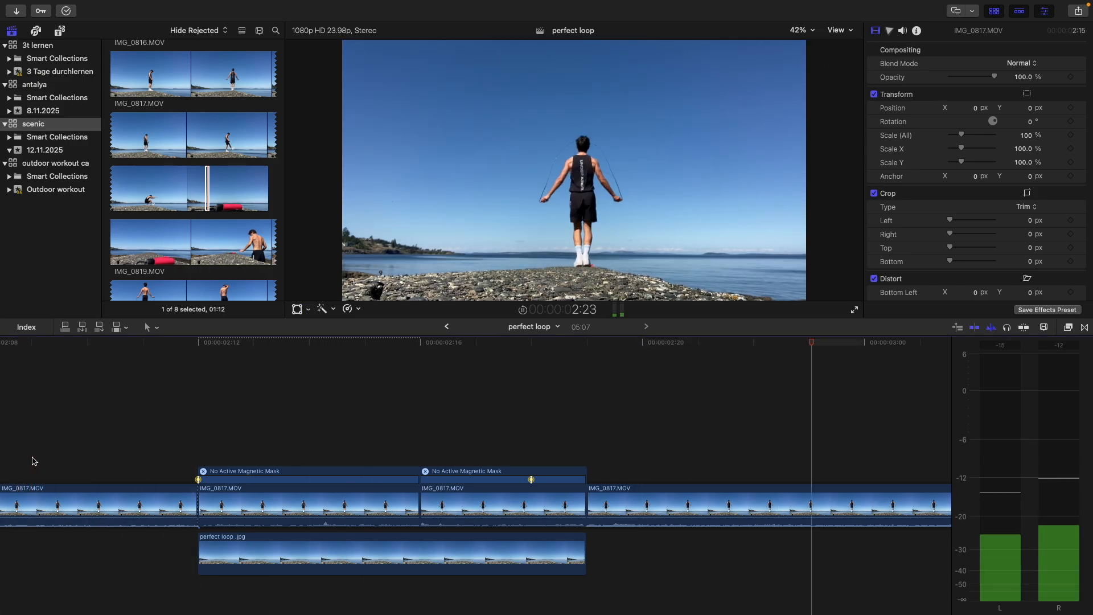
pyautogui.press('space')
# - Duplicate the whole sequence, including the masked pieces and background still, at the end of the timeline
pyautogui.hotkey('shift', 'z')
pyautogui.moveTo(352, 436); pyautogui.dragTo(157, 561)
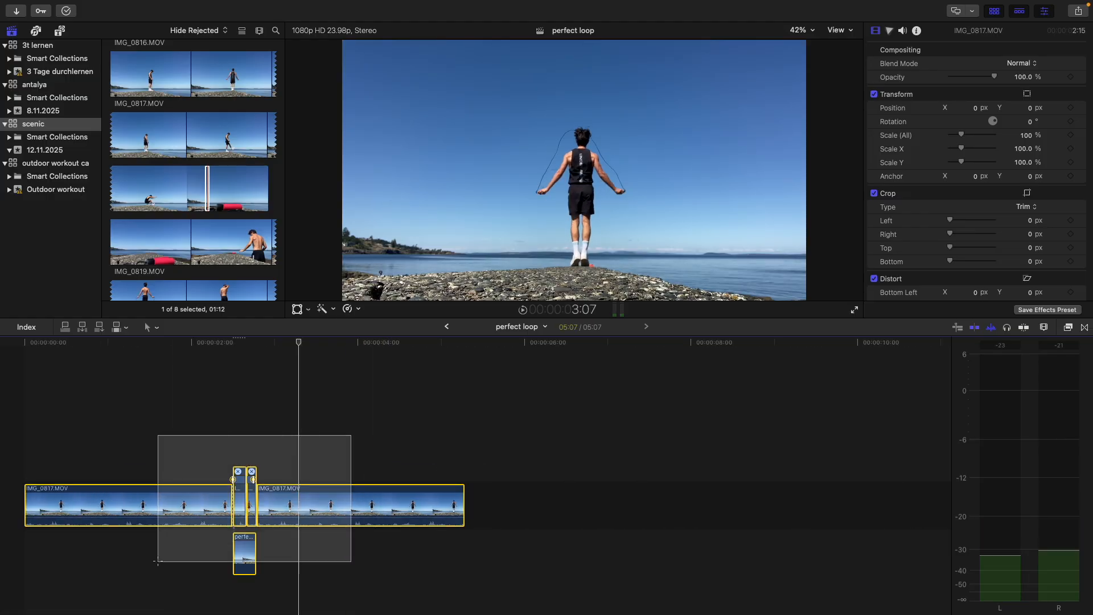
pyautogui.click(528, 468)
pyautogui.press('Up')
pyautogui.press('super+v')
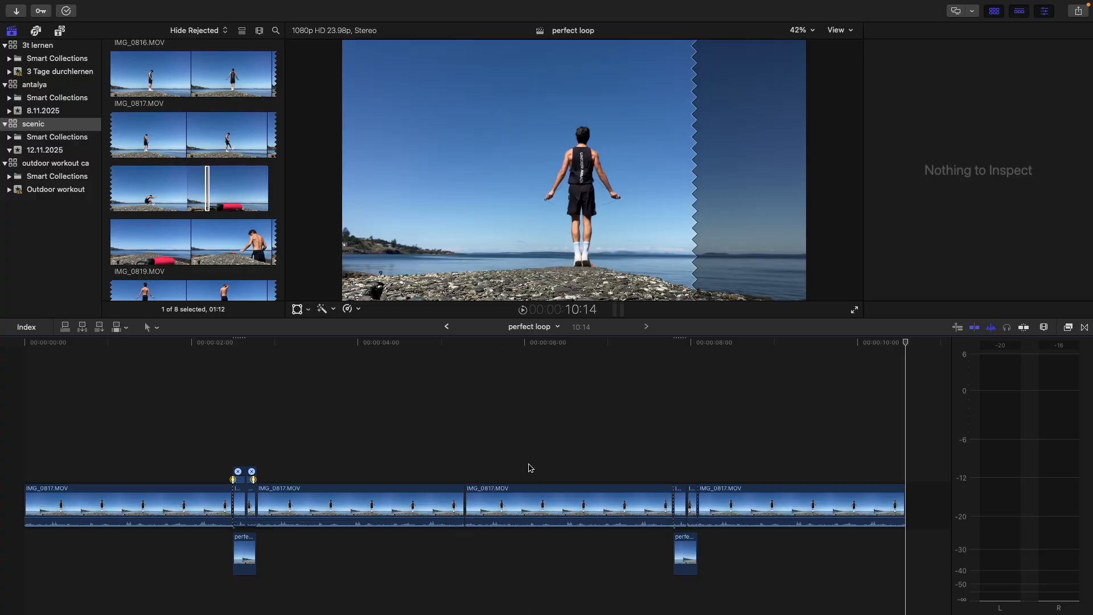
# - Delete the second masked piece from the duplicated sequence, closing the gap before the following clip
pyautogui.click(661, 435)
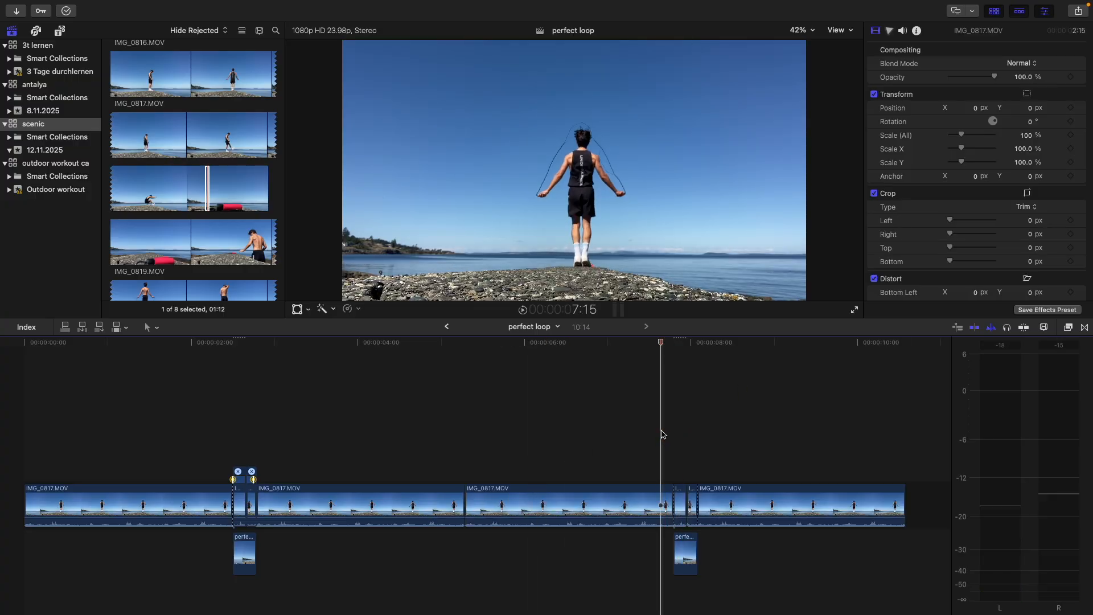
pyautogui.press('super+equal')
pyautogui.press('super+equal')
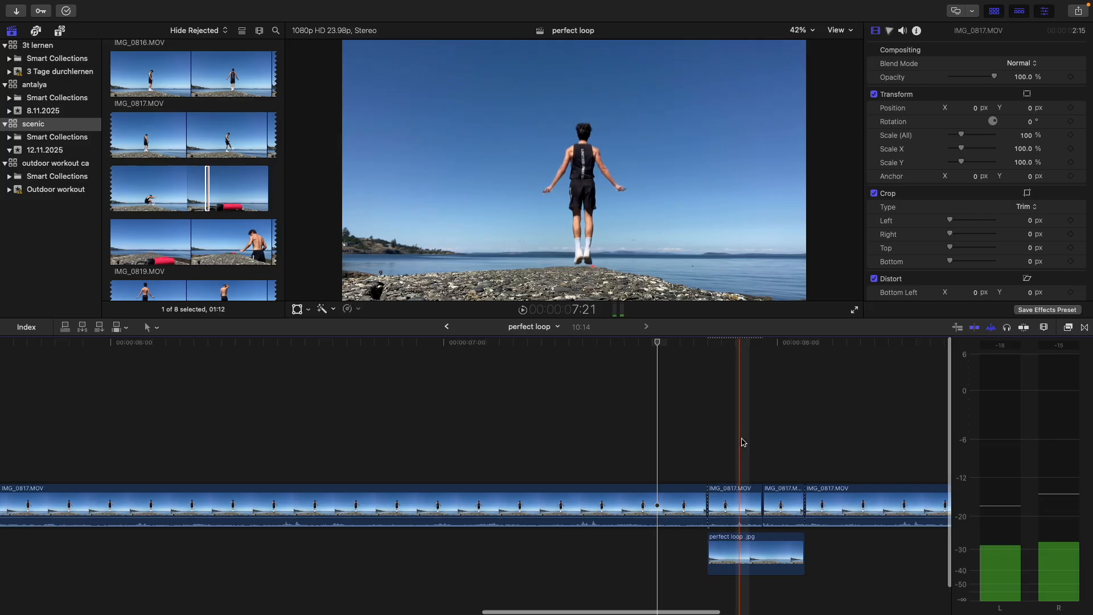
pyautogui.hscroll(5, 744, 440)
pyautogui.hscroll(2, 655, 471)
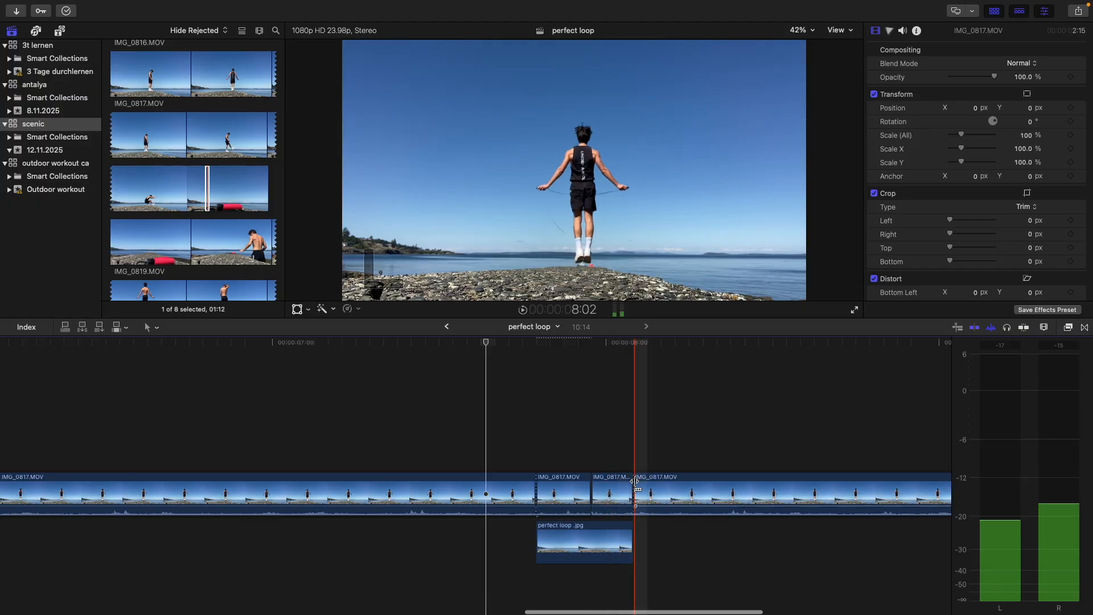
pyautogui.click(613, 493)
pyautogui.press('Delete')
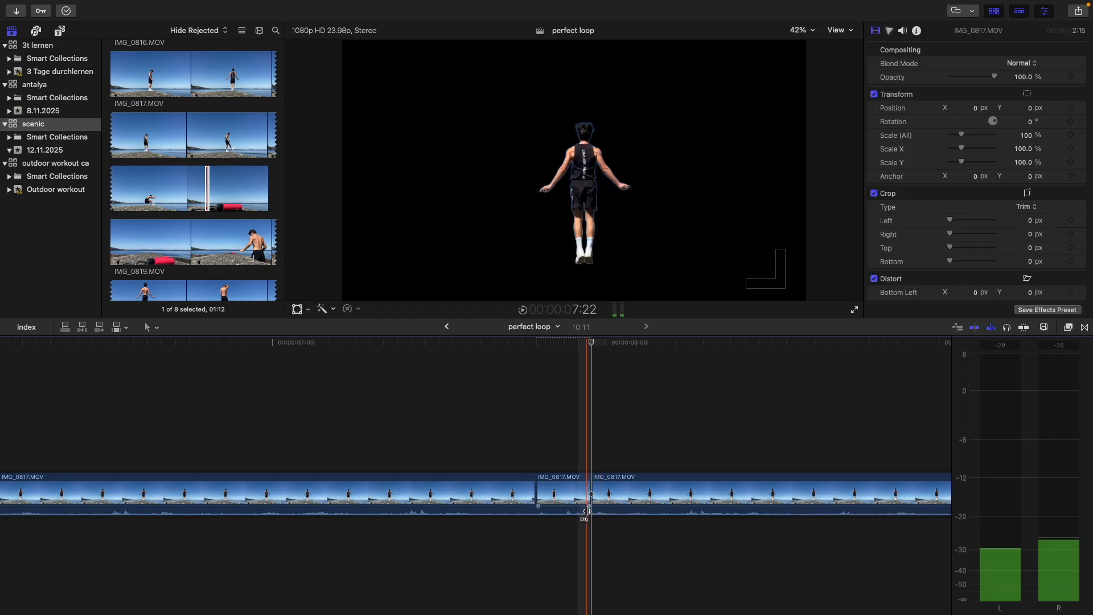
# - Play across the shortened join and trim the duplicated background still's end to match the remaining masked piece
pyautogui.press('space')
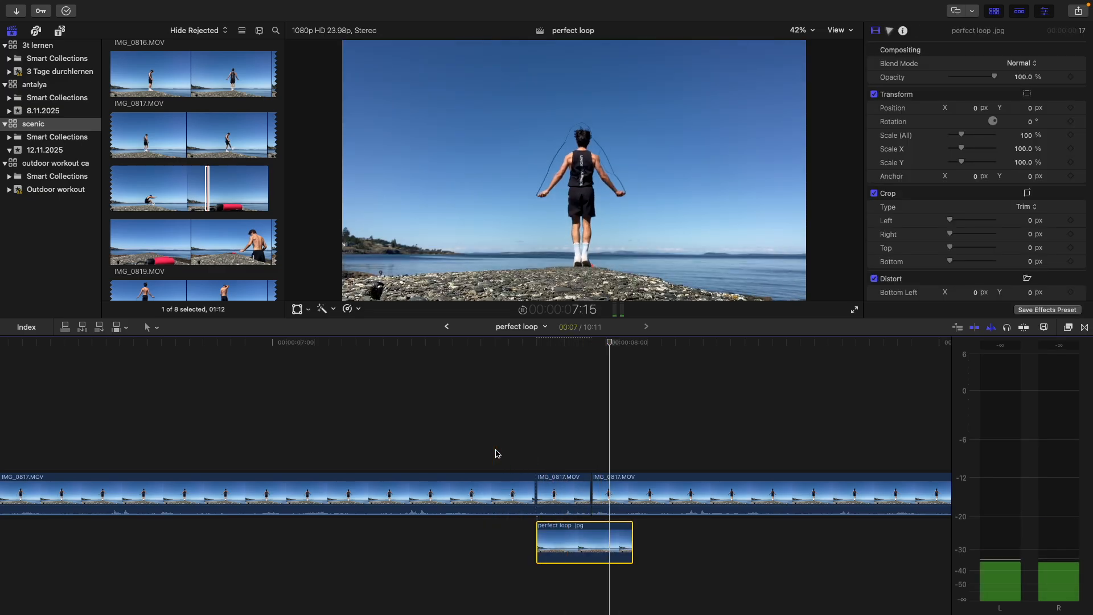
pyautogui.click(496, 450)
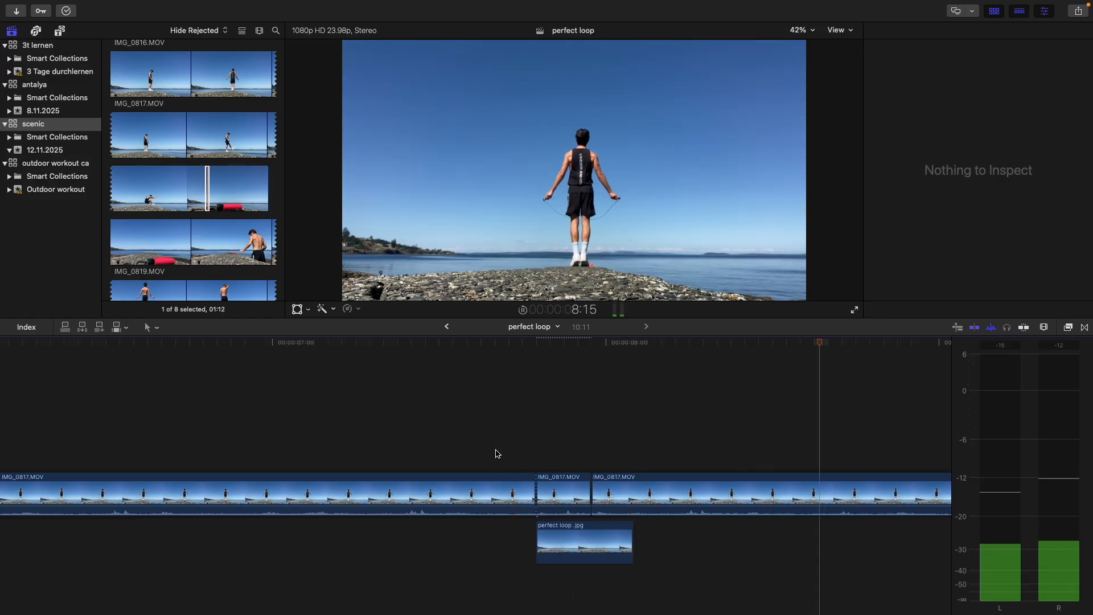
pyautogui.press('space')
pyautogui.moveTo(631, 529); pyautogui.dragTo(590, 529)
pyautogui.click(551, 540)
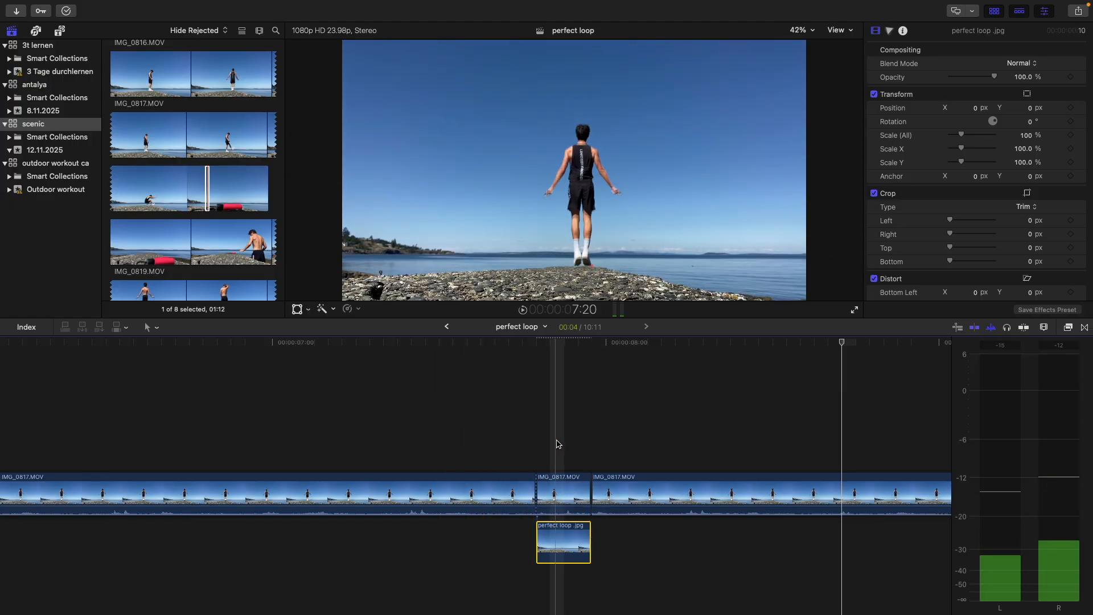
# - Turn off the Magnetic Mask on the remaining short piece in the duplicated sequence and play across its join
pyautogui.click(555, 353)
pyautogui.click(429, 264)
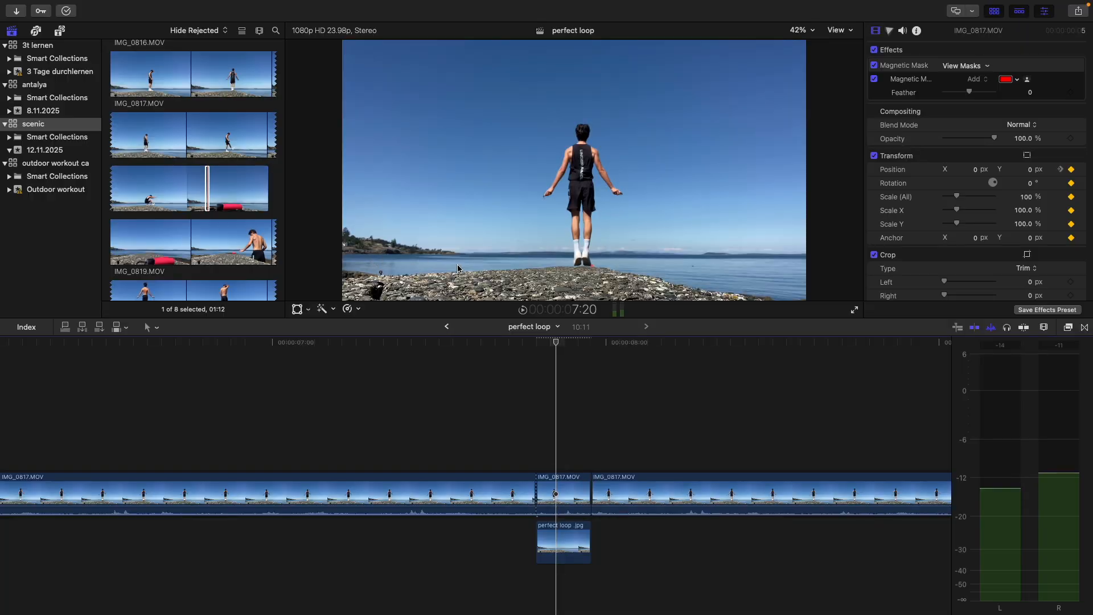
pyautogui.press('space')
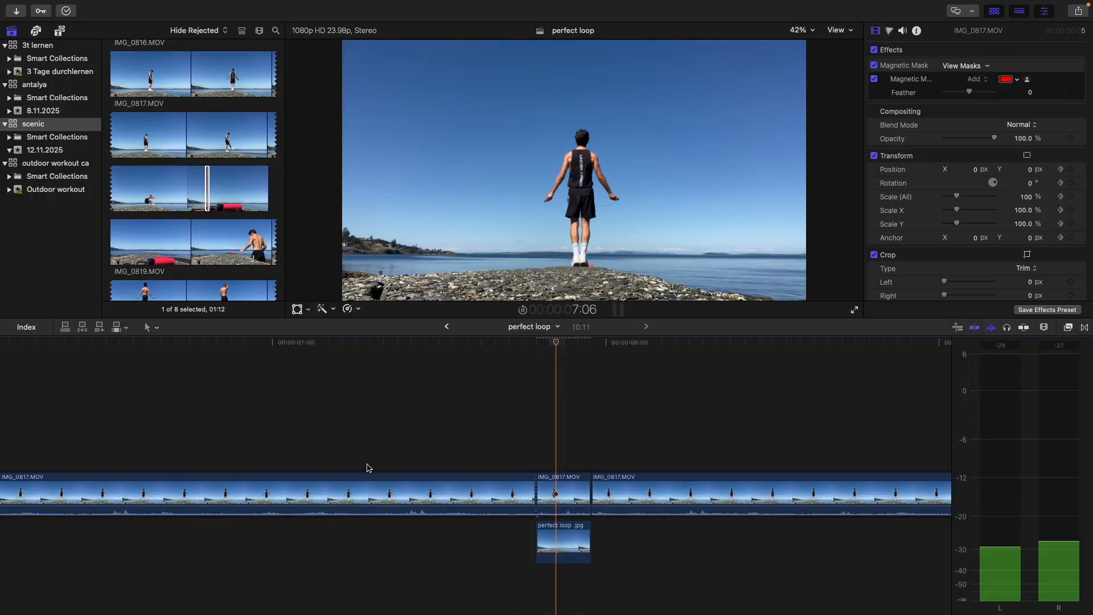
pyautogui.press('space')
pyautogui.click(543, 494)
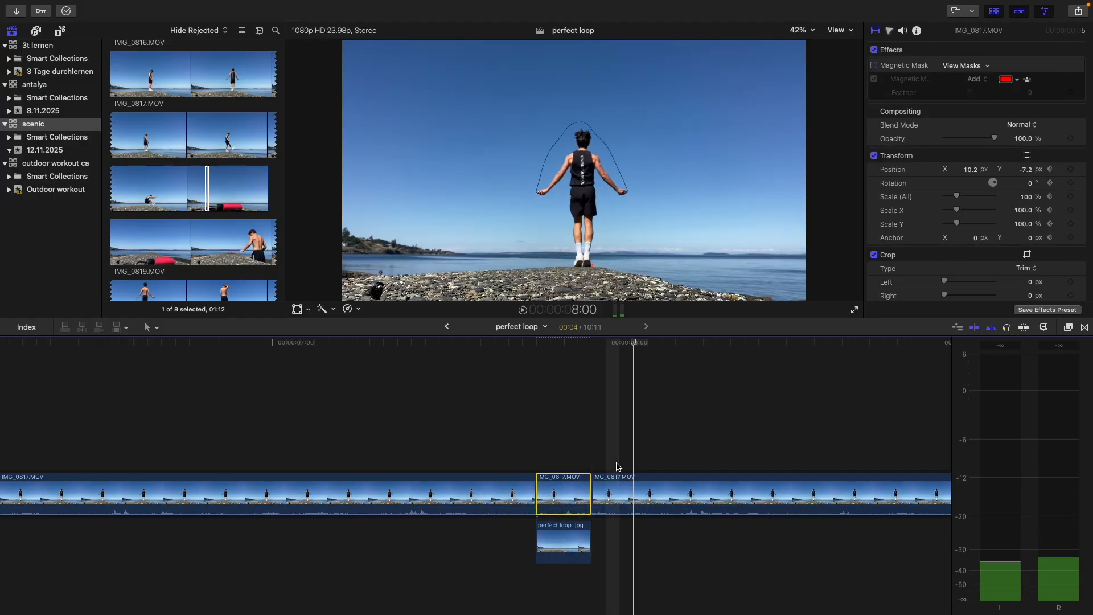
pyautogui.press('space')
pyautogui.click(489, 458)
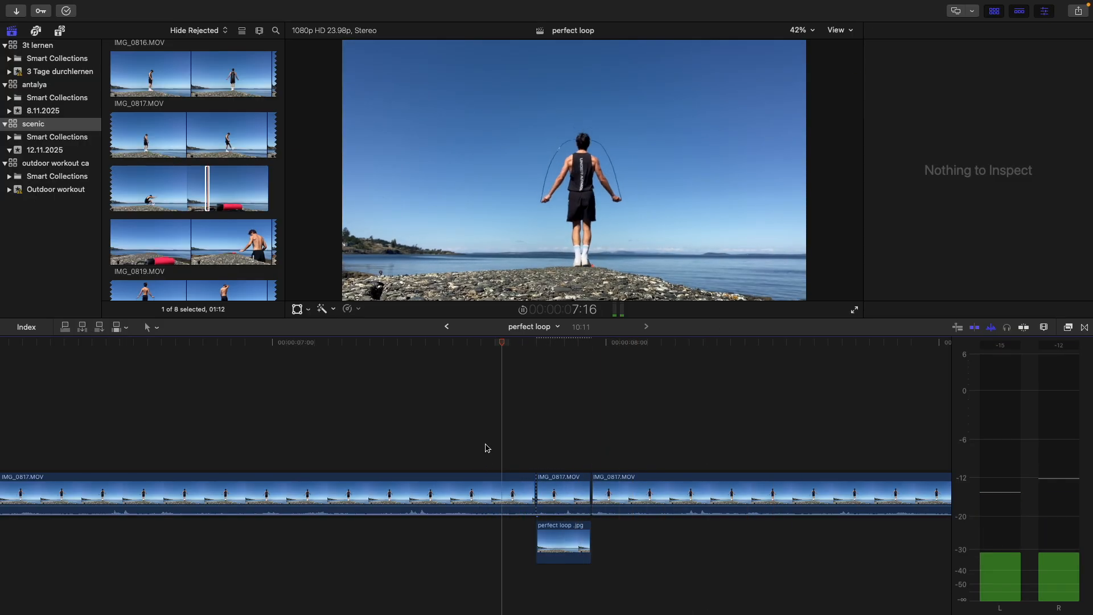
# - Turn off Transform on the short unmasked piece and replay the join to compare the jumper's motion
pyautogui.click(567, 492)
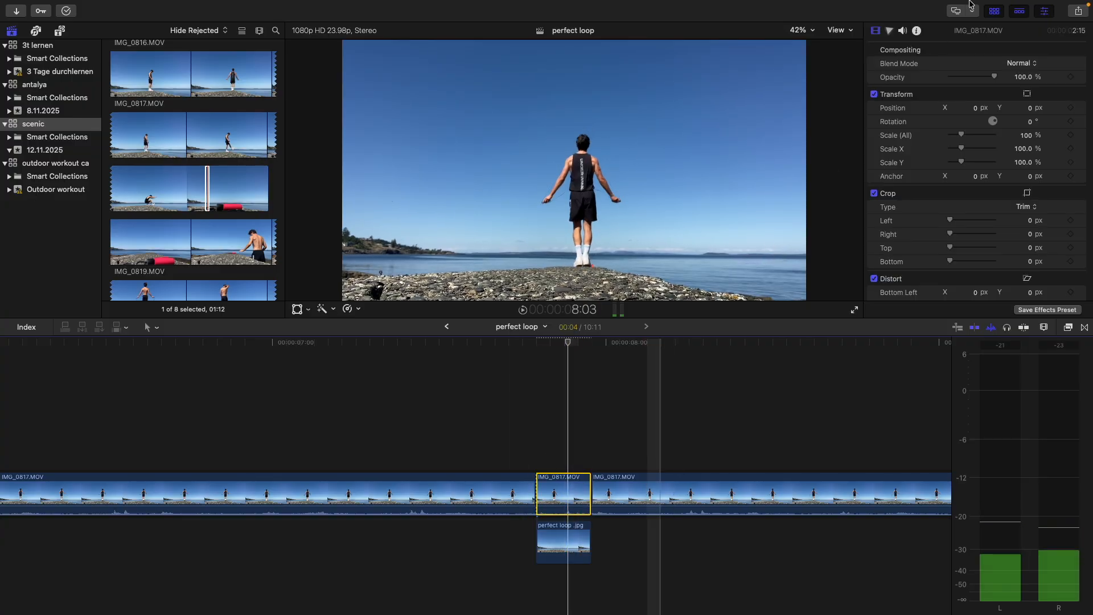
pyautogui.click(874, 155)
pyautogui.press('space')
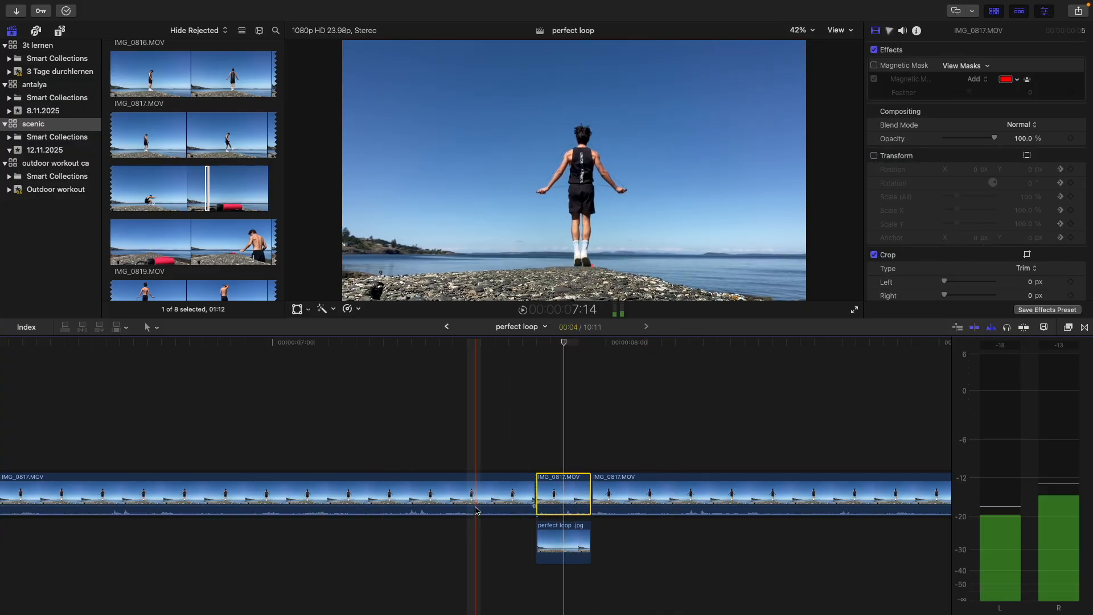
pyautogui.click(476, 507)
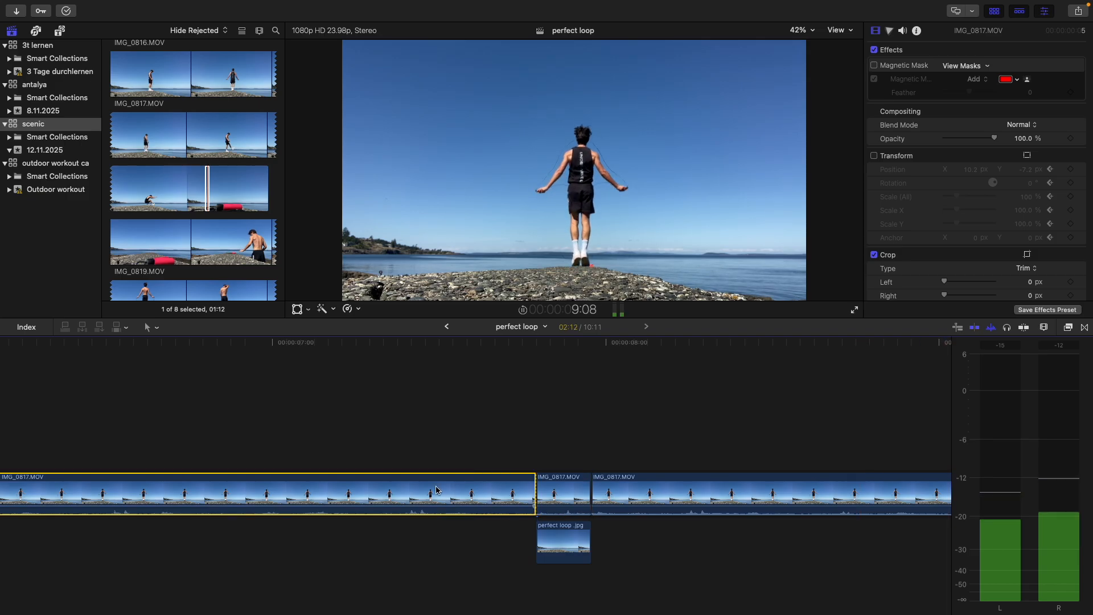
pyautogui.click(486, 436)
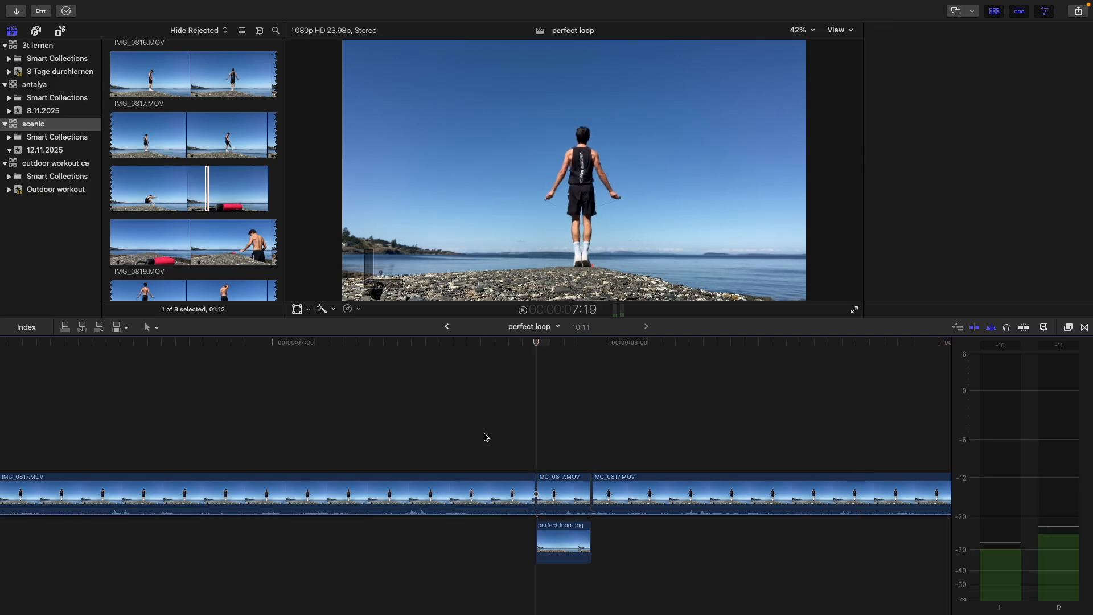
pyautogui.press('space')
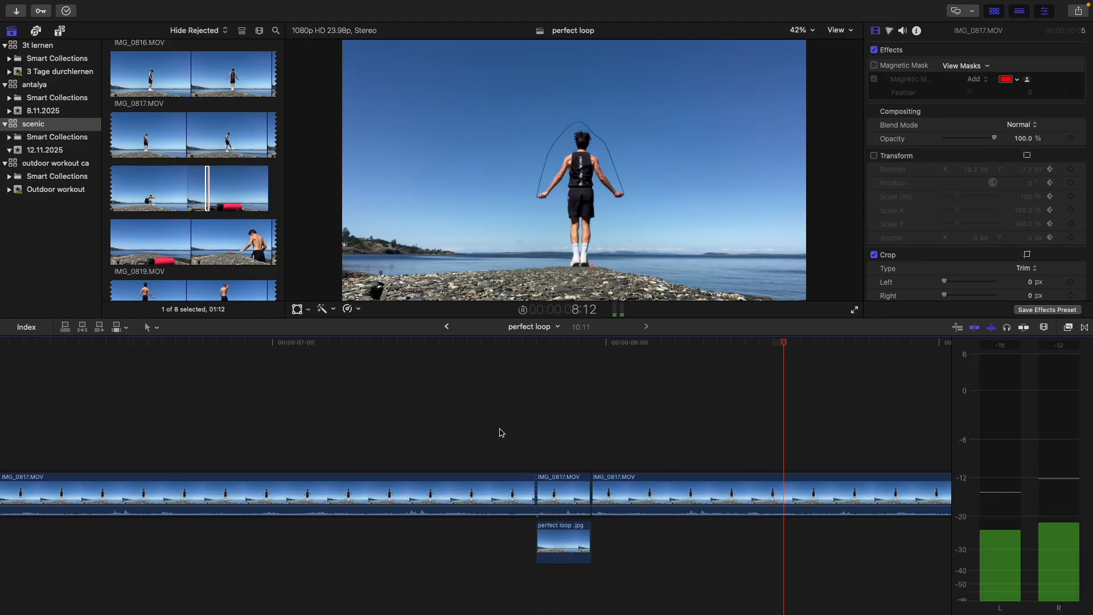
pyautogui.click(500, 433)
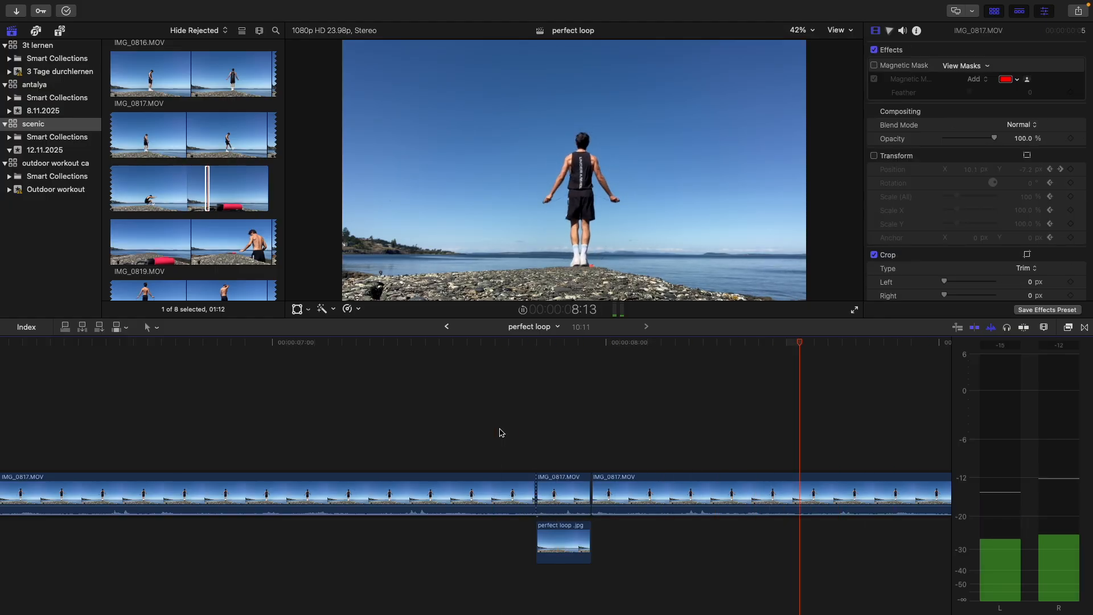
pyautogui.press('space')
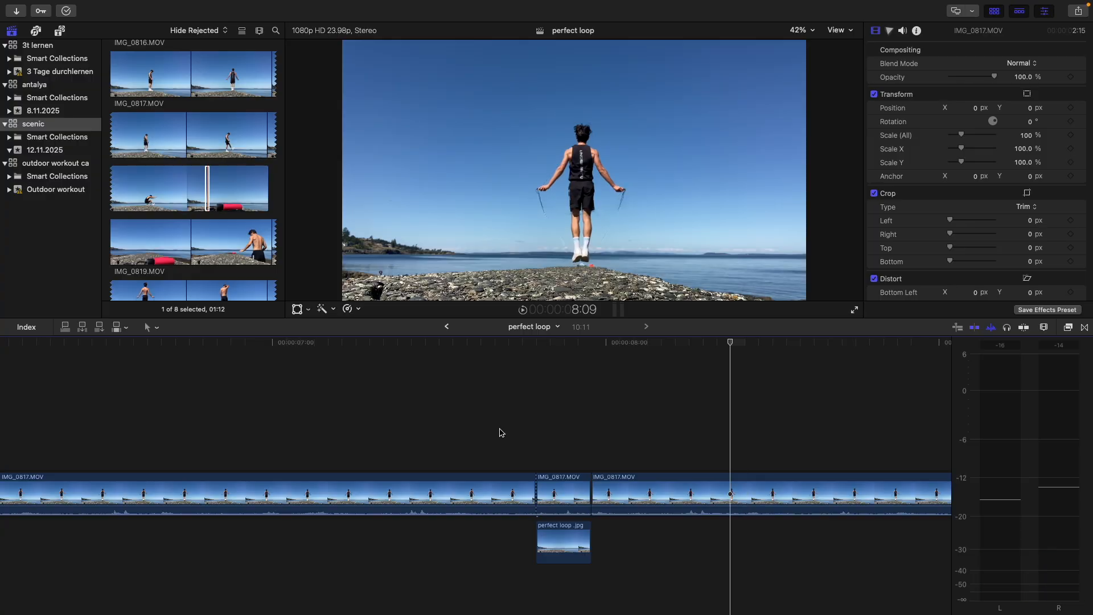
# - Trim the start of the last clip to the playhead at 8:09 and play across the new join
pyautogui.press('c')
pyautogui.hscroll(-5, 671, 439)
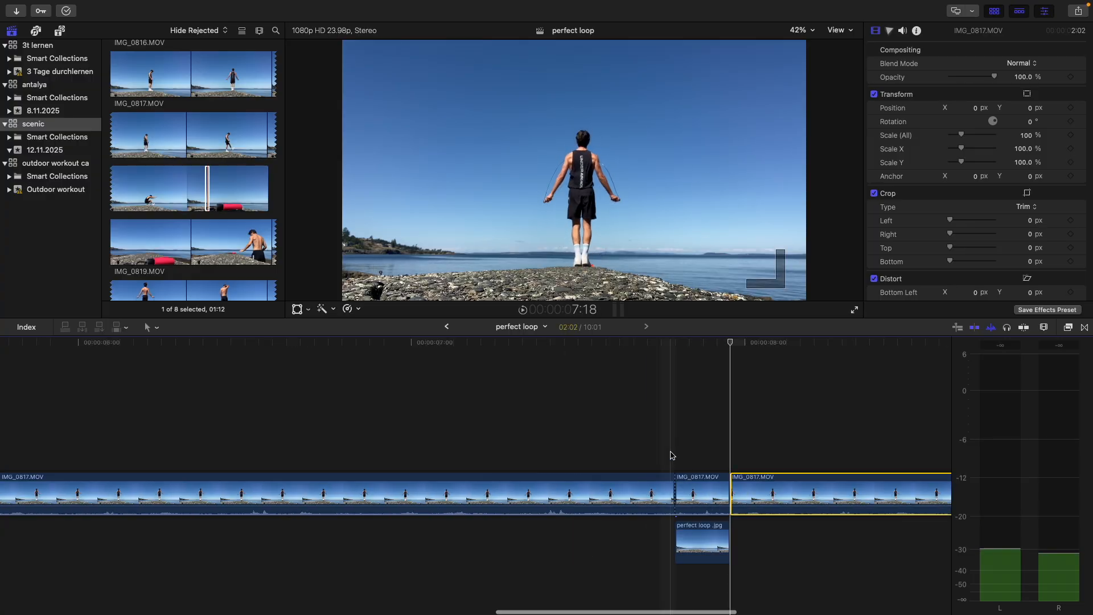
pyautogui.click(698, 452)
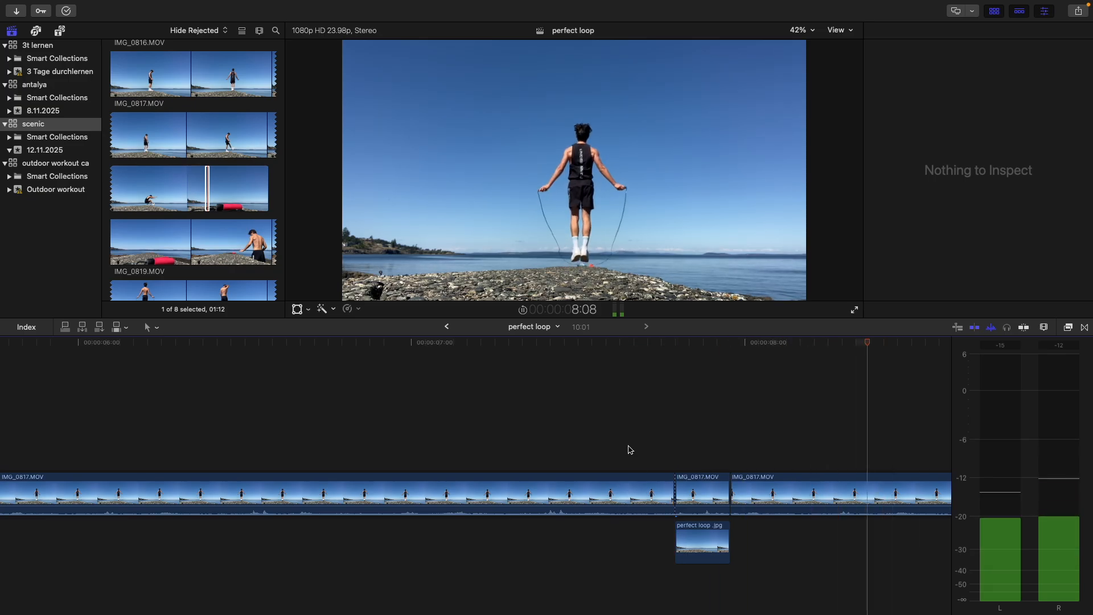
pyautogui.press('space')
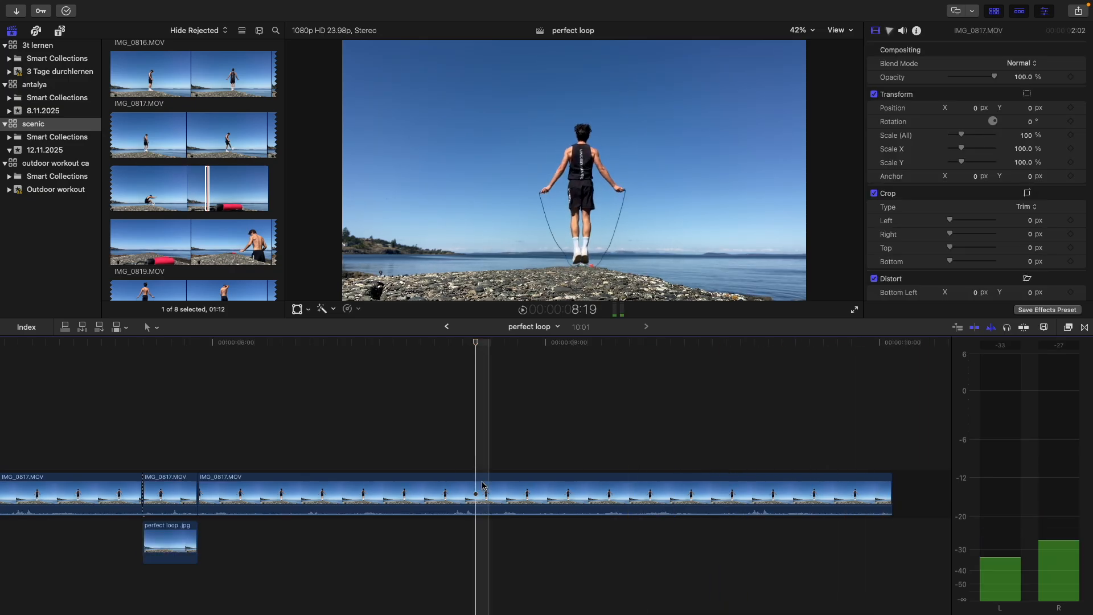
# - Delete the duplicated background still and extend the preceding clip over the short piece up to the final clip
pyautogui.click(170, 545)
pyautogui.press('Delete')
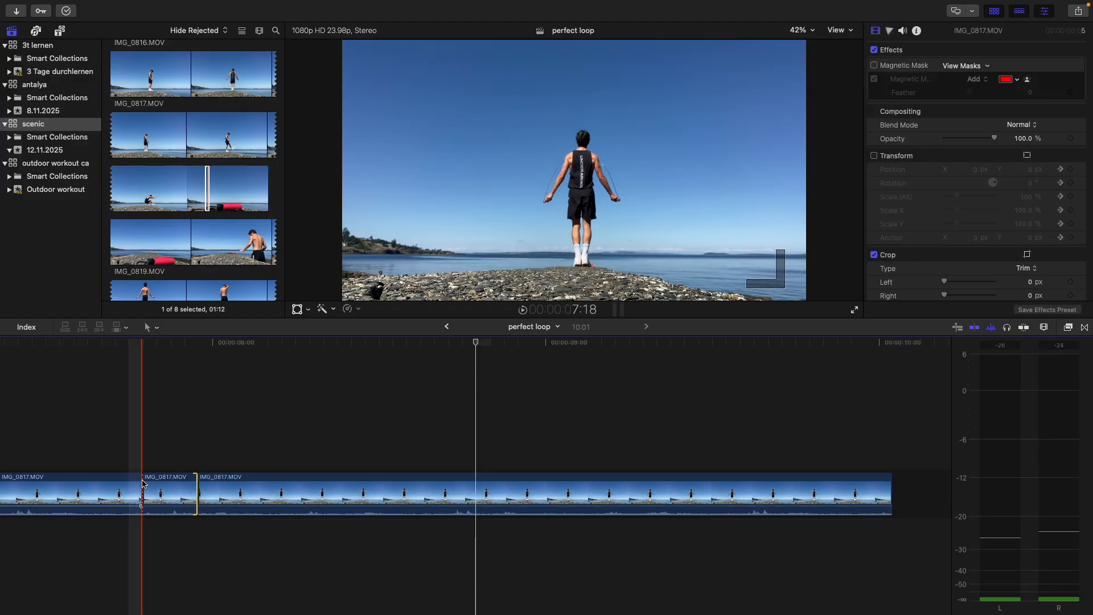
pyautogui.moveTo(141, 489); pyautogui.dragTo(195, 489)
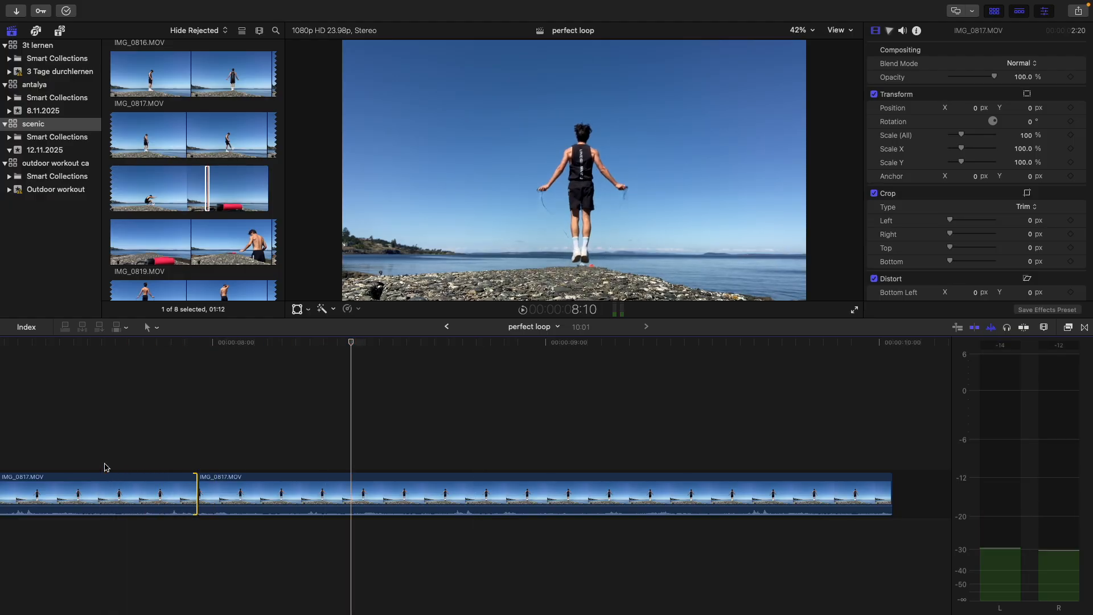
# - Combine the last two clips into a compound clip in the 12.11.2025 event and add a copy at the timeline's end
pyautogui.press('super+minus')
pyautogui.press('super+minus')
pyautogui.press('super+minus')
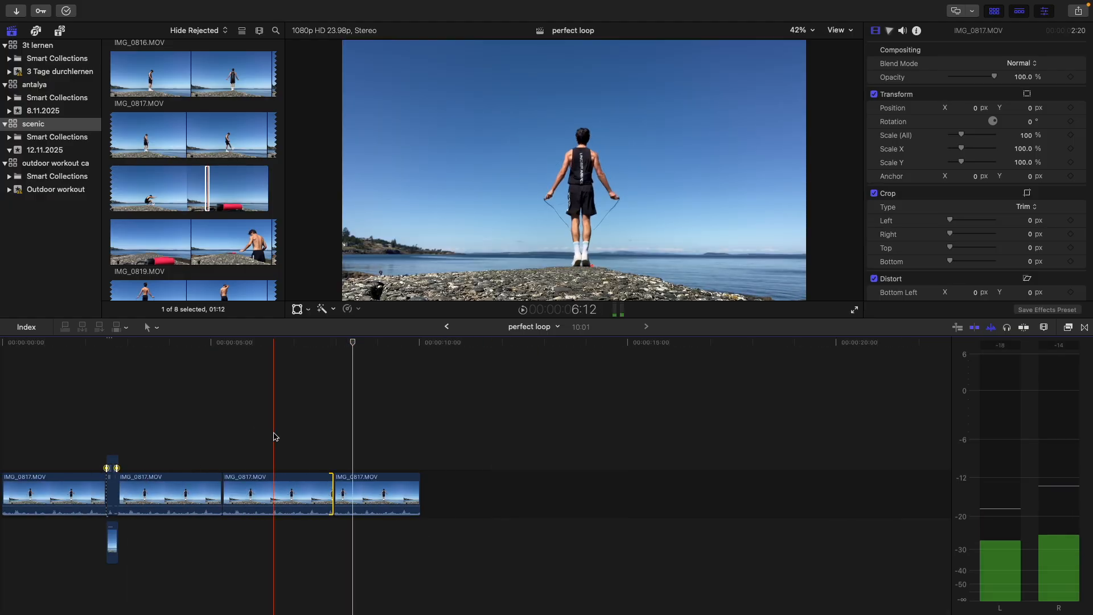
pyautogui.moveTo(280, 432); pyautogui.dragTo(373, 513)
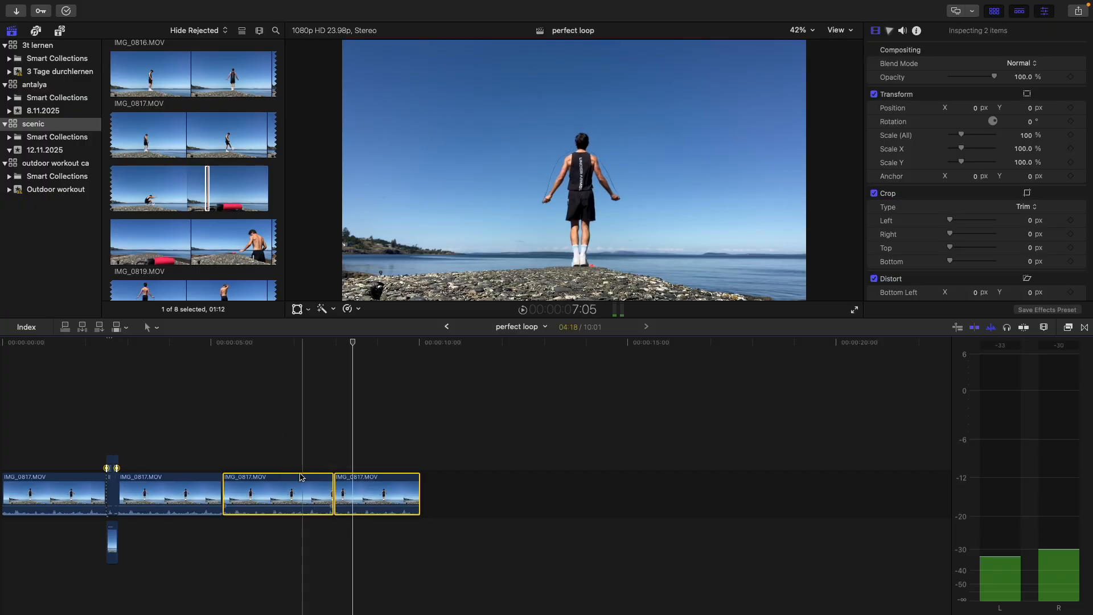
pyautogui.hotkey('alt', 'g')
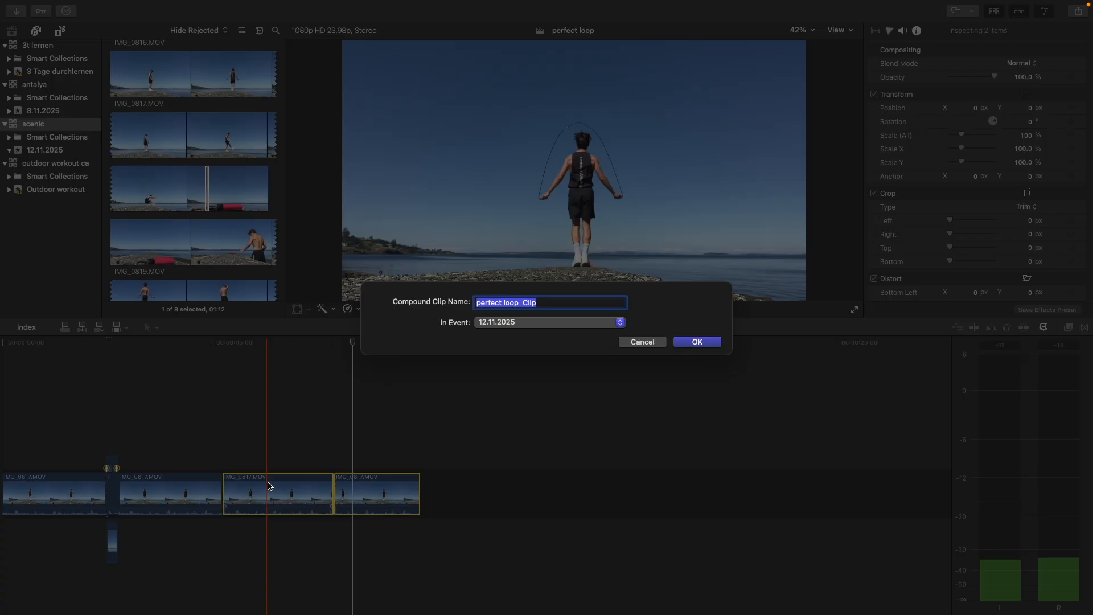
pyautogui.press('Return')
pyautogui.press('super+v')
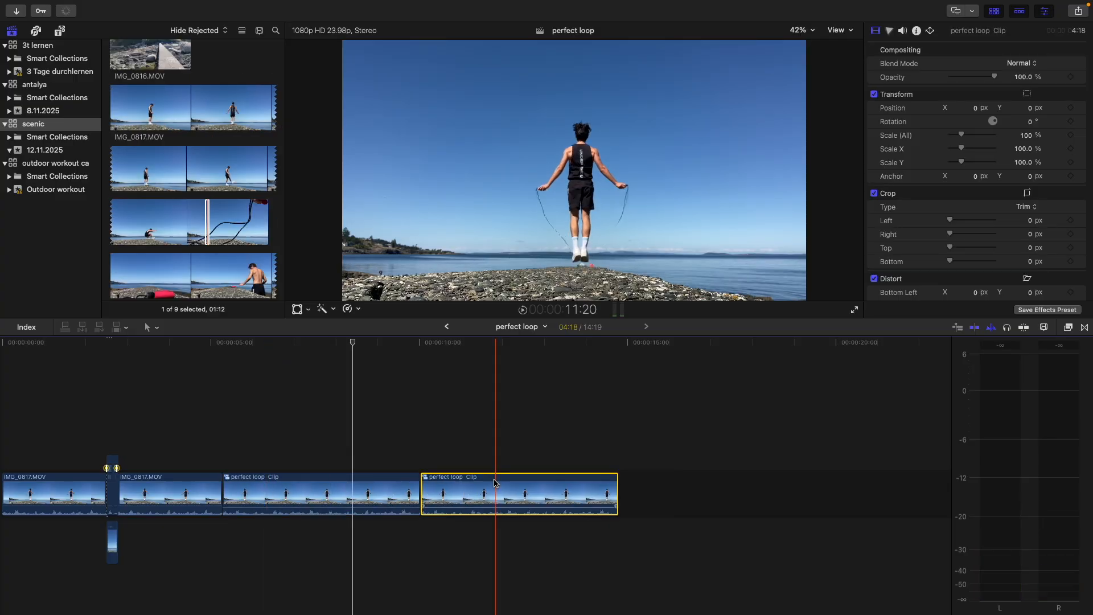
# - Play across the compound clip join, delete the final compound clip, and break the remaining one apart into its component clips
pyautogui.press('space')
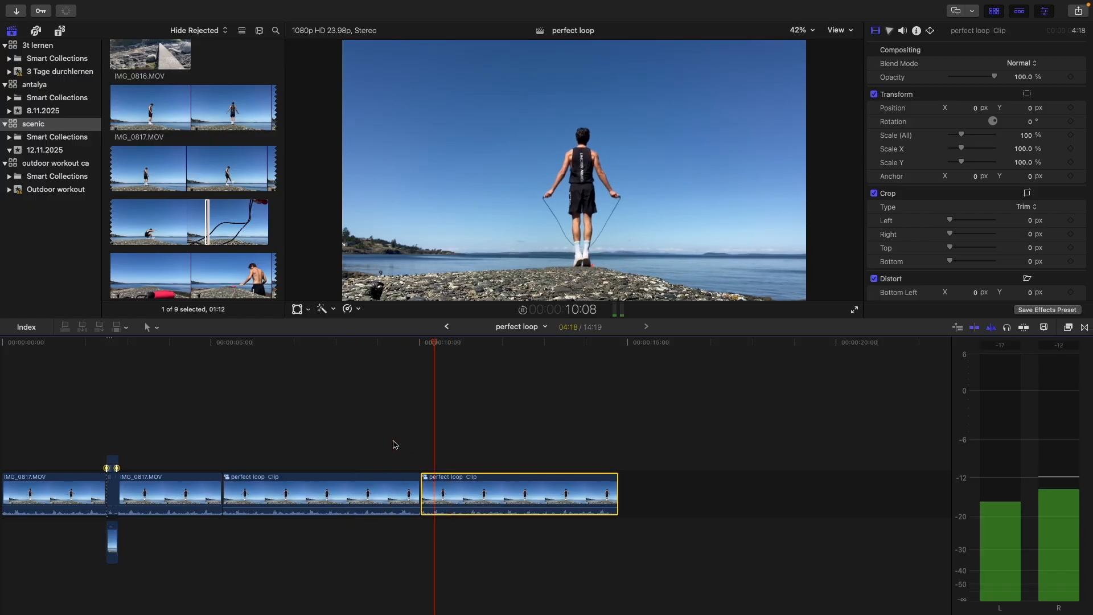
pyautogui.click(523, 455)
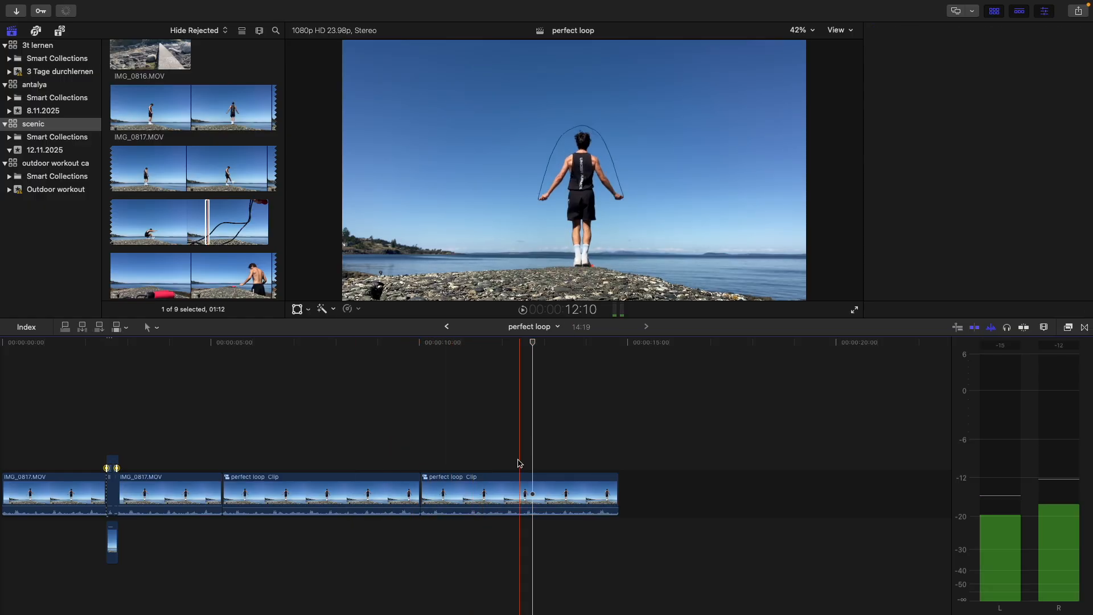
pyautogui.click(351, 494)
pyautogui.click(447, 494)
pyautogui.press('Delete')
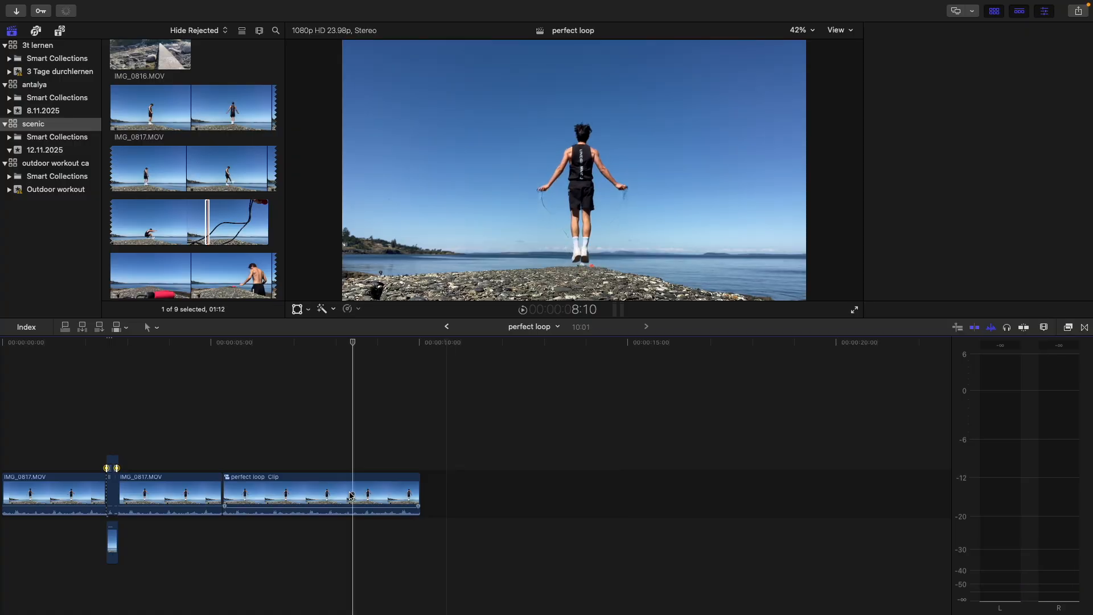
pyautogui.press('super+shift+g')
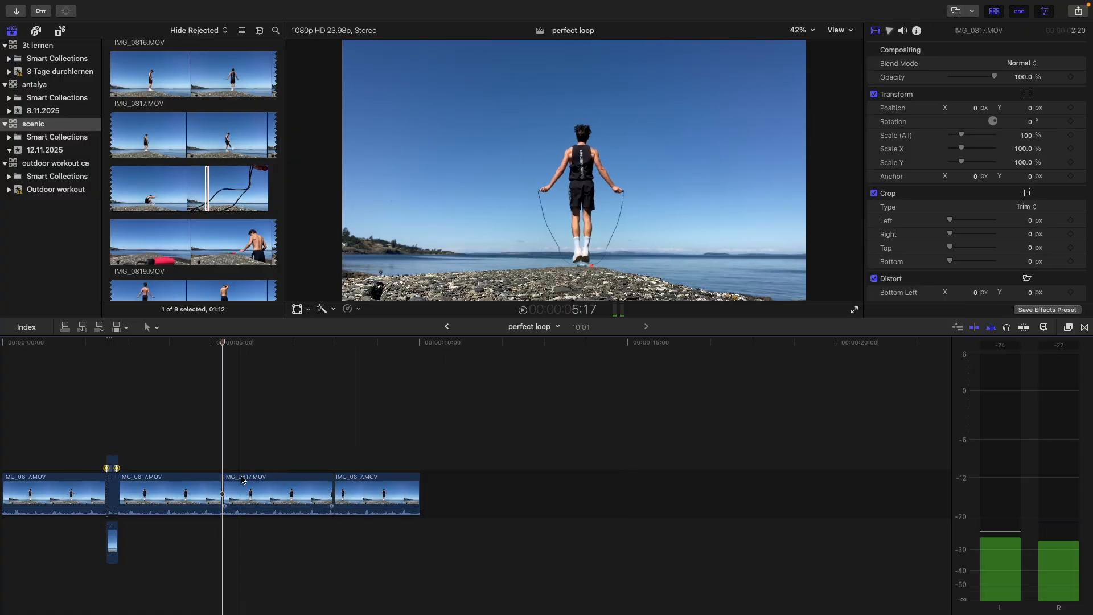
# - Copy the last two IMG_0817 clips and create a project named "actualy perfect loop" in the 12.11.2025 event
pyautogui.moveTo(223, 424); pyautogui.dragTo(2, 563)
pyautogui.moveTo(278, 419); pyautogui.dragTo(362, 462)
pyautogui.scroll(5, 203, 134)
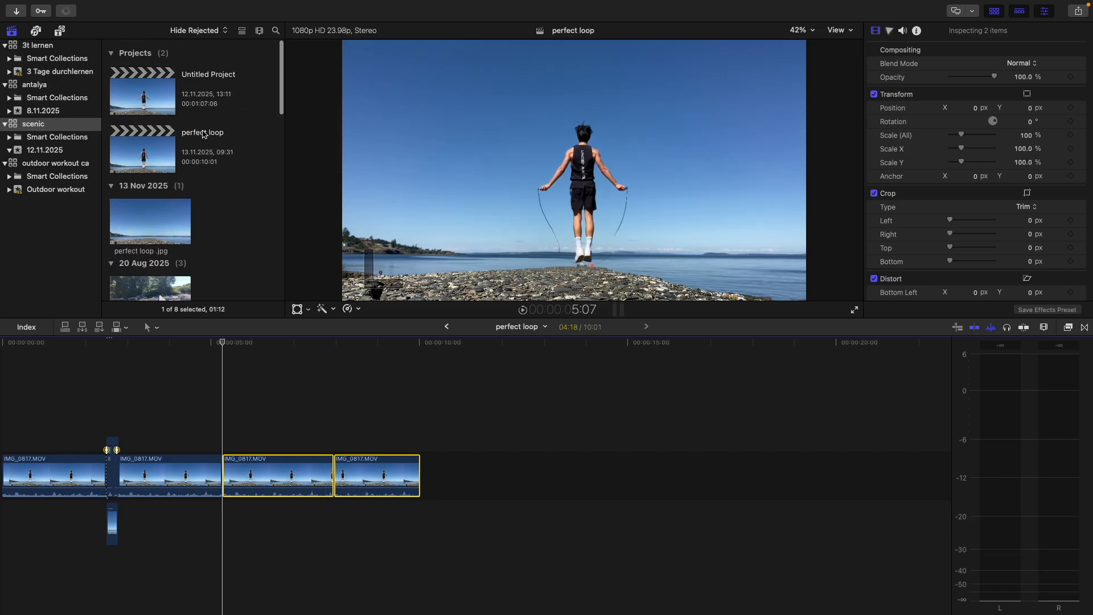
pyautogui.click(164, 135)
pyautogui.press('super+n')
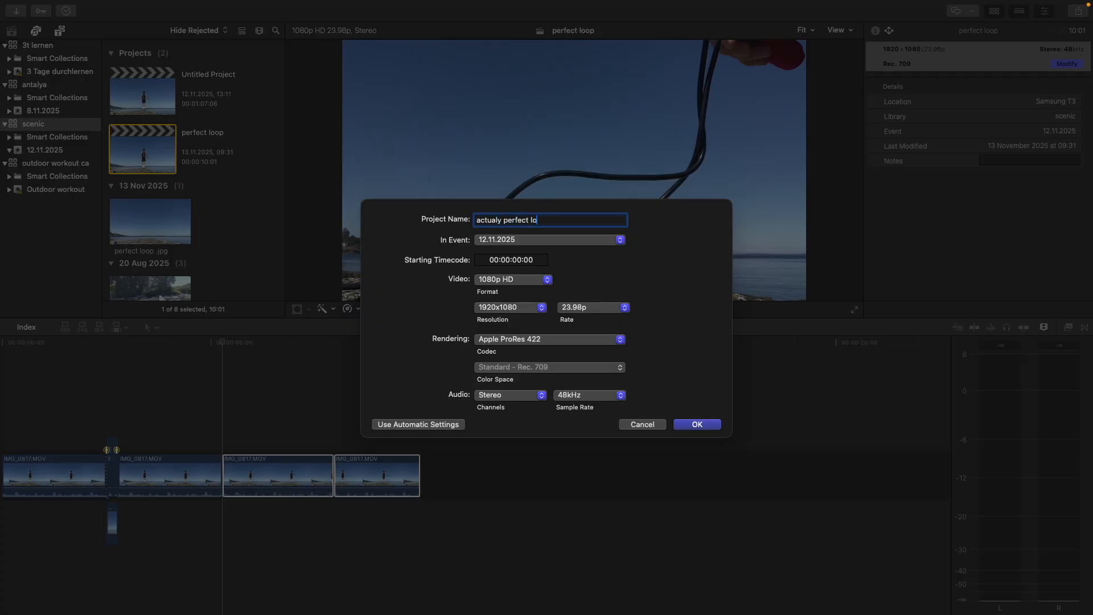
pyautogui.press('Return')
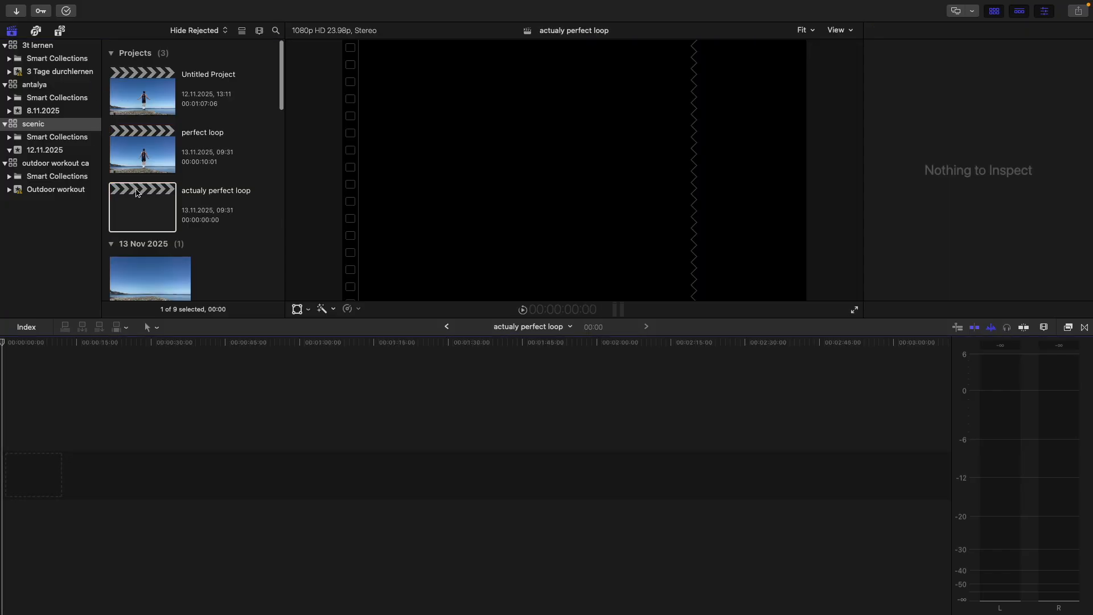
# - Paste the two copied clips into the new project and delete the empty gap in front of them
pyautogui.press('super+v')
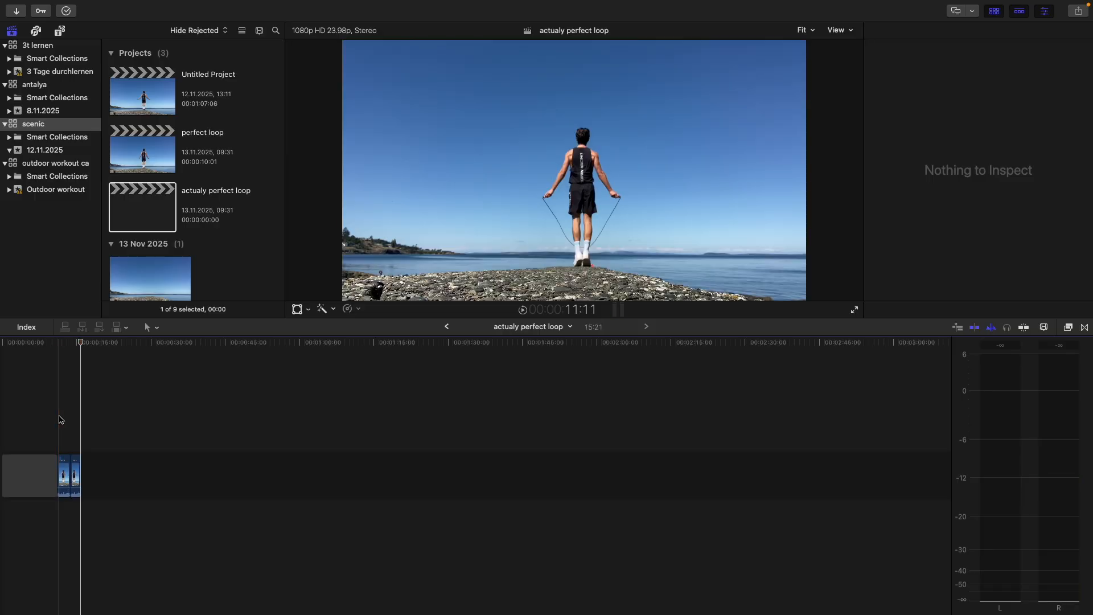
pyautogui.press('Delete')
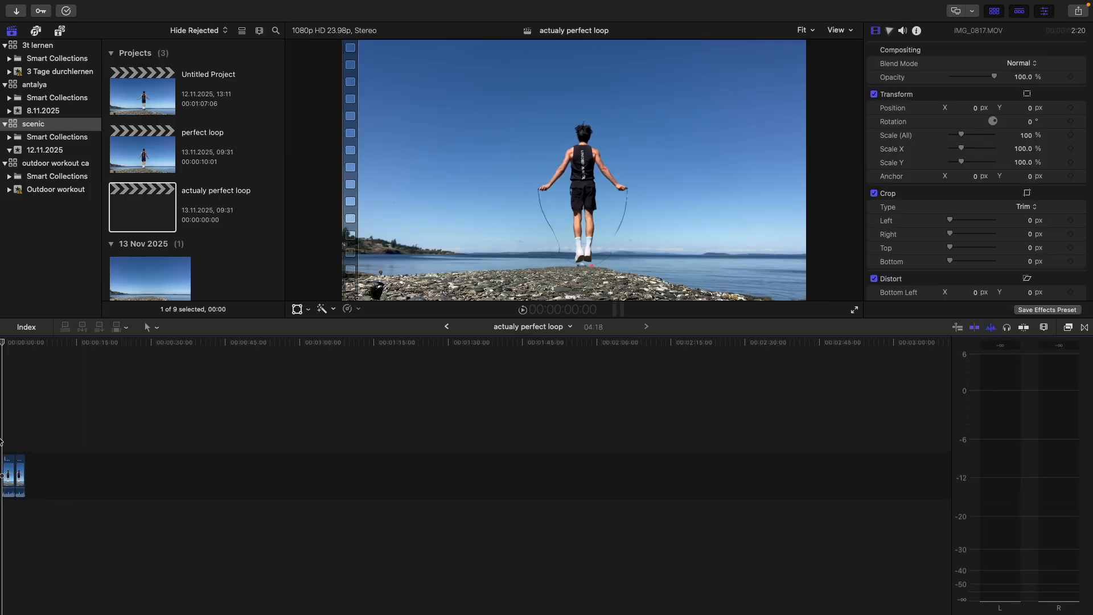
pyautogui.moveTo(12, 447); pyautogui.dragTo(5, 449)
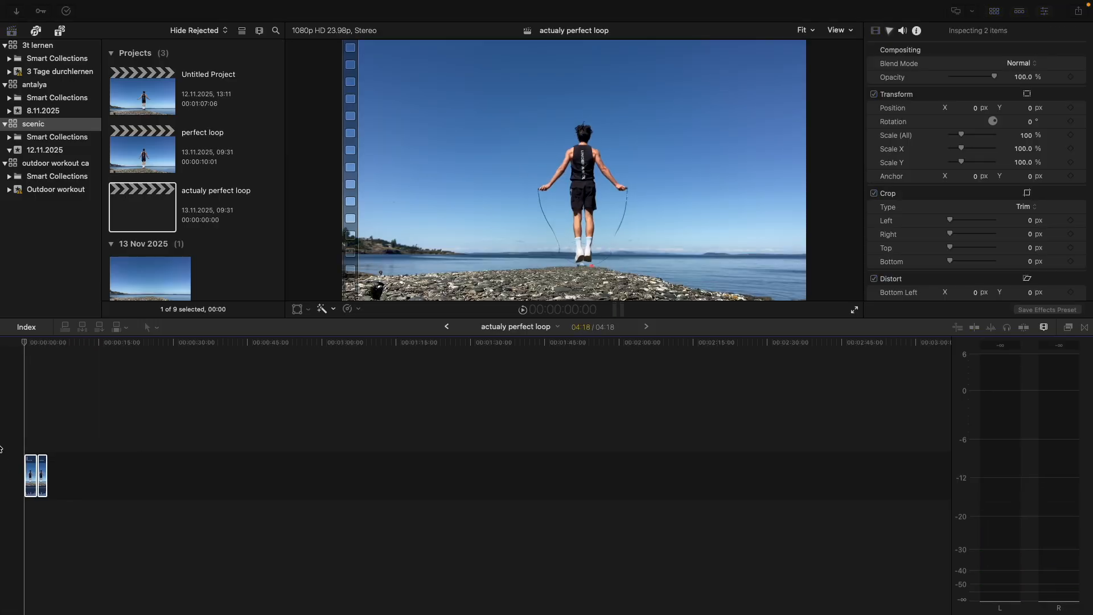
pyautogui.click(127, 484)
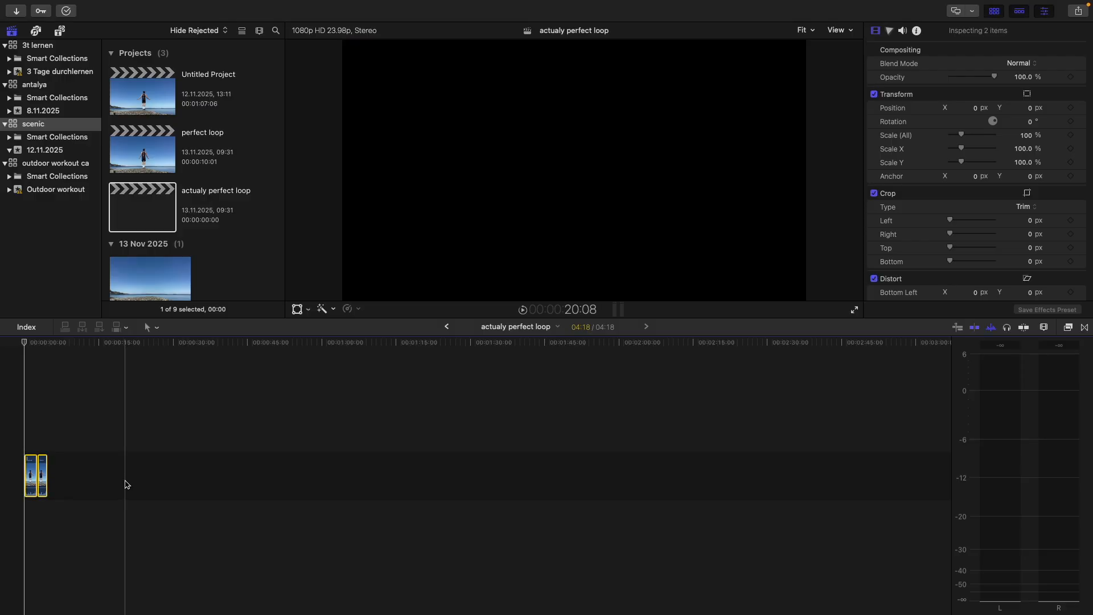
pyautogui.click(103, 485)
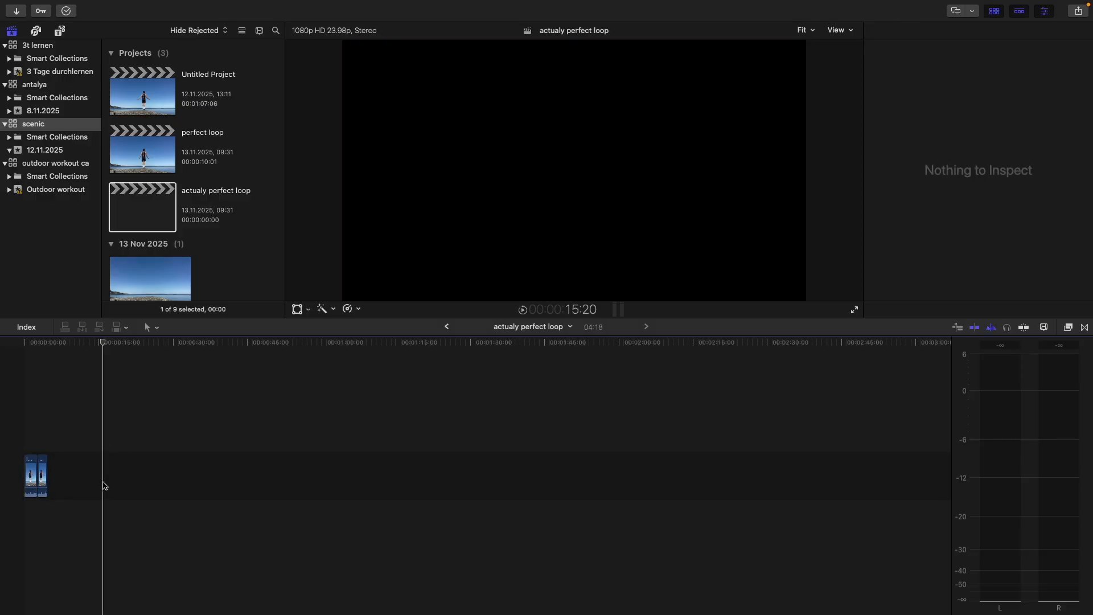
# - Fit the two clips in the timeline and play across their cut to check the jumper's motion
pyautogui.press('super+equal')
pyautogui.press('super+equal')
pyautogui.press('super+equal')
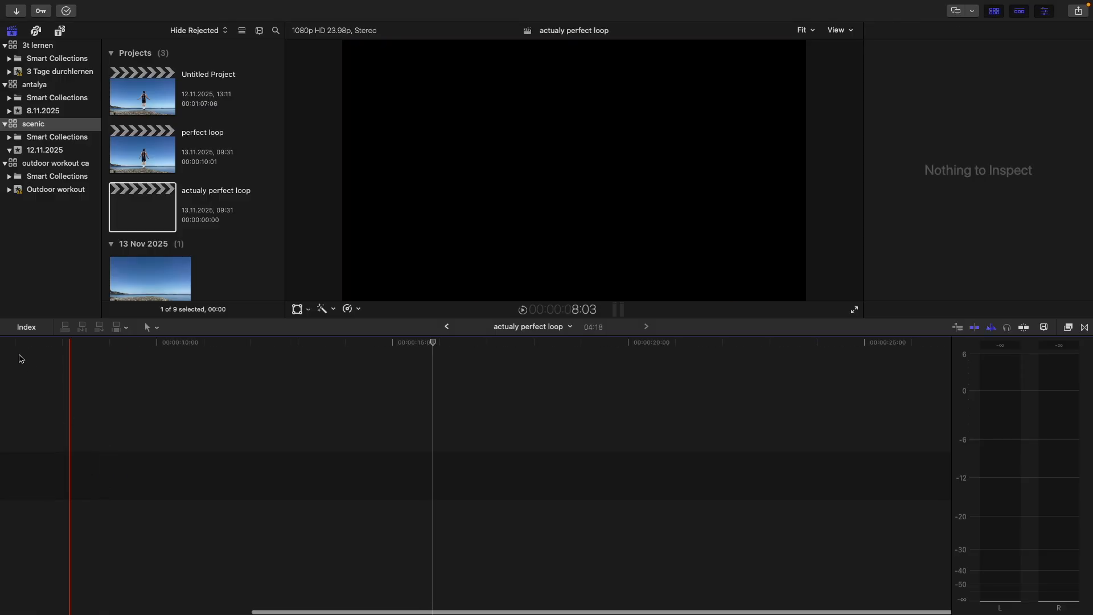
pyautogui.hotkey('shift', 'z')
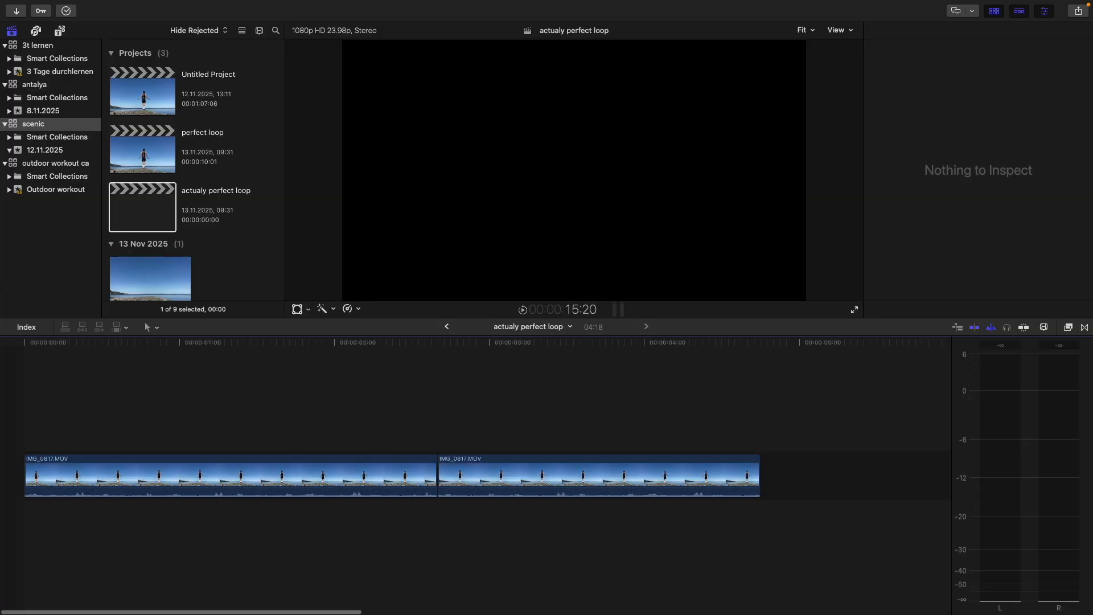
pyautogui.press('space')
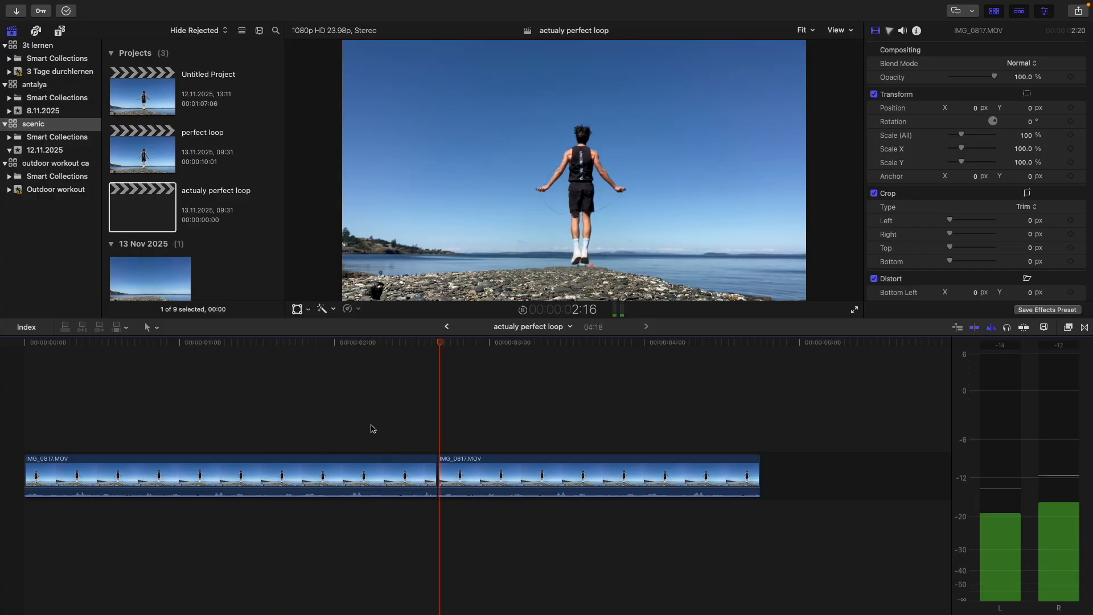
pyautogui.click(317, 407)
pyautogui.click(318, 408)
pyautogui.click(279, 396)
pyautogui.click(124, 384)
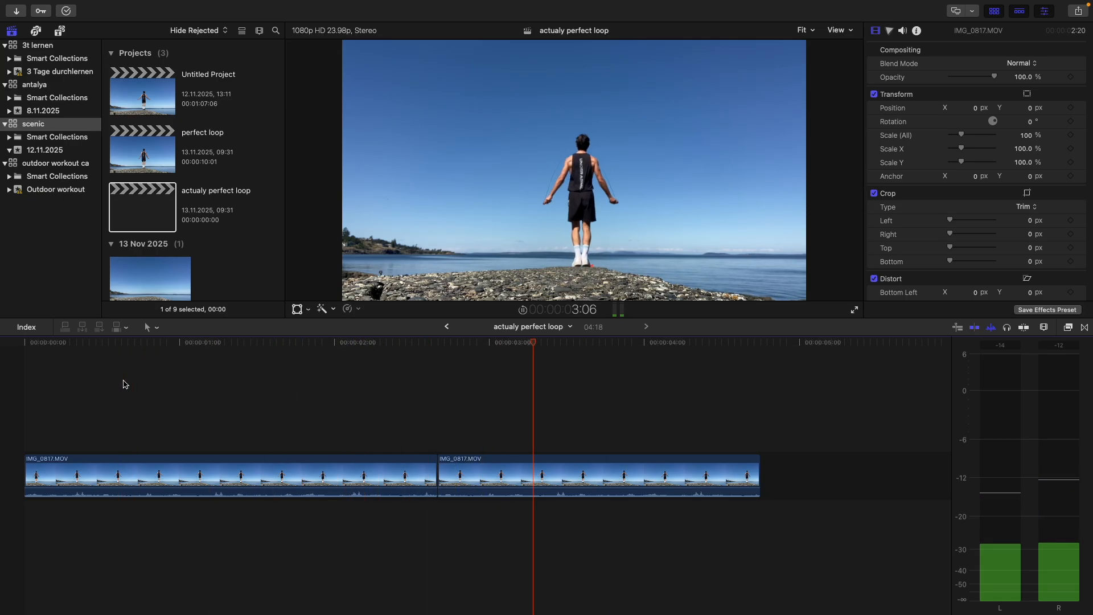
pyautogui.press('space')
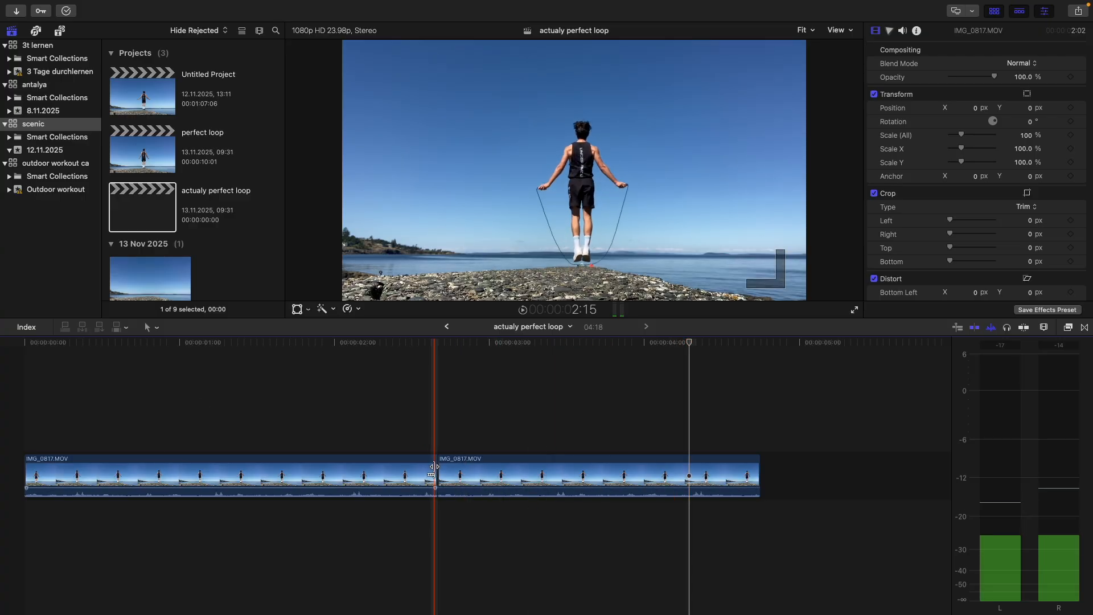
# - Trim the start of the first clip to leave the project 4:04 long, beginning with the rope above the jumper's head
pyautogui.click(469, 476)
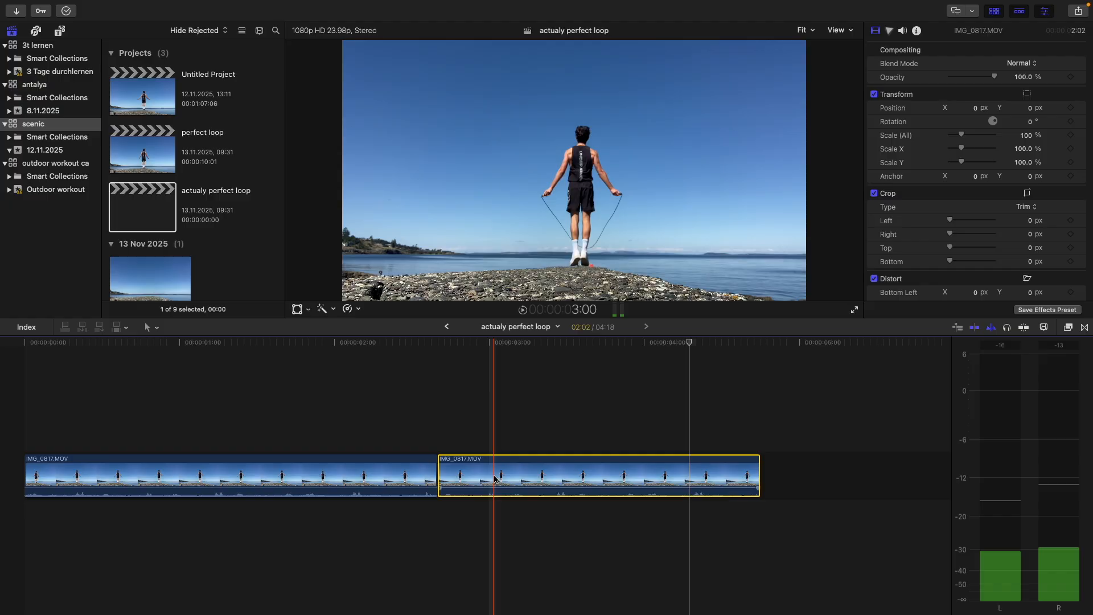
pyautogui.click(388, 474)
pyautogui.moveTo(26, 464); pyautogui.dragTo(106, 456)
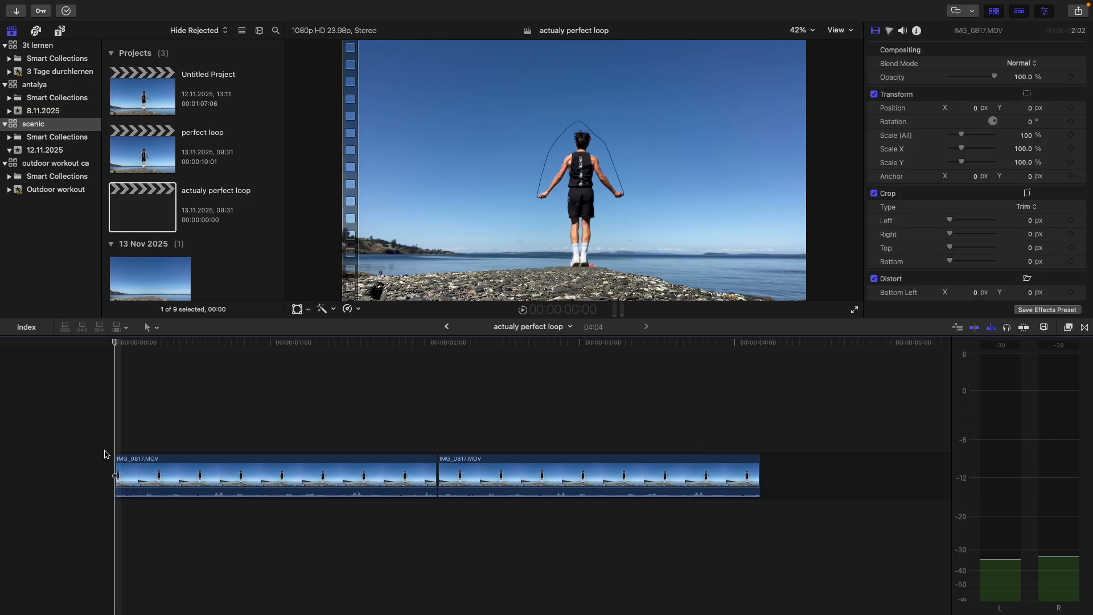
# - Try appending a copy of both clips at the timeline's end, play the repeated loop, and remove the copy
pyautogui.click(185, 475)
pyautogui.moveTo(324, 434); pyautogui.dragTo(797, 473)
pyautogui.press('space')
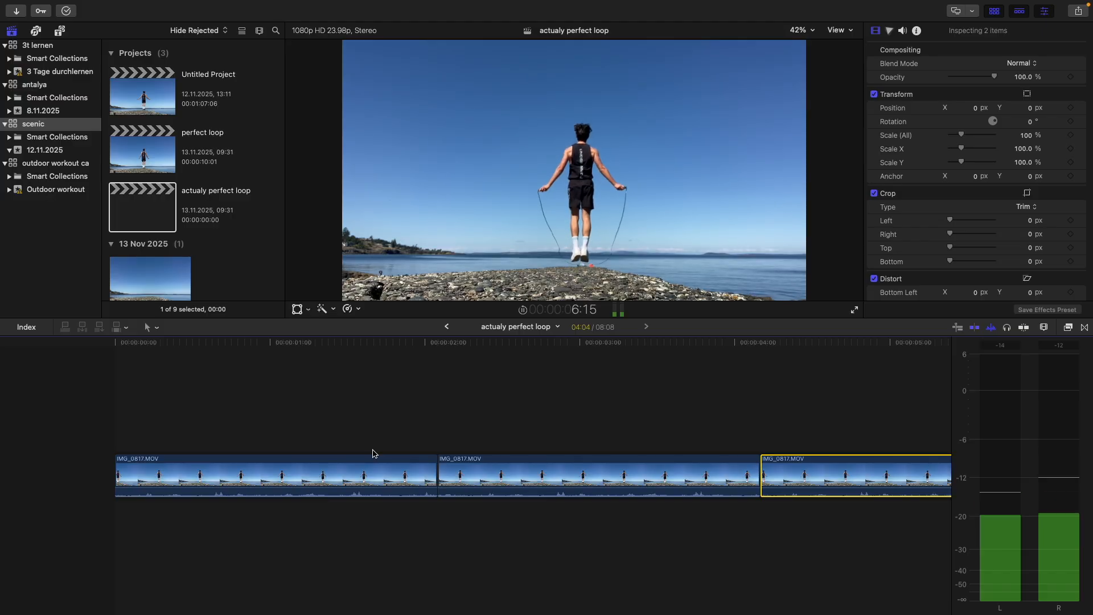
pyautogui.press('space')
pyautogui.moveTo(348, 426); pyautogui.dragTo(235, 502)
pyautogui.press('BackSpace')
pyautogui.hotkey('shift', 'z')
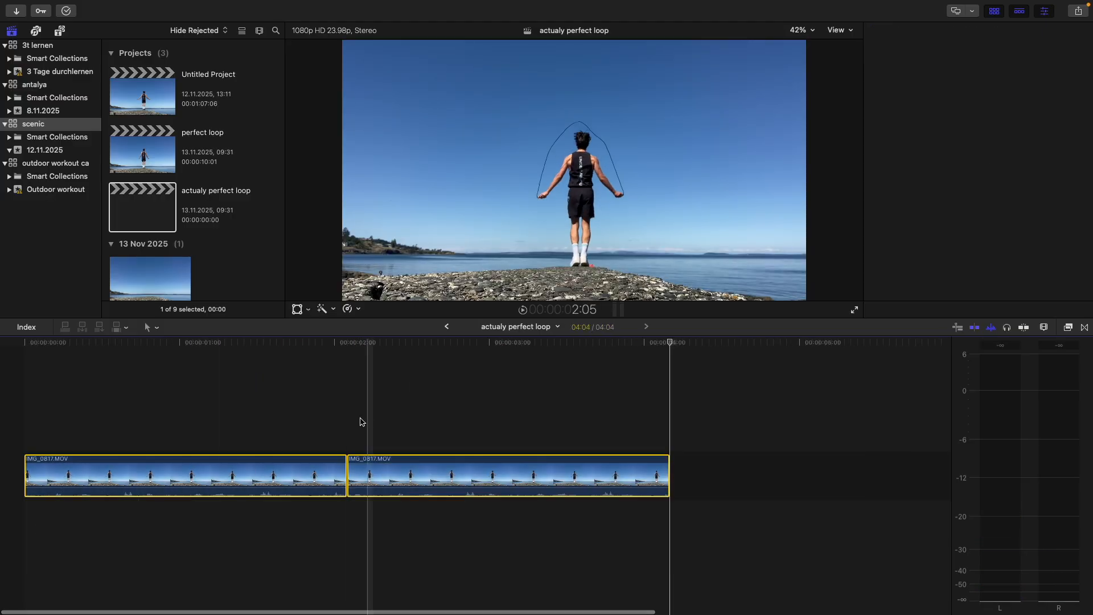
pyautogui.press('super+a')
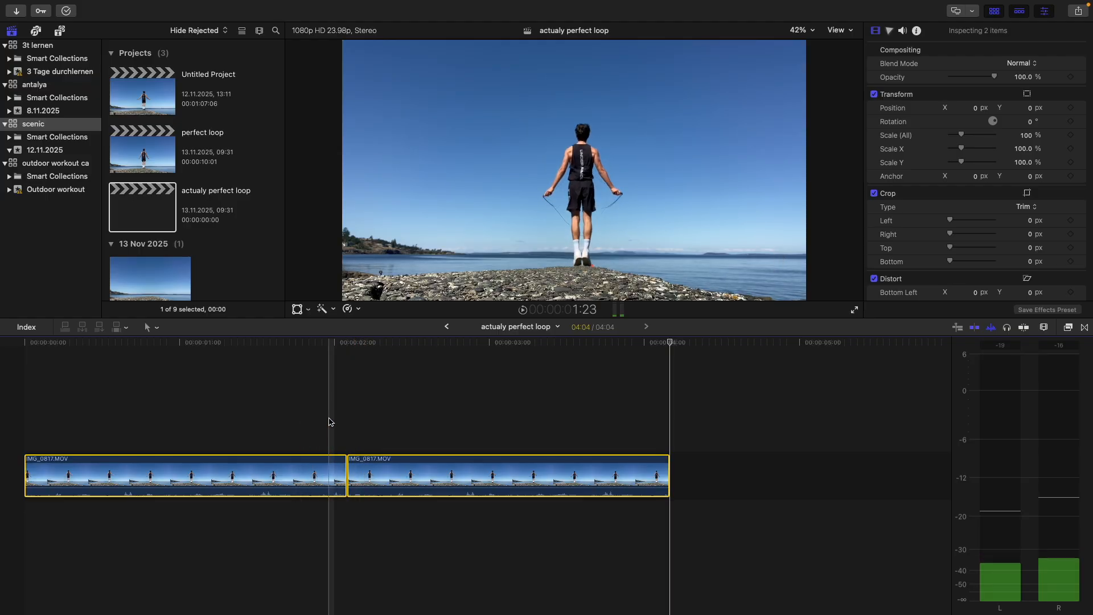
# - Examine the frames on both sides of the cut and compare the jumper's position
pyautogui.click(336, 429)
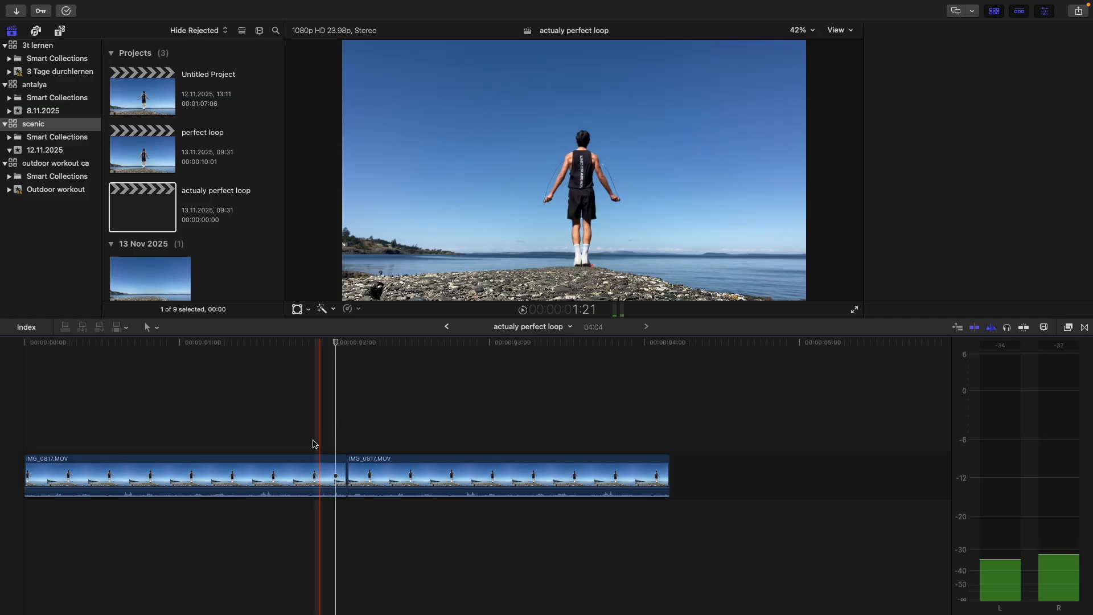
pyautogui.press('super+4')
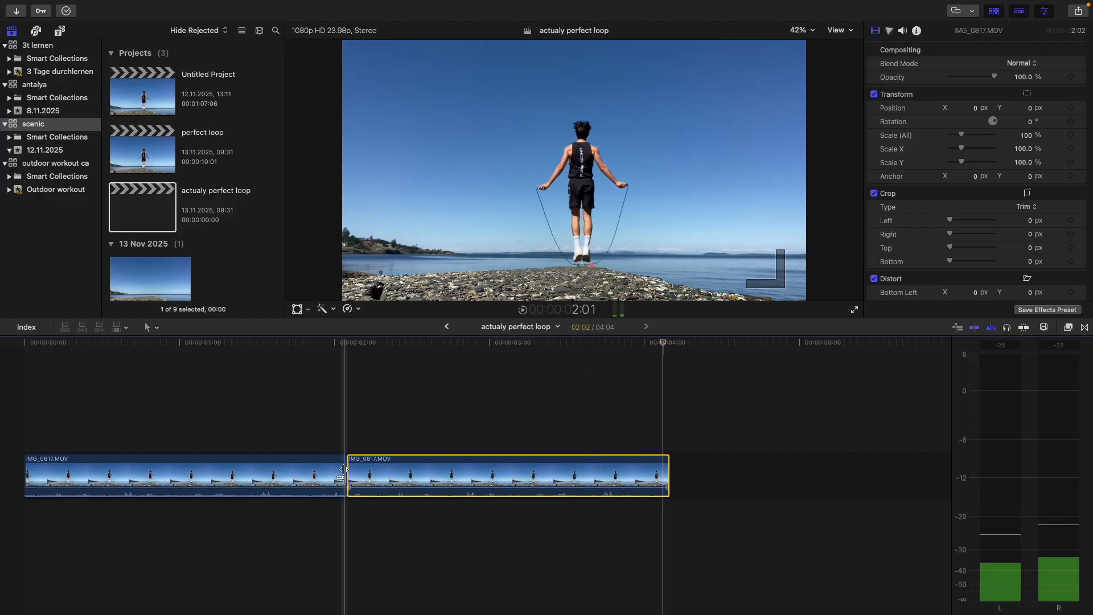
pyautogui.click(259, 460)
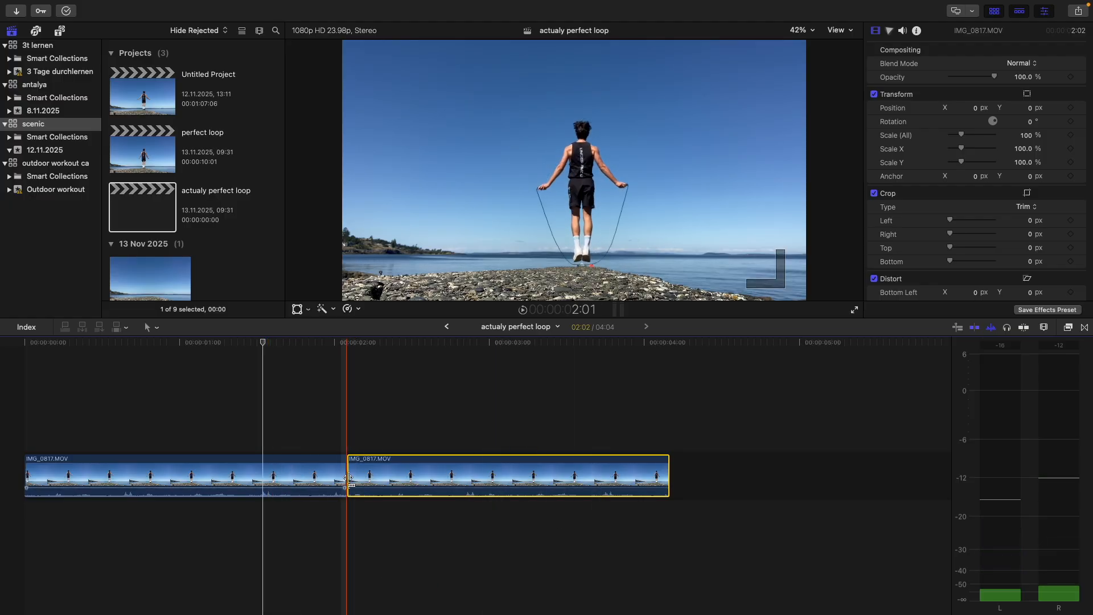
# - Extend the end of the last clip to a 3:19 duration and the start of the first clip to 4:17
pyautogui.moveTo(663, 478); pyautogui.dragTo(700, 475)
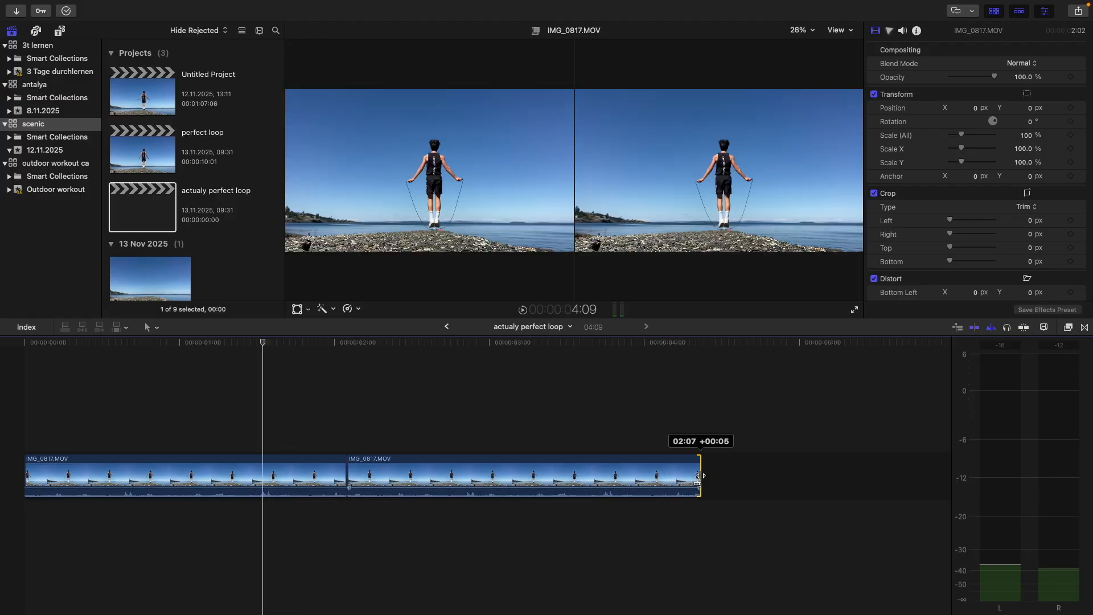
pyautogui.moveTo(780, 480); pyautogui.dragTo(811, 474)
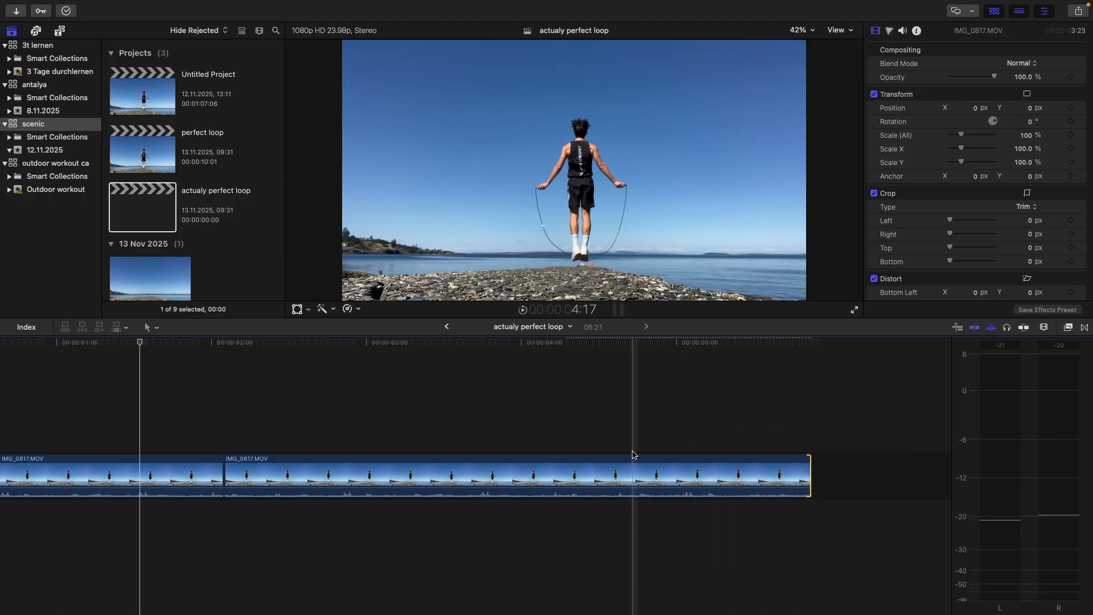
pyautogui.click(632, 454)
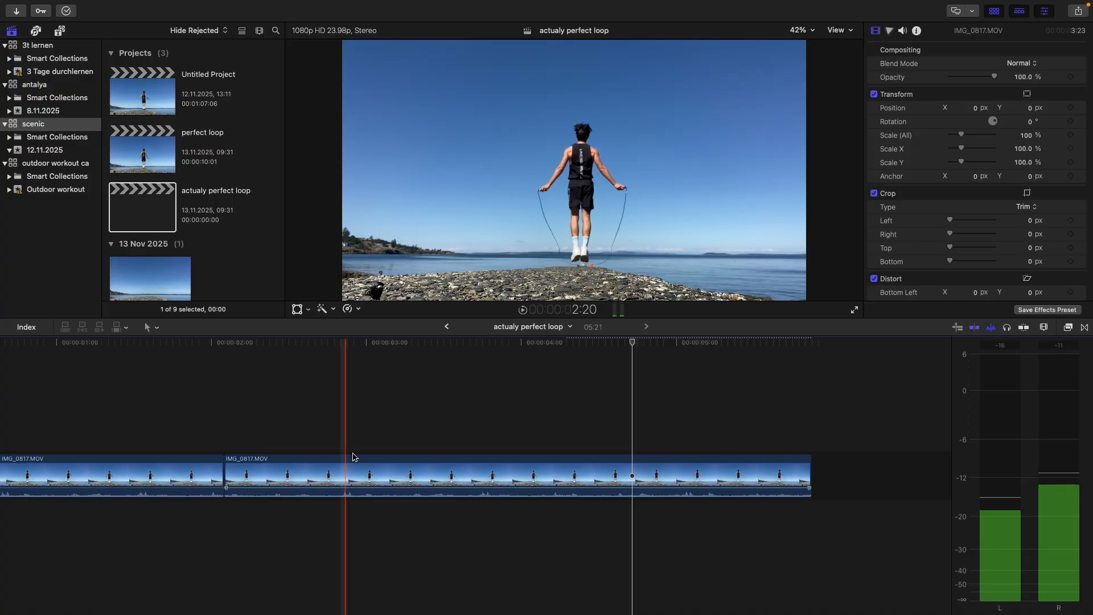
pyautogui.hscroll(-5, 454, 434)
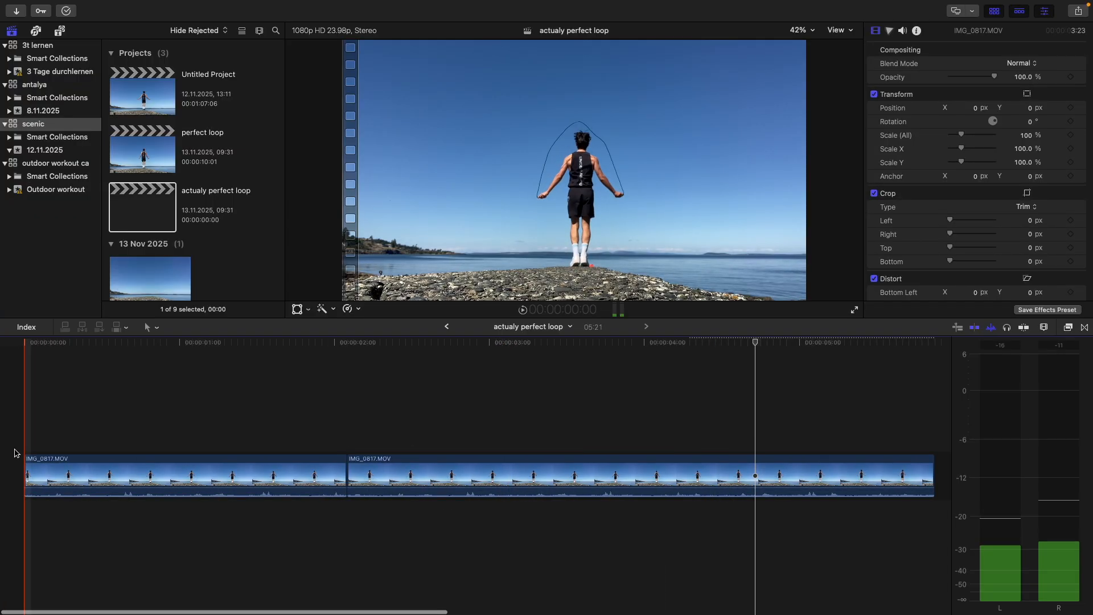
pyautogui.moveTo(27, 462); pyautogui.dragTo(5, 470)
pyautogui.hscroll(3, 529, 537)
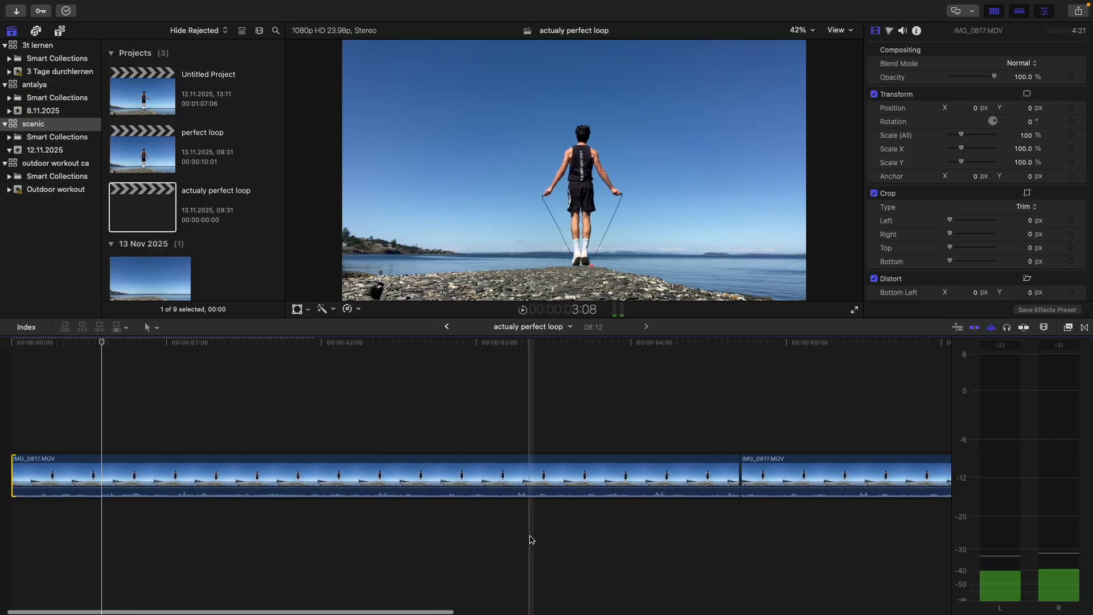
pyautogui.hscroll(4, 672, 535)
# - Reveal the source ranges of the second and first timeline clips in the browser and compare where they lie in IMG_0817.MOV
pyautogui.click(659, 473)
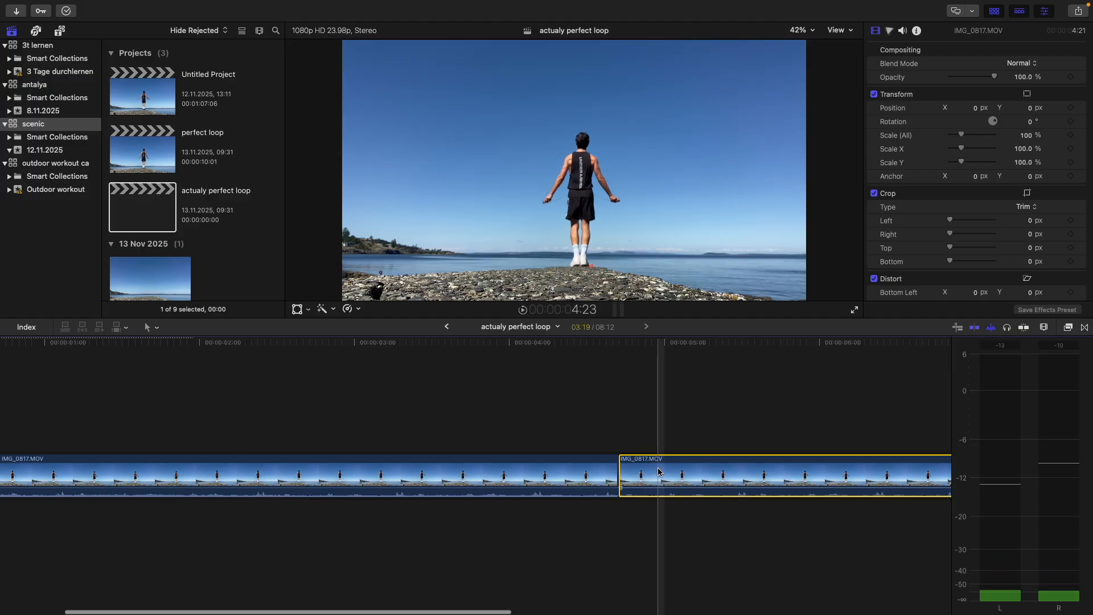
pyautogui.rightClick(659, 473)
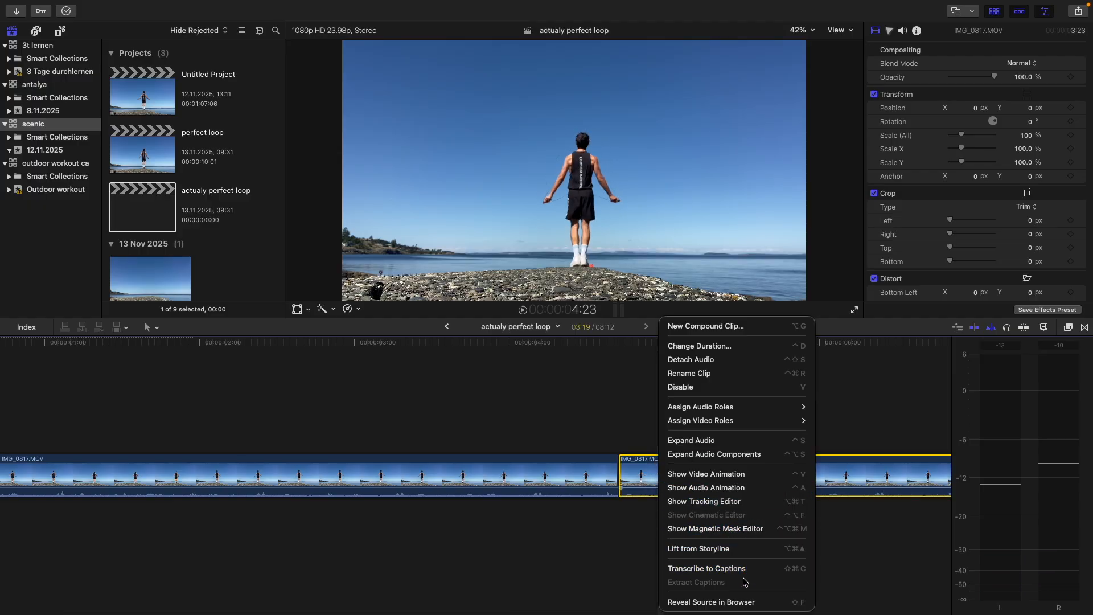
pyautogui.click(748, 603)
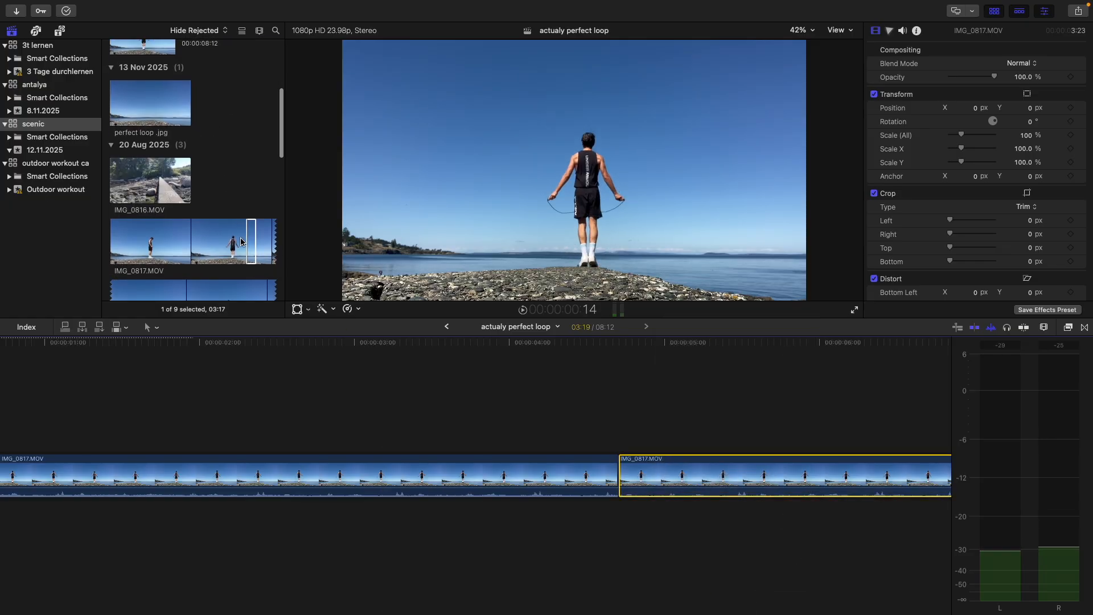
pyautogui.click(410, 472)
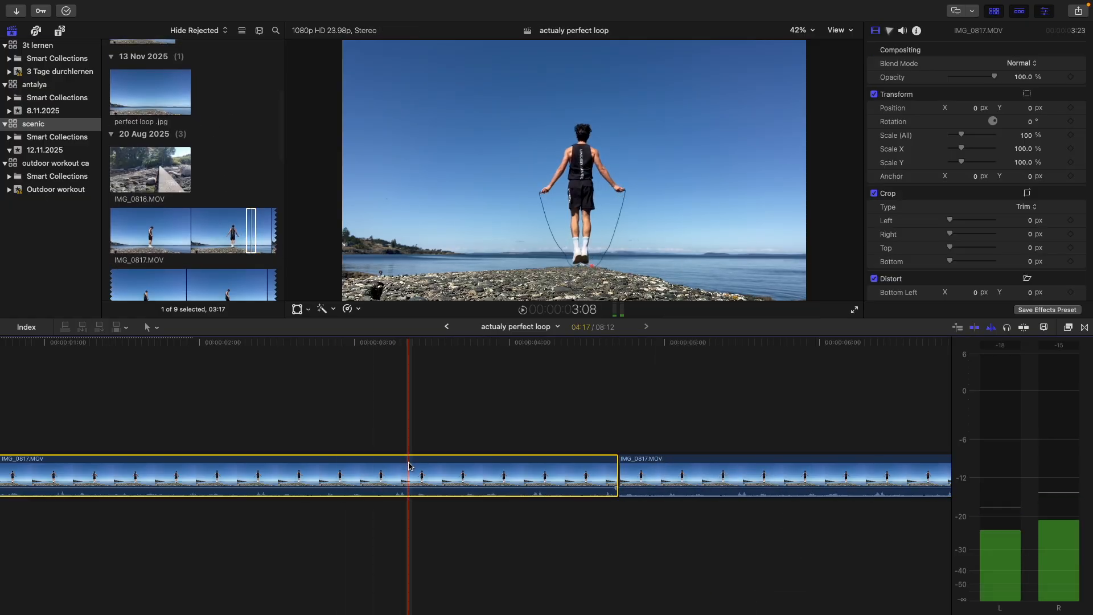
pyautogui.rightClick(410, 472)
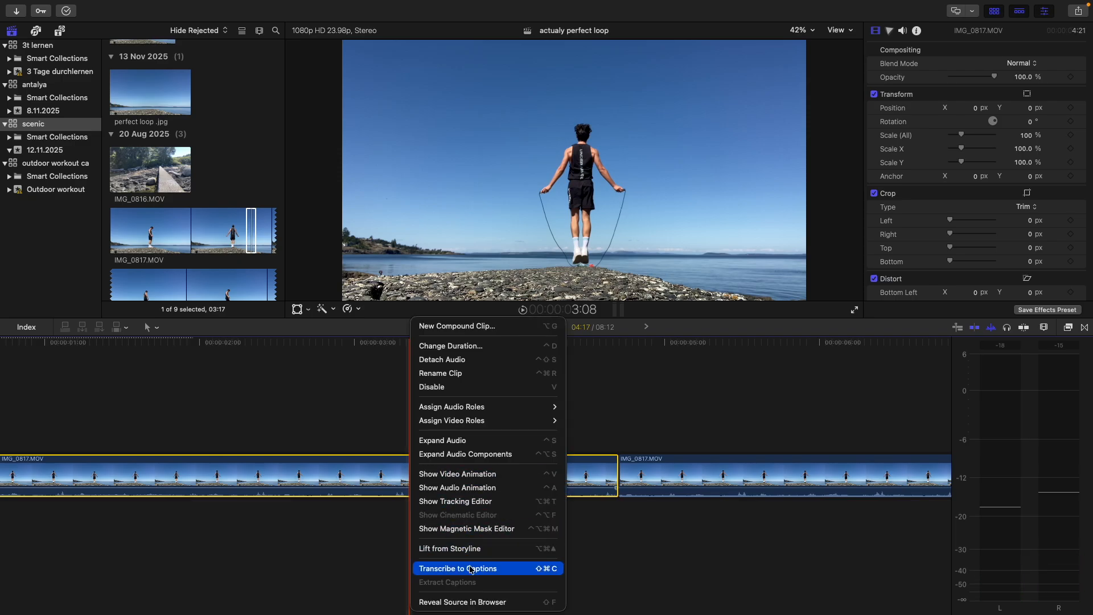
pyautogui.click(485, 603)
pyautogui.click(484, 602)
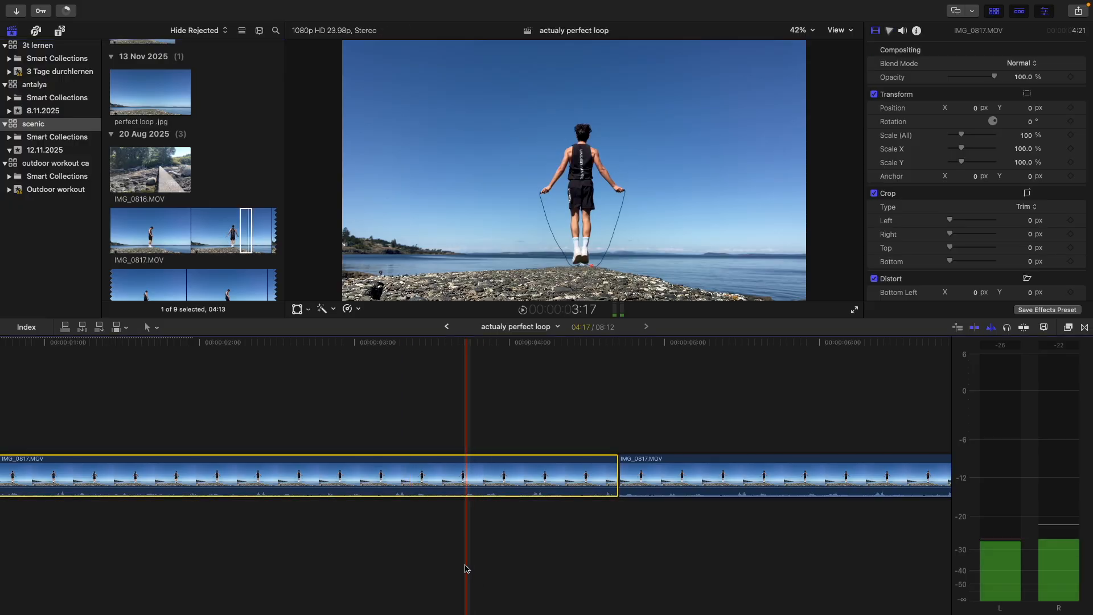
pyautogui.click(244, 234)
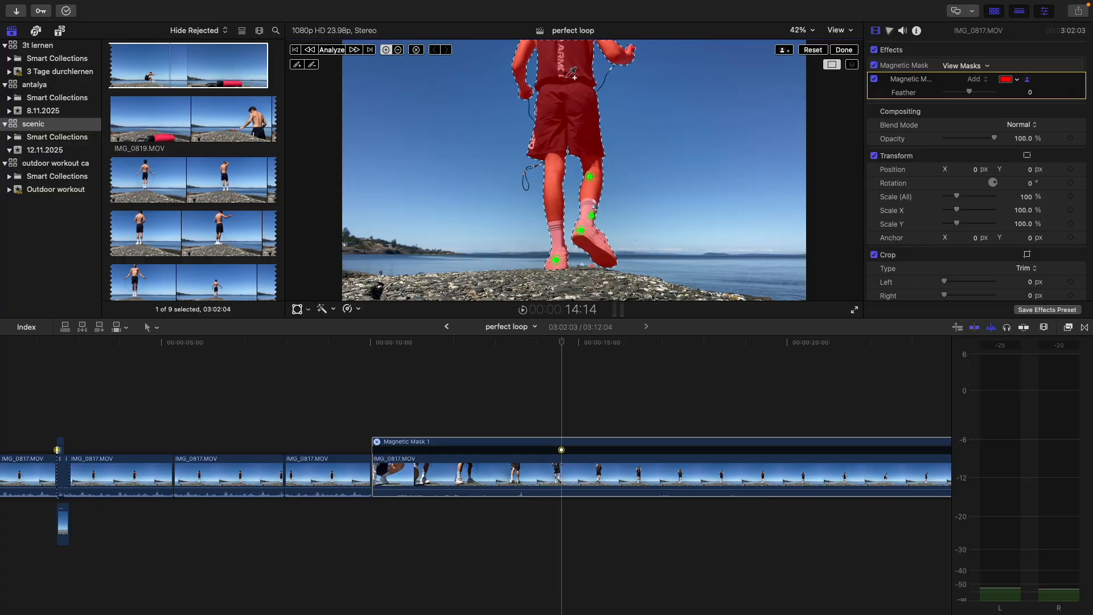
# - Analyze the jumper's magnetic mask across the long IMG_0817.MOV clip, keeping the masks inverted, and exit mask editing
pyautogui.click(333, 50)
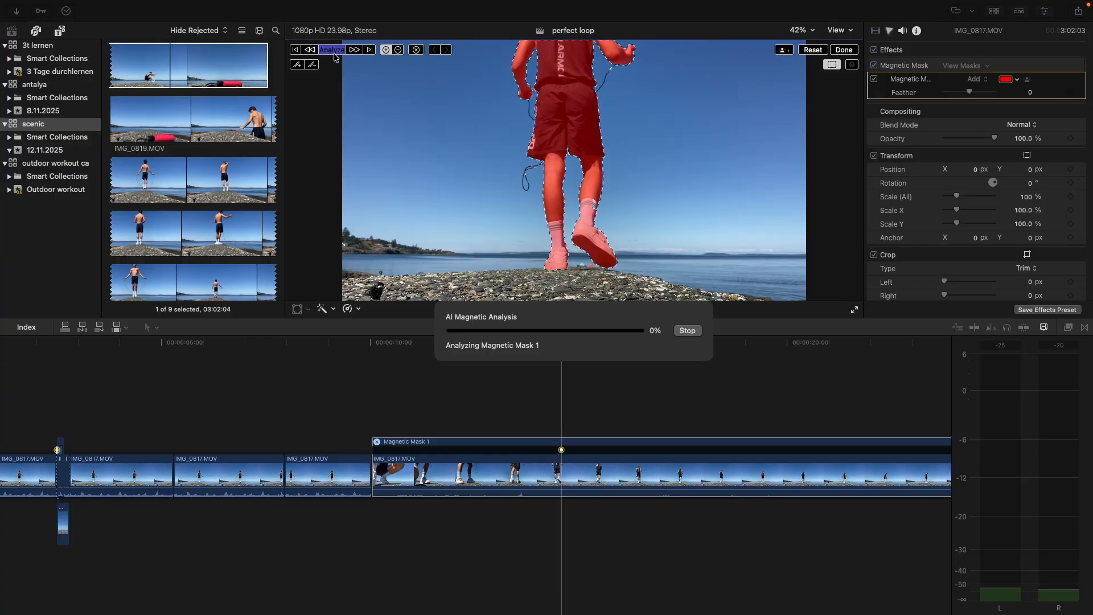
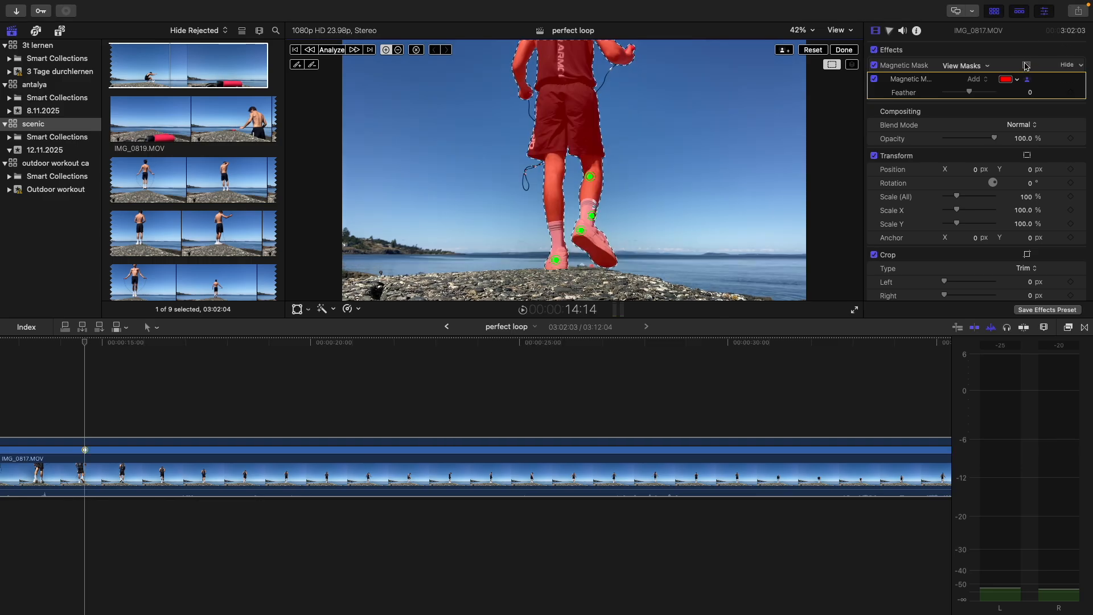
pyautogui.click(1025, 67)
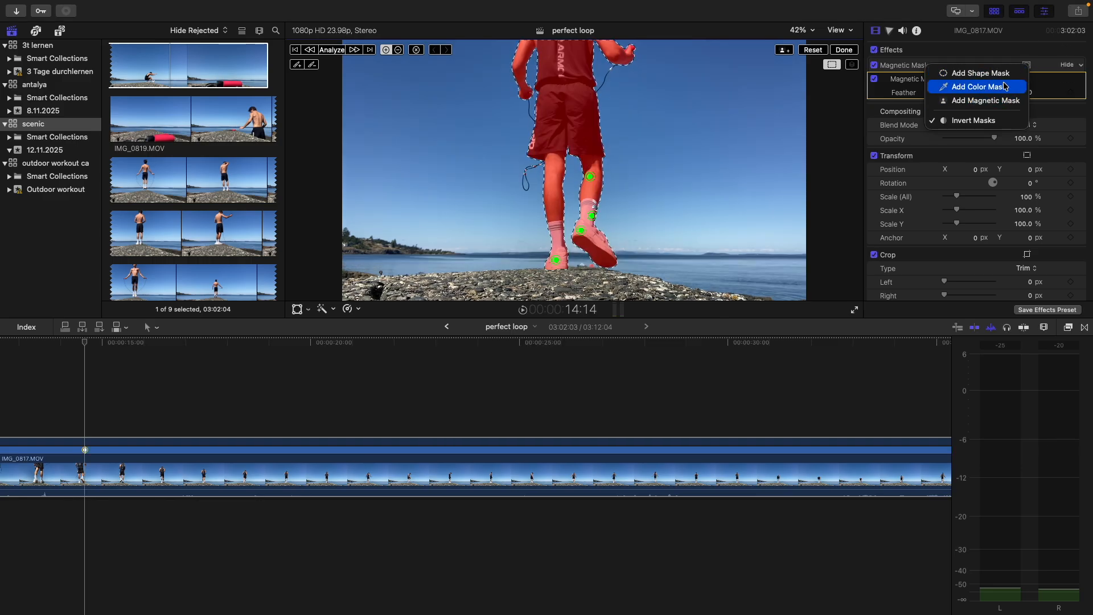
pyautogui.click(1009, 120)
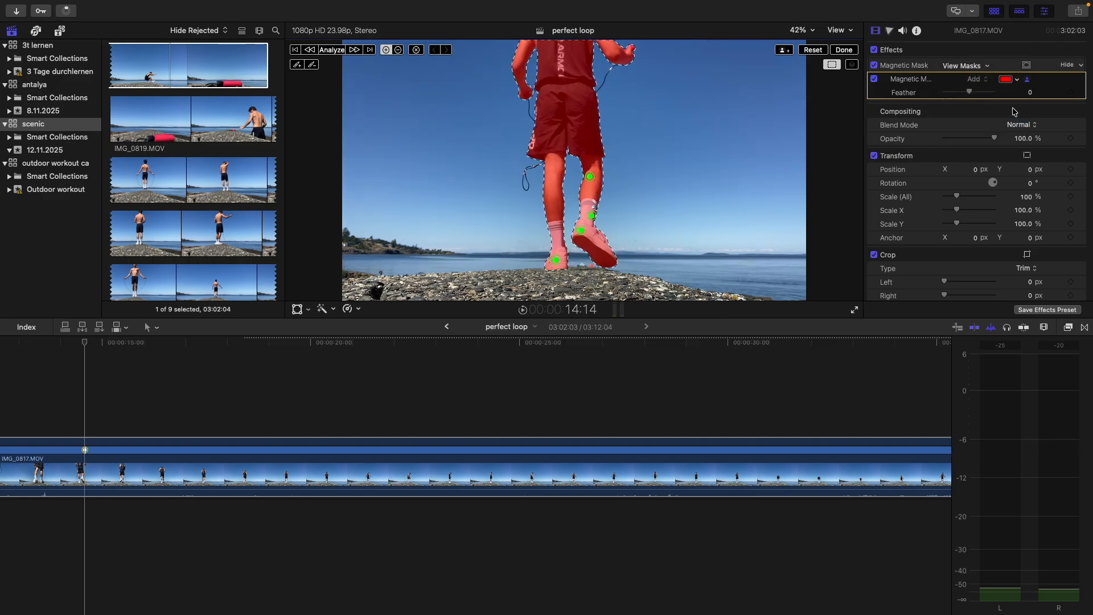
pyautogui.click(1028, 82)
pyautogui.click(1029, 82)
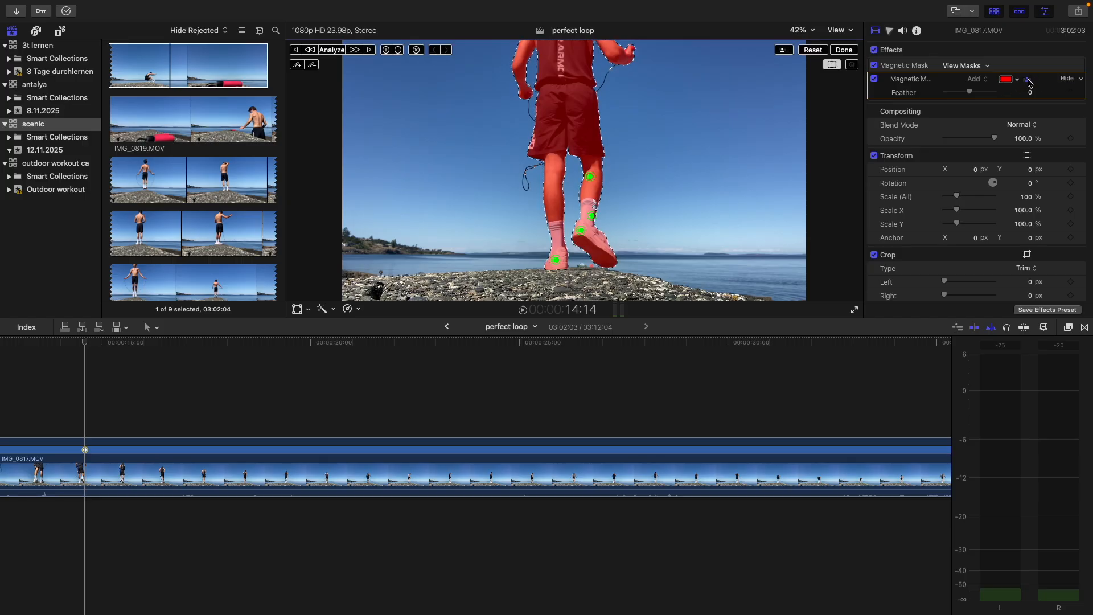
pyautogui.click(1024, 82)
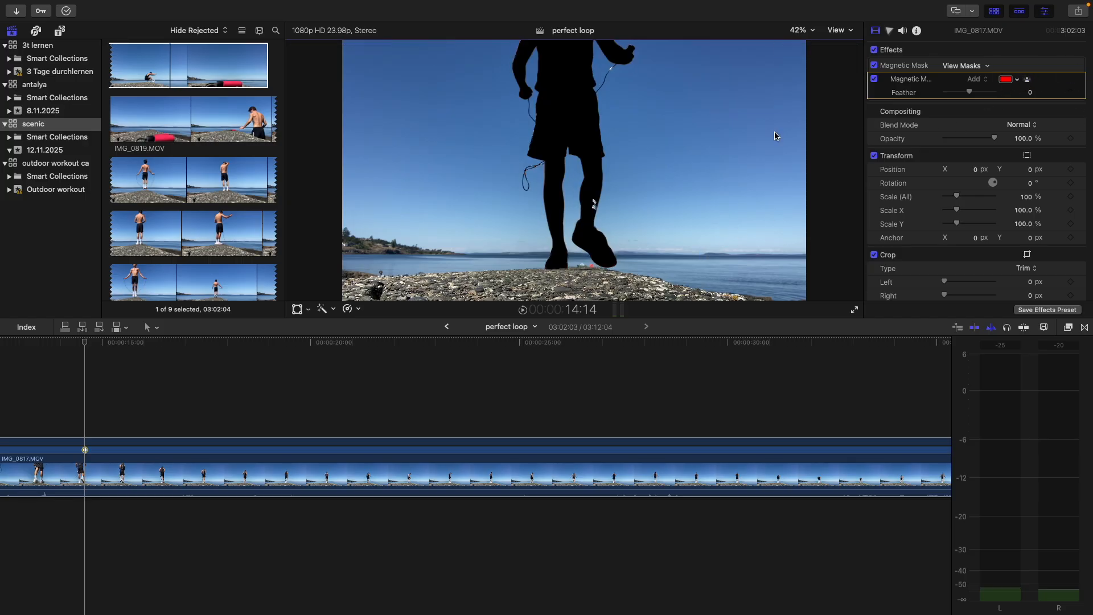
# - Play the masked long clip from shortly after its start to check how well the mask follows the person
pyautogui.hscroll(-10, 88, 348)
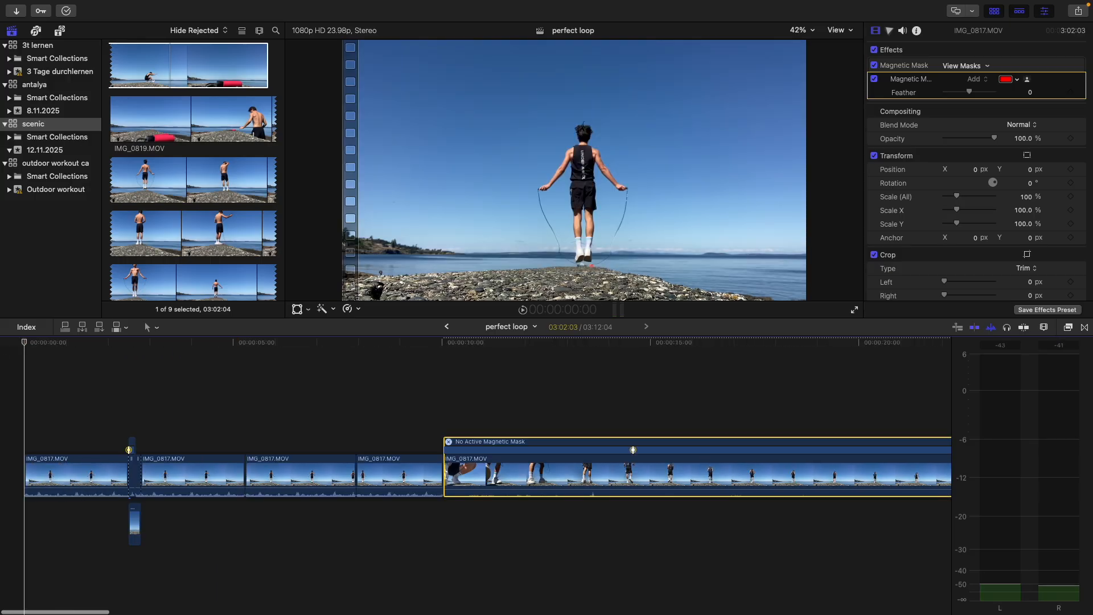
pyautogui.click(486, 377)
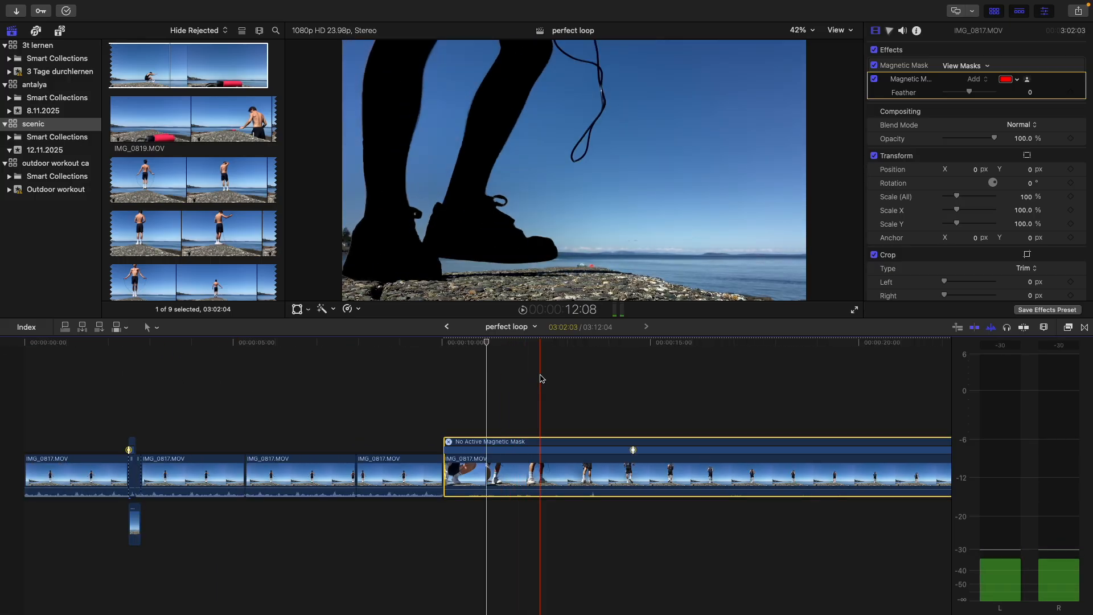
pyautogui.press('space')
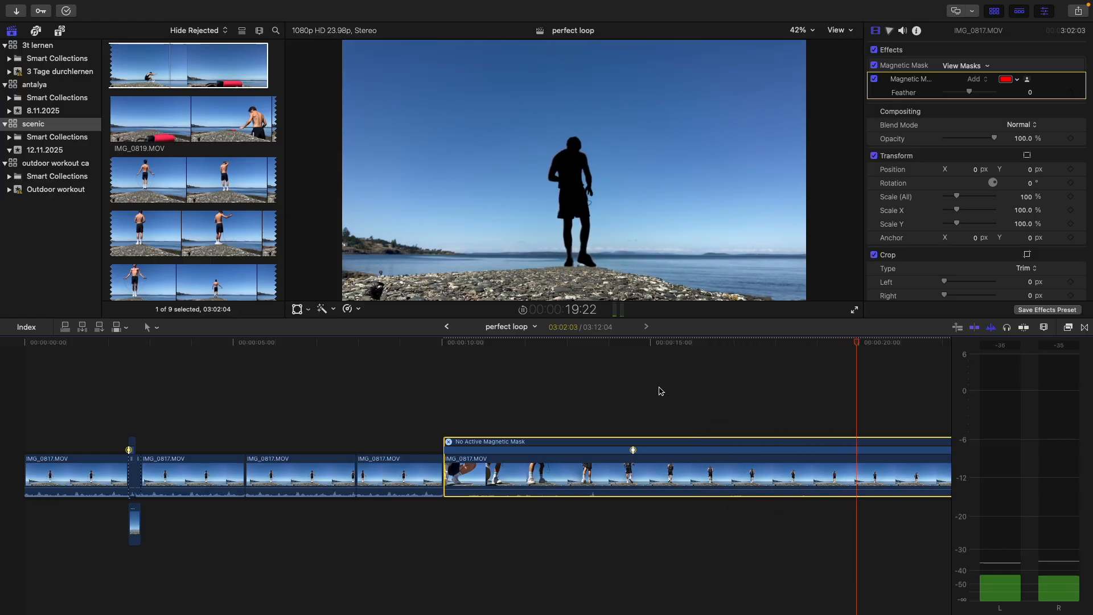
pyautogui.press('space')
pyautogui.press('space')
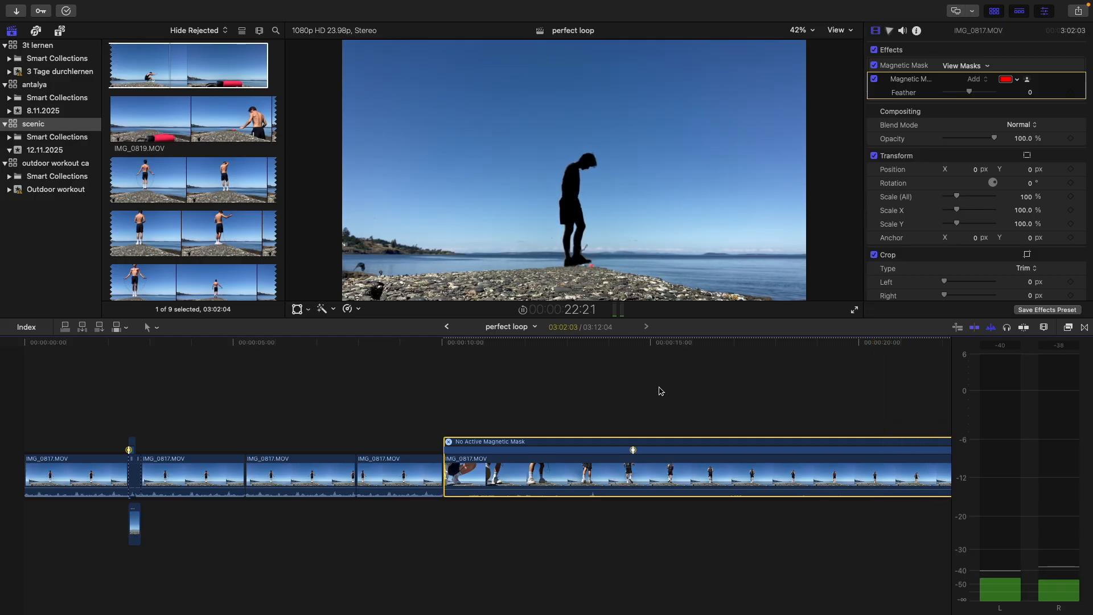
pyautogui.press('space')
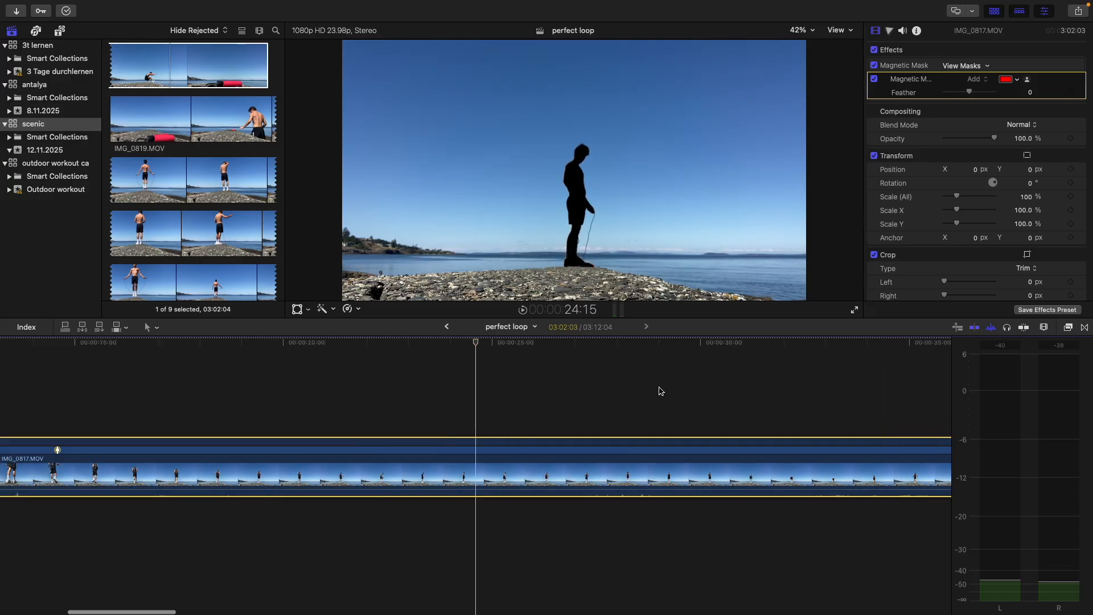
pyautogui.press('space')
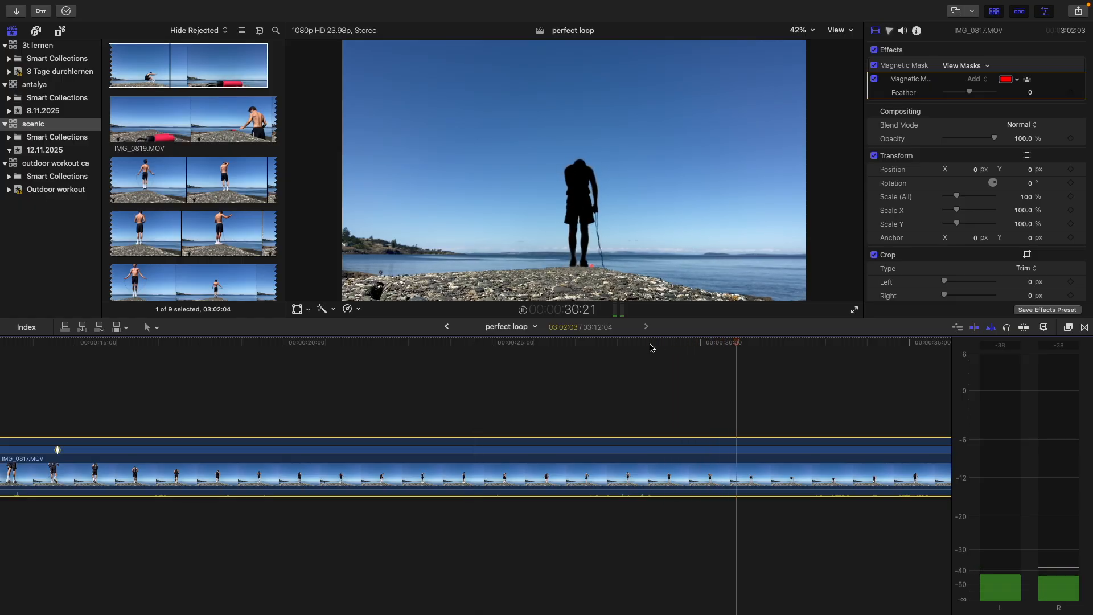
# - Place perfect loop .jpg beneath the masked IMG_0817.MOV clip, lasting about 17 seconds, to fill the cut-out area with background
pyautogui.press('super+minus')
pyautogui.press('space')
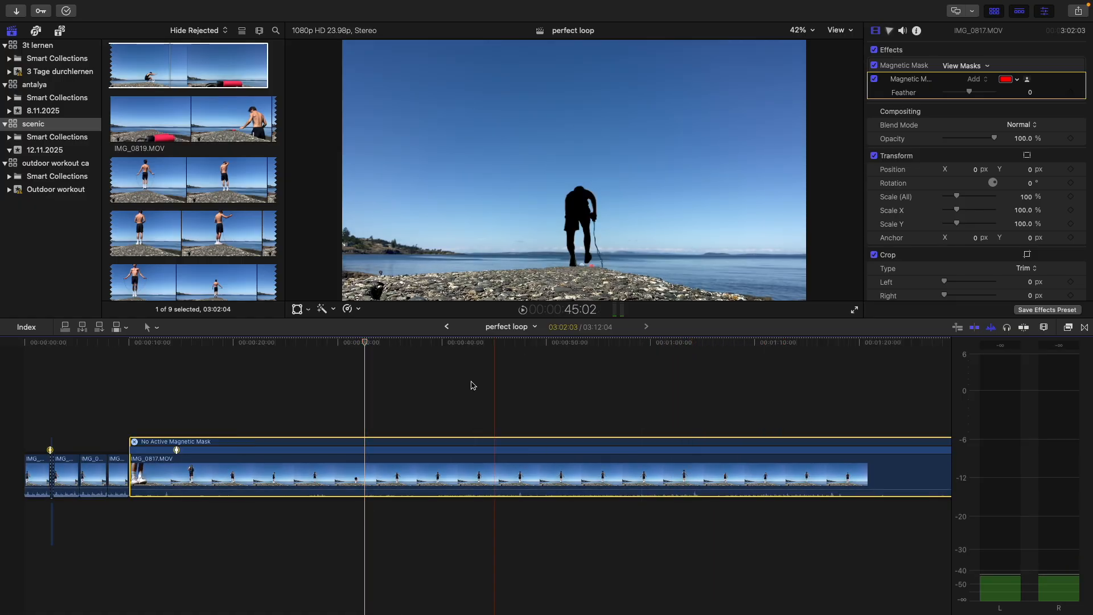
pyautogui.click(51, 519)
pyautogui.moveTo(52, 519); pyautogui.dragTo(915, 524)
pyautogui.press('super+equal')
pyautogui.press('super+equal')
pyautogui.click(386, 409)
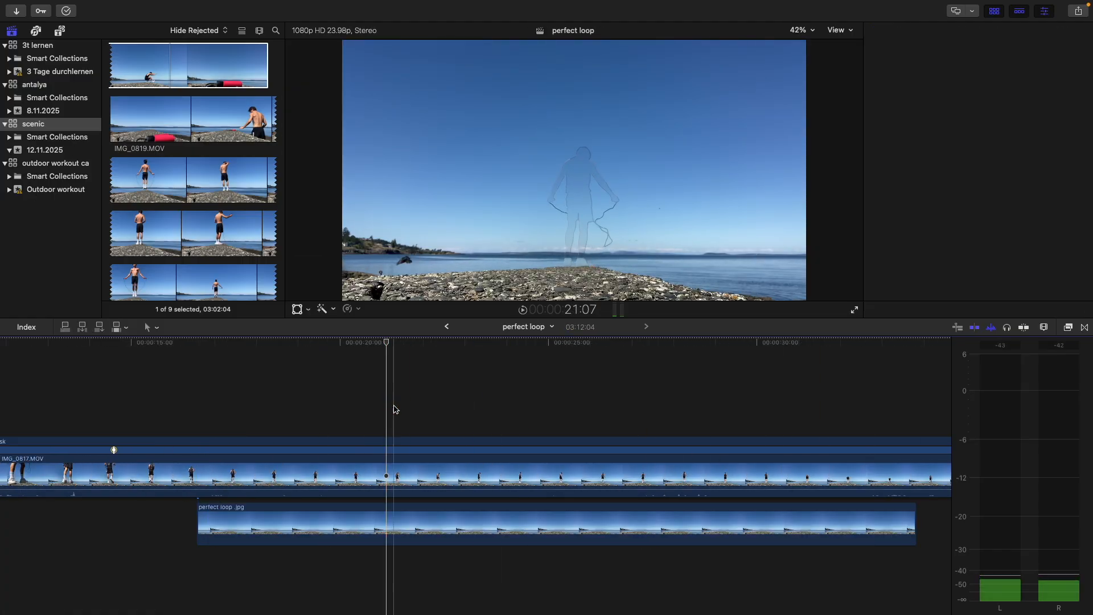
# - Set the magnetic mask's feather on the IMG_0817.MOV clip to 100 and play back the blended result
pyautogui.click(411, 516)
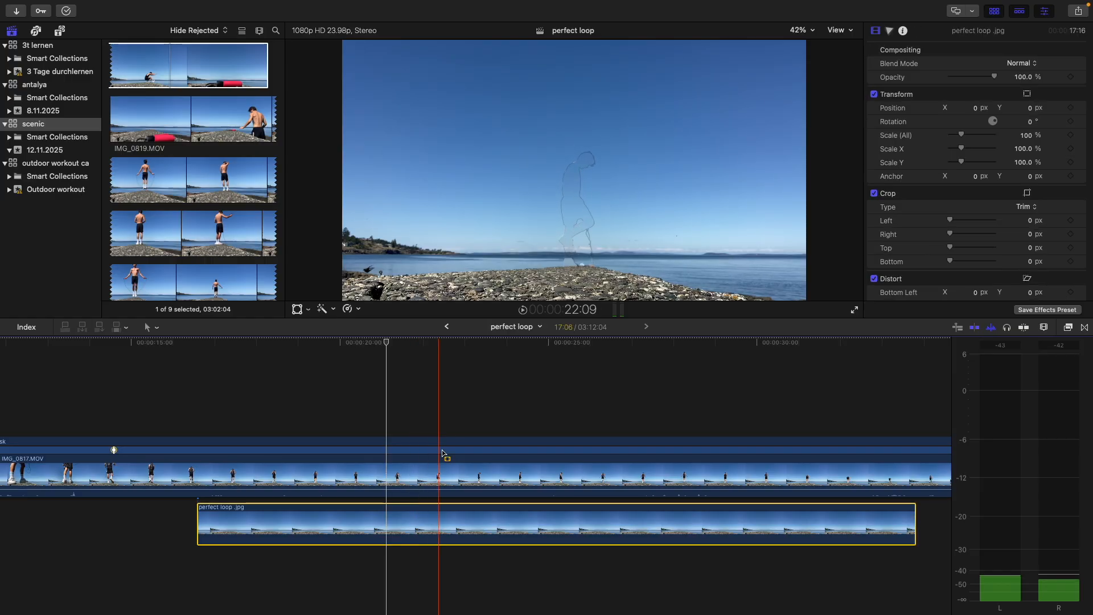
pyautogui.press('space')
pyautogui.click(480, 439)
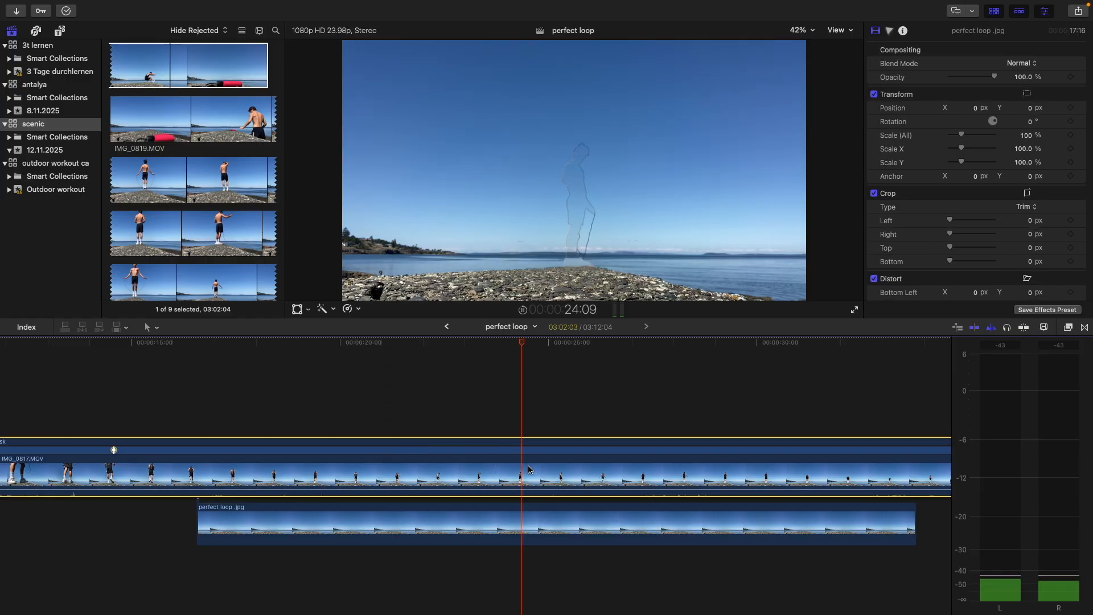
pyautogui.moveTo(969, 92); pyautogui.dragTo(1019, 98)
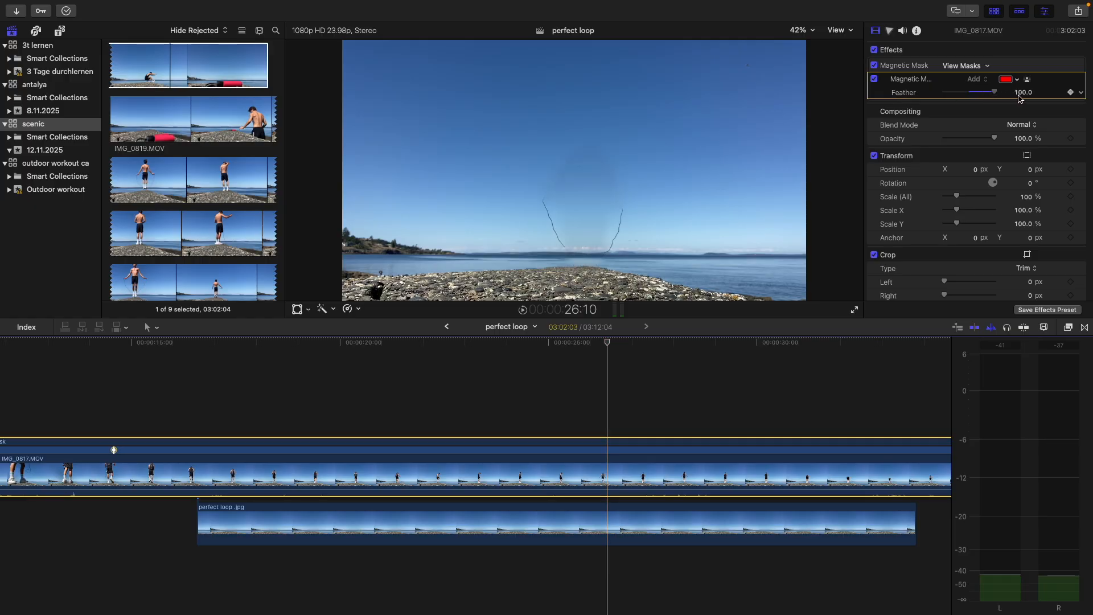
pyautogui.press('space')
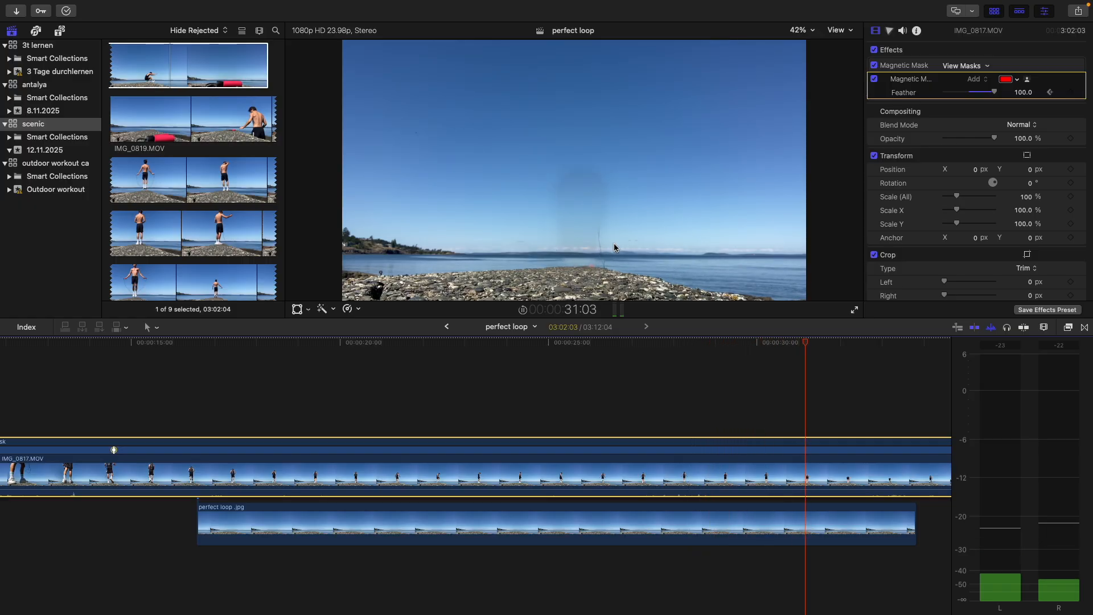
pyautogui.press('space')
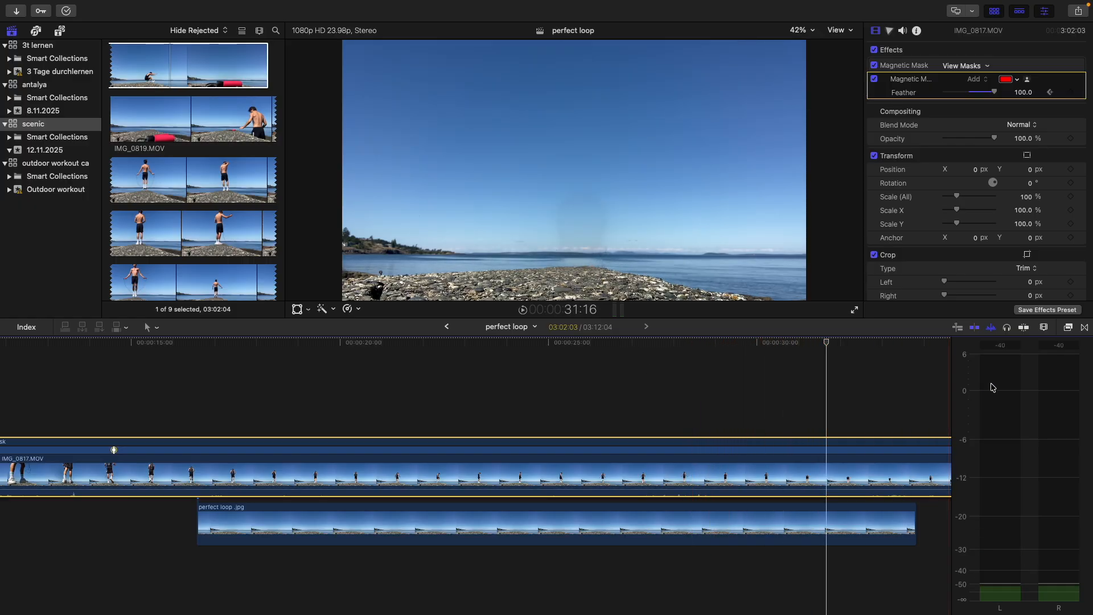
# - Search the effects for "mask" and apply Corner Mask to the masked IMG_0817.MOV clip
pyautogui.press('super+5')
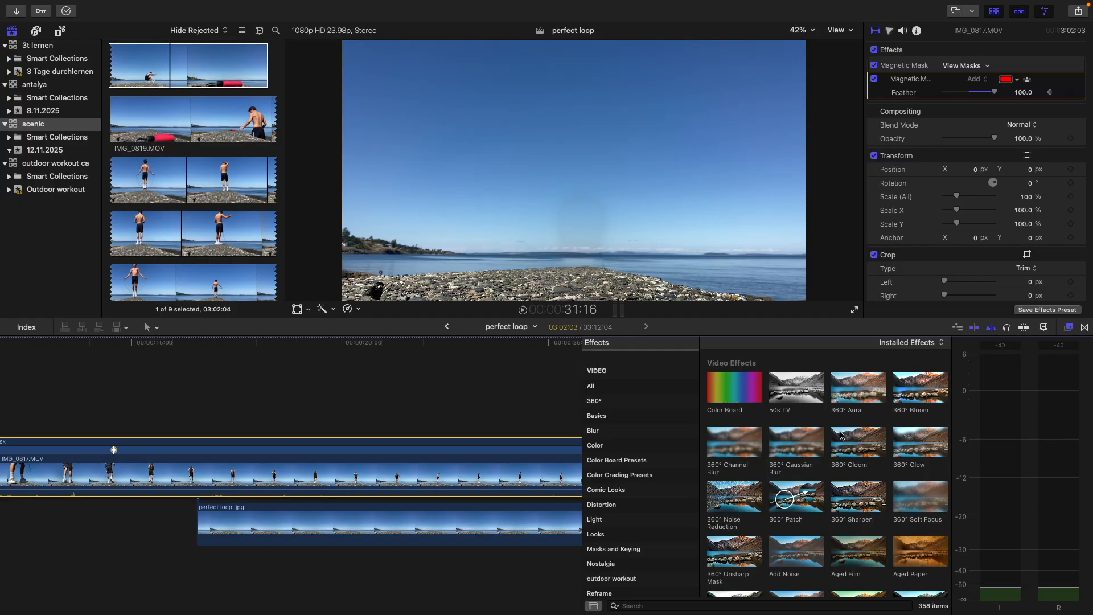
pyautogui.click(695, 606)
pyautogui.write('mas')
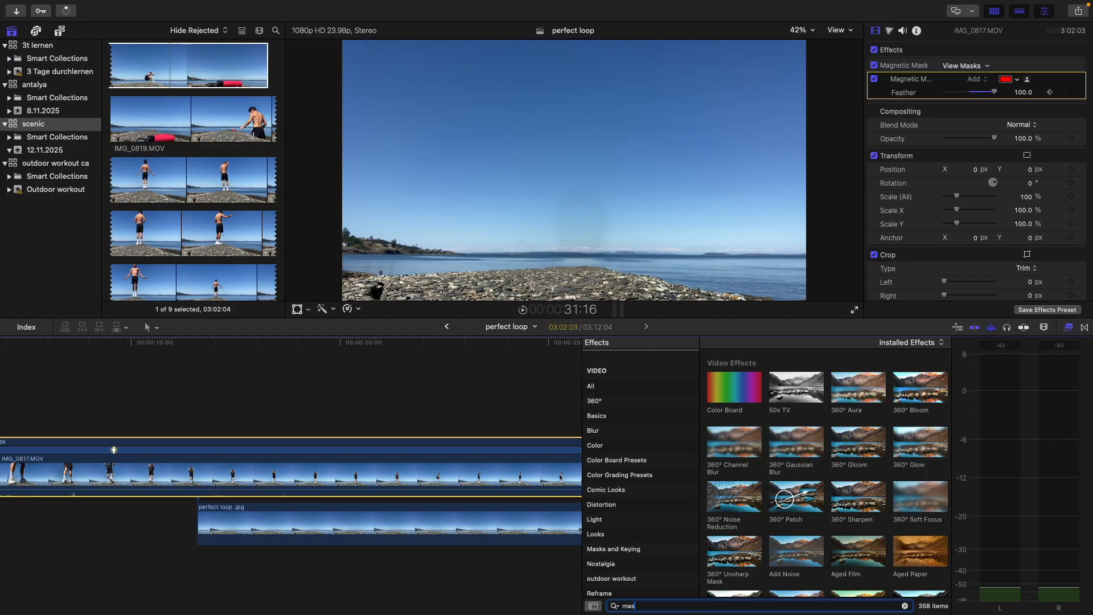
pyautogui.write('k')
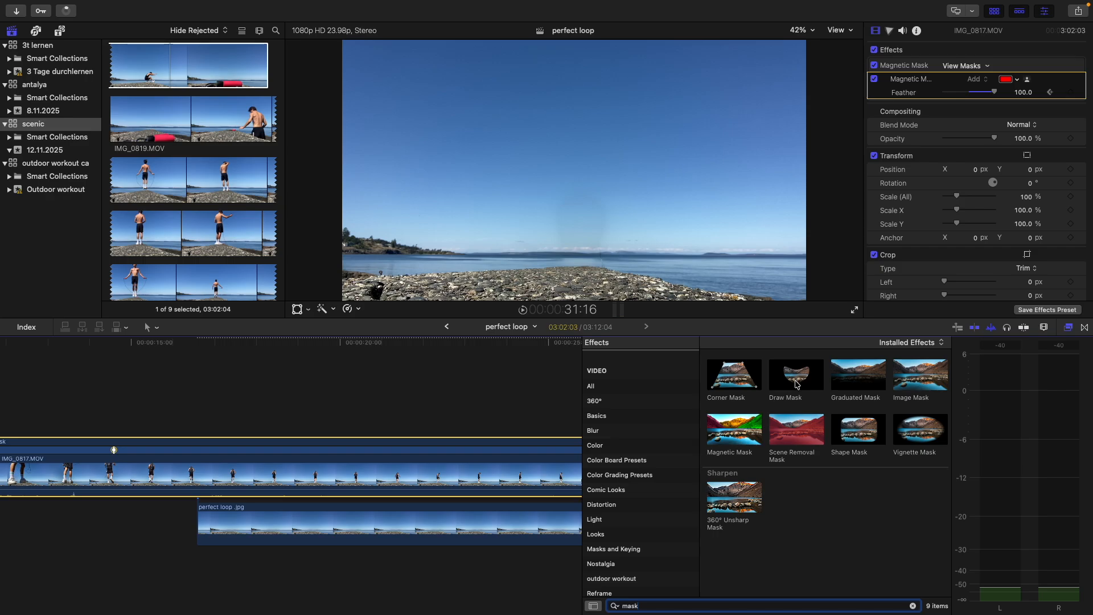
pyautogui.moveTo(734, 374); pyautogui.dragTo(447, 466)
pyautogui.click(442, 421)
pyautogui.click(443, 472)
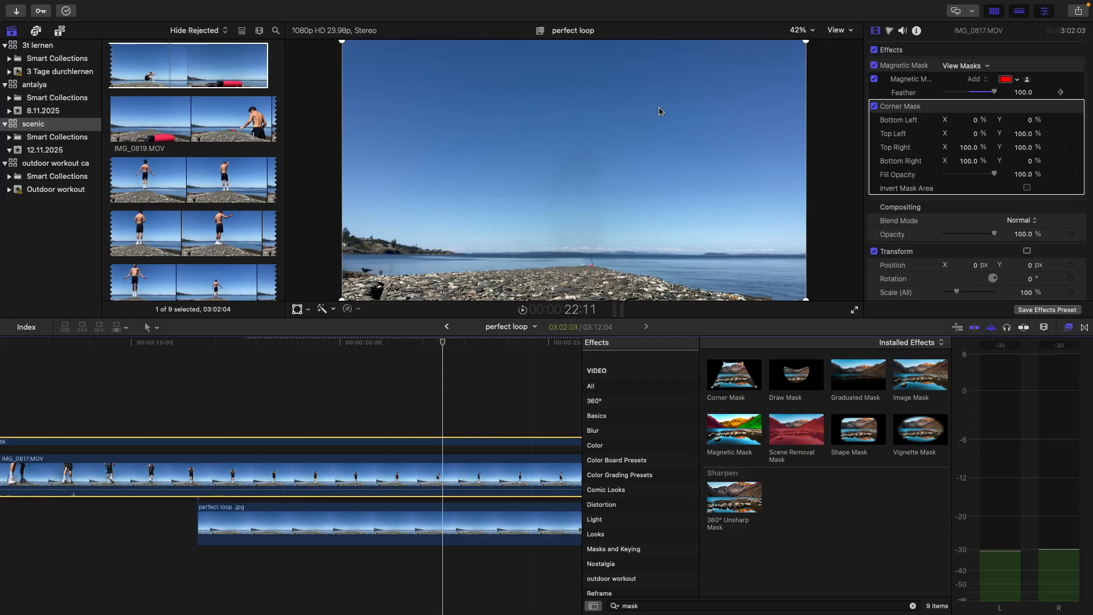
# - Disable the clip's magnetic mask and try toggling the corner mask's inverted area on and off
pyautogui.click(874, 79)
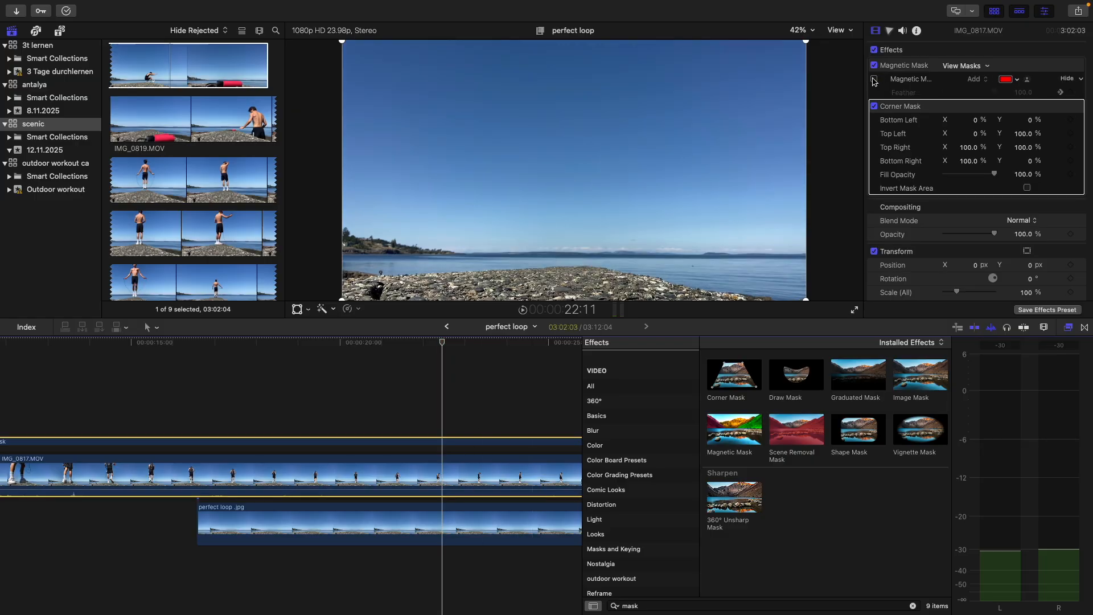
pyautogui.click(873, 79)
pyautogui.click(874, 65)
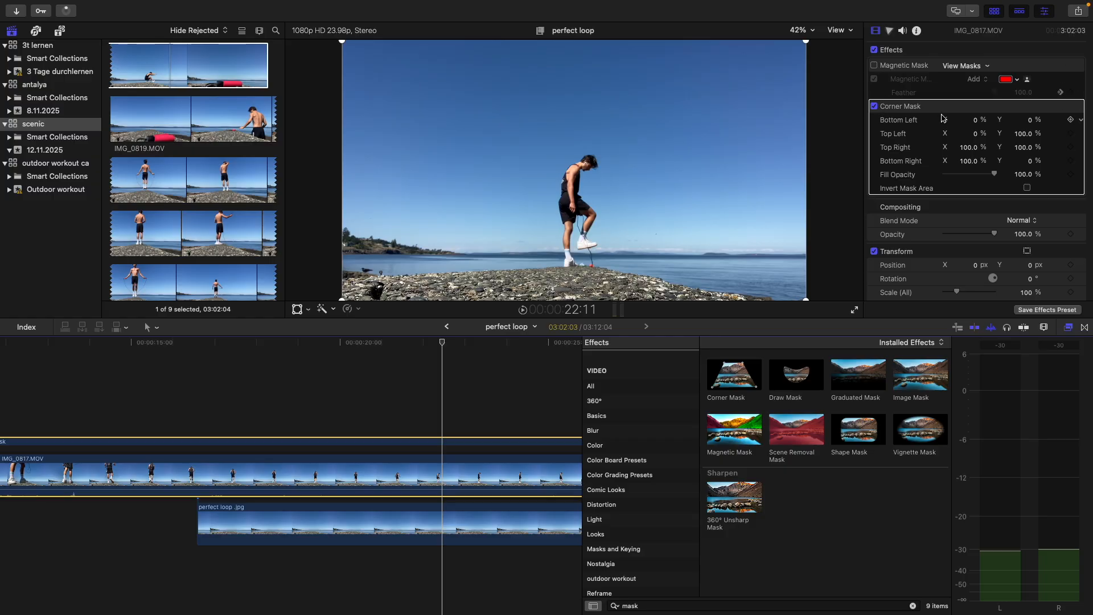
pyautogui.click(1030, 189)
pyautogui.click(1030, 189)
pyautogui.click(1029, 189)
pyautogui.click(1030, 188)
# - Try pulling the Corner Mask's corners inward around the jumper in the viewer
pyautogui.click(307, 310)
pyautogui.click(344, 415)
pyautogui.click(1028, 119)
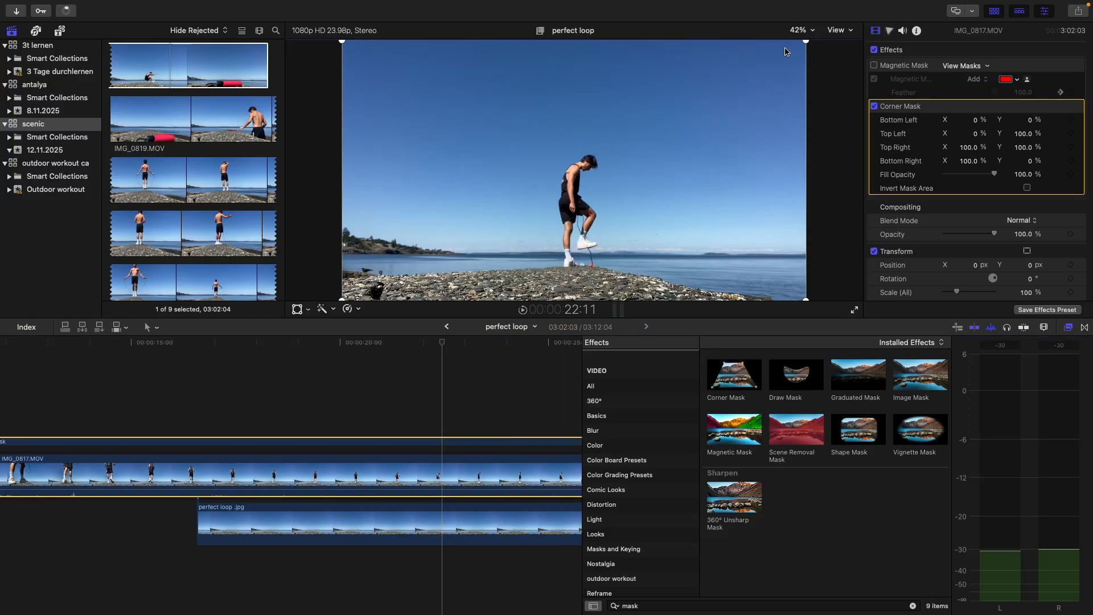
pyautogui.moveTo(806, 45); pyautogui.dragTo(808, 245)
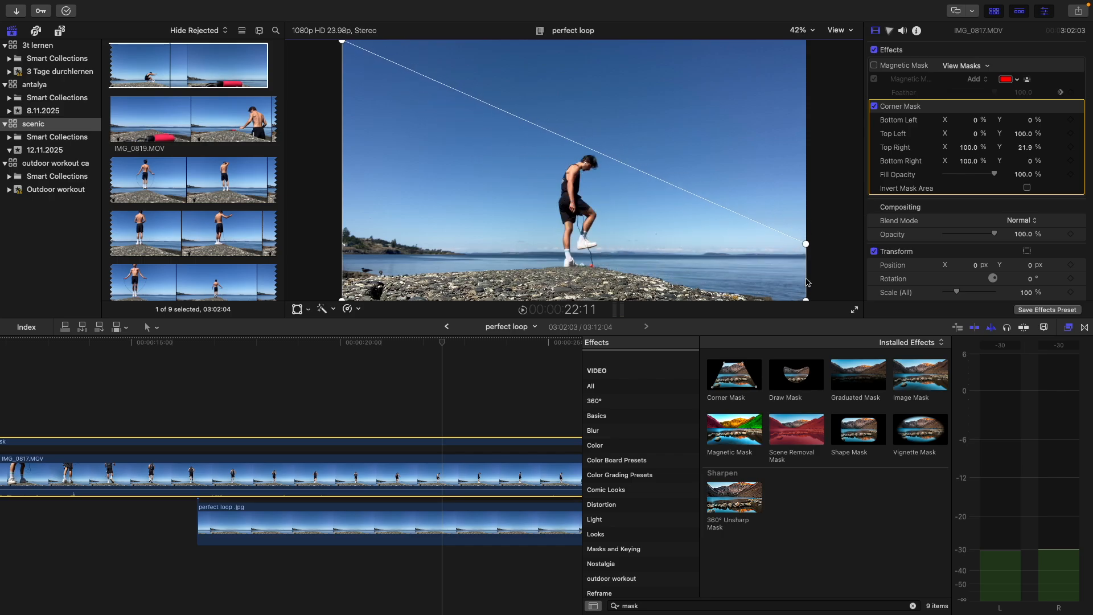
pyautogui.moveTo(806, 302); pyautogui.dragTo(472, 257)
pyautogui.moveTo(342, 41); pyautogui.dragTo(570, 127)
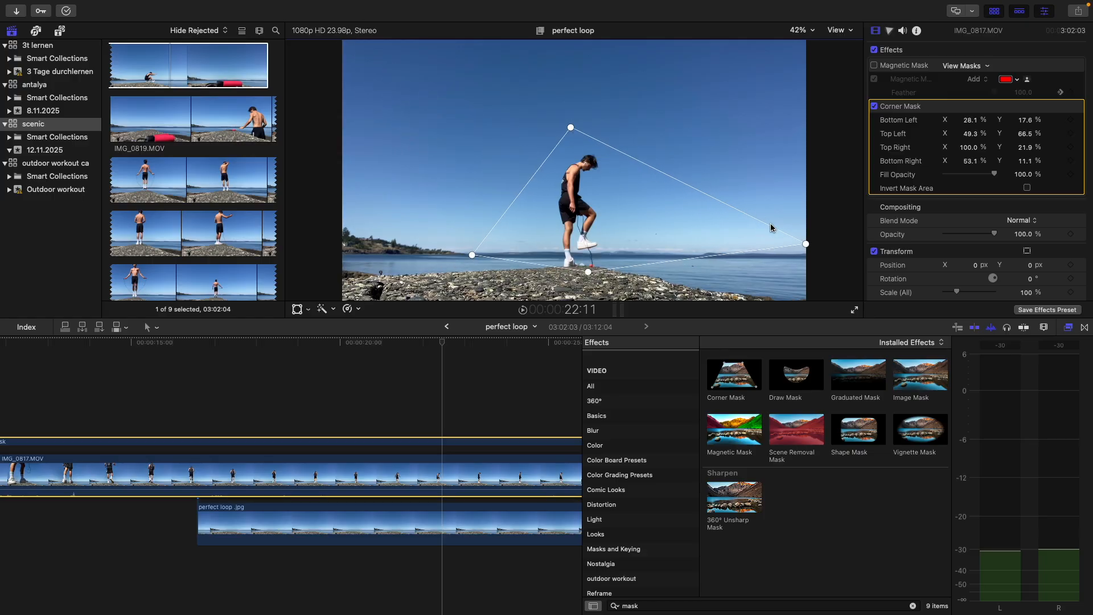
pyautogui.moveTo(805, 246); pyautogui.dragTo(726, 176)
# - Reshape the Corner Mask to cover only the ground and water, with Top Left Y at 19.9% and Top Right Y at 18.0%
pyautogui.moveTo(571, 127); pyautogui.dragTo(335, 307)
pyautogui.moveTo(590, 277); pyautogui.dragTo(819, 326)
pyautogui.moveTo(725, 177); pyautogui.dragTo(807, 253)
pyautogui.moveTo(466, 233); pyautogui.dragTo(338, 251)
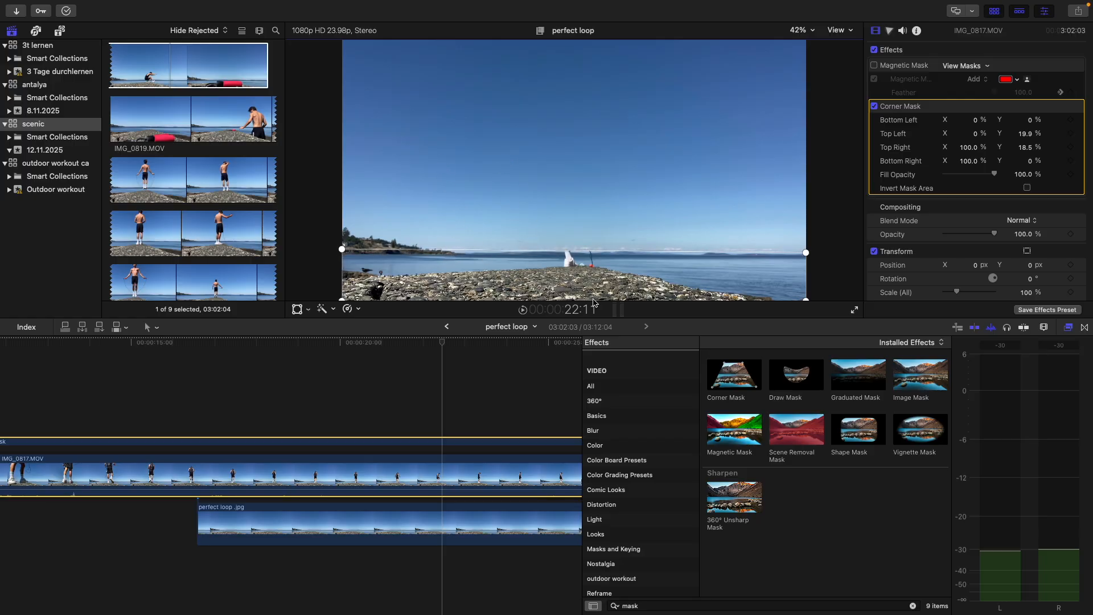
pyautogui.moveTo(806, 255); pyautogui.dragTo(798, 256)
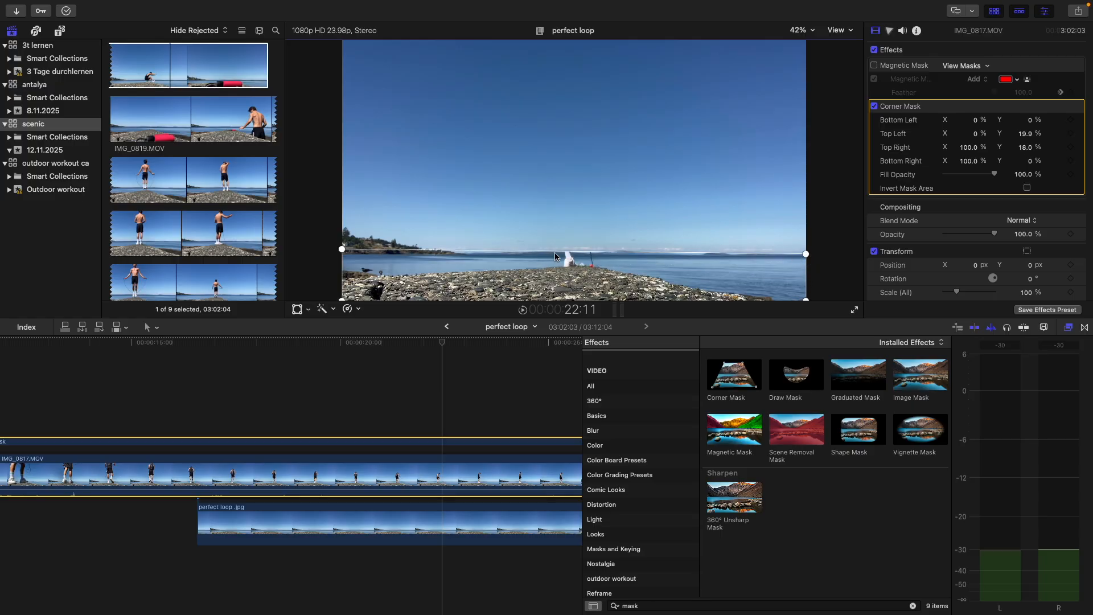
# - Apply Draw Mask to IMG_0817.MOV and outline the ground and water with a closed Linear shape that dips beneath the jumper's feet
pyautogui.click(778, 379)
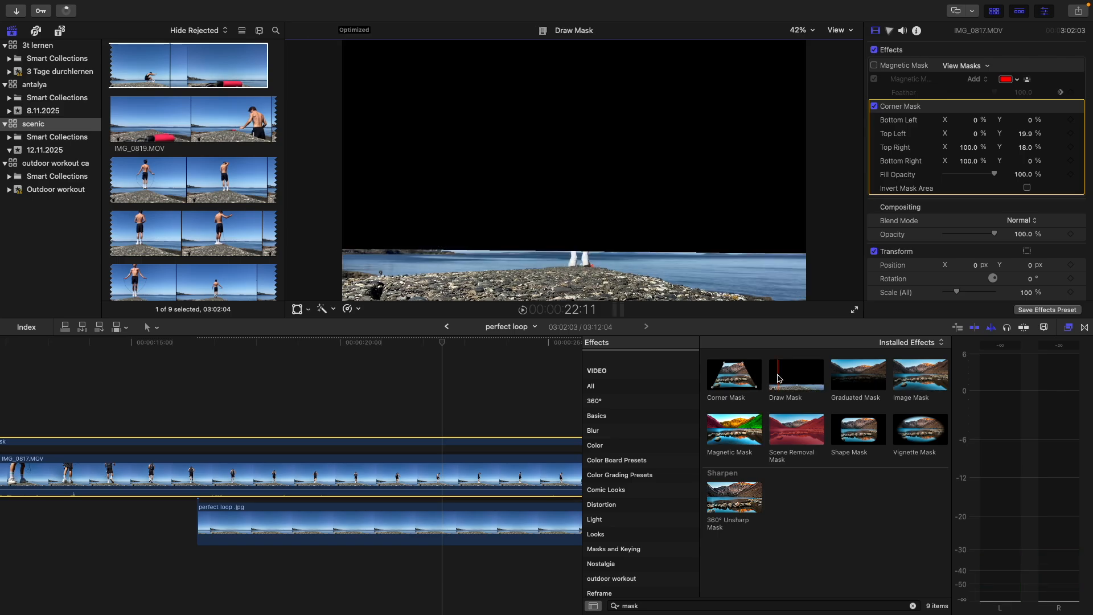
pyautogui.moveTo(764, 403); pyautogui.dragTo(464, 461)
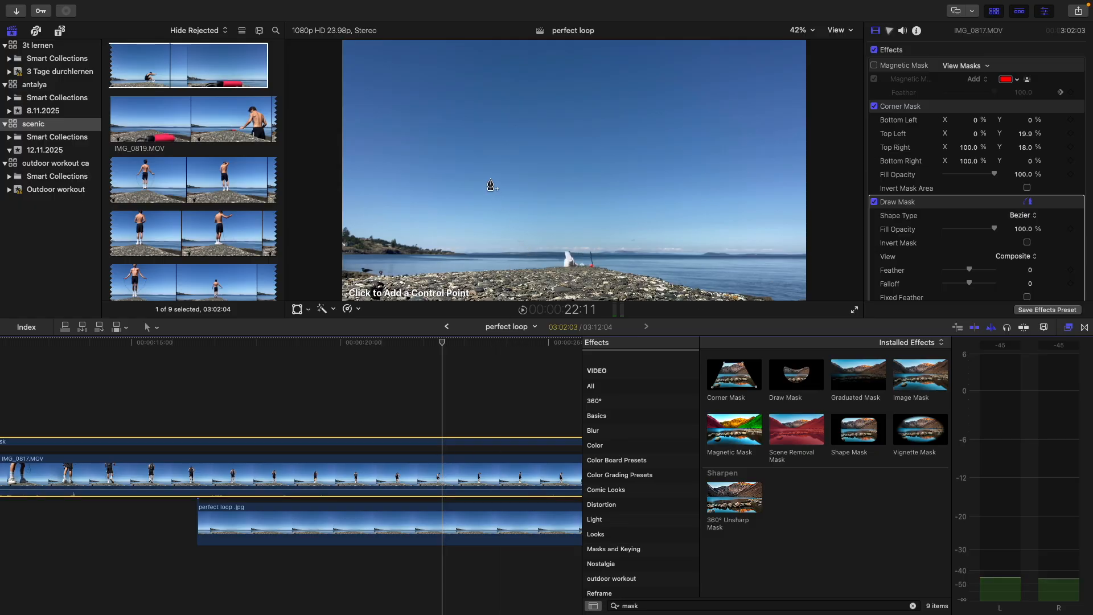
pyautogui.click(342, 210)
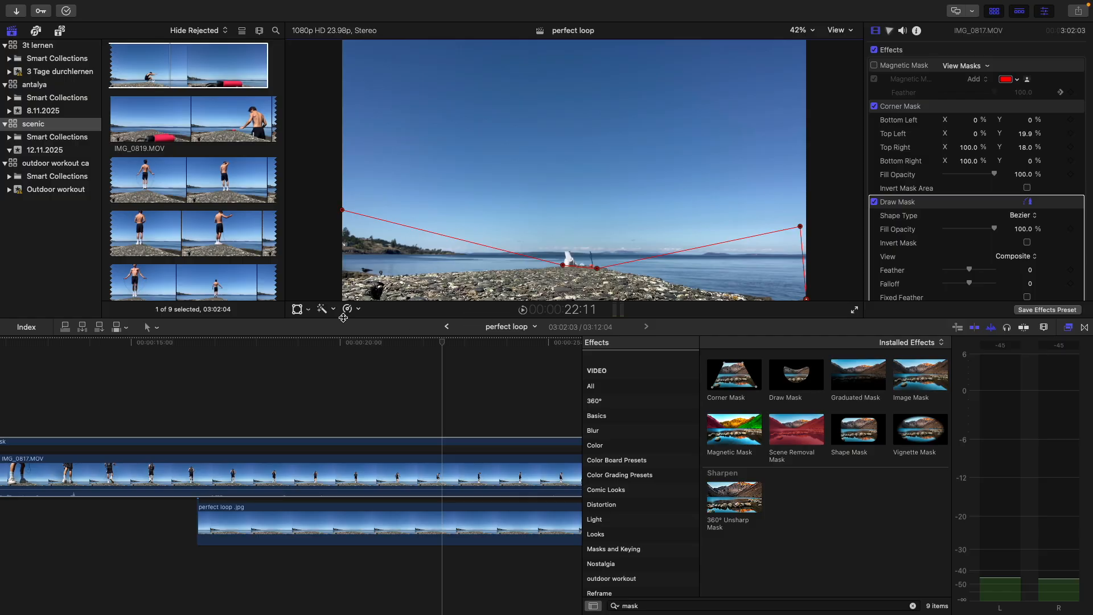
pyautogui.click(342, 211)
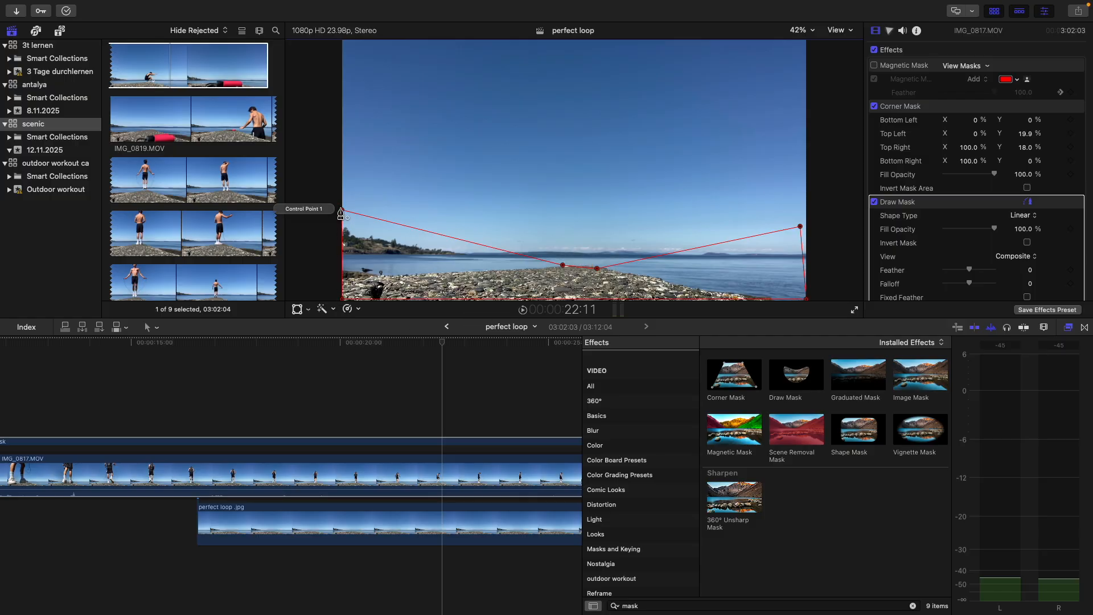
pyautogui.moveTo(600, 267); pyautogui.dragTo(565, 267)
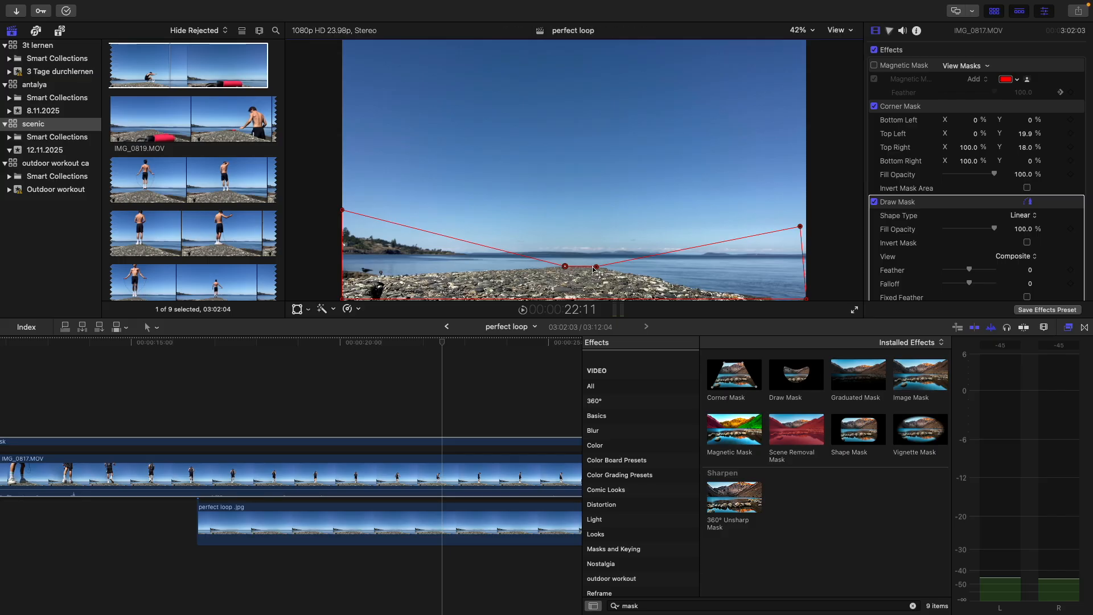
pyautogui.moveTo(800, 228); pyautogui.dragTo(807, 224)
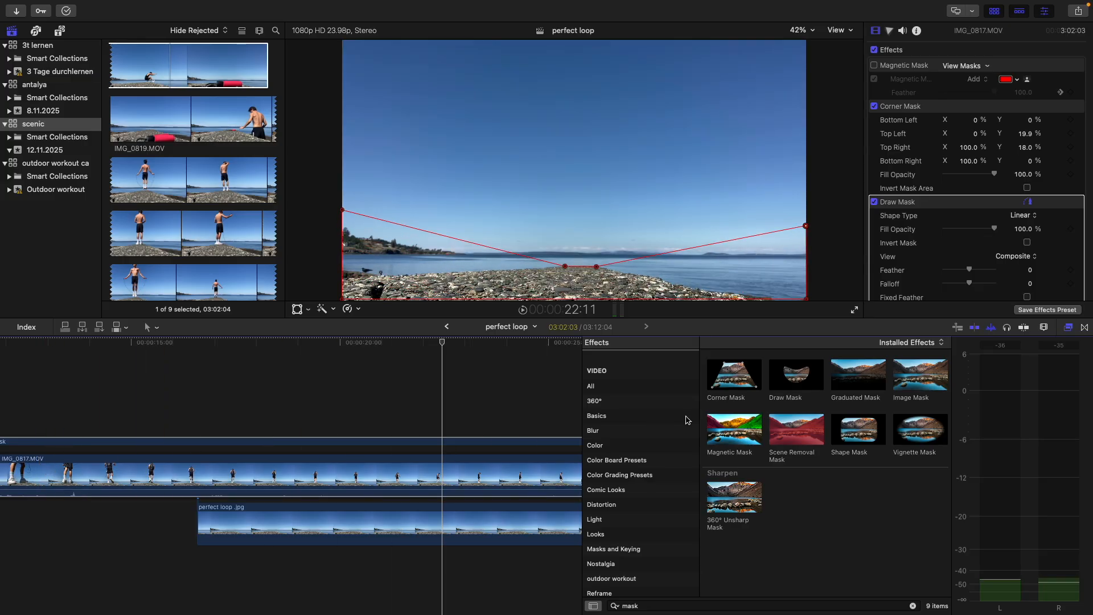
# - Disable and remove the Corner Mask from the IMG_0817.MOV clip, leaving the Draw Mask in place
pyautogui.scroll(-3, 1014, 222)
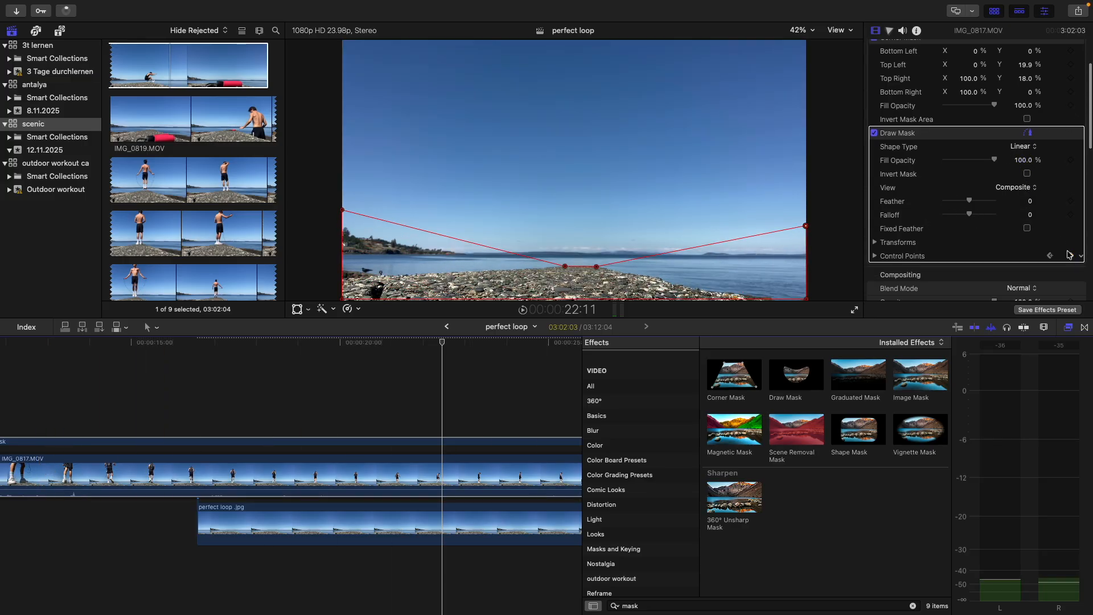
pyautogui.click(1071, 256)
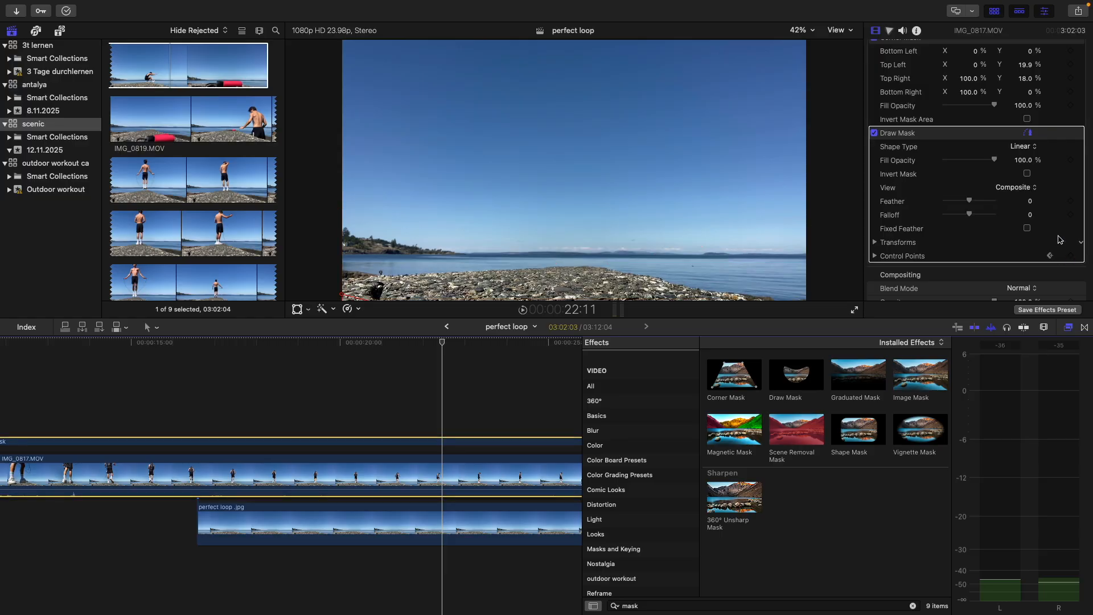
pyautogui.scroll(3, 1045, 154)
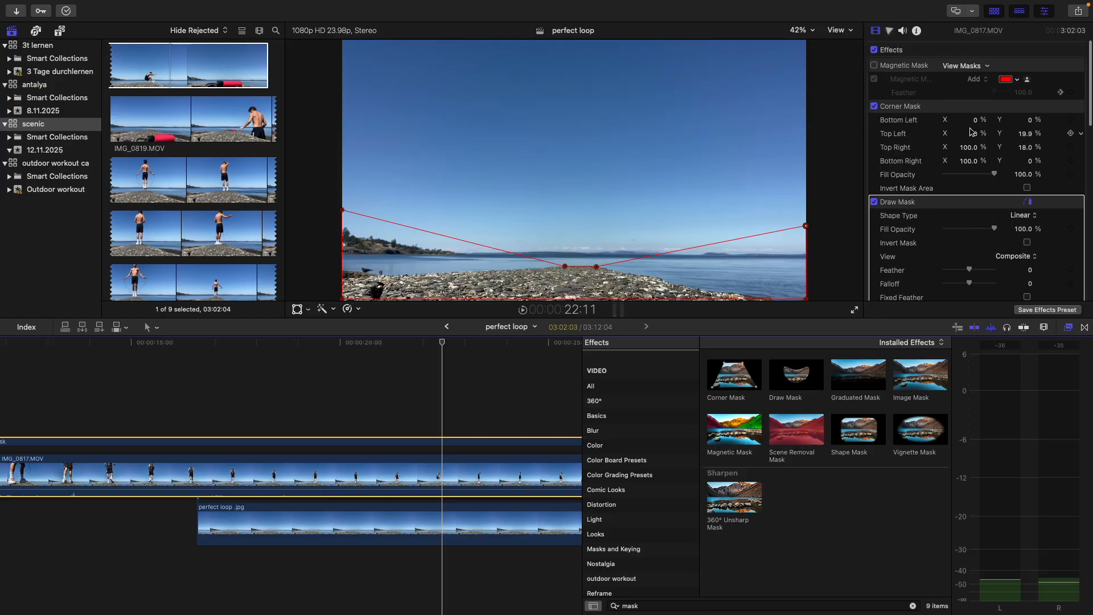
pyautogui.click(874, 105)
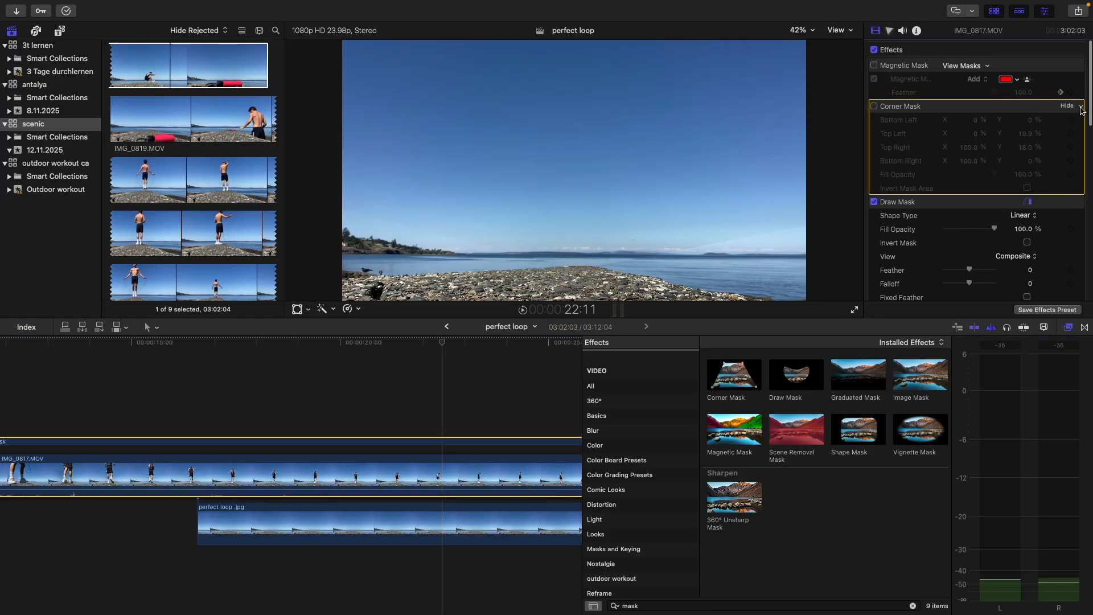
pyautogui.press('Delete')
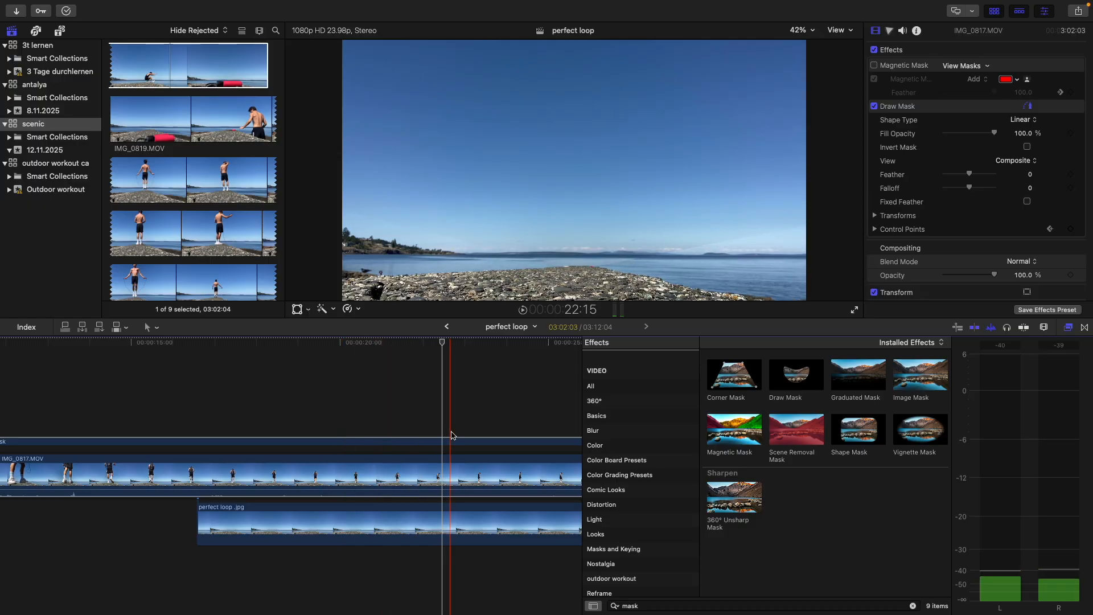
# - Play back the draw-masked clip, close the effects browser and check the mask at several points up to about 2:43 on the timeline
pyautogui.press('space')
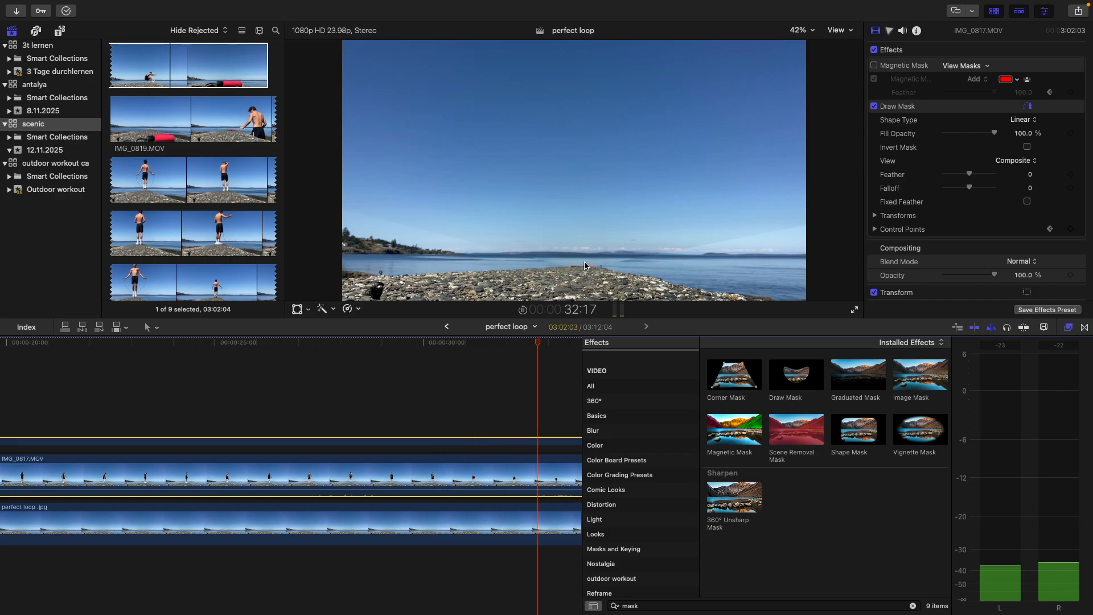
pyautogui.press('space')
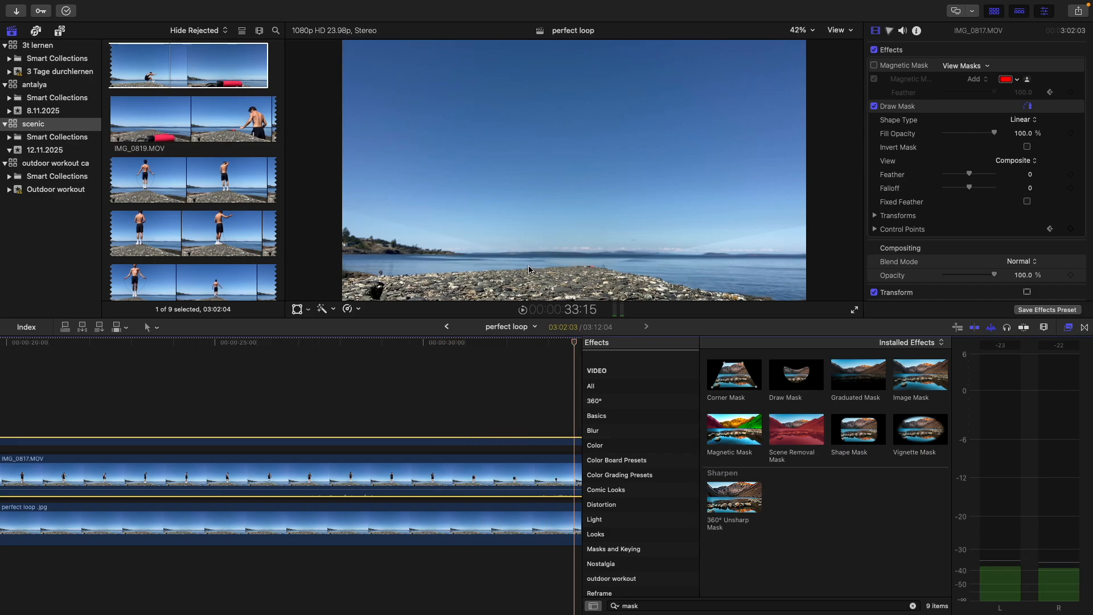
pyautogui.click(1025, 329)
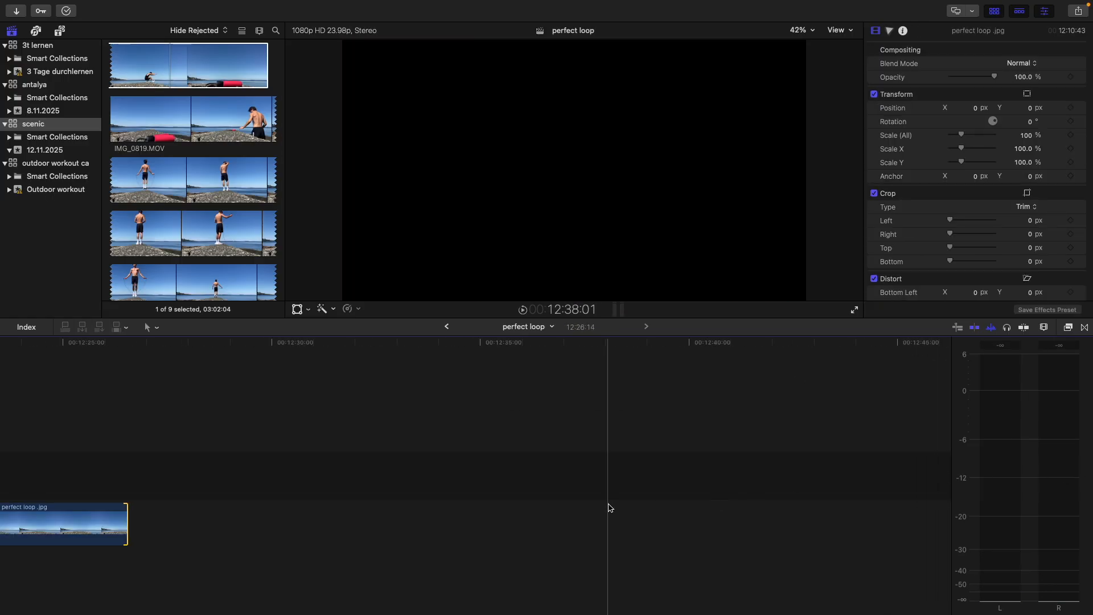
pyautogui.hscroll(-10, 609, 508)
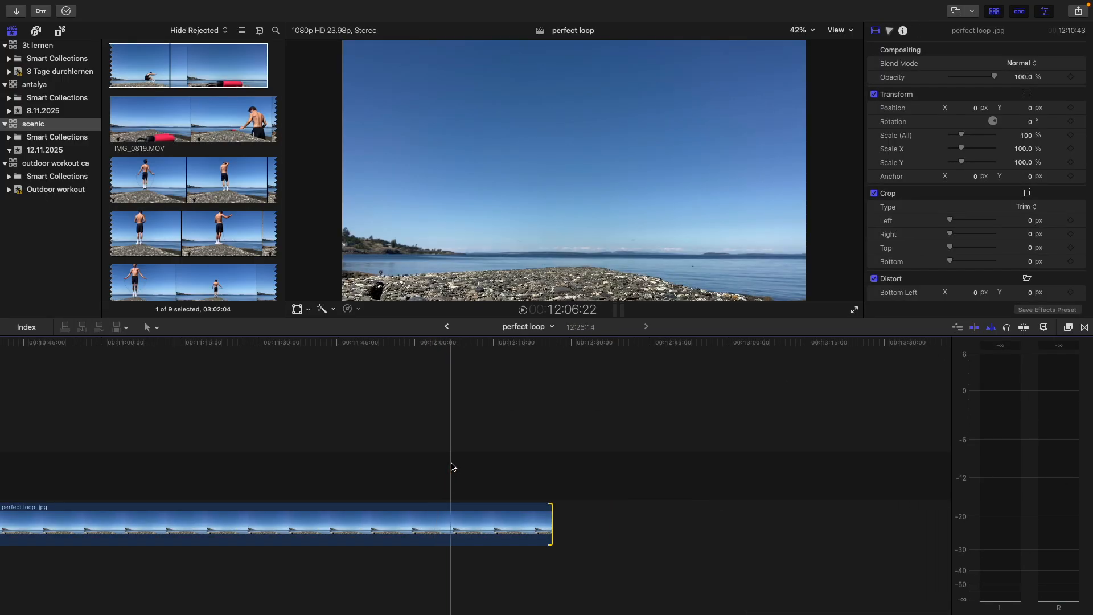
pyautogui.scroll(-5, 451, 469)
pyautogui.click(442, 449)
pyautogui.click(832, 398)
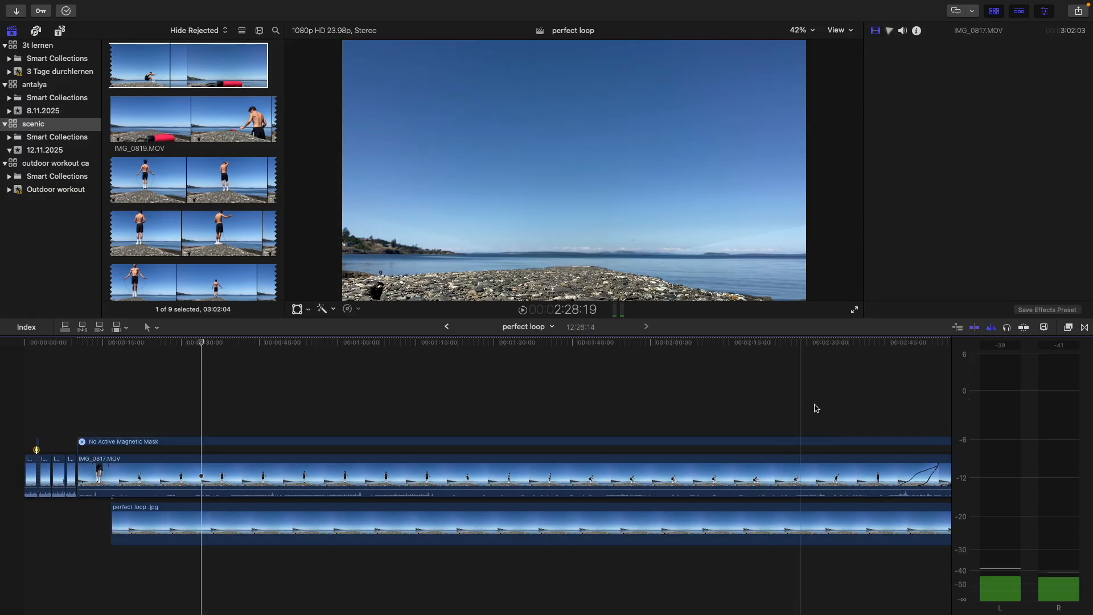
pyautogui.click(520, 387)
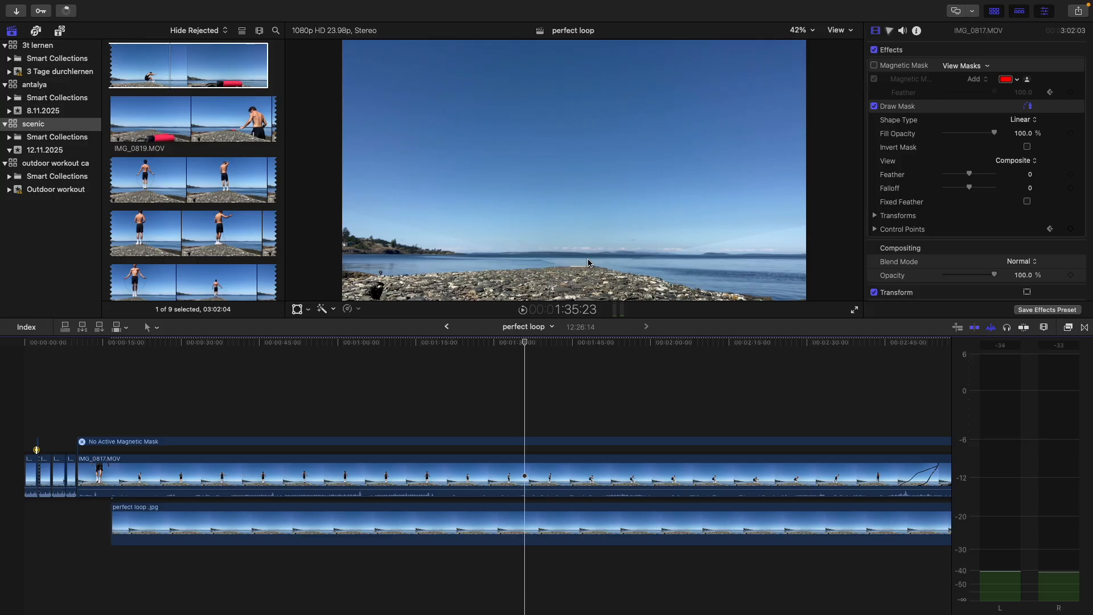
pyautogui.click(853, 390)
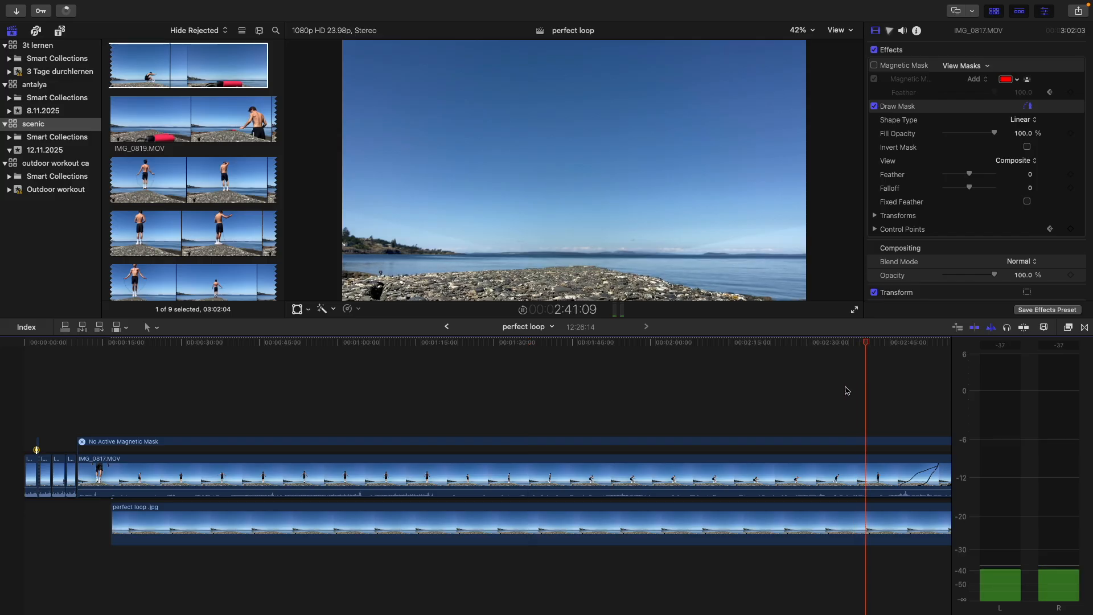
pyautogui.press('space')
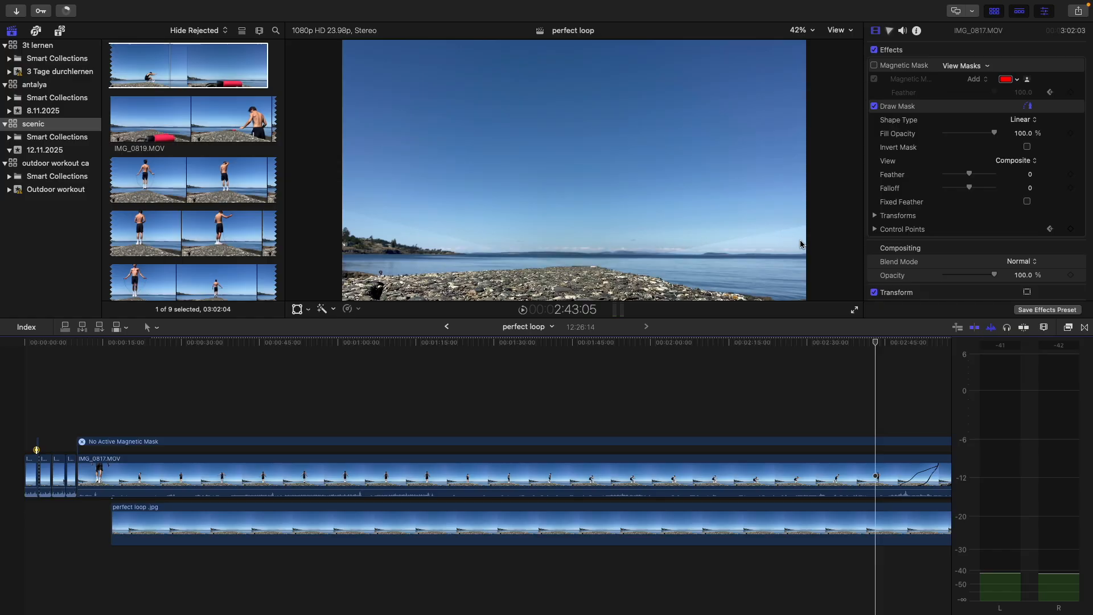
# - At 2:43:05, reshape IMG_0817.MOV's Draw Mask so its upper edge follows the horizon, with a notch where the feet stand
pyautogui.click(874, 484)
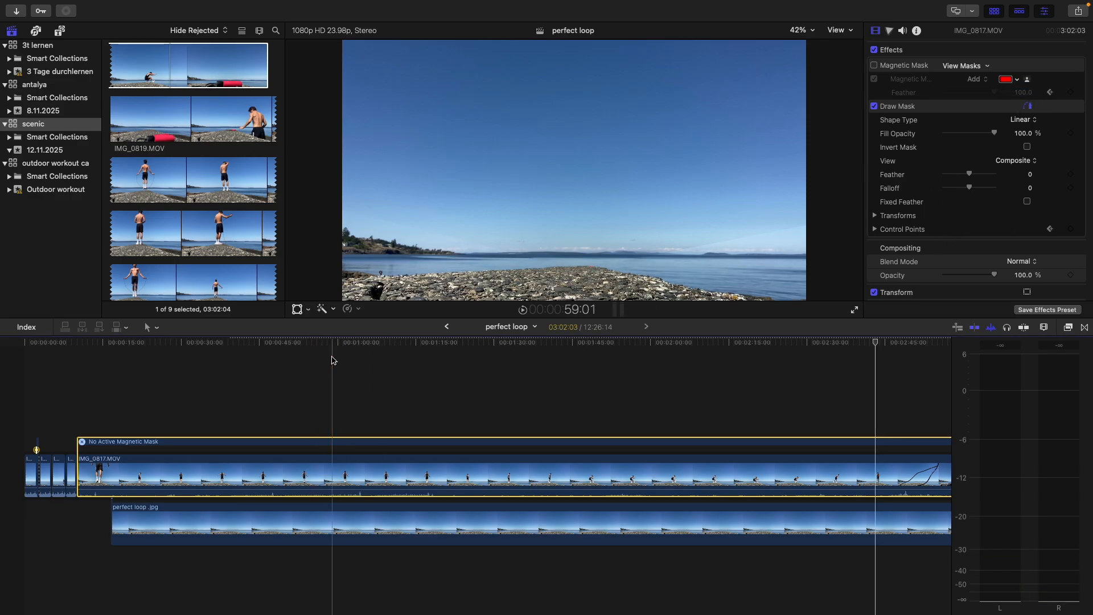
pyautogui.click(308, 309)
pyautogui.click(298, 309)
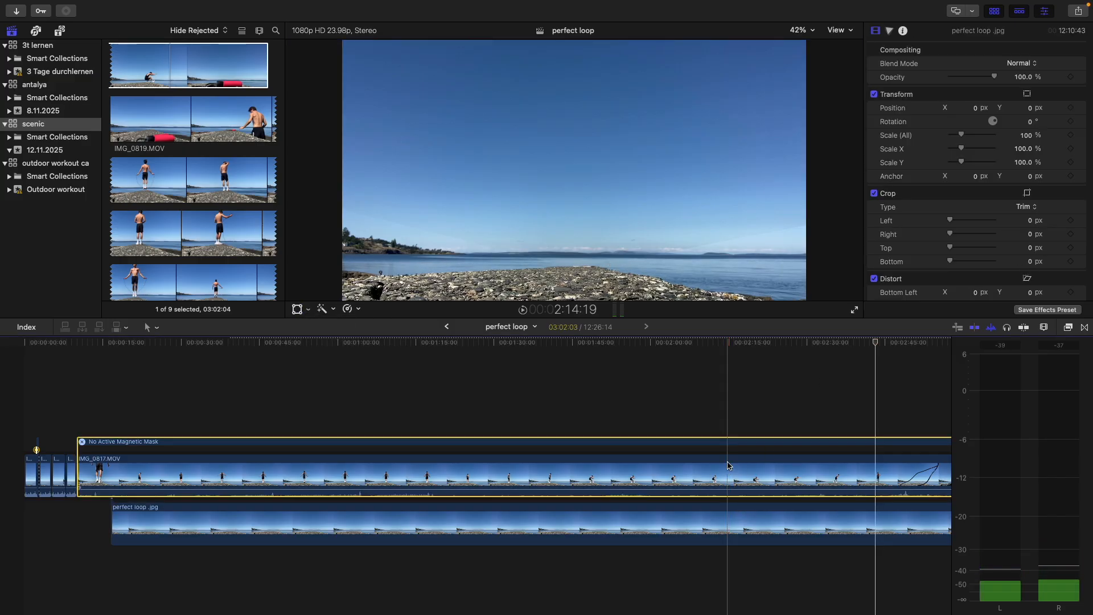
pyautogui.click(941, 106)
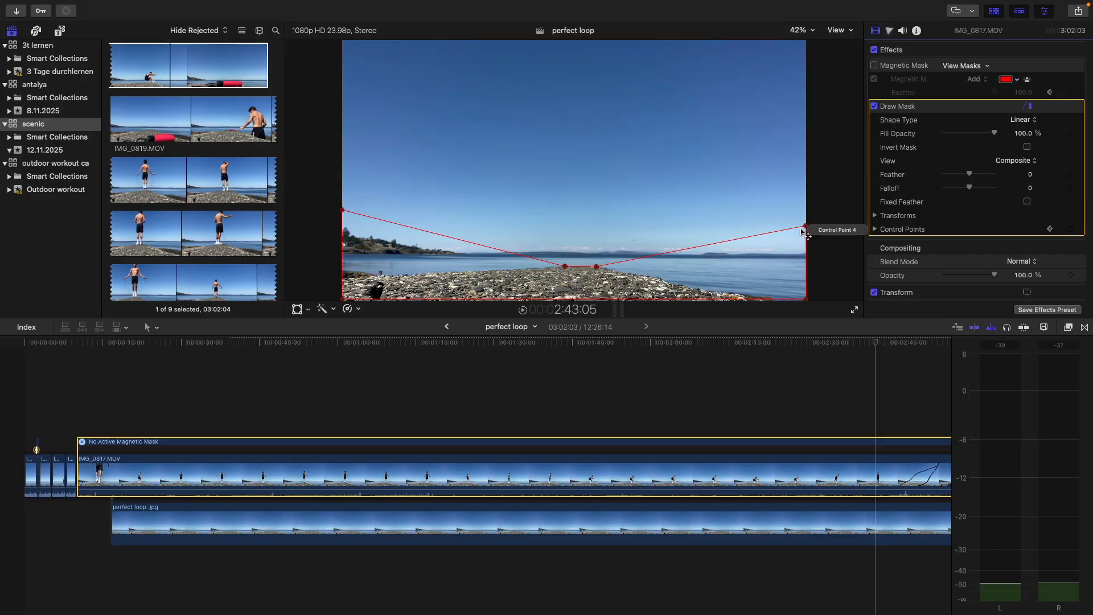
pyautogui.moveTo(801, 228); pyautogui.dragTo(806, 256)
pyautogui.moveTo(597, 267)
pyautogui.mouseDown()
pyautogui.moveTo(607, 256)
pyautogui.moveTo(603, 268)
pyautogui.moveTo(549, 259)
pyautogui.moveTo(563, 257)
pyautogui.mouseUp()
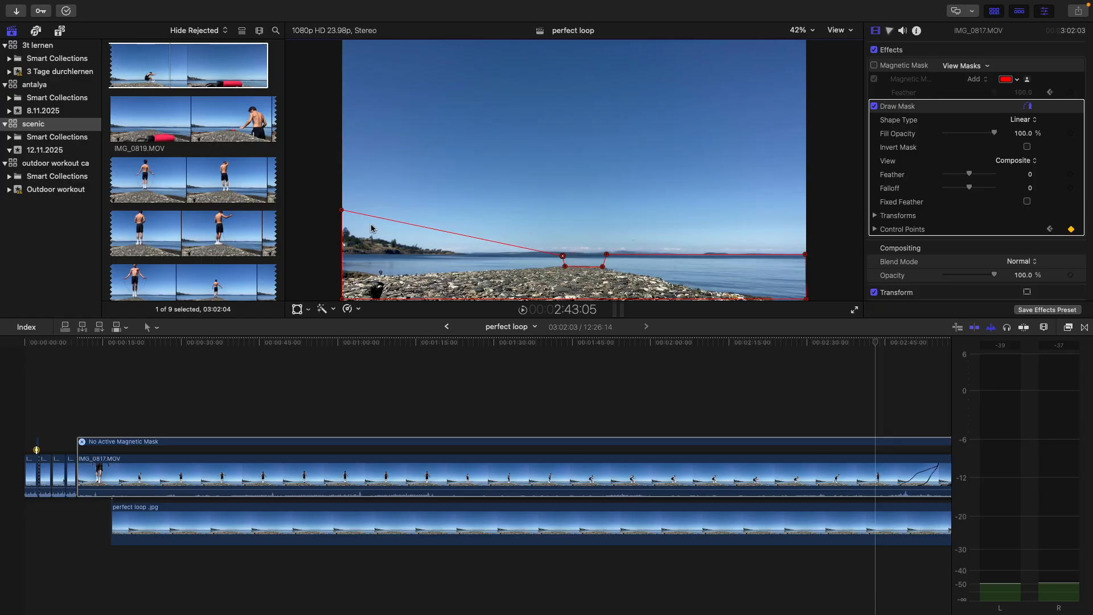
pyautogui.moveTo(344, 211); pyautogui.dragTo(346, 259)
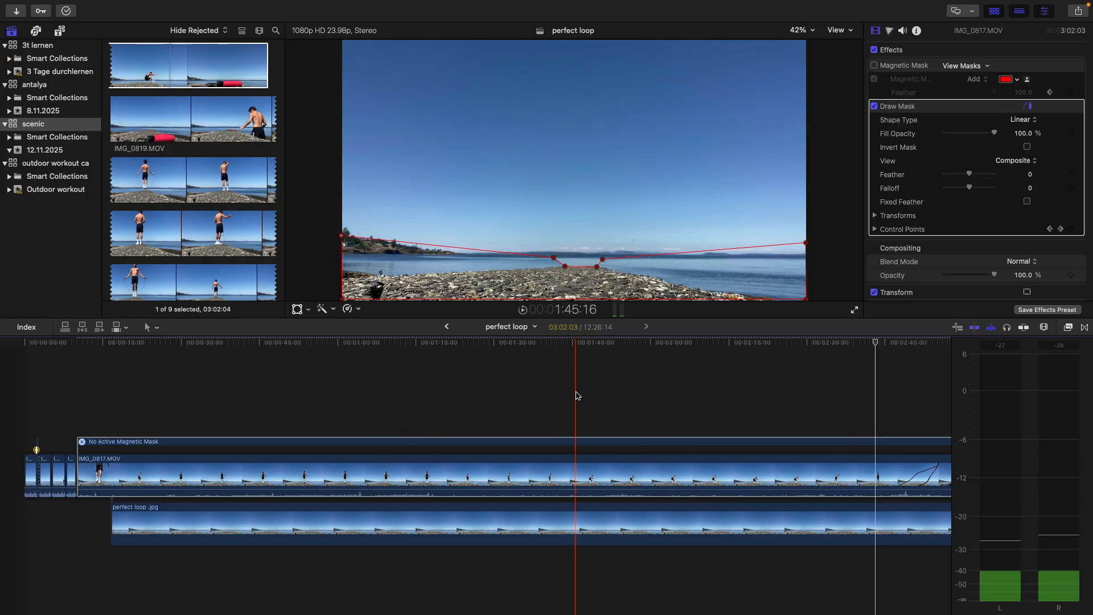
# - Expand the Draw Mask's transforms and show the video animation of the IMG_0817.MOV clip in the timeline
pyautogui.click(888, 215)
pyautogui.scroll(-1, 1023, 234)
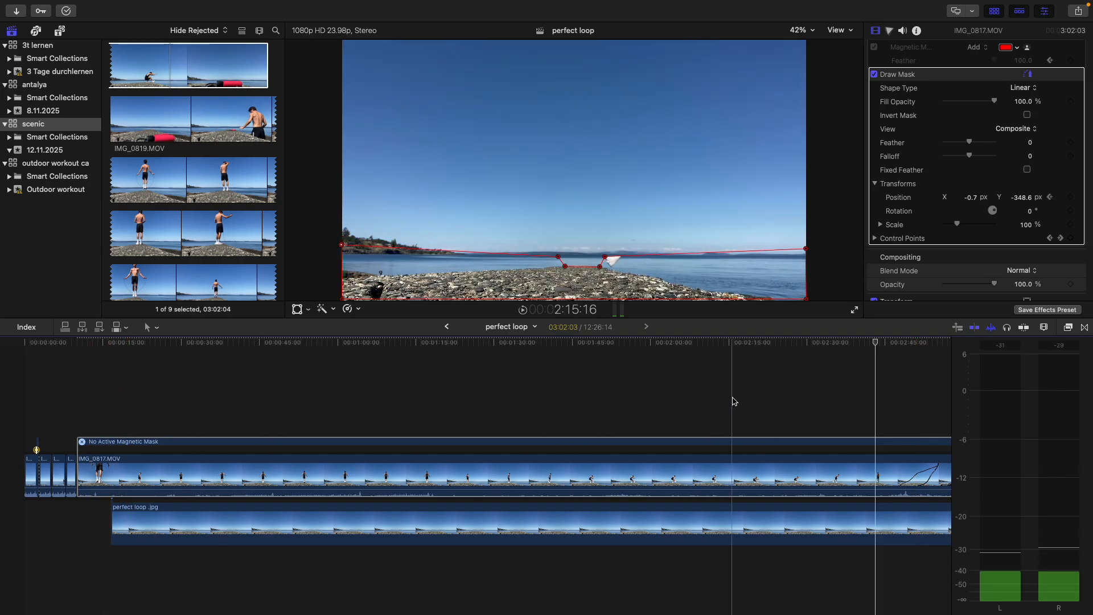
pyautogui.rightClick(802, 475)
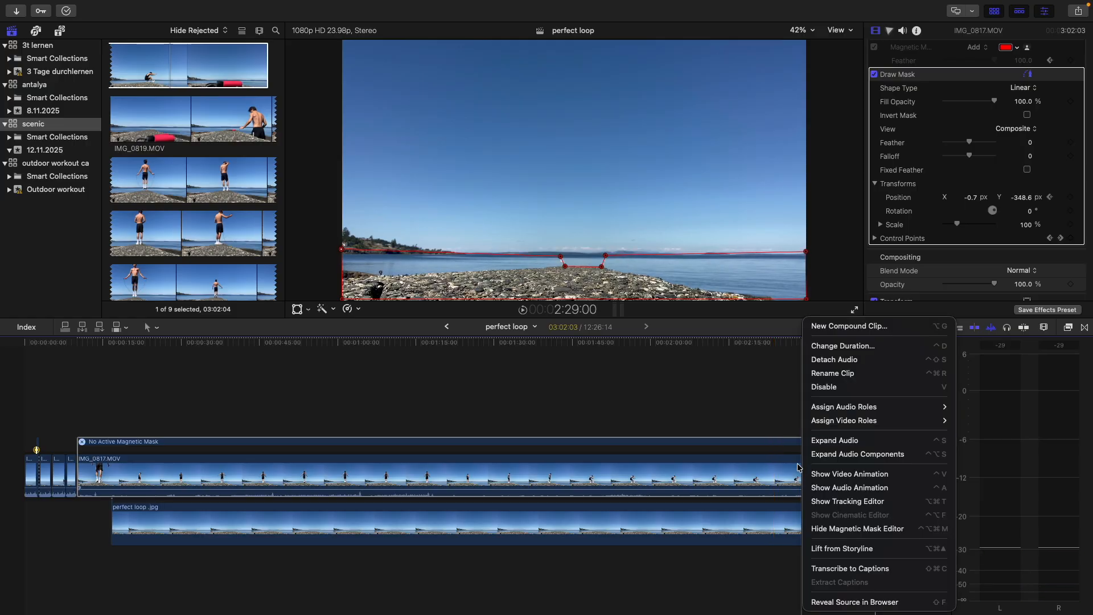
pyautogui.click(848, 474)
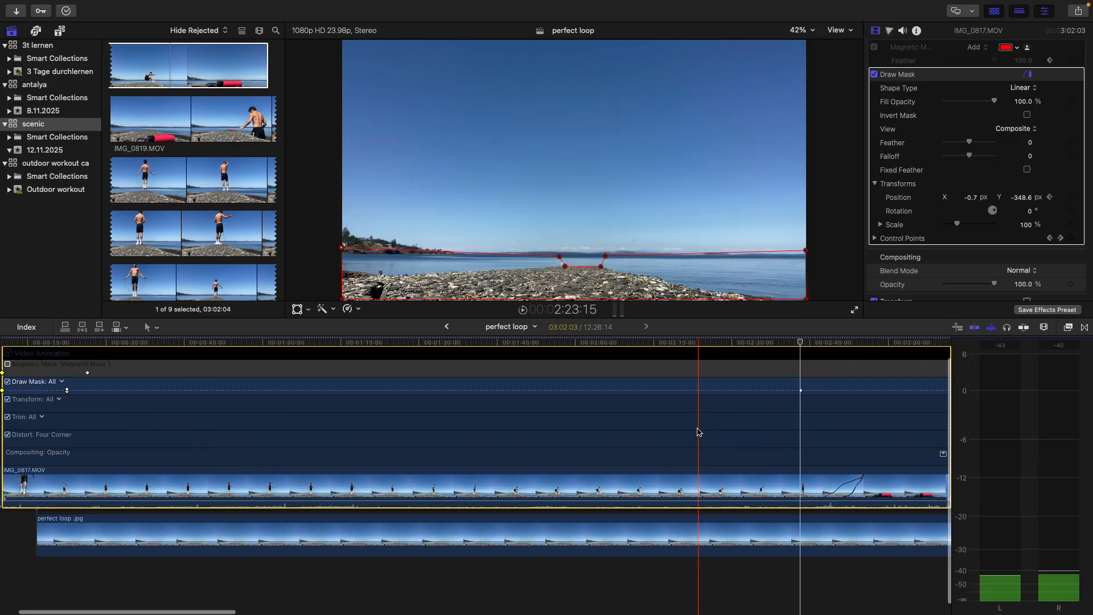
# - Move IMG_0817.MOV's Draw Mask keyframes, including the one at 2:43, back to the beginning of the clip
pyautogui.moveTo(67, 390); pyautogui.dragTo(3, 390)
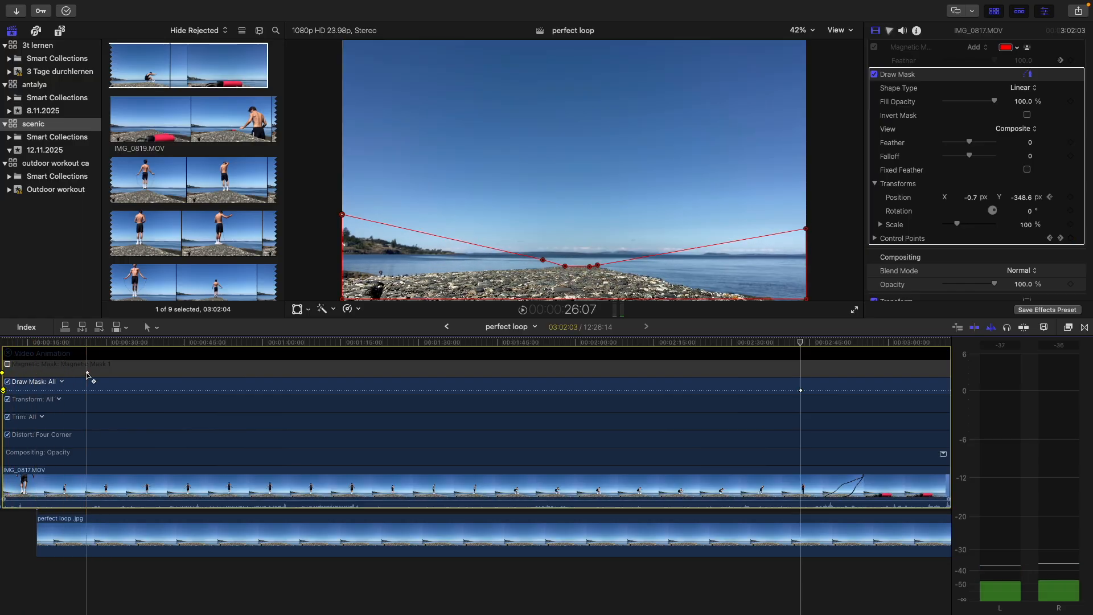
pyautogui.moveTo(87, 374)
pyautogui.mouseDown()
pyautogui.moveTo(69, 373)
pyautogui.moveTo(87, 373)
pyautogui.mouseUp()
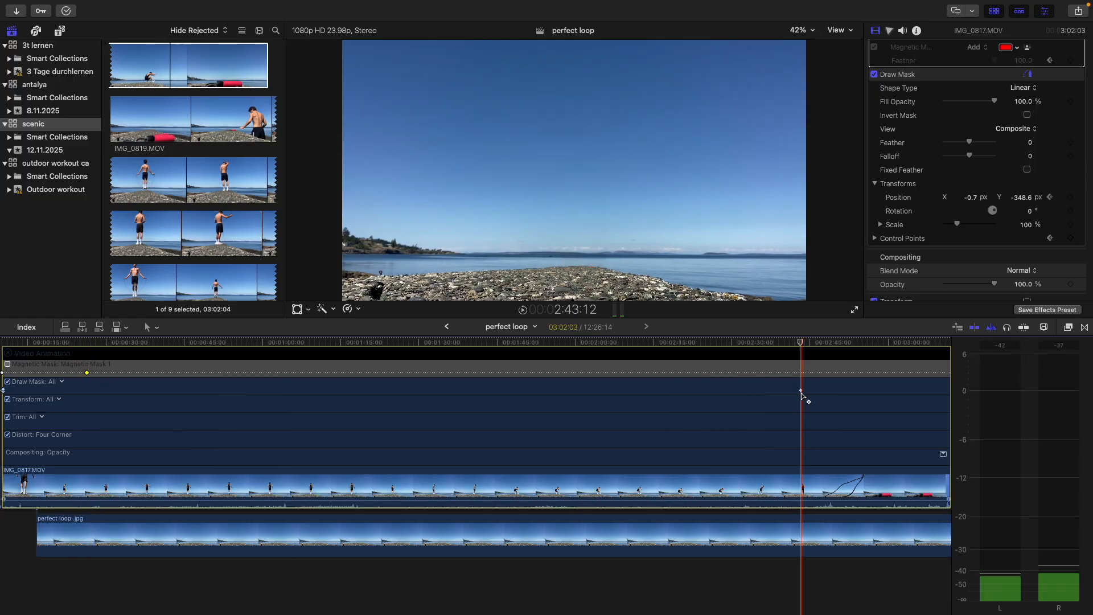
pyautogui.moveTo(802, 393); pyautogui.dragTo(765, 398)
pyautogui.moveTo(4, 390); pyautogui.dragTo(4, 390)
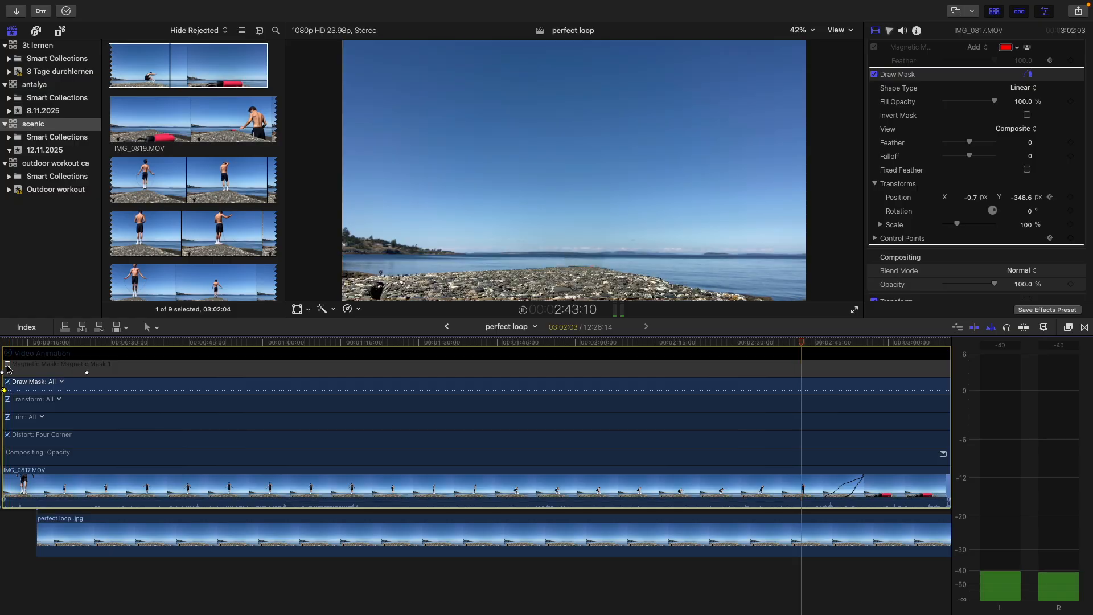
# - Play back the cut into IMG_0817.MOV from just before 10:00 to check the mask at the clip's start
pyautogui.press('Home')
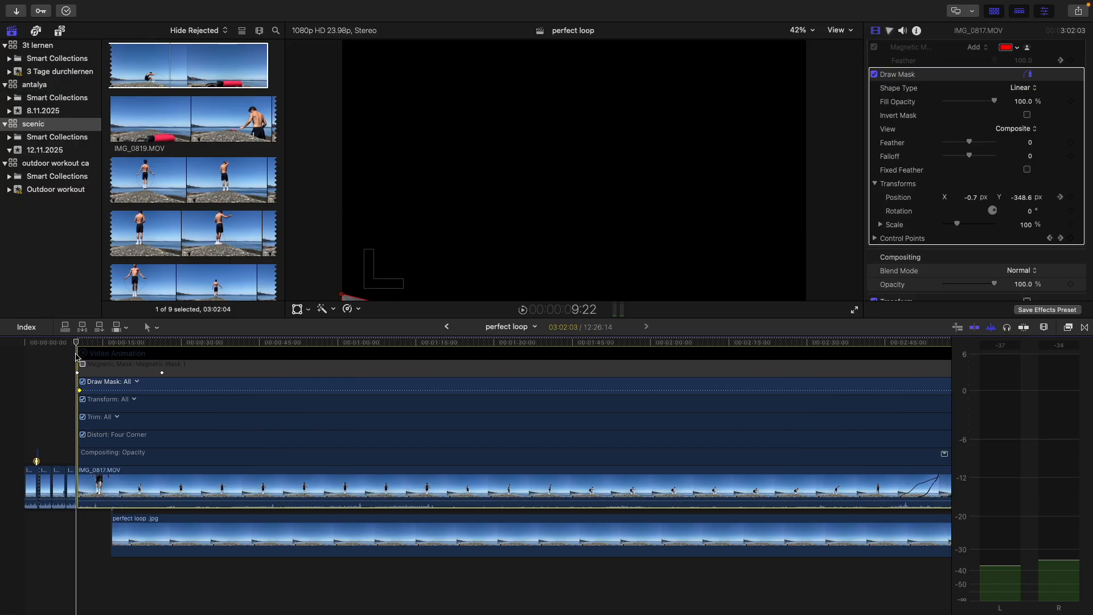
pyautogui.click(72, 354)
pyautogui.press('space')
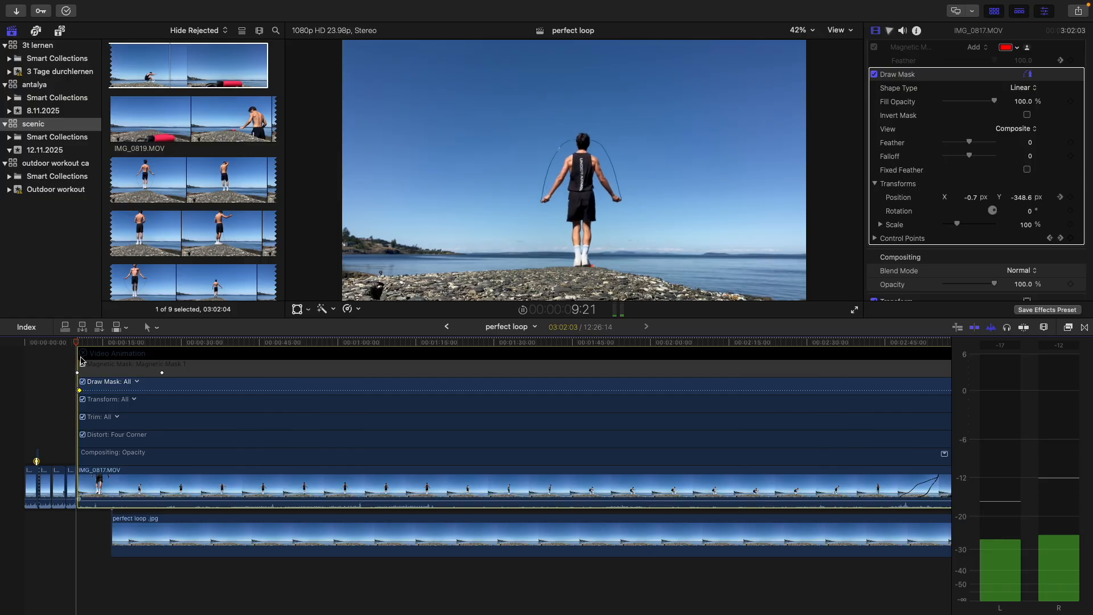
pyautogui.press('space')
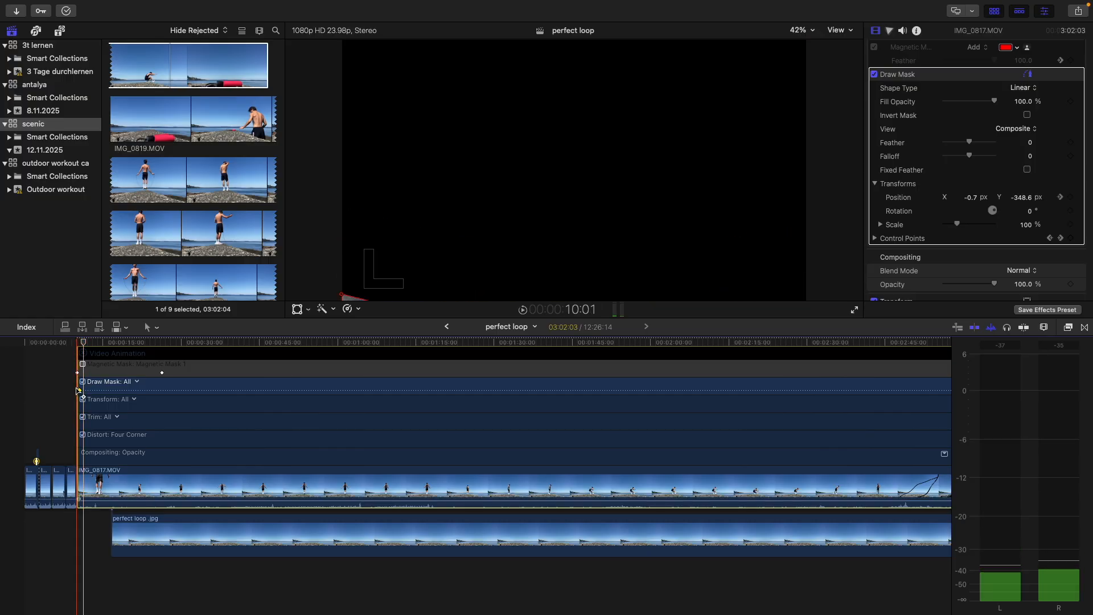
# - Move the horizon-shaped Draw Mask keyframe close to the start of IMG_0817.MOV, at about 10:04
pyautogui.press('super+equal')
pyautogui.press('super+equal')
pyautogui.press('super+equal')
pyautogui.press('super+equal')
pyautogui.press('super+equal')
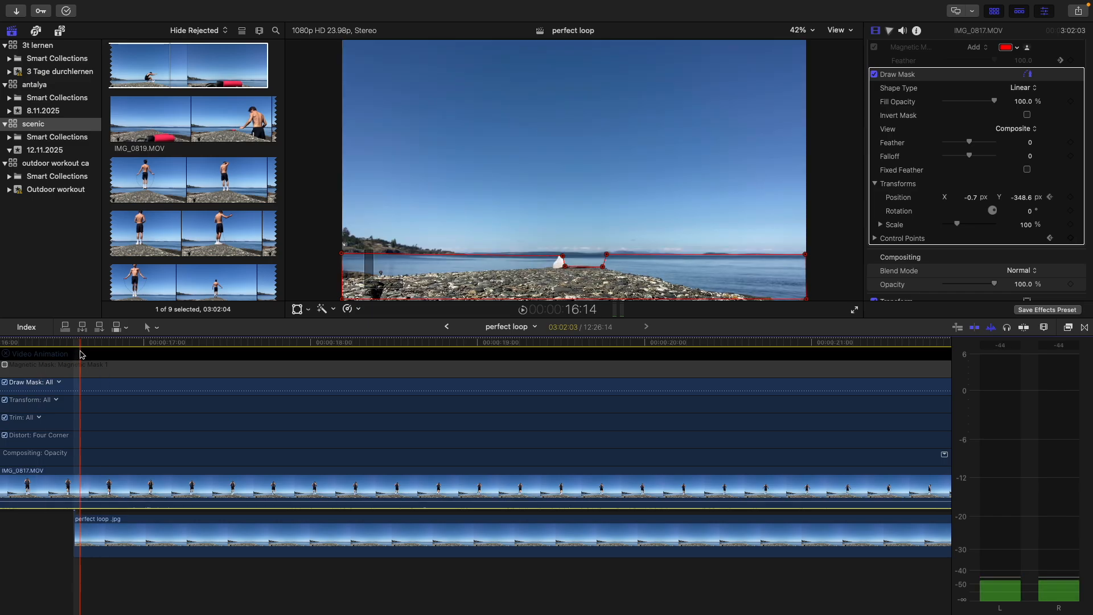
pyautogui.hotkey('ctrl', 'v')
pyautogui.press('Home')
pyautogui.press('space')
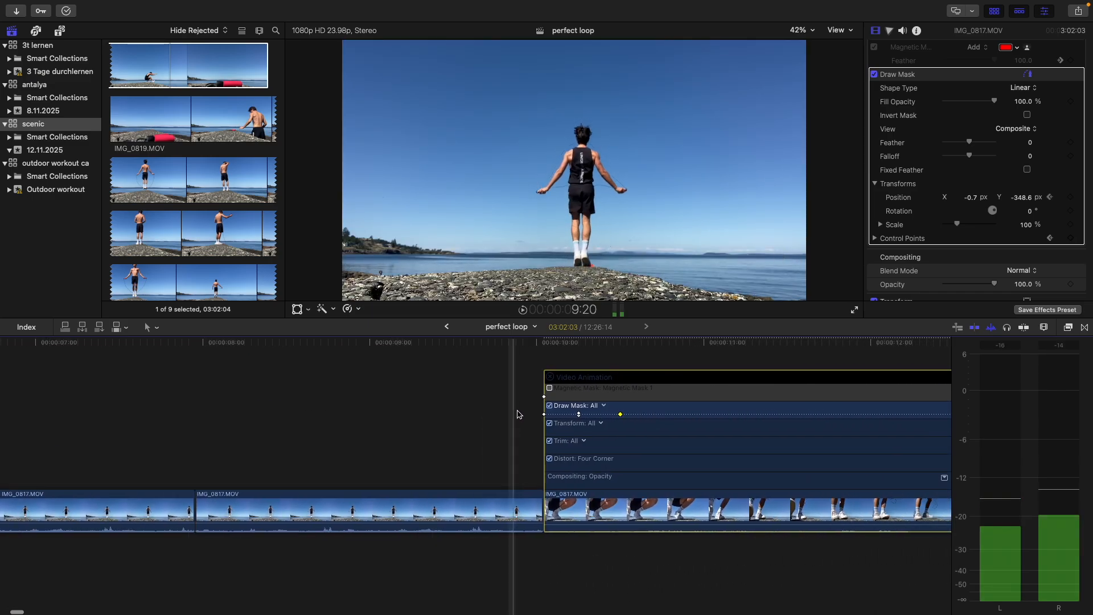
pyautogui.moveTo(382, 416)
pyautogui.mouseDown()
pyautogui.moveTo(458, 414)
pyautogui.moveTo(393, 414)
pyautogui.mouseUp()
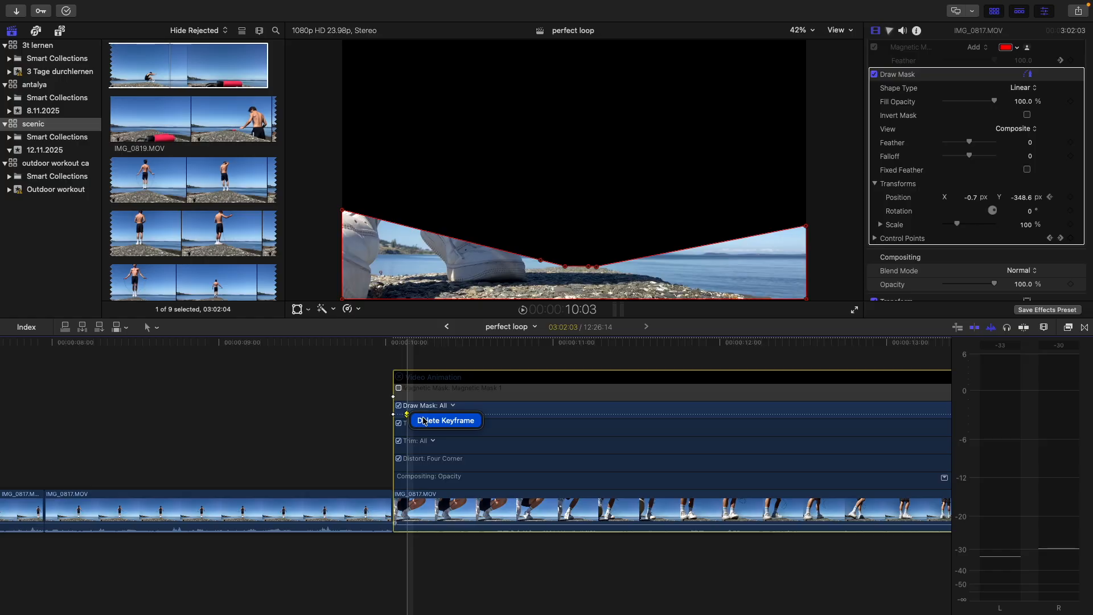
pyautogui.click(424, 422)
pyautogui.rightClick(414, 415)
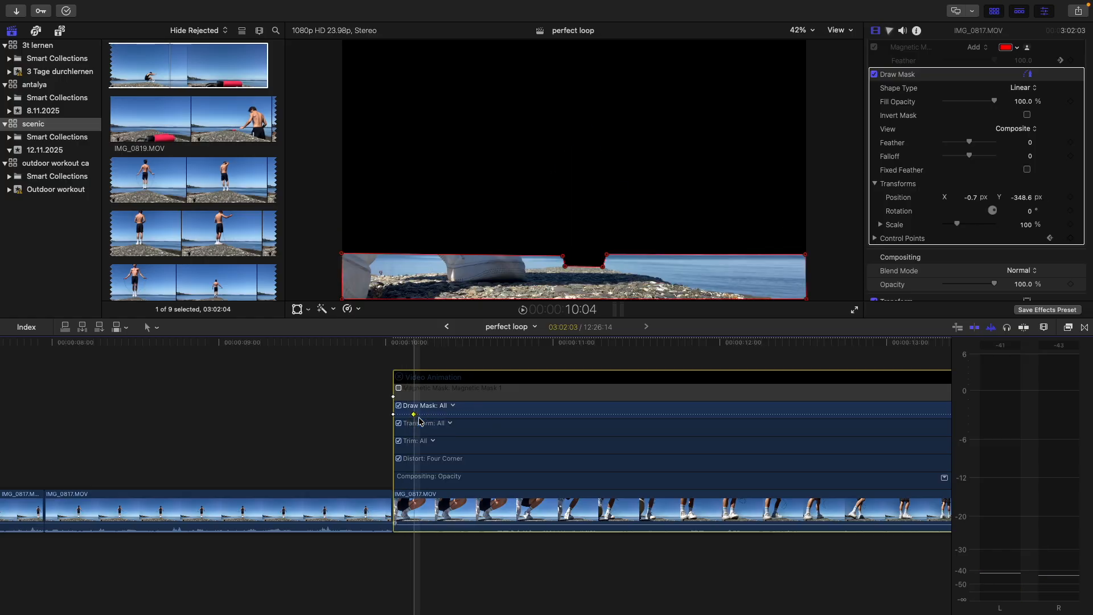
pyautogui.press('Delete')
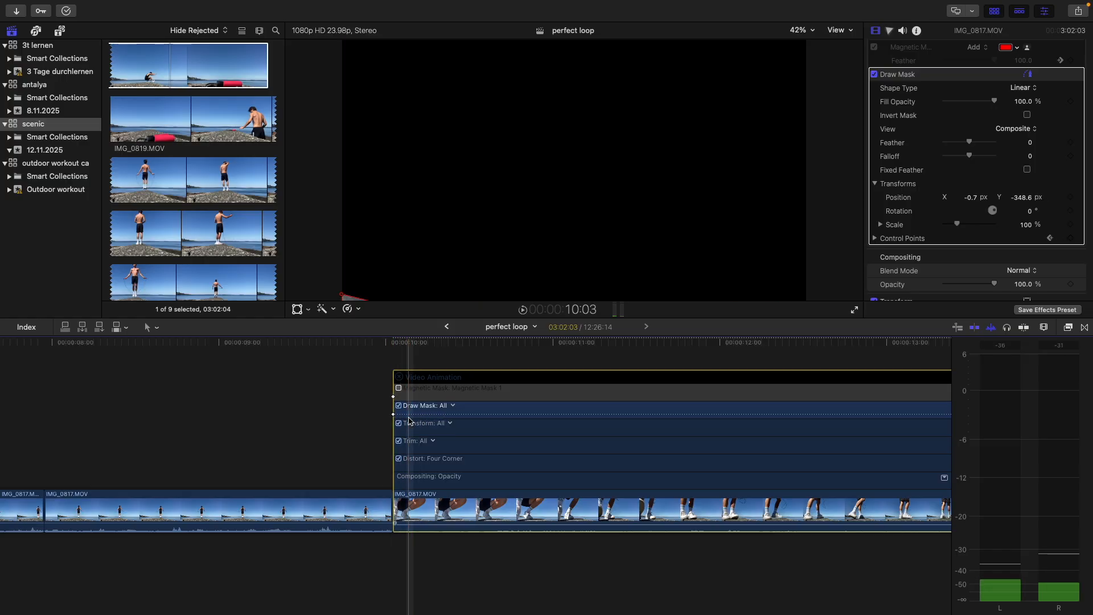
pyautogui.press('super+z')
pyautogui.press('super+z')
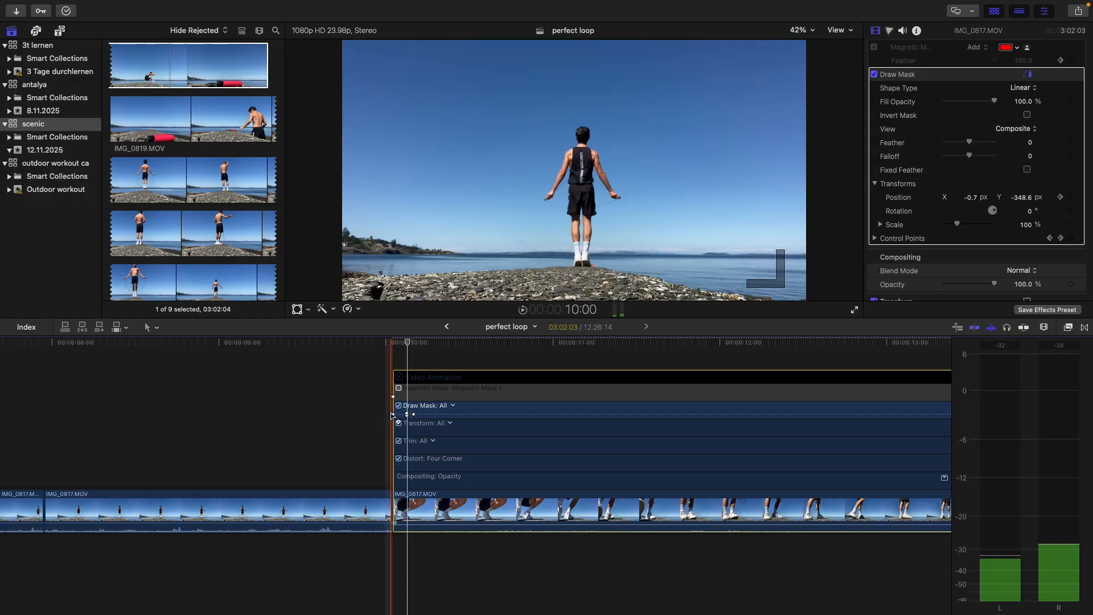
# - Delete the sloped Draw Mask keyframes at the clip's beginning, move the horizon-shaped keyframe to just after its start, and play it back
pyautogui.rightClick(394, 415)
pyautogui.press('Escape')
pyautogui.click(393, 415)
pyautogui.click(406, 414)
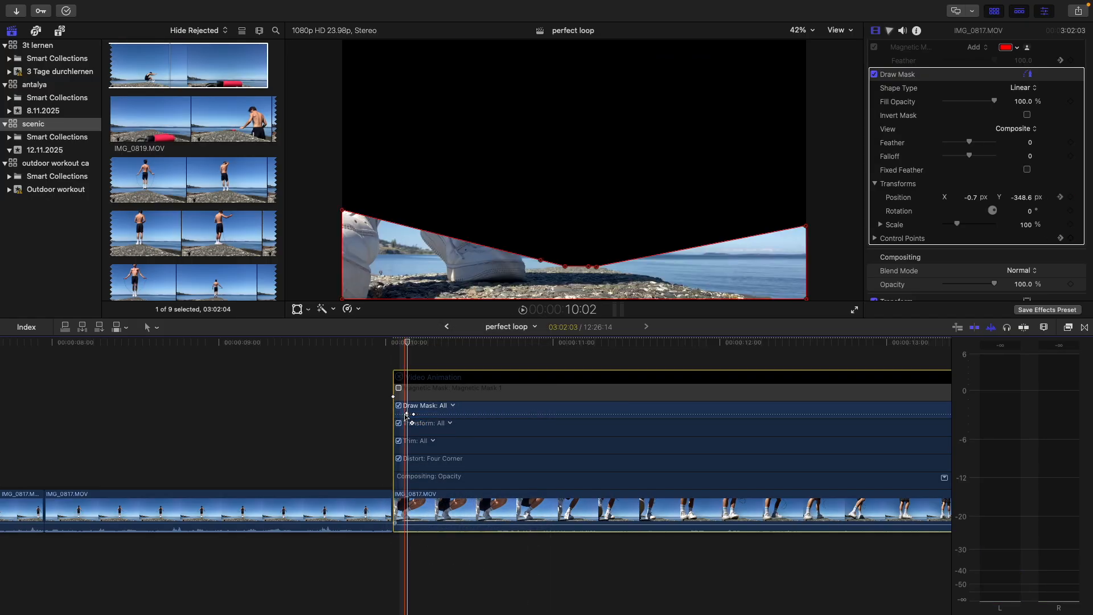
pyautogui.rightClick(414, 415)
pyautogui.click(418, 421)
pyautogui.moveTo(414, 415); pyautogui.dragTo(400, 415)
pyautogui.press('space')
pyautogui.press('space')
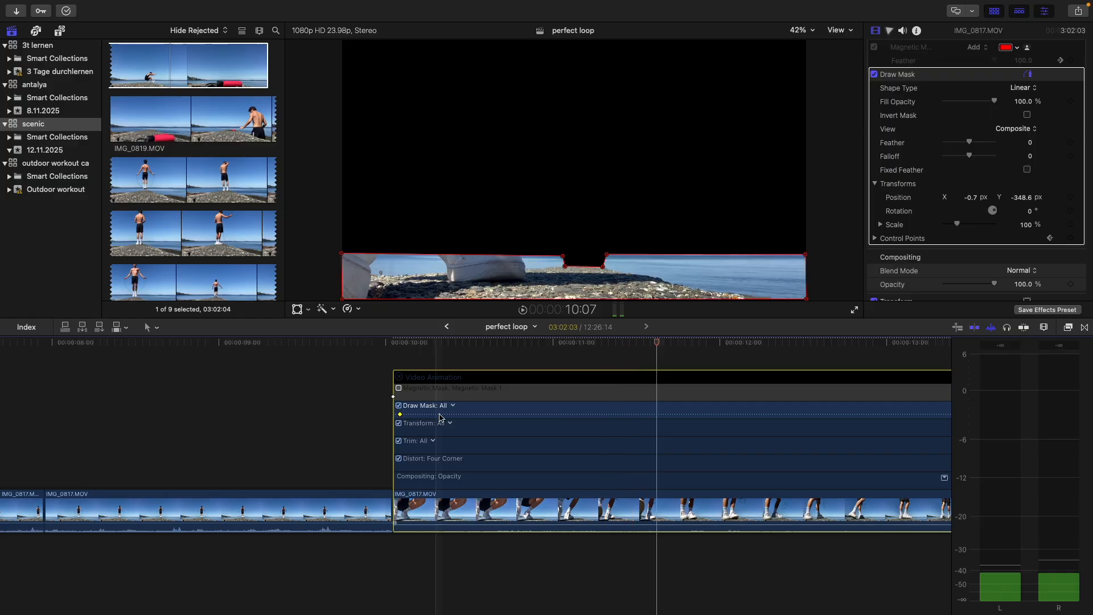
# - Extend the beginning of perfect loop .jpg back to the start of IMG_0817.MOV and play back across the cut
pyautogui.click(462, 501)
pyautogui.press('super+minus')
pyautogui.press('super+minus')
pyautogui.press('super+minus')
pyautogui.press('super+minus')
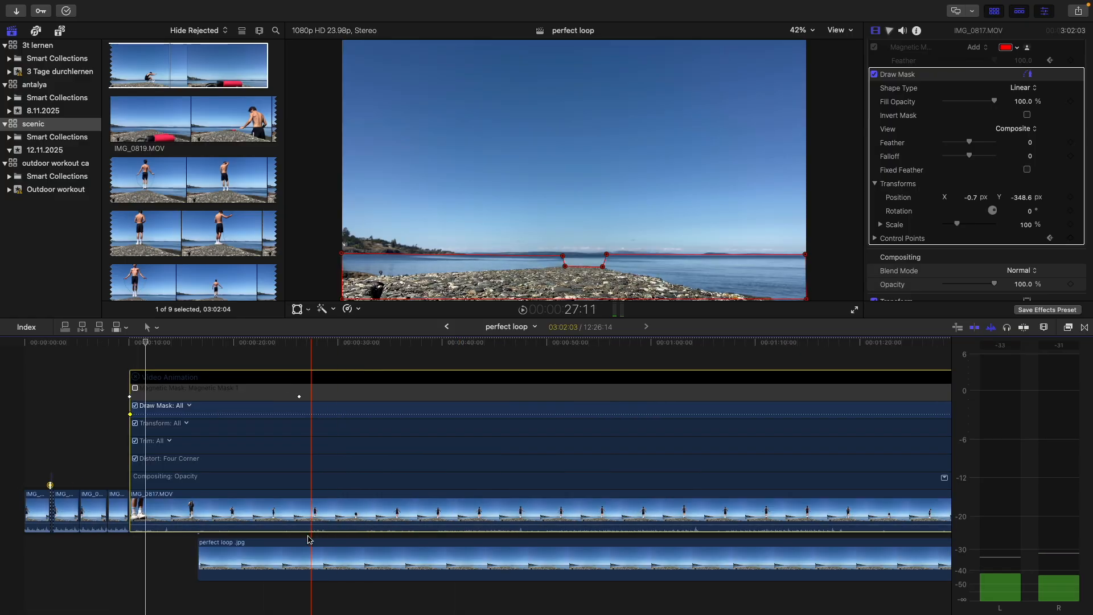
pyautogui.moveTo(198, 561); pyautogui.dragTo(151, 561)
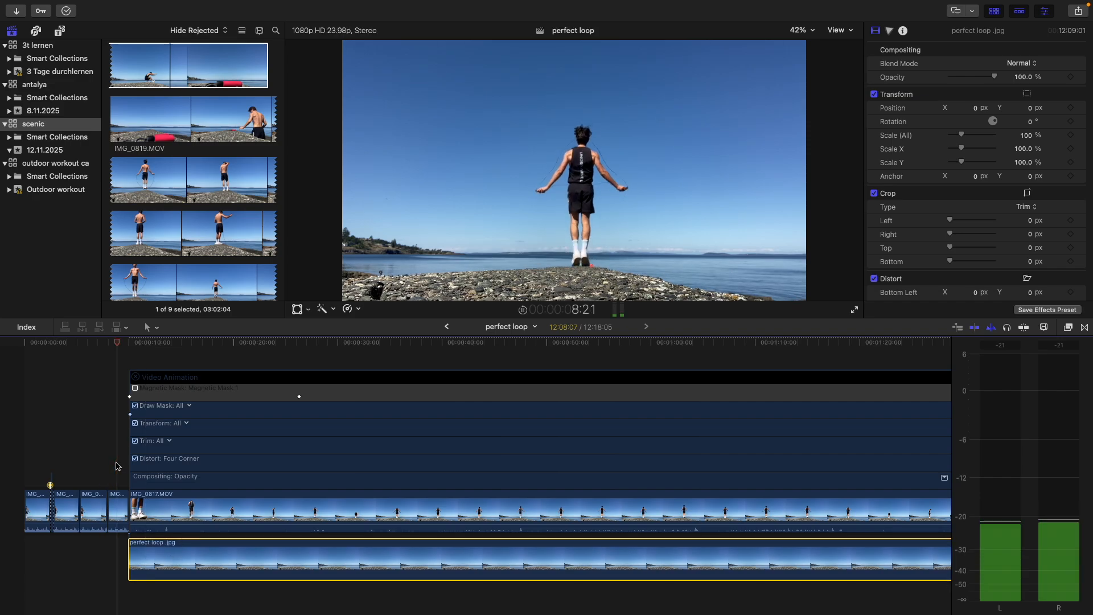
pyautogui.press('/')
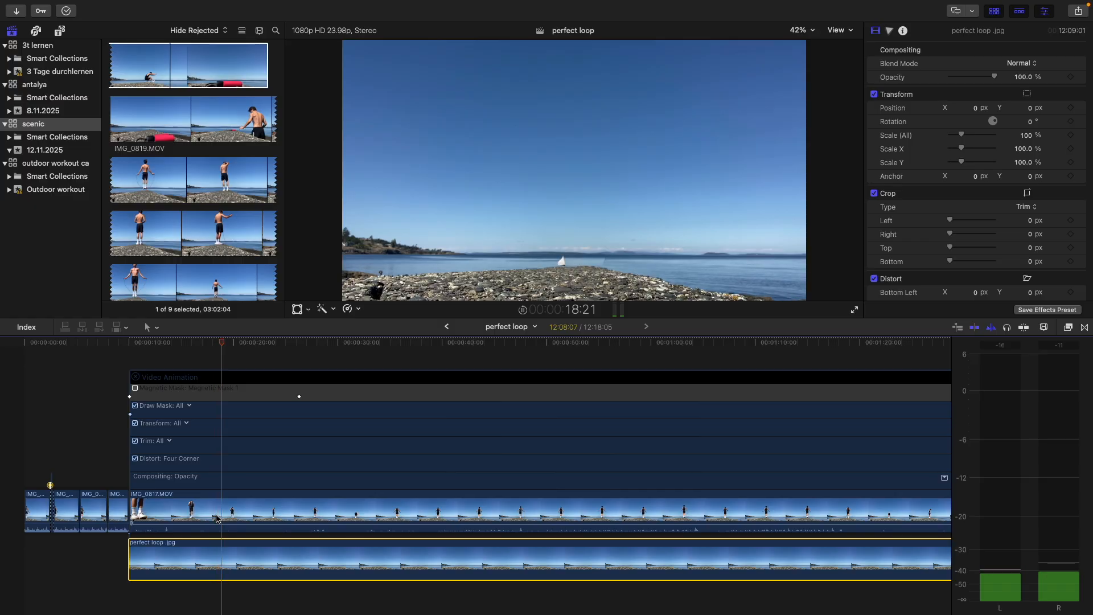
# - At 19:06, widen the foot notch in IMG_0817.MOV's Draw Mask by moving its lower control points outward
pyautogui.click(230, 515)
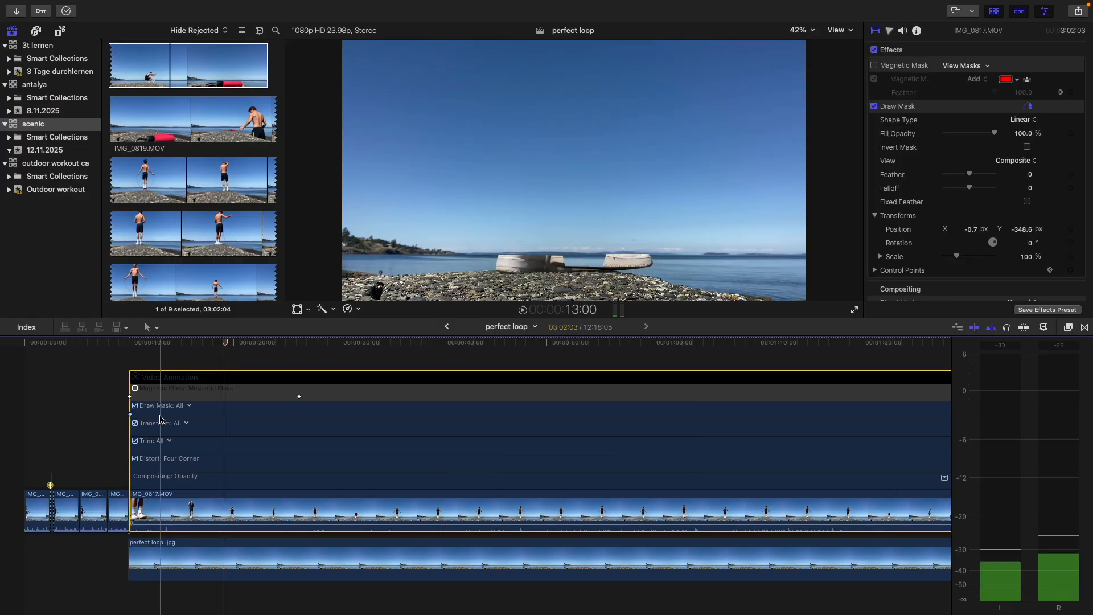
pyautogui.click(130, 414)
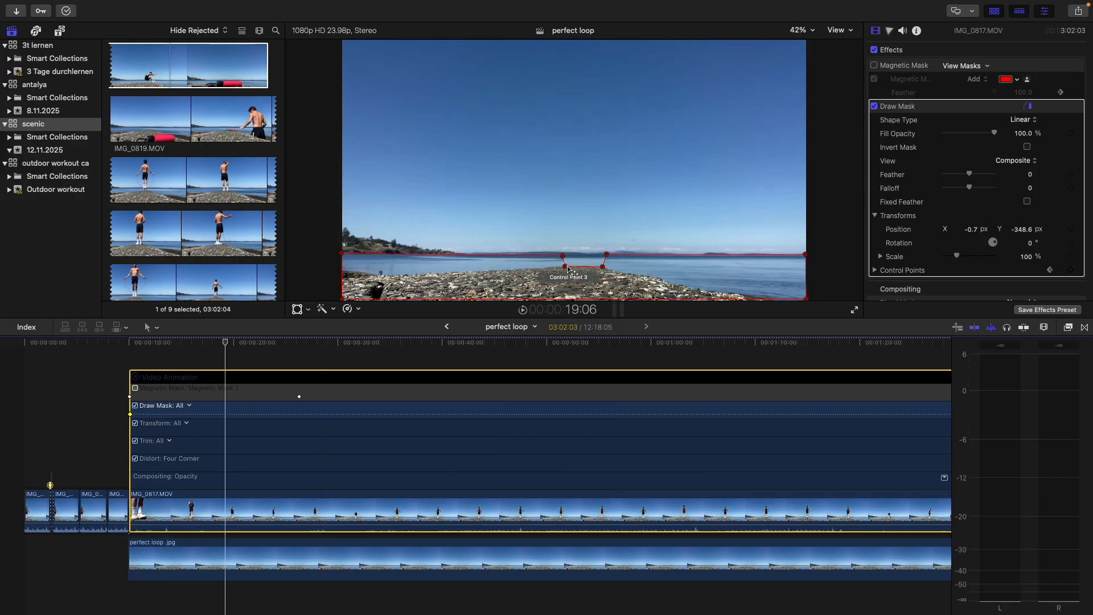
pyautogui.moveTo(566, 269)
pyautogui.mouseDown()
pyautogui.moveTo(559, 256)
pyautogui.moveTo(605, 266)
pyautogui.mouseUp()
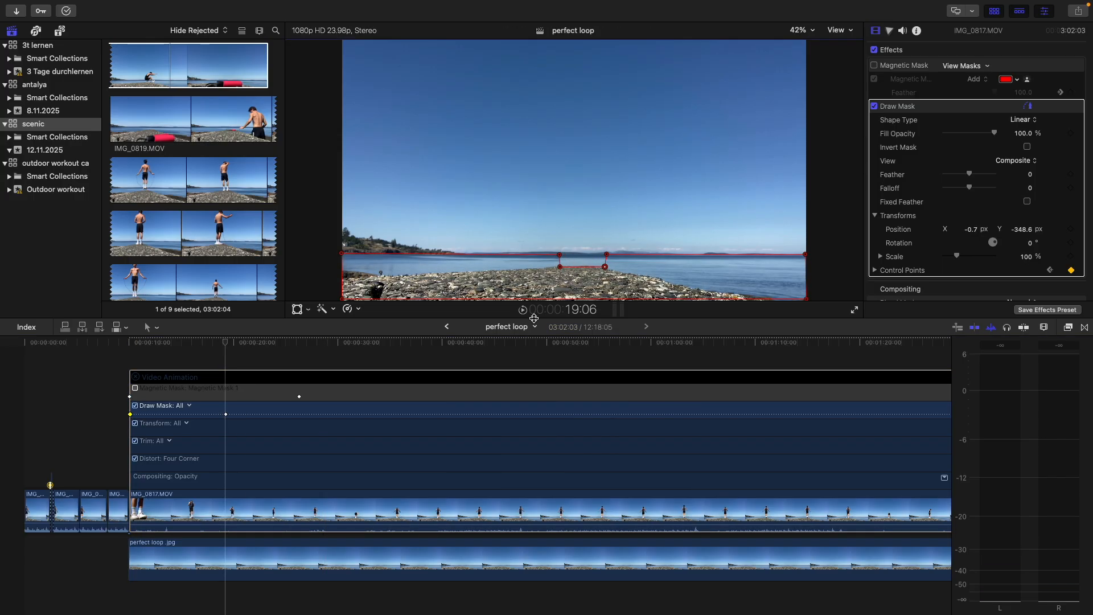
pyautogui.click(226, 445)
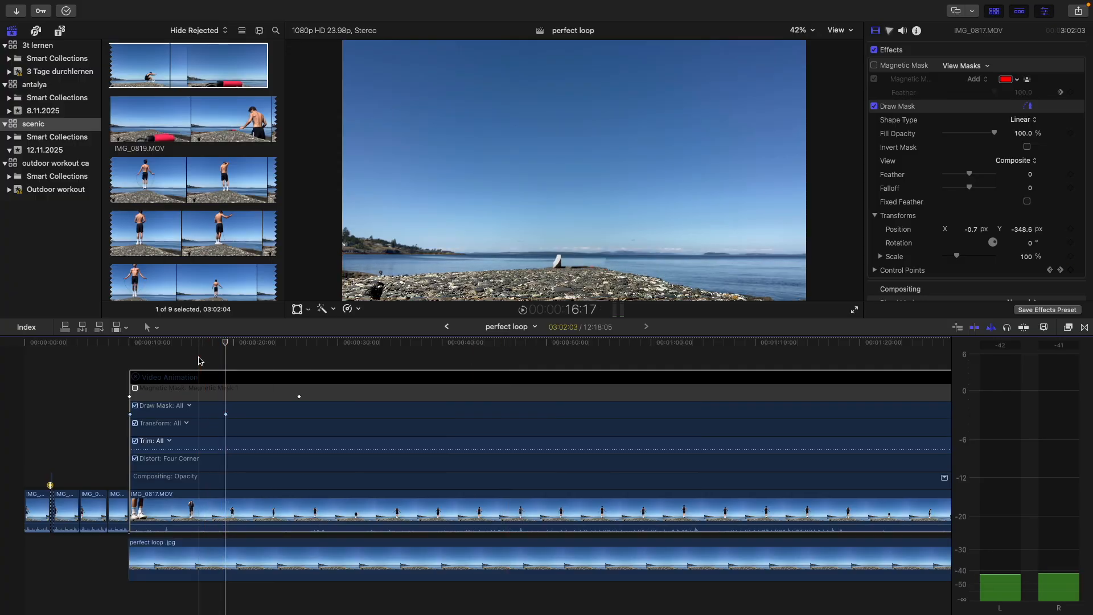
# - Trim off the beginning of IMG_0817.MOV up to 21:13 and play back the cut at 10:00
pyautogui.click(250, 360)
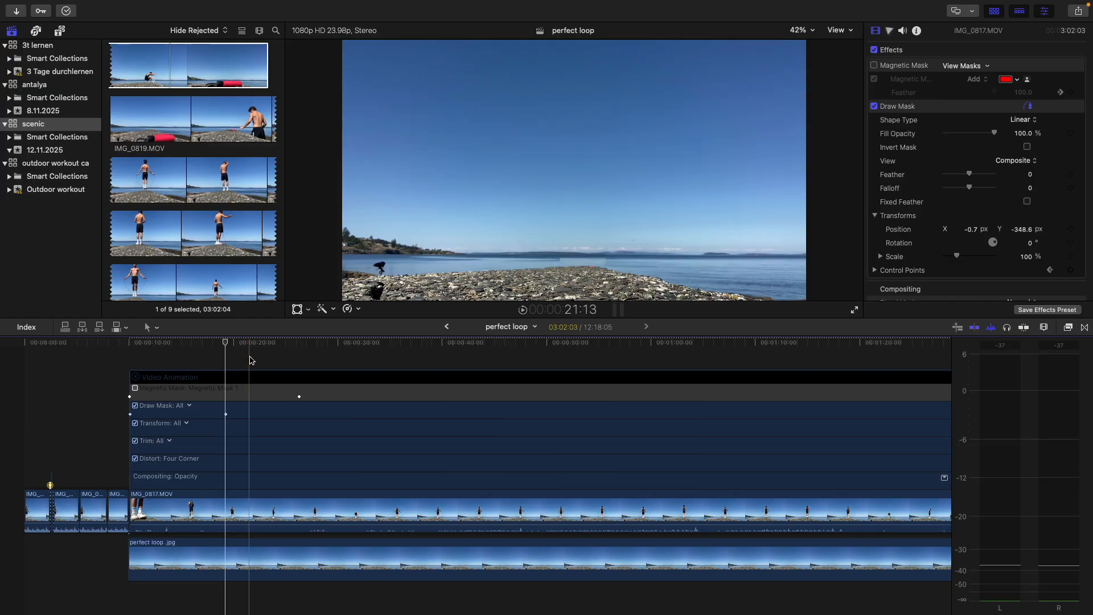
pyautogui.hscroll(-5, 253, 361)
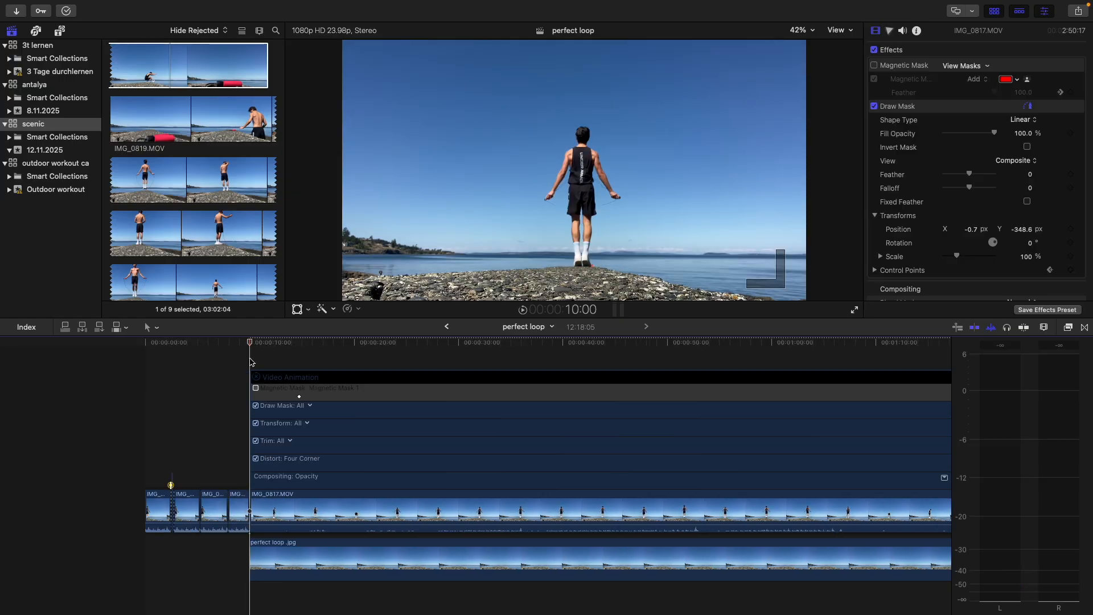
pyautogui.press('space')
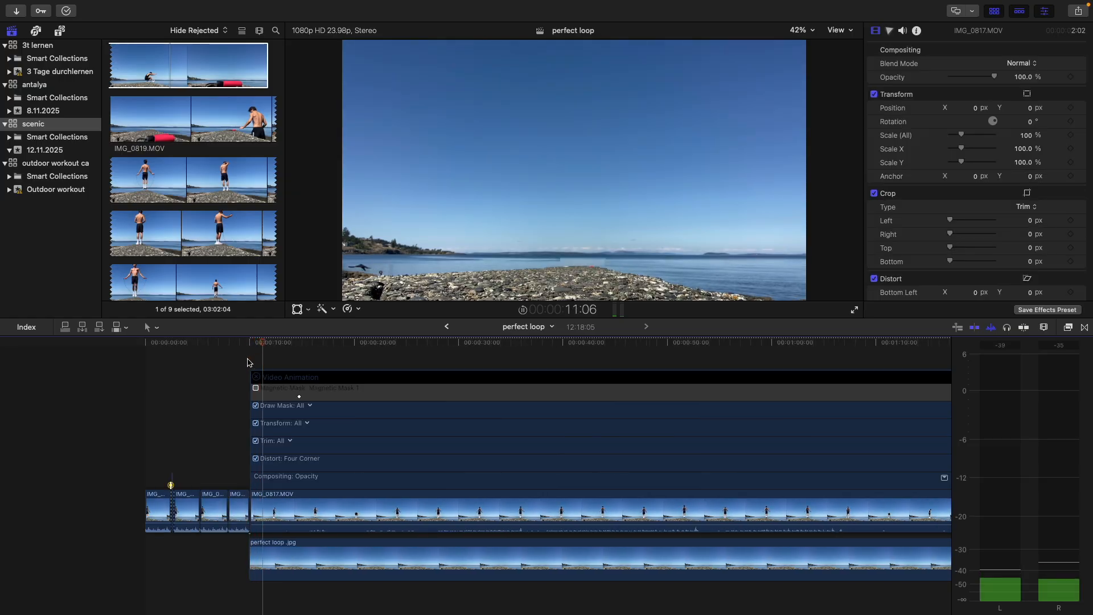
pyautogui.click(241, 365)
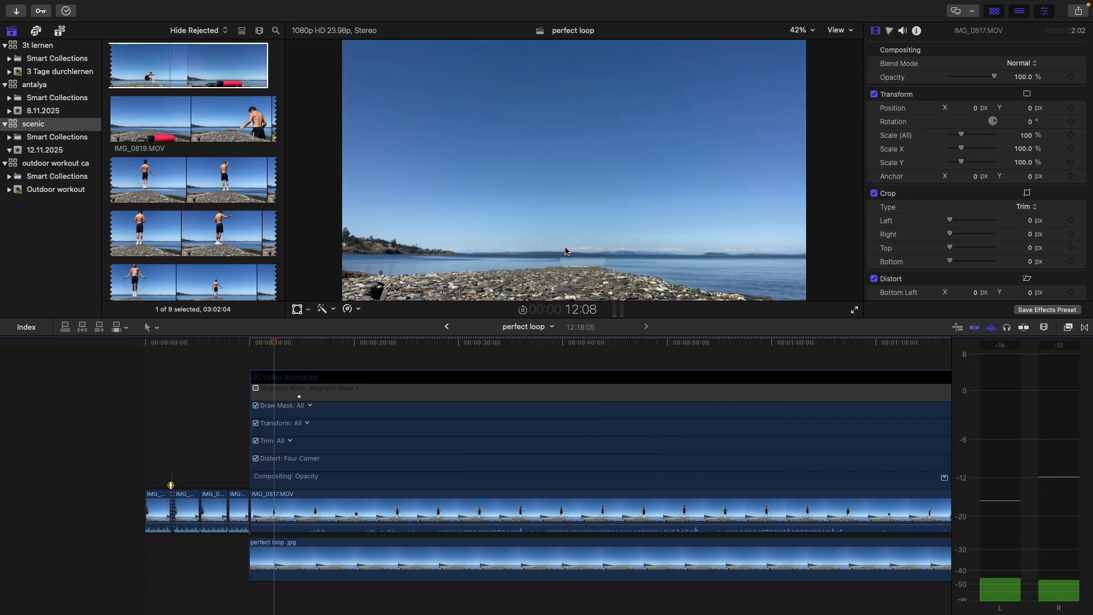
pyautogui.click(461, 464)
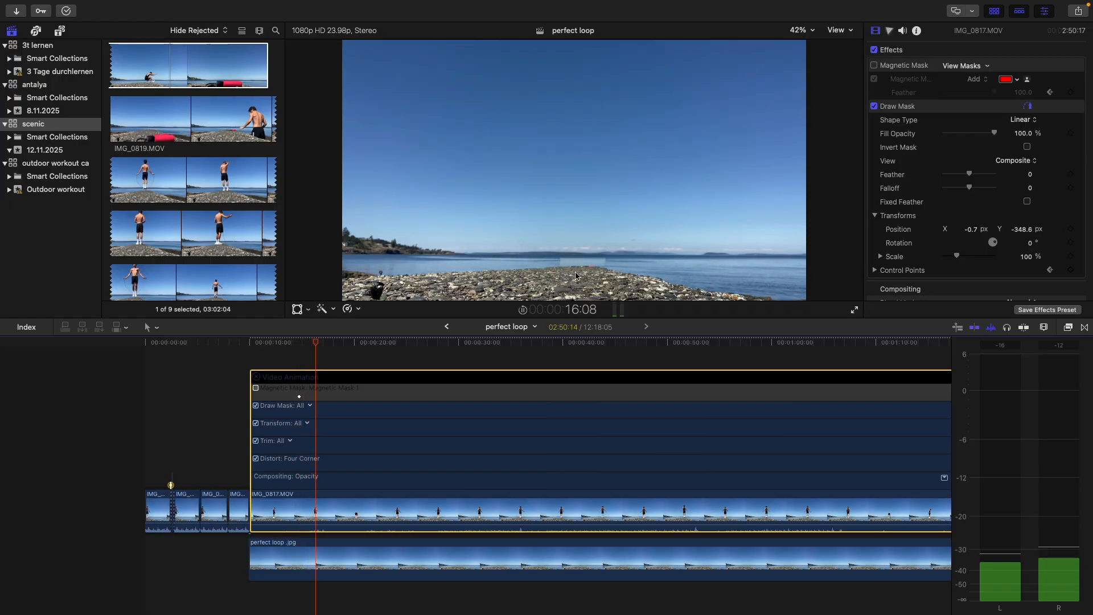
pyautogui.press('space')
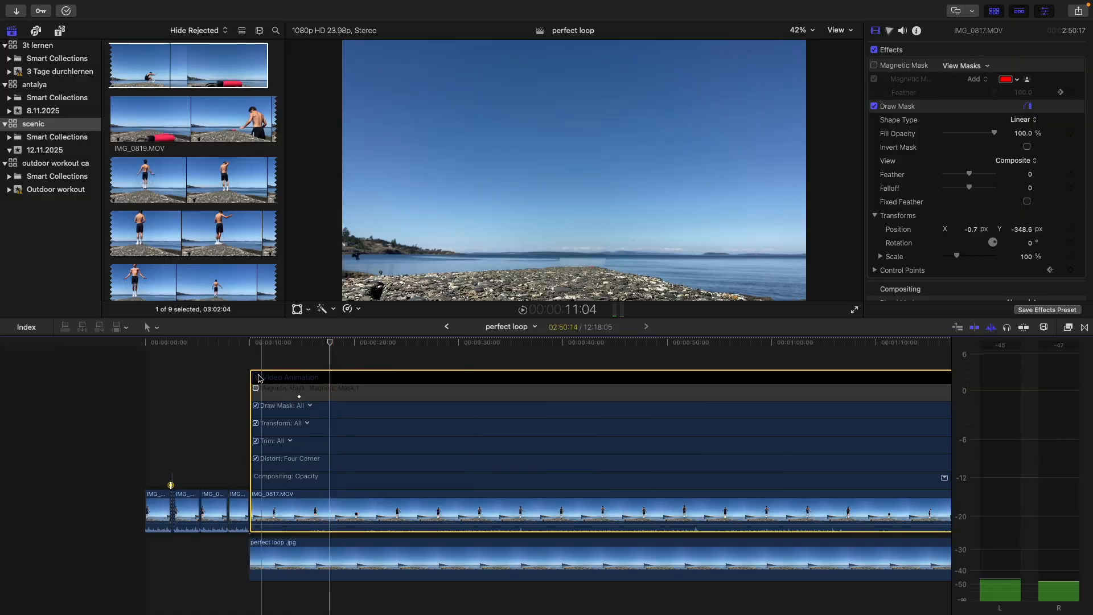
# - At 10:01, add a Fill Opacity keyframe to the Draw Mask, and try the Original view before returning to Composite
pyautogui.press('Up')
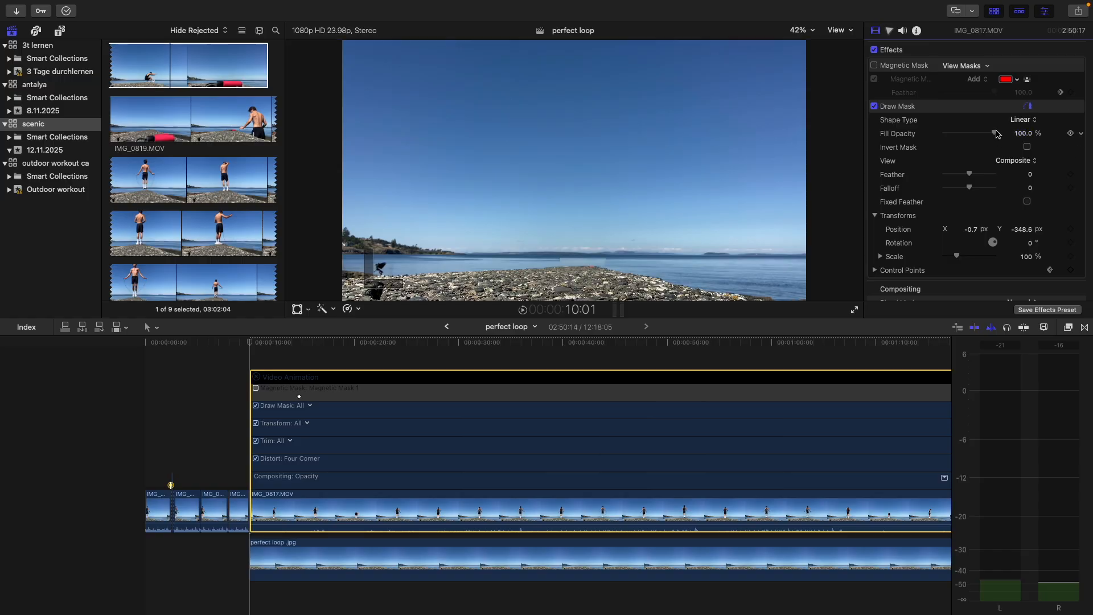
pyautogui.hotkey('alt', 'k')
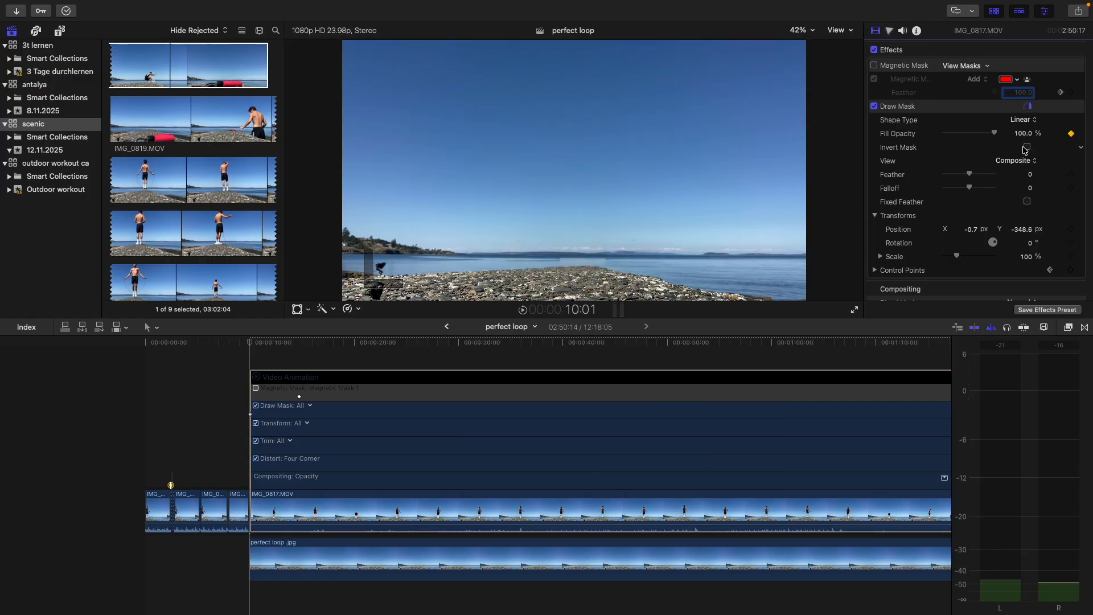
pyautogui.click(1024, 168)
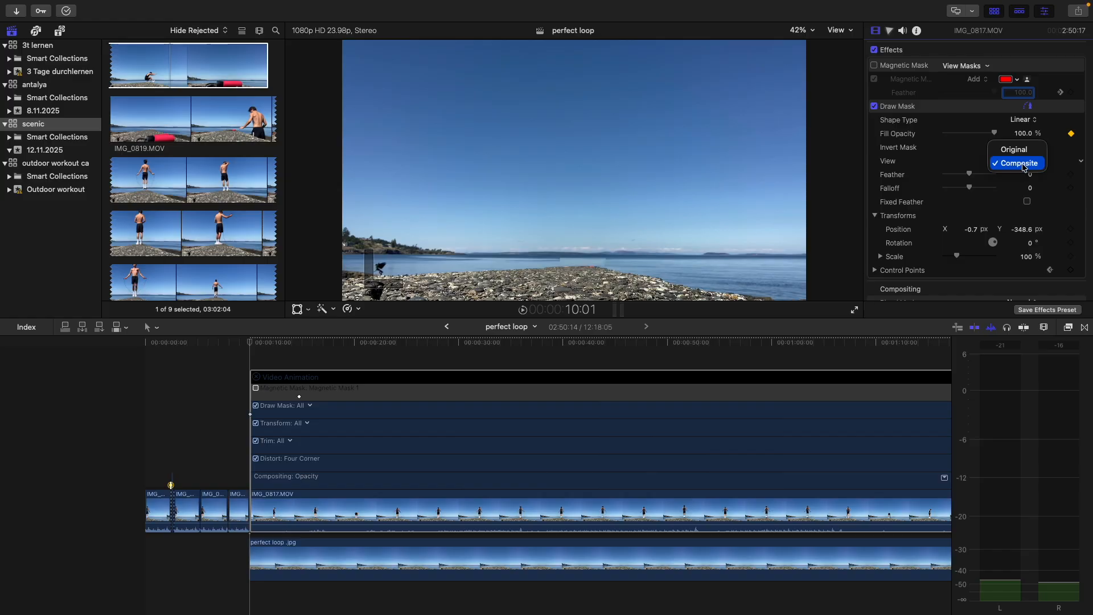
pyautogui.click(1023, 162)
pyautogui.click(1019, 148)
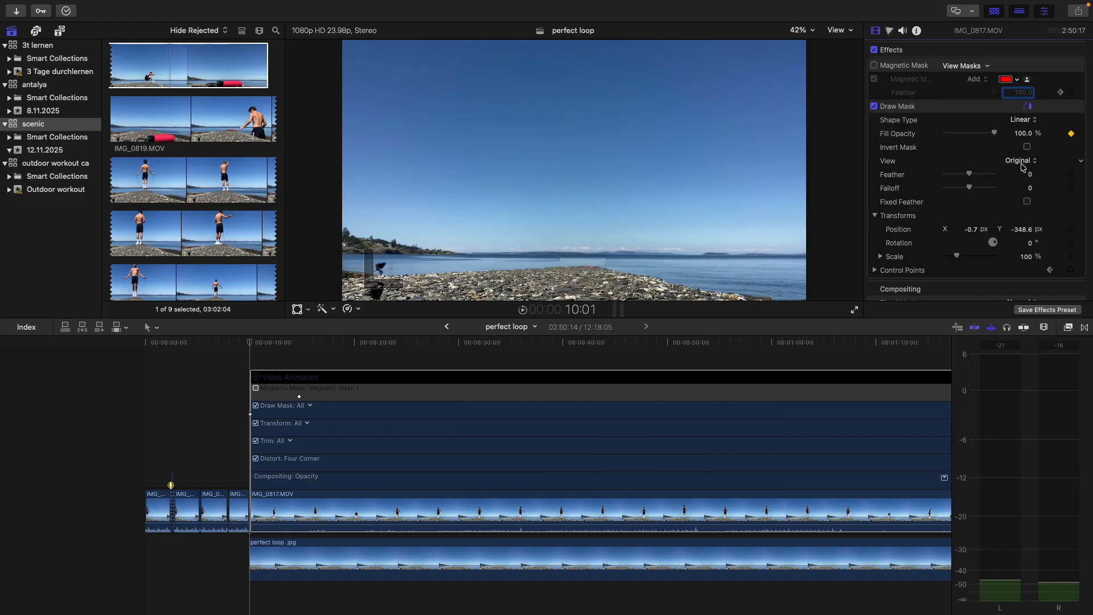
pyautogui.click(1022, 162)
pyautogui.click(1028, 179)
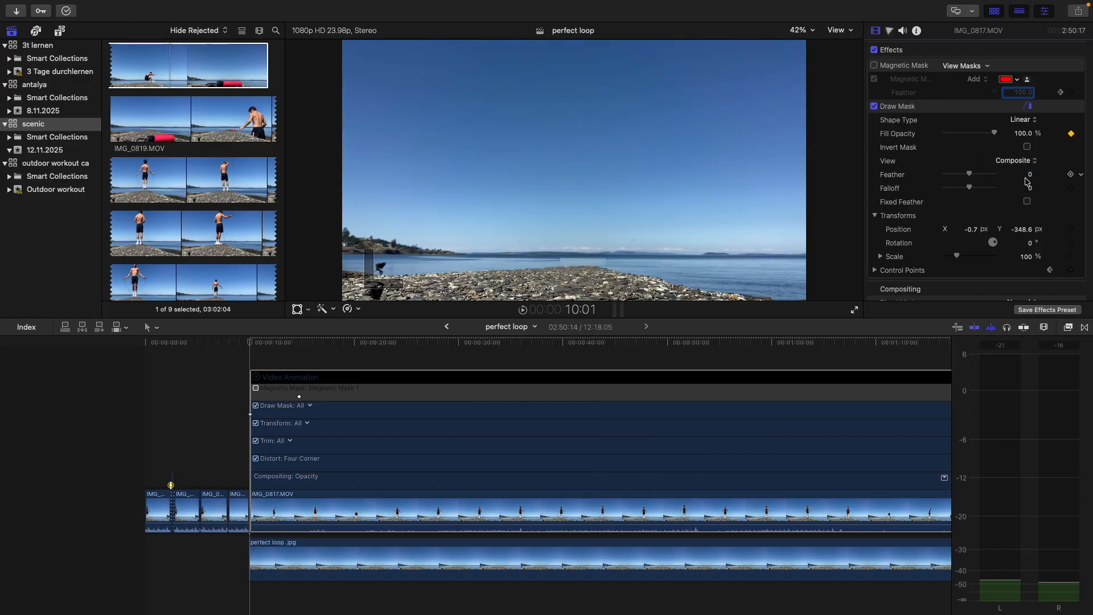
# - Set the Draw Mask's Feather to -62.0, play back the result, and set its Falloff to 100.0
pyautogui.moveTo(970, 173); pyautogui.dragTo(982, 175)
pyautogui.moveTo(959, 174); pyautogui.dragTo(974, 175)
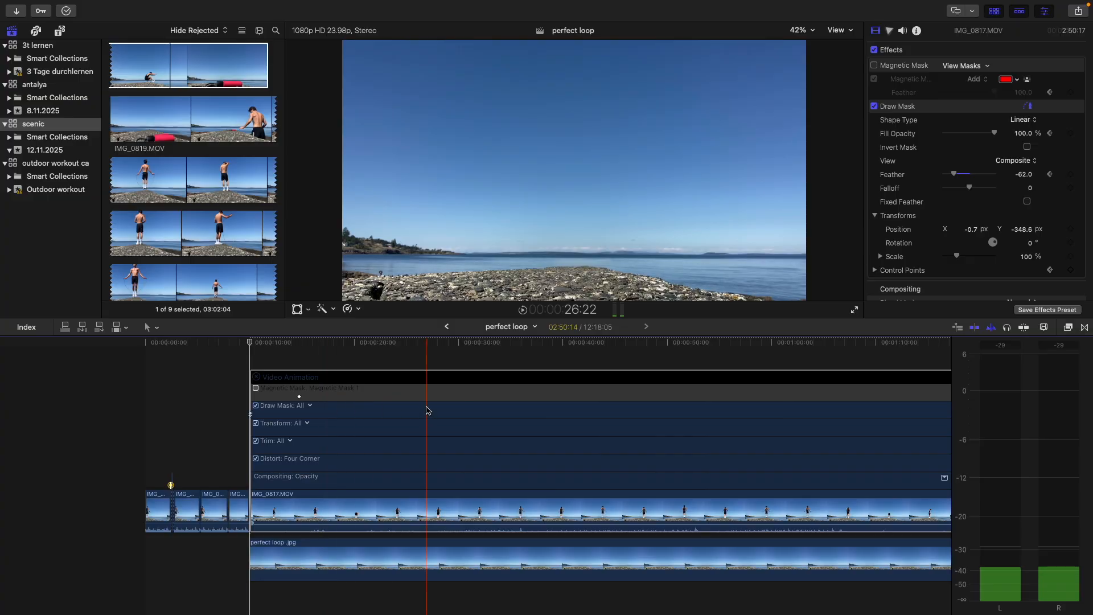
pyautogui.press('space')
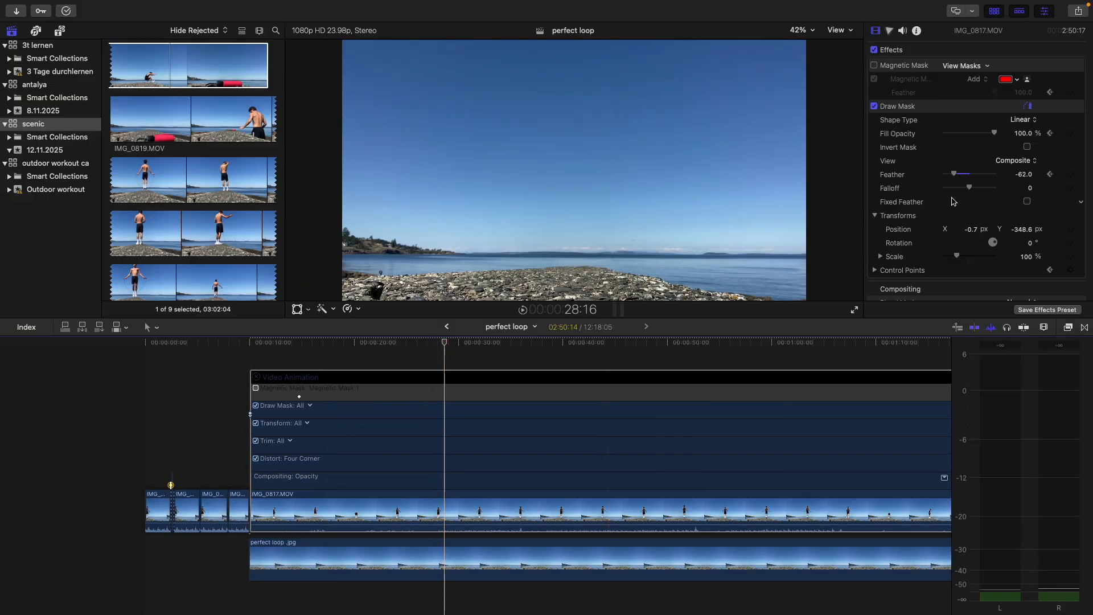
pyautogui.moveTo(969, 188); pyautogui.dragTo(971, 190)
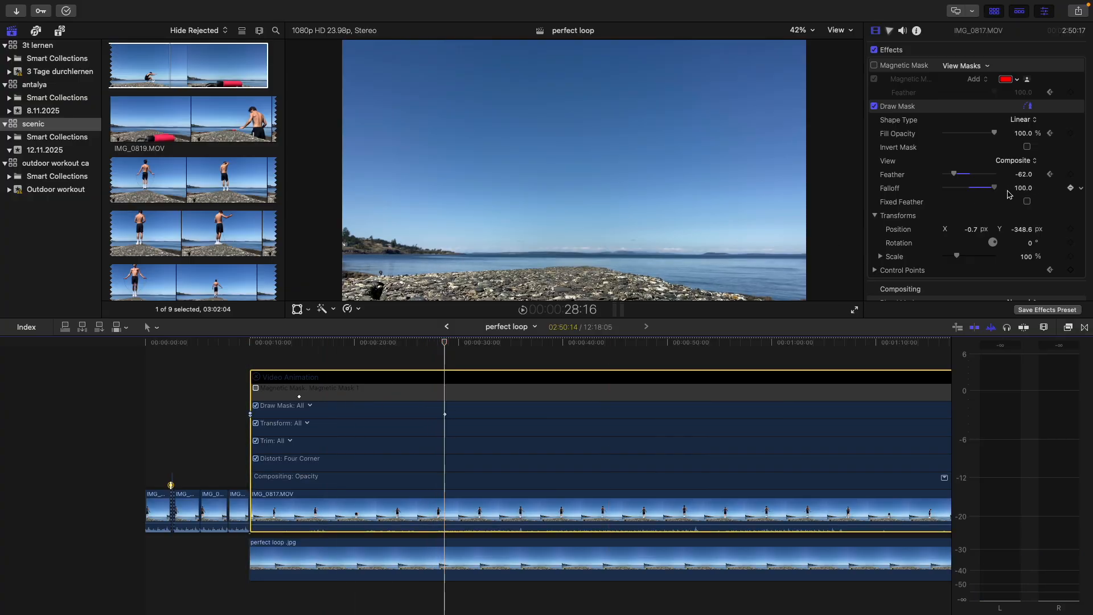
# - Set the Draw Mask's Falloff to 70.0, play back the result, and view the whole project in the timeline
pyautogui.moveTo(991, 199); pyautogui.dragTo(987, 198)
pyautogui.press('space')
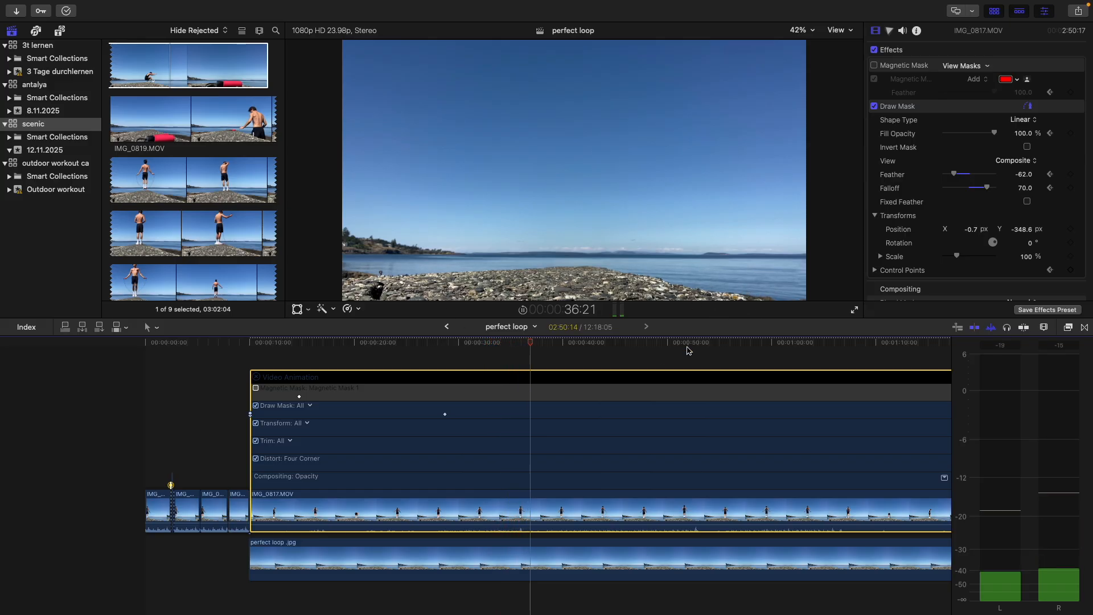
pyautogui.hotkey('shift', 'z')
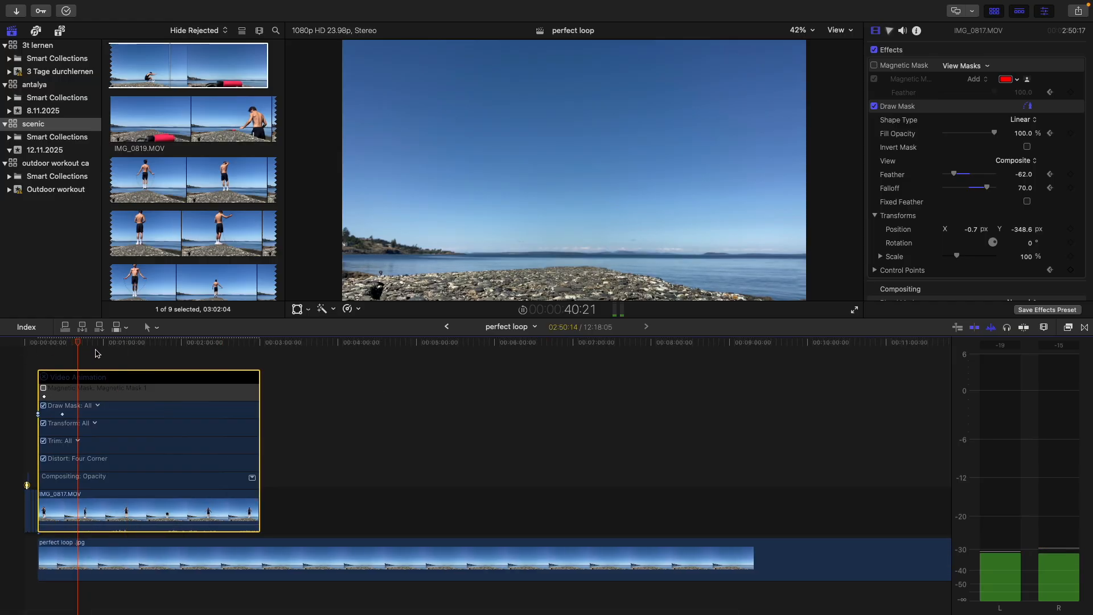
pyautogui.click(158, 231)
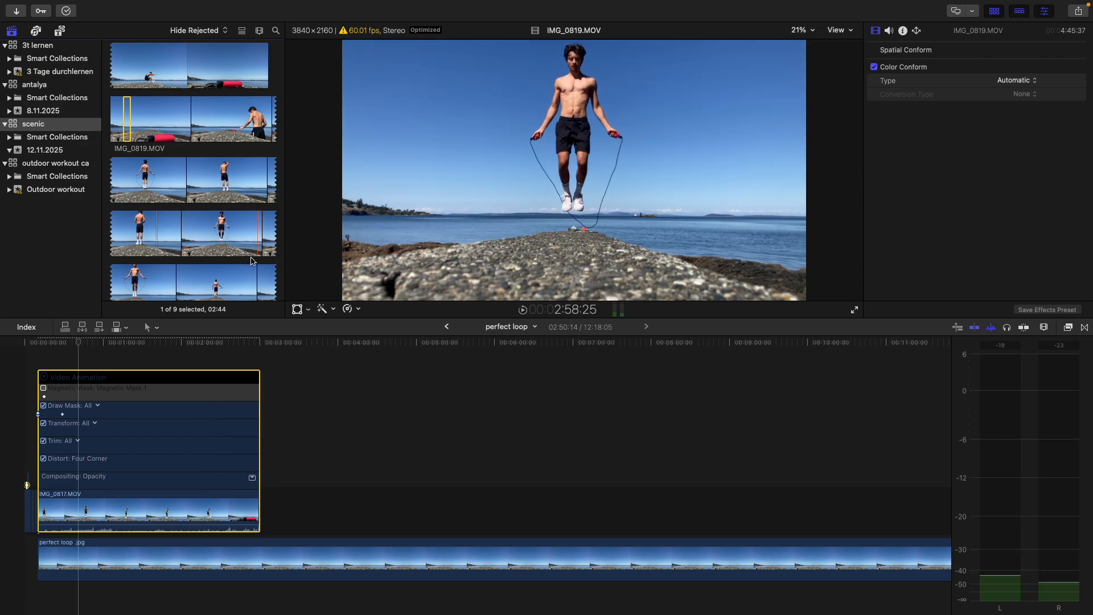
pyautogui.click(194, 354)
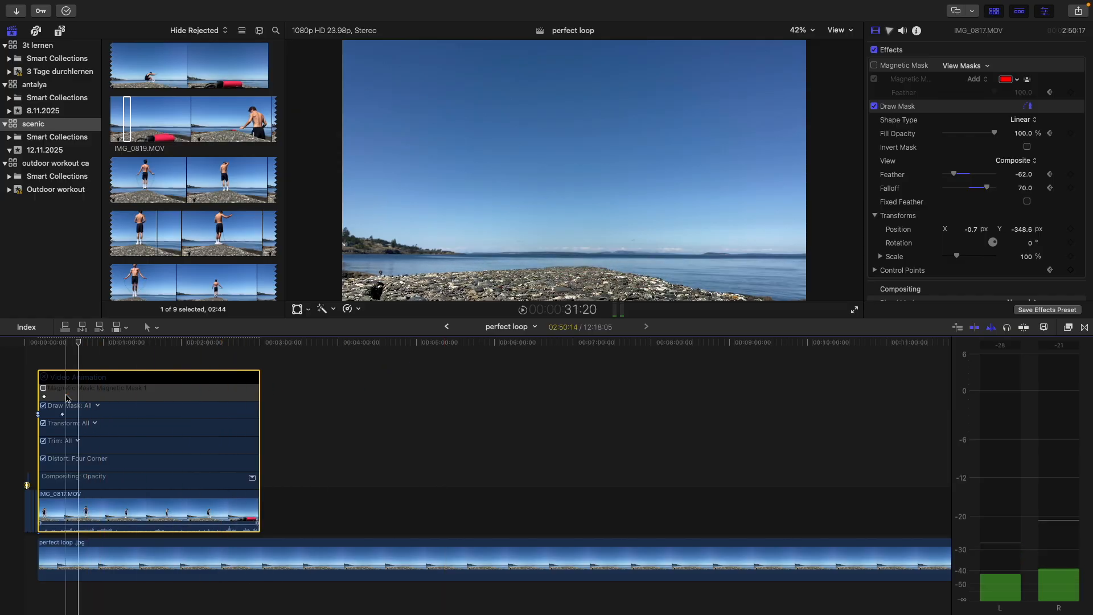
# - Try trimming off the beginning of IMG_0817.MOV, undo it, and split the clip at 41:14 instead
pyautogui.click(127, 416)
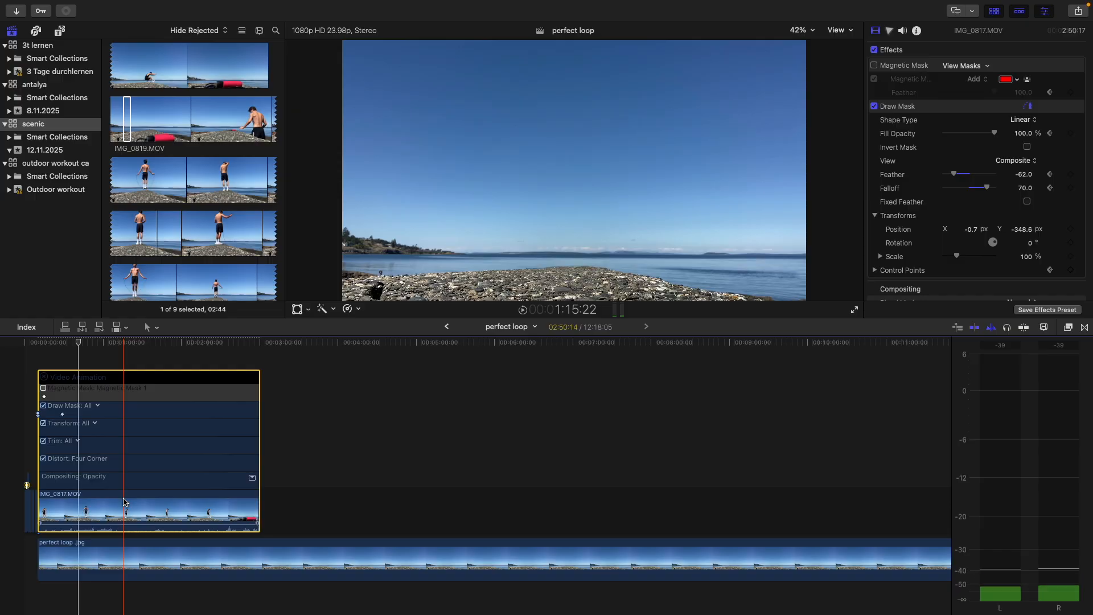
pyautogui.hotkey('alt', '[')
pyautogui.press('super+z')
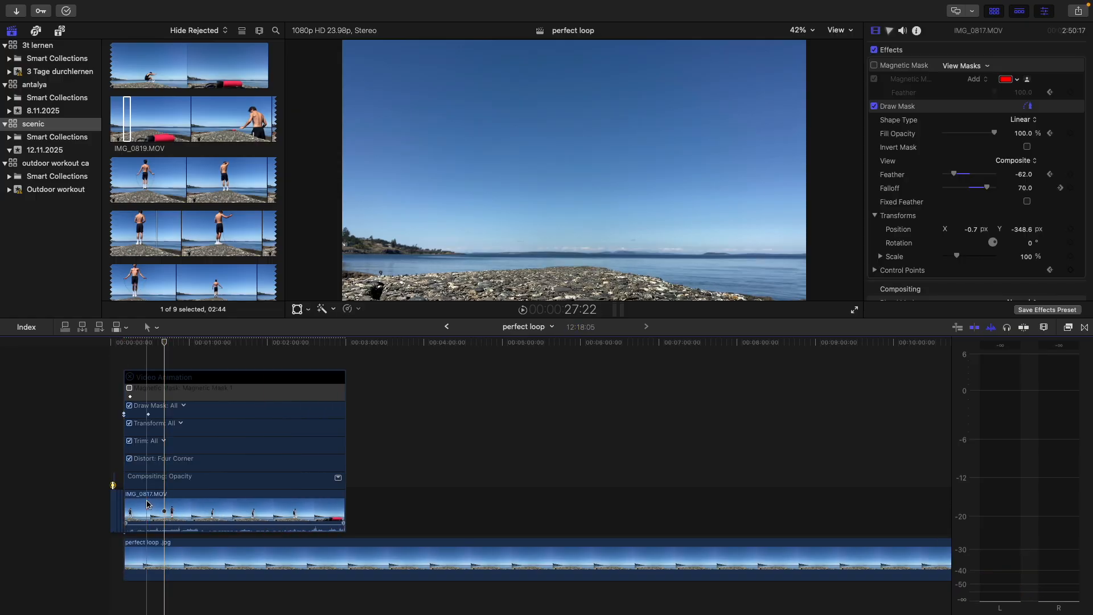
pyautogui.click(165, 506)
pyautogui.press('super+b')
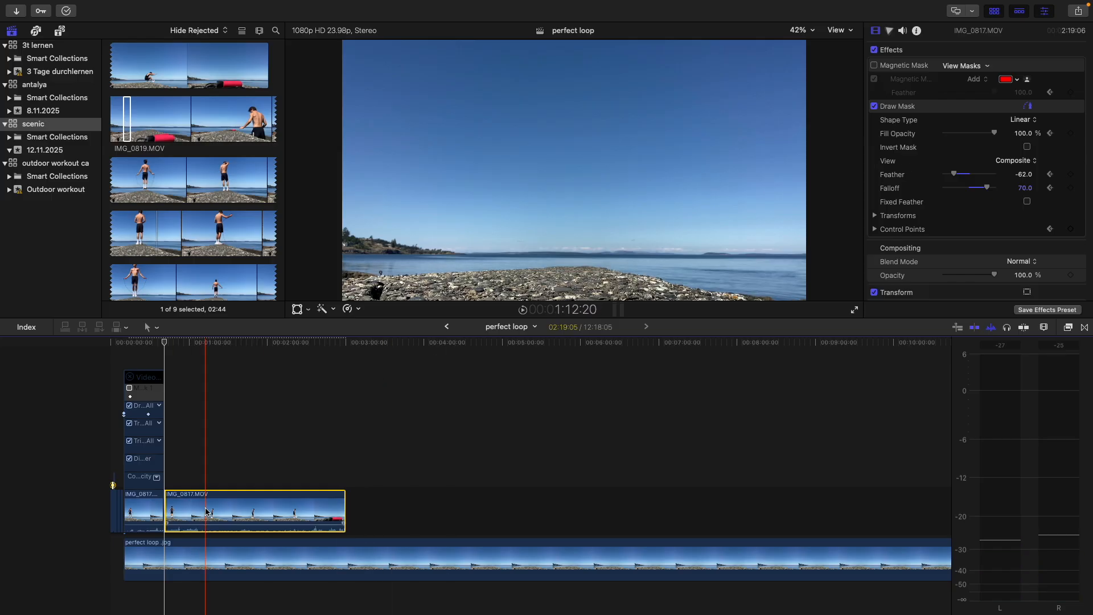
# - At 1:23:00 in the second IMG_0817.MOV segment, move the Draw Mask notch's upper right point outward and down to the shoreline
pyautogui.click(966, 112)
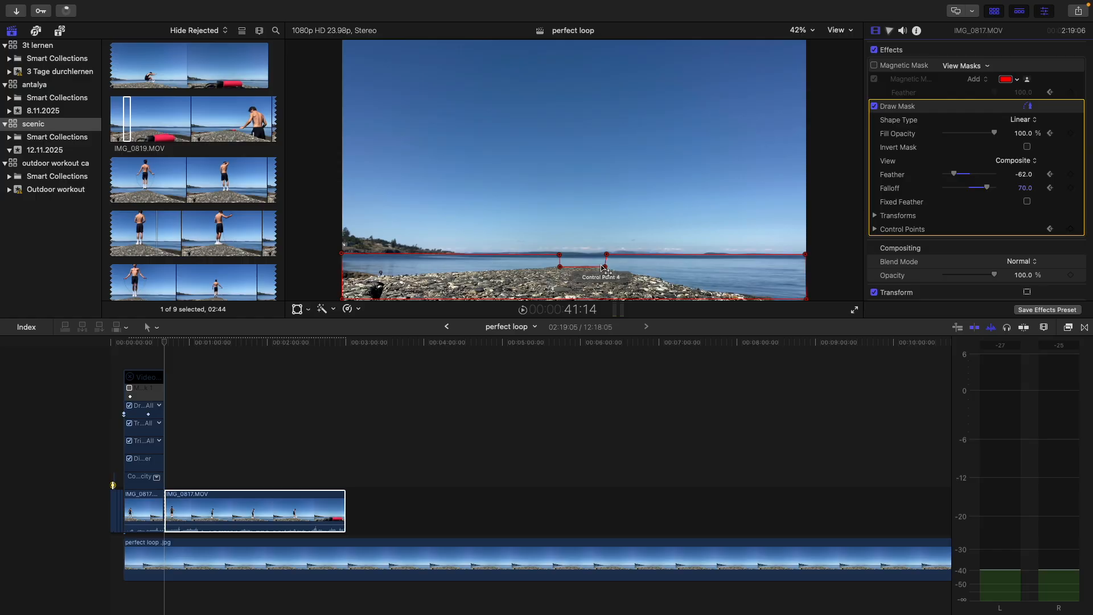
pyautogui.press('super+equal')
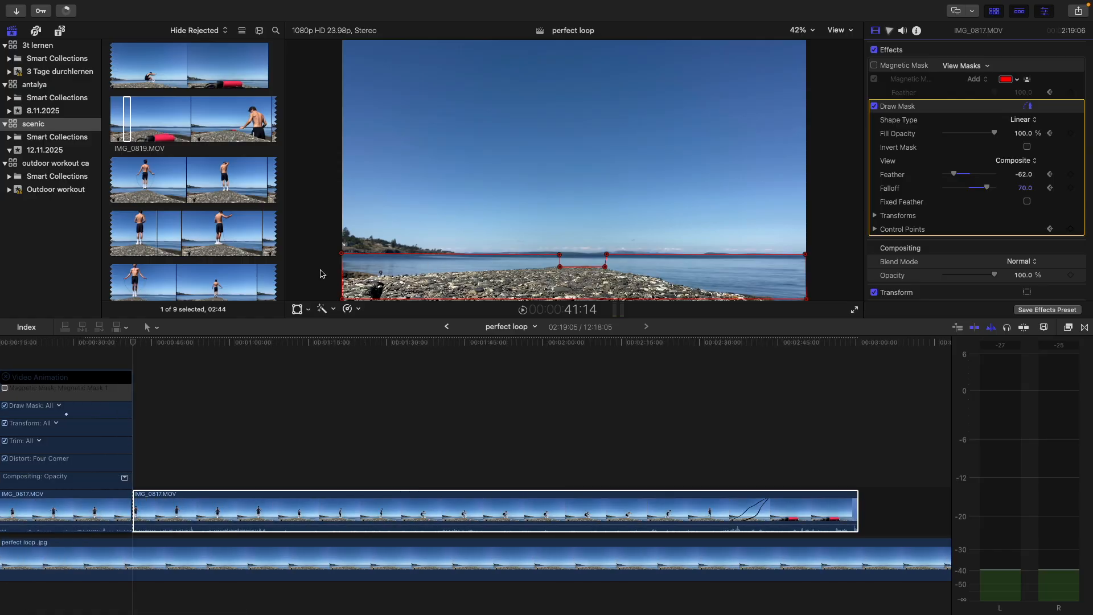
pyautogui.moveTo(135, 344); pyautogui.dragTo(349, 354)
pyautogui.click(592, 231)
pyautogui.moveTo(607, 254); pyautogui.dragTo(634, 271)
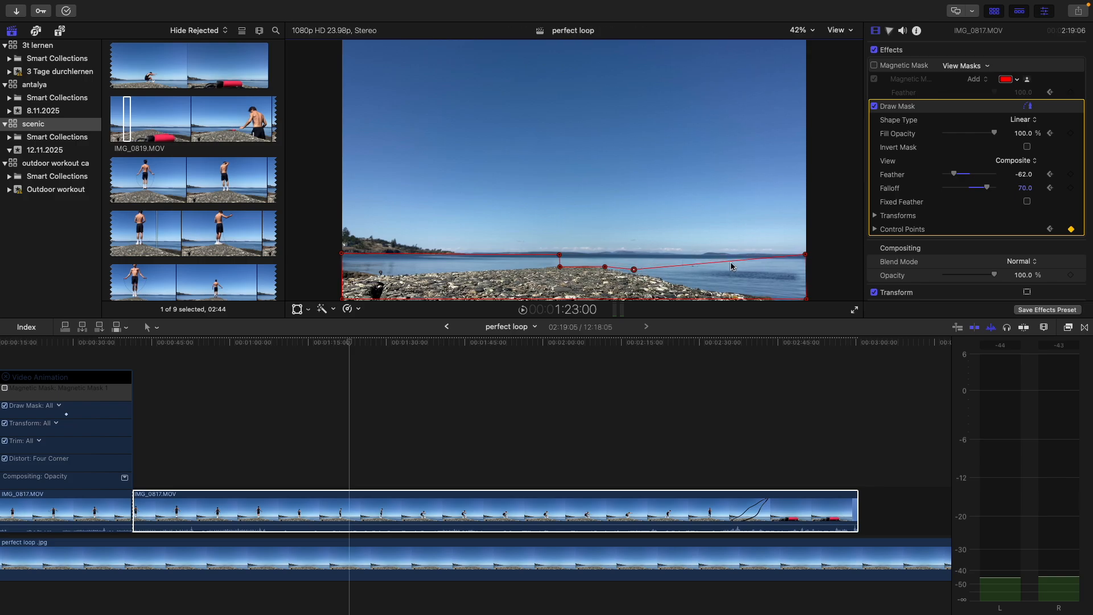
pyautogui.click(353, 435)
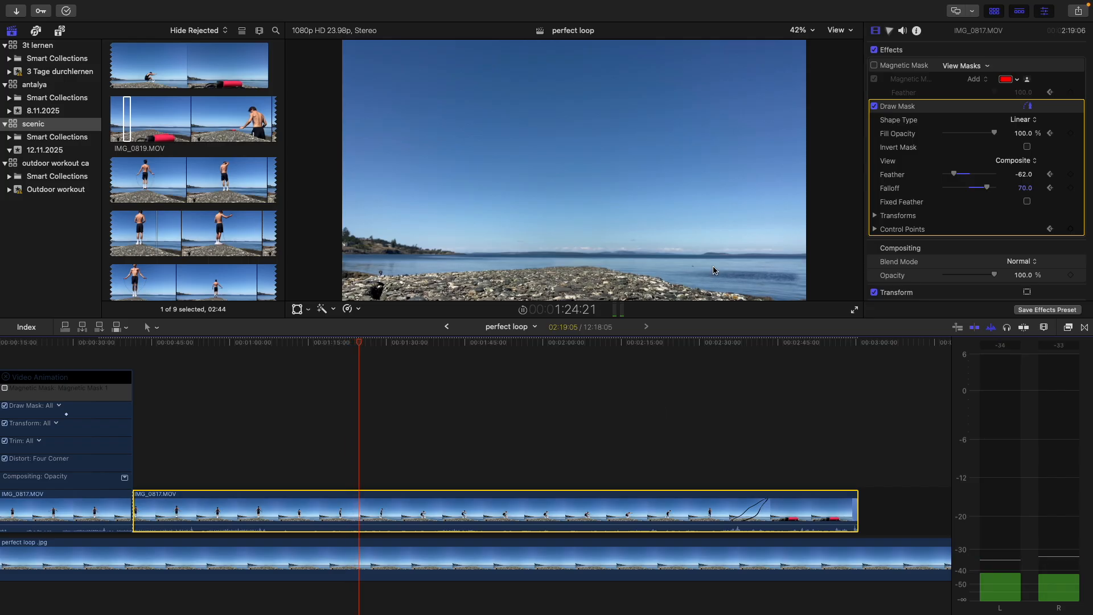
# - Play the second IMG_0817.MOV segment on from about 2:21, split it there, and select the last piece
pyautogui.moveTo(365, 344); pyautogui.dragTo(653, 381)
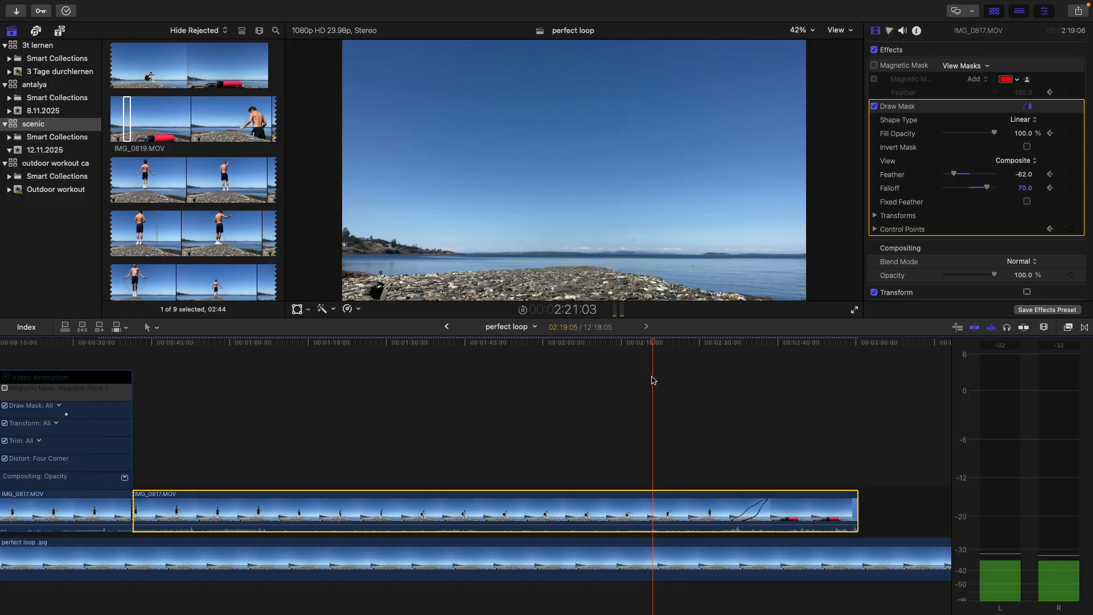
pyautogui.press('cmd+b')
pyautogui.press('space')
pyautogui.click(695, 500)
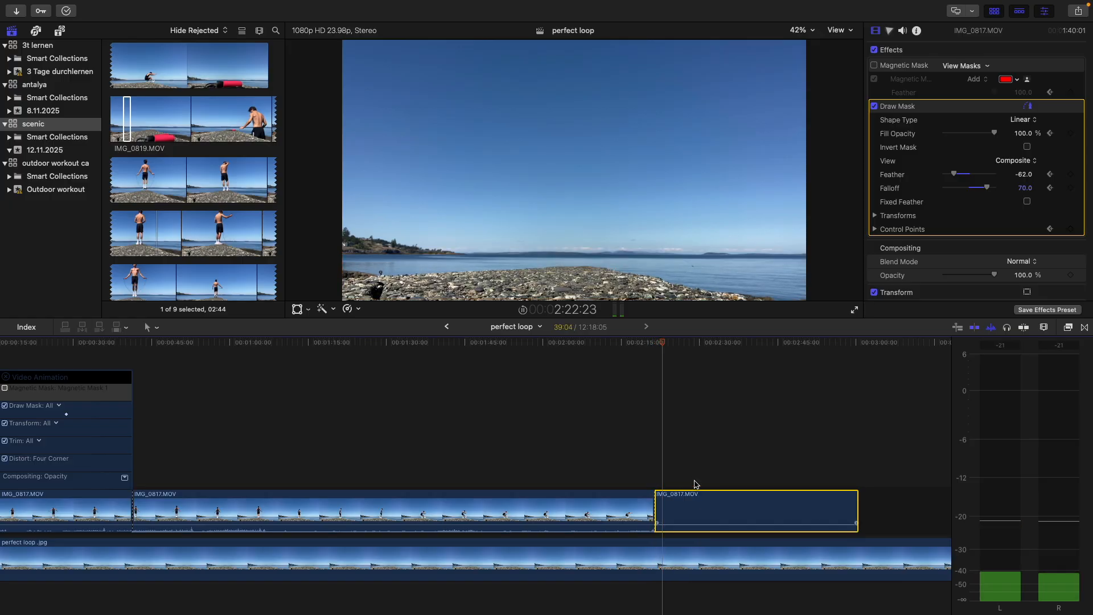
# - At 2:24:03, move the last segment's Draw Mask Control Point 2 to about X -141 px, Y -23 px, and play on to 2:35:19
pyautogui.press('space')
pyautogui.press('space')
pyautogui.press('space')
pyautogui.moveTo(558, 258); pyautogui.dragTo(541, 262)
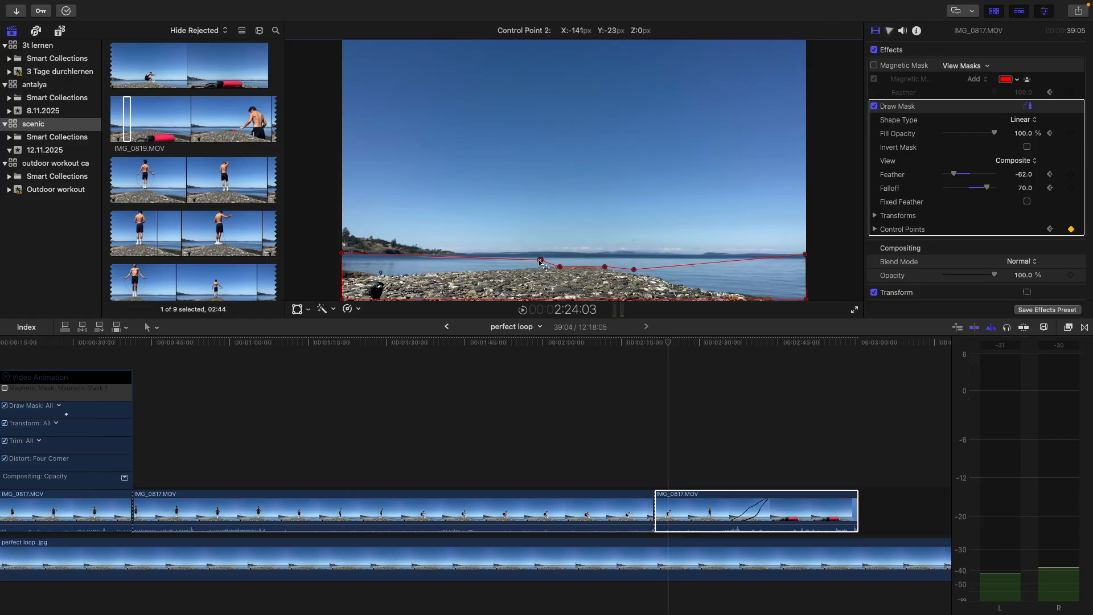
pyautogui.press('space')
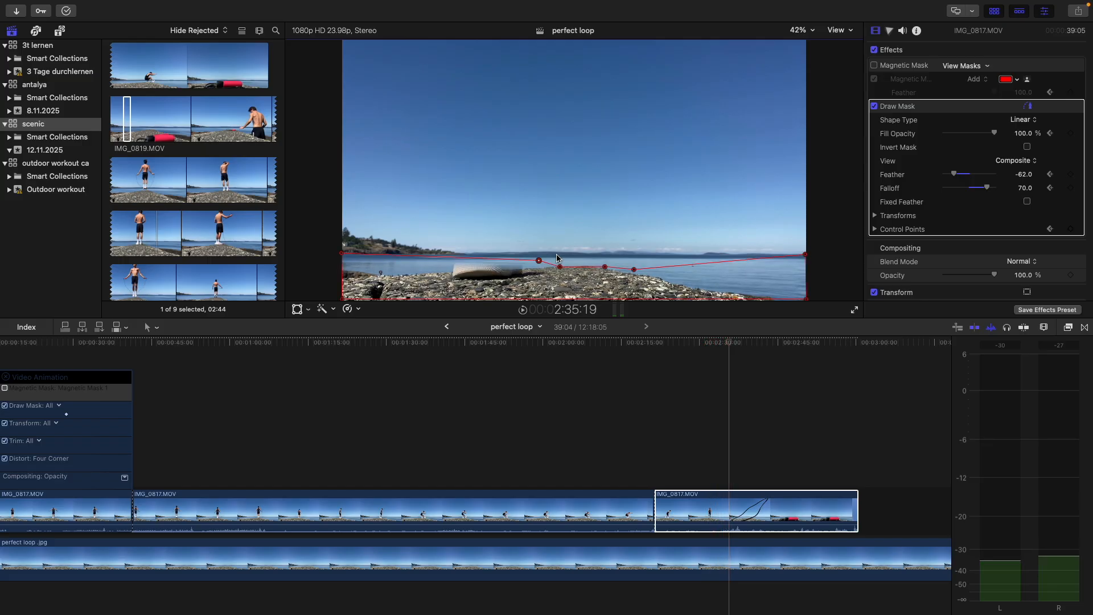
# - Between 2:35:19 and 2:37:02, lower the Draw Mask's left notch point, upper right corner and right notch point onto the rocks
pyautogui.moveTo(540, 264); pyautogui.dragTo(463, 281)
pyautogui.moveTo(531, 293); pyautogui.dragTo(464, 295)
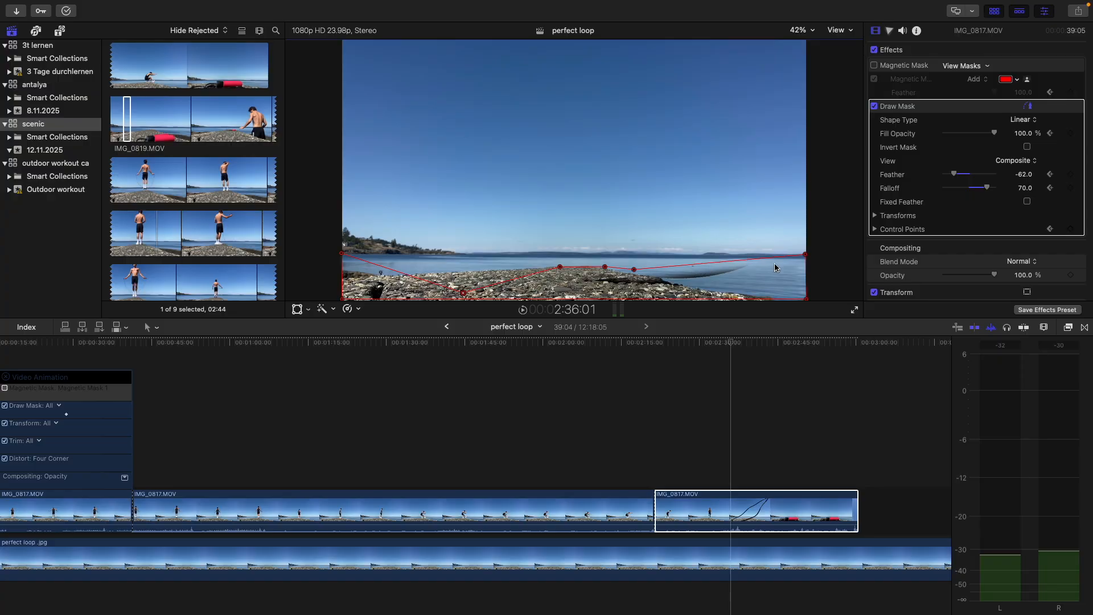
pyautogui.moveTo(805, 257); pyautogui.dragTo(806, 297)
pyautogui.moveTo(635, 270); pyautogui.dragTo(633, 279)
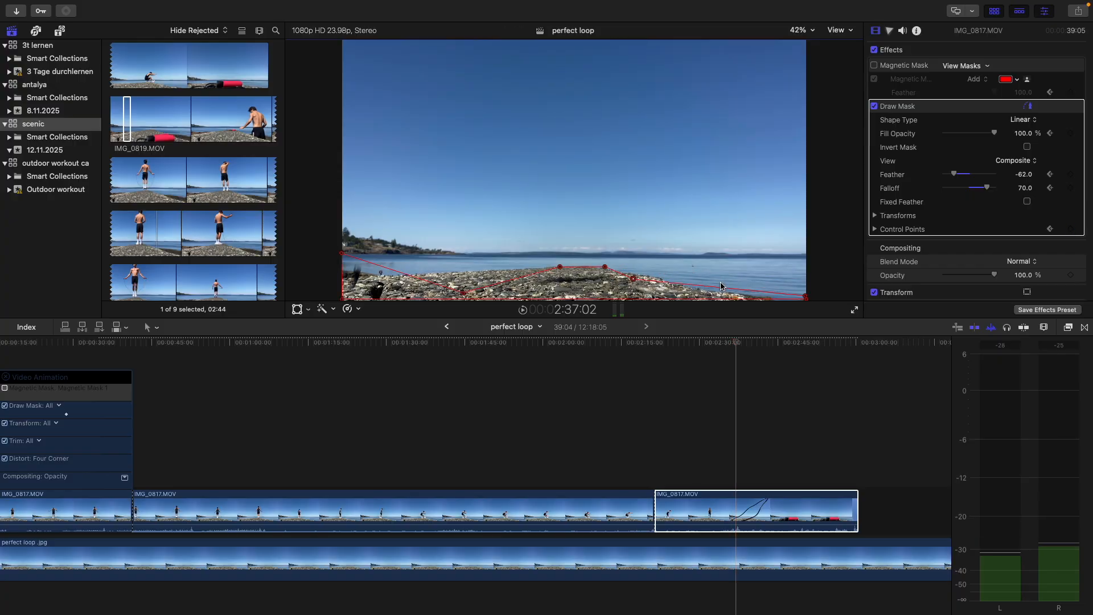
# - From 2:37:02 to 2:38:01, lower the Draw Mask's central points into the rocks and move Control Point 2 to about X -683 px, Y -62 px
pyautogui.moveTo(560, 270); pyautogui.dragTo(615, 292)
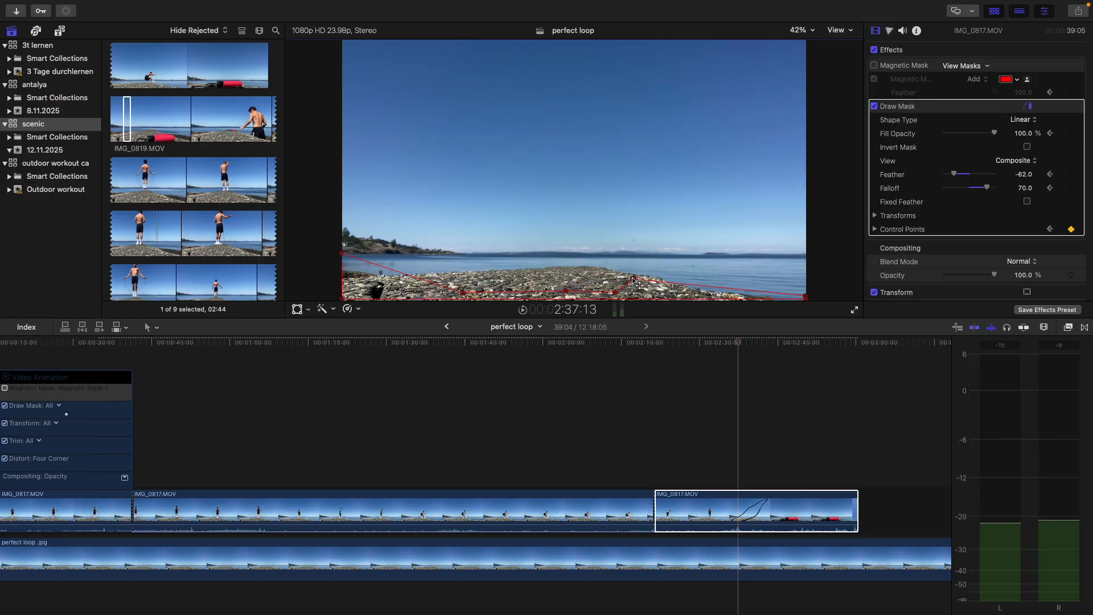
pyautogui.moveTo(460, 294); pyautogui.dragTo(409, 270)
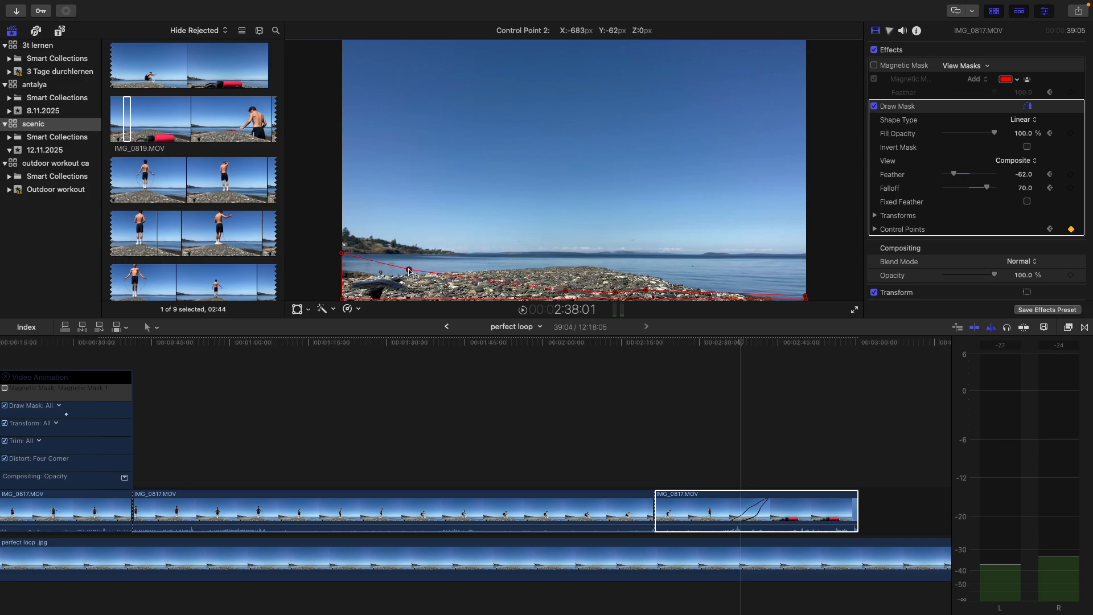
pyautogui.press('space')
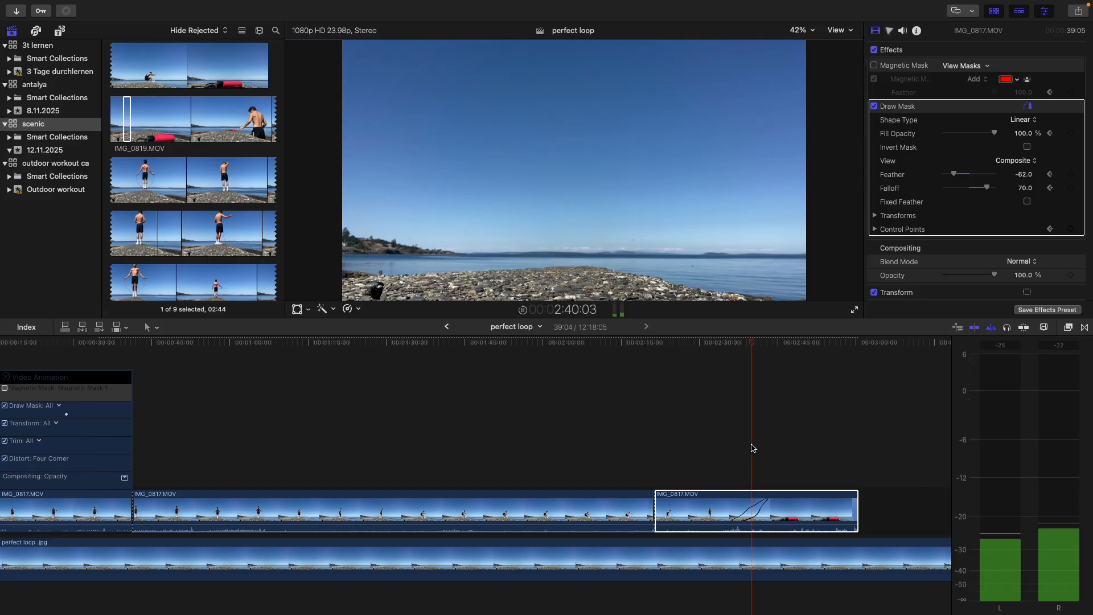
# - After 2:40:03, raise the Draw Mask's right corner back to the horizon, reshape the points on the right half of the rocks, and play on
pyautogui.press('space')
pyautogui.moveTo(617, 294)
pyautogui.mouseDown()
pyautogui.moveTo(606, 262)
pyautogui.moveTo(617, 171)
pyautogui.moveTo(613, 306)
pyautogui.moveTo(610, 291)
pyautogui.mouseUp()
pyautogui.moveTo(805, 297); pyautogui.dragTo(806, 260)
pyautogui.moveTo(642, 288); pyautogui.dragTo(770, 299)
pyautogui.moveTo(608, 253); pyautogui.dragTo(612, 261)
pyautogui.press('space')
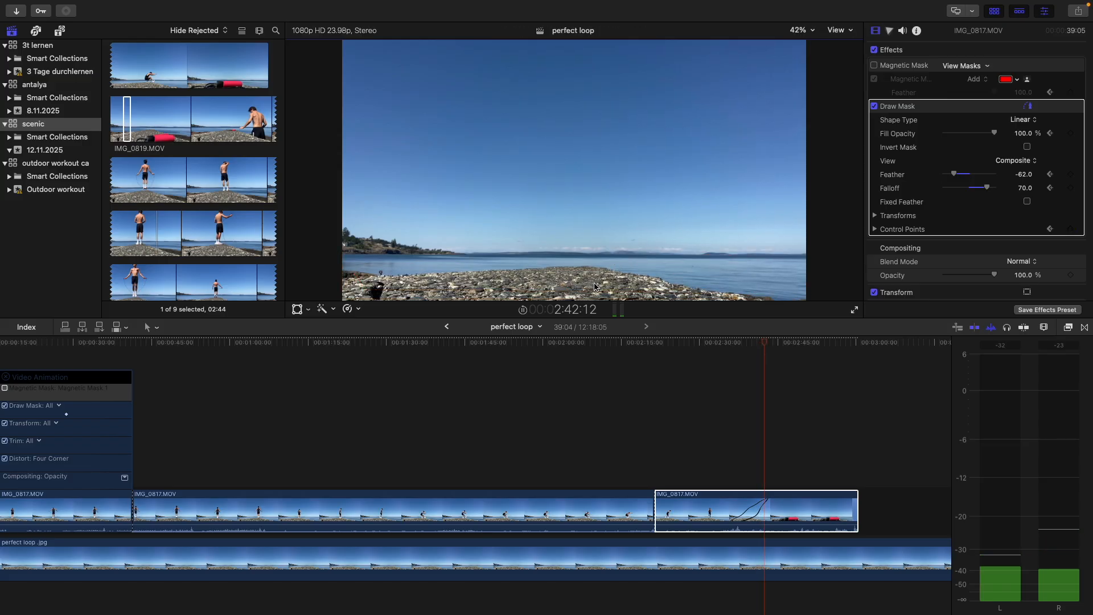
# - Between 2:42:12 and 2:45:19, reposition the Draw Mask's right-hand notch points onto the rock's right slope, checking with short playbacks
pyautogui.press('space')
pyautogui.moveTo(773, 295); pyautogui.dragTo(684, 285)
pyautogui.press('space')
pyautogui.press('space')
pyautogui.moveTo(615, 262); pyautogui.dragTo(658, 279)
pyautogui.press('space')
pyautogui.press('space')
pyautogui.press('space')
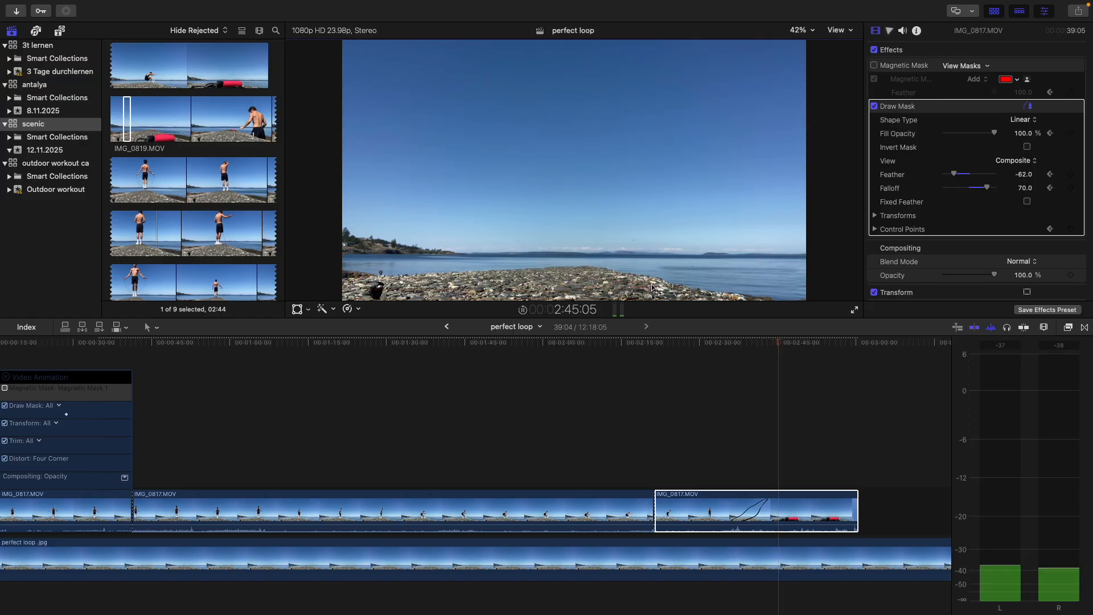
pyautogui.press('space')
# - Between 2:45:19 and 2:51:18, move the Draw Mask's left upper point toward the rock's crest and its lower point onto the left-hand rocks
pyautogui.moveTo(365, 289); pyautogui.dragTo(506, 257)
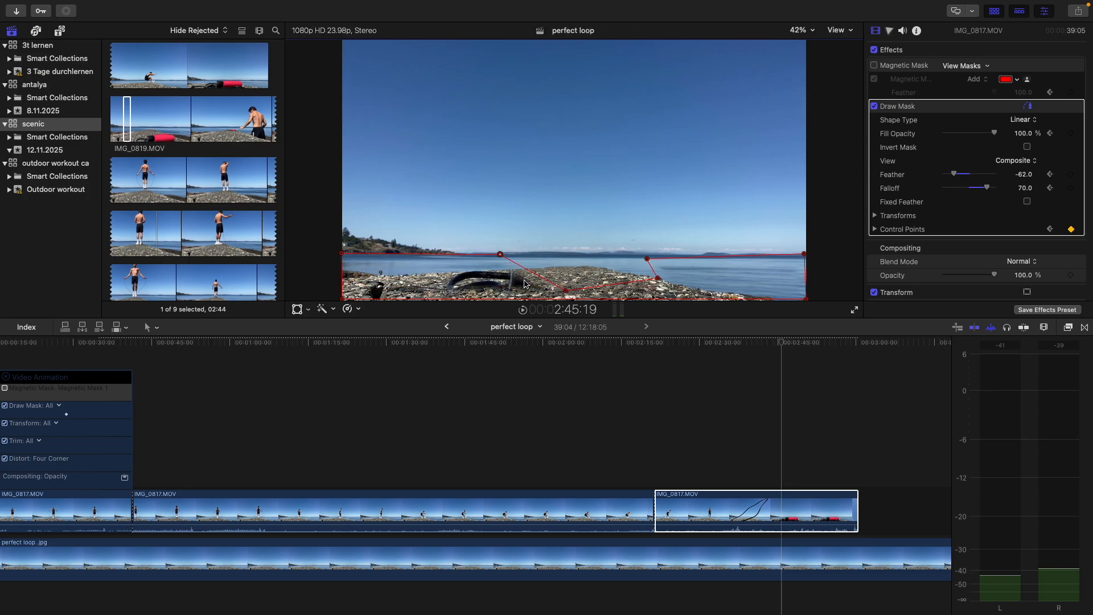
pyautogui.moveTo(567, 291); pyautogui.dragTo(378, 274)
pyautogui.moveTo(505, 260); pyautogui.dragTo(558, 263)
pyautogui.press('space')
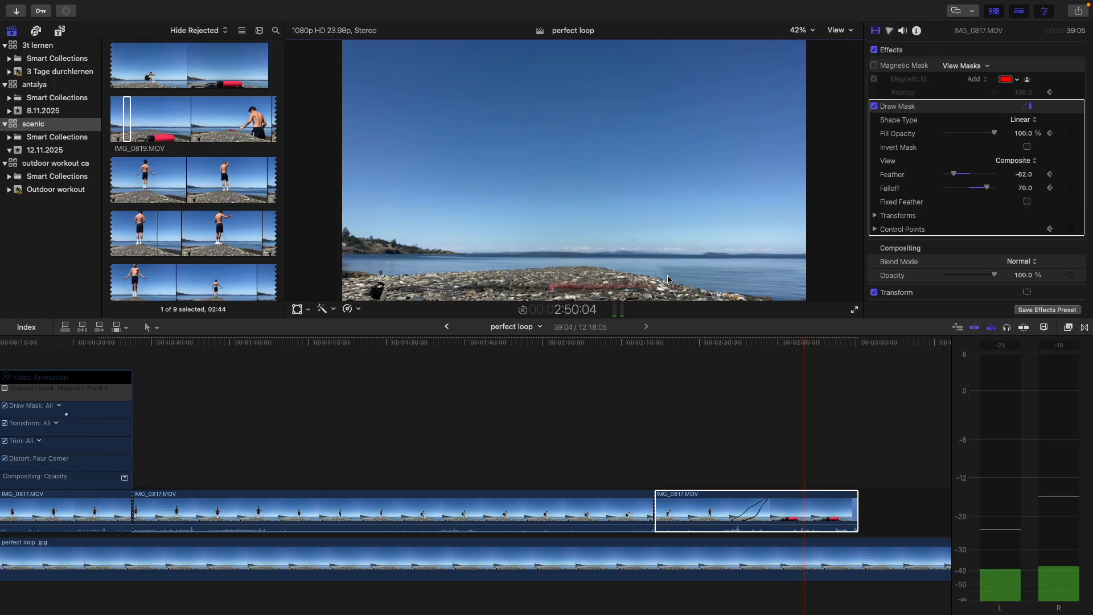
pyautogui.press('space')
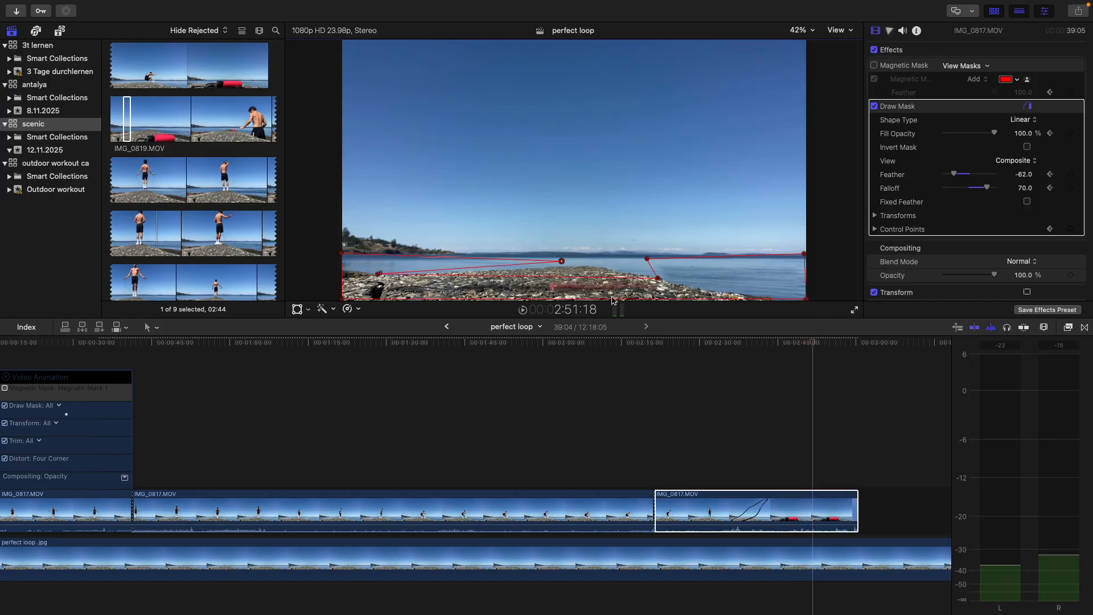
pyautogui.moveTo(378, 274); pyautogui.dragTo(380, 292)
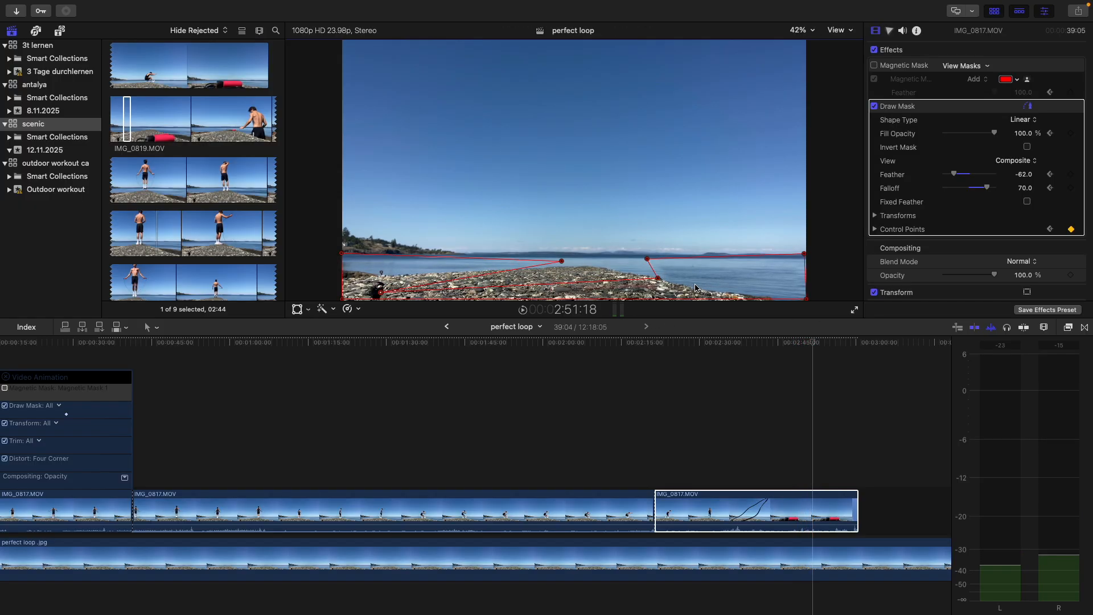
# - Play through the last IMG_0817.MOV clip to review its end, and split the clip at 2:51:08
pyautogui.press('space')
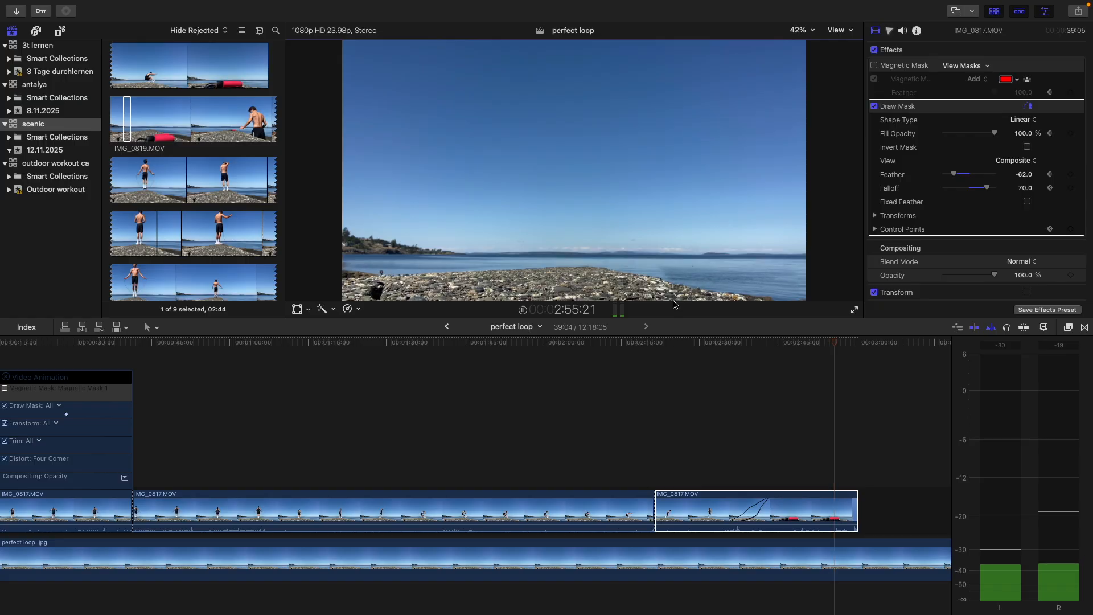
pyautogui.press('space')
pyautogui.press('c')
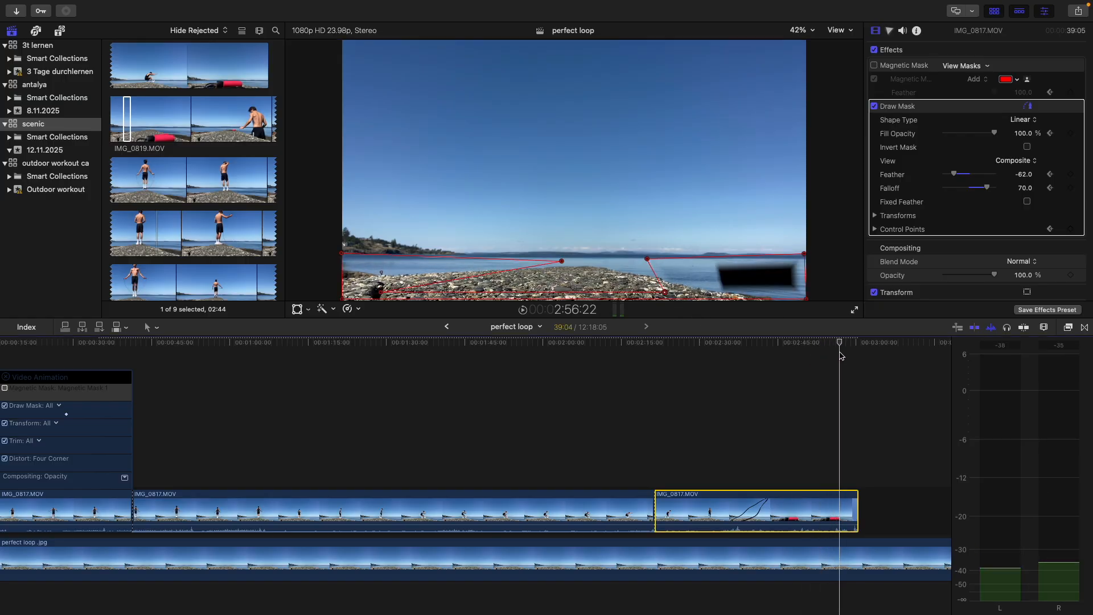
pyautogui.click(813, 397)
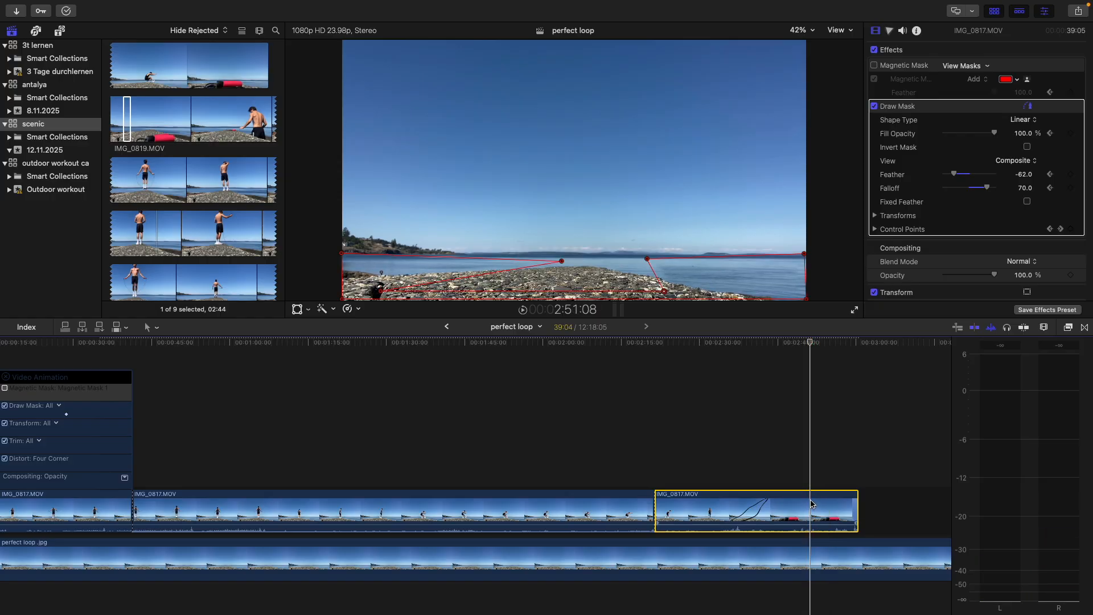
pyautogui.press('super+b')
pyautogui.click(813, 560)
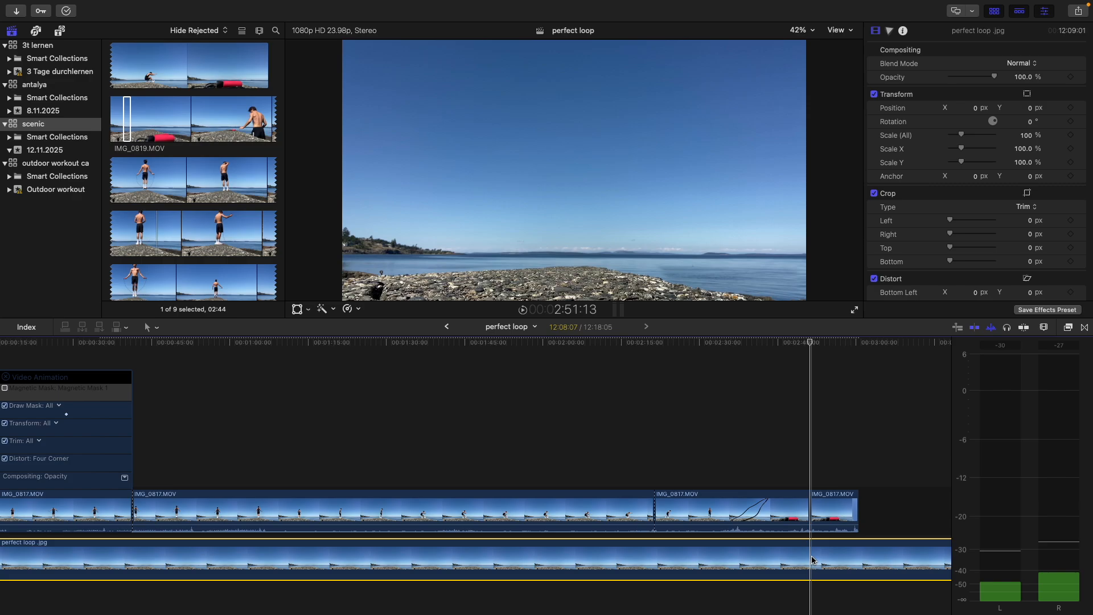
pyautogui.hotkey('alt', '[')
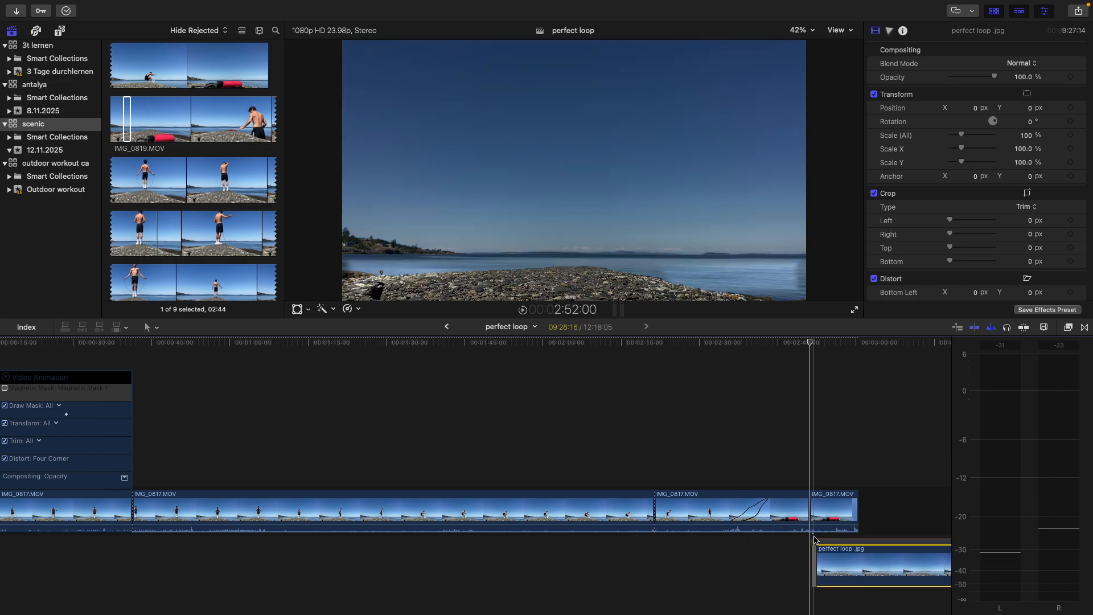
pyautogui.press('super+z')
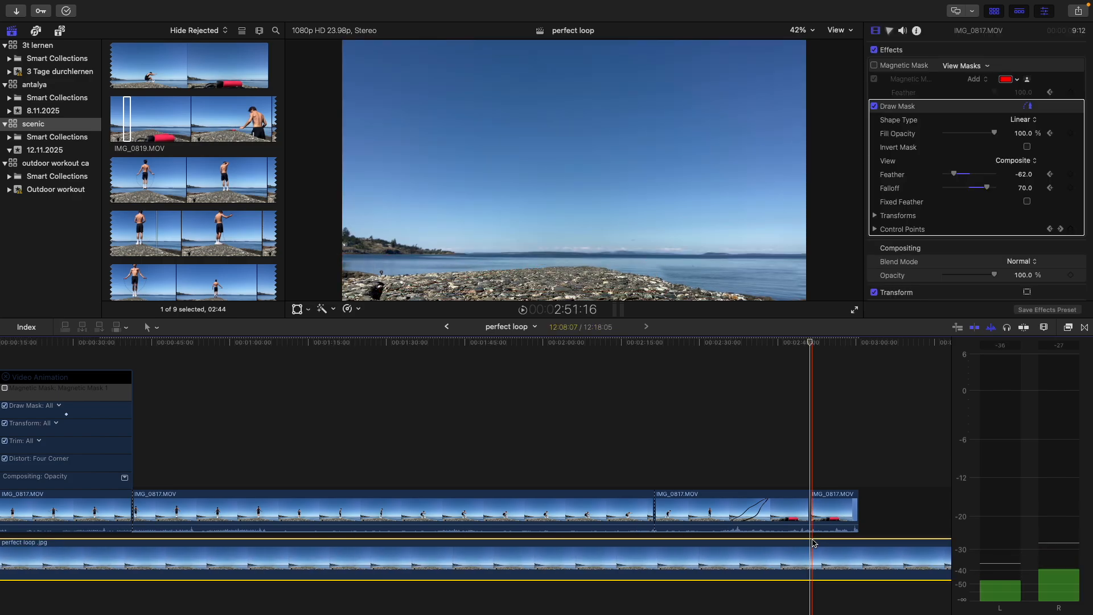
# - Remove the parts of IMG_0817.MOV and perfect loop .jpg after 2:51:08, and trim both ends together to 2:49:19
pyautogui.click(804, 513)
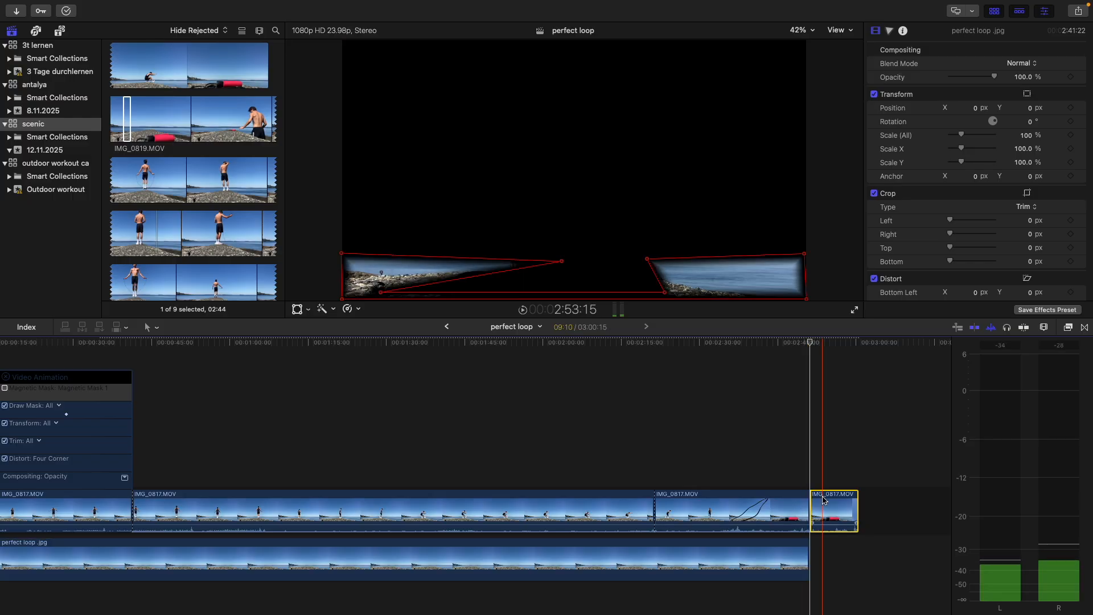
pyautogui.press('Delete')
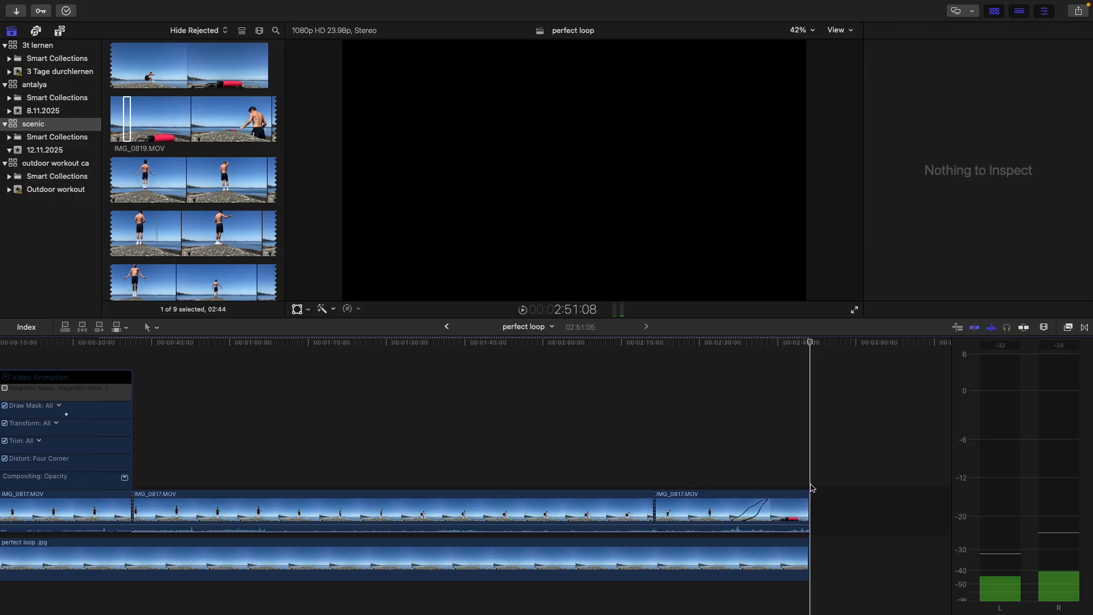
pyautogui.click(804, 495)
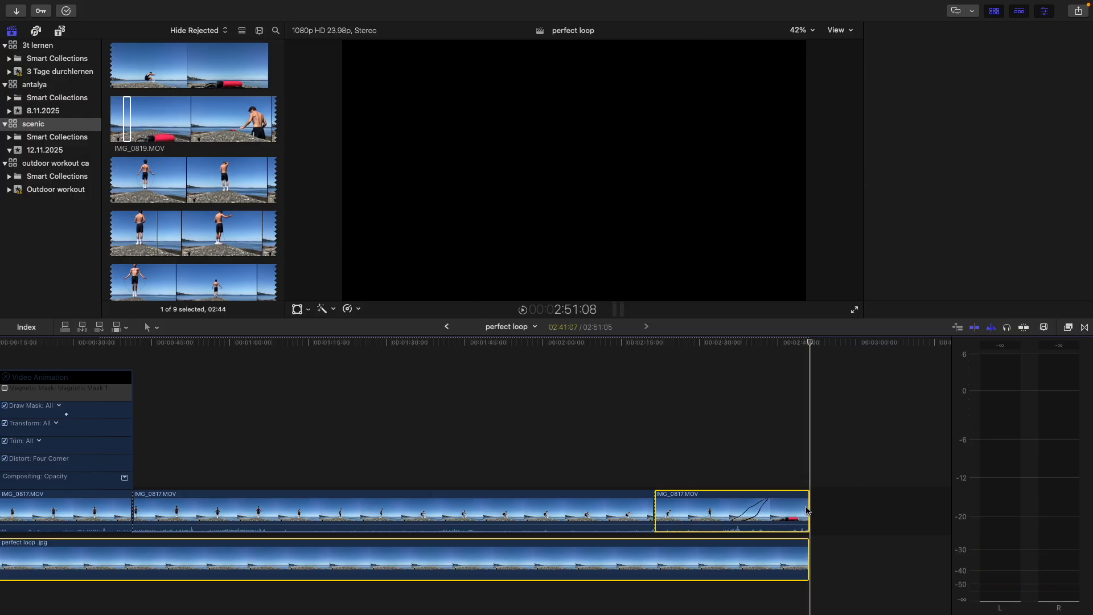
pyautogui.moveTo(804, 495); pyautogui.dragTo(802, 495)
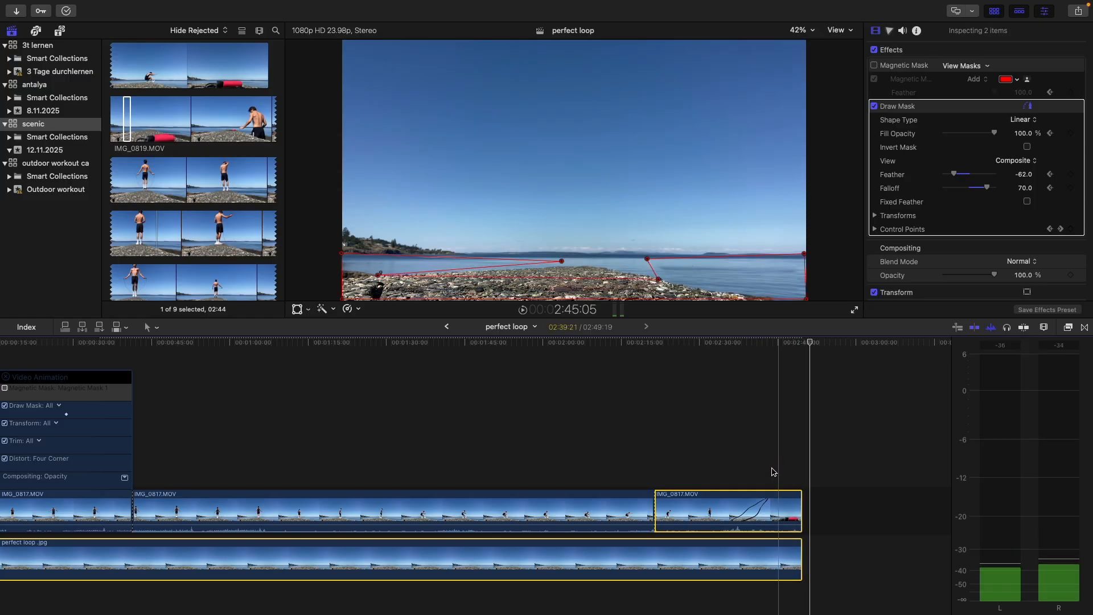
# - Split the masked IMG_0817.MOV clip and the perfect loop .jpg beneath it at about 11:18
pyautogui.press('super+minus')
pyautogui.press('super+minus')
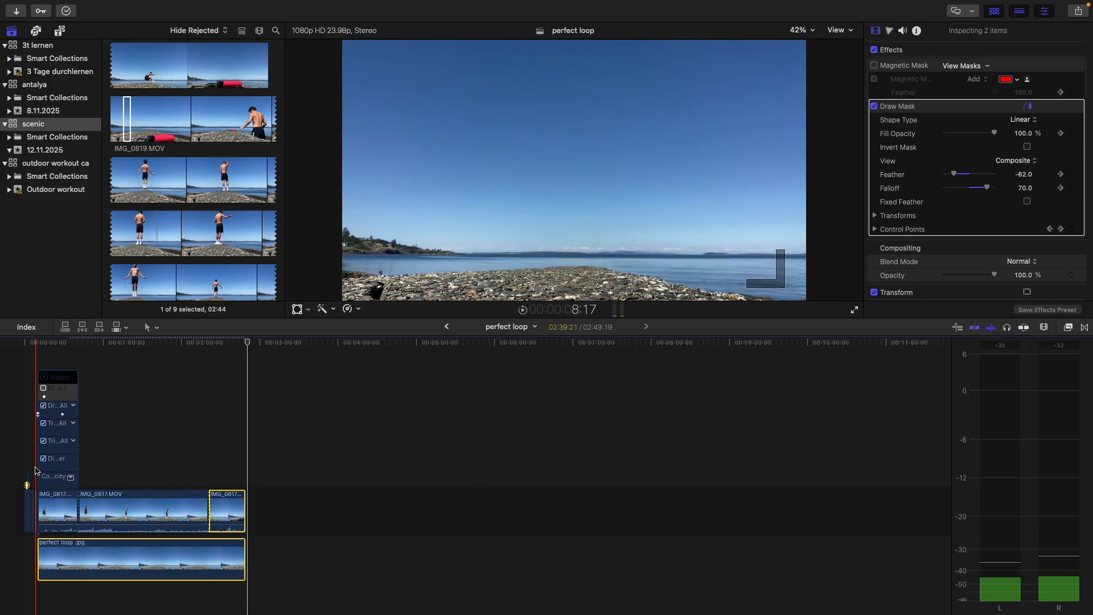
pyautogui.press('super+equal')
pyautogui.press('super+equal')
pyautogui.press('super+equal')
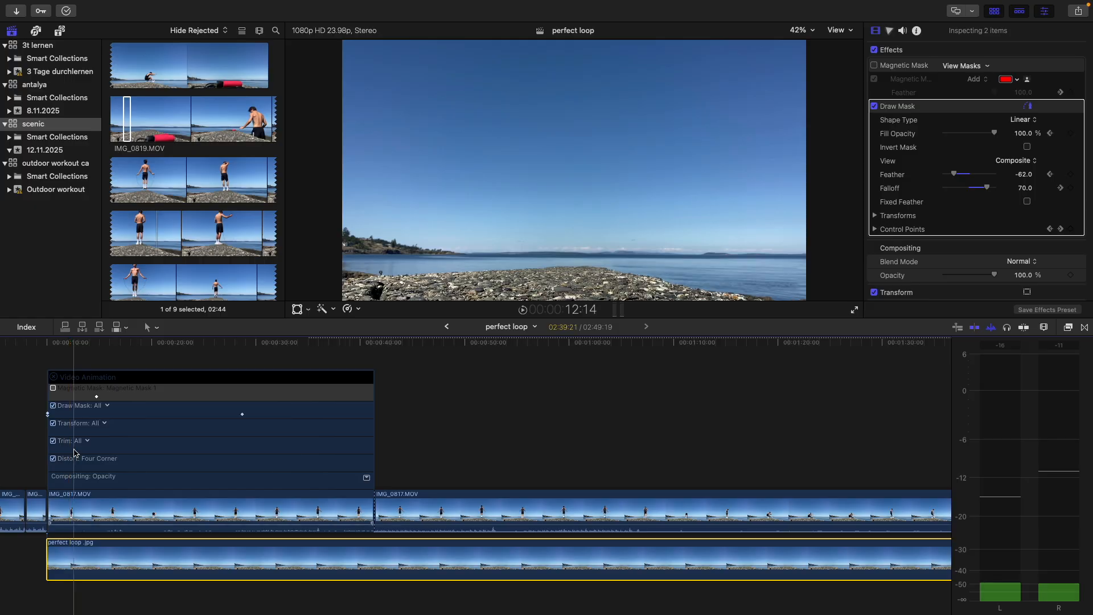
pyautogui.click(66, 510)
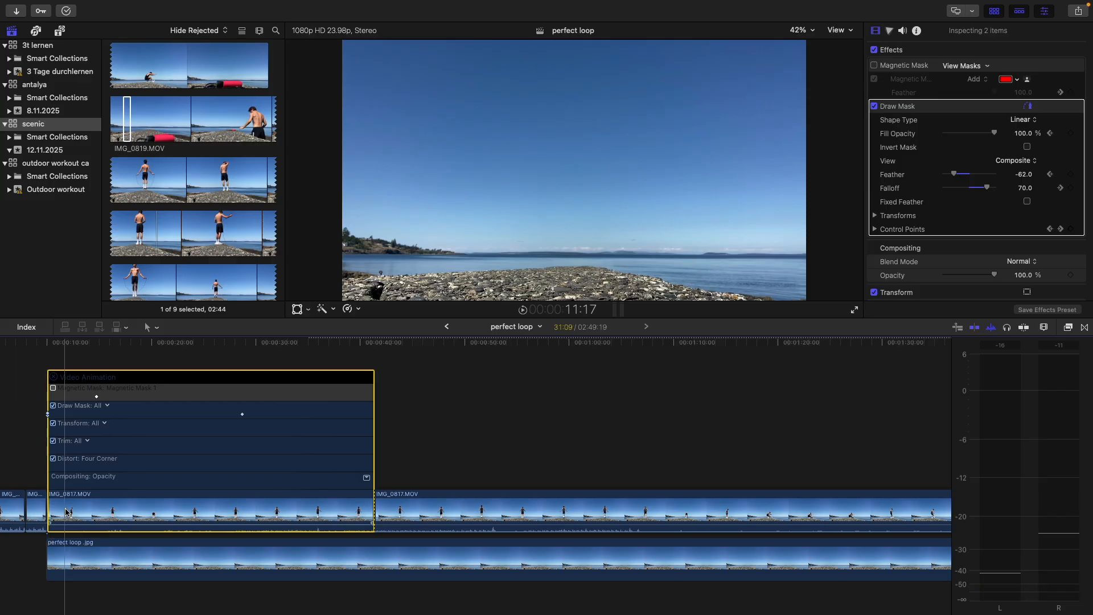
pyautogui.scroll(-2, 67, 577)
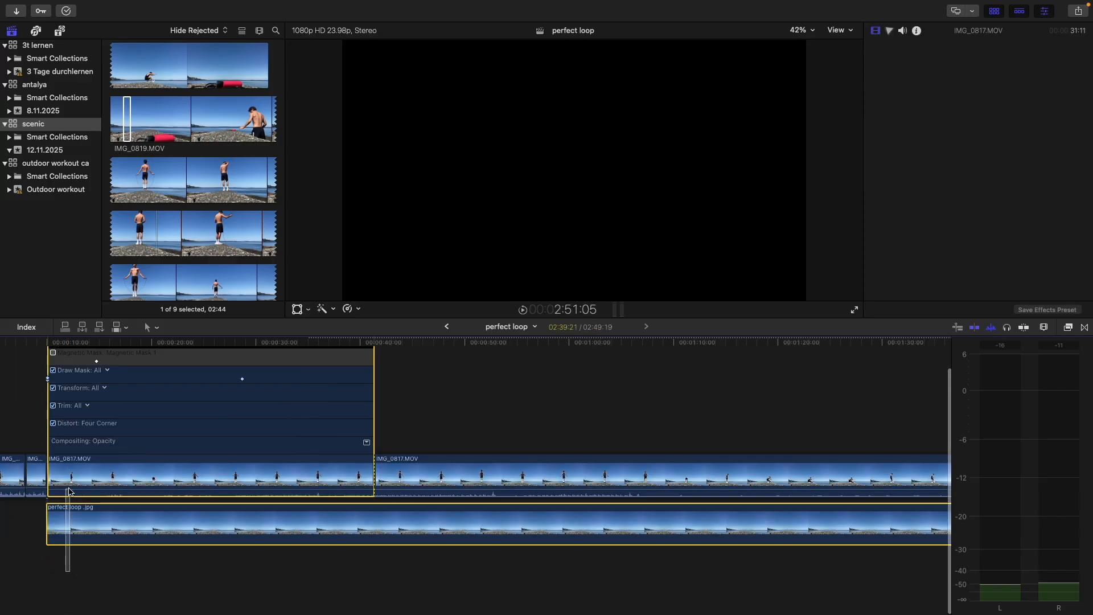
pyautogui.click(67, 555)
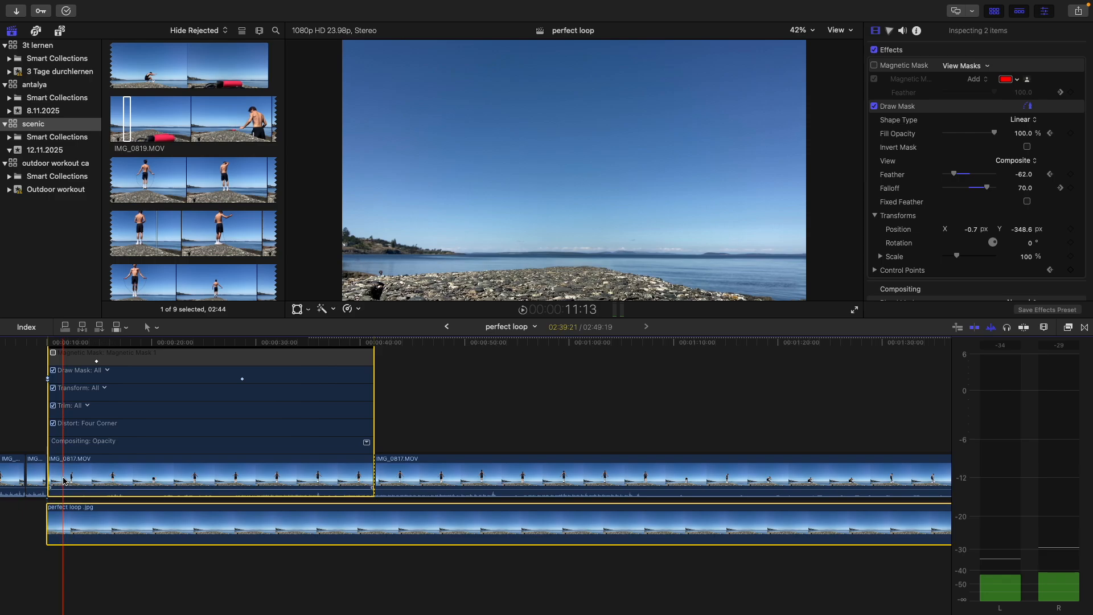
pyautogui.moveTo(85, 560); pyautogui.dragTo(449, 347)
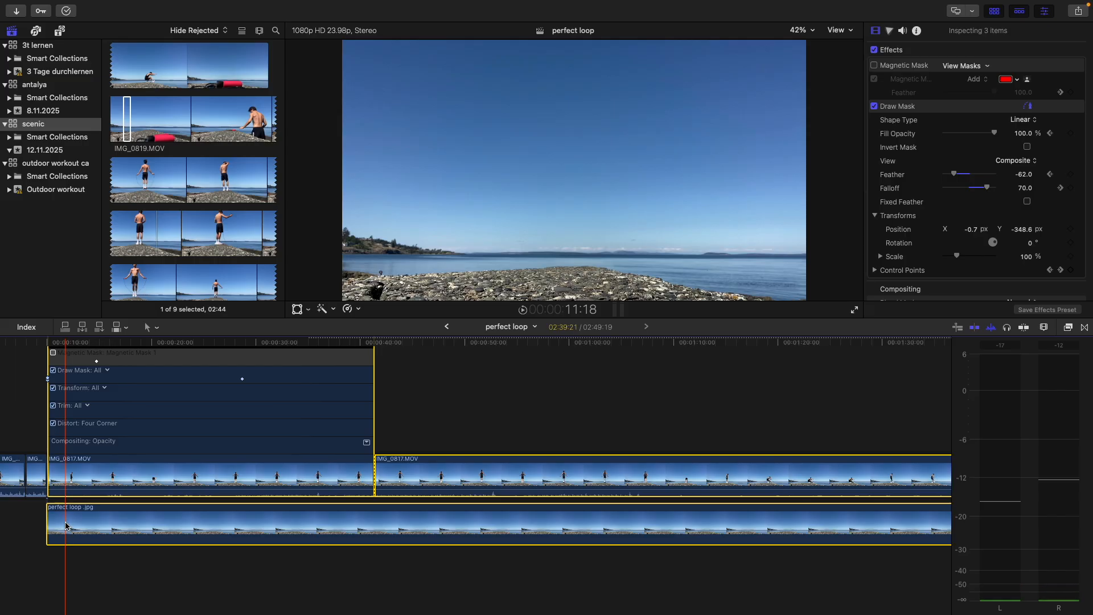
pyautogui.press('super+b')
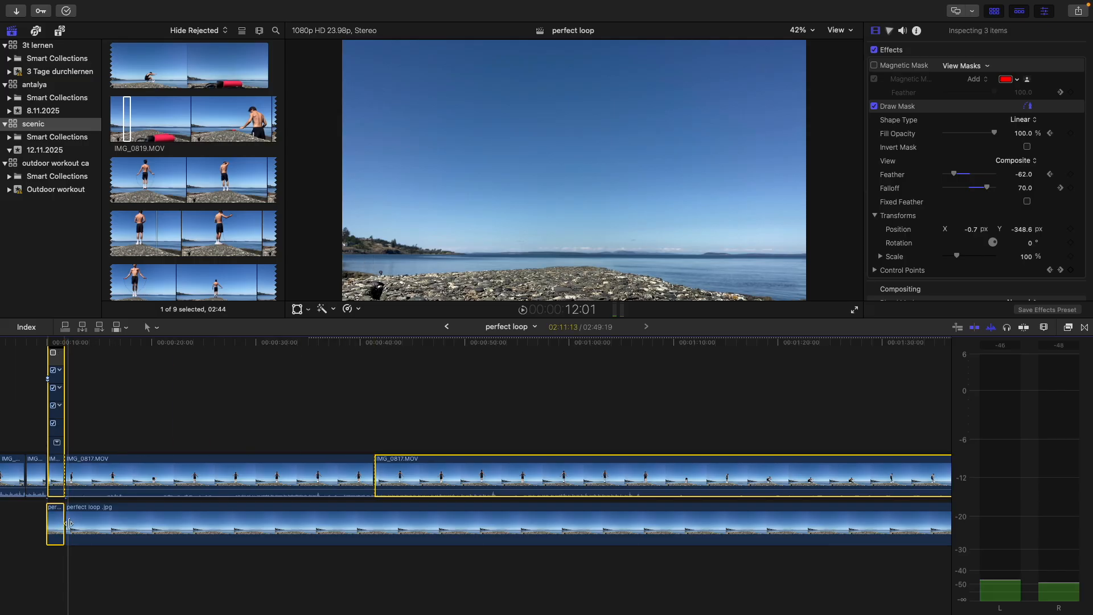
# - Combine all IMG_0817.MOV clips and the perfect loop .jpg after the split into a compound clip named "background" in event 12.11.2025
pyautogui.moveTo(95, 570); pyautogui.dragTo(545, 439)
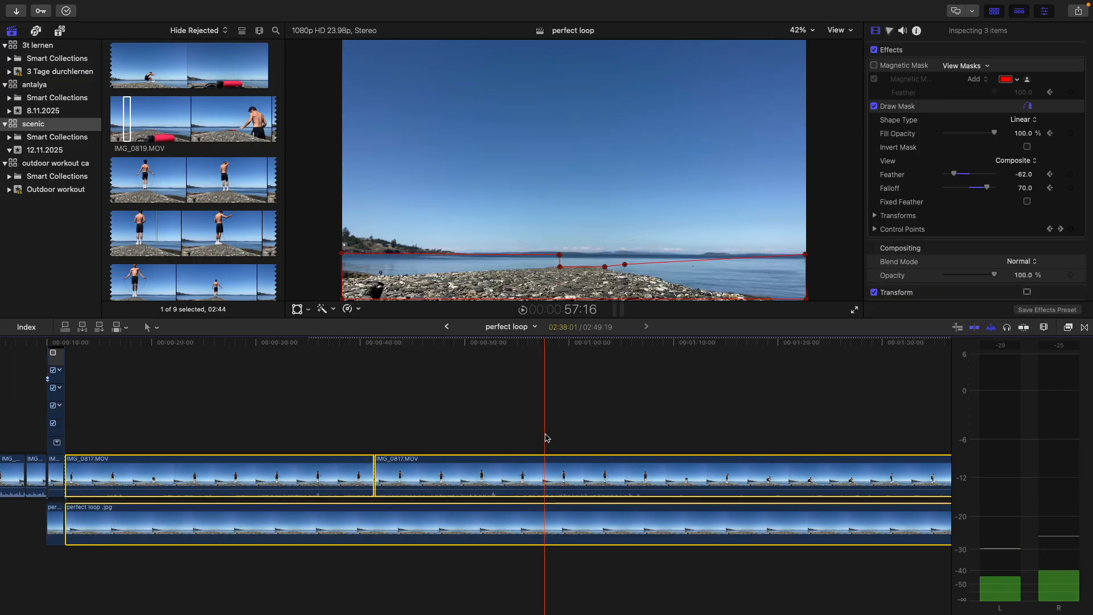
pyautogui.press('super+minus')
pyautogui.press('super+minus')
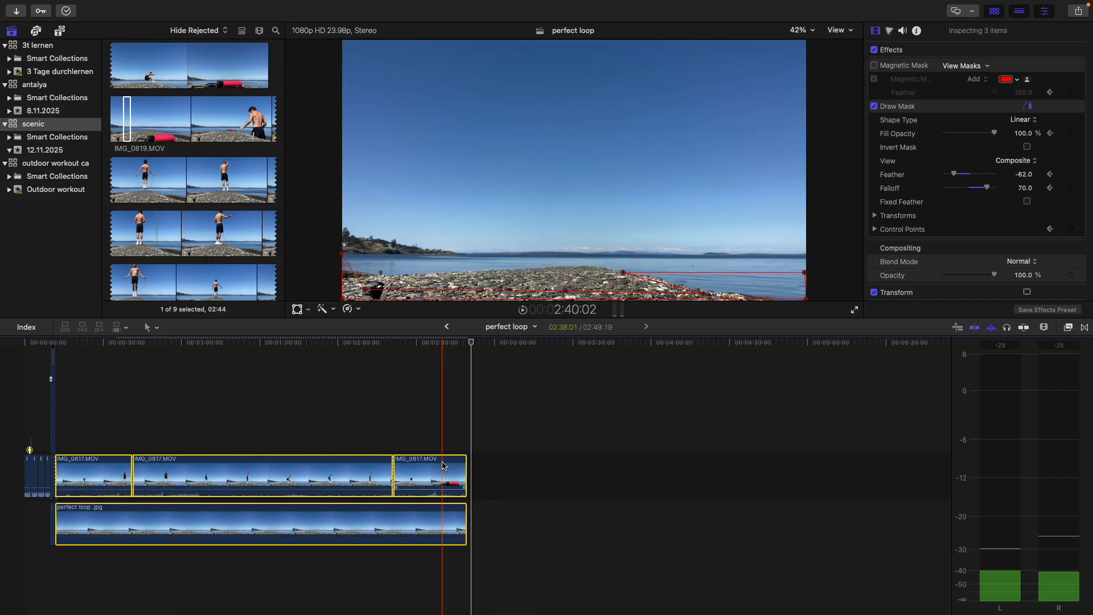
pyautogui.hotkey('alt', 'g')
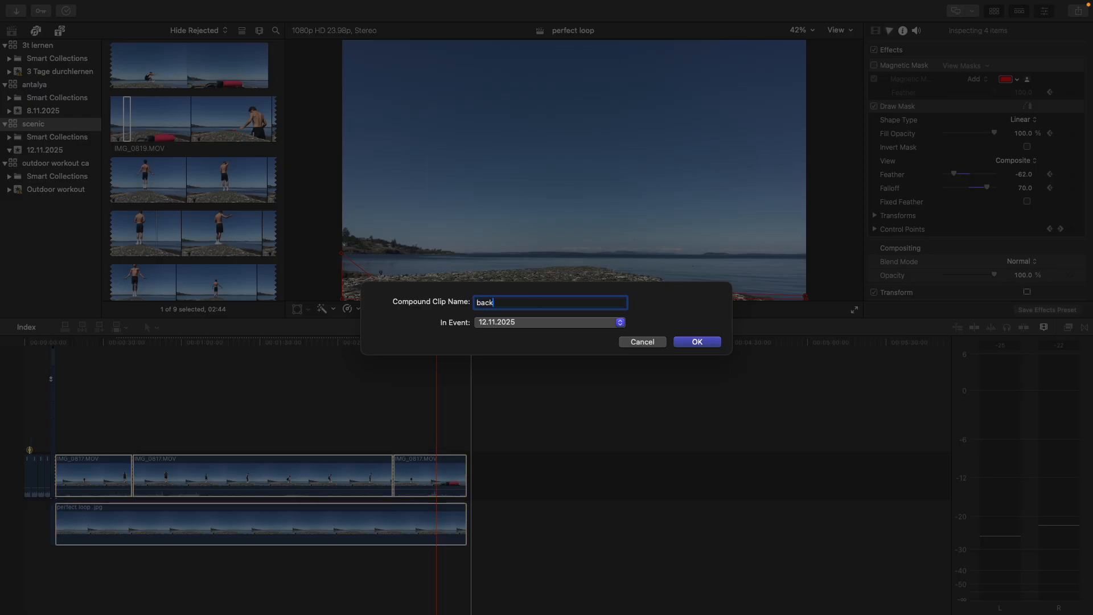
pyautogui.write('background')
pyautogui.press('Return')
# - Copy the background compound clip into the "actualy perfect loop" project
pyautogui.click(274, 476)
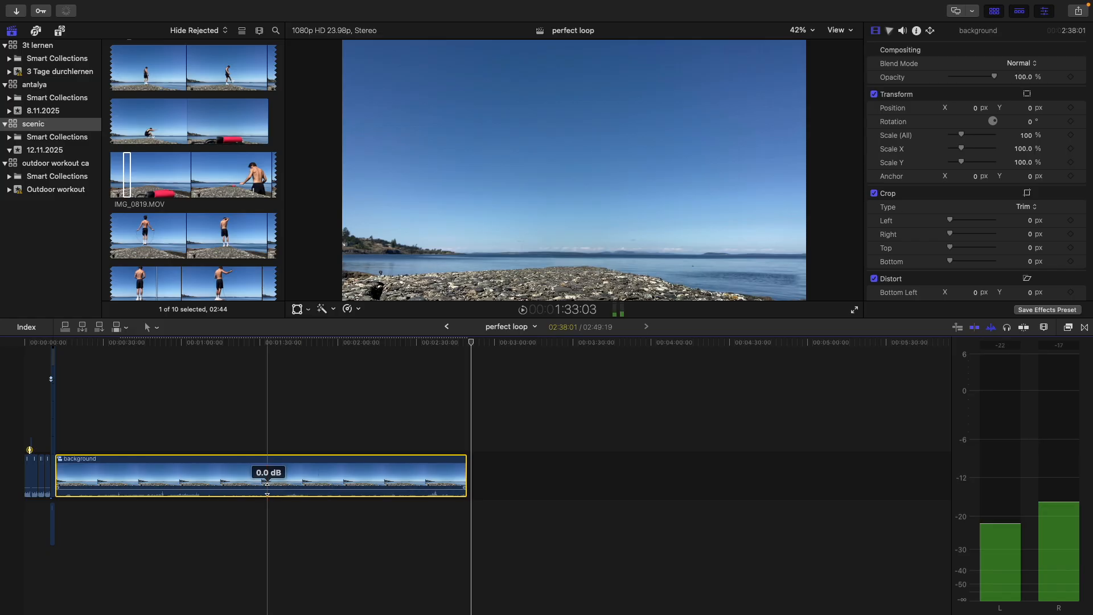
pyautogui.scroll(5, 151, 147)
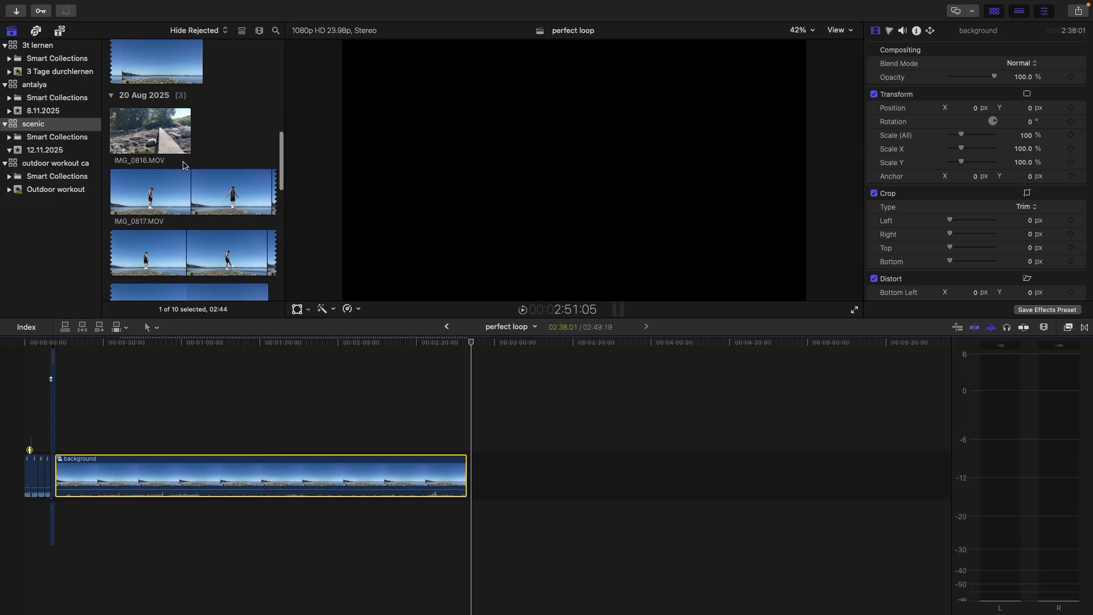
pyautogui.doubleClick(149, 116)
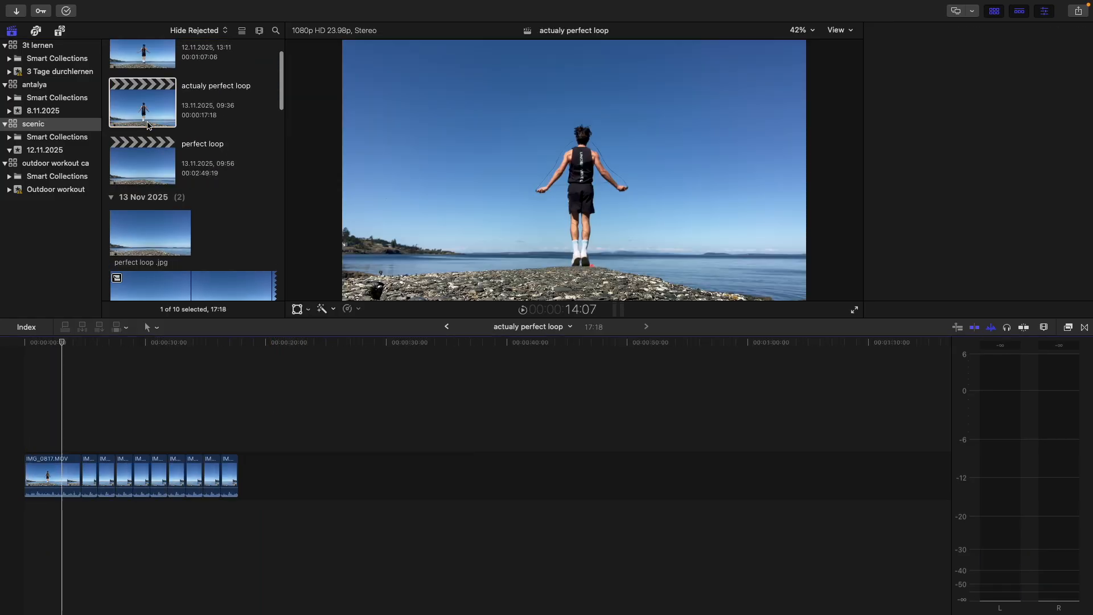
pyautogui.press('super+v')
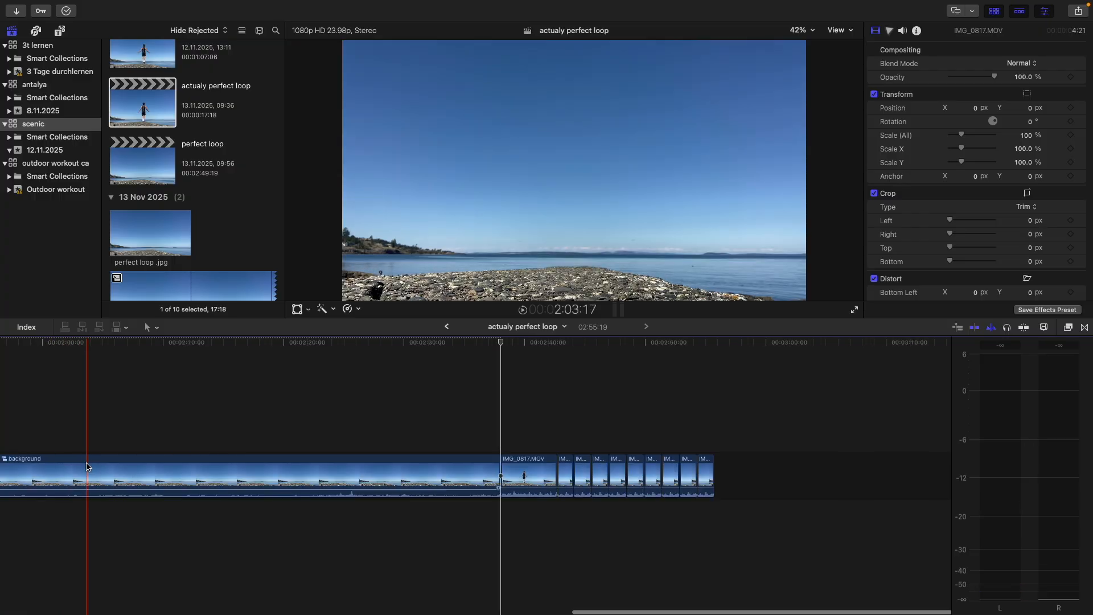
# - Place the background compound clip beneath the rope-jumping clips, starting at the beginning of the timeline
pyautogui.click(102, 521)
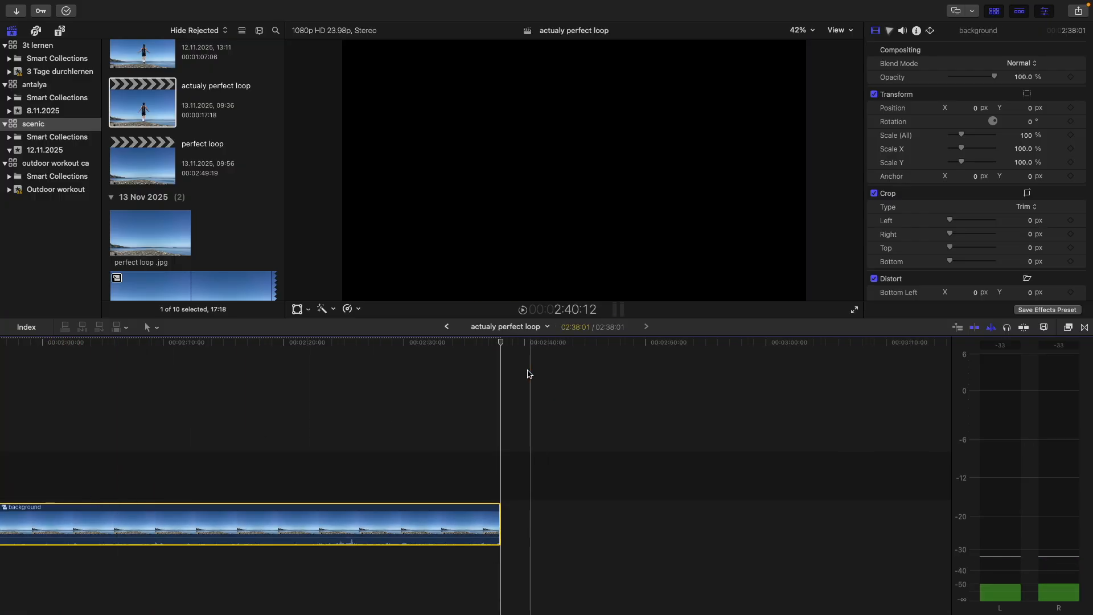
pyautogui.click(98, 426)
pyautogui.press('Home')
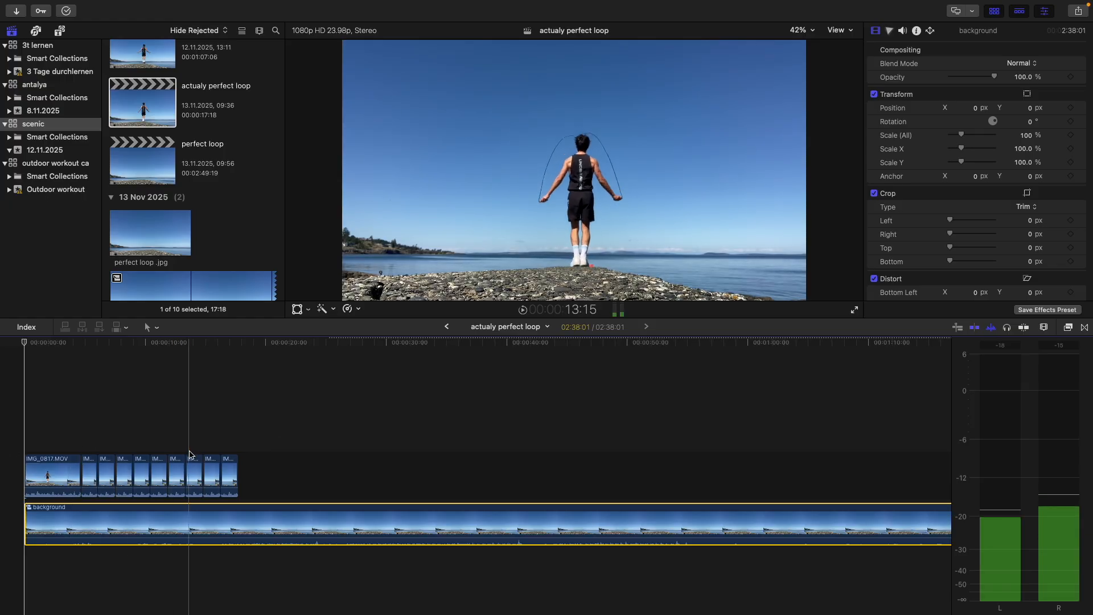
# - Add a Magnetic Mask to the man in the second IMG_0817.MOV clip at 5:08 and analyze it
pyautogui.moveTo(244, 450); pyautogui.dragTo(103, 463)
pyautogui.click(89, 471)
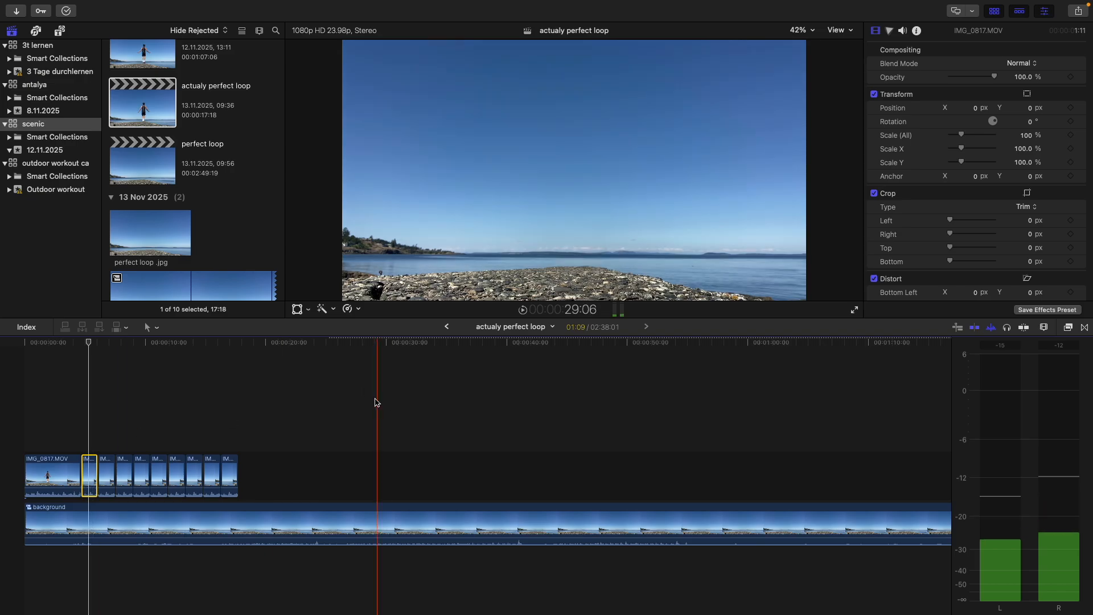
pyautogui.click(352, 311)
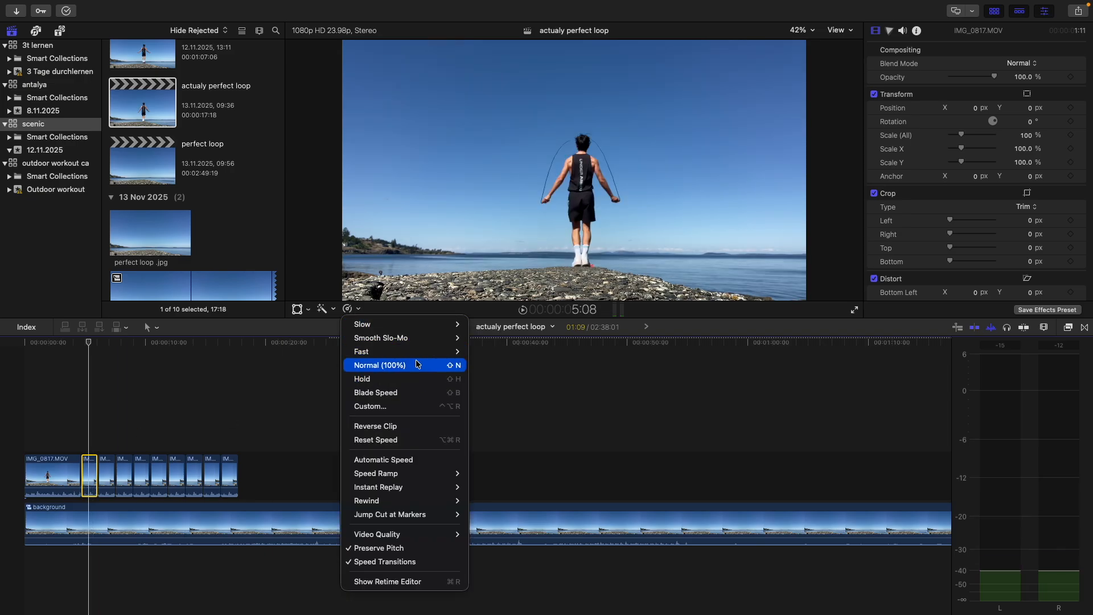
pyautogui.click(348, 308)
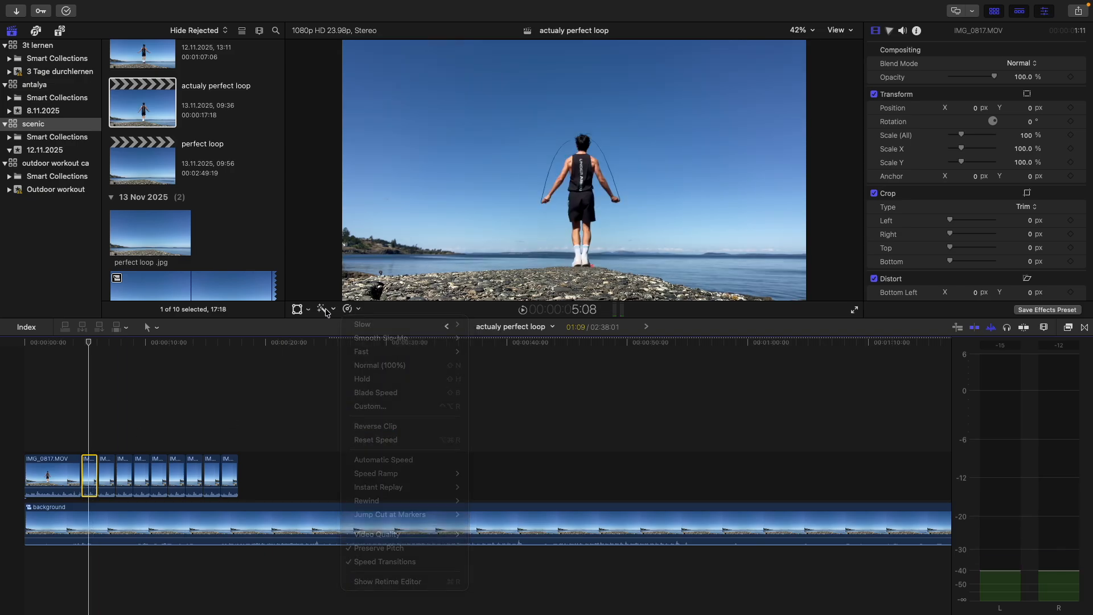
pyautogui.click(322, 309)
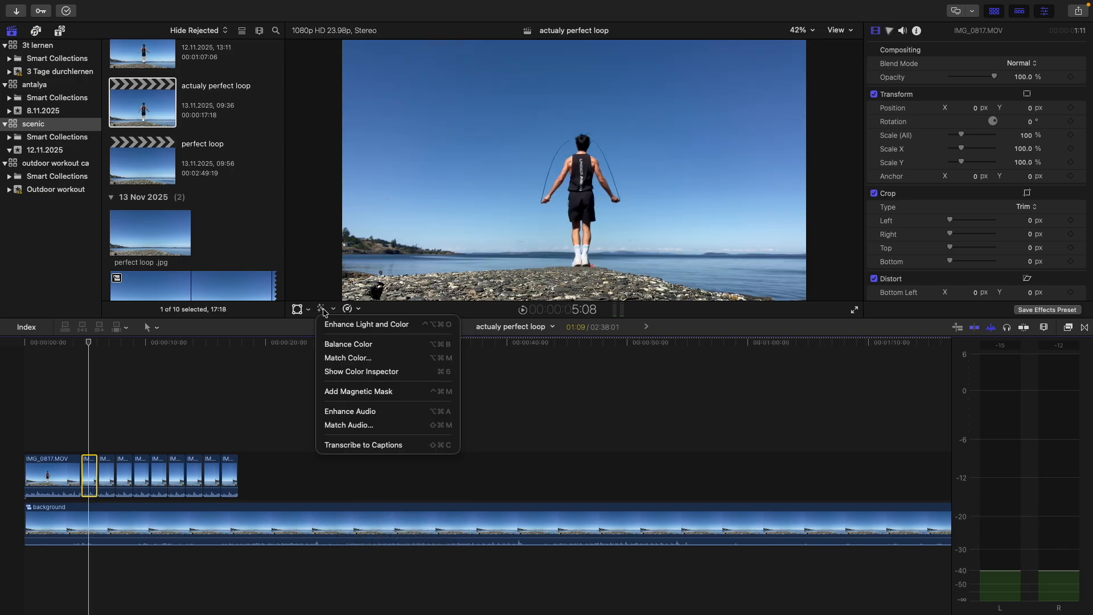
pyautogui.click(345, 392)
pyautogui.click(580, 180)
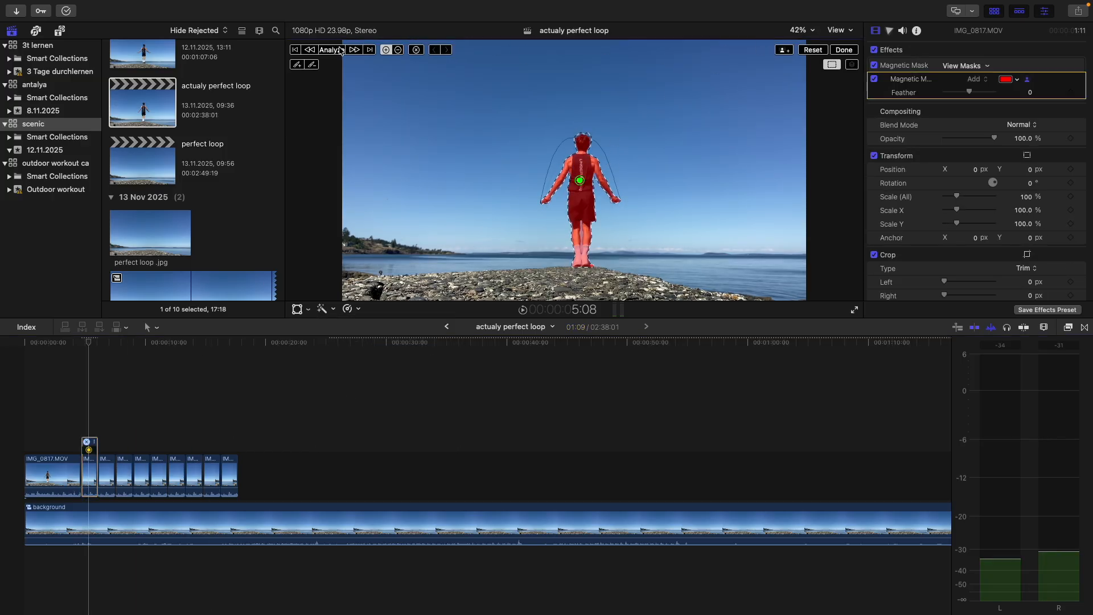
pyautogui.click(330, 50)
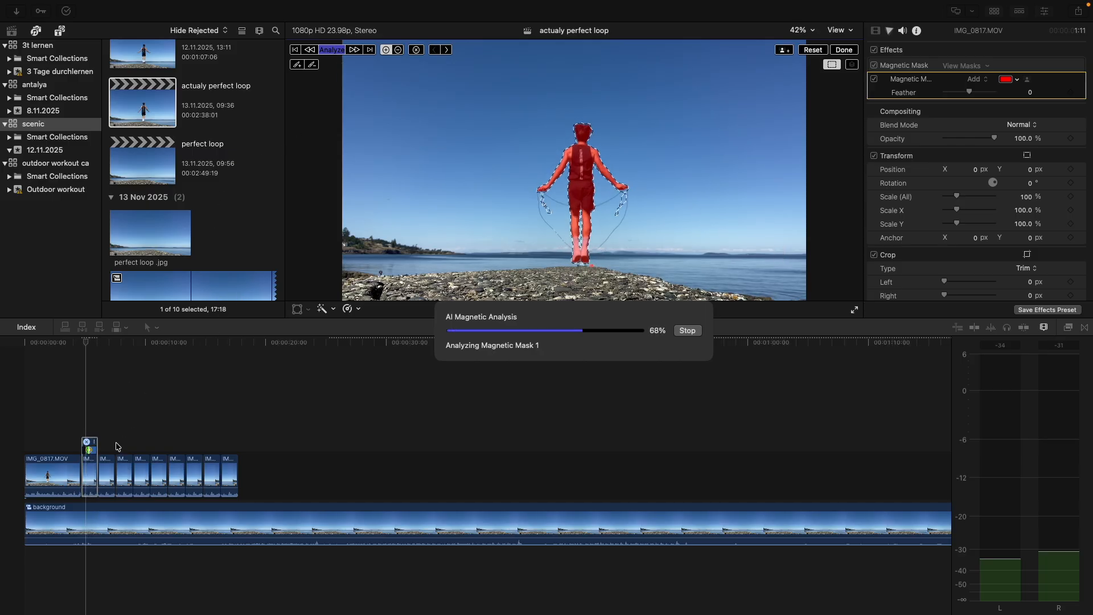
# - Delete the last seven short IMG_0817.MOV clips, keeping the first three
pyautogui.moveTo(111, 451); pyautogui.dragTo(244, 484)
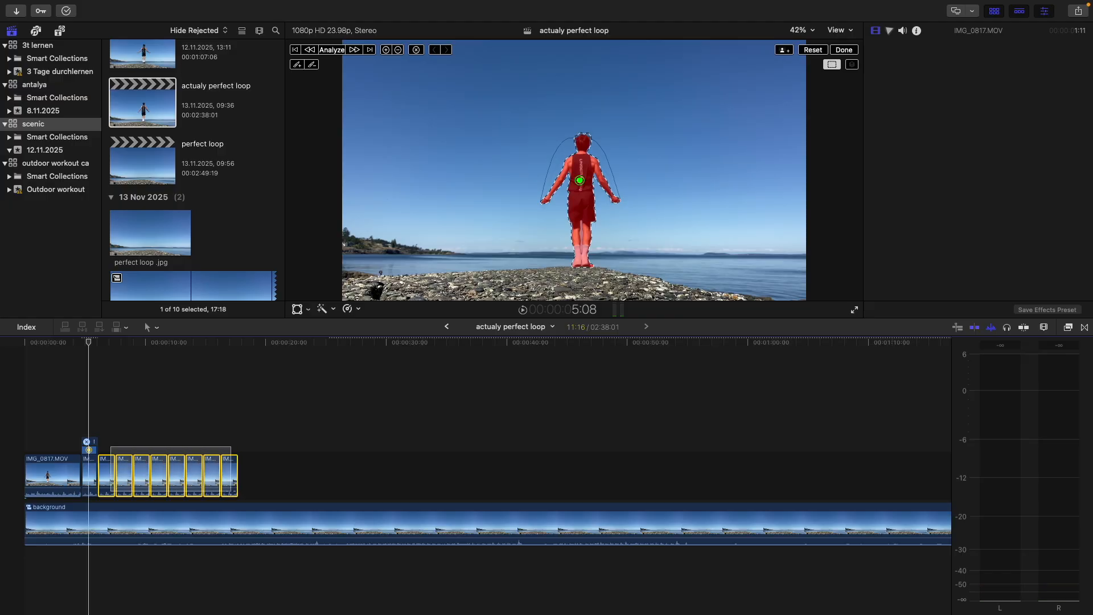
pyautogui.click(244, 475)
pyautogui.click(229, 468)
pyautogui.keyDown('shift'); pyautogui.click(126, 469); pyautogui.keyUp('shift')
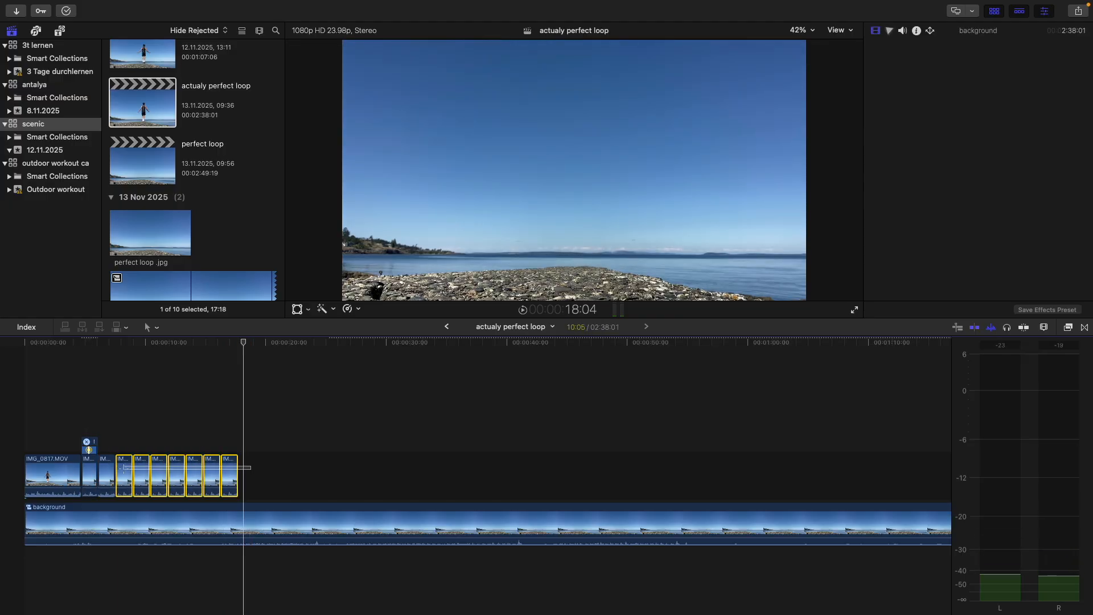
pyautogui.press('BackSpace')
# - Add a Magnetic Mask to the man in the third IMG_0817.MOV clip at 6:19 and analyze it
pyautogui.click(349, 308)
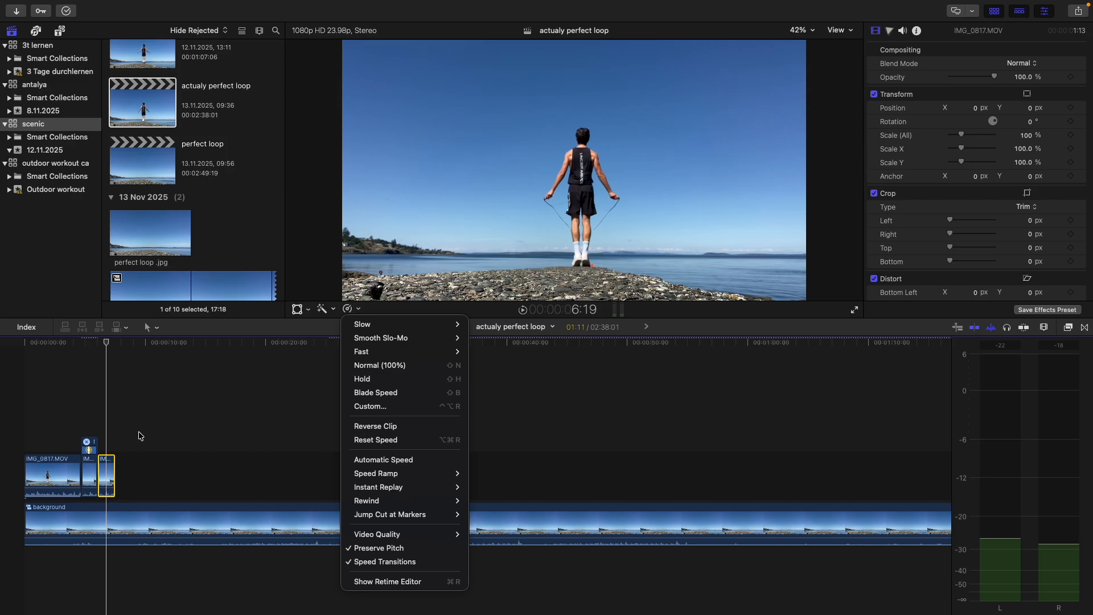
pyautogui.click(322, 308)
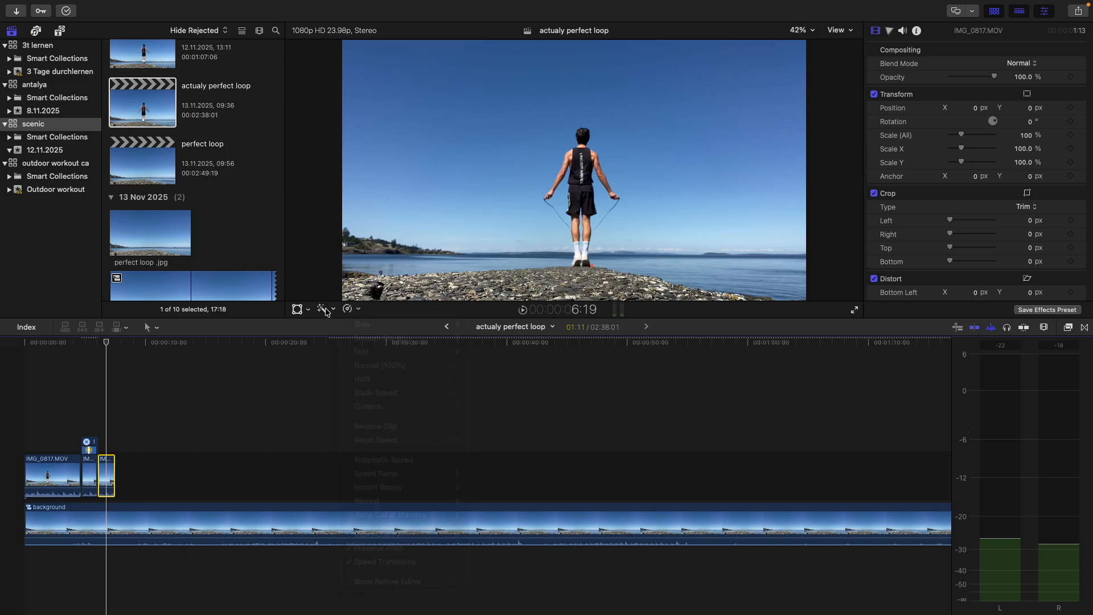
pyautogui.click(322, 308)
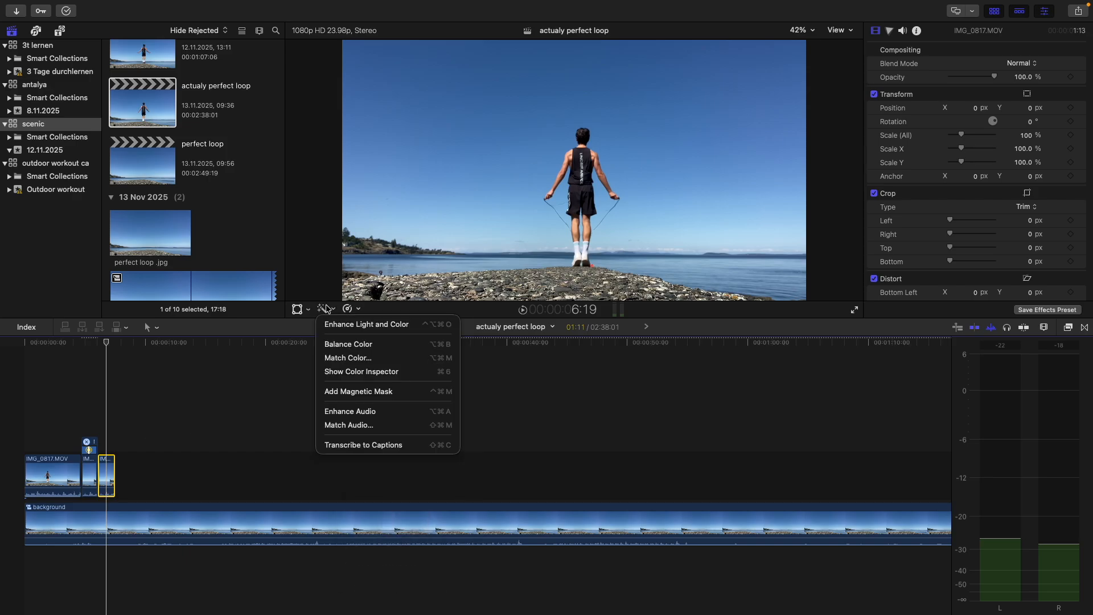
pyautogui.click(366, 391)
pyautogui.click(580, 174)
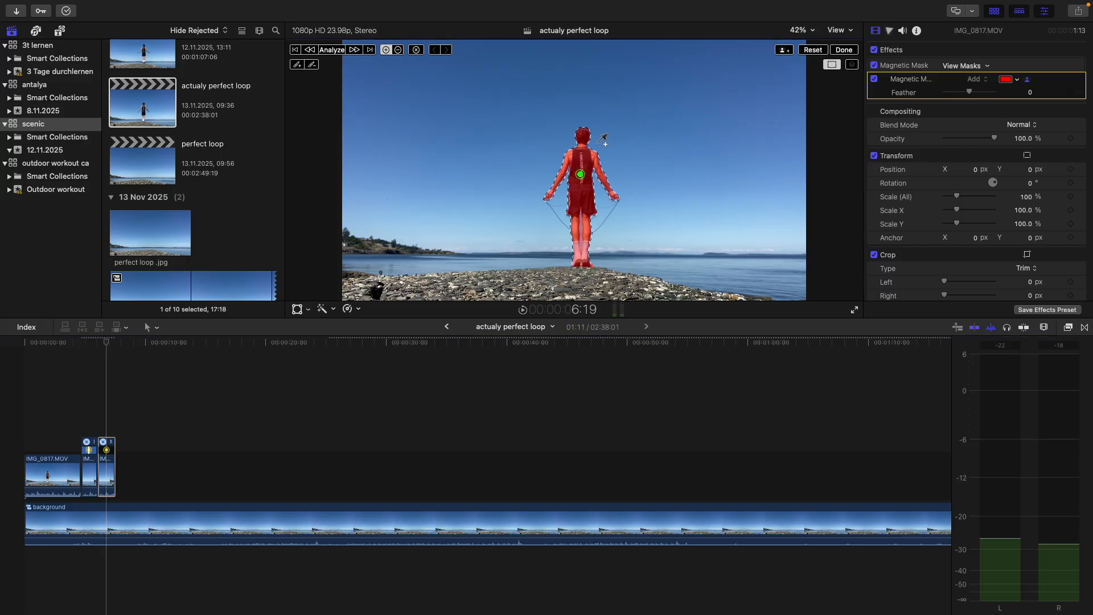
pyautogui.click(349, 49)
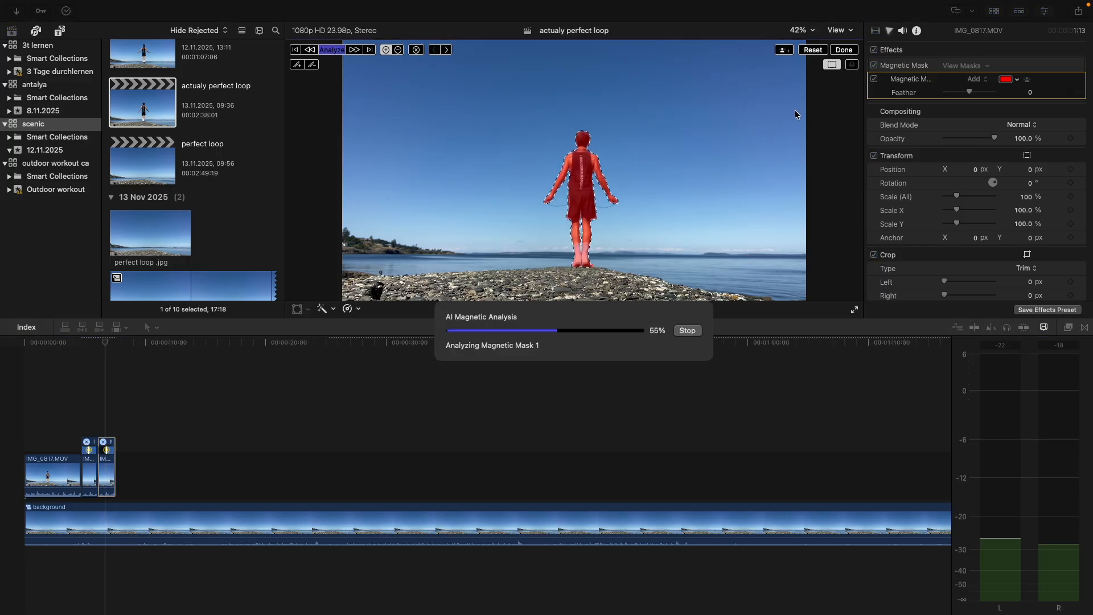
# - Hide the Magnetic Mask editing overlay on the third and second IMG_0817.MOV clips
pyautogui.click(1030, 81)
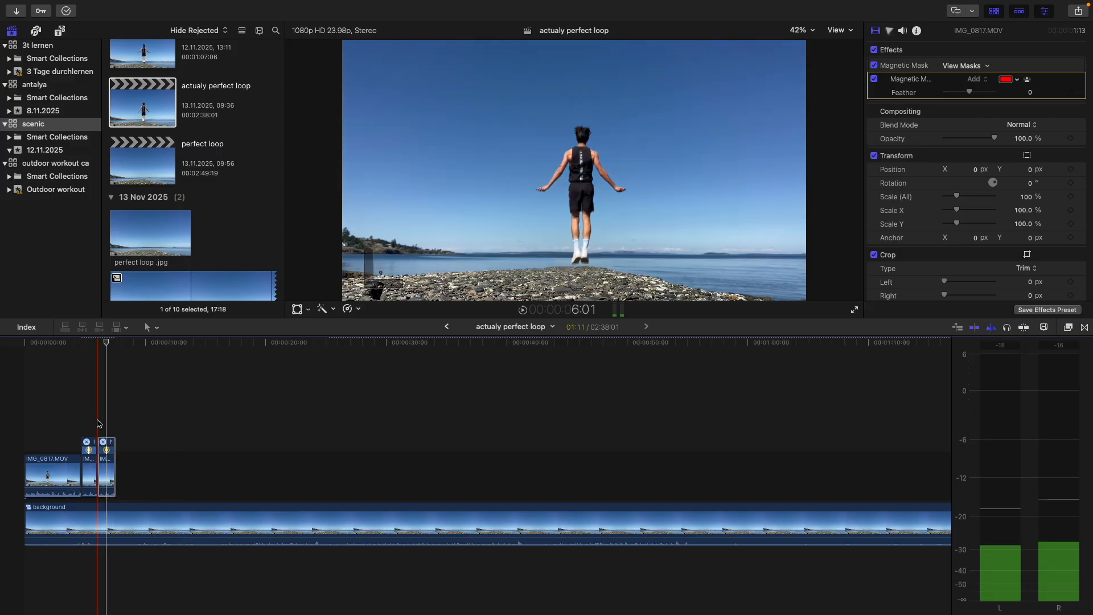
pyautogui.click(90, 467)
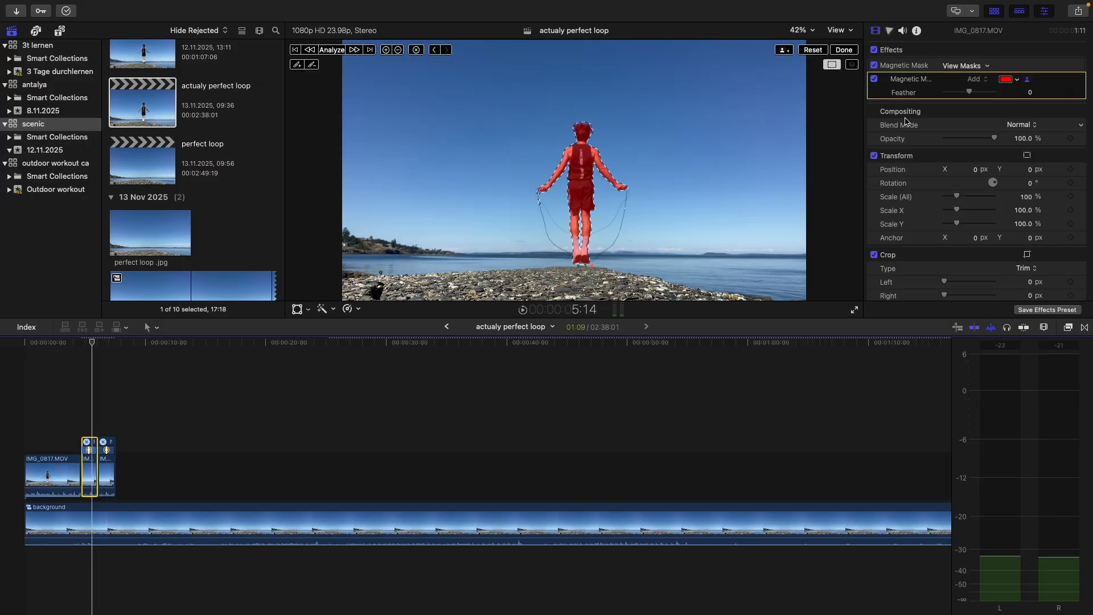
pyautogui.click(1031, 81)
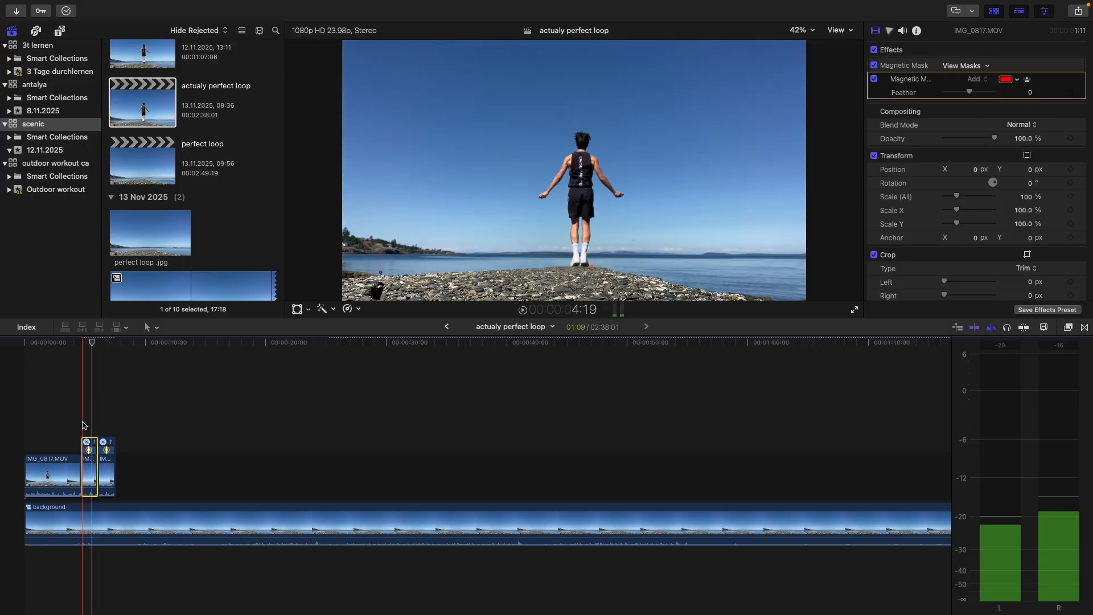
# - Append two copies of the two masked IMG_0817.MOV clips after the third clip and play the sequence back
pyautogui.moveTo(137, 454); pyautogui.dragTo(168, 469)
pyautogui.press('space')
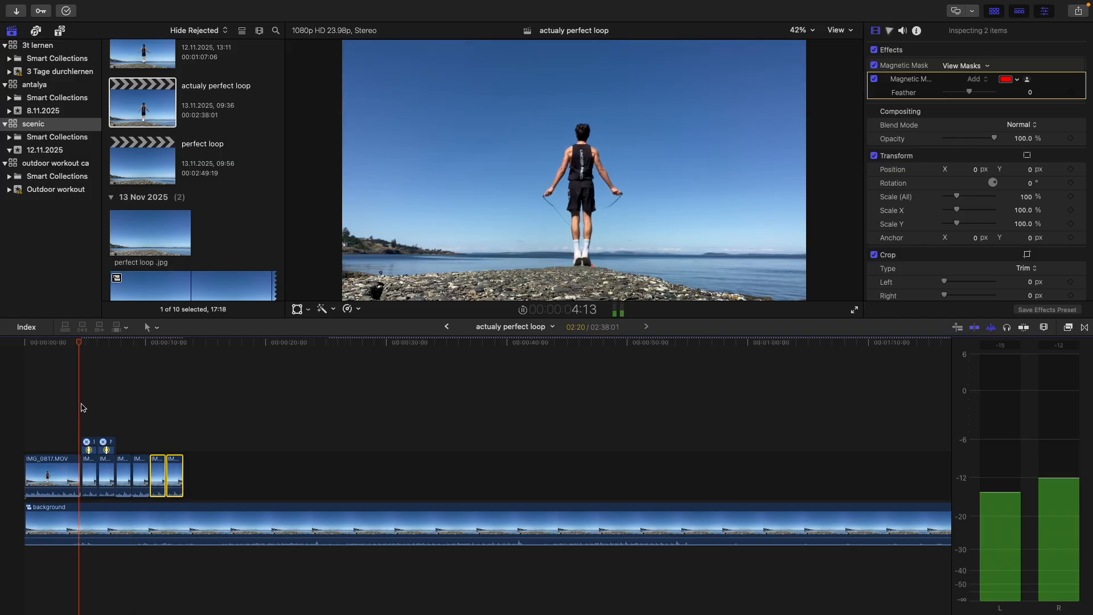
pyautogui.press('super+equal')
pyautogui.press('super+equal')
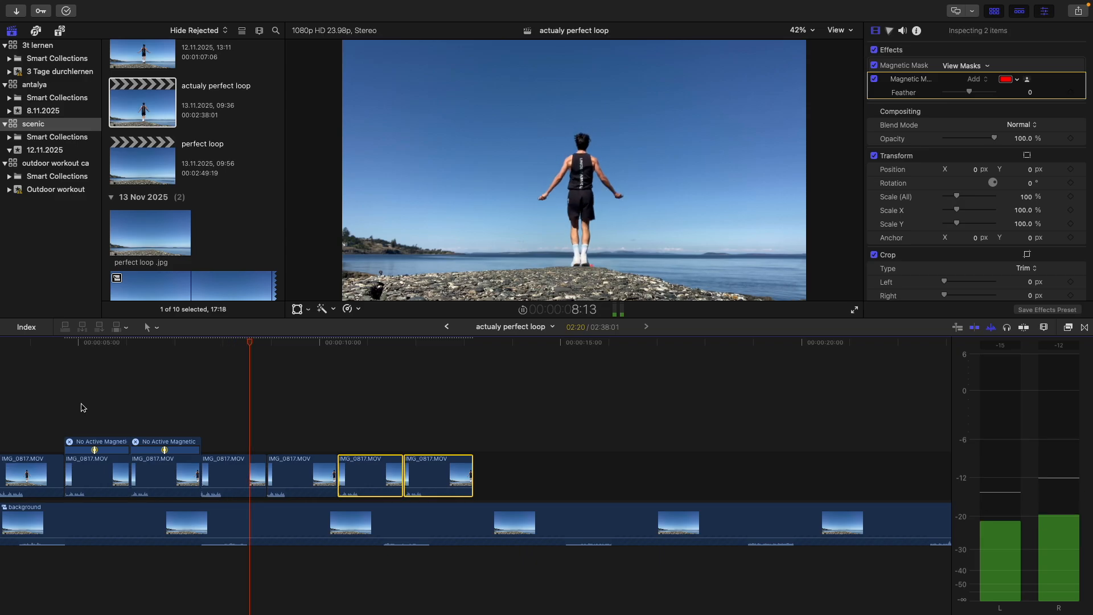
pyautogui.press('space')
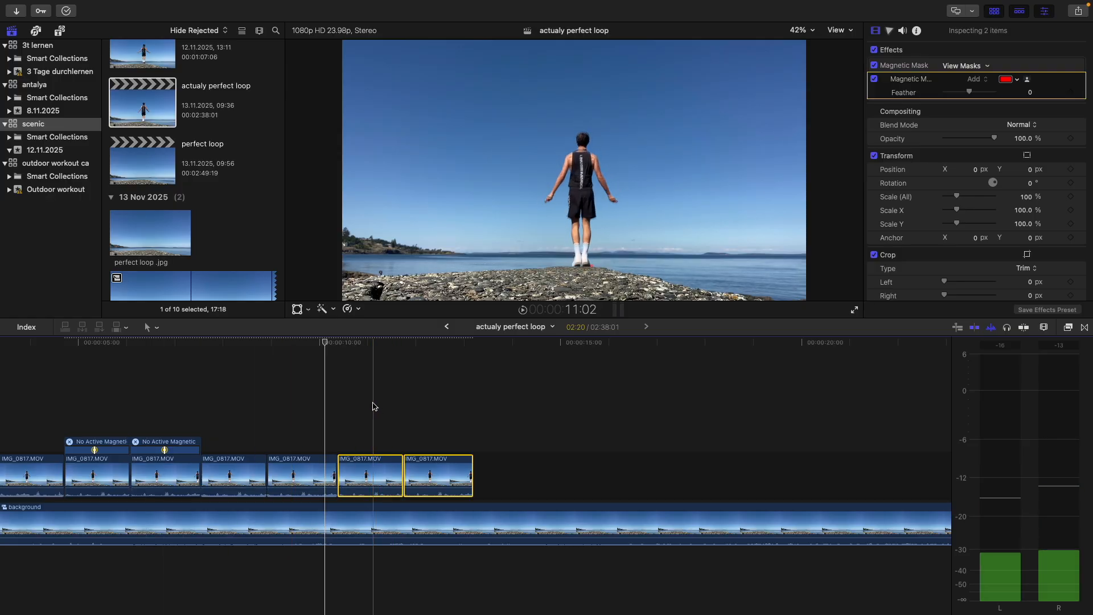
# - Scale the second and third IMG_0817.MOV clips to 49.82% and move the third to X 29.6 px, Y -201.7 px
pyautogui.moveTo(199, 409); pyautogui.dragTo(128, 449)
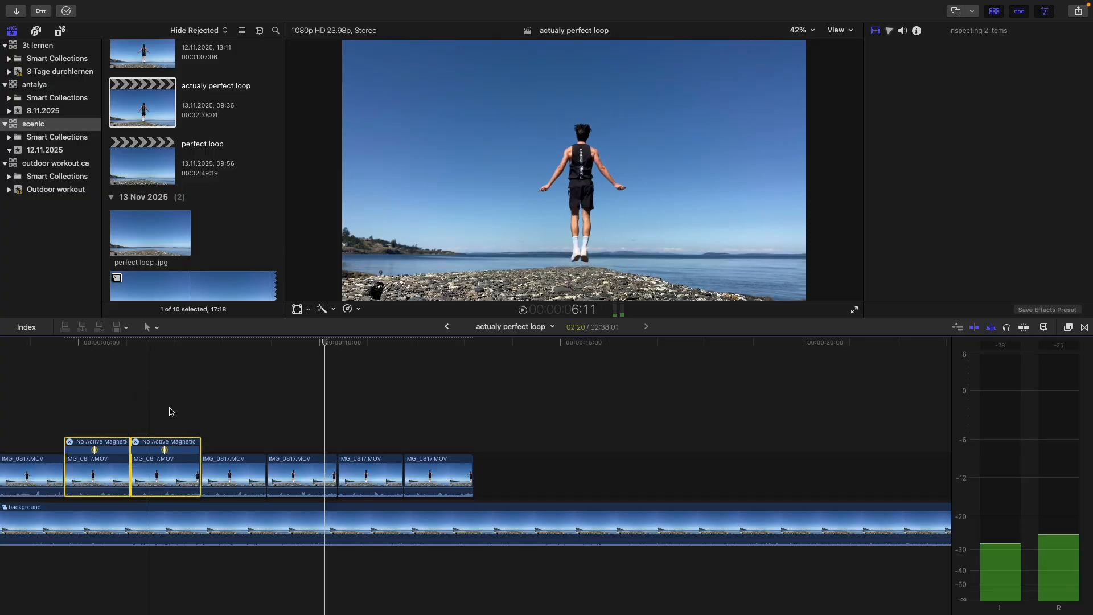
pyautogui.moveTo(144, 381); pyautogui.dragTo(128, 452)
pyautogui.click(296, 309)
pyautogui.moveTo(343, 40); pyautogui.dragTo(459, 105)
pyautogui.moveTo(597, 176); pyautogui.dragTo(601, 213)
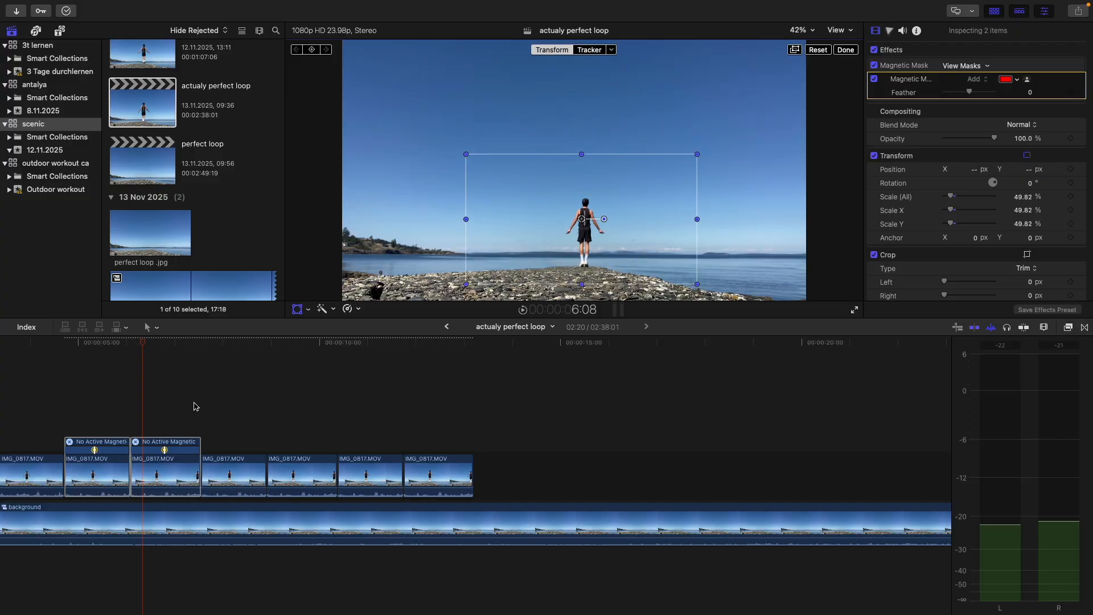
# - Give the second IMG_0817.MOV clip the third clip's position of X 29.6 px, Y -201.7 px
pyautogui.click(48, 396)
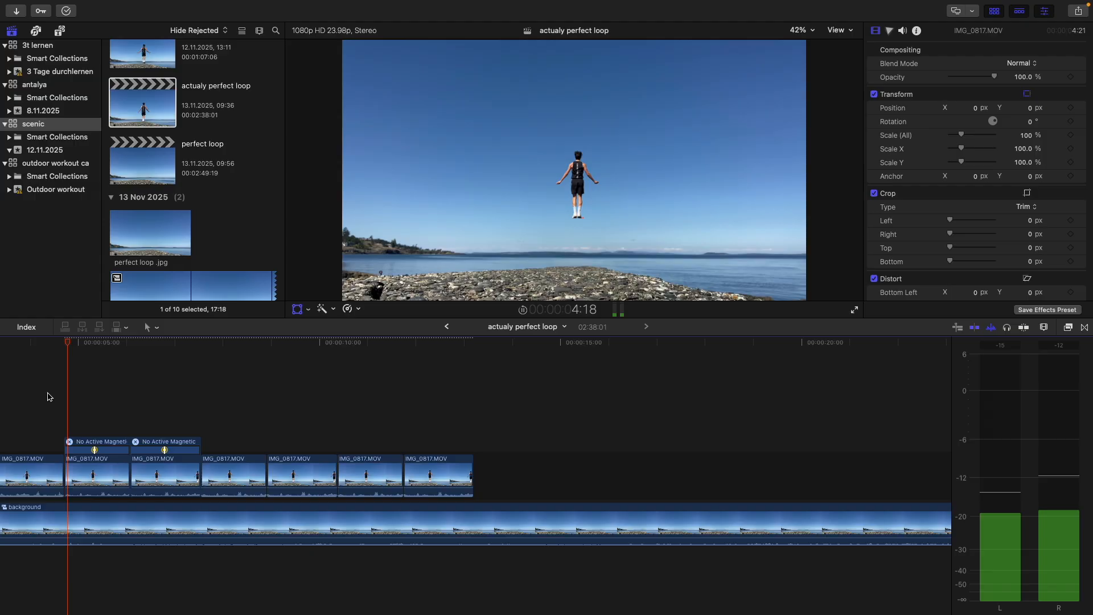
pyautogui.click(101, 453)
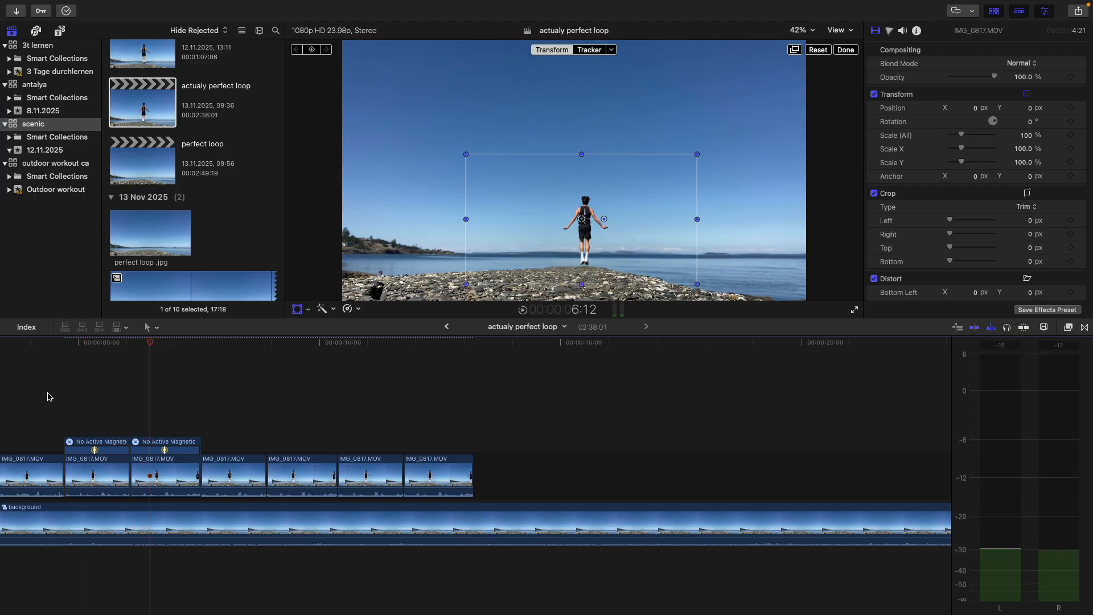
pyautogui.click(106, 459)
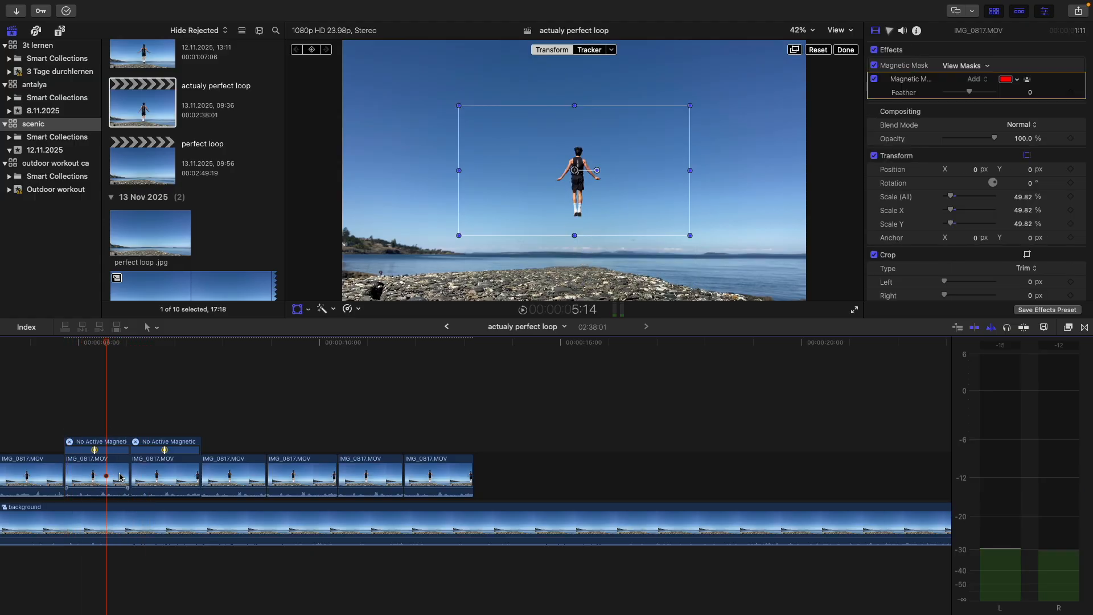
pyautogui.click(171, 481)
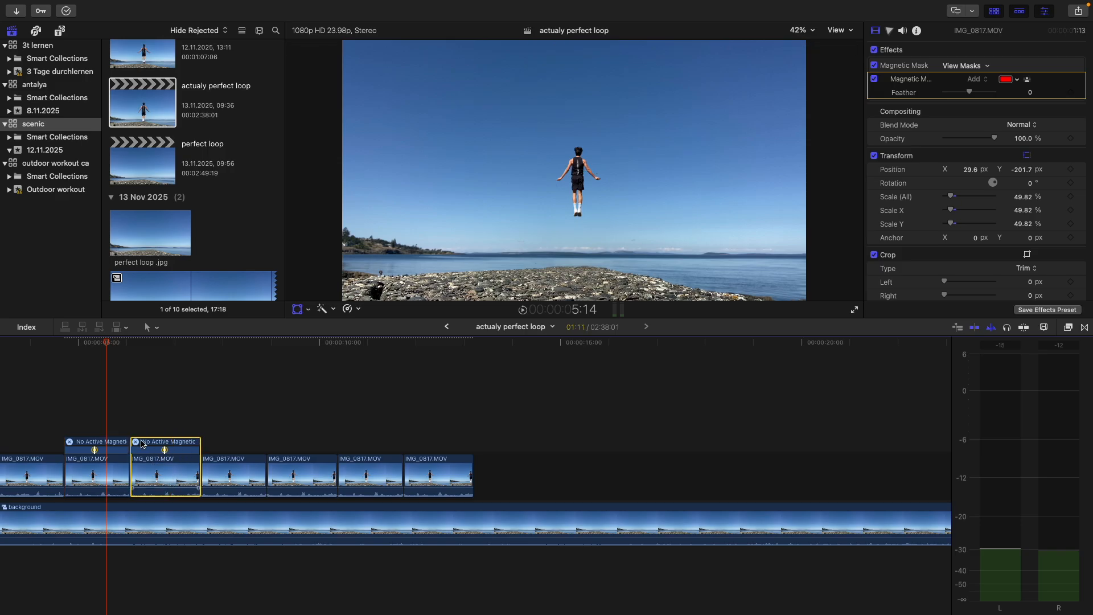
pyautogui.click(119, 468)
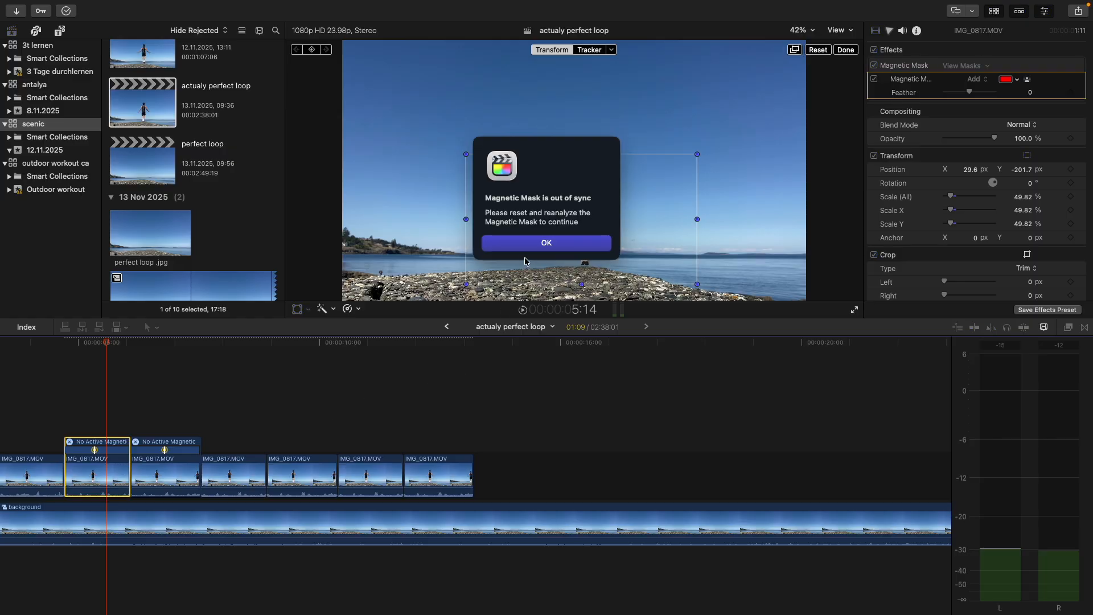
pyautogui.click(526, 244)
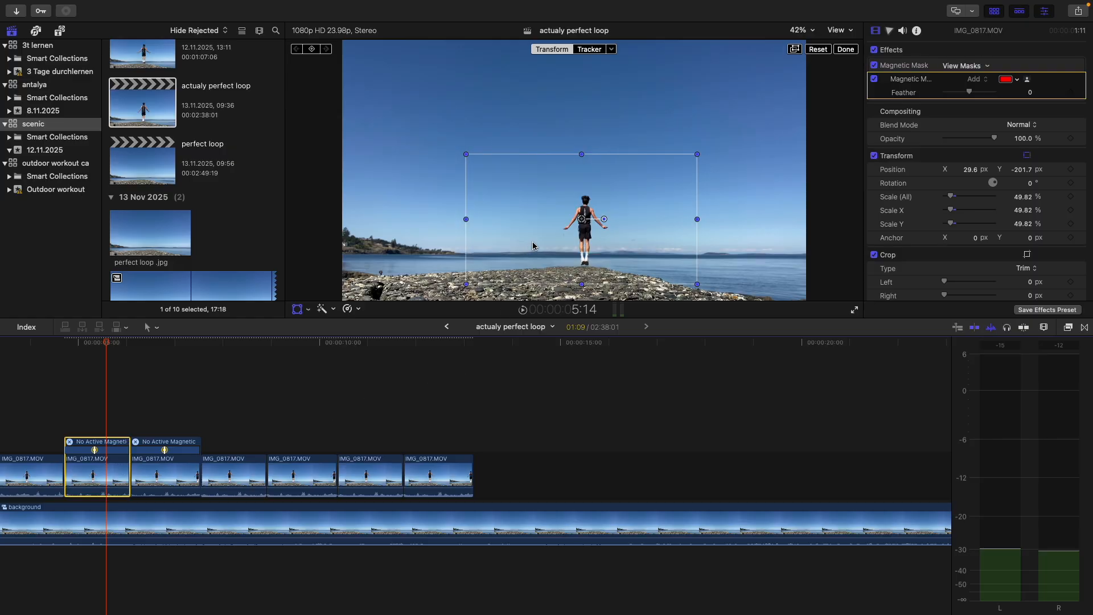
# - Play back the scaled-down clips and the full-size ones that follow to check the size changes
pyautogui.press('space')
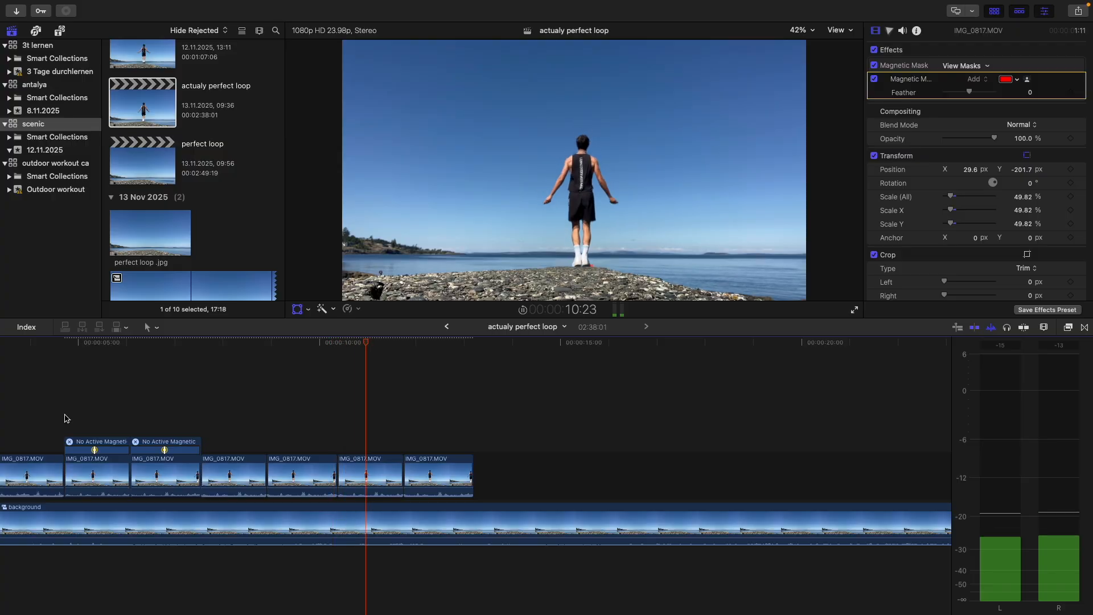
pyautogui.click(60, 419)
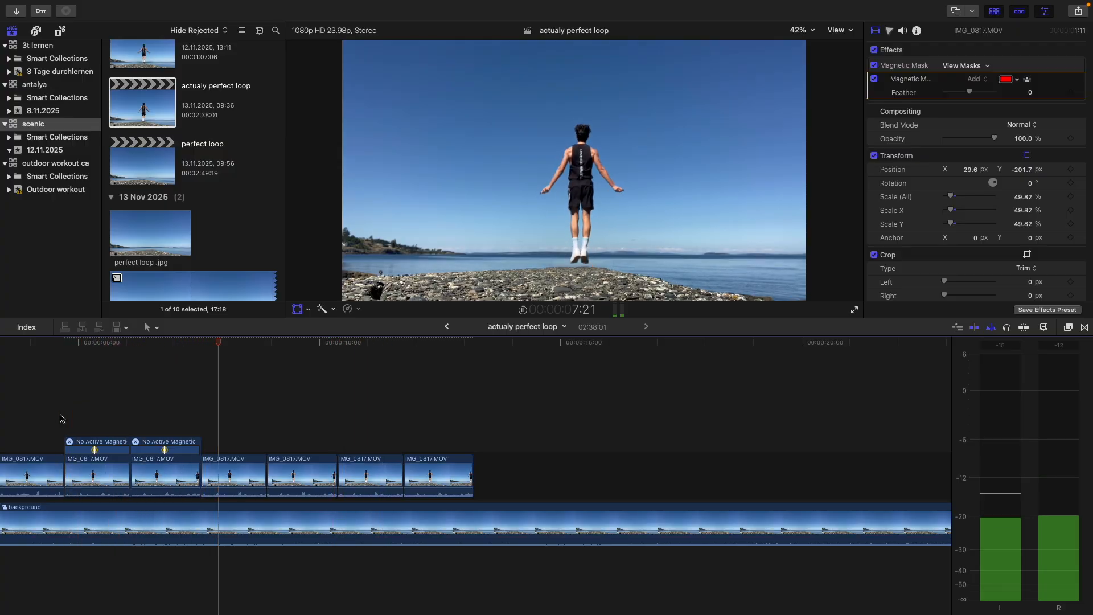
pyautogui.click(60, 414)
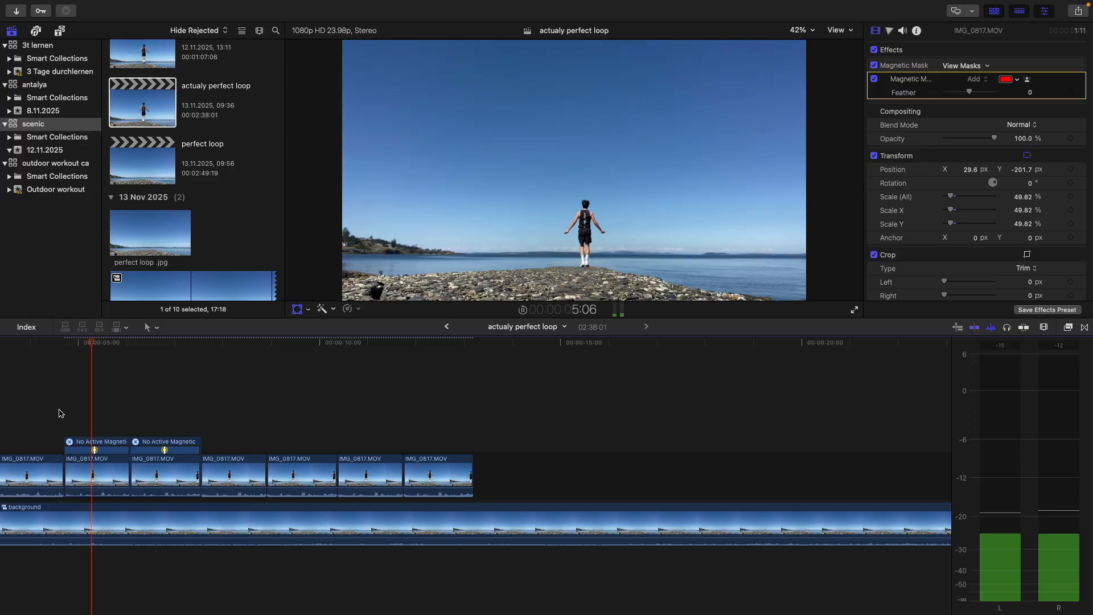
pyautogui.press('space')
pyautogui.press('j')
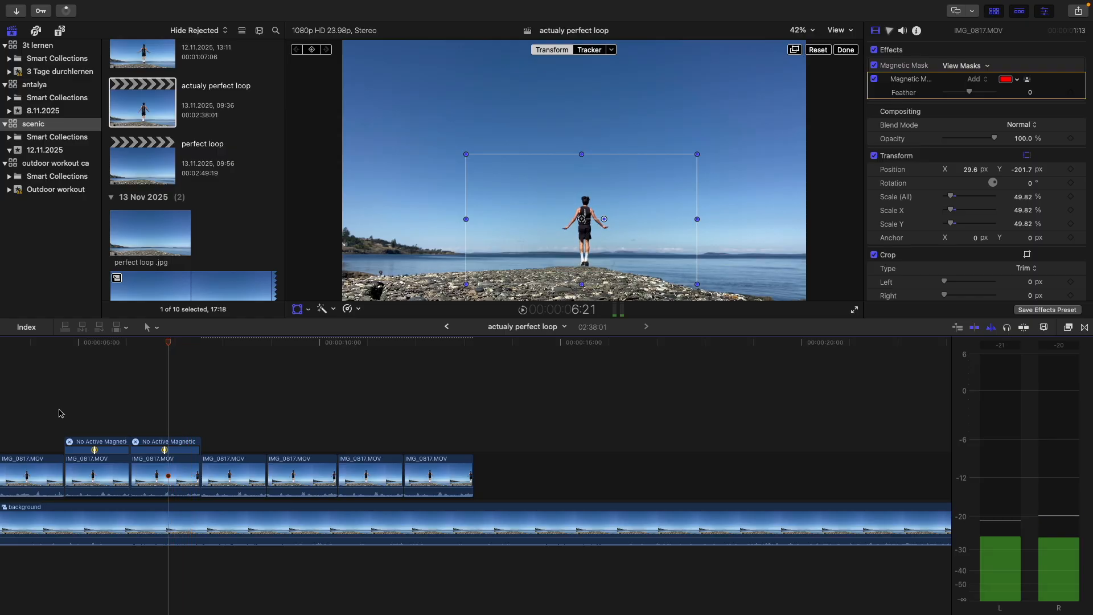
# - Inside the background compound clip, widen the Draw Mask notch on IMG_0817.MOV by moving its lower-right point outward, then return to the project
pyautogui.doubleClick(162, 520)
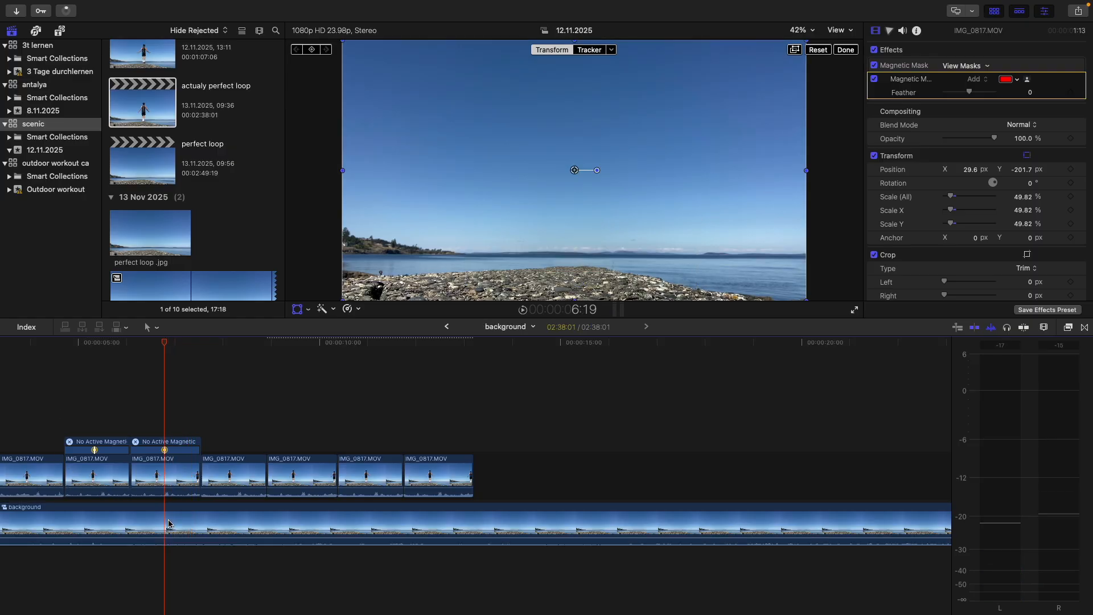
pyautogui.click(161, 520)
pyautogui.click(171, 484)
pyautogui.click(178, 515)
pyautogui.click(173, 479)
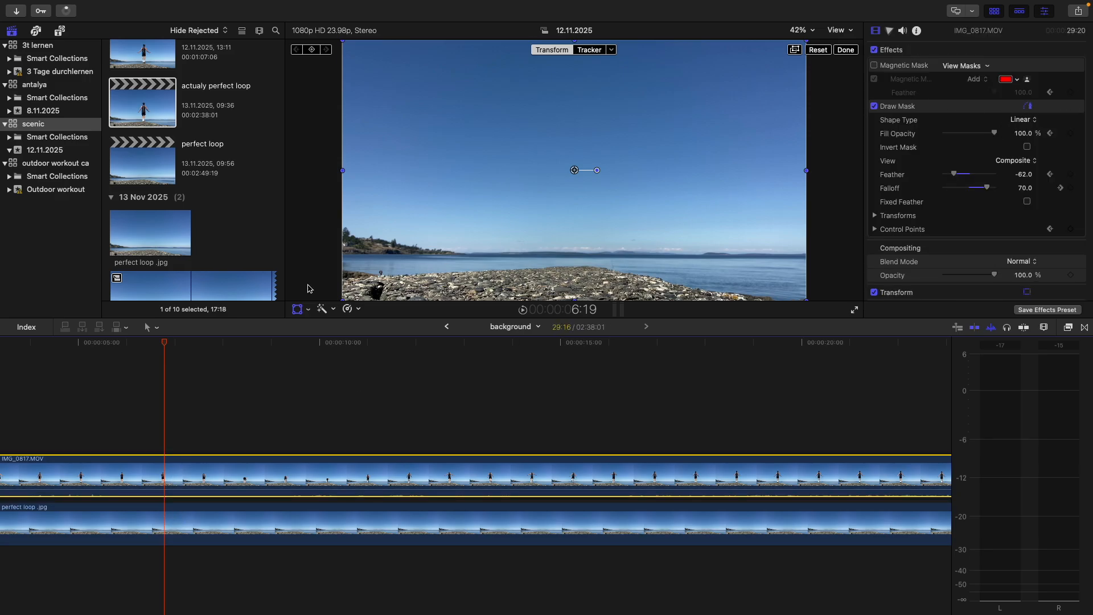
pyautogui.click(296, 310)
pyautogui.click(923, 107)
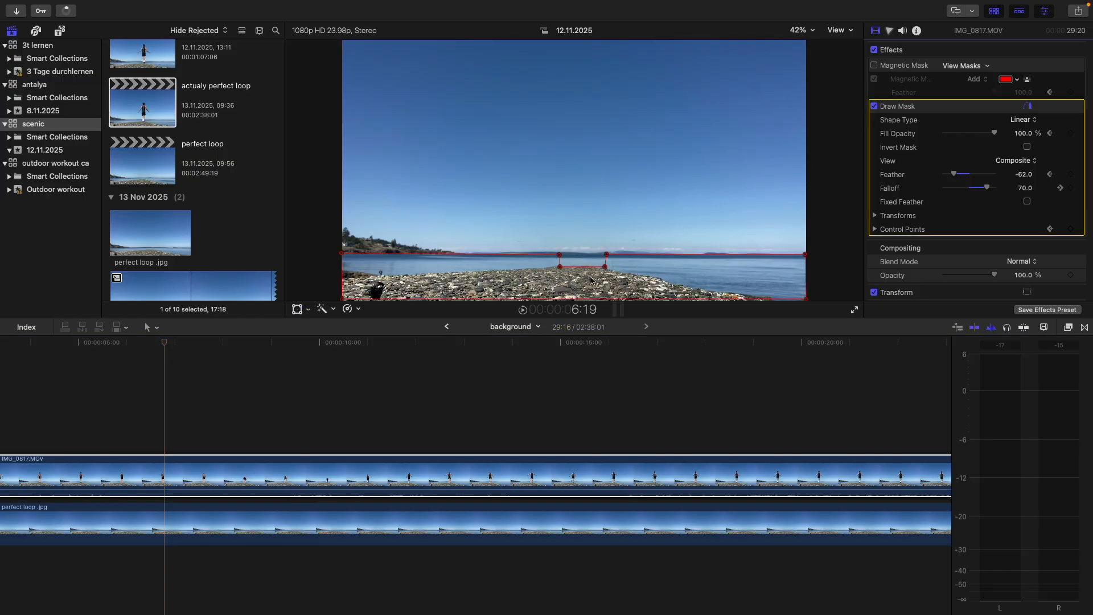
pyautogui.moveTo(605, 267); pyautogui.dragTo(619, 266)
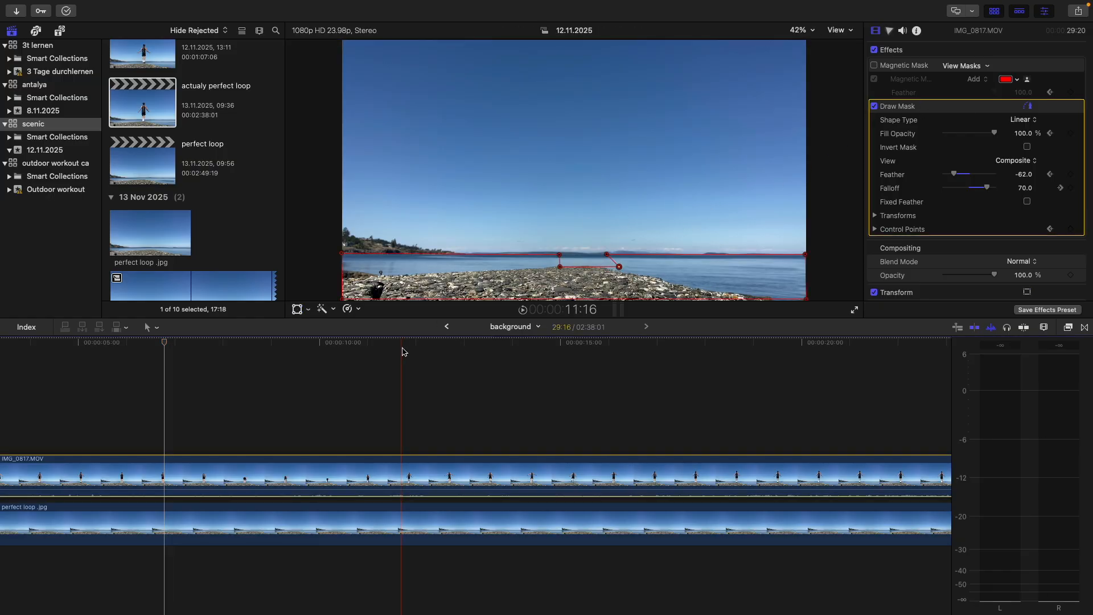
pyautogui.click(446, 327)
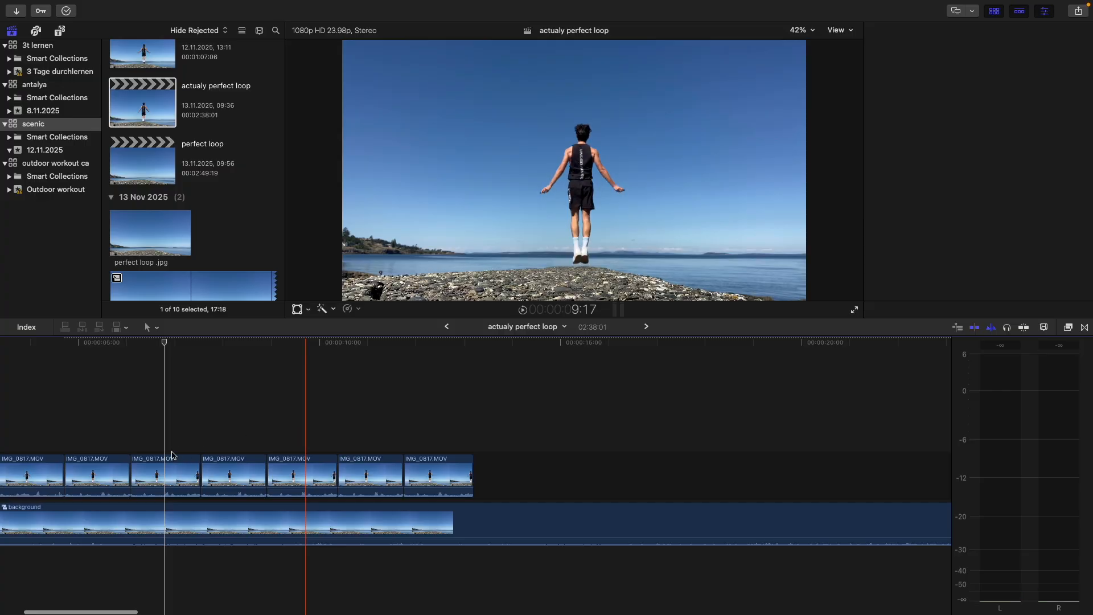
# - Play back the rope-jumping clips over the edited background to check the loop and the clip transitions
pyautogui.press('space')
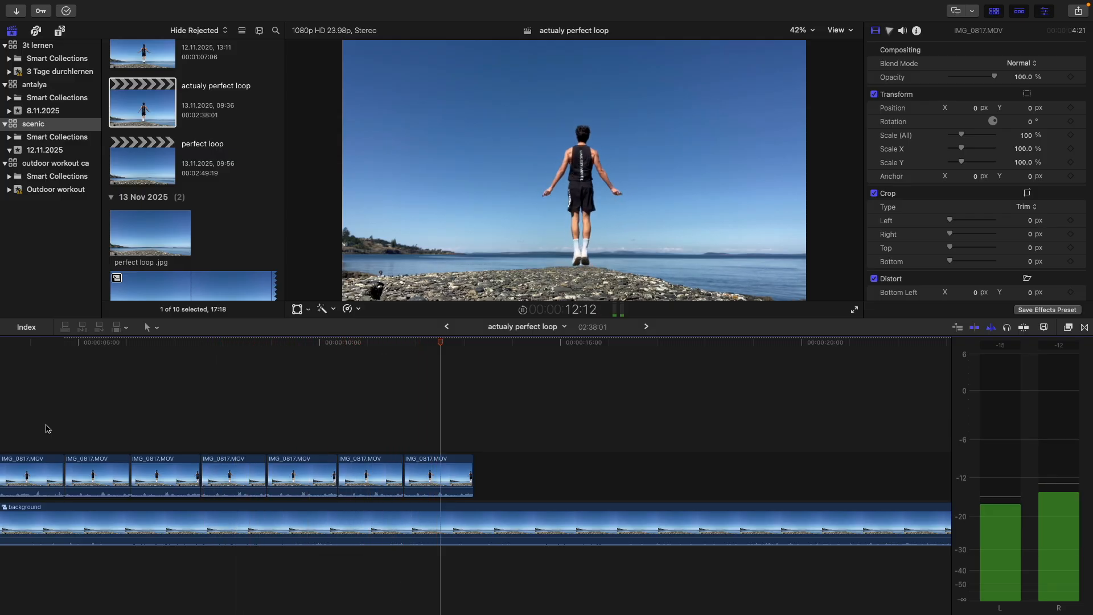
pyautogui.press('space')
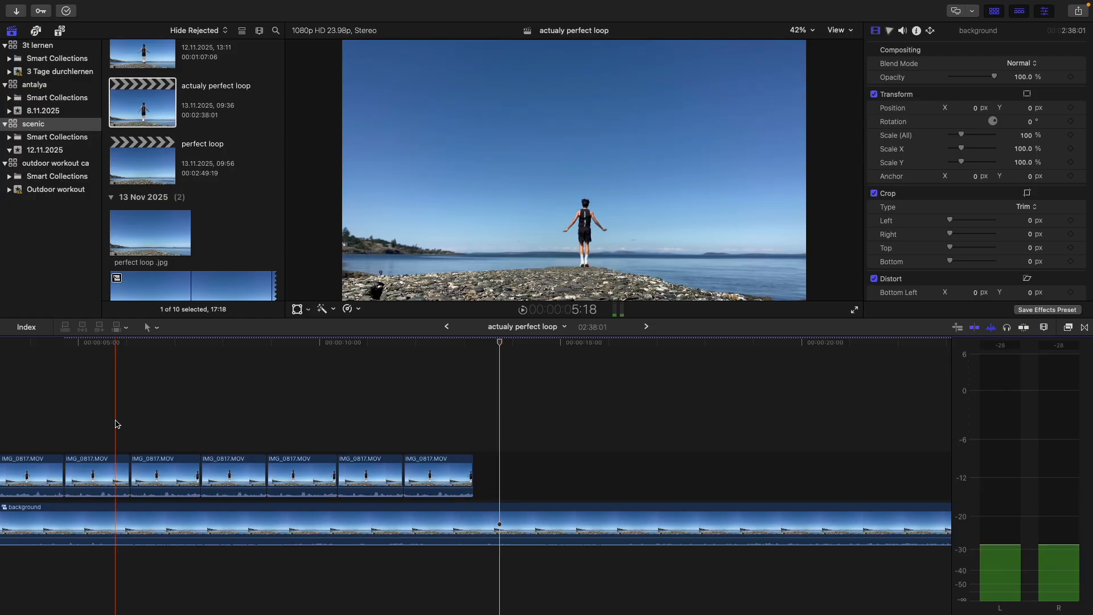
pyautogui.click(30, 440)
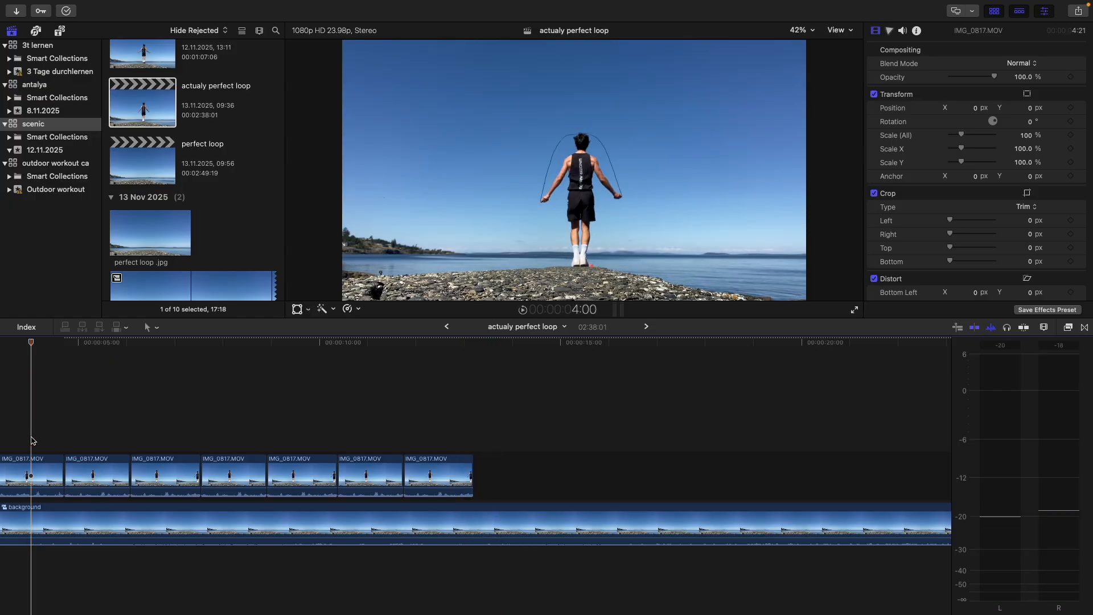
pyautogui.hscroll(-5, 33, 441)
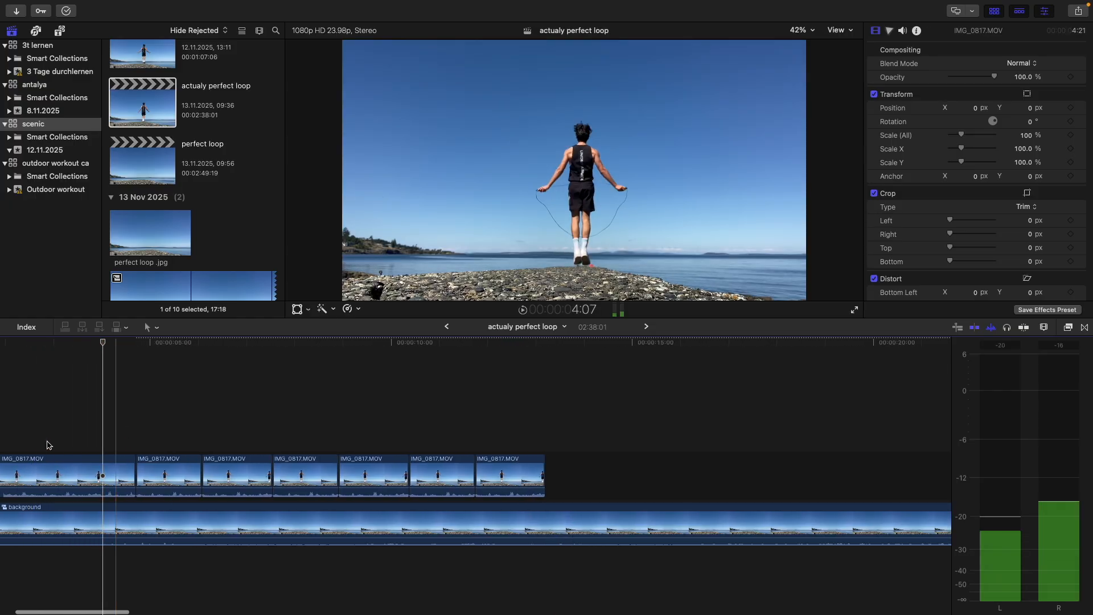
pyautogui.click(249, 443)
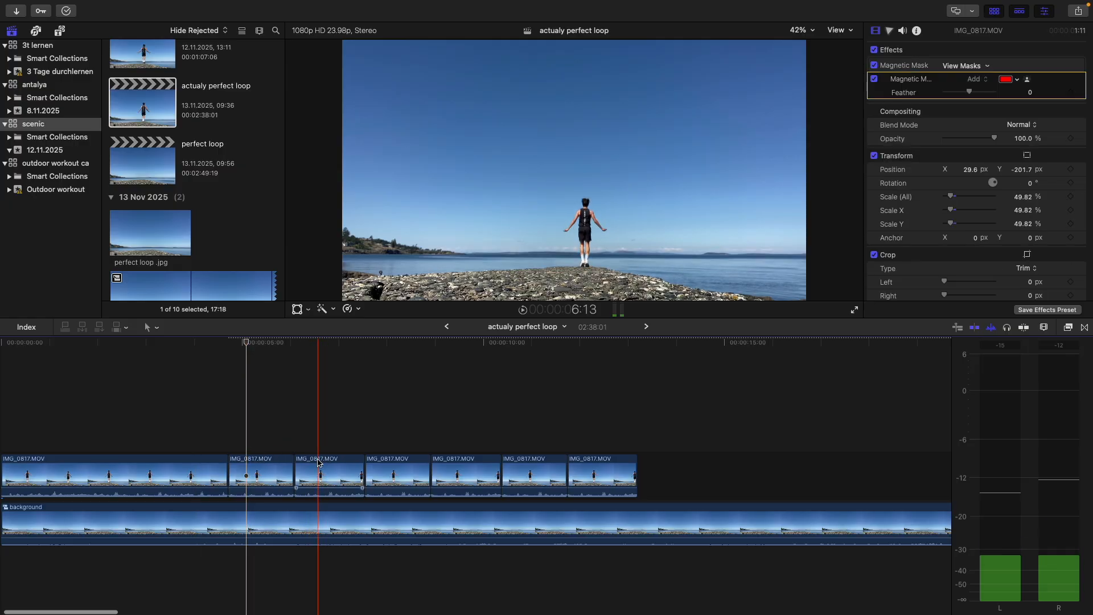
# - Reset the Transform position of the second and third IMG_0817.MOV clips together to X 0 px and Y 0 px
pyautogui.click(267, 463)
pyautogui.press('space')
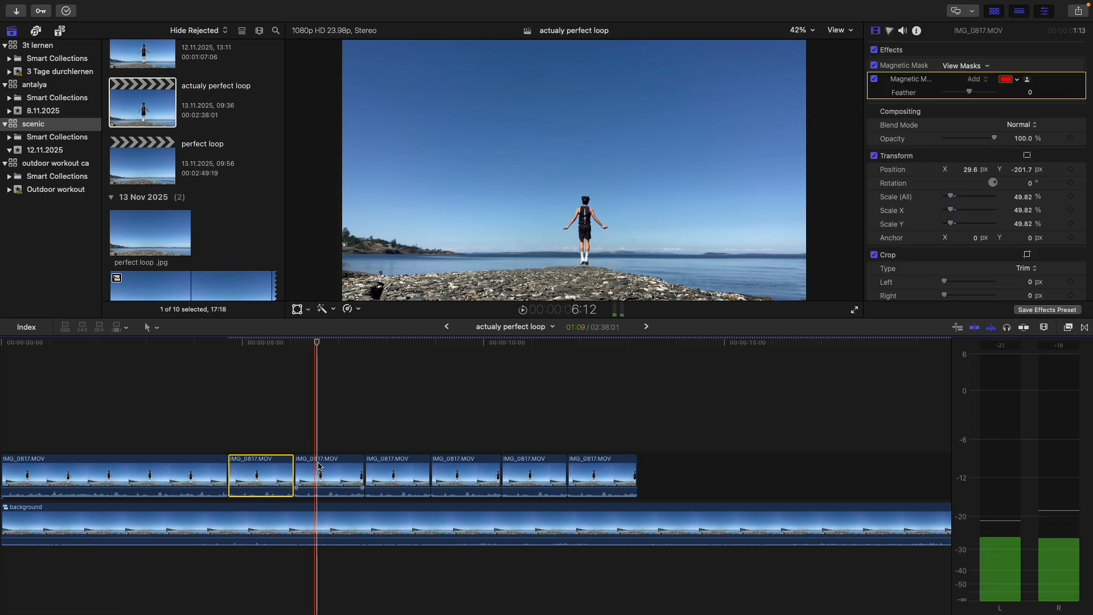
pyautogui.press('space')
pyautogui.keyDown('super'); pyautogui.click(318, 470); pyautogui.keyUp('super')
pyautogui.hotkey('shift', 't')
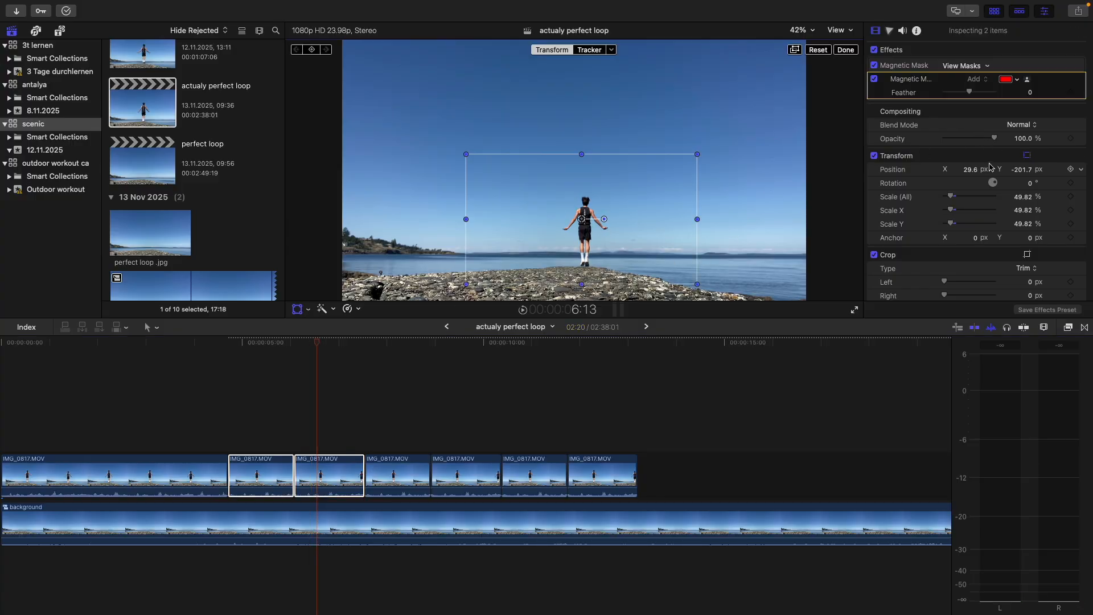
pyautogui.click(972, 169)
pyautogui.write('0')
pyautogui.click(1022, 171)
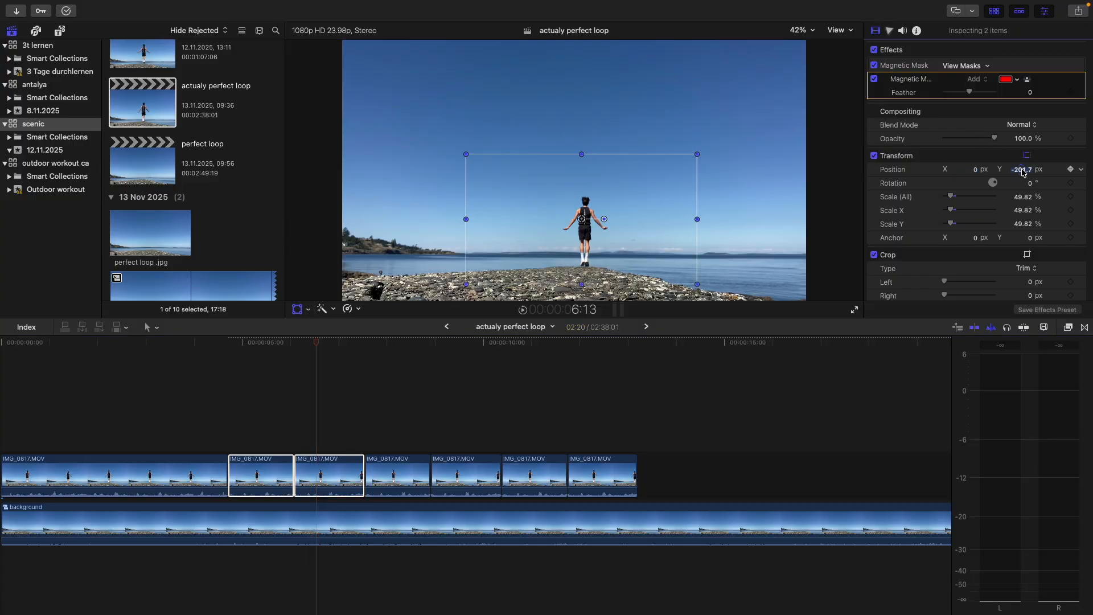
pyautogui.write('0')
pyautogui.press('Return')
# - Set Scale (All) of the second and third IMG_0817.MOV clips to 100%
pyautogui.click(1008, 197)
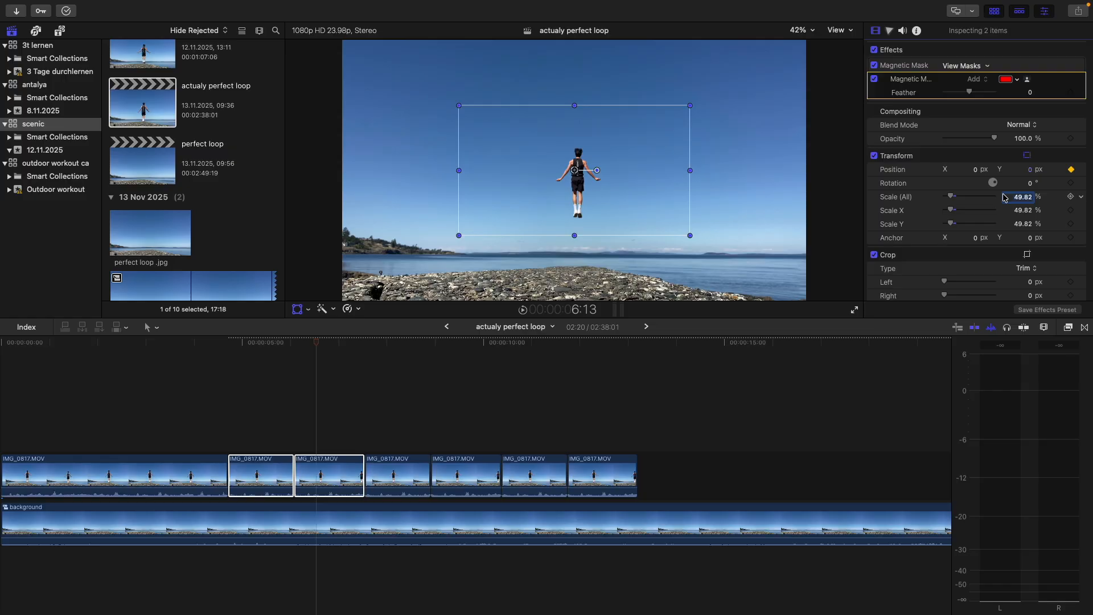
pyautogui.write('100')
pyautogui.press('Return')
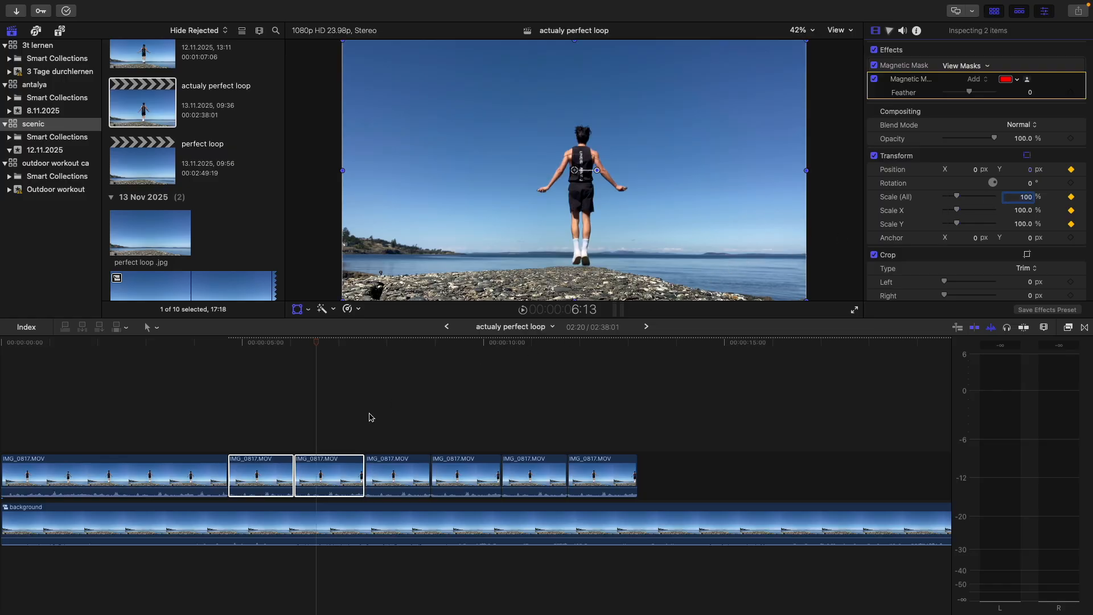
pyautogui.click(319, 424)
# - Open the second IMG_0817.MOV clip's Magnetic Mask for editing and place add and subtract points around the rope beside both arms
pyautogui.click(269, 467)
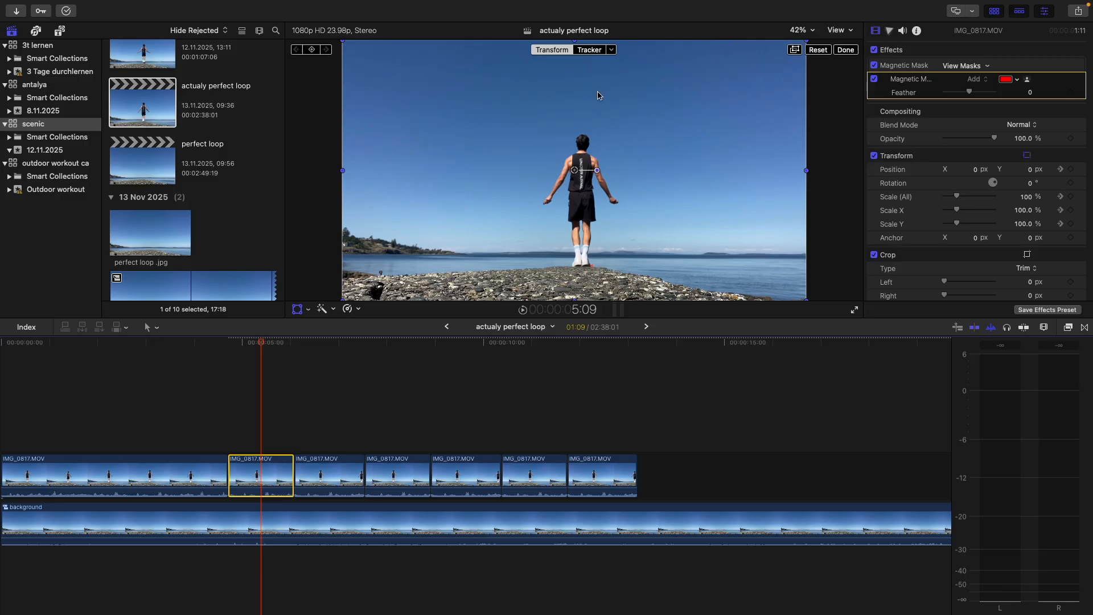
pyautogui.click(921, 66)
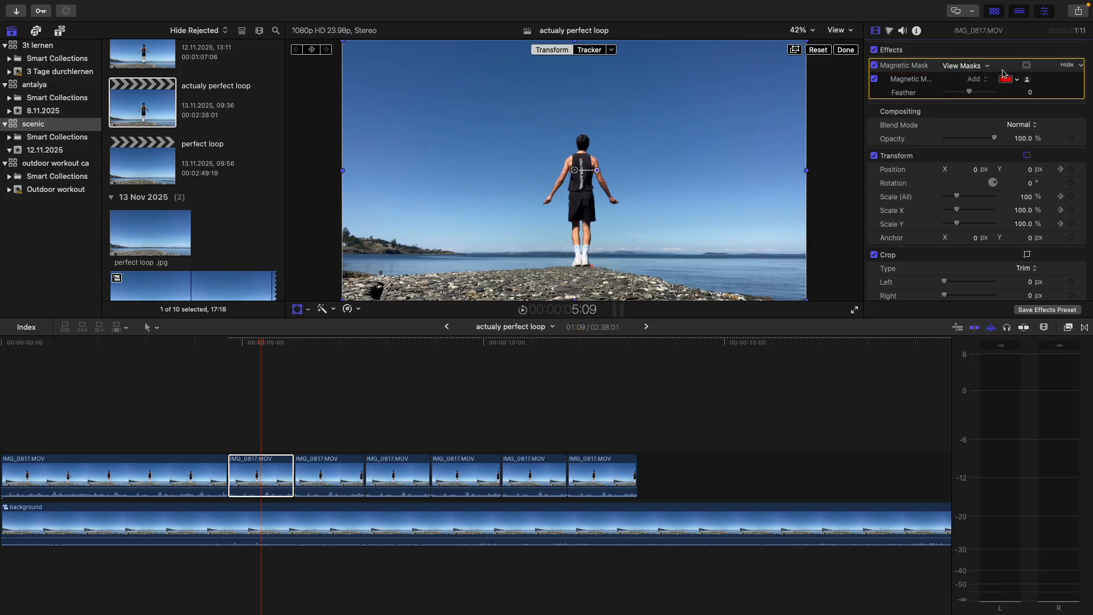
pyautogui.click(1029, 82)
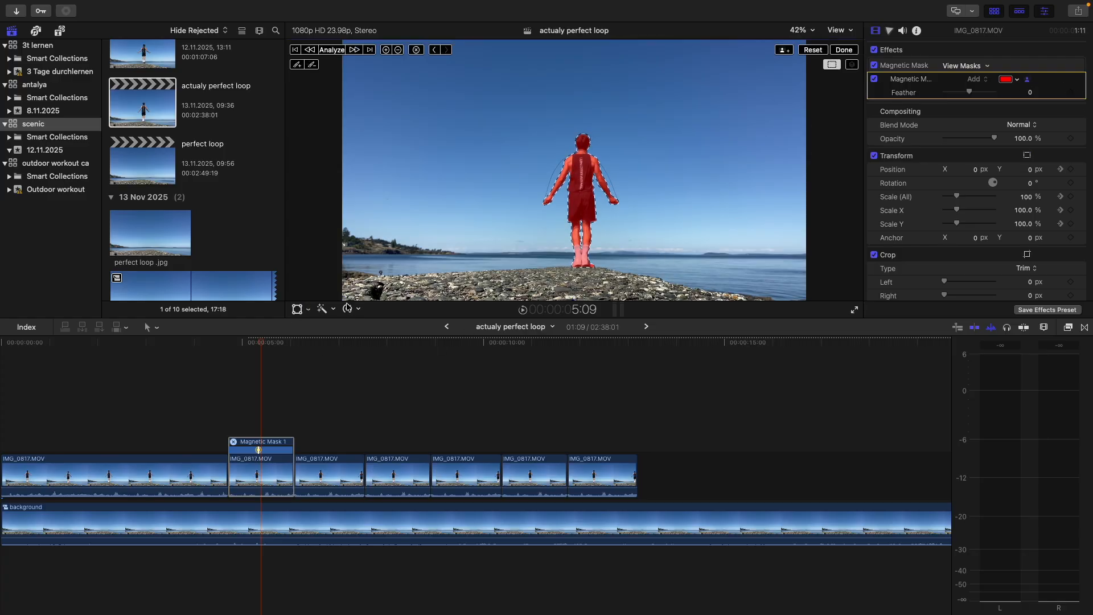
pyautogui.click(800, 32)
pyautogui.click(812, 92)
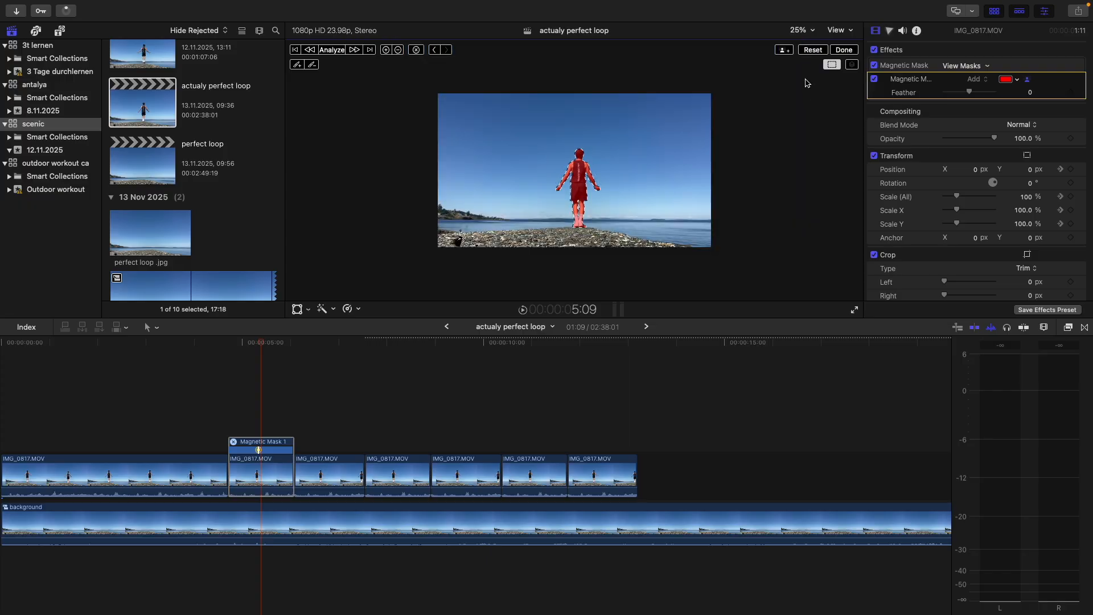
pyautogui.click(801, 31)
pyautogui.click(814, 123)
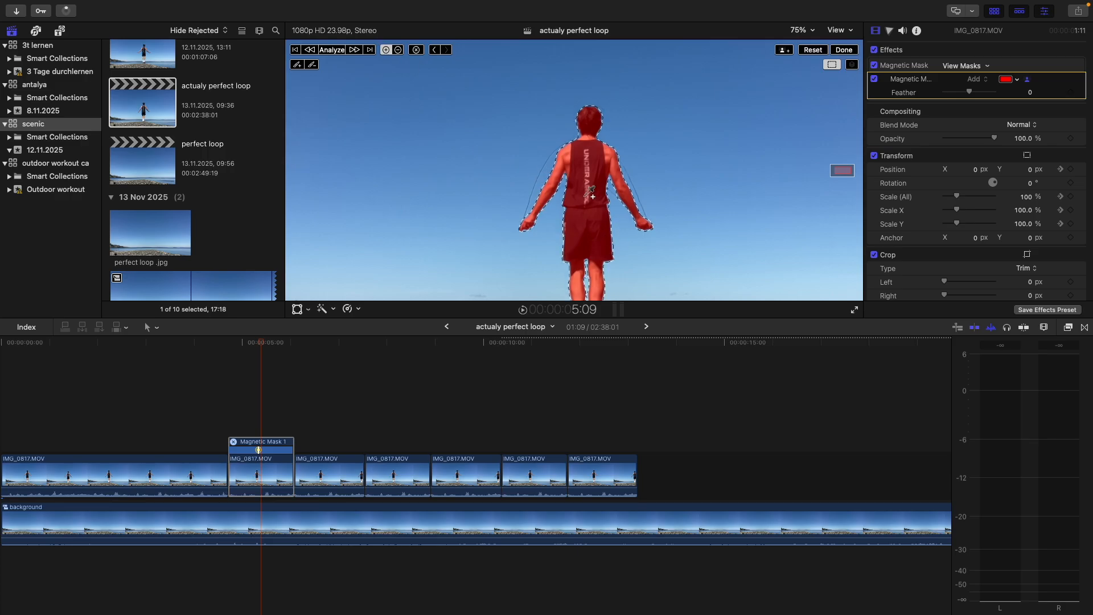
pyautogui.click(537, 181)
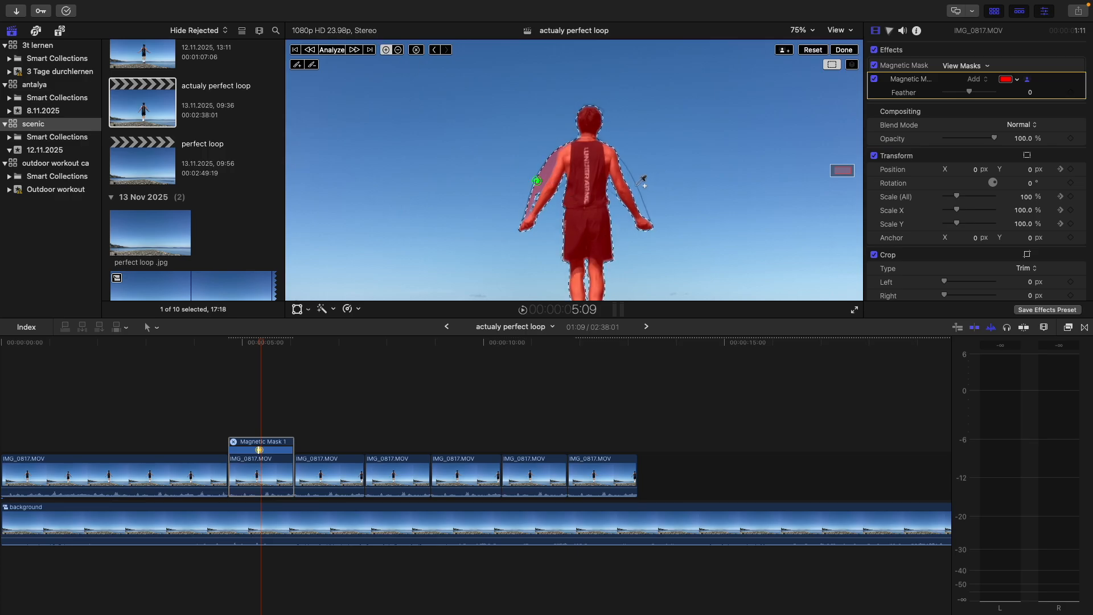
pyautogui.press('alt')
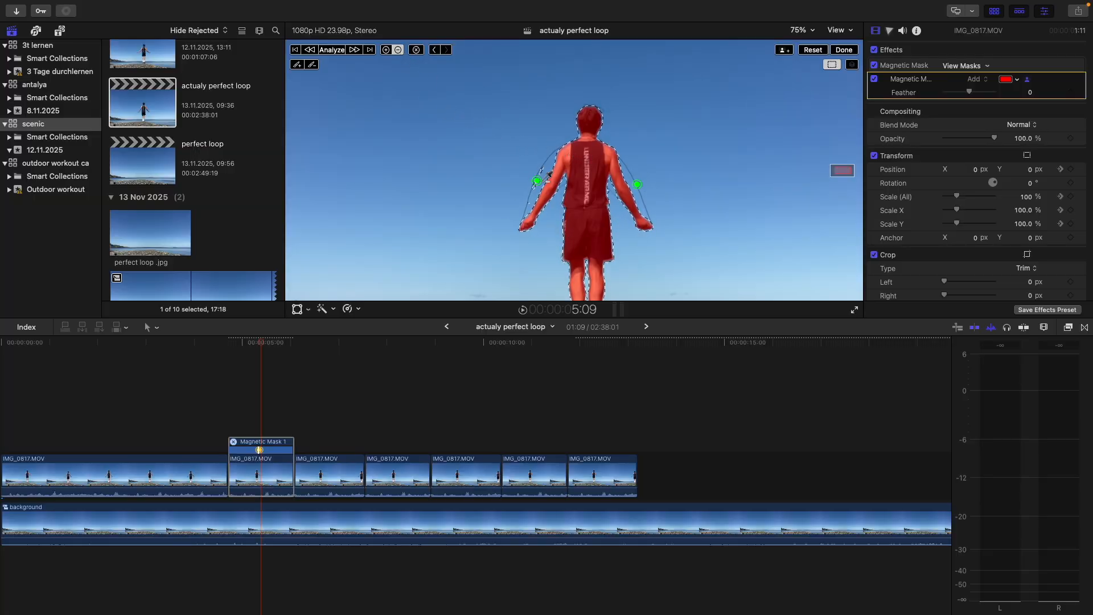
pyautogui.click(545, 176)
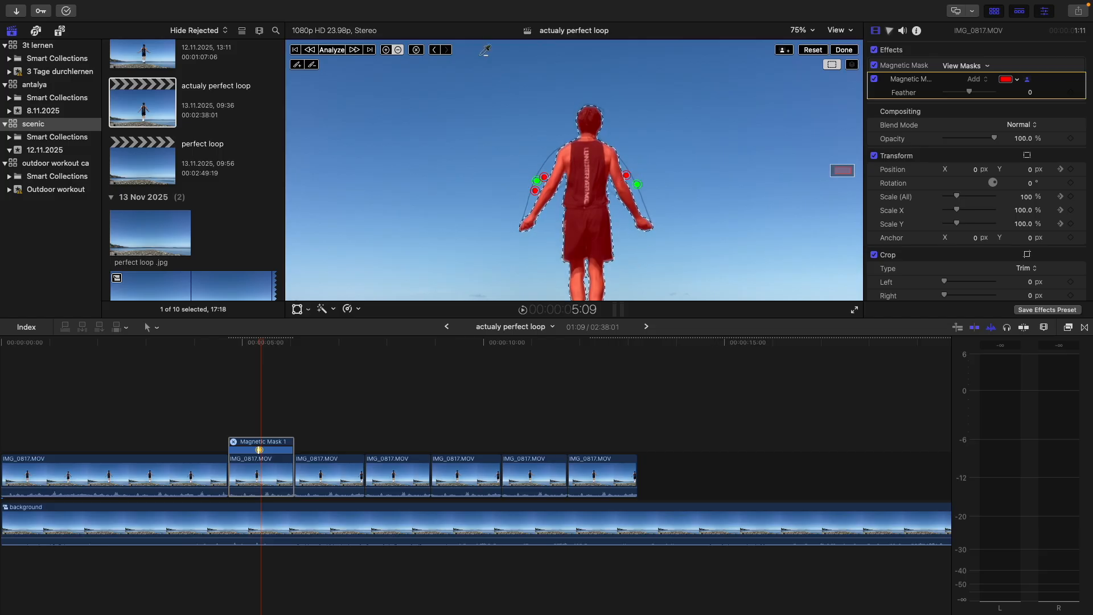
# - Paint the rope beside both arms into the Magnetic Mask with the smallest brush and analyze the second clip
pyautogui.click(387, 50)
pyautogui.click(300, 65)
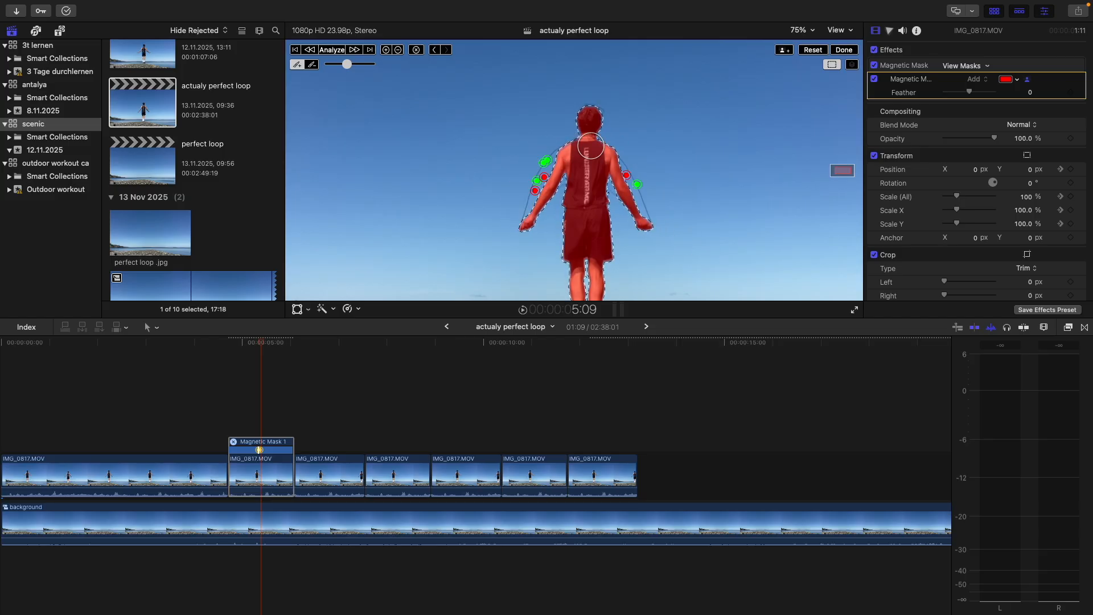
pyautogui.moveTo(347, 64); pyautogui.dragTo(328, 63)
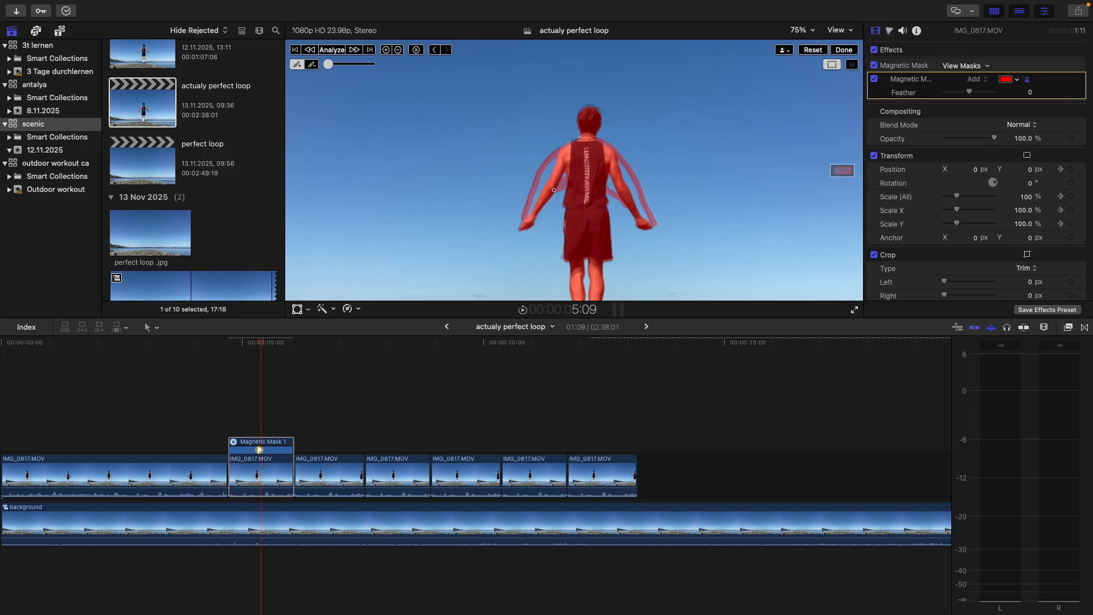
pyautogui.click(342, 50)
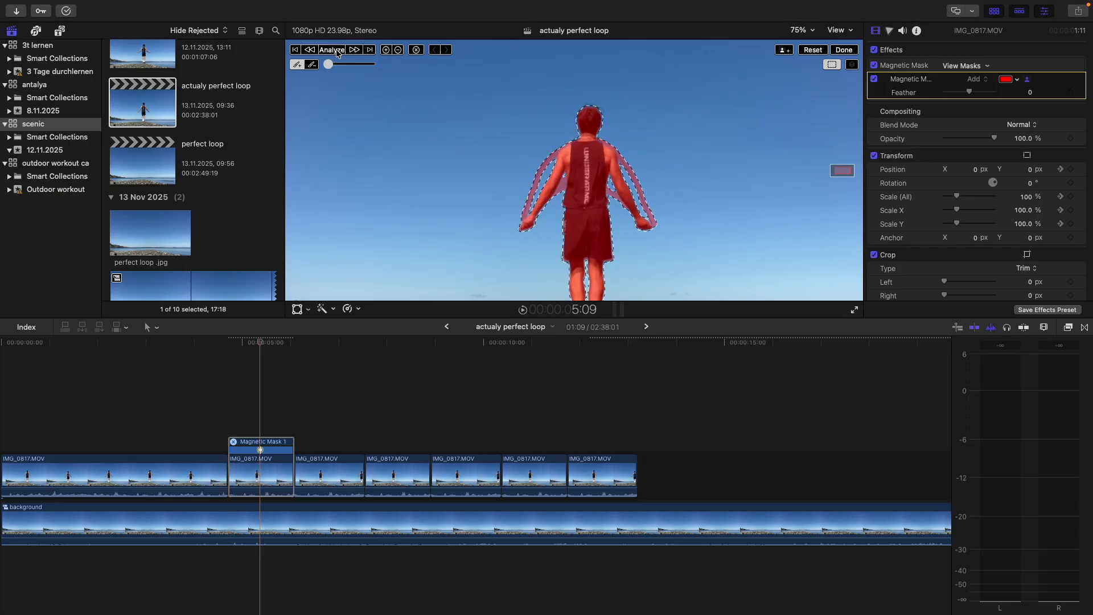
pyautogui.press('space')
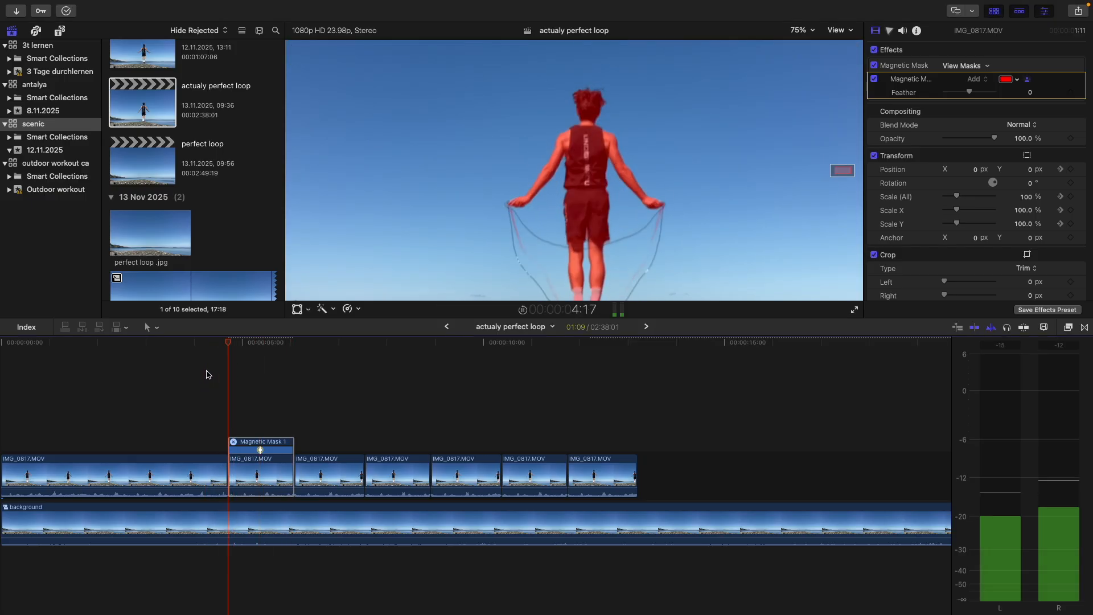
pyautogui.press('space')
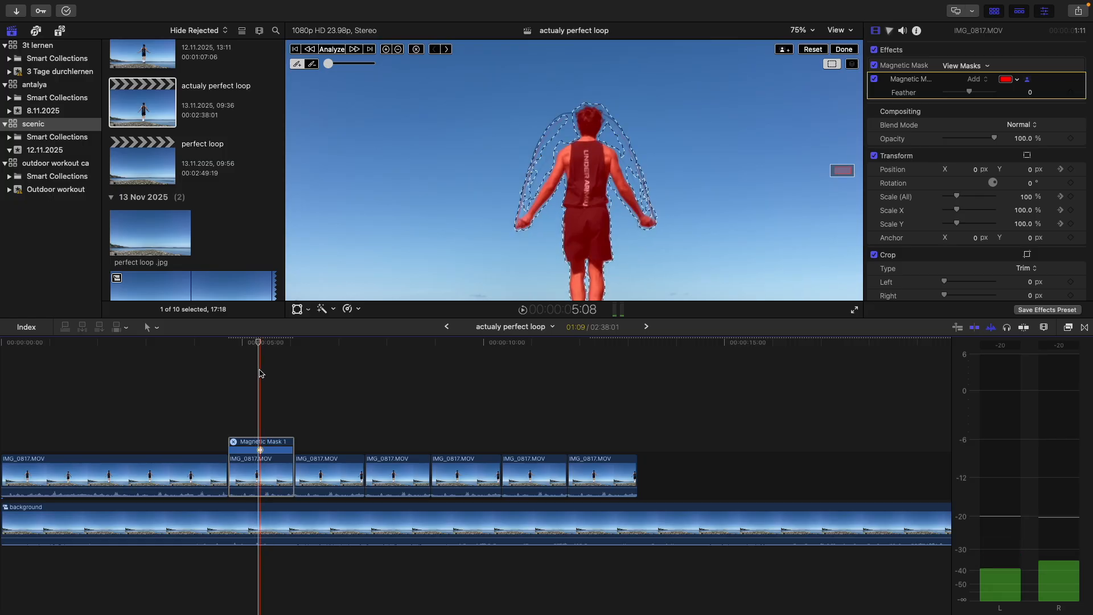
# - At 5:08, paint the rope next to the head into the second clip's Magnetic Mask with a small brush and analyze it again
pyautogui.click(258, 473)
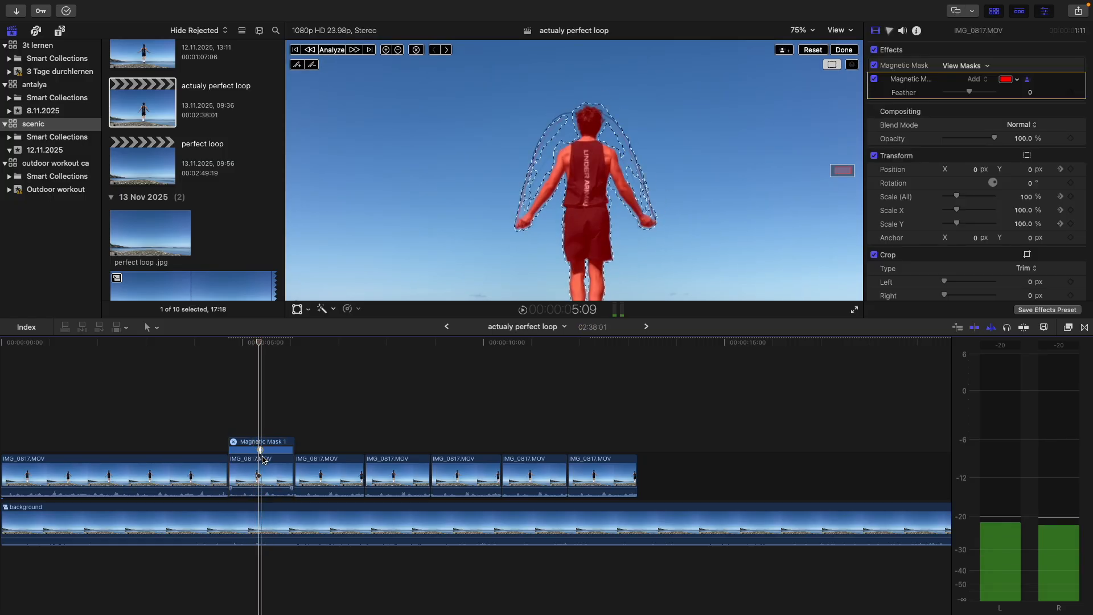
pyautogui.click(297, 65)
pyautogui.moveTo(554, 121); pyautogui.dragTo(583, 108)
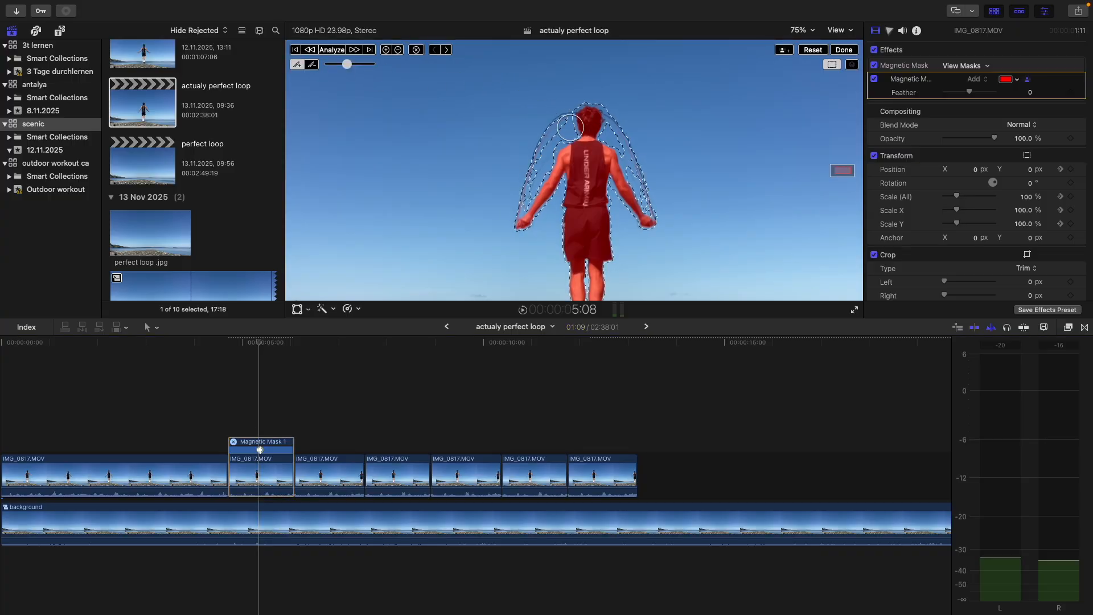
pyautogui.click(334, 65)
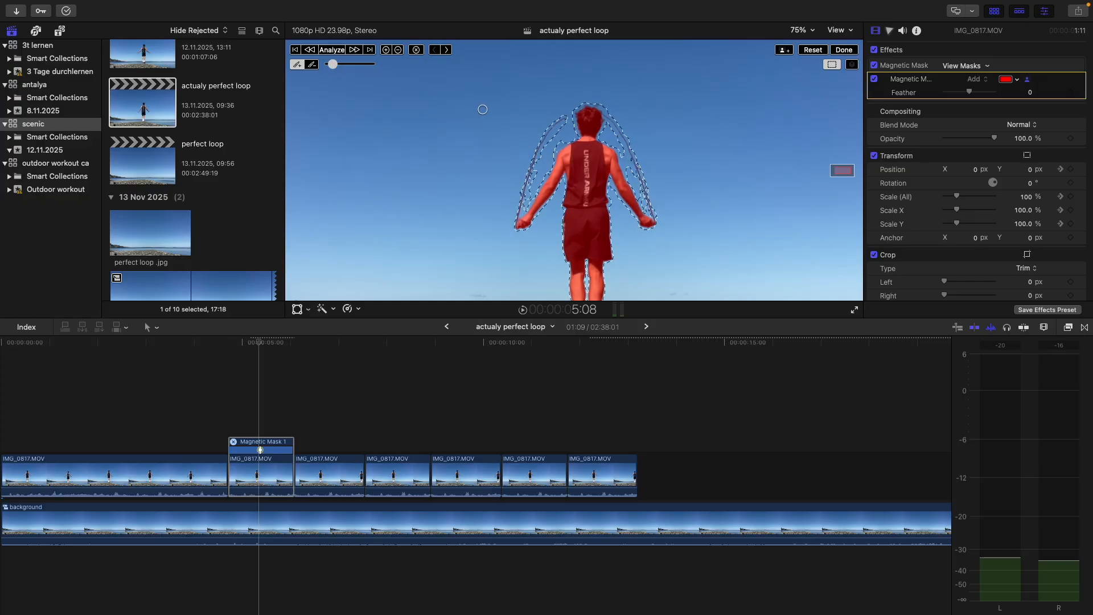
pyautogui.moveTo(563, 122); pyautogui.dragTo(571, 118)
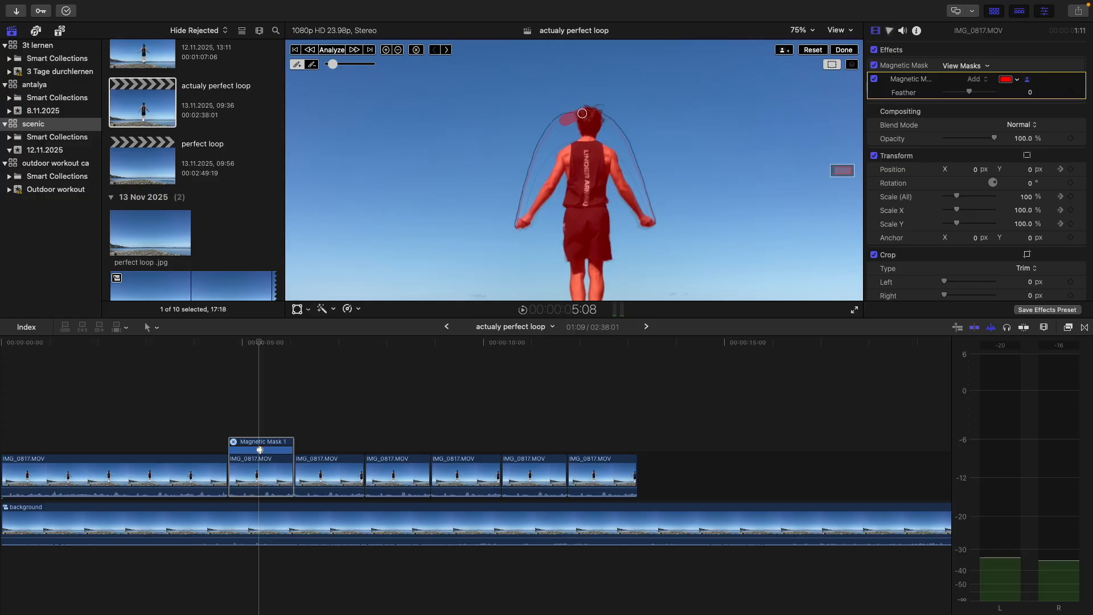
pyautogui.click(327, 50)
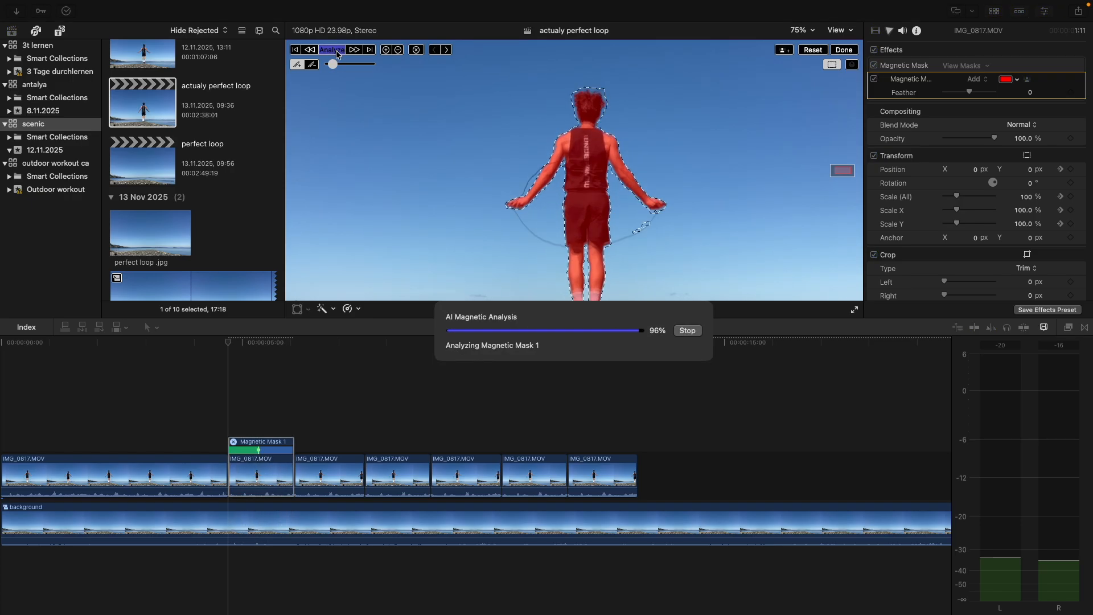
# - Leave mask editing and play back the second IMG_0817.MOV clip over the background to check the masked rope
pyautogui.click(803, 30)
pyautogui.click(803, 45)
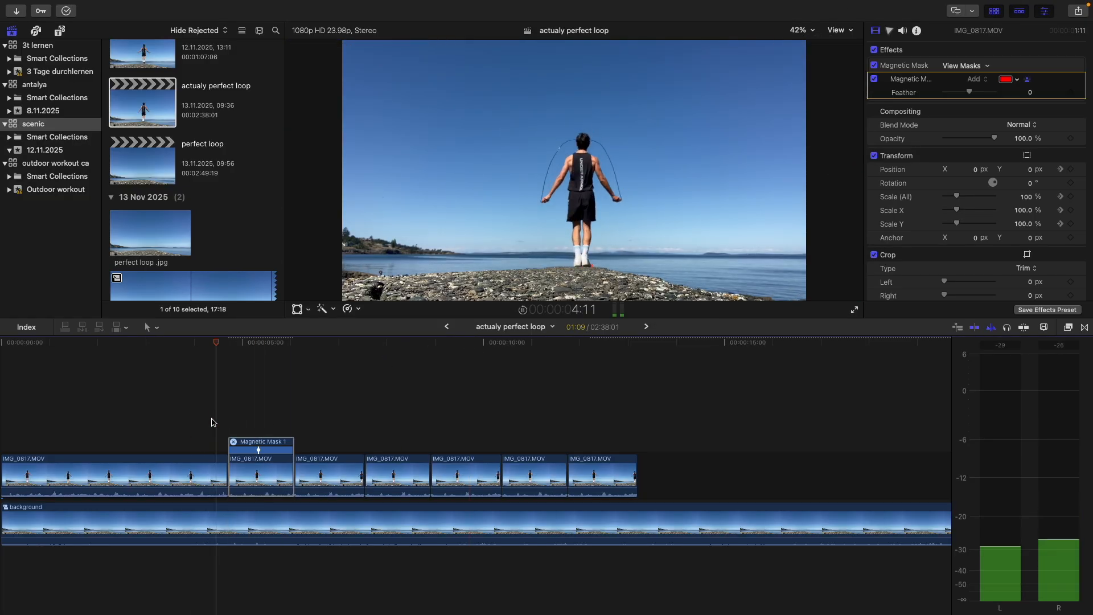
pyautogui.click(211, 422)
pyautogui.click(263, 475)
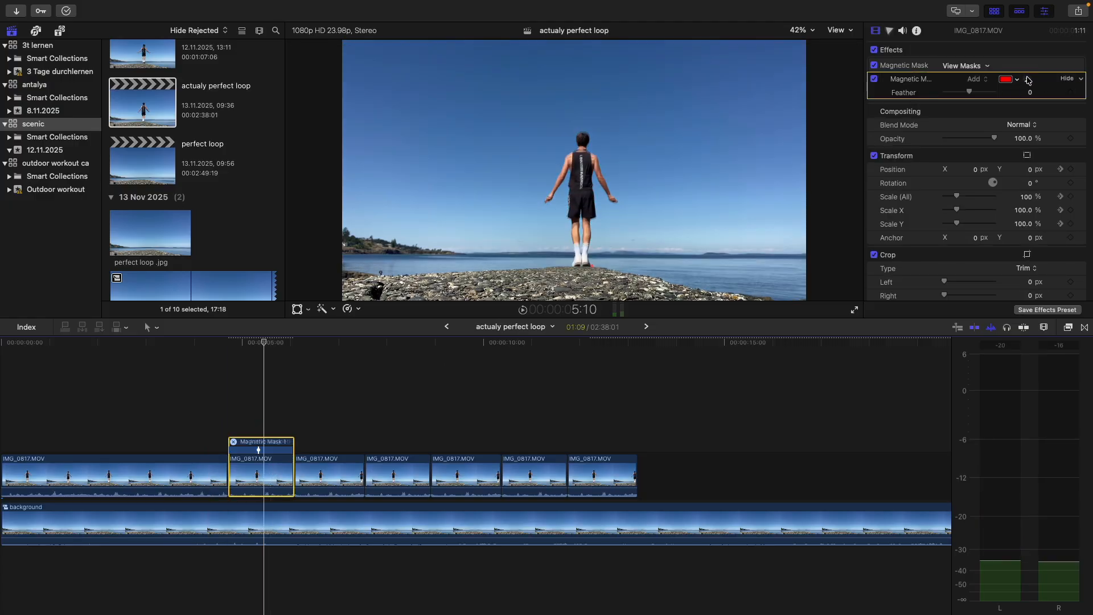
pyautogui.press('space')
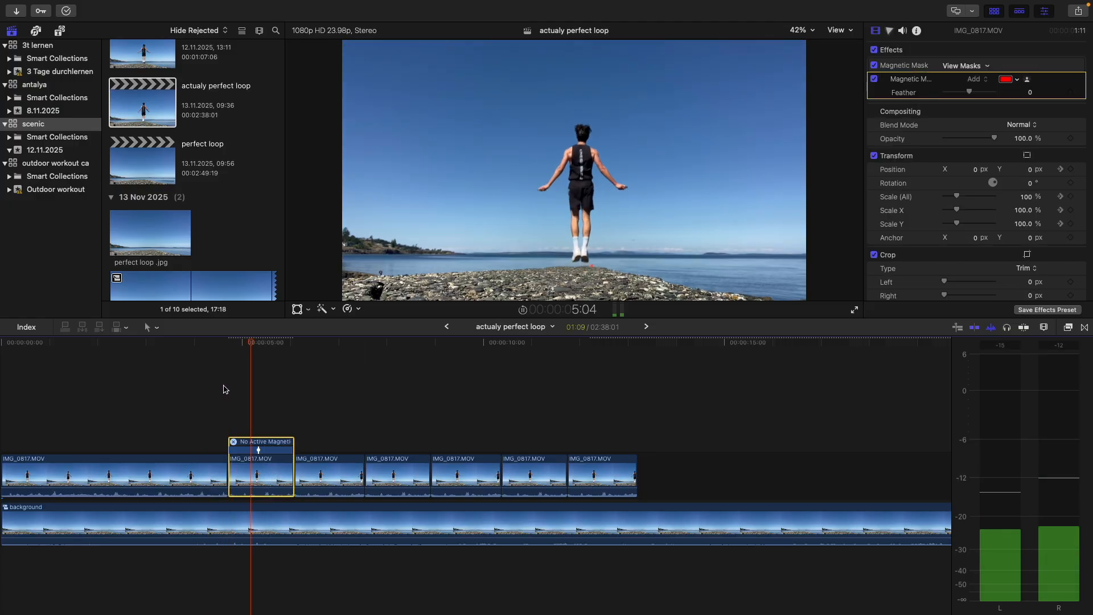
pyautogui.click(218, 374)
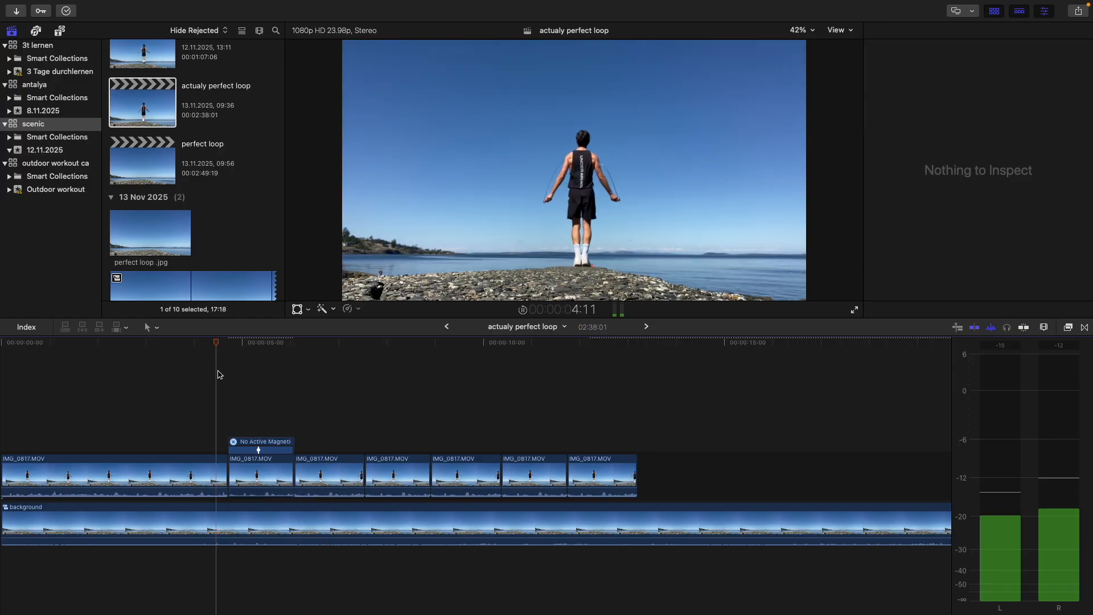
pyautogui.press('space')
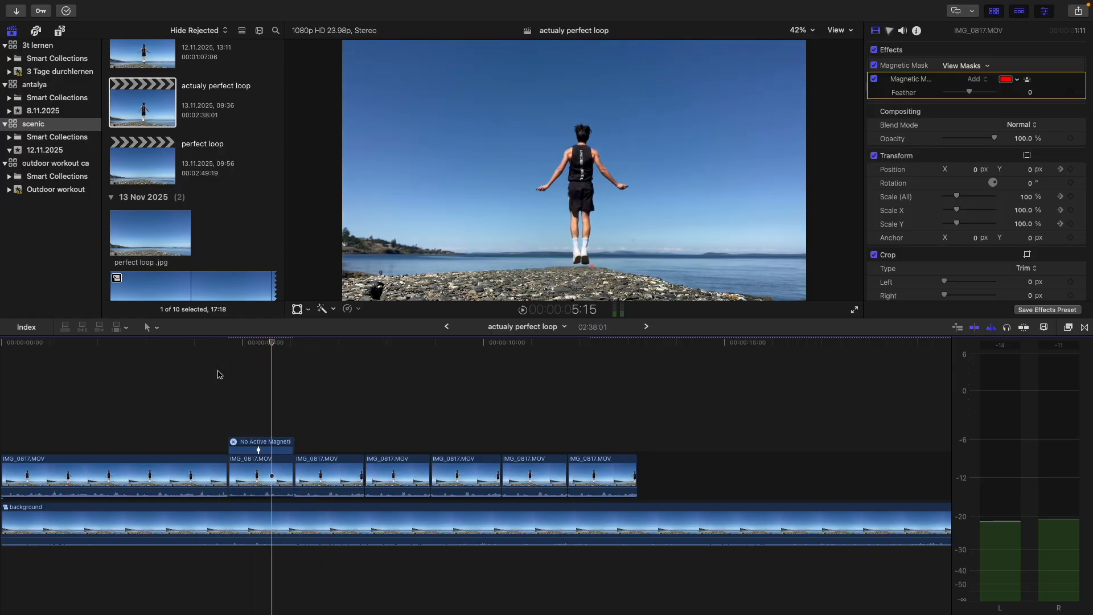
# - At 5:15, paint the rope around and below both hands into the second clip's Magnetic Mask with a small brush and analyze it
pyautogui.click(275, 439)
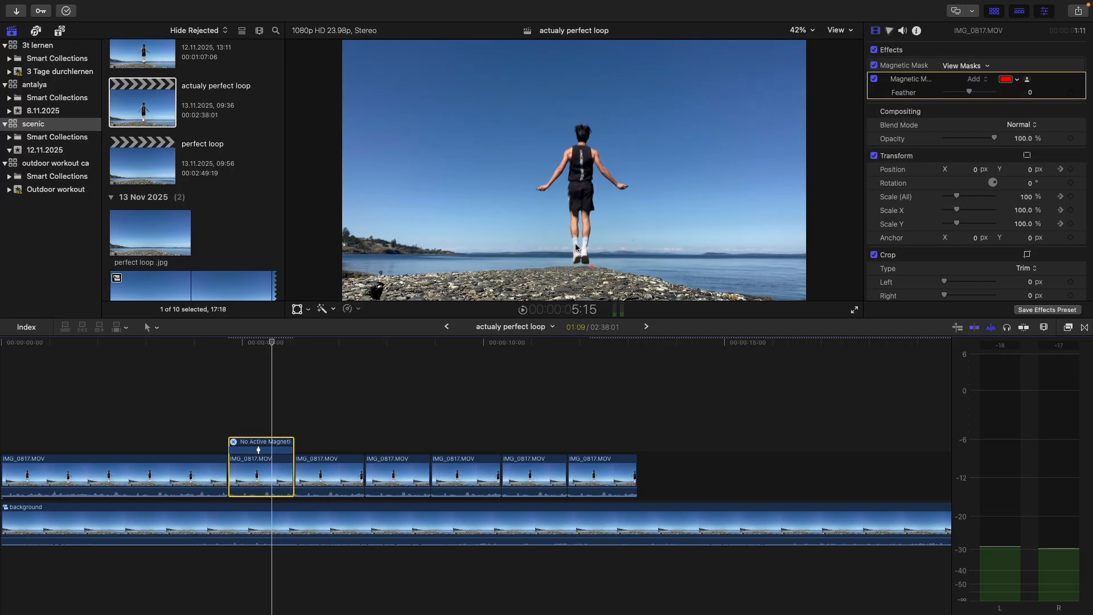
pyautogui.click(993, 66)
pyautogui.click(1006, 92)
pyautogui.click(1027, 80)
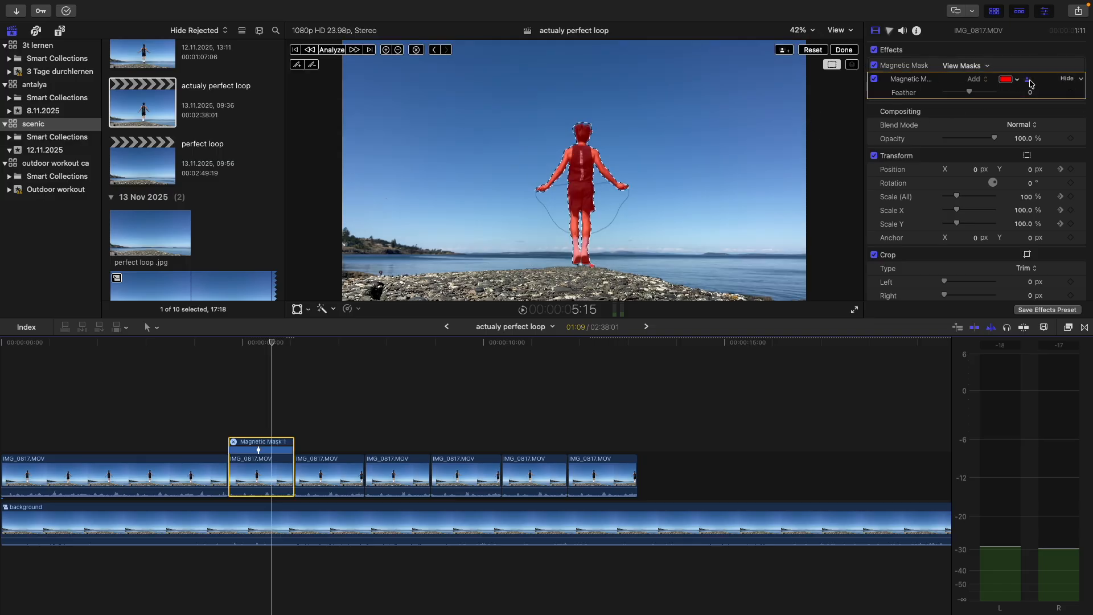
pyautogui.click(297, 64)
pyautogui.moveTo(346, 64); pyautogui.dragTo(333, 65)
pyautogui.moveTo(546, 182); pyautogui.dragTo(596, 183)
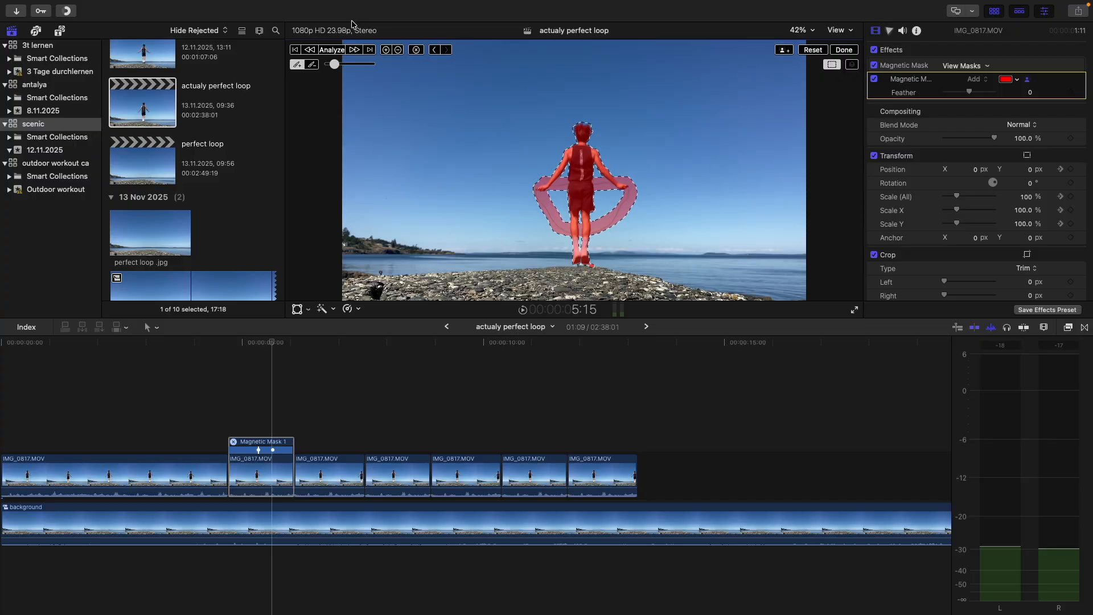
pyautogui.click(339, 52)
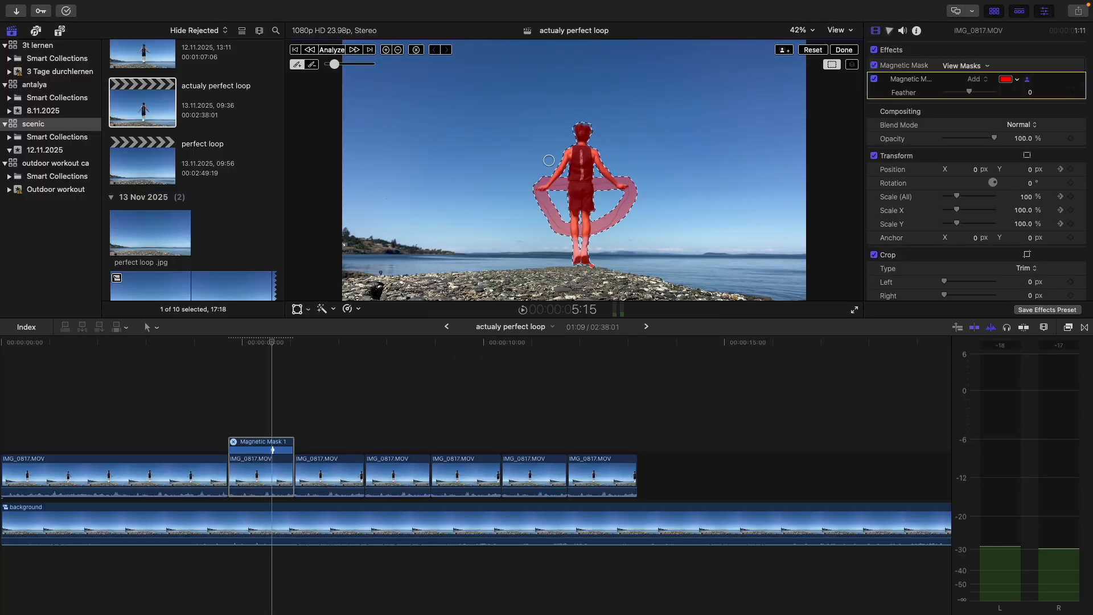
# - Play back the transition from the first to the second clip to check the reanalyzed rope mask
pyautogui.press('space')
pyautogui.press('space')
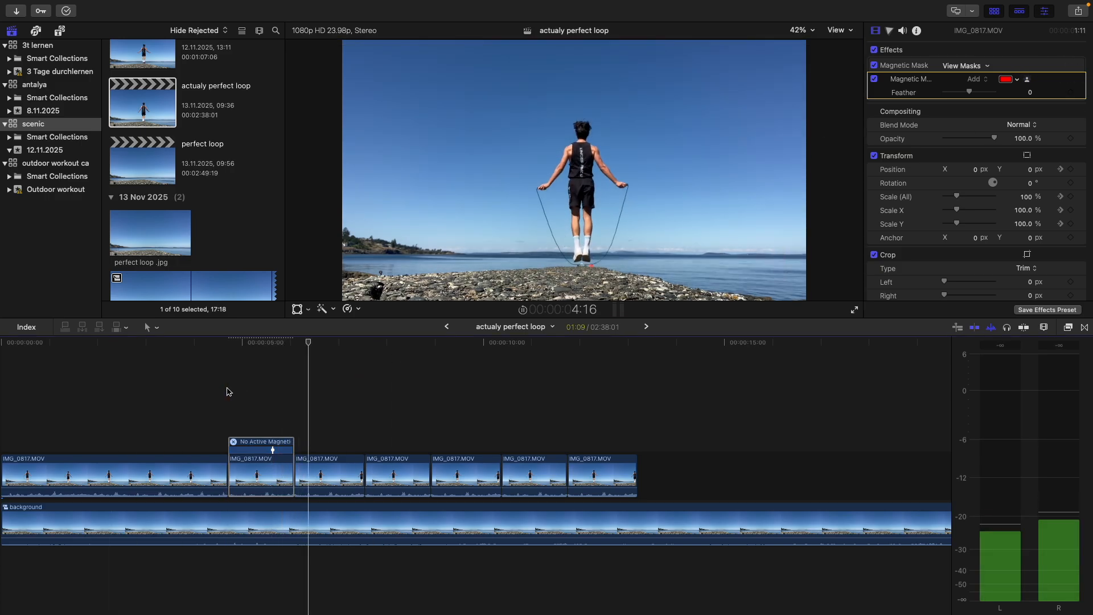
pyautogui.press('space')
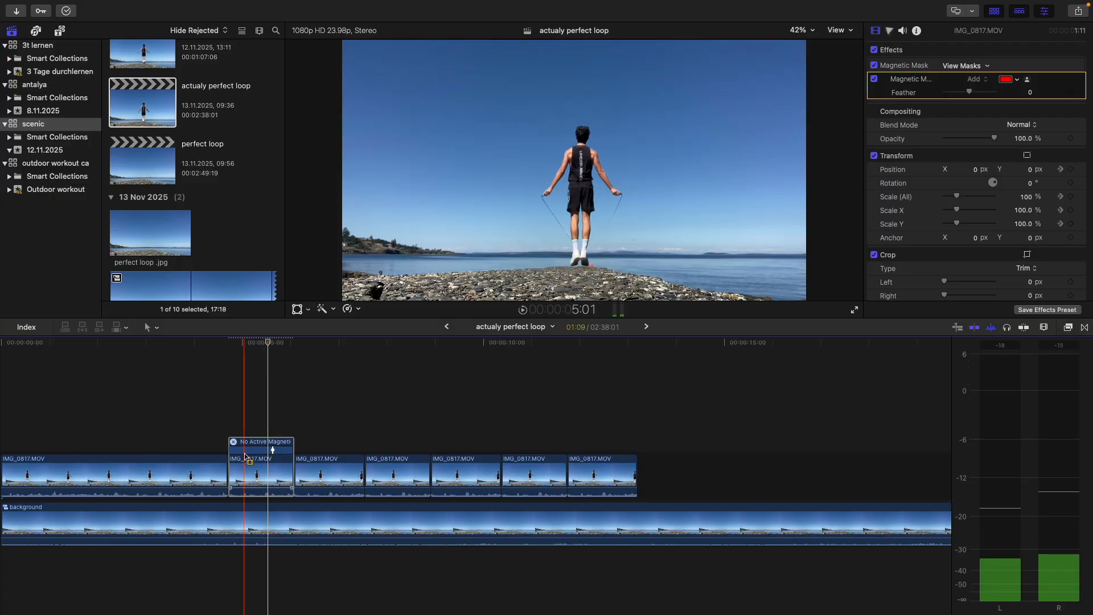
# - Delete the last four IMG_0817.MOV clips above the background, keeping the first three
pyautogui.click(329, 477)
pyautogui.moveTo(391, 432); pyautogui.dragTo(606, 467)
pyautogui.press('Delete')
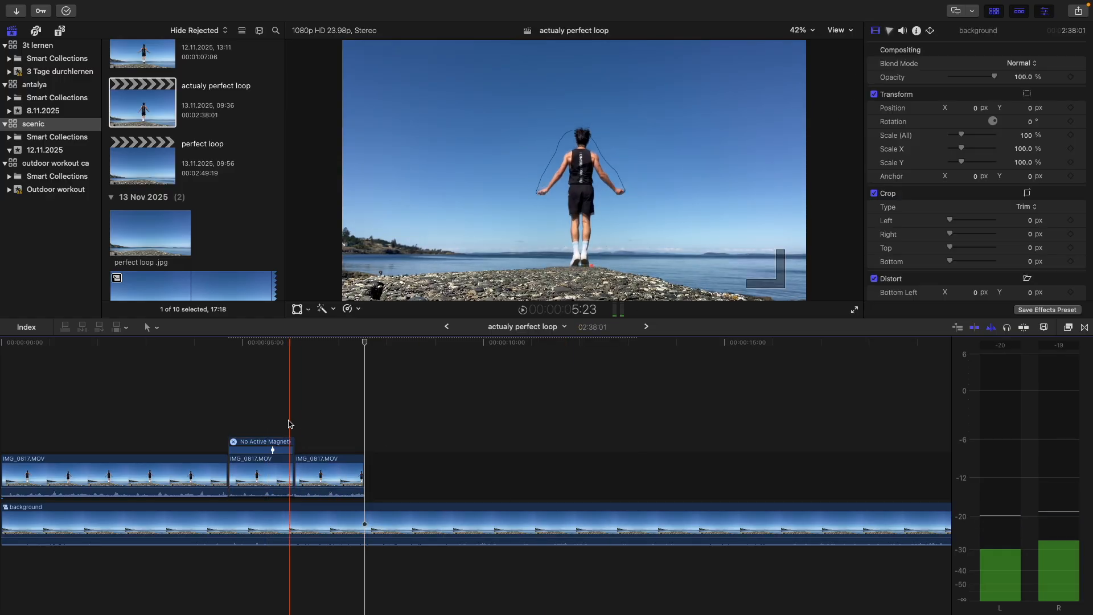
# - Apply a Draw Mask to the second IMG_0817.MOV clip, outline the jumper and rope with a closed polygon, and play it back
pyautogui.click(262, 474)
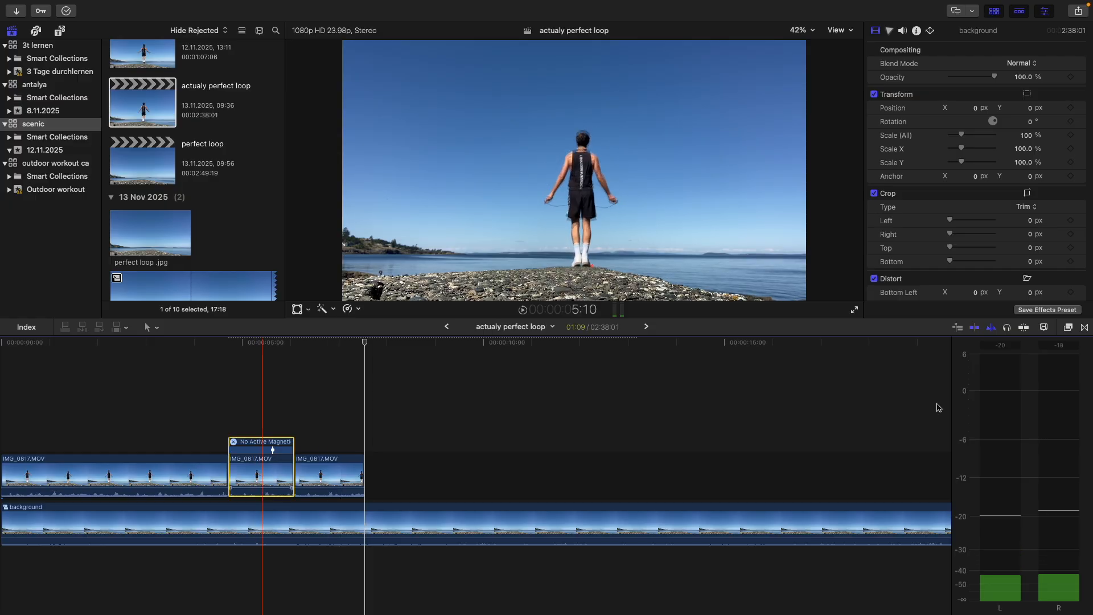
pyautogui.click(1068, 327)
pyautogui.moveTo(787, 381)
pyautogui.mouseDown()
pyautogui.moveTo(606, 477)
pyautogui.moveTo(266, 478)
pyautogui.mouseUp()
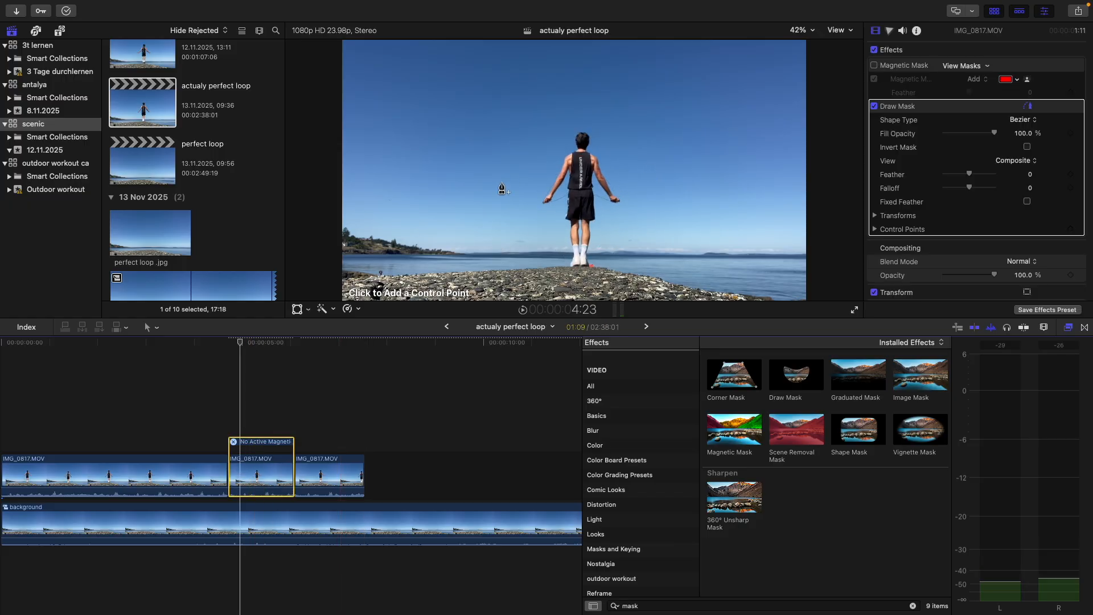
pyautogui.click(496, 147)
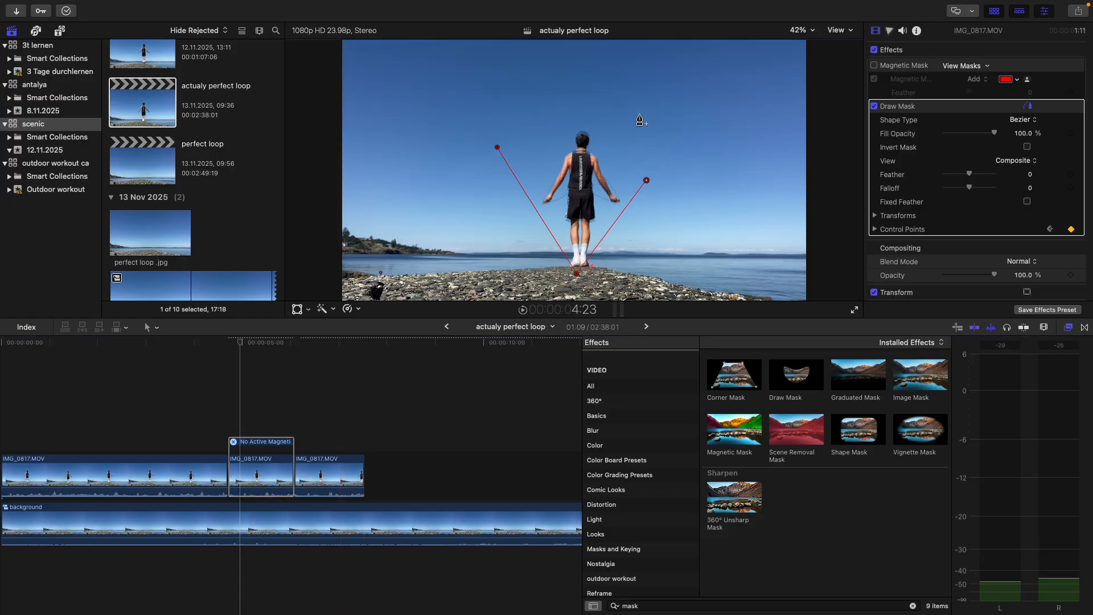
pyautogui.click(498, 148)
pyautogui.press('space')
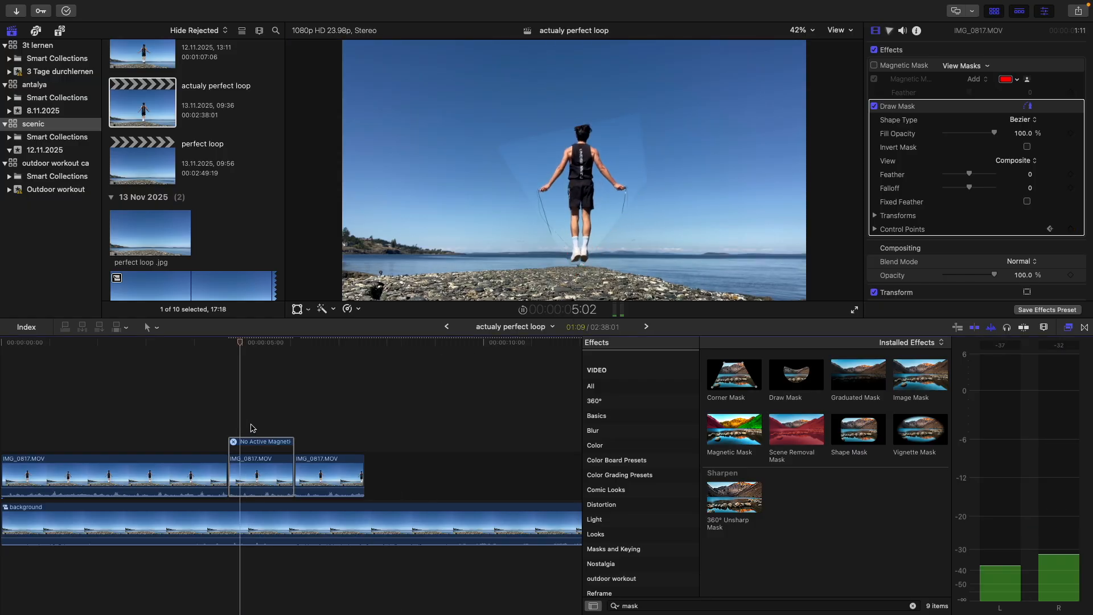
pyautogui.press('space')
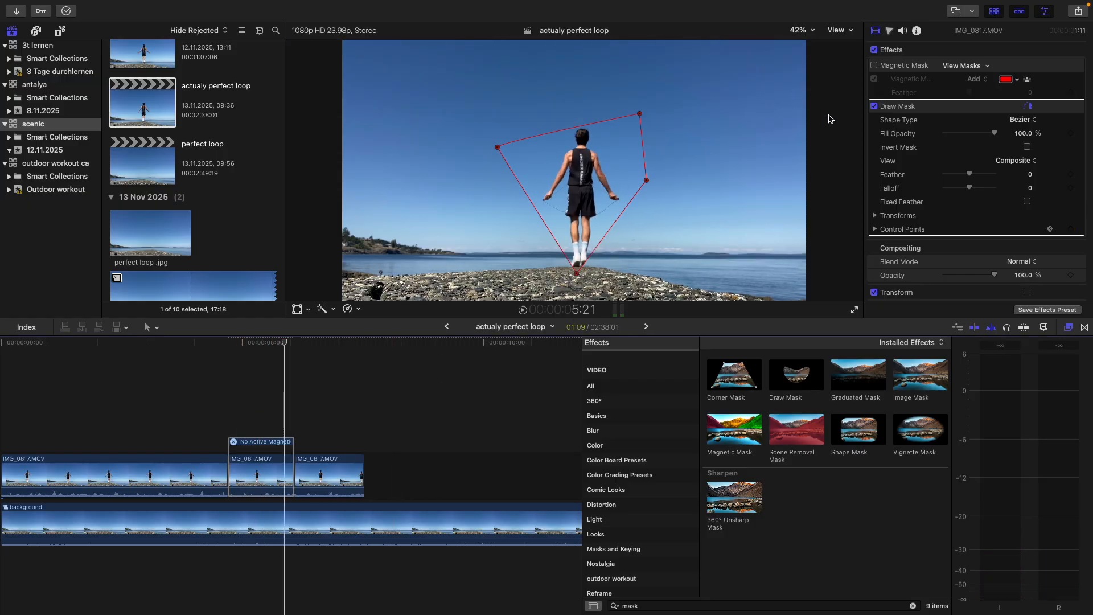
# - Set the second clip's Draw Mask feather to 100 and play back the clip to check its softened edges
pyautogui.moveTo(971, 175); pyautogui.dragTo(1002, 180)
pyautogui.press('space')
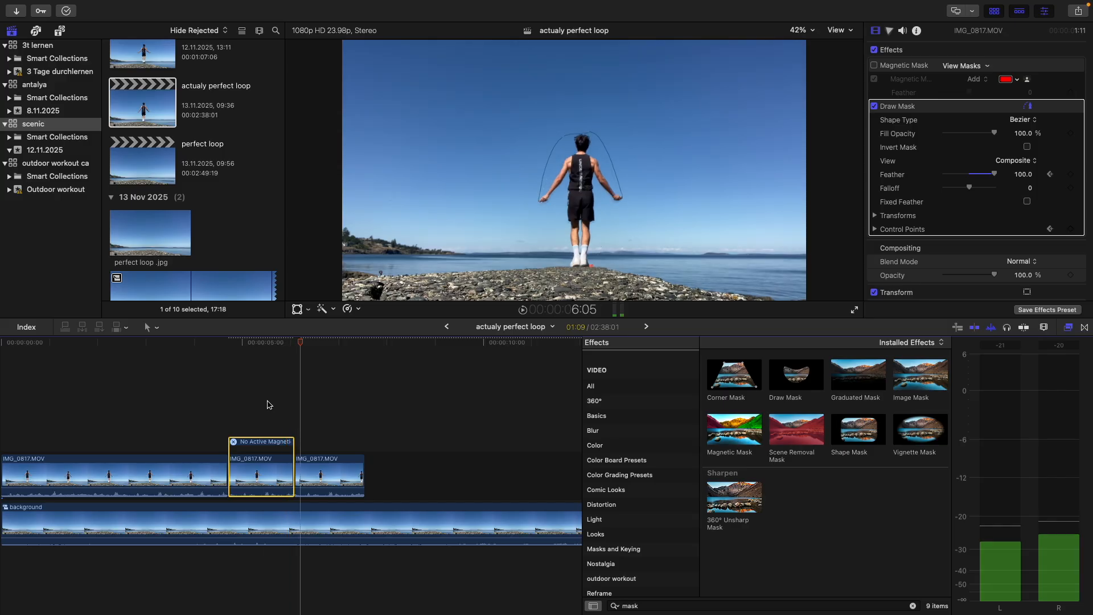
pyautogui.press('space')
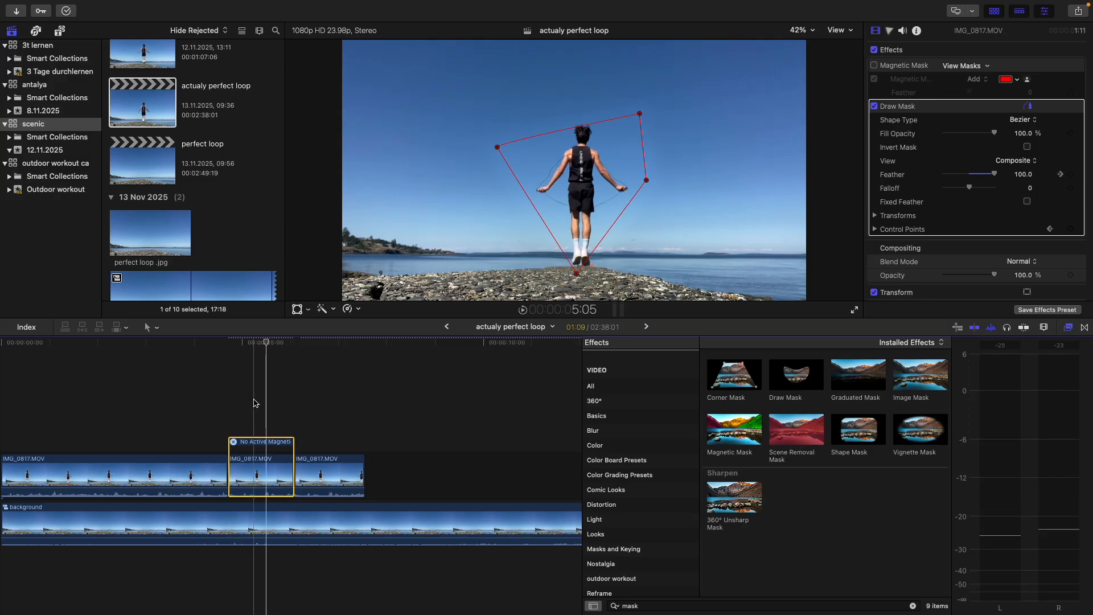
pyautogui.press('space')
pyautogui.press('space')
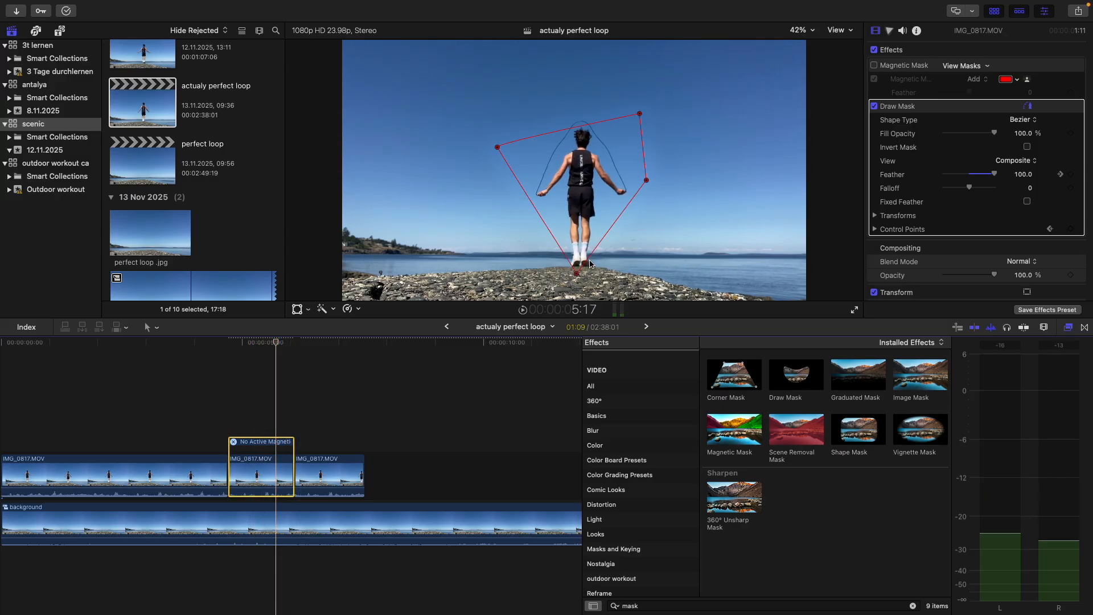
# - At 5:17, move the Draw Mask's lower control points outward to either side of the jumper's feet and play back the change
pyautogui.click(595, 255)
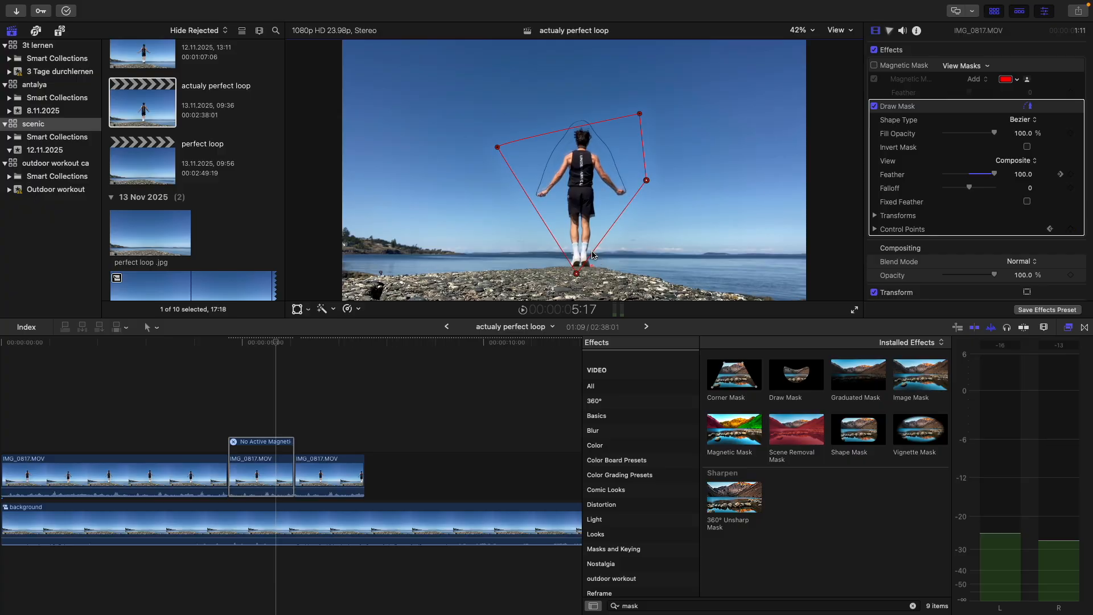
pyautogui.moveTo(596, 251); pyautogui.dragTo(607, 269)
pyautogui.moveTo(583, 281); pyautogui.dragTo(563, 273)
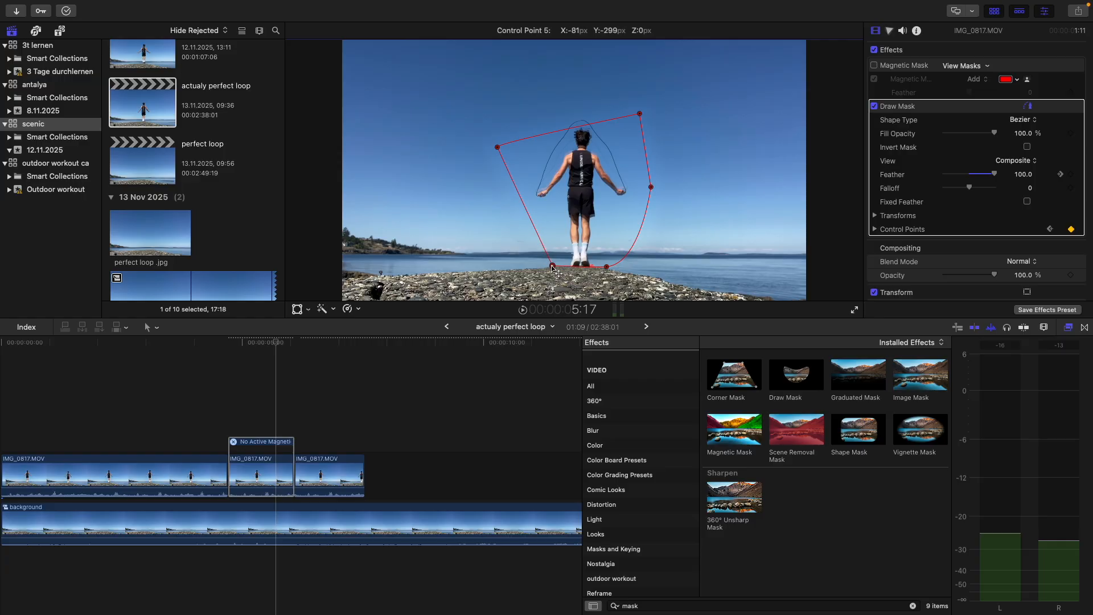
pyautogui.press('space')
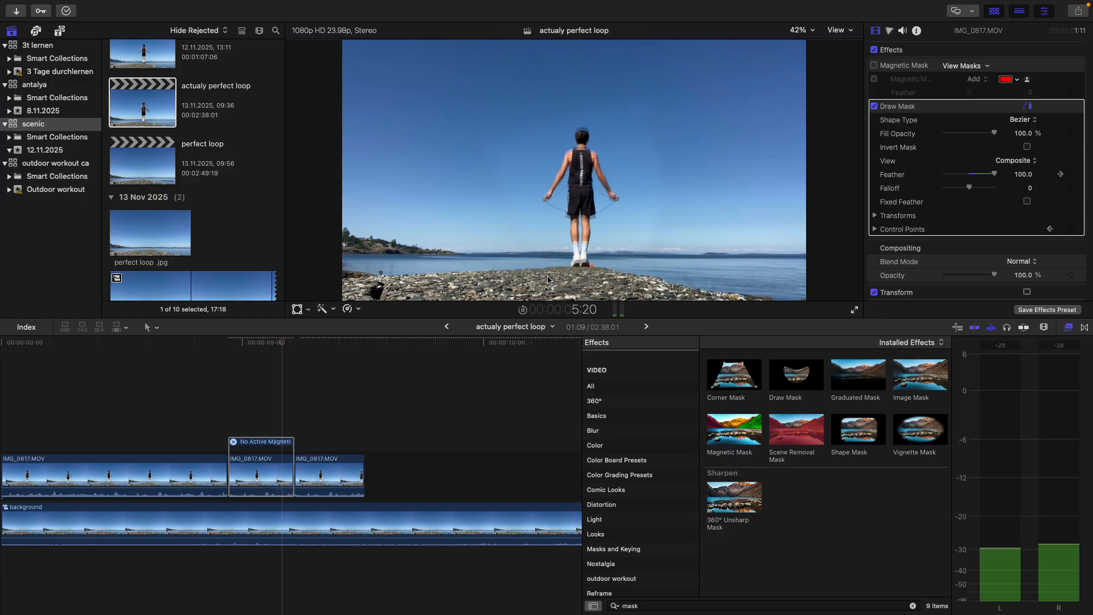
# - Paste the second clip's Draw Mask and volume attributes onto the third IMG_0817.MOV clip, with keyframe timing set to Stretch to Fit
pyautogui.click(339, 469)
pyautogui.press('Delete')
pyautogui.press('super+z')
pyautogui.press('Delete')
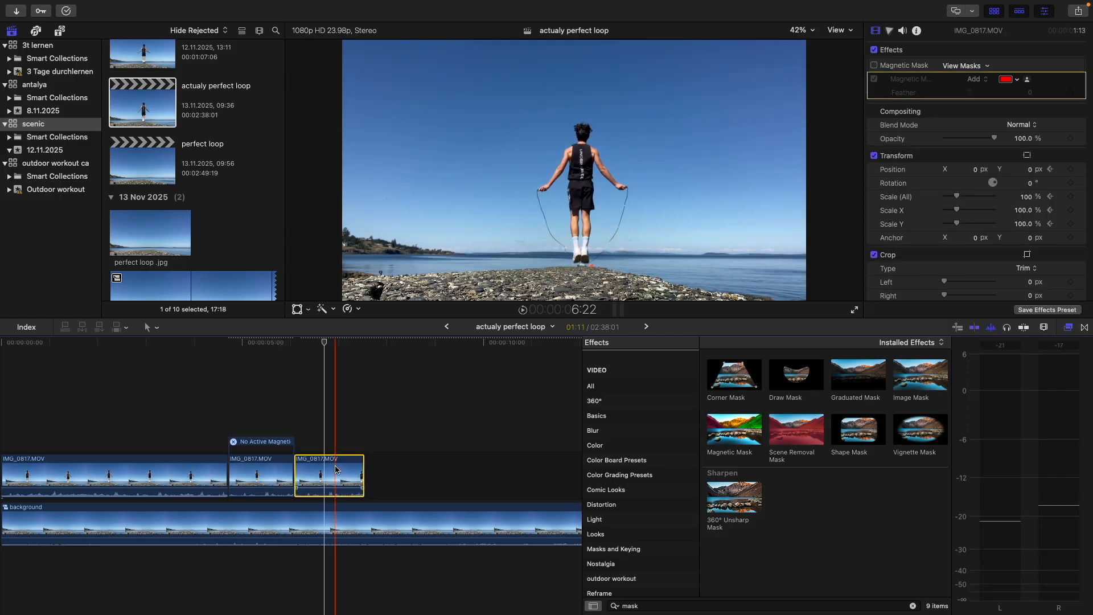
pyautogui.press('super+shift+v')
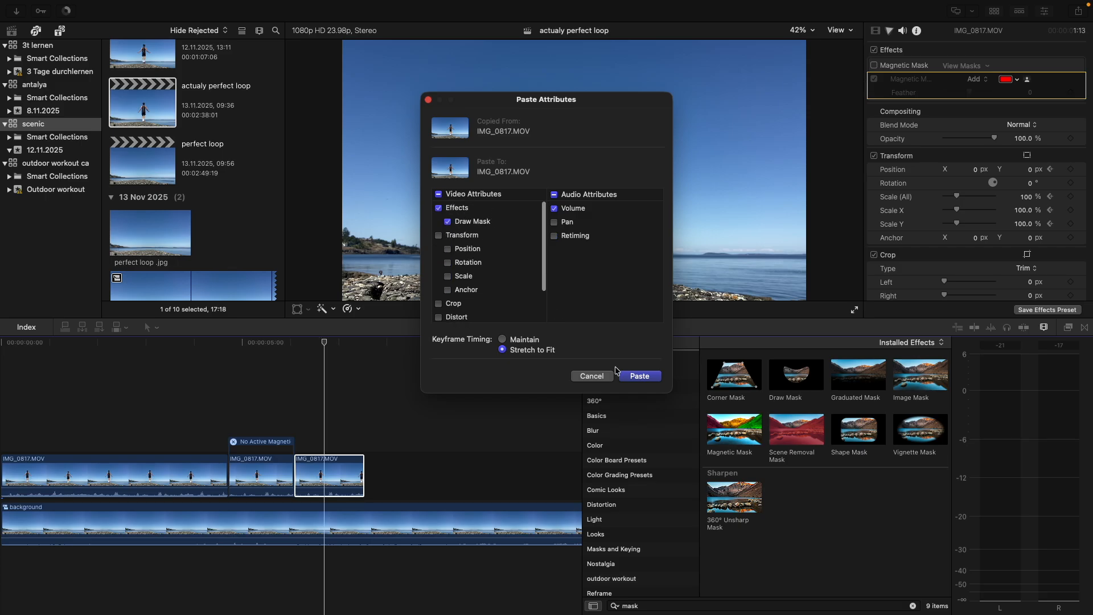
pyautogui.click(640, 377)
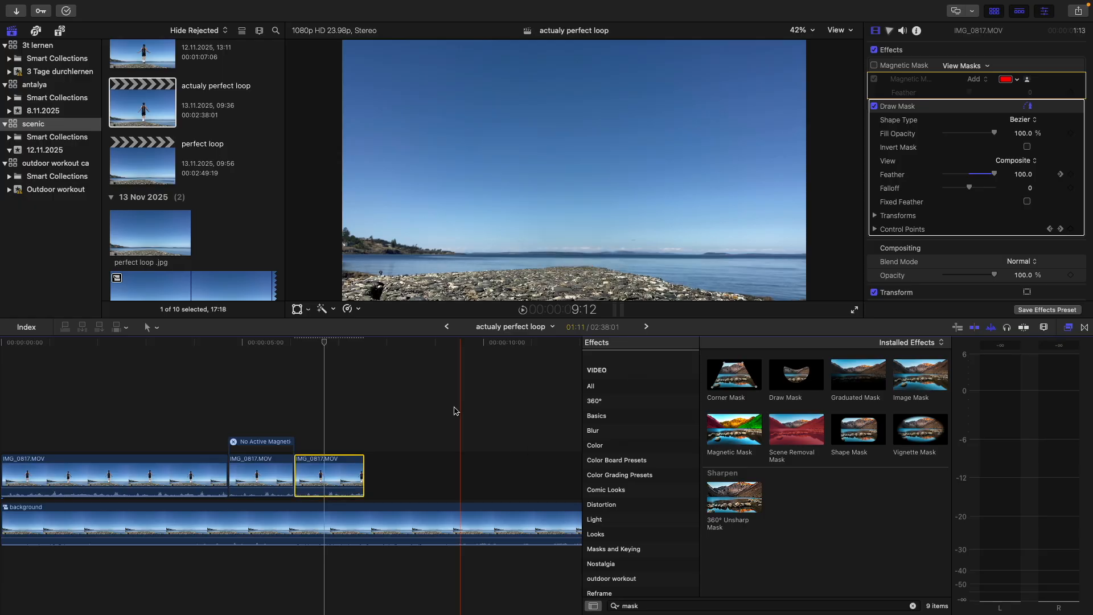
# - Play back from the end of the first clip through the third to check the pasted Draw Mask
pyautogui.press('space')
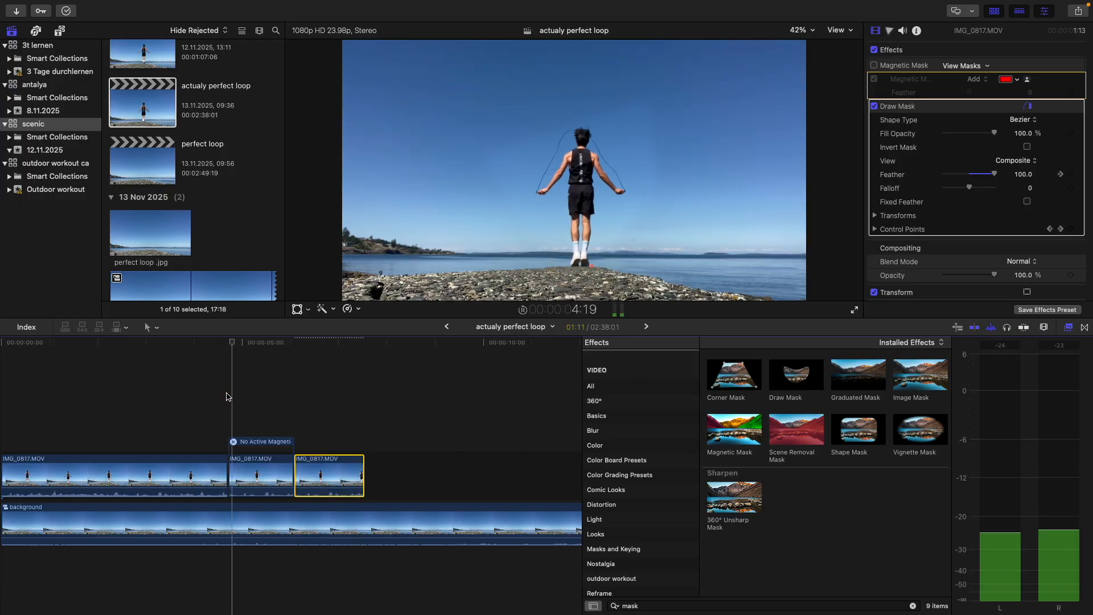
pyautogui.click(188, 391)
pyautogui.click(178, 389)
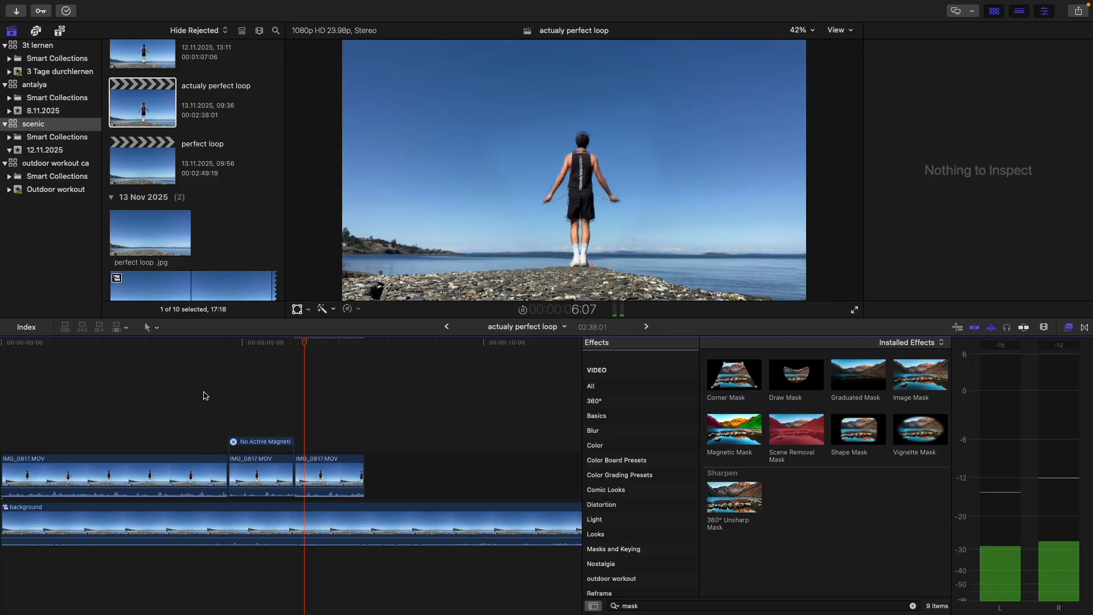
# - Duplicate the second and third IMG_0817.MOV clips four times along the storyline and close the effects browser
pyautogui.moveTo(239, 401); pyautogui.dragTo(514, 473)
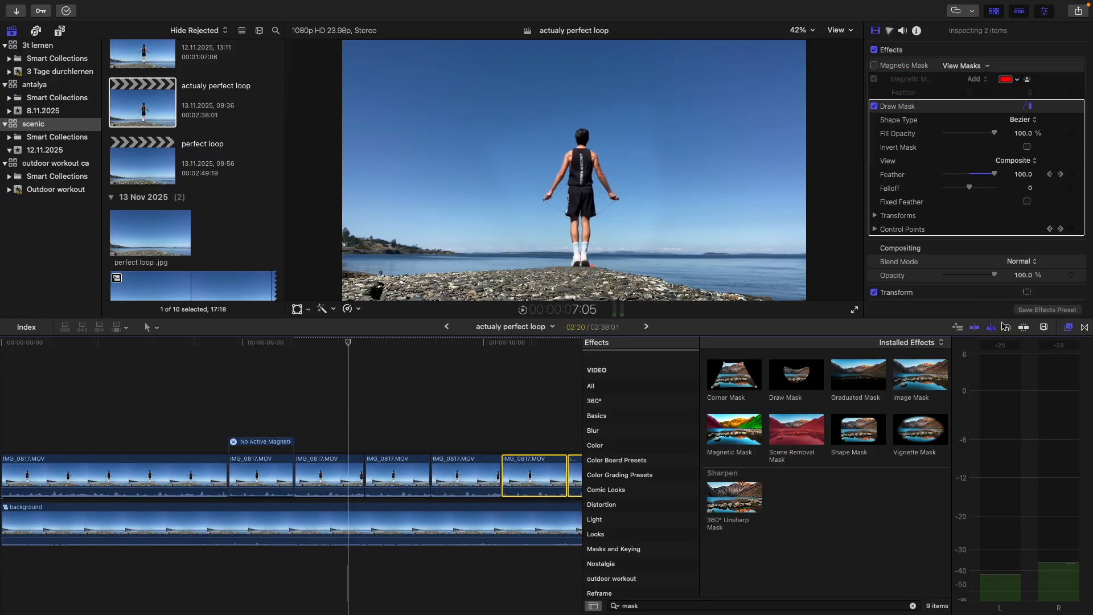
pyautogui.click(1062, 330)
pyautogui.moveTo(600, 472); pyautogui.dragTo(840, 473)
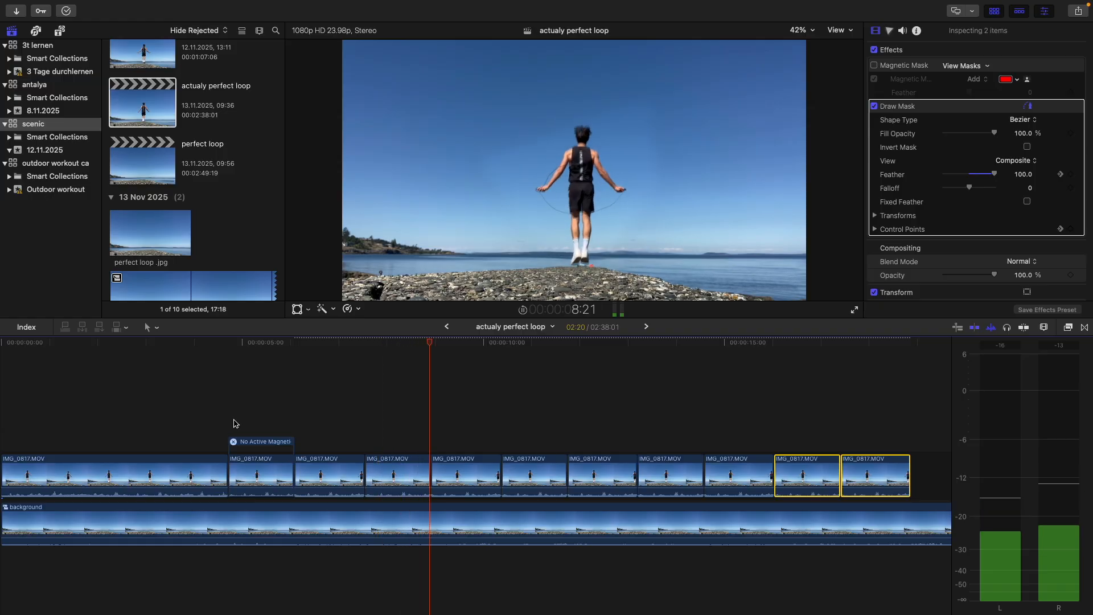
# - Play back the repeated clips to check the loop transitions and the rope over the background
pyautogui.press('space')
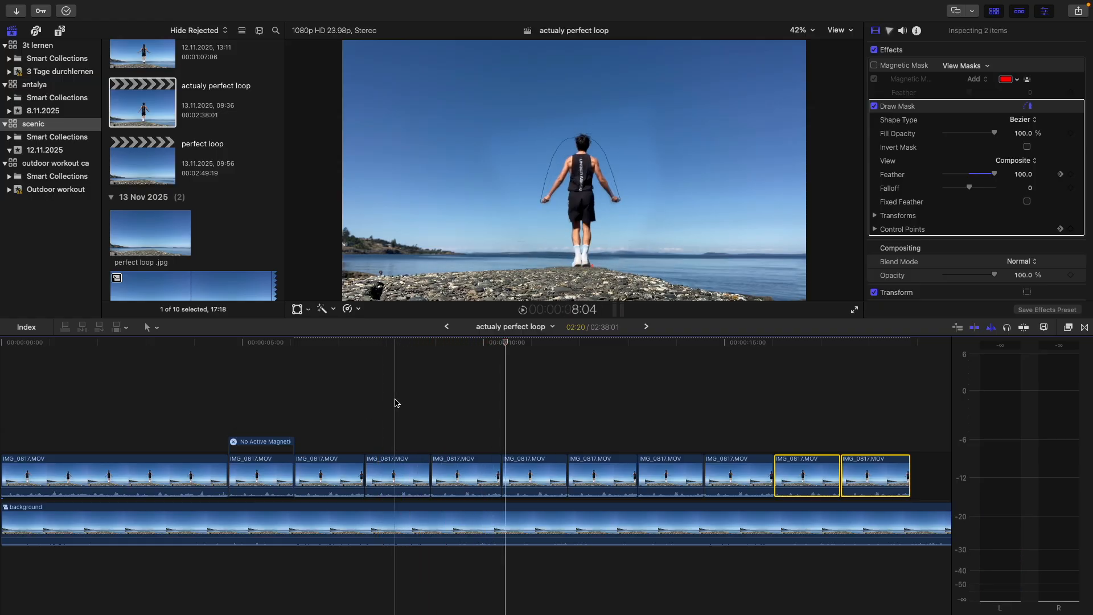
pyautogui.press('space')
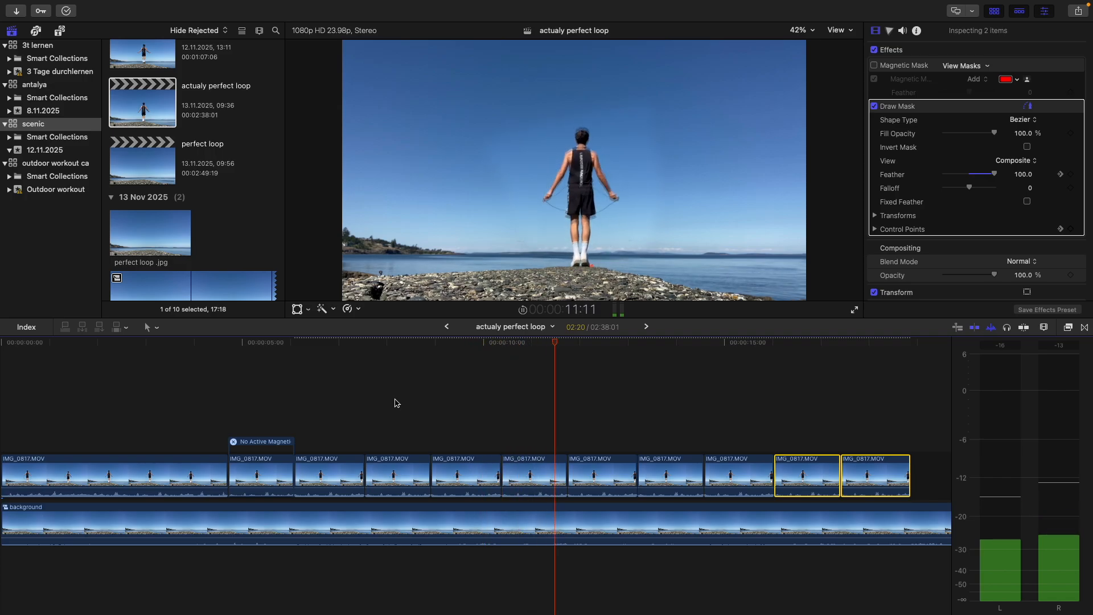
pyautogui.press('space')
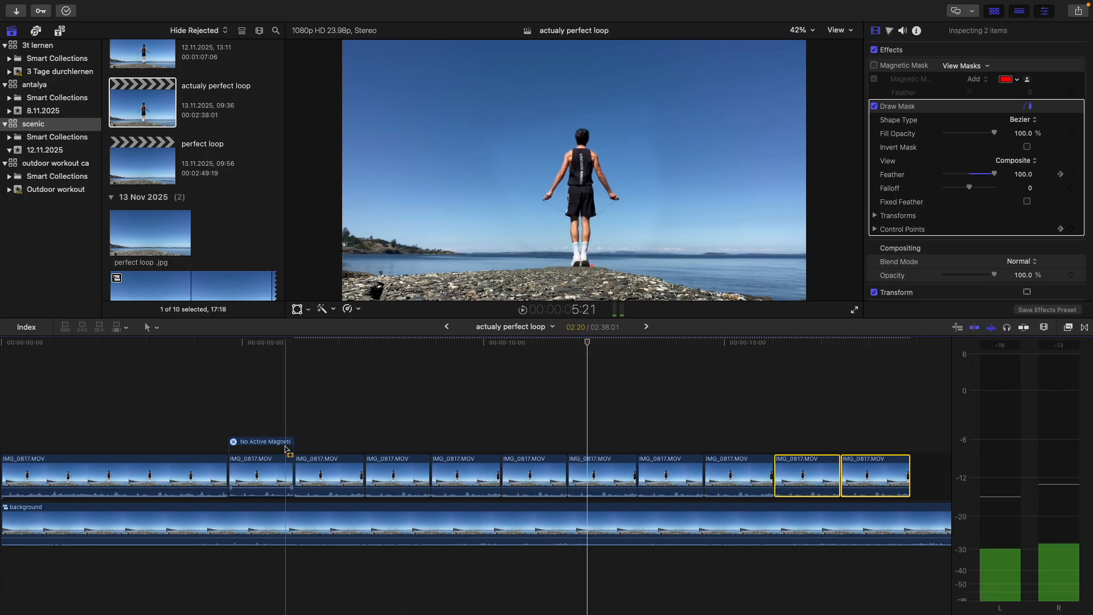
# - Close the second clip's Magnetic Mask editor and raise both upper control points of its Draw Mask higher above the jumper's head
pyautogui.click(277, 472)
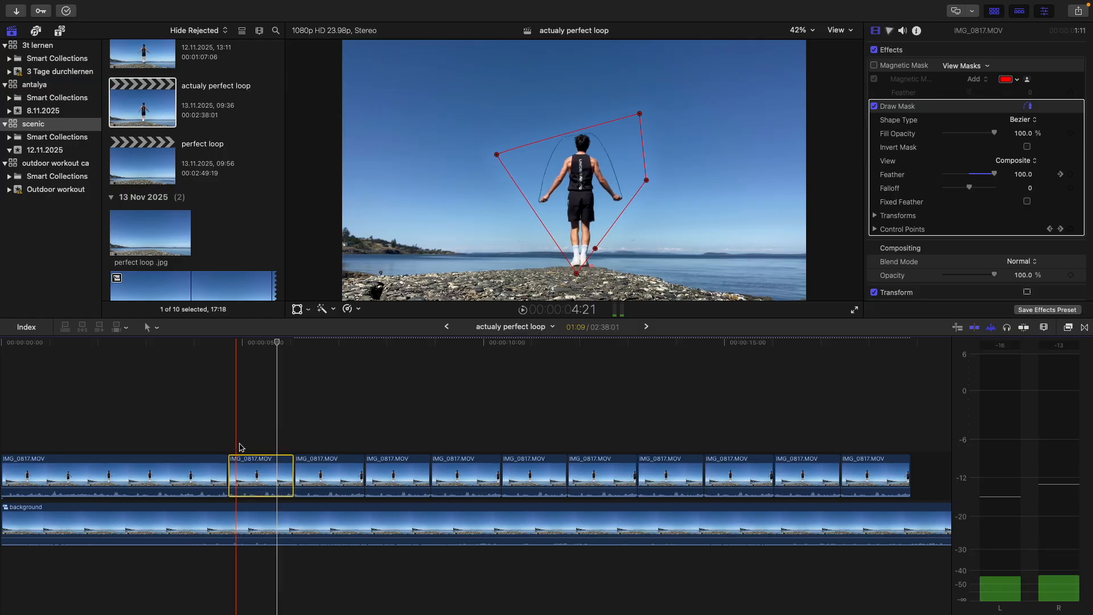
pyautogui.moveTo(947, 68)
pyautogui.moveTo(640, 113); pyautogui.dragTo(641, 93)
pyautogui.moveTo(496, 149); pyautogui.dragTo(502, 107)
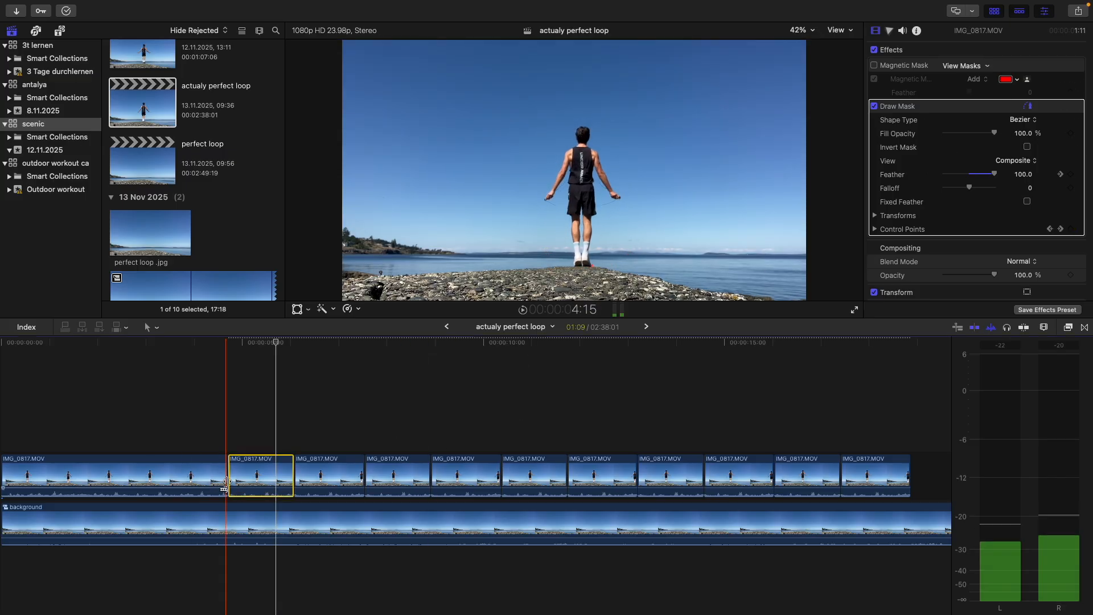
# - Show the second IMG_0817.MOV clip's video animation above it in the timeline
pyautogui.rightClick(268, 475)
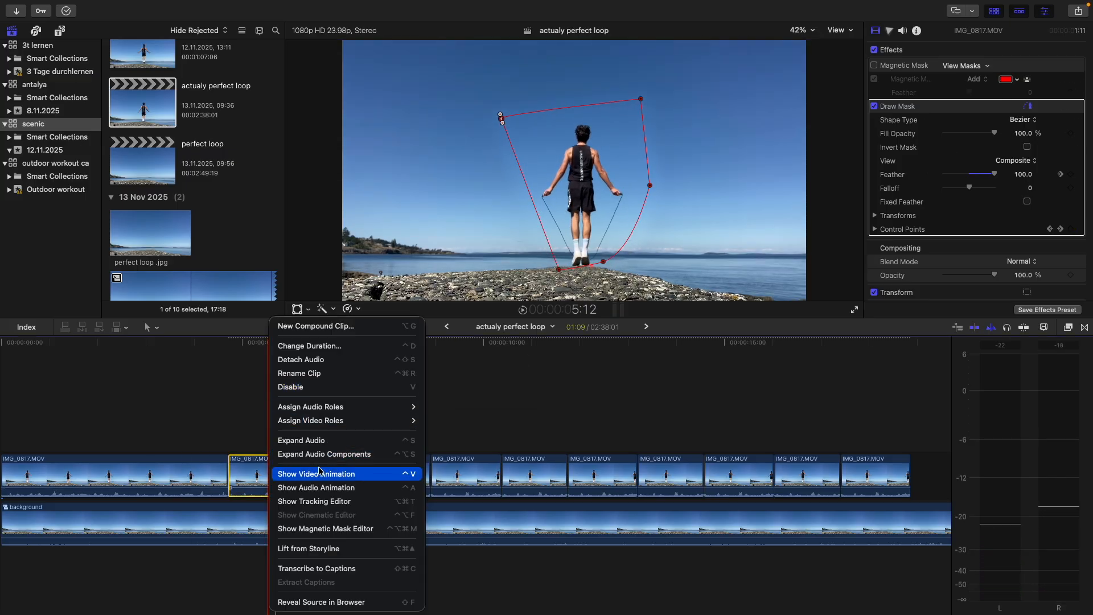
pyautogui.click(301, 488)
pyautogui.rightClick(301, 485)
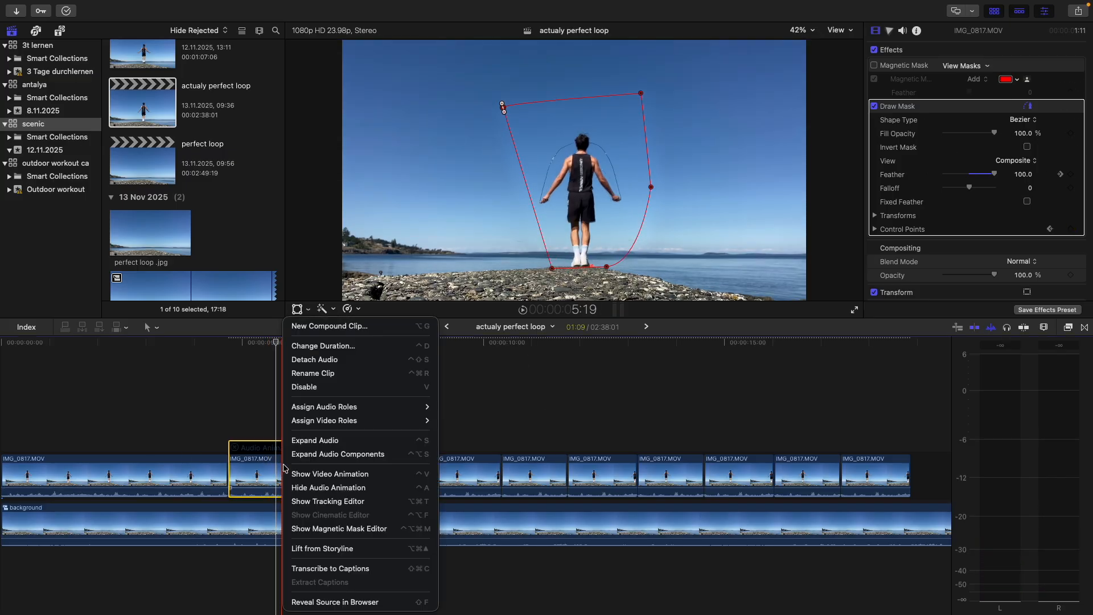
pyautogui.click(330, 483)
# - Delete the Draw Mask's control point keyframes near 4:23 and 5:17 from the second clip's video animation
pyautogui.click(241, 389)
pyautogui.rightClick(231, 394)
pyautogui.press('Escape')
pyautogui.rightClick(233, 395)
pyautogui.rightClick(241, 392)
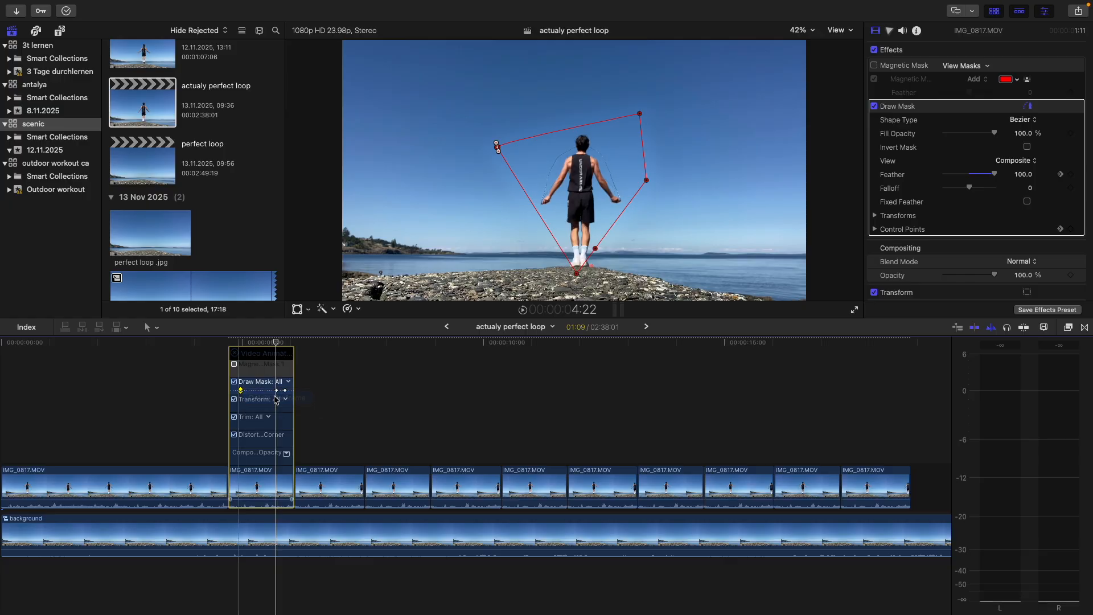
pyautogui.rightClick(286, 392)
pyautogui.click(288, 397)
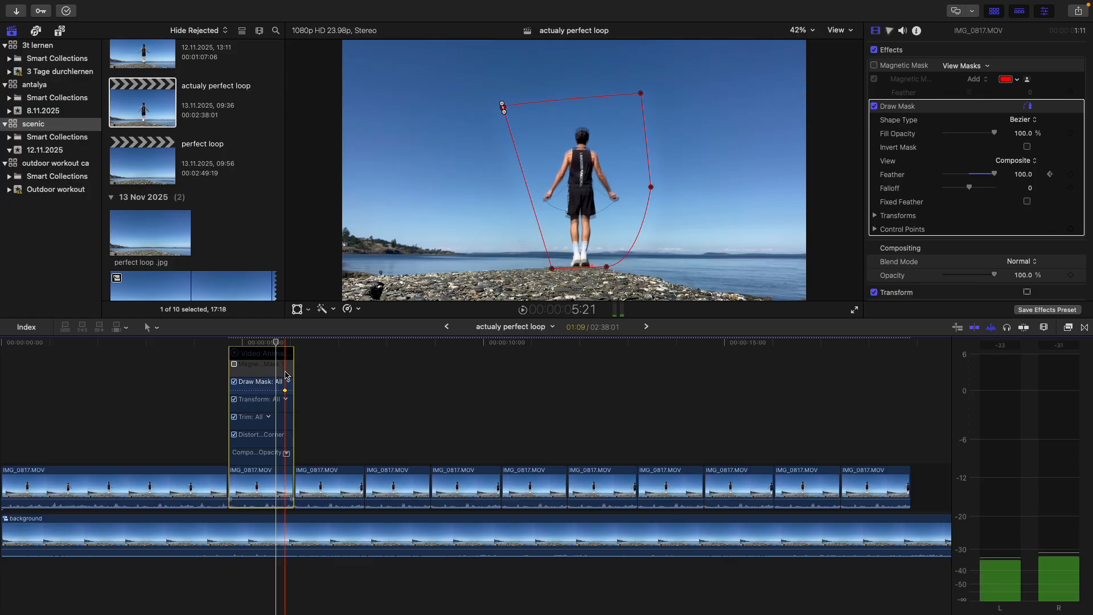
# - Adjust the Draw Mask's curve beside the jumper's feet and delete its remaining keyframes after the start of the second clip
pyautogui.moveTo(551, 267)
pyautogui.mouseDown()
pyautogui.moveTo(538, 266)
pyautogui.moveTo(603, 268)
pyautogui.mouseUp()
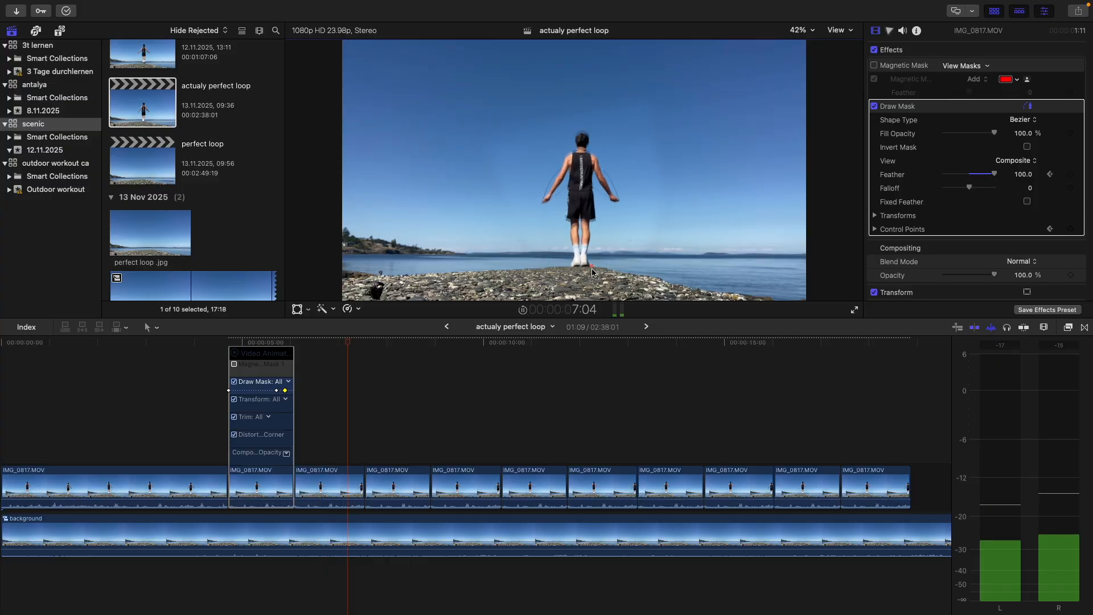
pyautogui.press('space')
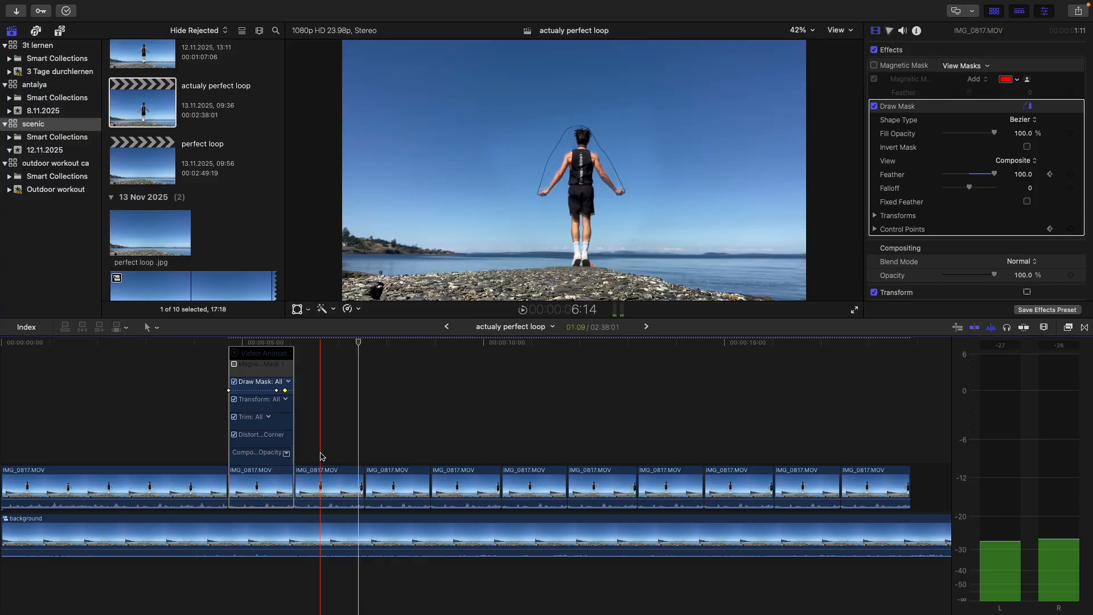
pyautogui.rightClick(277, 392)
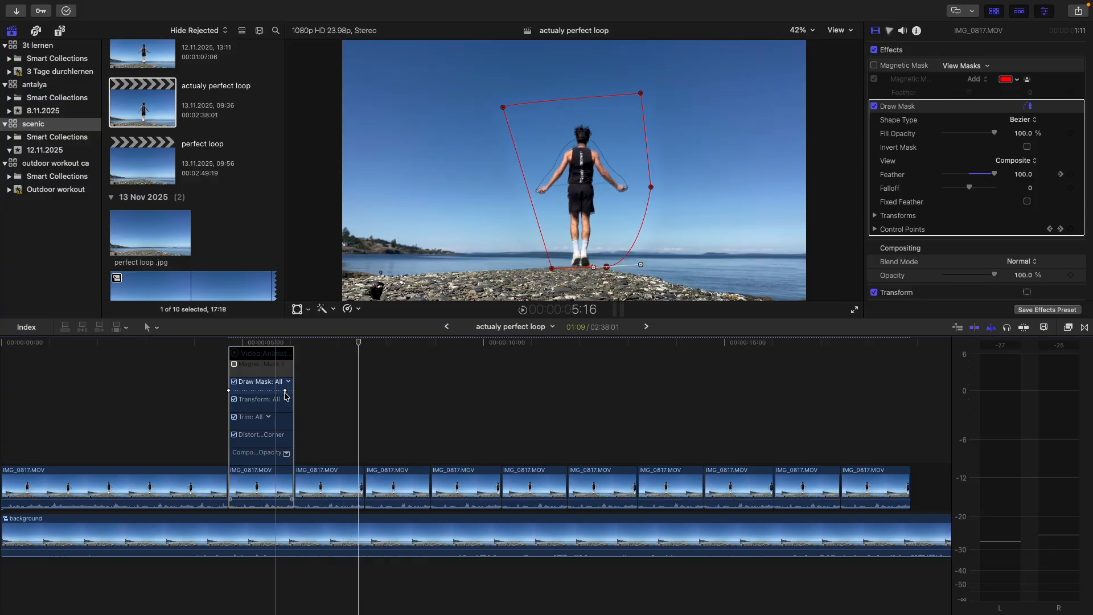
pyautogui.rightClick(229, 392)
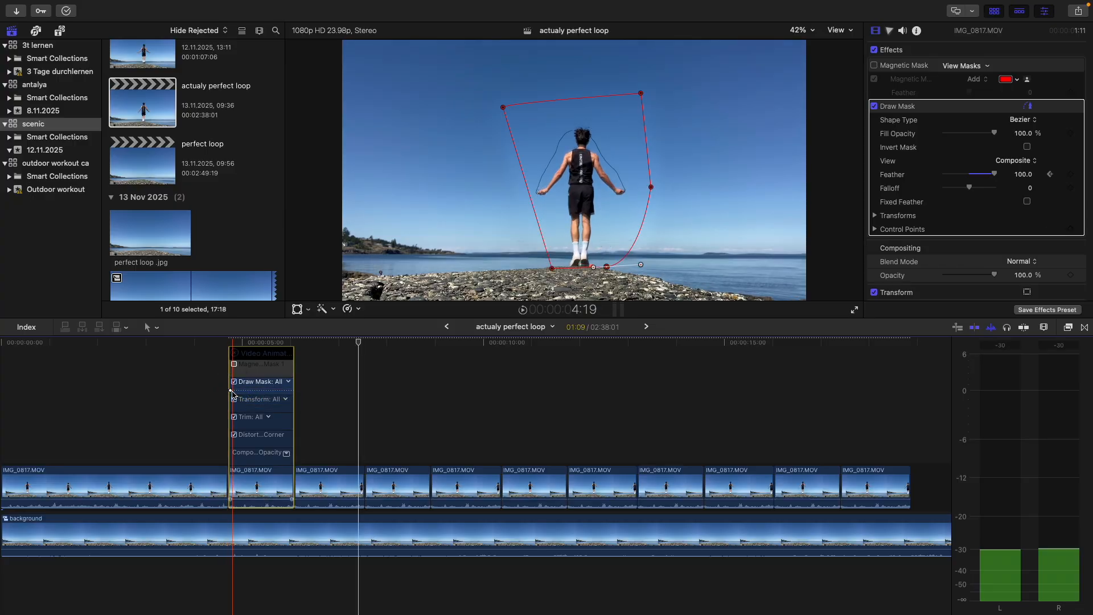
pyautogui.press('space')
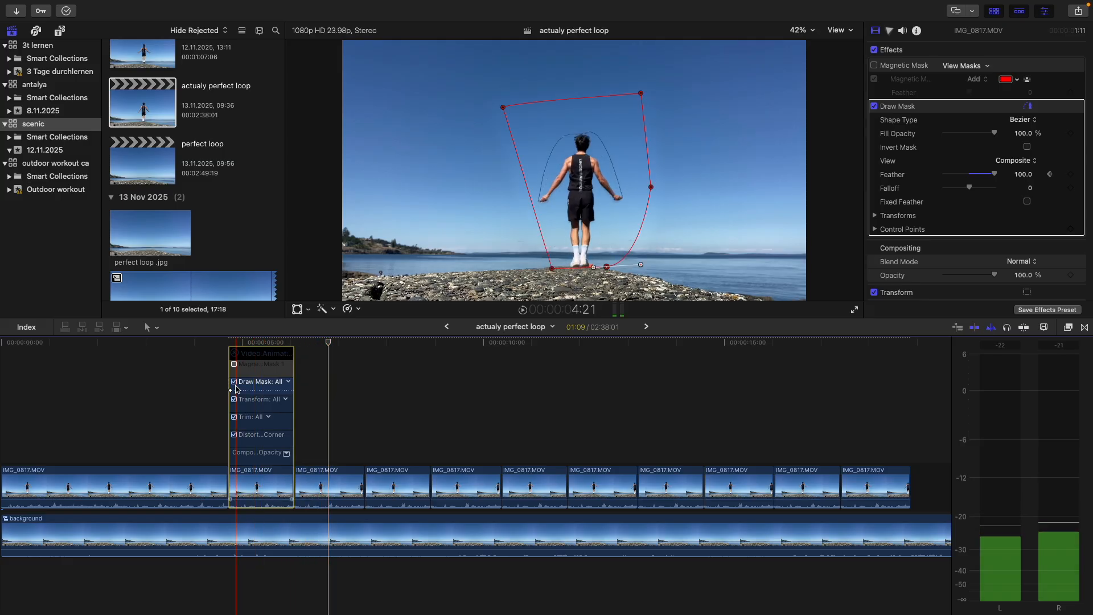
pyautogui.rightClick(230, 392)
pyautogui.press('Escape')
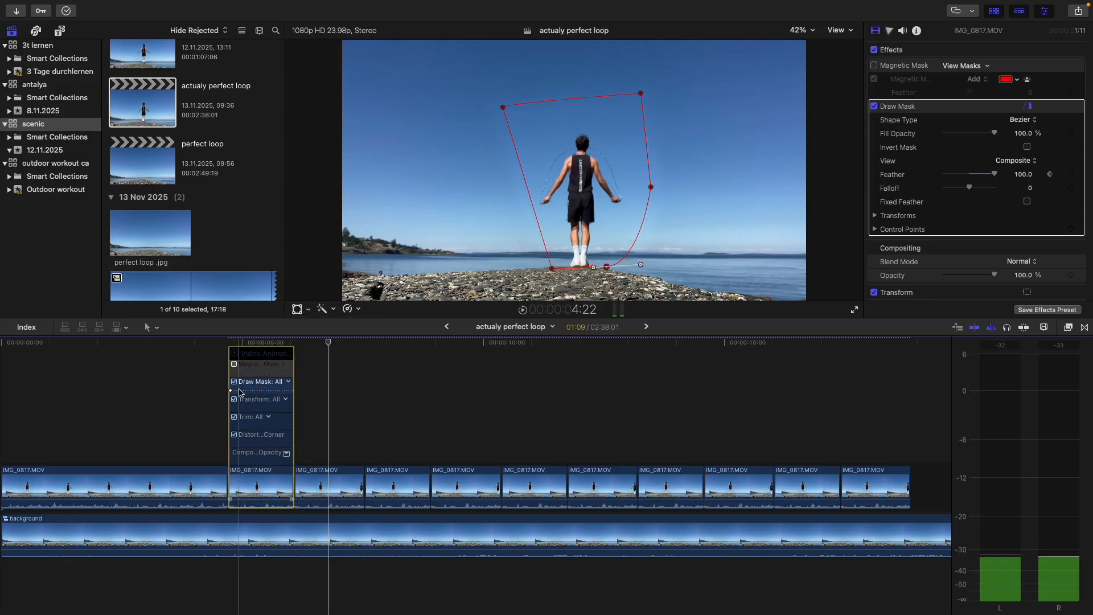
# - Show the third IMG_0817.MOV clip's video animation above it in the timeline
pyautogui.click(324, 490)
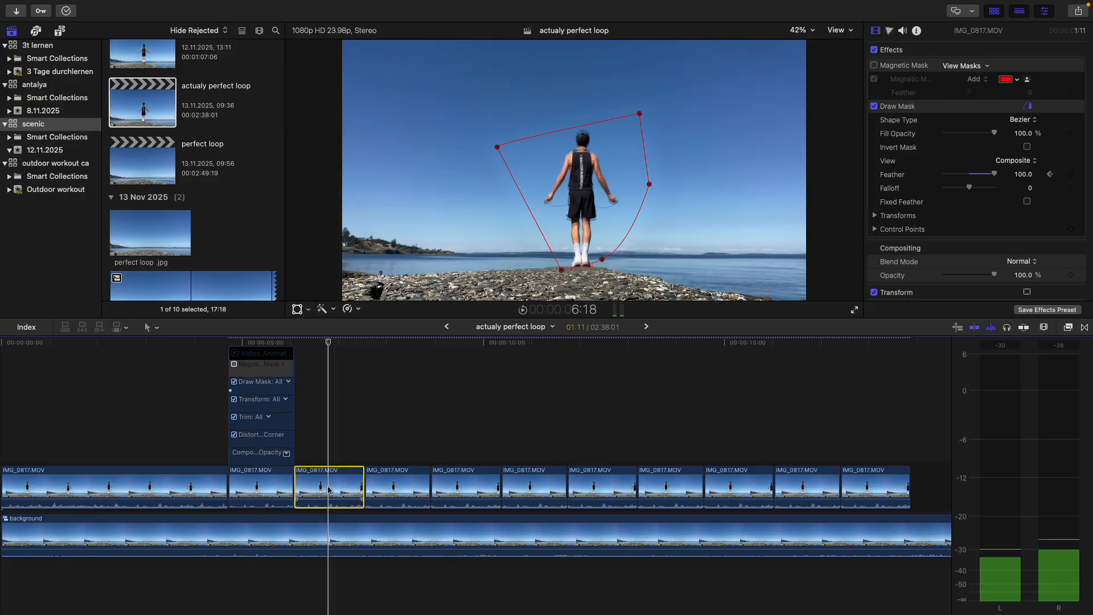
pyautogui.rightClick(329, 491)
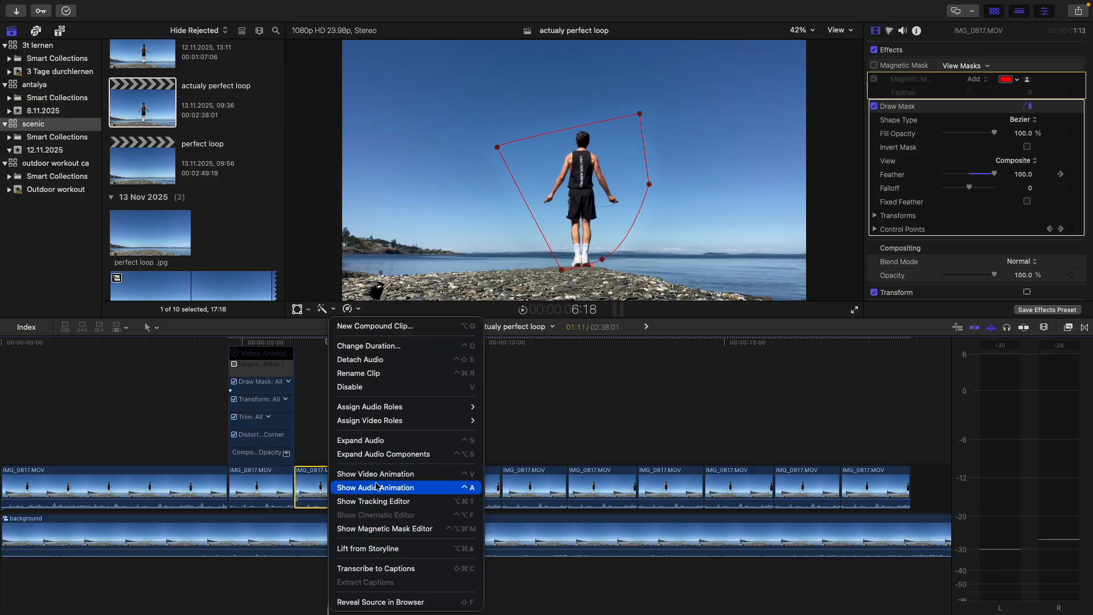
pyautogui.press('Escape')
pyautogui.hotkey('ctrl', 'v')
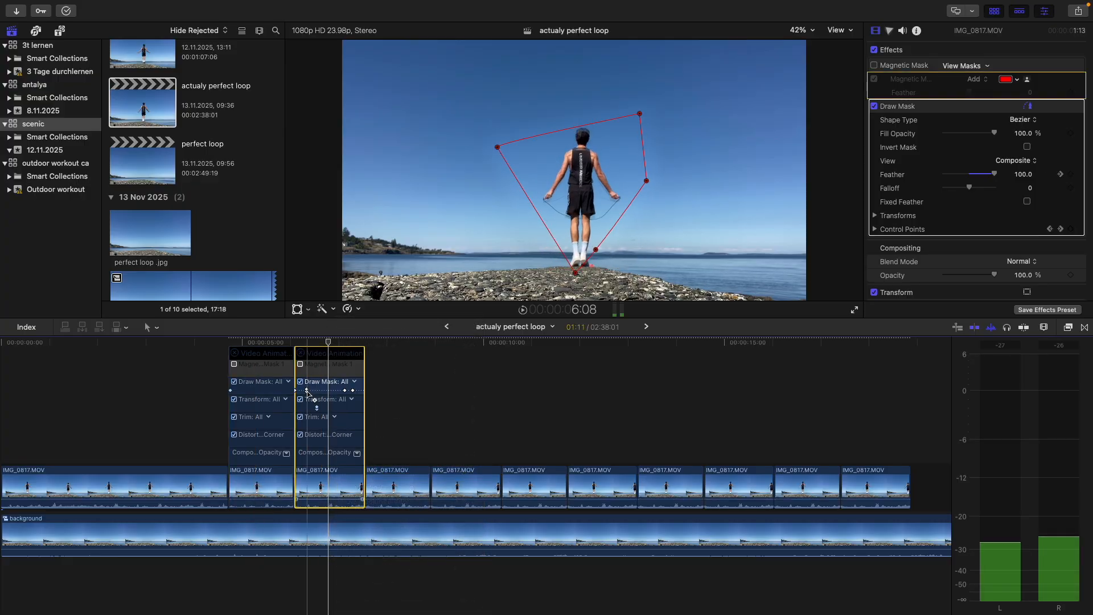
# - Delete the Draw Mask keyframes after the start of the third clip from its video animation
pyautogui.click(318, 398)
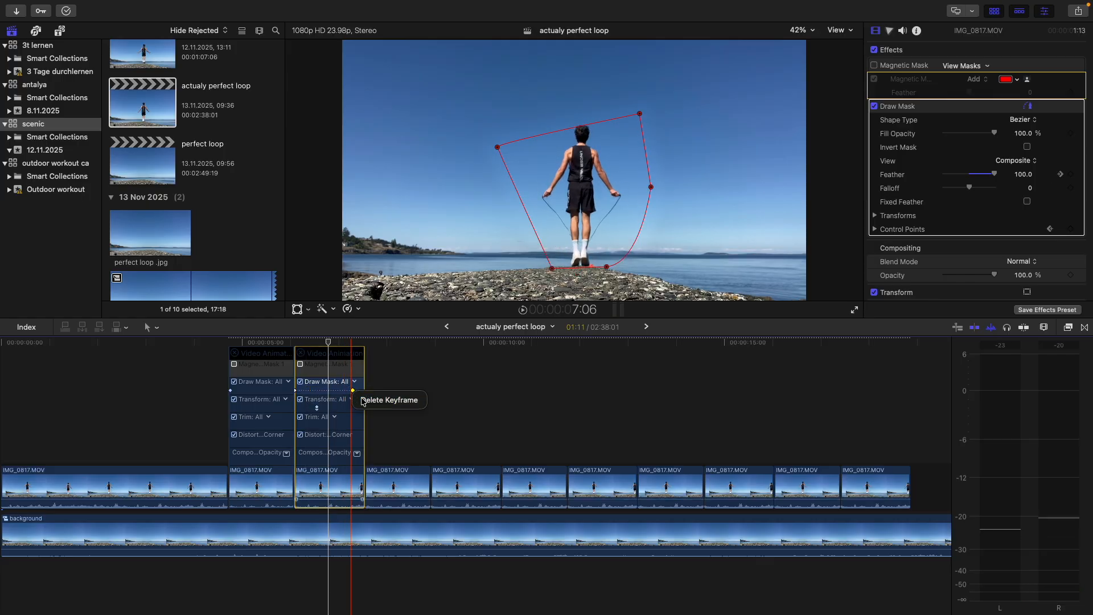
pyautogui.rightClick(308, 396)
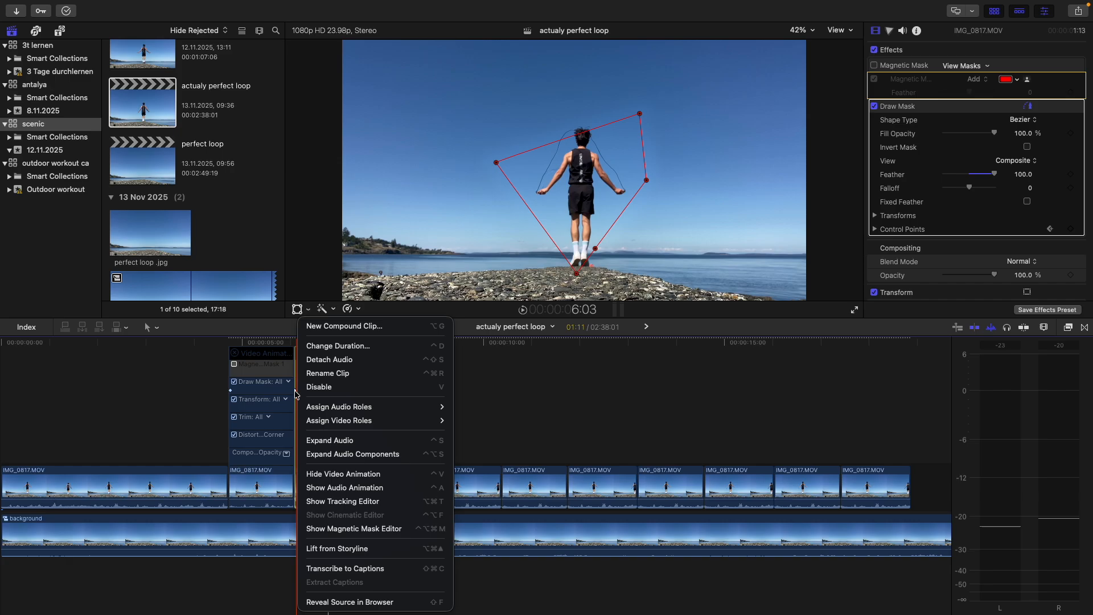
pyautogui.click(296, 393)
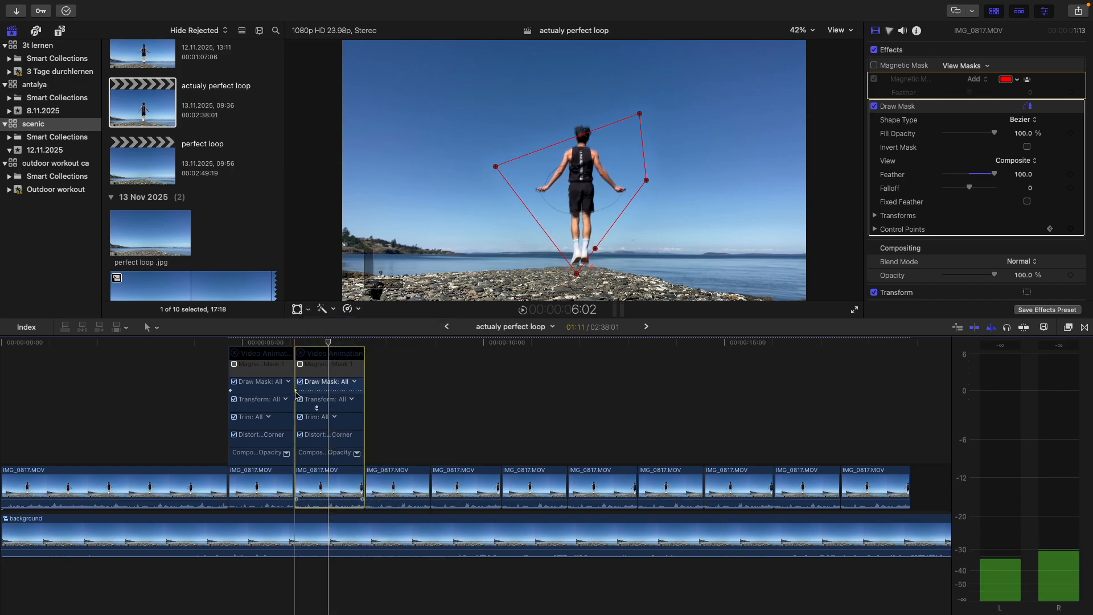
# - Delete the Draw Mask's remaining keyframe at the very start of the third clip
pyautogui.rightClick(296, 393)
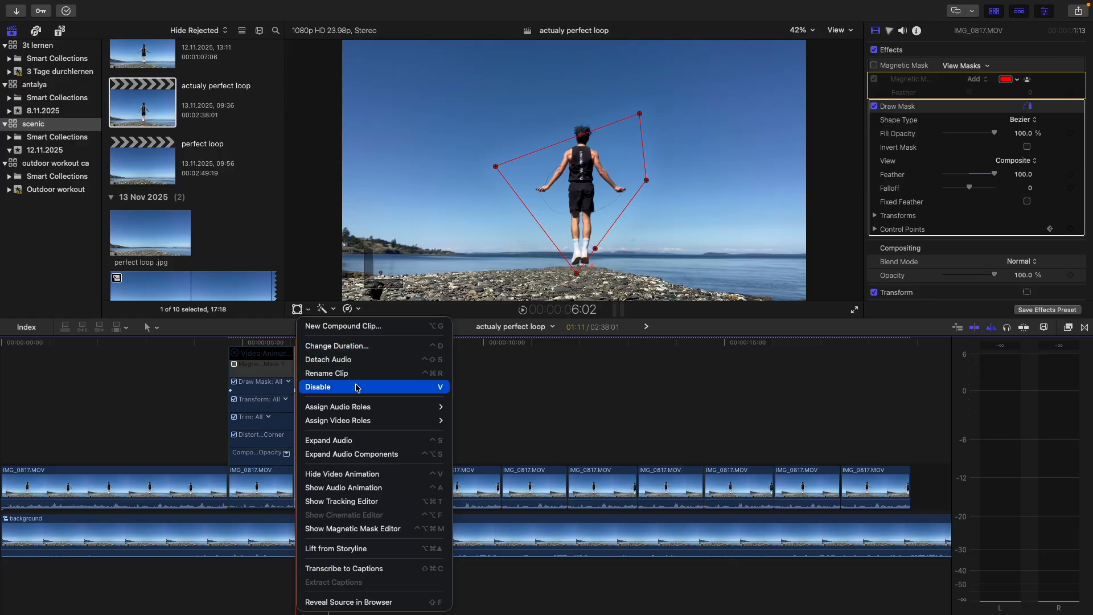
pyautogui.click(283, 353)
pyautogui.rightClick(308, 384)
pyautogui.click(300, 400)
pyautogui.click(300, 399)
pyautogui.rightClick(296, 390)
pyautogui.press('Escape')
pyautogui.rightClick(297, 393)
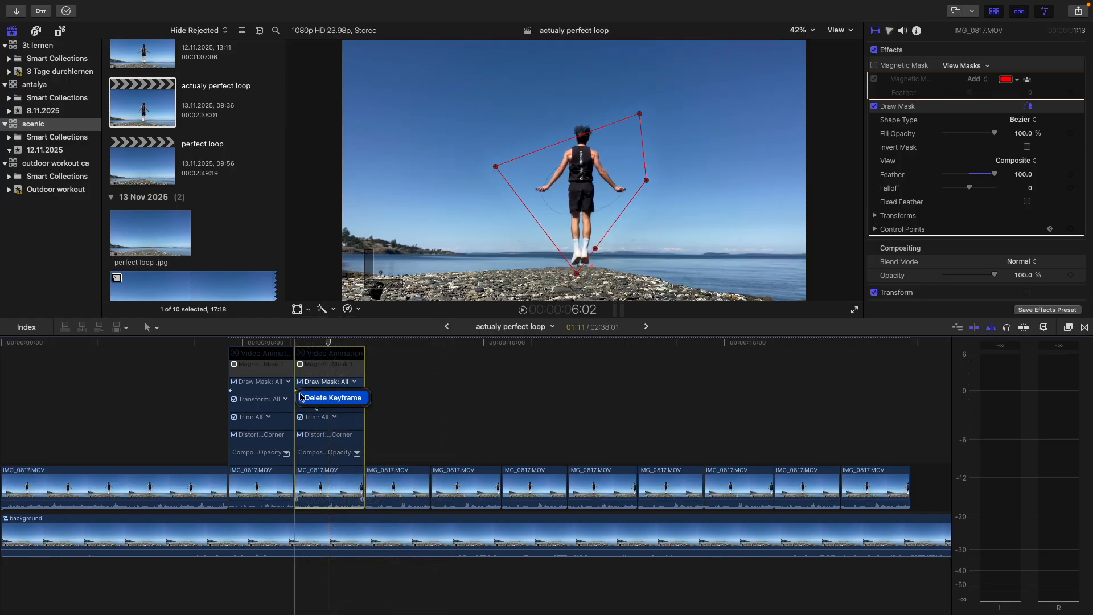
# - Paste the copied Draw Mask, Transform and Volume attributes onto the third clip with keyframe timing set to Stretch to Fit
pyautogui.press('shift+super+v')
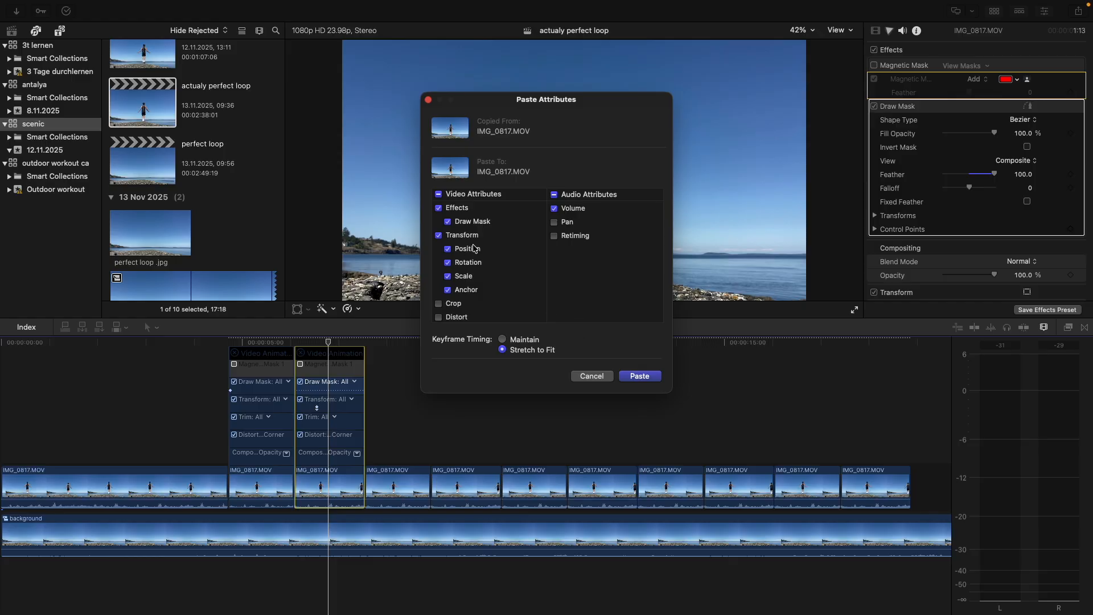
pyautogui.click(638, 376)
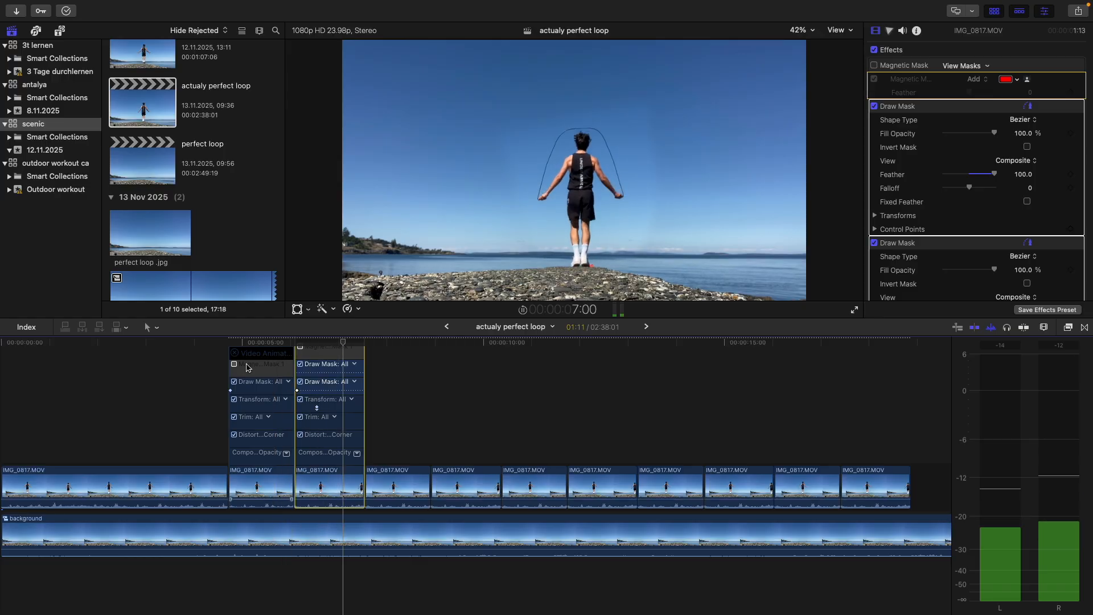
# - Delete all IMG_0817.MOV clips after the third one, keeping the background clip
pyautogui.moveTo(432, 440); pyautogui.dragTo(854, 502)
pyautogui.press('Delete')
pyautogui.click(399, 486)
pyautogui.press('Delete')
# - Play back the second and third clips, and append three copies of this pair after the third clip
pyautogui.click(214, 436)
pyautogui.click(209, 437)
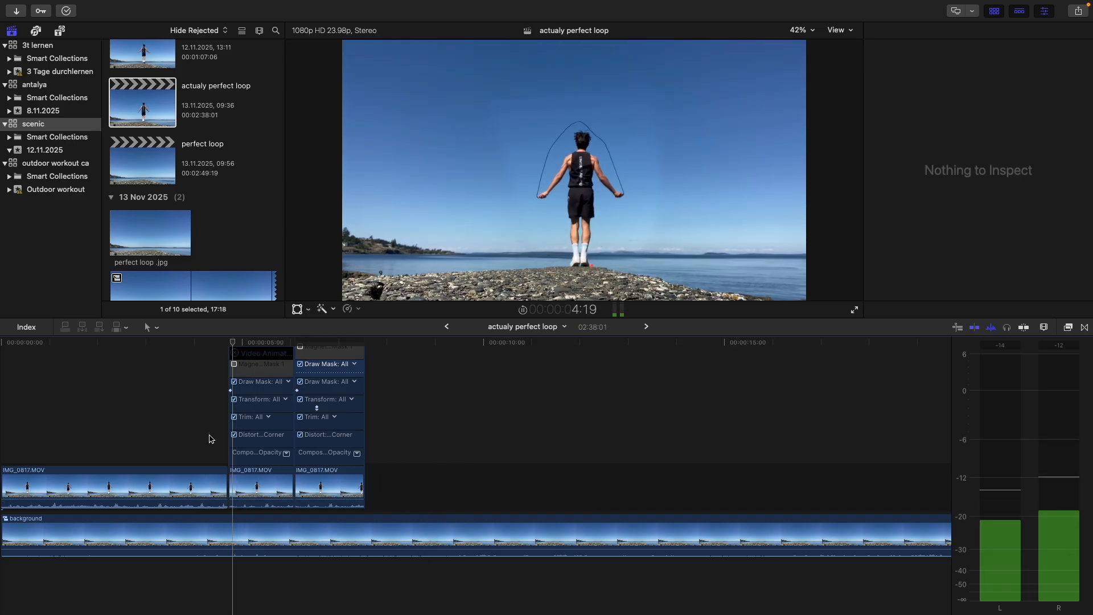
pyautogui.press('space')
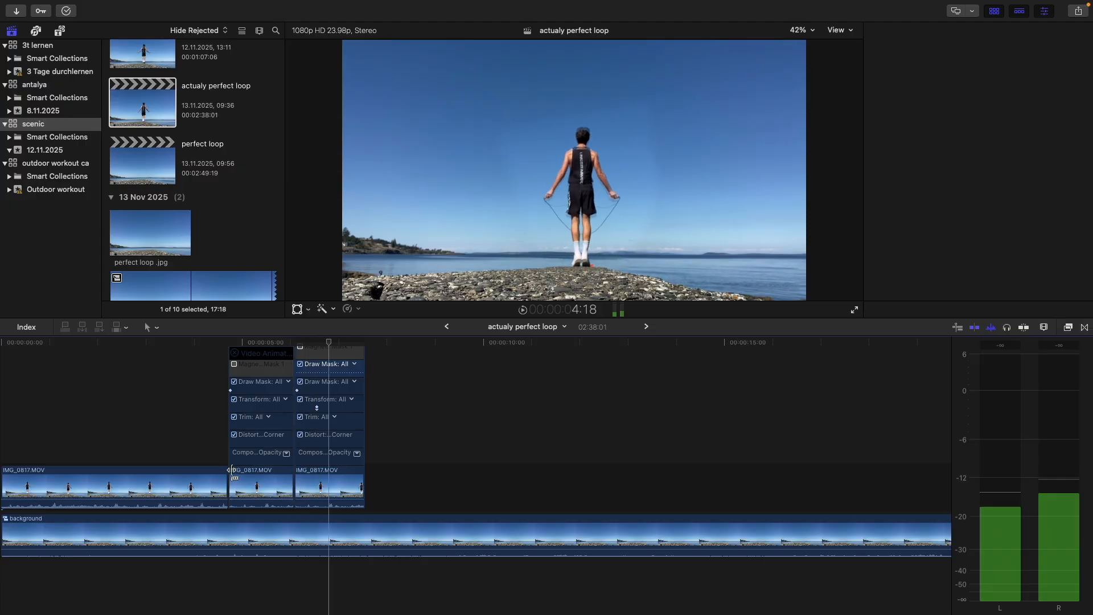
pyautogui.moveTo(461, 471); pyautogui.dragTo(649, 485)
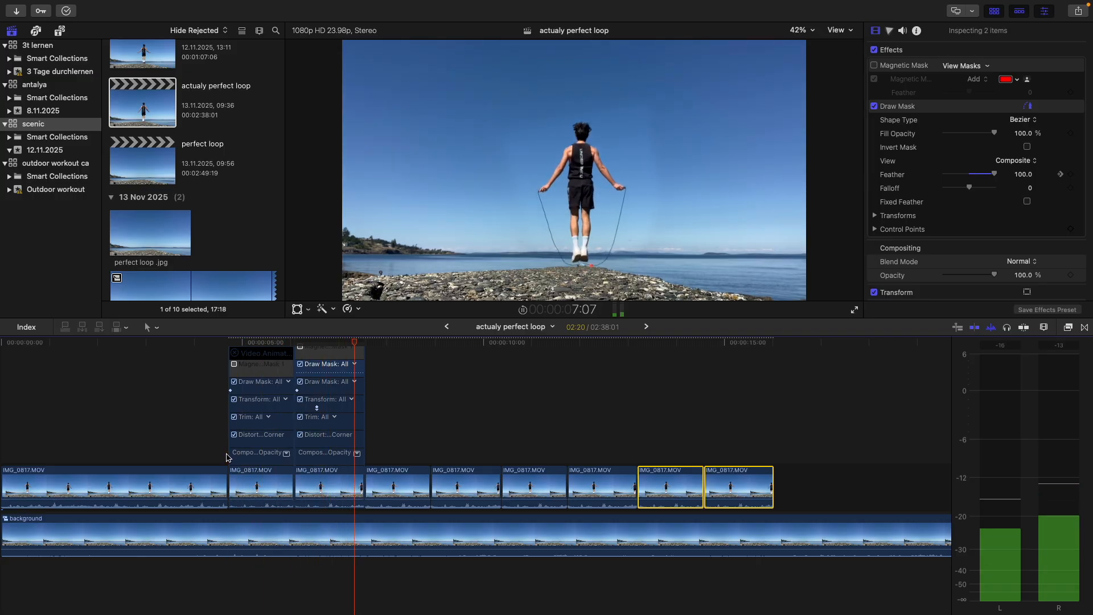
pyautogui.press('space')
# - Examine the transition from the second to the third clip and the third clip's two stacked Draw Masks
pyautogui.scroll(2, 309, 390)
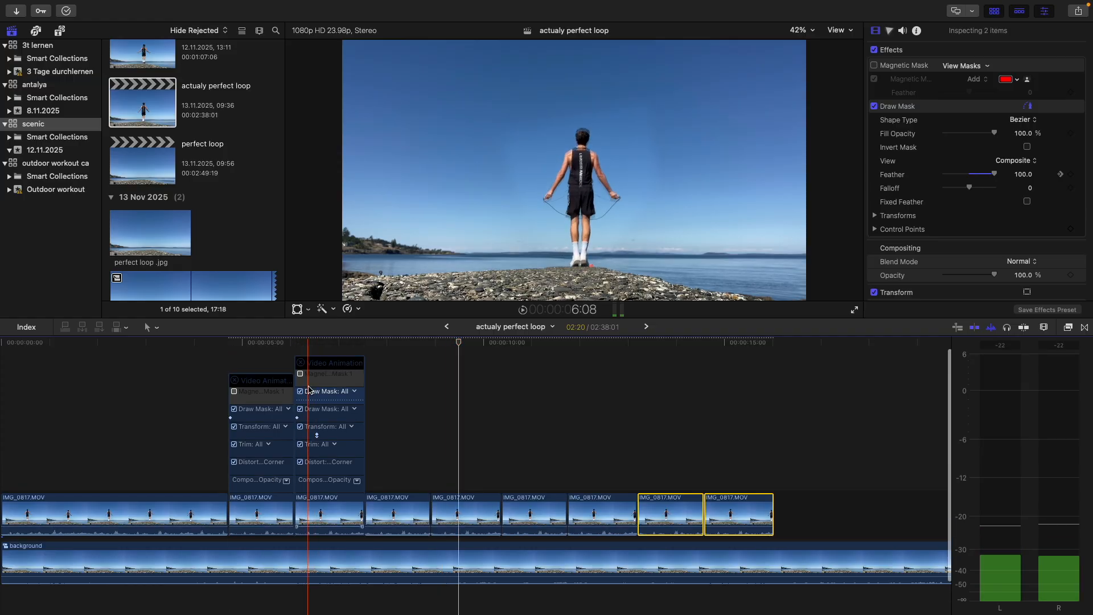
pyautogui.click(297, 352)
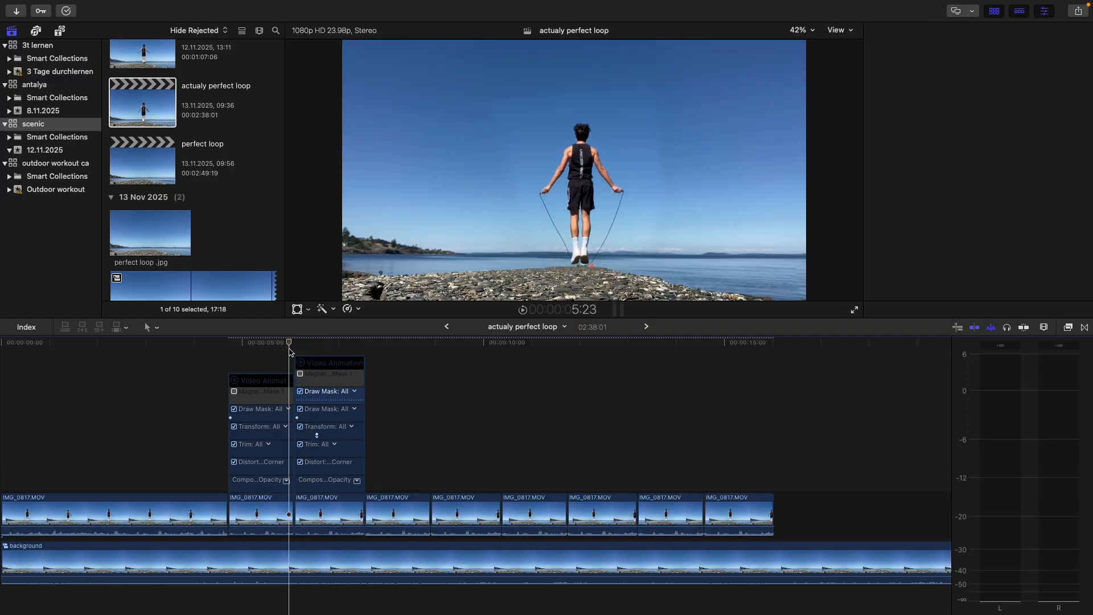
pyautogui.click(299, 393)
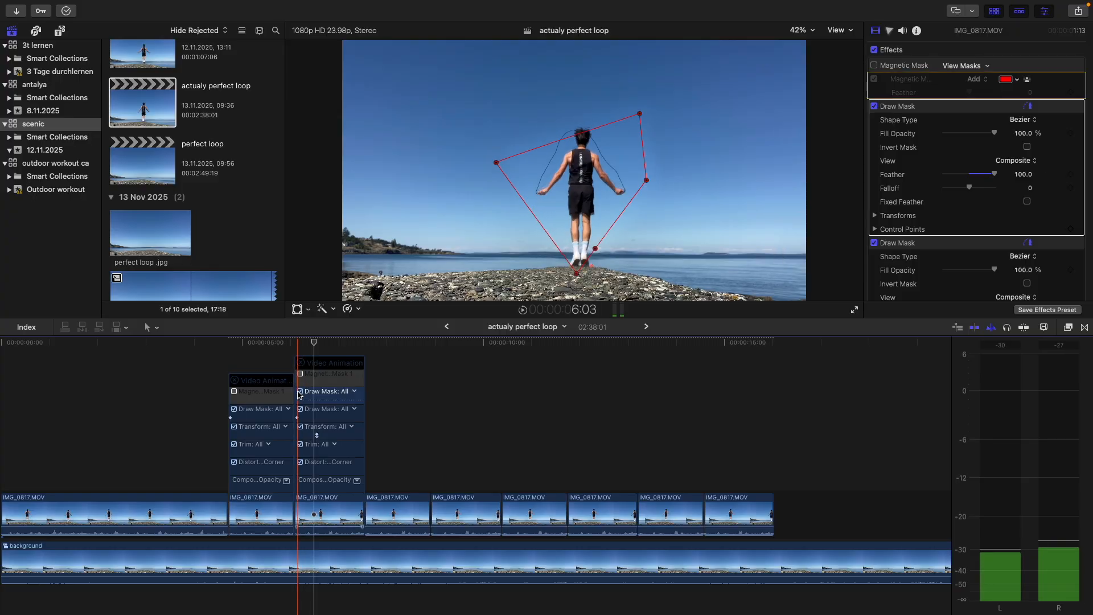
pyautogui.click(316, 436)
pyautogui.press('space')
pyautogui.click(319, 440)
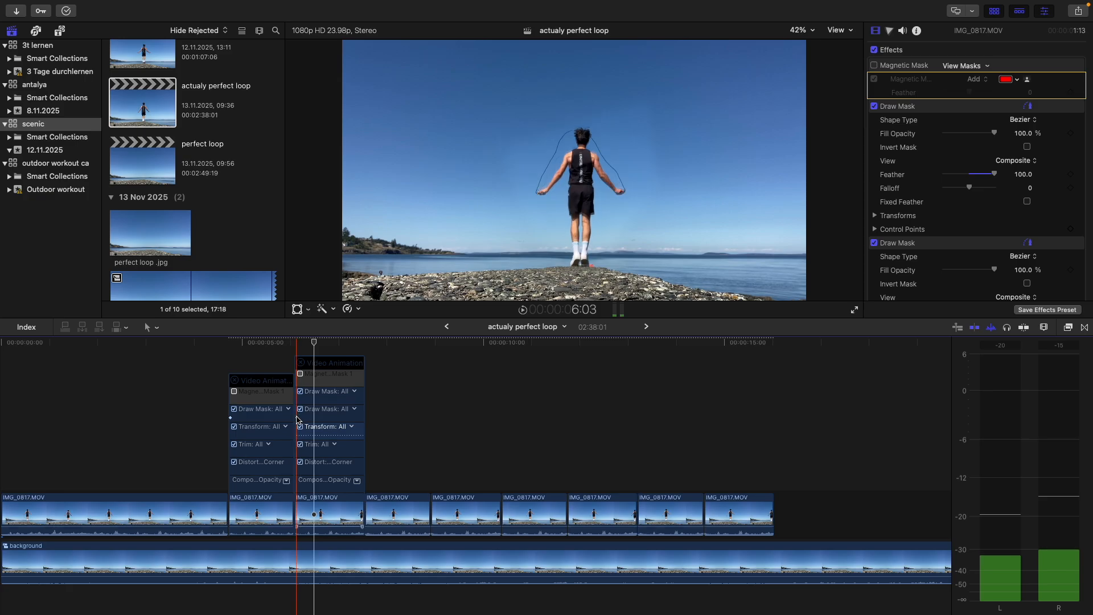
pyautogui.click(310, 350)
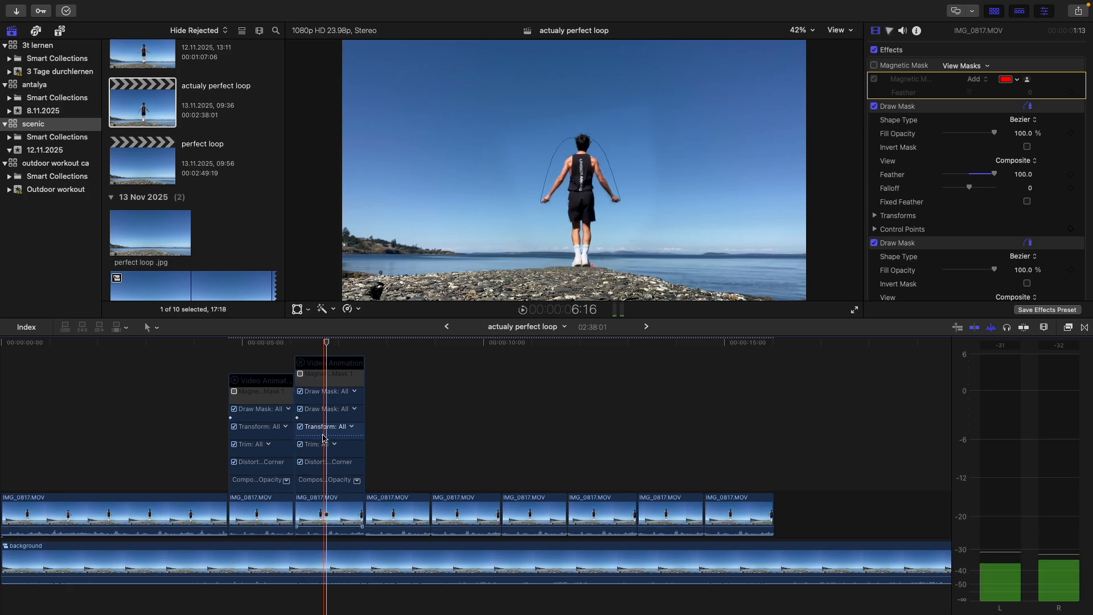
pyautogui.click(298, 419)
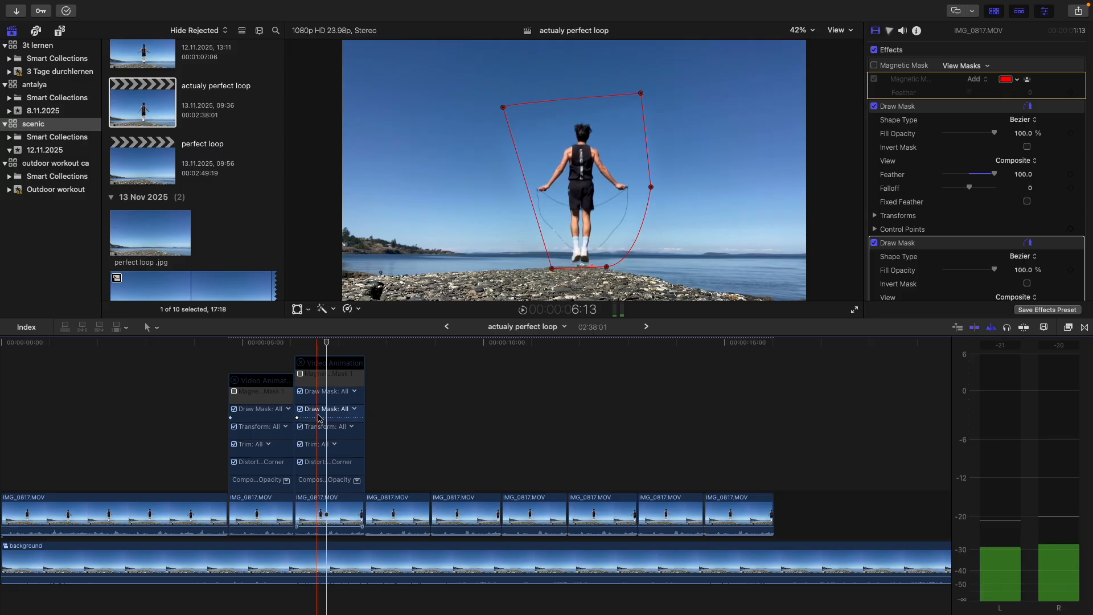
# - Move the second Draw Mask's keyframe closer to the start of the third clip and play back the transition
pyautogui.press('super+equal')
pyautogui.press('super+equal')
pyautogui.press('super+equal')
pyautogui.press('super+equal')
pyautogui.press('super+equal')
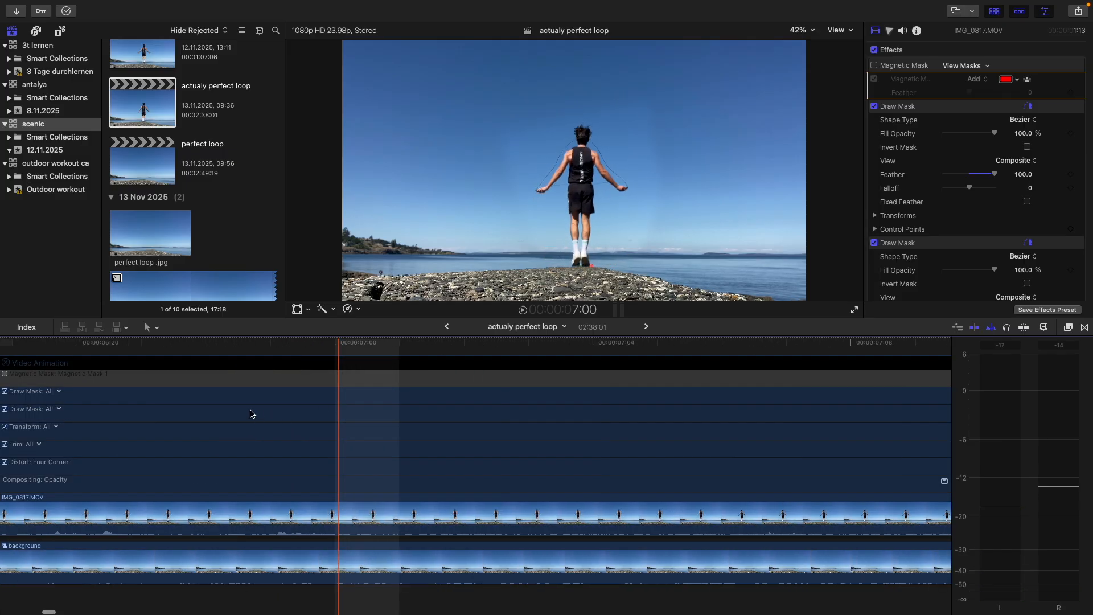
pyautogui.hscroll(-10, 259, 416)
pyautogui.hscroll(-10, 141, 410)
pyautogui.moveTo(270, 432); pyautogui.dragTo(241, 432)
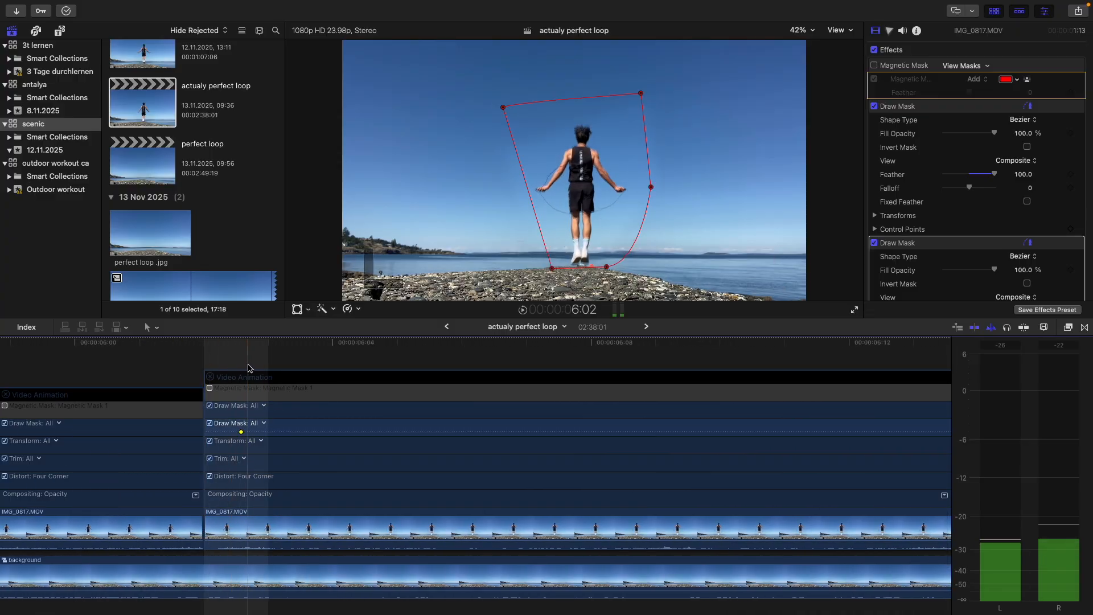
pyautogui.press('space')
pyautogui.press('space')
pyautogui.press('super+minus')
pyautogui.press('super+minus')
pyautogui.press('super+minus')
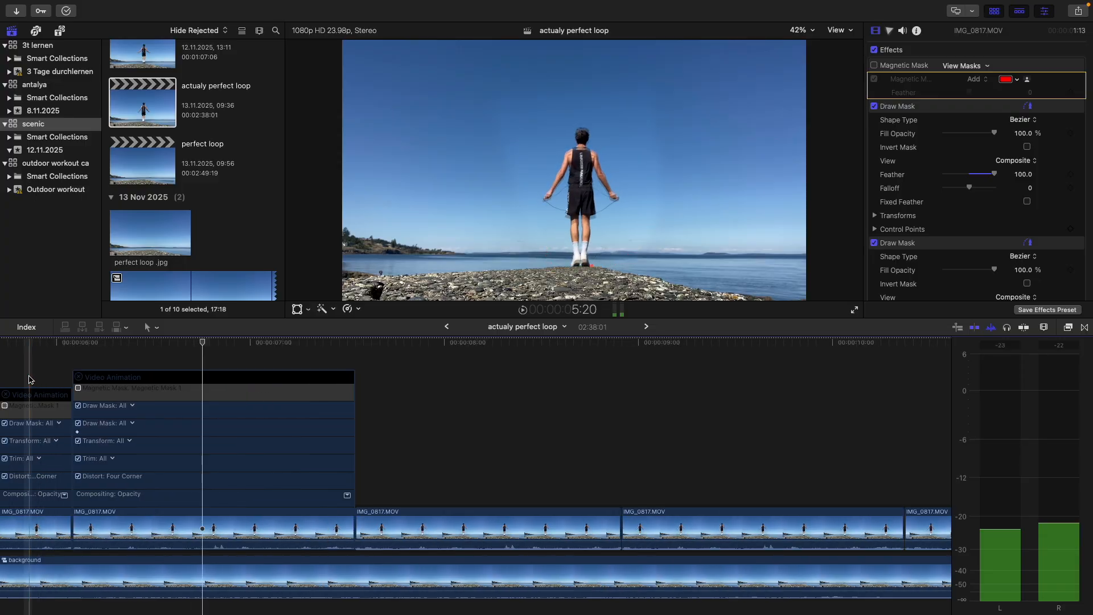
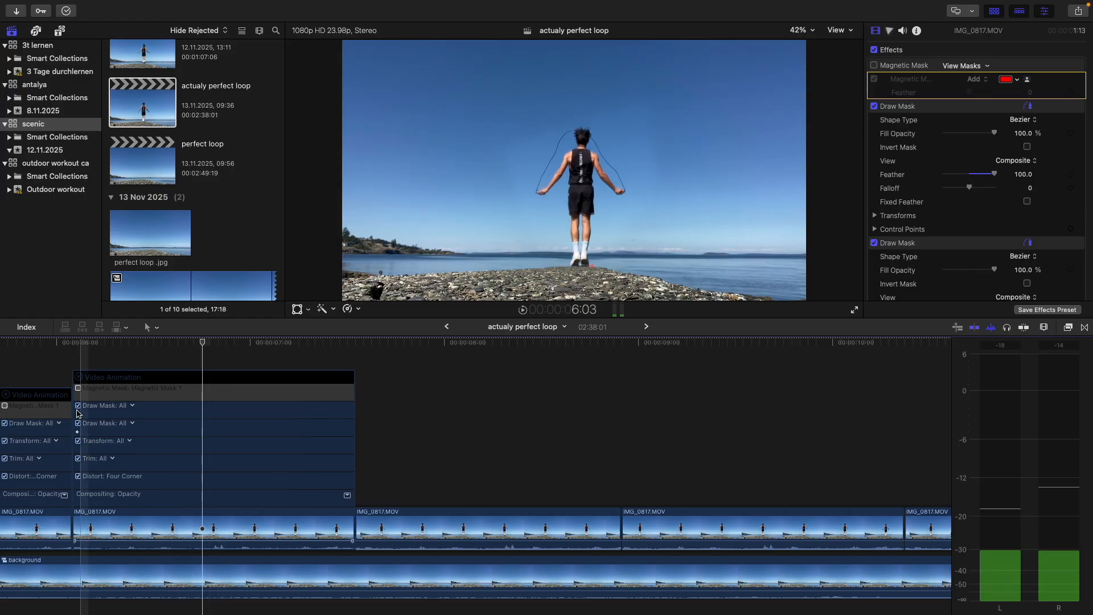
# - Add a Feather keyframe to the third clip's first Draw Mask at 6:04
pyautogui.click(94, 356)
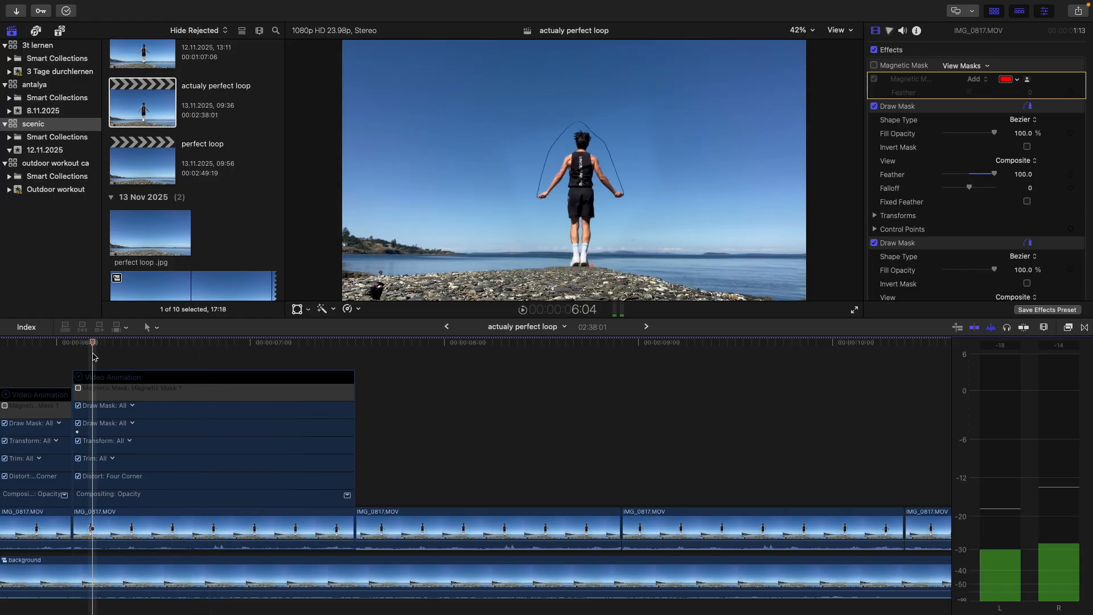
pyautogui.moveTo(1005, 178); pyautogui.dragTo(947, 187)
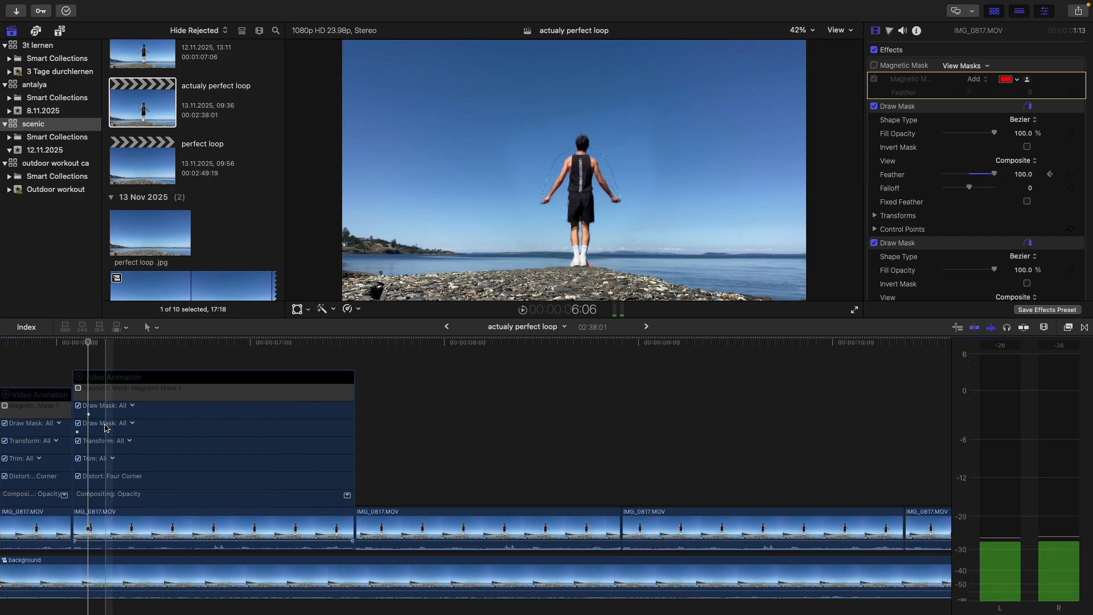
pyautogui.click(89, 414)
pyautogui.keyDown('alt'); pyautogui.click(89, 414); pyautogui.keyUp('alt')
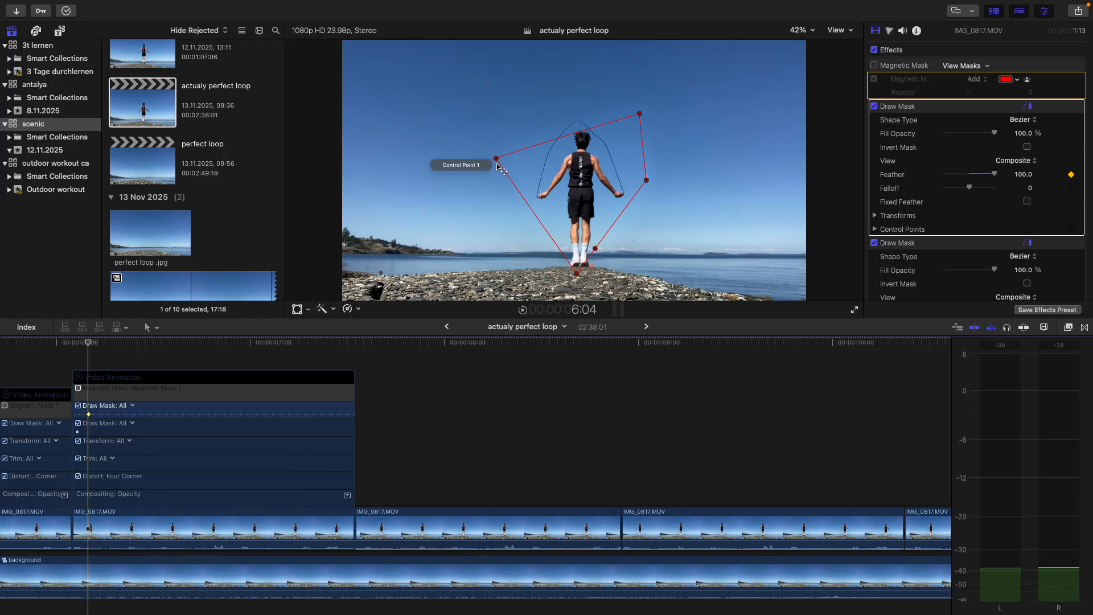
# - Widen the first Draw Mask at 6:04 to the image's two upper corners, reshape it beside the jumper's body and feet, and play it back
pyautogui.moveTo(497, 160); pyautogui.dragTo(461, 125)
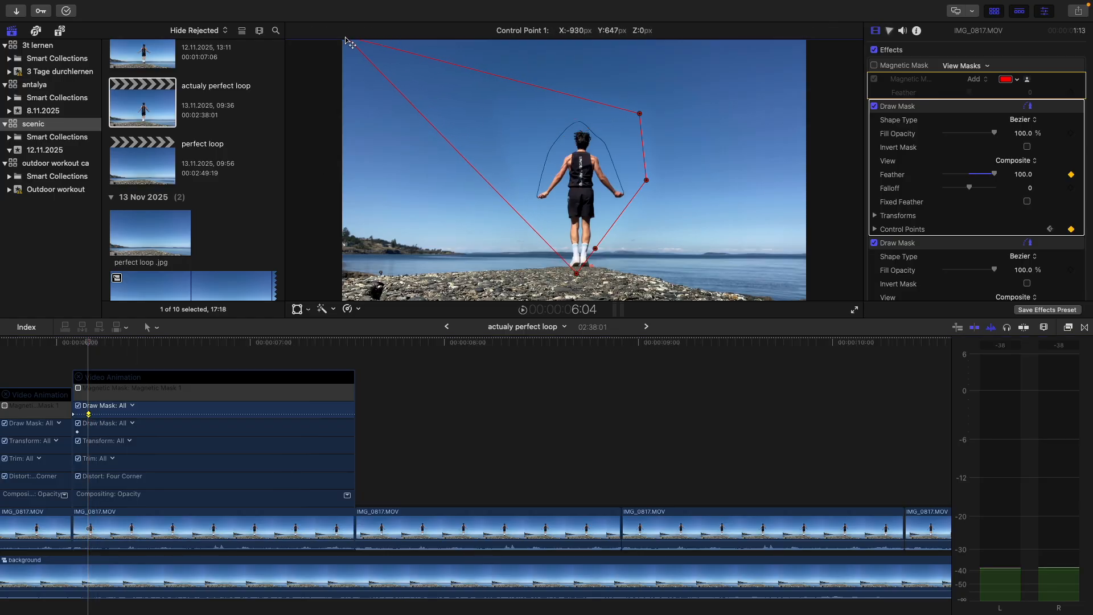
pyautogui.moveTo(648, 113); pyautogui.dragTo(646, 112)
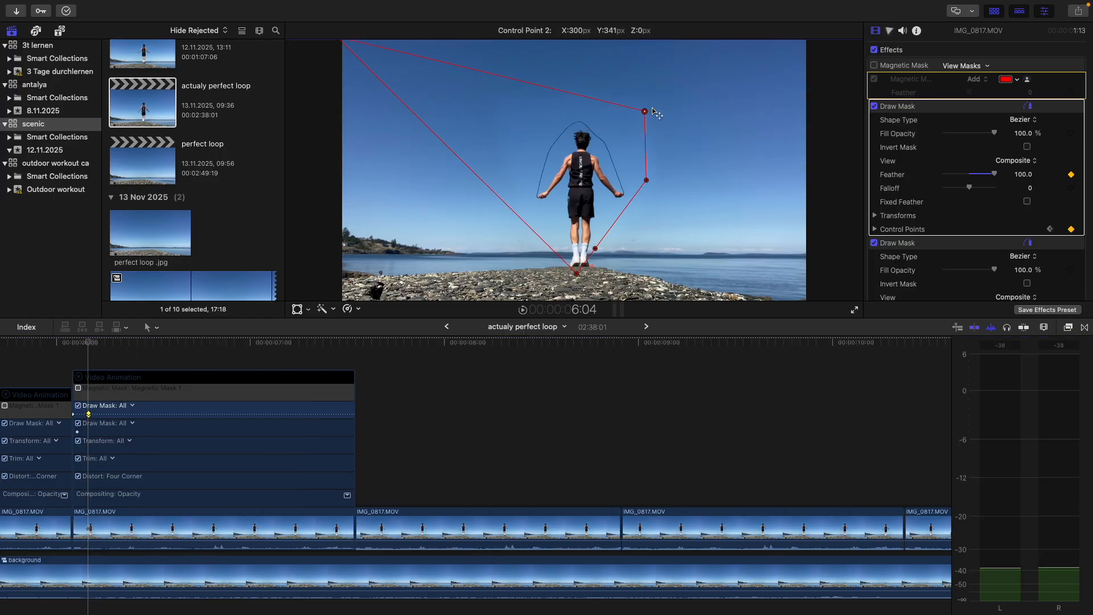
pyautogui.moveTo(638, 182); pyautogui.dragTo(630, 149)
pyautogui.moveTo(593, 249); pyautogui.dragTo(561, 266)
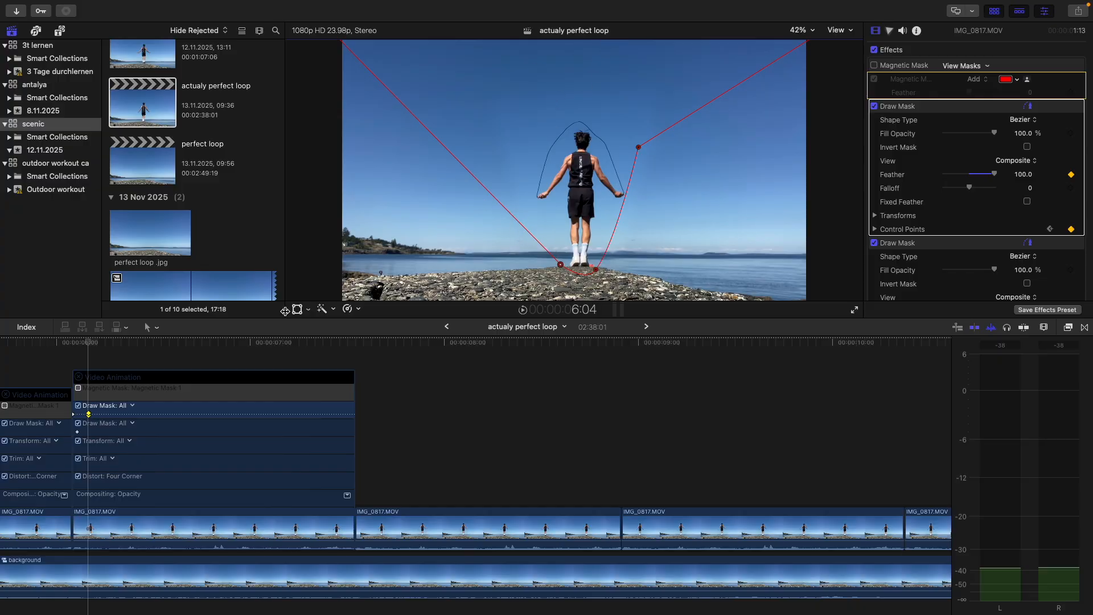
pyautogui.press('space')
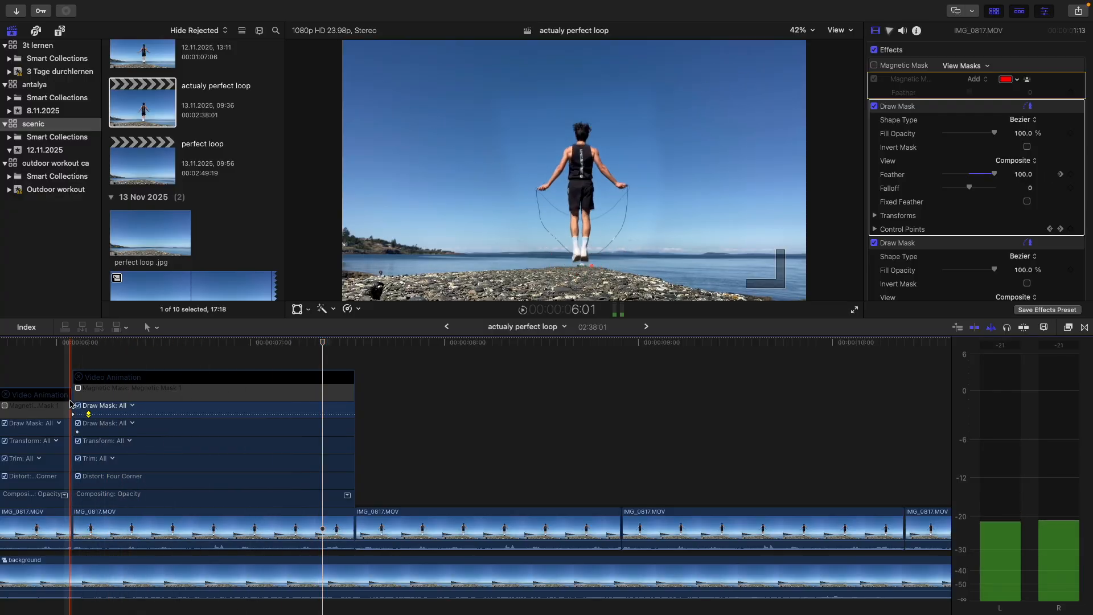
# - Delete the first Draw Mask's keyframes at 6:04 from the third clip
pyautogui.rightClick(88, 414)
pyautogui.click(100, 422)
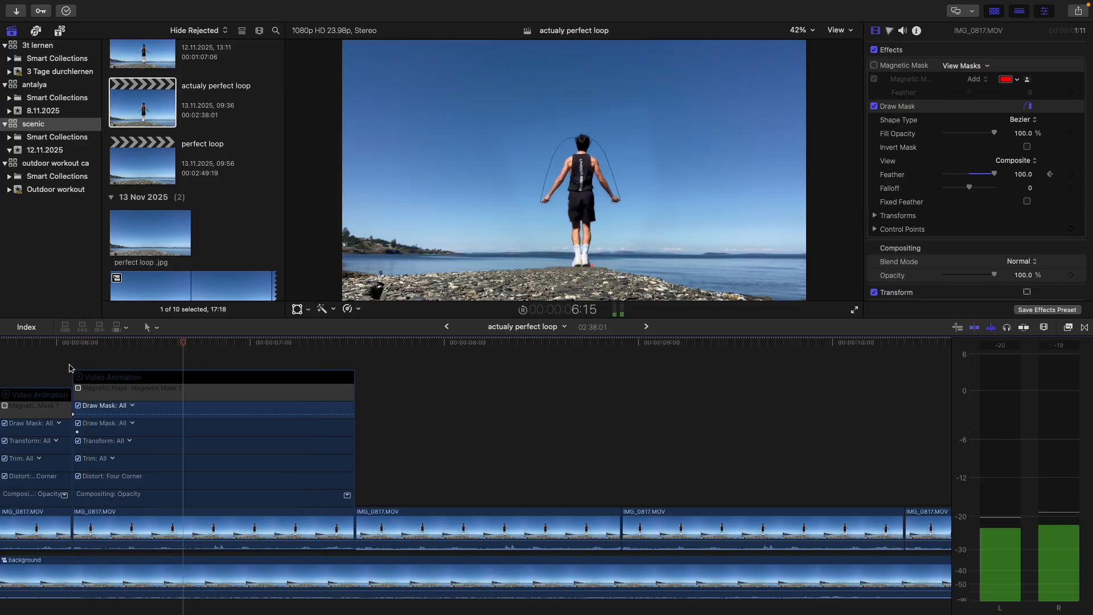
# - Delete the first Draw Mask's keyframe at the start of the third clip
pyautogui.click(78, 433)
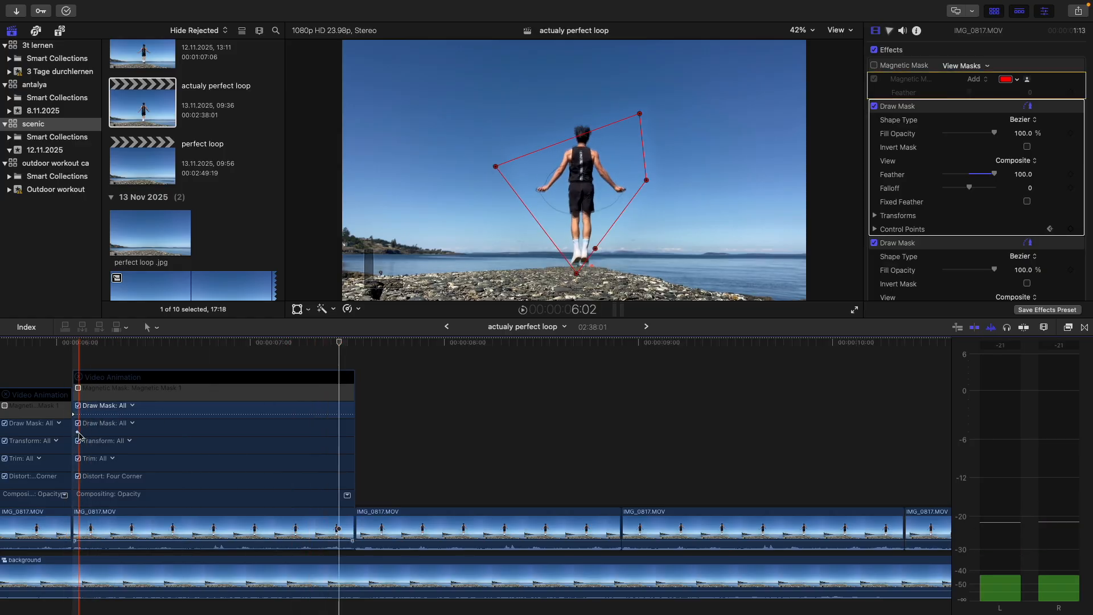
pyautogui.rightClick(76, 420)
pyautogui.rightClick(74, 418)
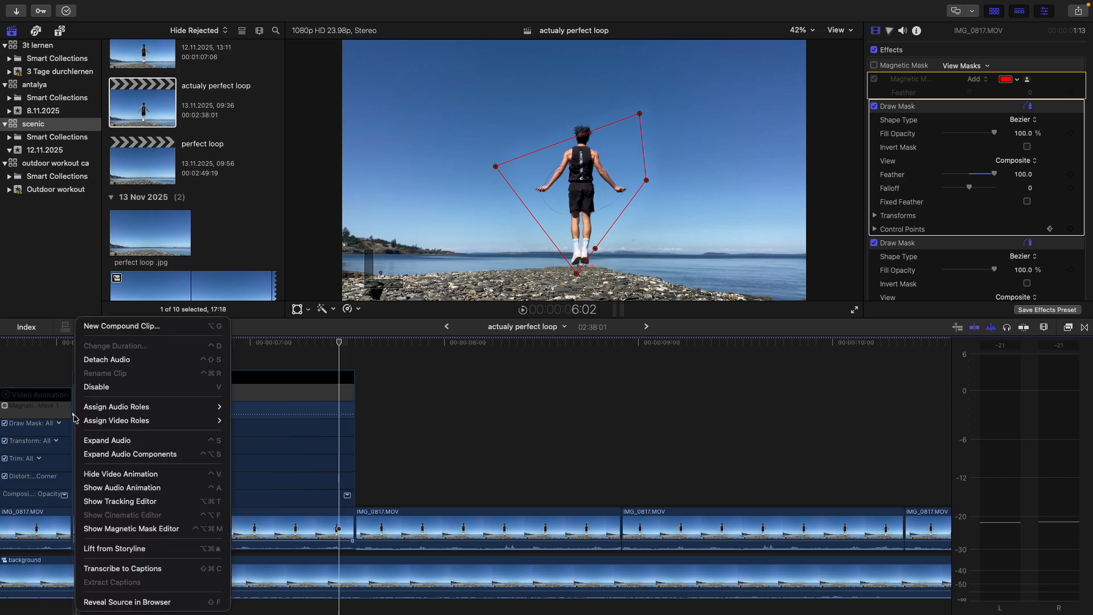
pyautogui.rightClick(73, 417)
pyautogui.rightClick(74, 417)
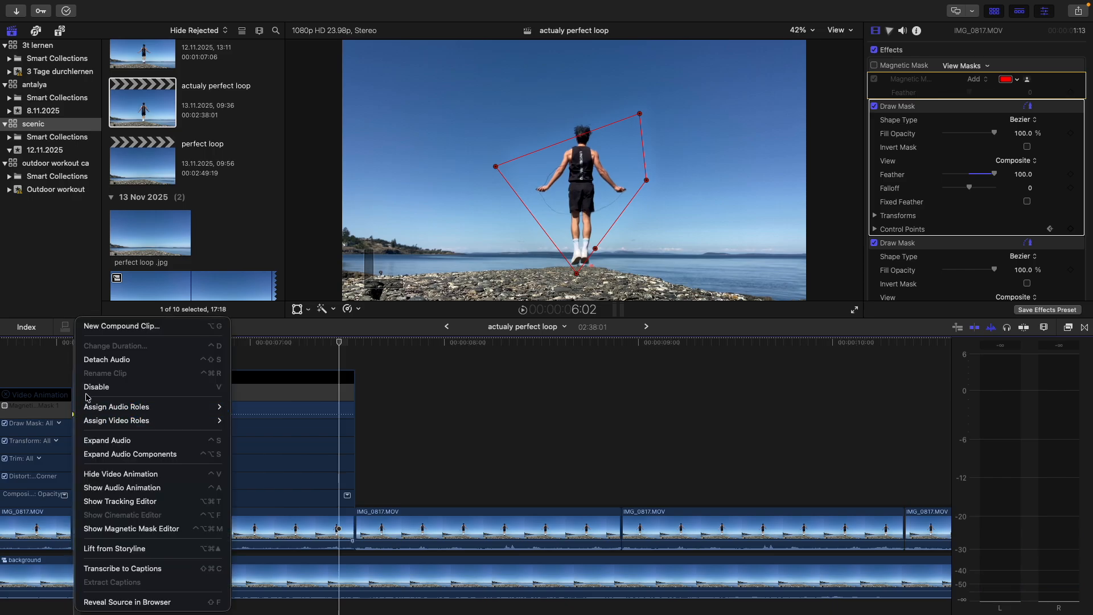
pyautogui.rightClick(77, 415)
pyautogui.rightClick(77, 415)
pyautogui.rightClick(78, 416)
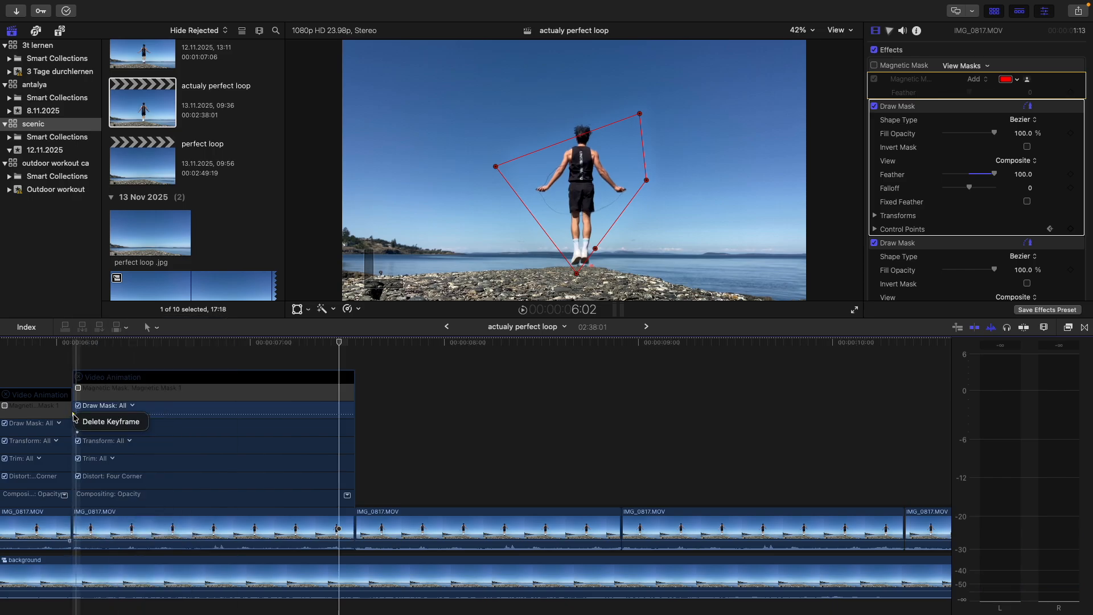
pyautogui.click(82, 422)
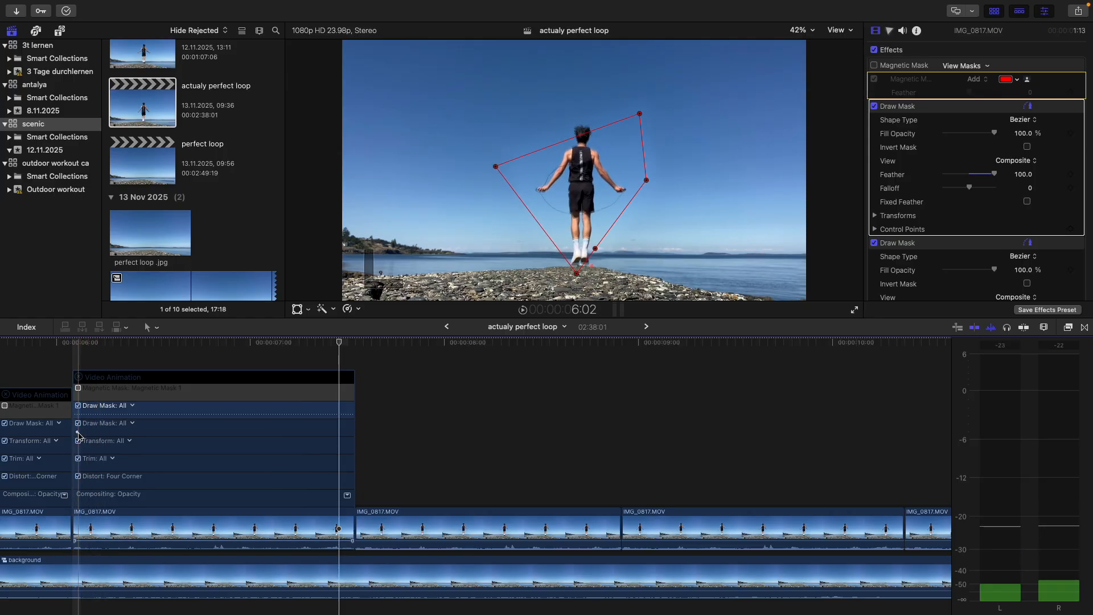
# - Try to delete the second Draw Mask's keyframe near the third clip's start, and hide the clip's video animation
pyautogui.rightClick(80, 437)
pyautogui.click(79, 436)
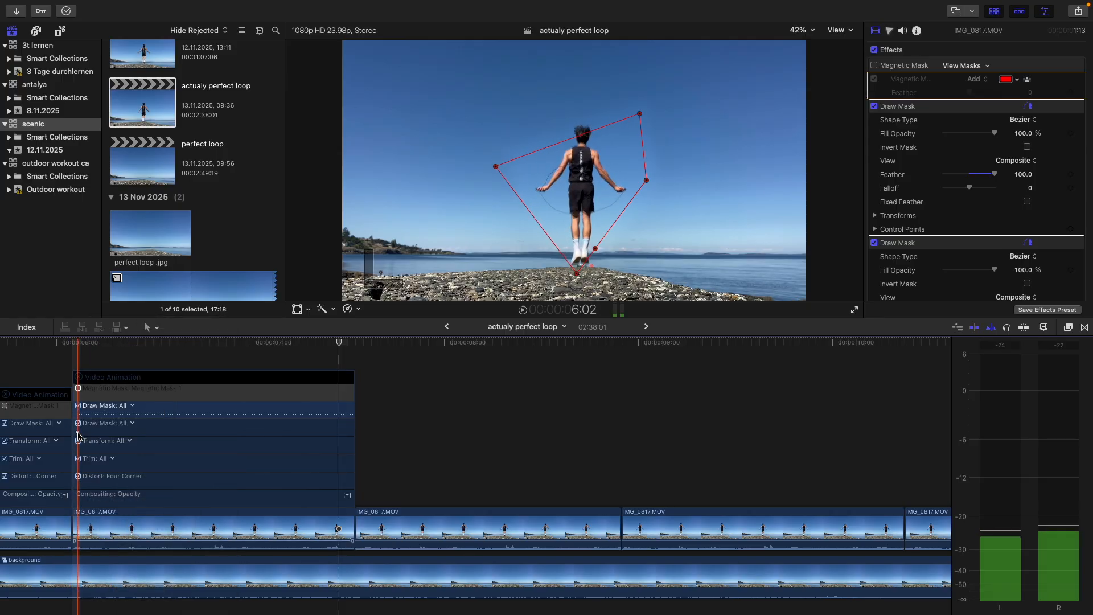
pyautogui.click(79, 437)
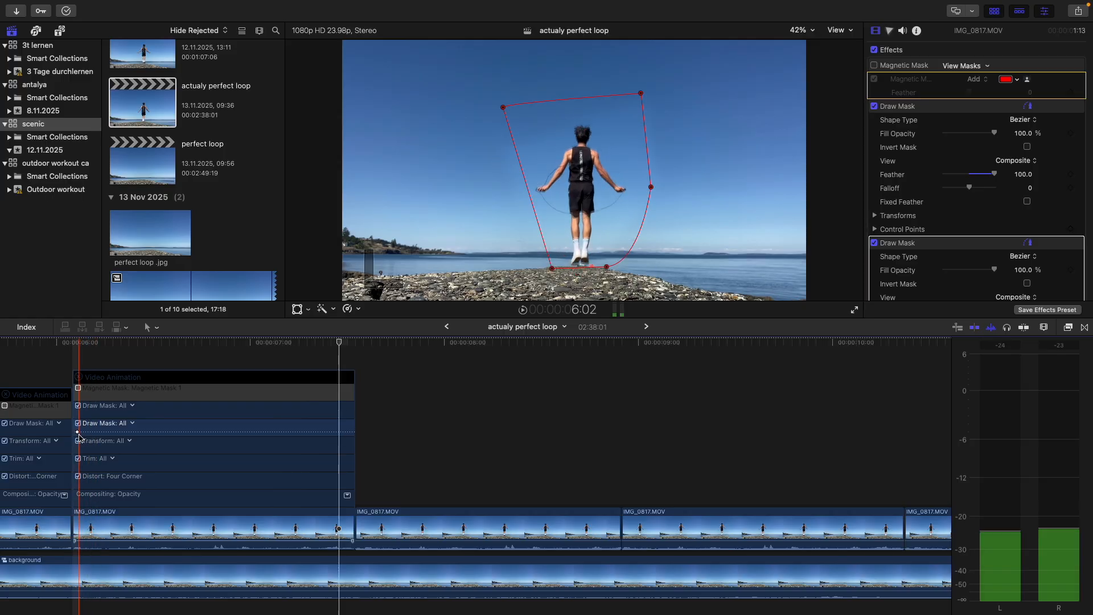
pyautogui.rightClick(79, 437)
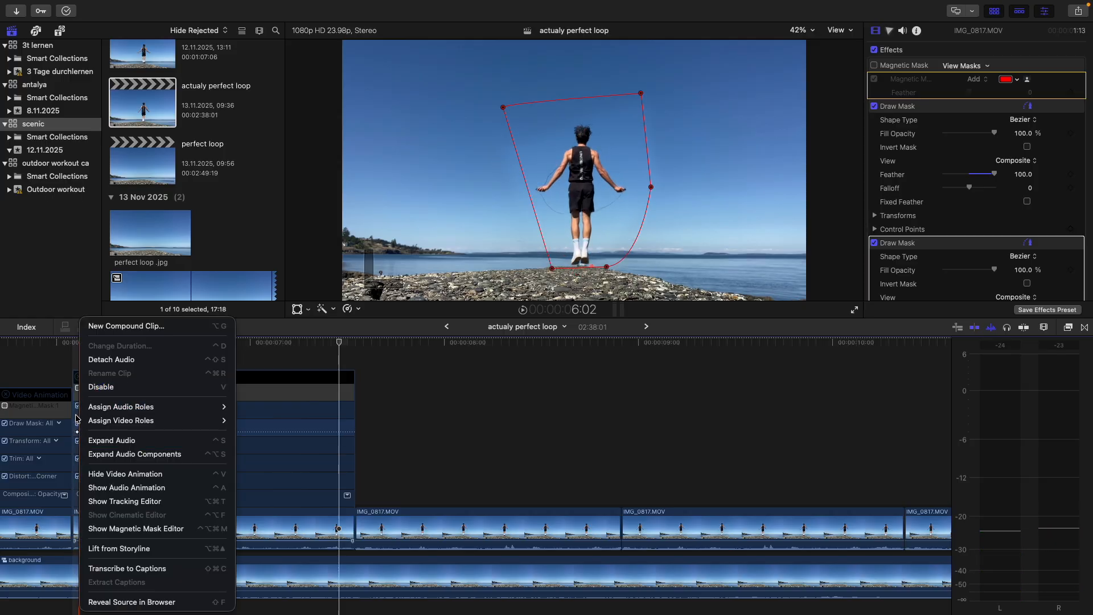
pyautogui.click(80, 438)
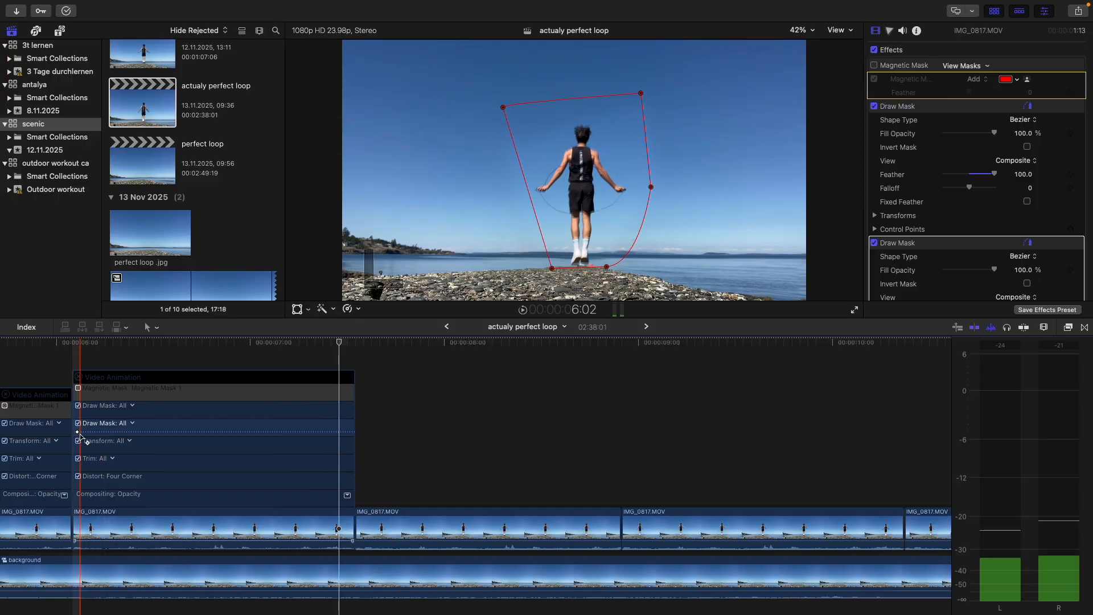
pyautogui.hotkey('ctrl', 'v')
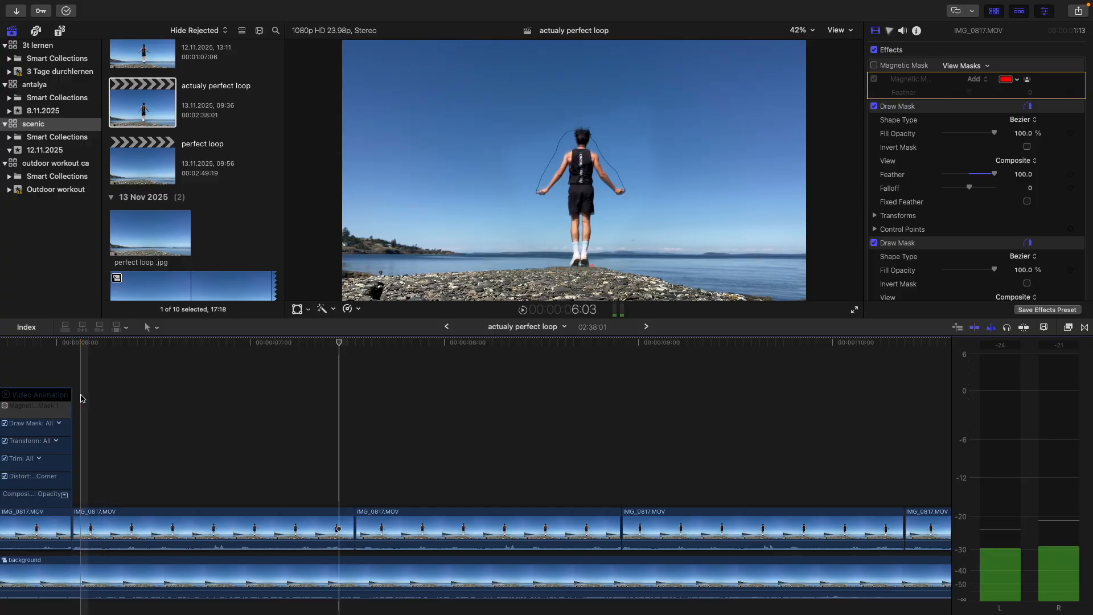
# - Expand the Transforms and Control Points of the third clip's first Draw Mask and reset its control points
pyautogui.click(118, 530)
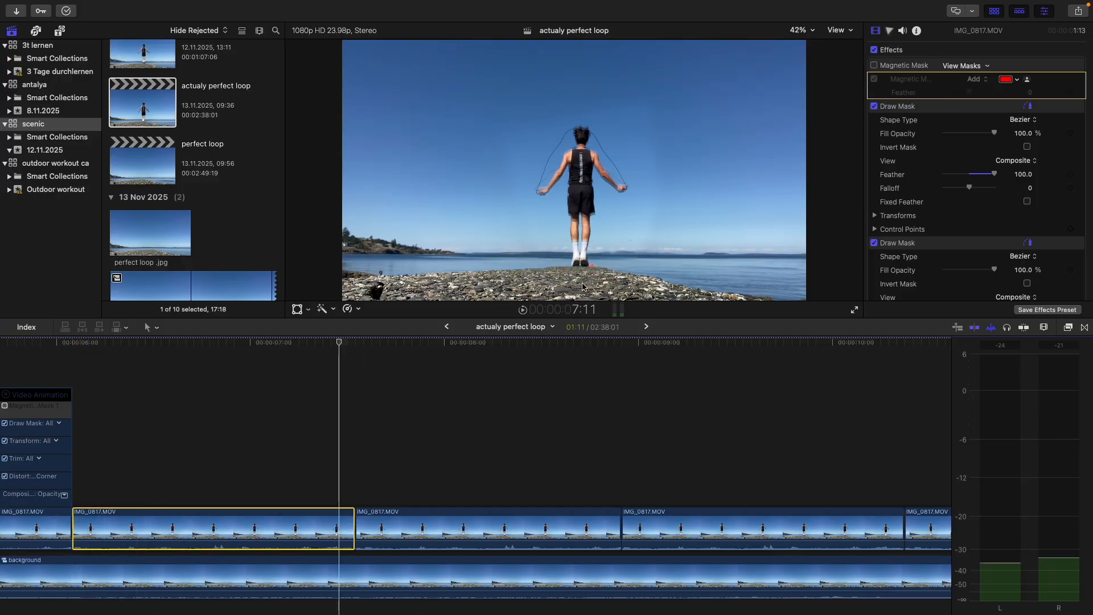
pyautogui.click(995, 108)
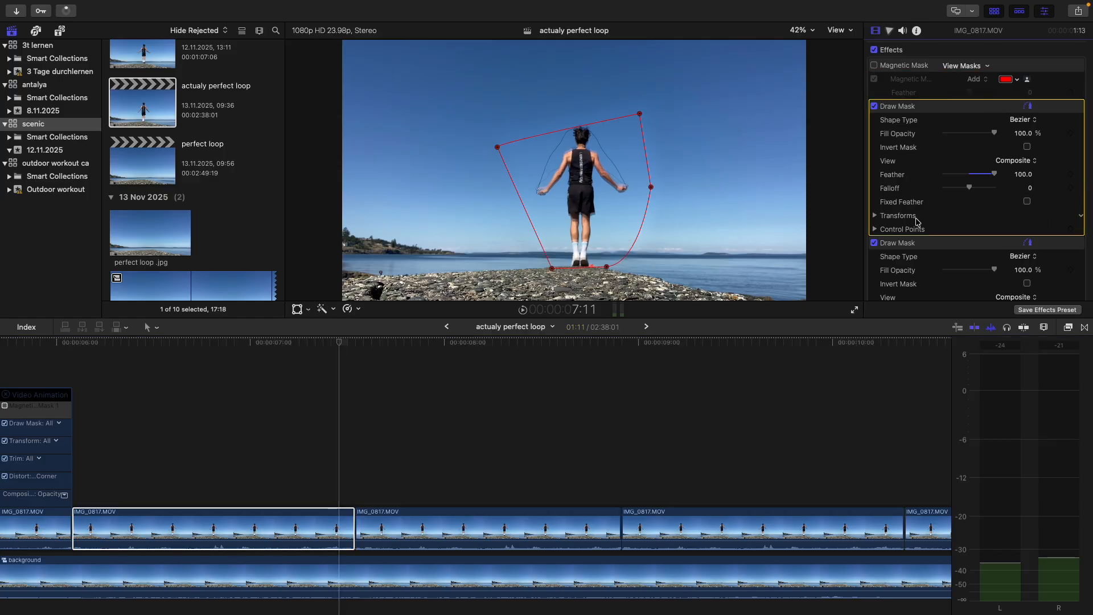
pyautogui.click(875, 215)
pyautogui.scroll(-2, 888, 222)
pyautogui.click(881, 218)
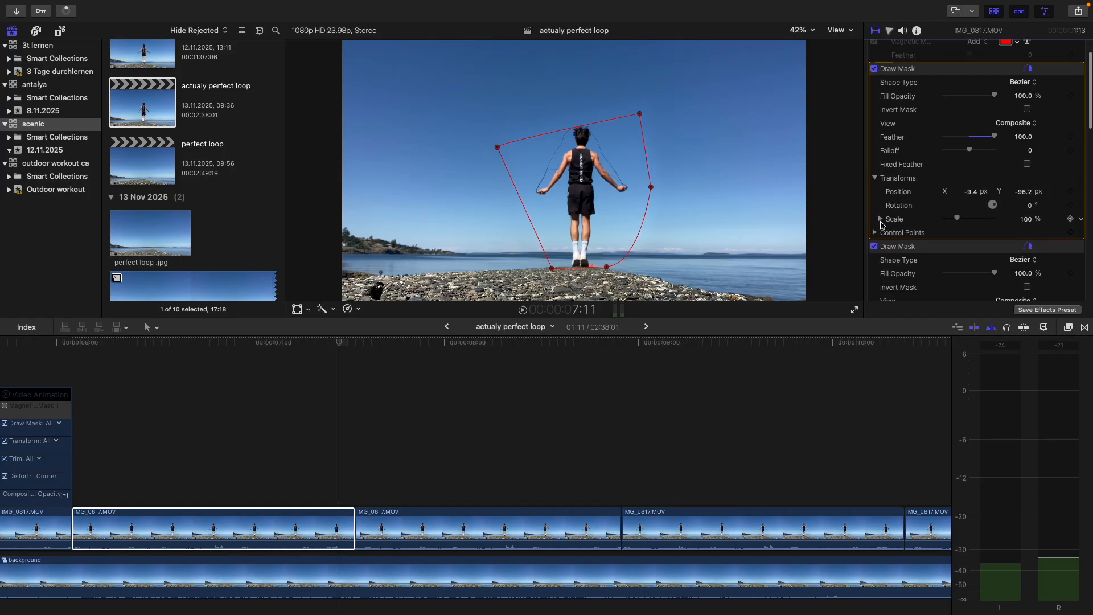
pyautogui.scroll(-3, 914, 202)
pyautogui.click(875, 172)
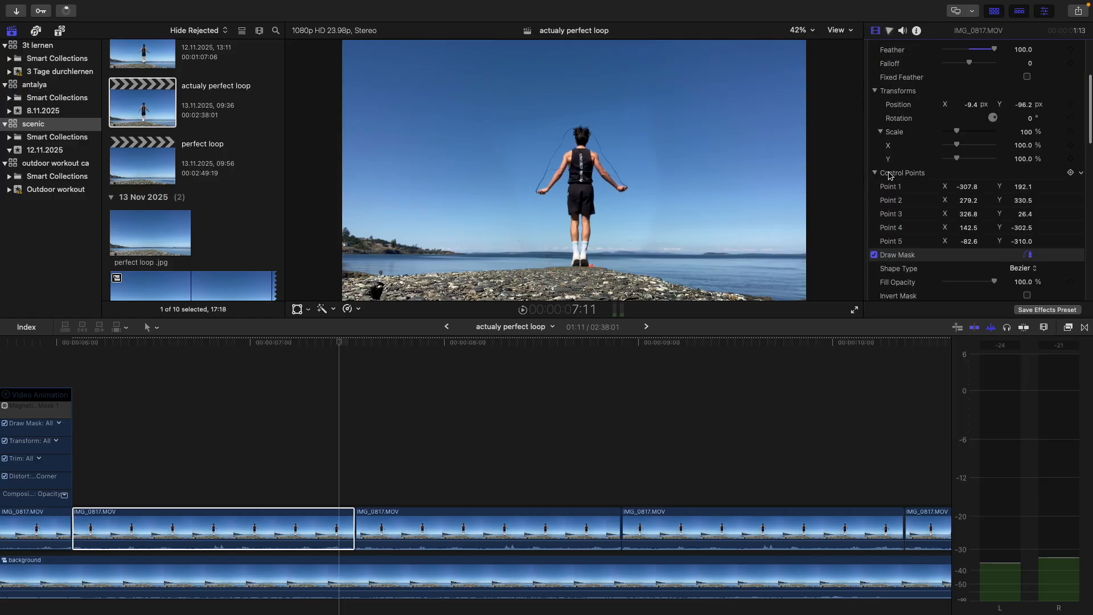
pyautogui.scroll(-2, 983, 157)
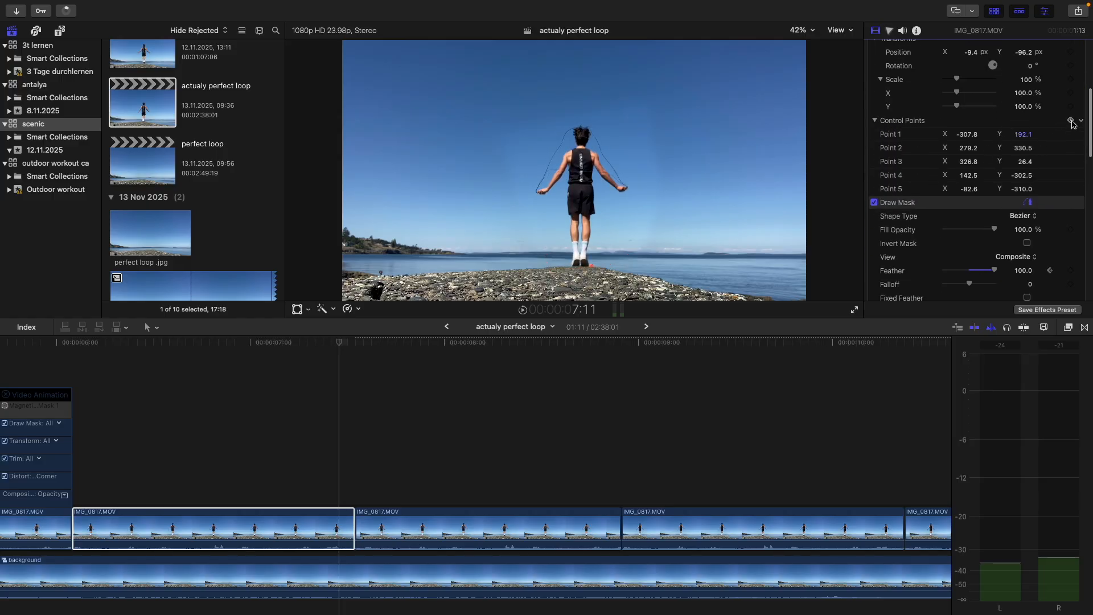
pyautogui.click(1080, 122)
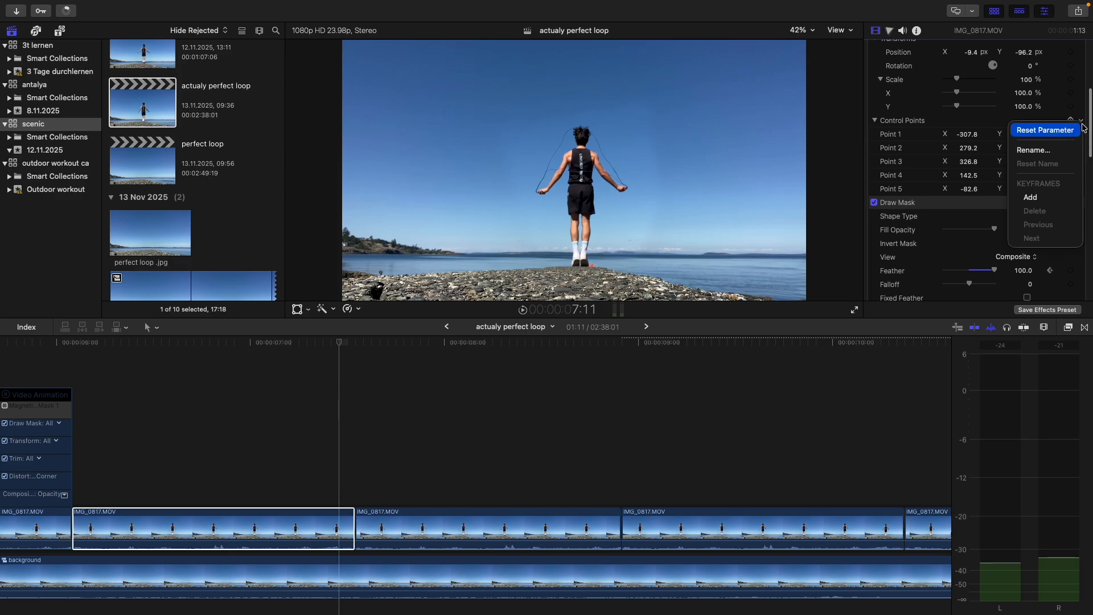
pyautogui.click(1075, 131)
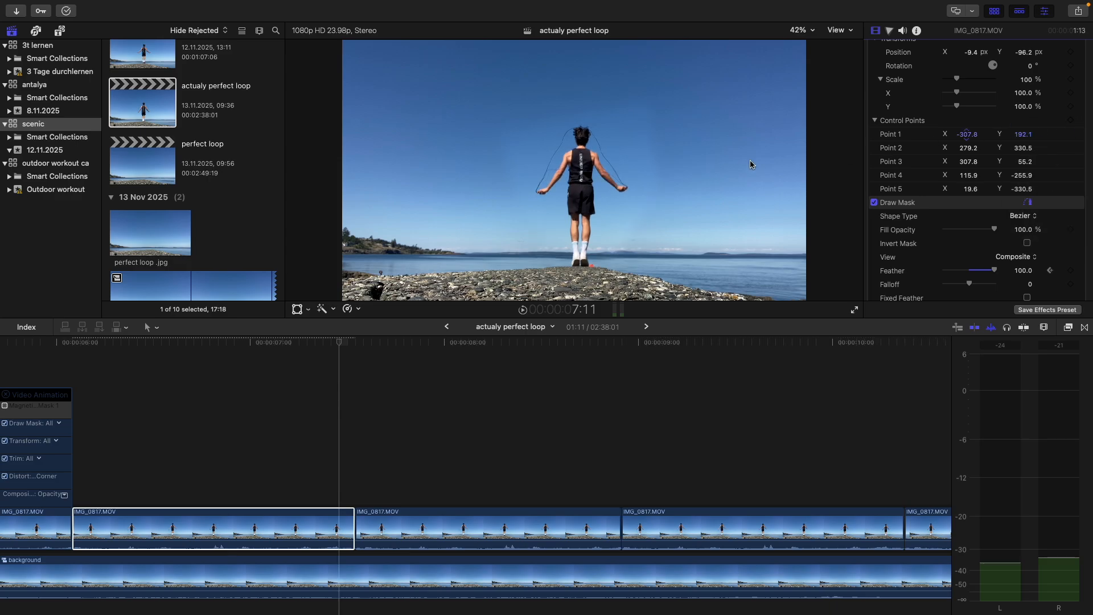
# - At 6:02, widen the first Draw Mask to the image's upper corners, fit its lower points around the feet, and play it back
pyautogui.scroll(1, 908, 128)
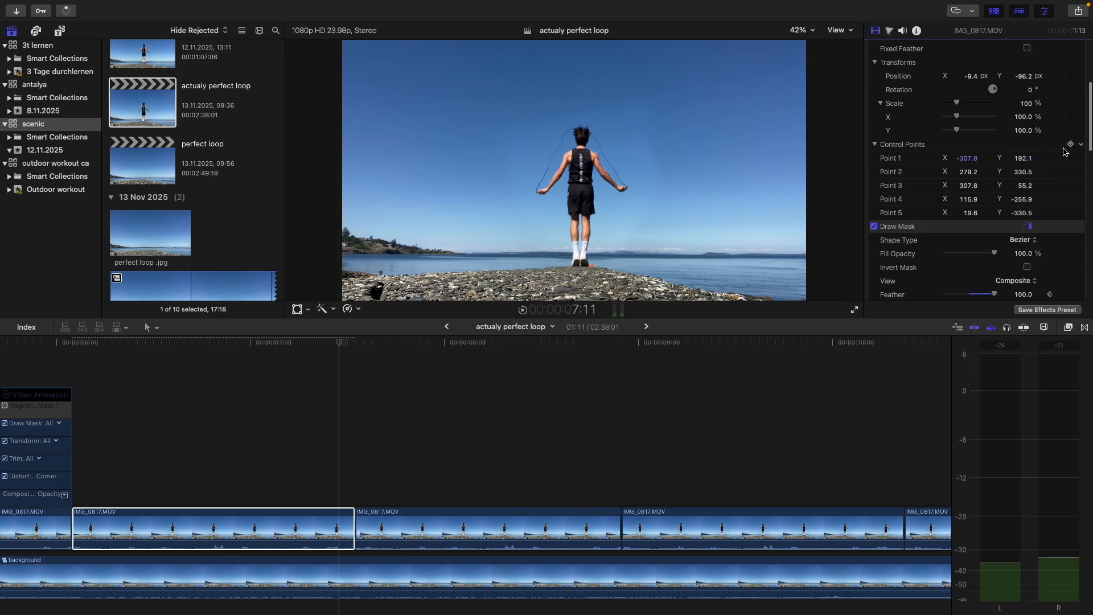
pyautogui.scroll(6, 911, 131)
pyautogui.click(972, 103)
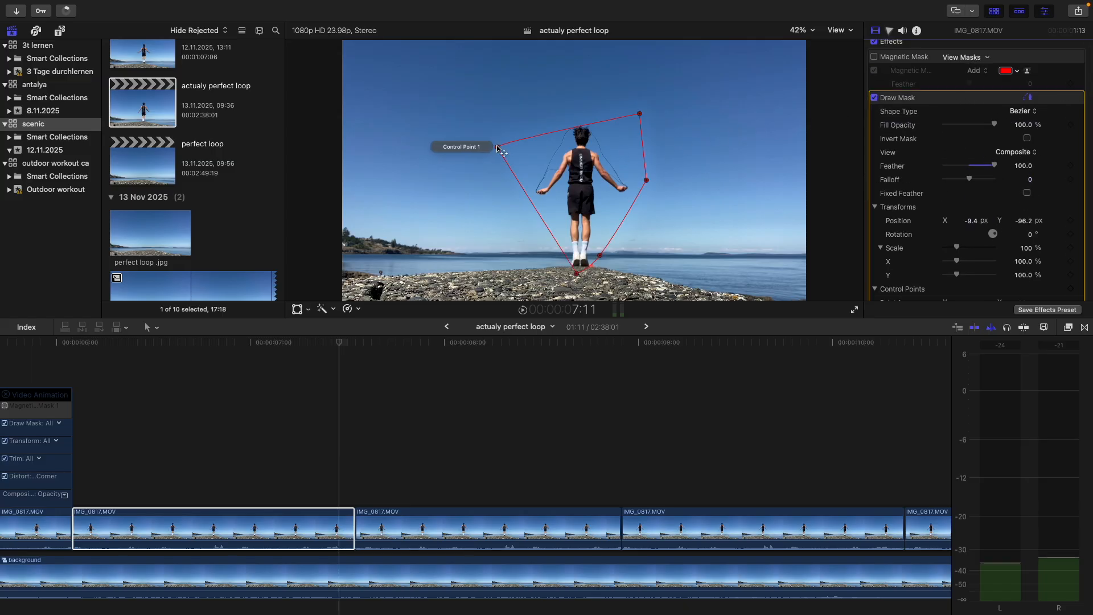
pyautogui.click(210, 410)
pyautogui.press('Up')
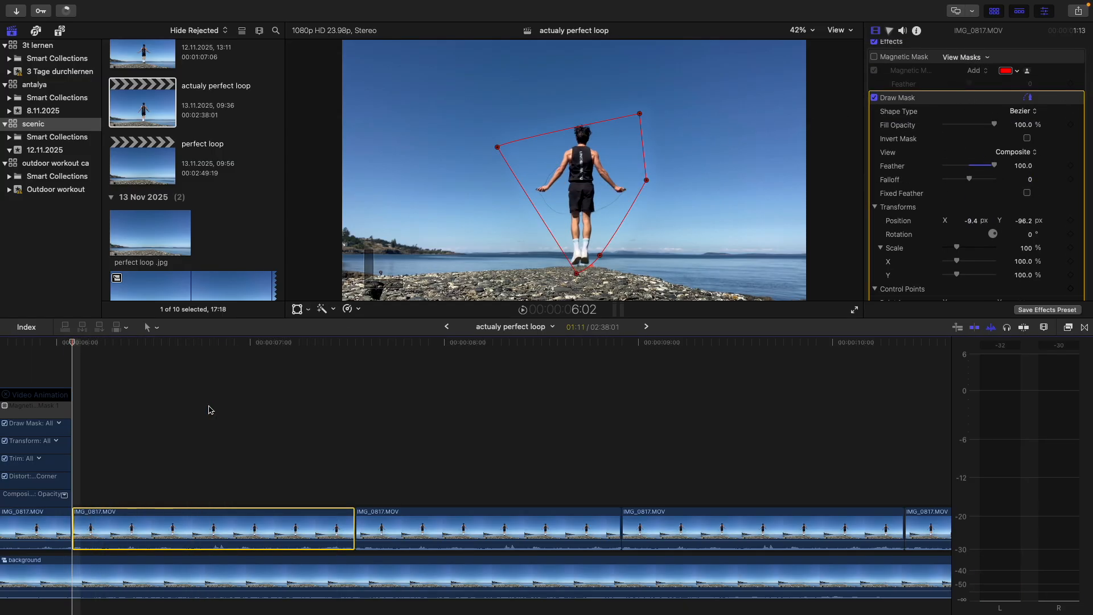
pyautogui.moveTo(497, 147); pyautogui.dragTo(341, 34)
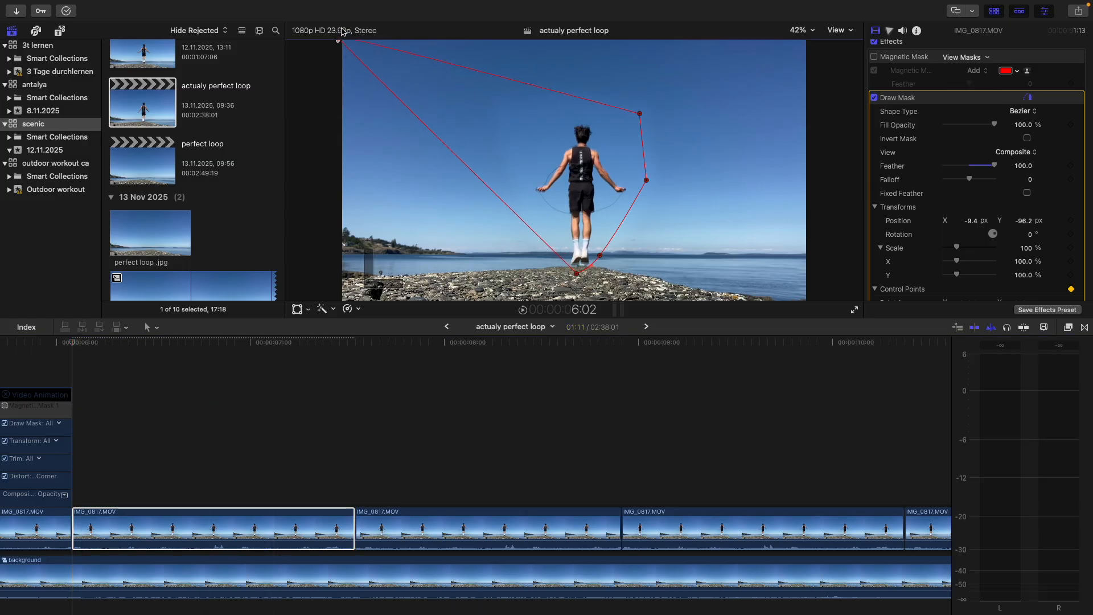
pyautogui.moveTo(639, 113); pyautogui.dragTo(645, 109)
pyautogui.moveTo(647, 181)
pyautogui.mouseDown()
pyautogui.moveTo(740, 140)
pyautogui.moveTo(772, 151)
pyautogui.moveTo(763, 176)
pyautogui.moveTo(689, 194)
pyautogui.moveTo(679, 183)
pyautogui.mouseUp()
pyautogui.moveTo(576, 274)
pyautogui.mouseDown()
pyautogui.moveTo(573, 234)
pyautogui.moveTo(562, 268)
pyautogui.moveTo(581, 263)
pyautogui.moveTo(559, 262)
pyautogui.mouseUp()
pyautogui.press('space')
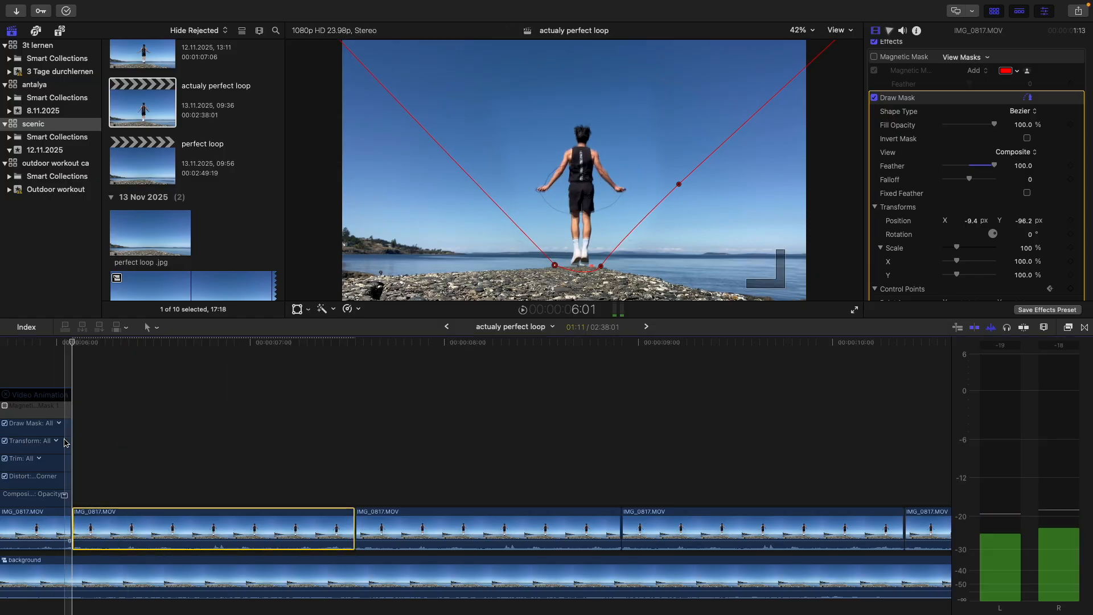
pyautogui.press('space')
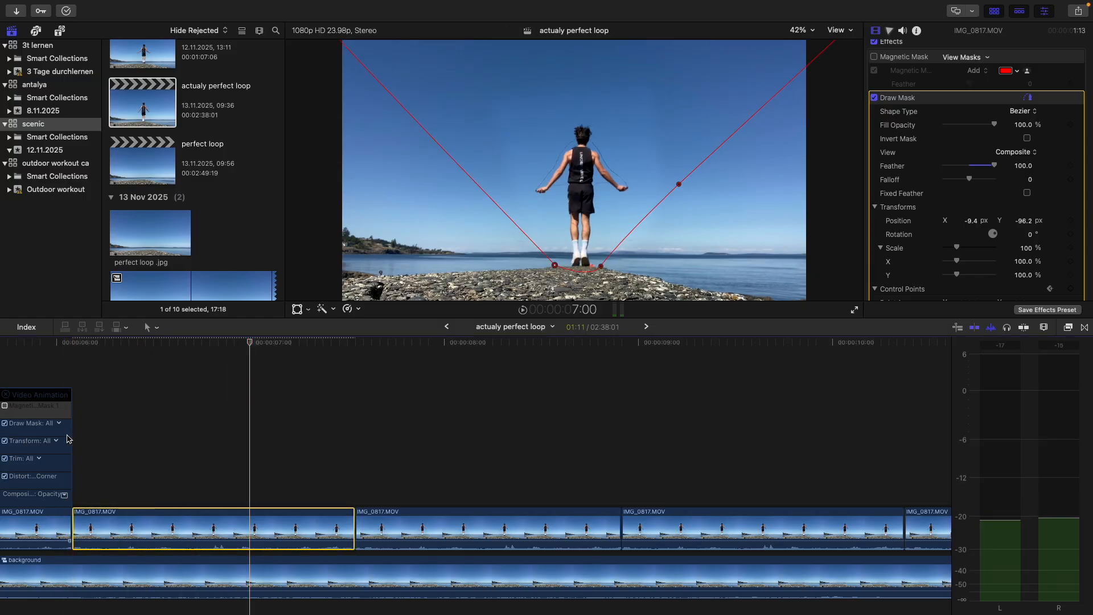
pyautogui.press('space')
pyautogui.press('space')
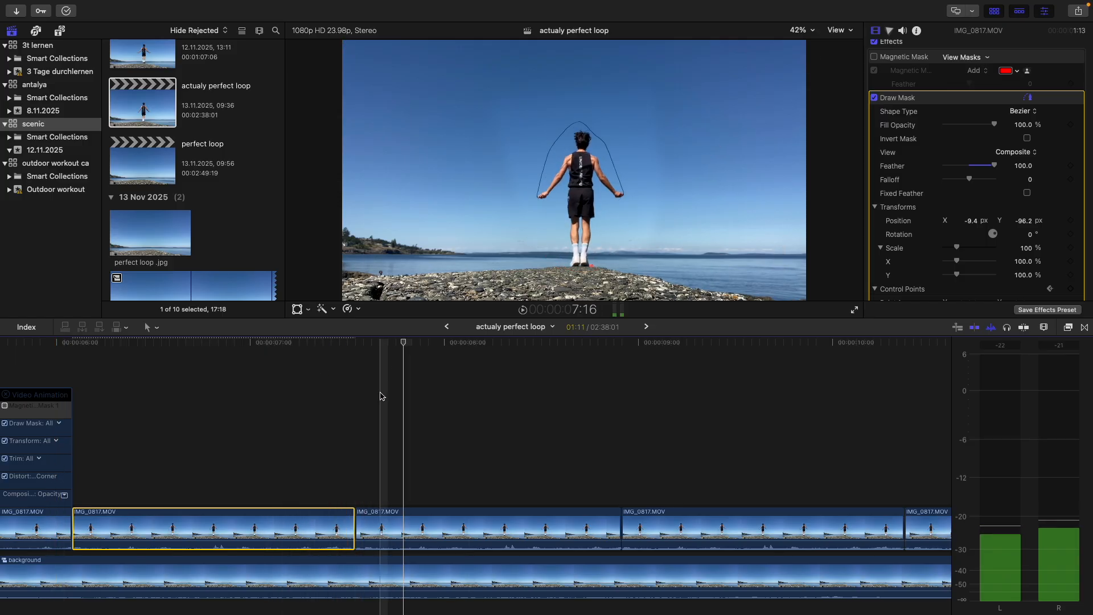
# - Reset the Draw Mask control points of the clip starting at 4:17
pyautogui.click(54, 366)
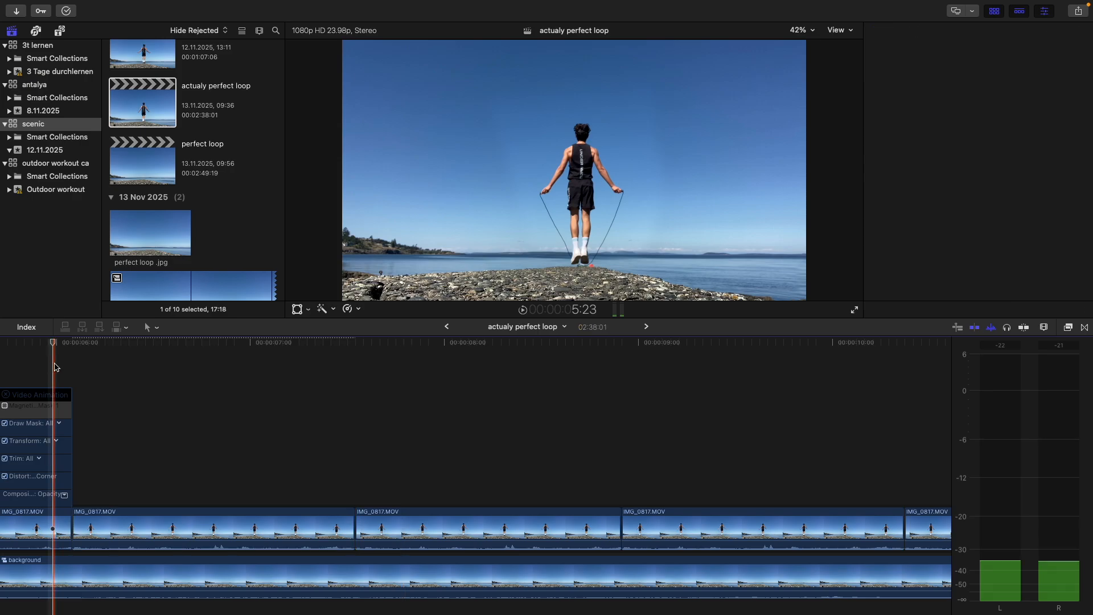
pyautogui.press('Up')
pyautogui.click(527, 513)
pyautogui.scroll(-5, 983, 165)
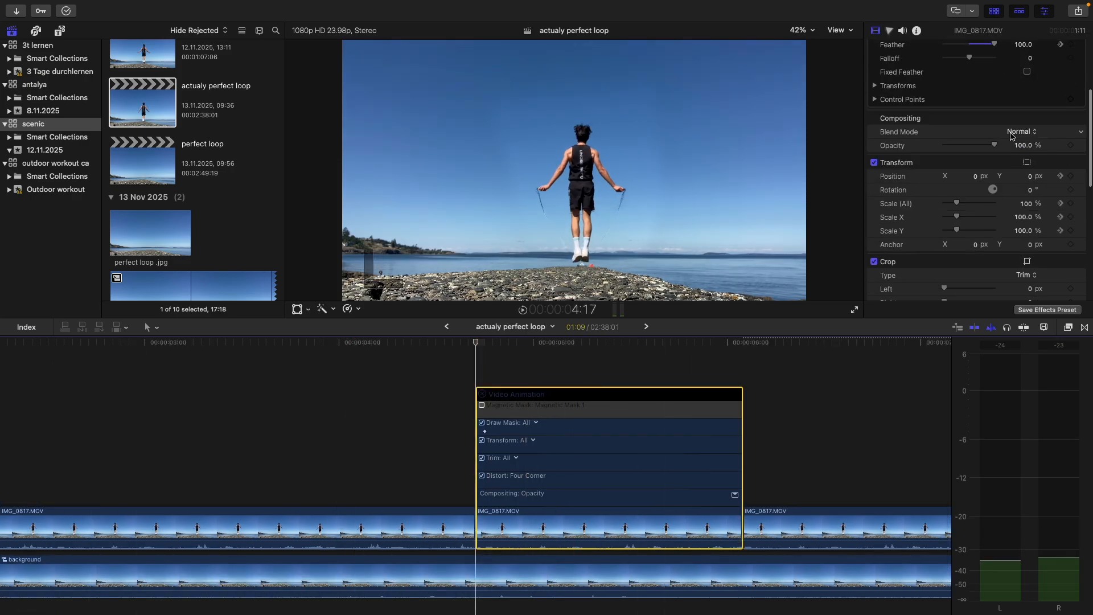
pyautogui.click(1082, 106)
pyautogui.click(1072, 113)
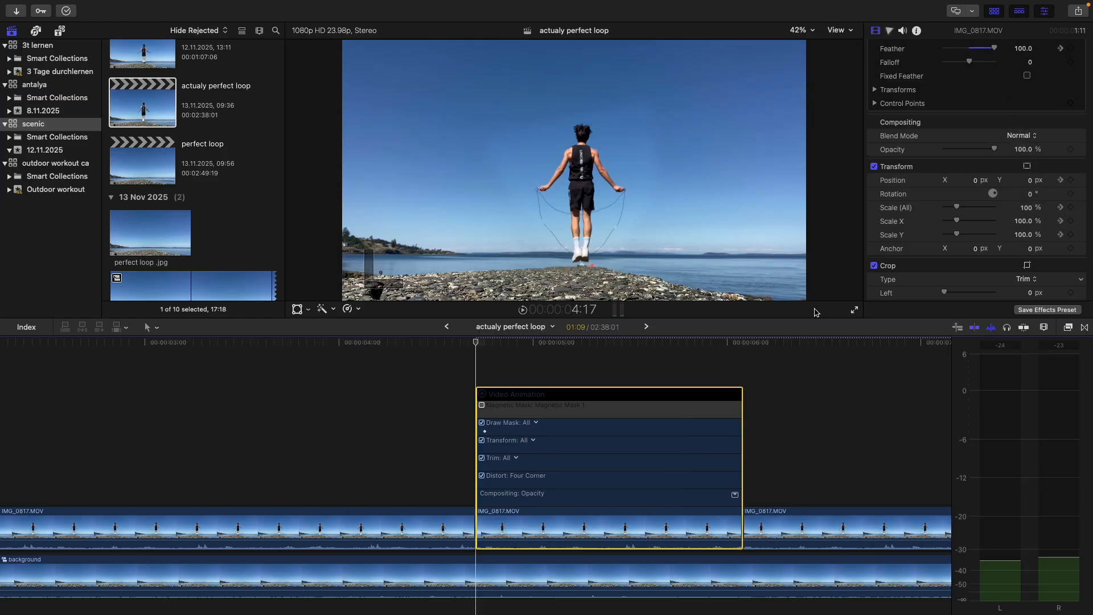
# - At 4:17, stretch the Draw Mask beyond both upper image corners, widen its right side, fit it around the feet, and play it back
pyautogui.scroll(3, 957, 75)
pyautogui.click(913, 76)
pyautogui.moveTo(497, 147); pyautogui.dragTo(342, 40)
pyautogui.moveTo(640, 113); pyautogui.dragTo(661, 109)
pyautogui.moveTo(824, 30); pyautogui.dragTo(824, 31)
pyautogui.moveTo(646, 180); pyautogui.dragTo(746, 190)
pyautogui.moveTo(600, 255)
pyautogui.mouseDown()
pyautogui.moveTo(605, 265)
pyautogui.moveTo(563, 266)
pyautogui.moveTo(608, 267)
pyautogui.mouseUp()
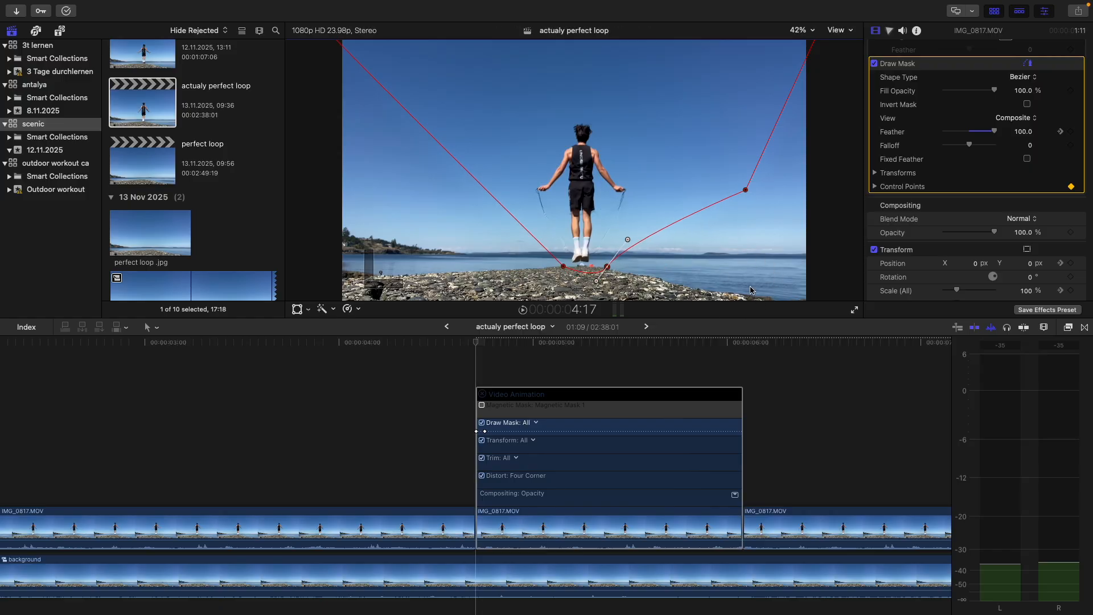
pyautogui.press('space')
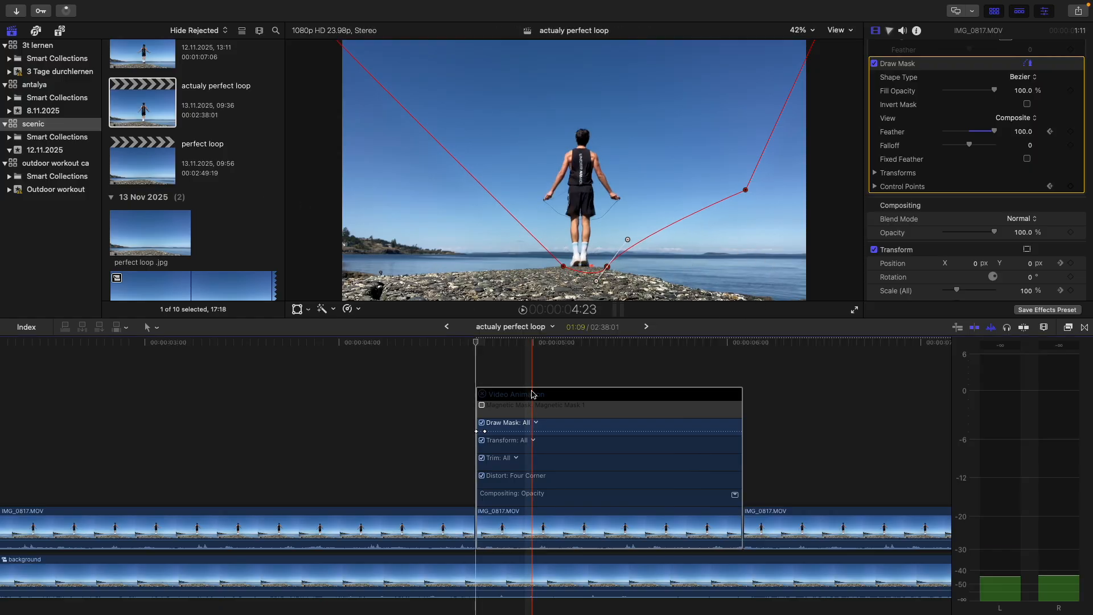
pyautogui.click(462, 351)
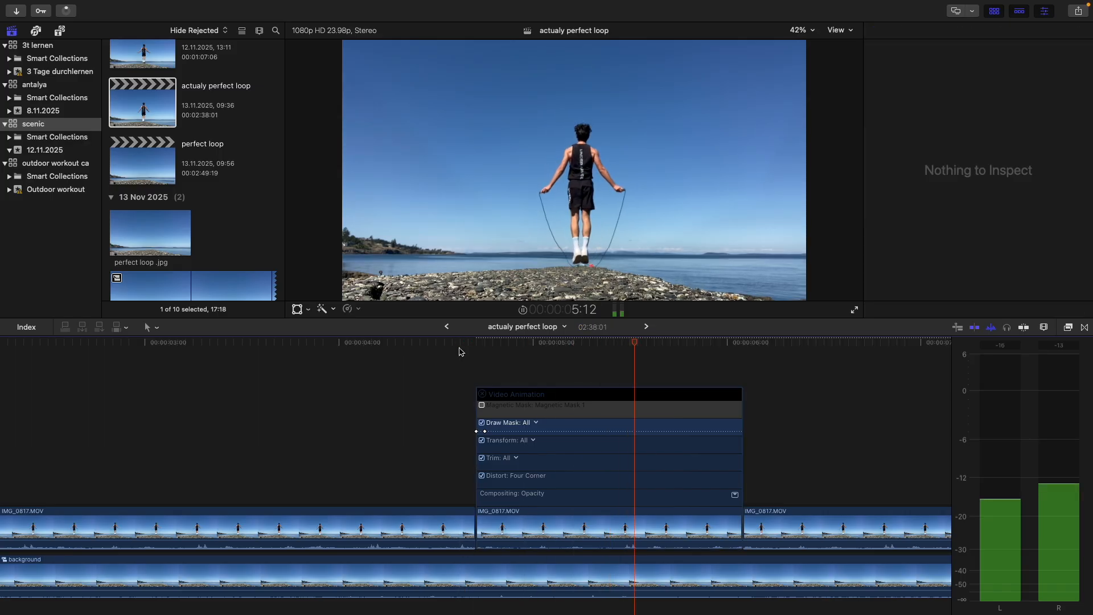
pyautogui.click(461, 351)
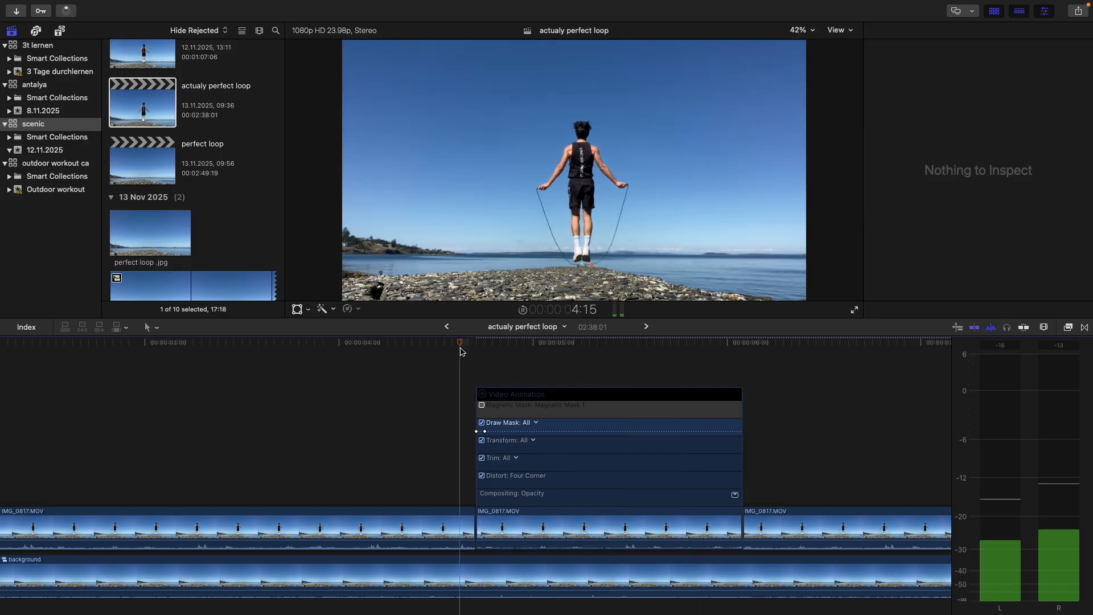
# - At 5:14 in the second clip, fit the Draw Mask's lower left point, set the viewer to 25%, and pull a new left-side point beyond the image edge
pyautogui.click(397, 95)
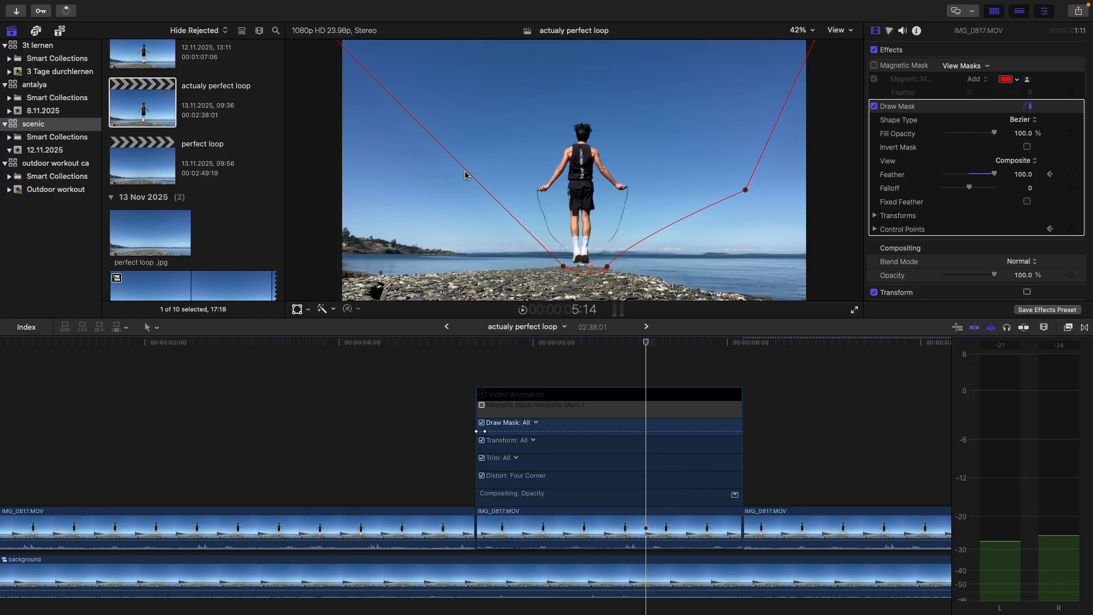
pyautogui.moveTo(467, 175); pyautogui.dragTo(471, 180)
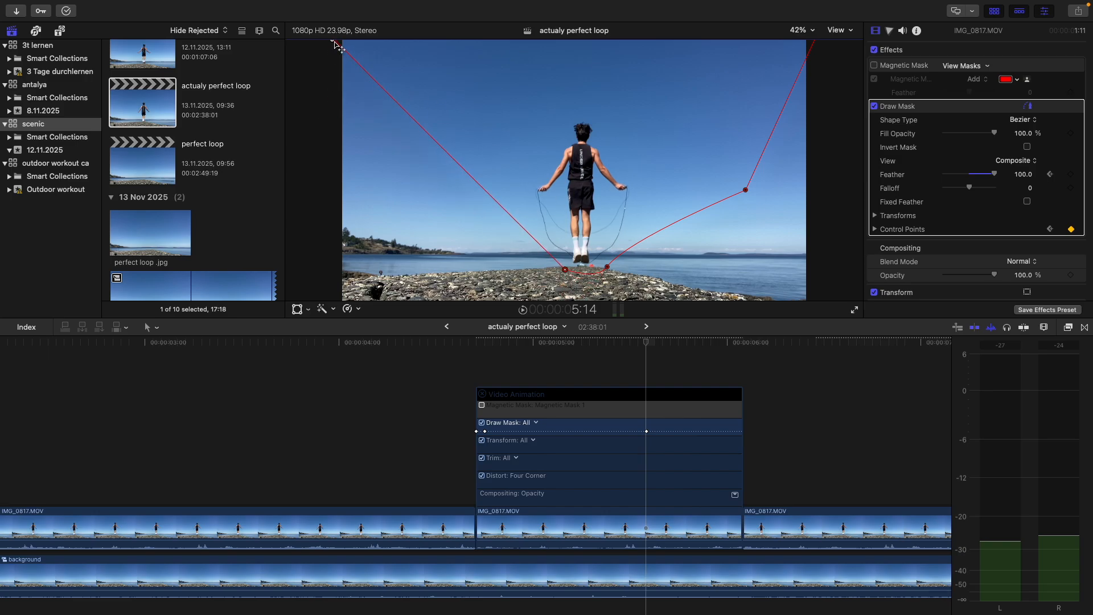
pyautogui.moveTo(348, 85); pyautogui.dragTo(561, 153)
pyautogui.click(798, 30)
pyautogui.click(818, 95)
pyautogui.moveTo(429, 93); pyautogui.dragTo(425, 124)
pyautogui.moveTo(397, 178); pyautogui.dragTo(403, 177)
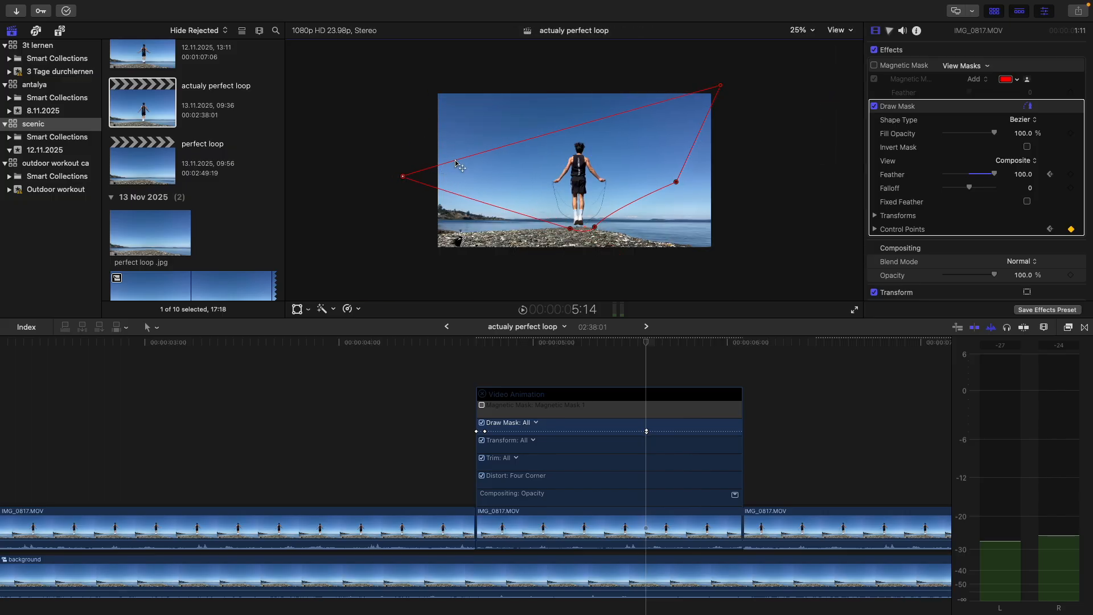
# - Add a curved mask point beyond the image's upper-left corner, lower the outer left point, and play back the cut into the second clip
pyautogui.moveTo(456, 161)
pyautogui.mouseDown()
pyautogui.moveTo(438, 137)
pyautogui.moveTo(434, 94)
pyautogui.mouseUp()
pyautogui.moveTo(455, 156); pyautogui.dragTo(433, 87)
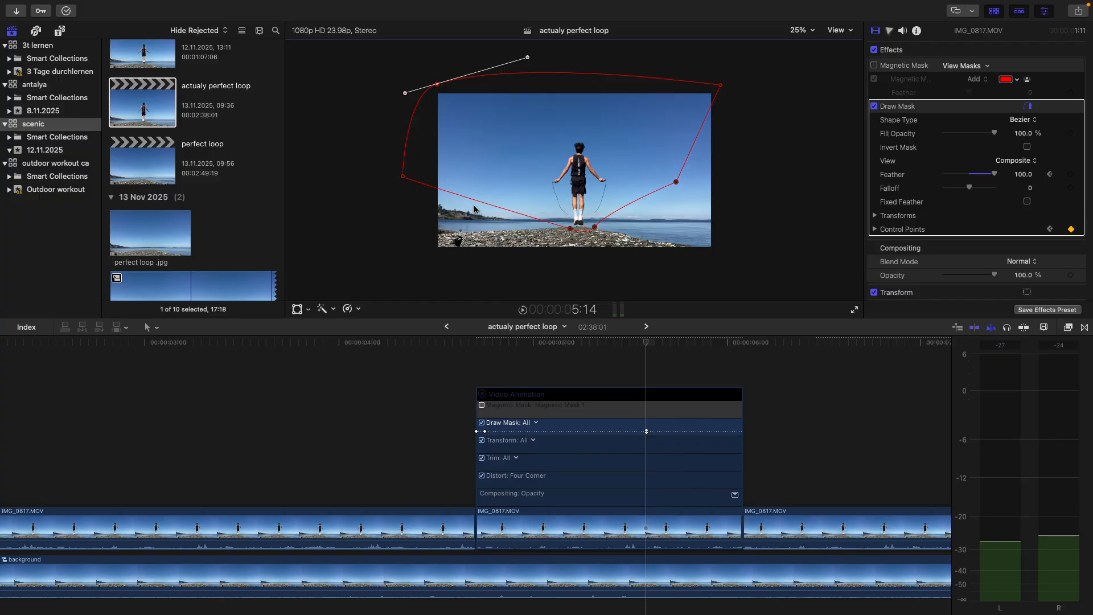
pyautogui.moveTo(415, 181); pyautogui.dragTo(410, 188)
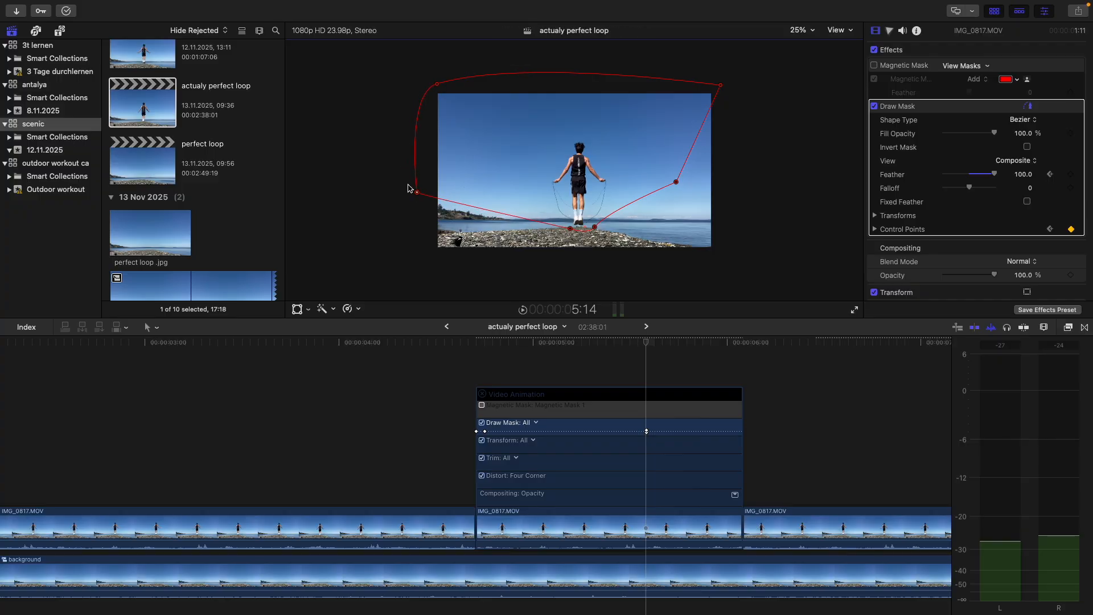
pyautogui.click(801, 30)
pyautogui.click(812, 44)
pyautogui.press('space')
pyautogui.click(447, 349)
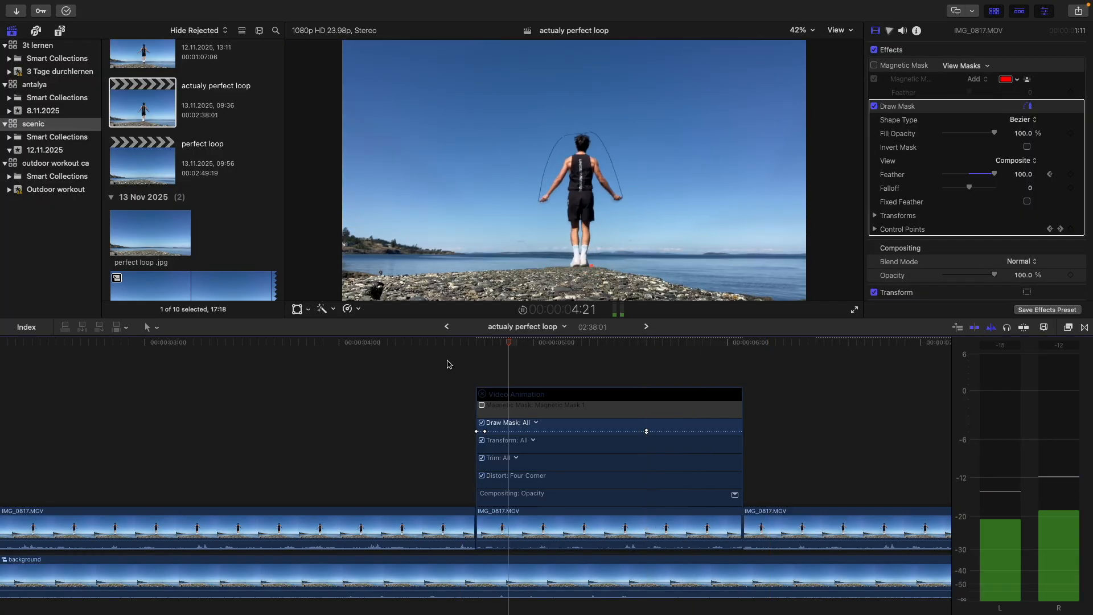
pyautogui.press('space')
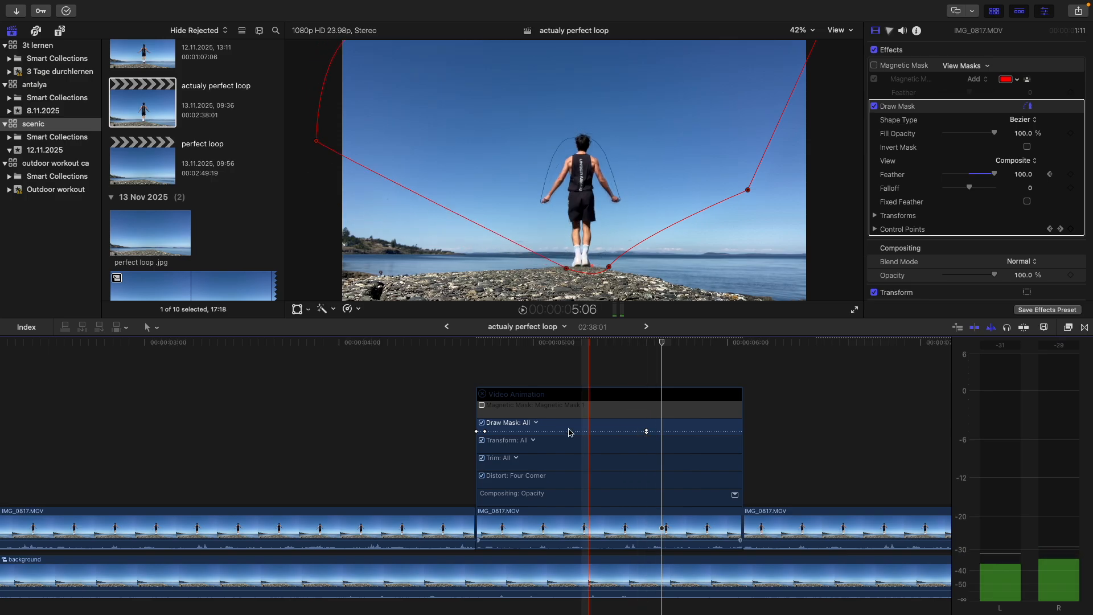
# - Delete the Draw Mask keyframes at the start of the second clip
pyautogui.click(647, 432)
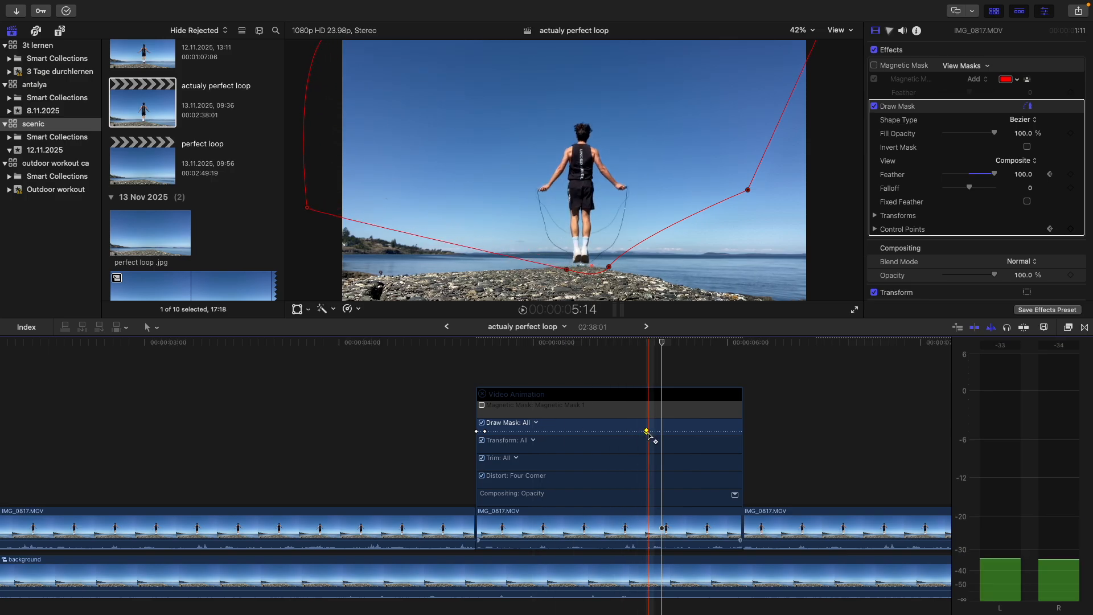
pyautogui.rightClick(485, 432)
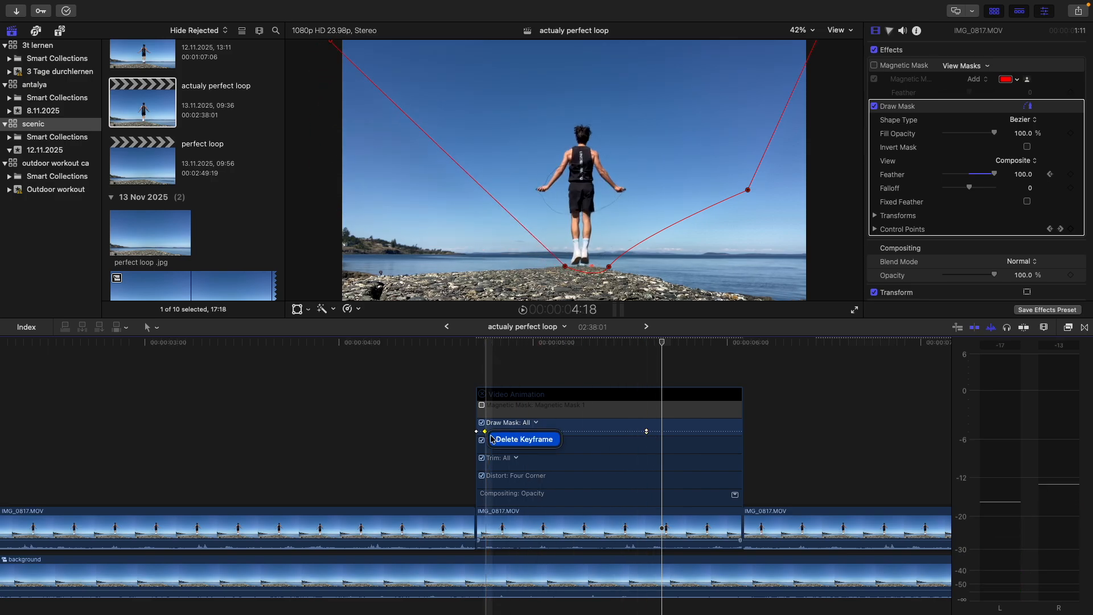
pyautogui.click(493, 439)
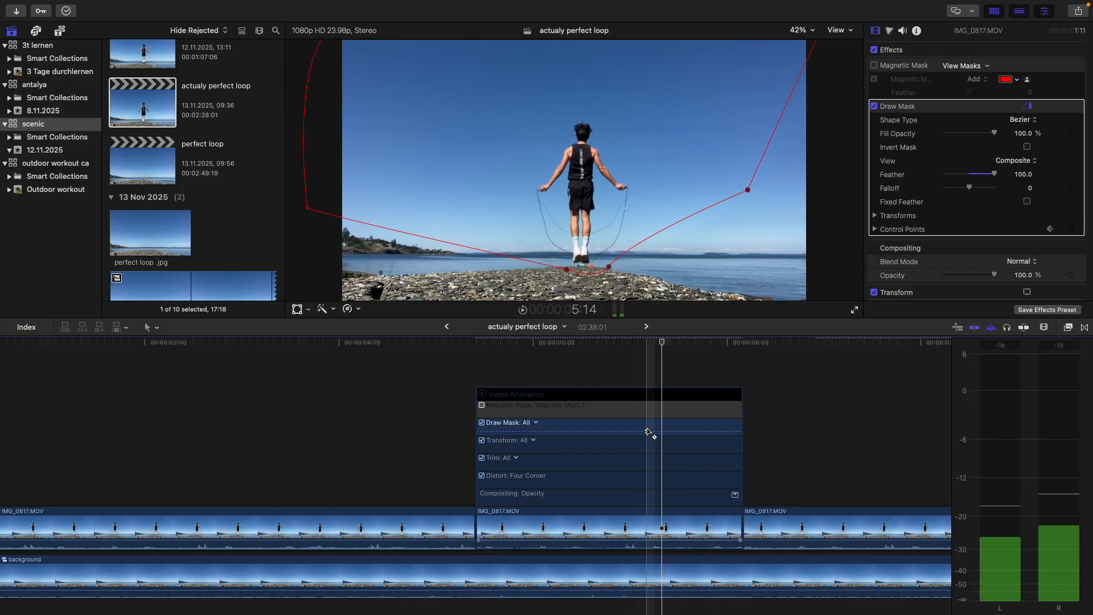
# - Show the third clip's video animation and delete its second Draw Mask
pyautogui.click(786, 521)
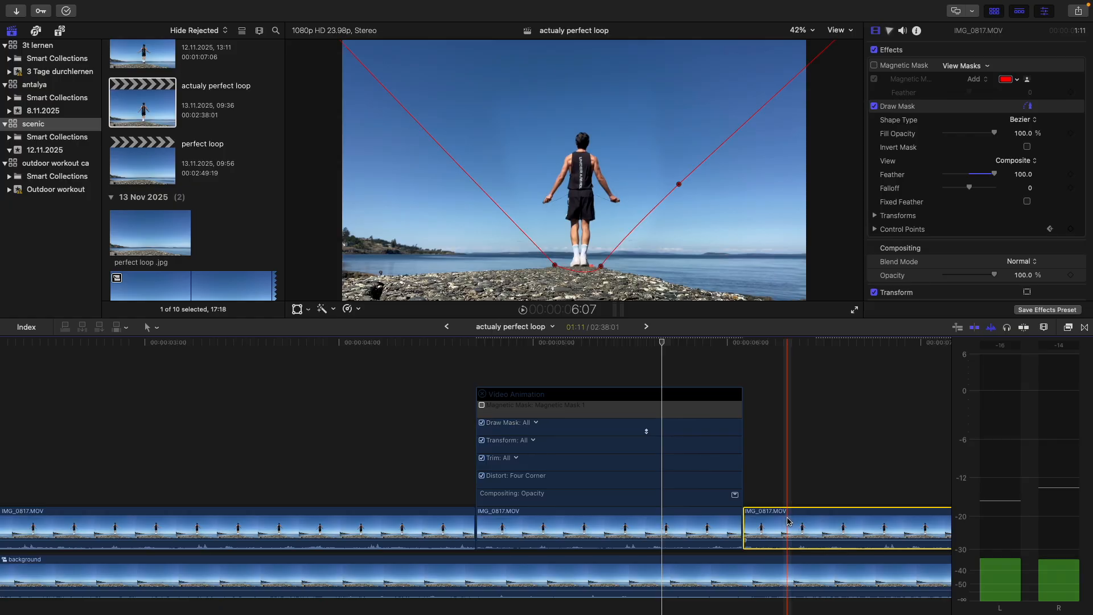
pyautogui.rightClick(785, 521)
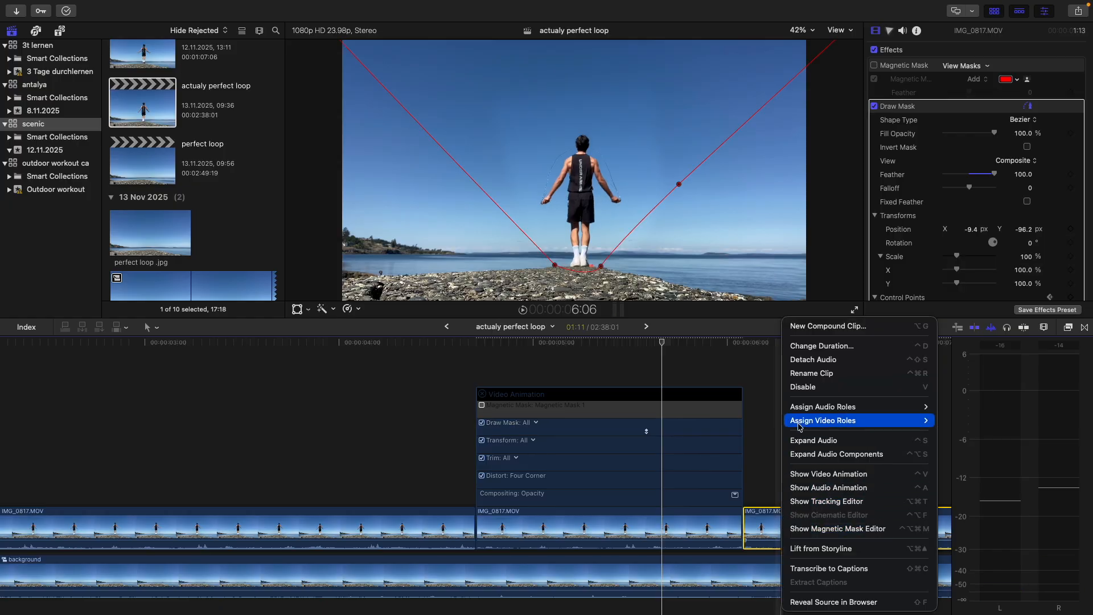
pyautogui.click(823, 474)
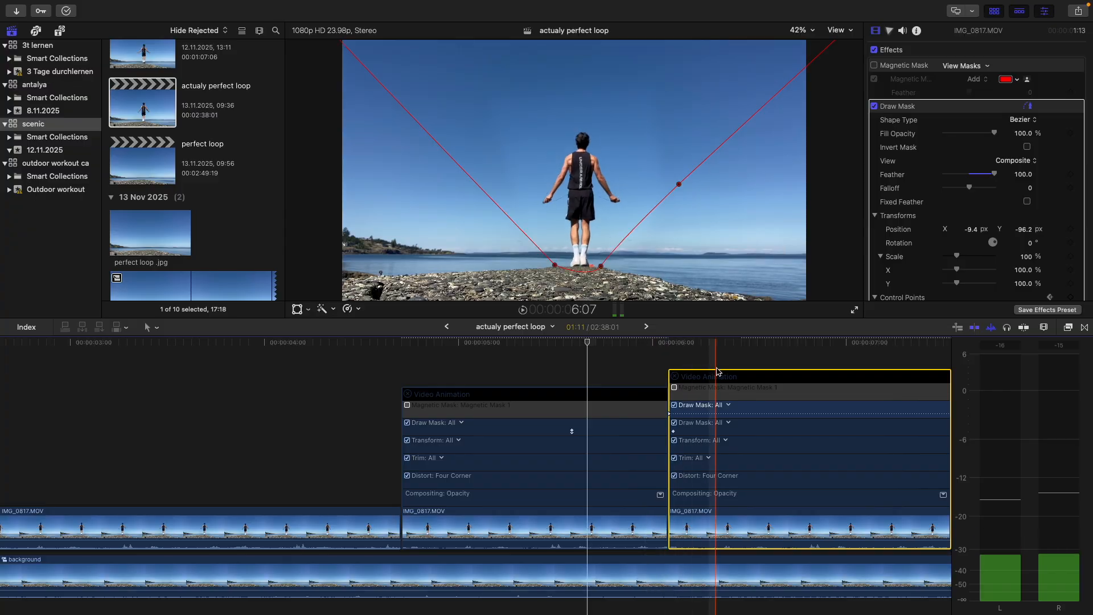
pyautogui.click(675, 501)
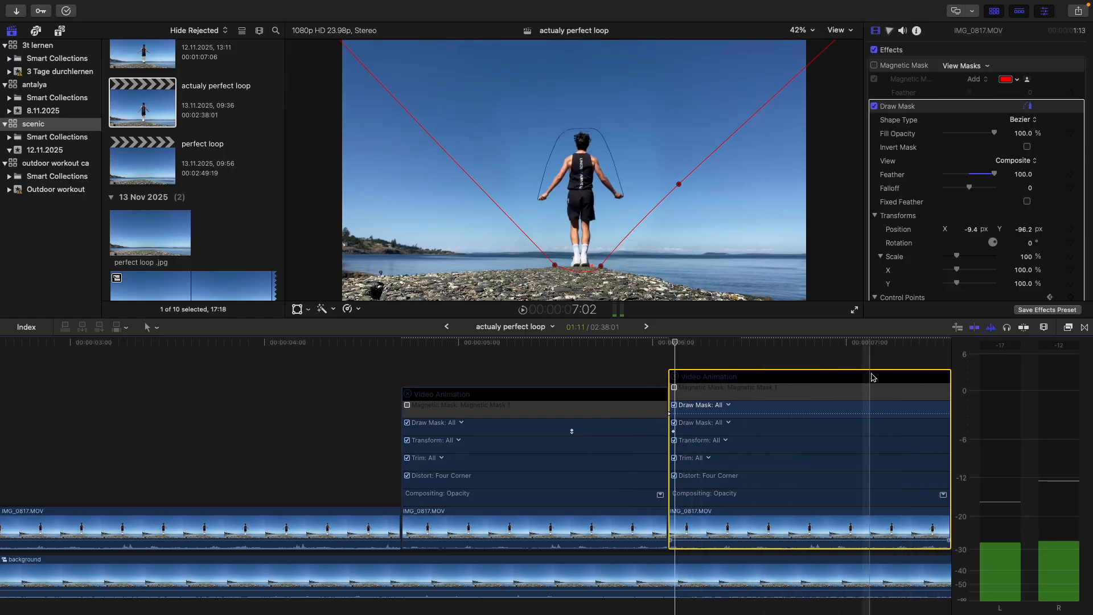
pyautogui.scroll(-5, 908, 251)
pyautogui.click(907, 249)
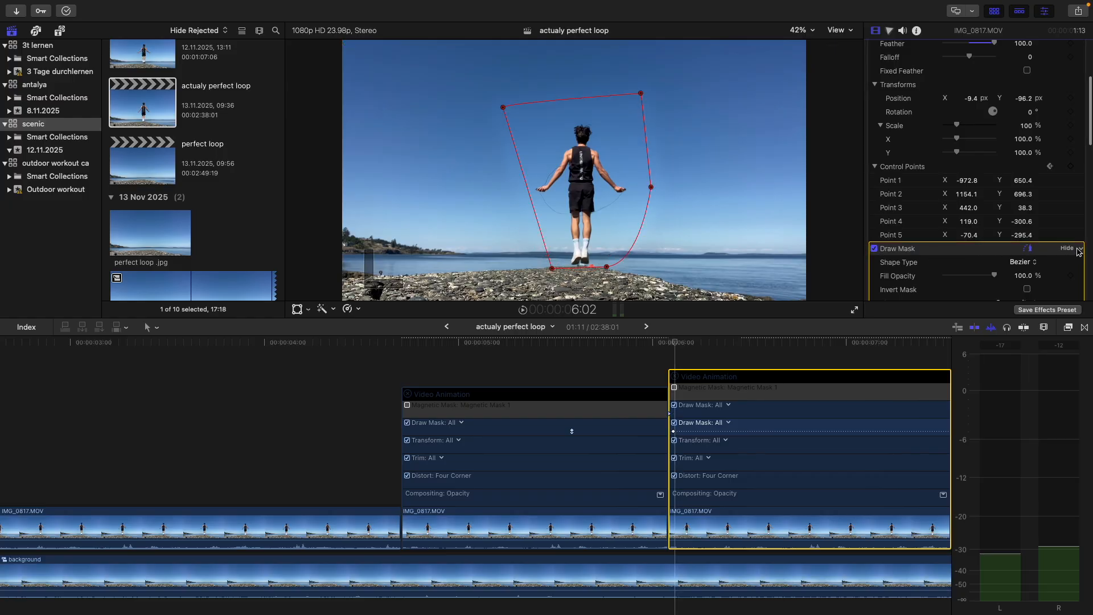
pyautogui.press('Delete')
pyautogui.scroll(5, 899, 120)
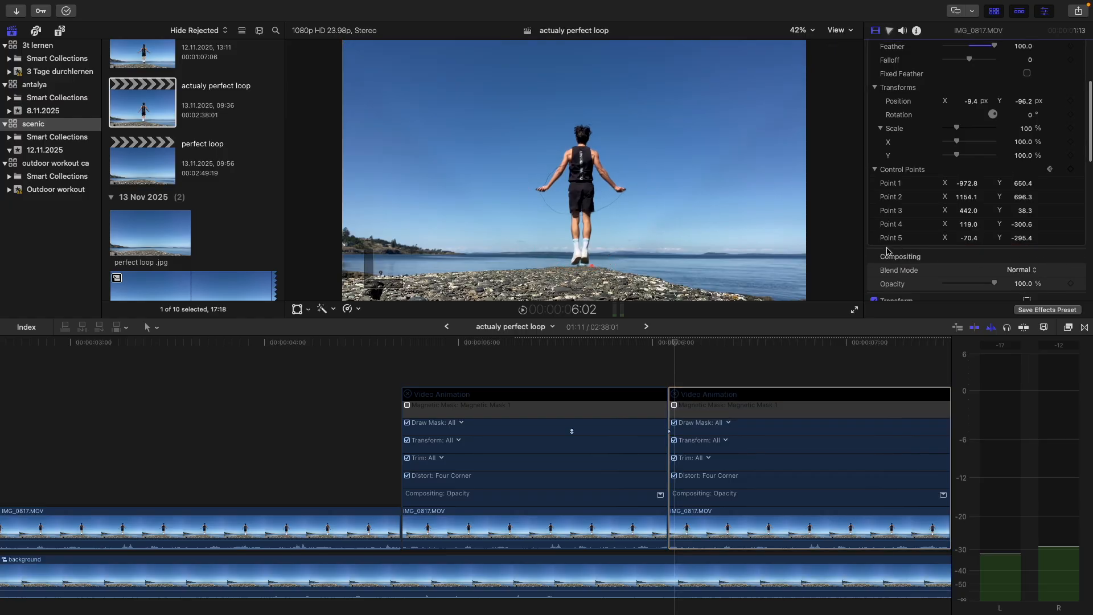
# - At 6:02, widen the left side of the third clip's remaining Draw Mask with a curved point near the image edge, and play it back
pyautogui.click(900, 121)
pyautogui.scroll(-5, 899, 121)
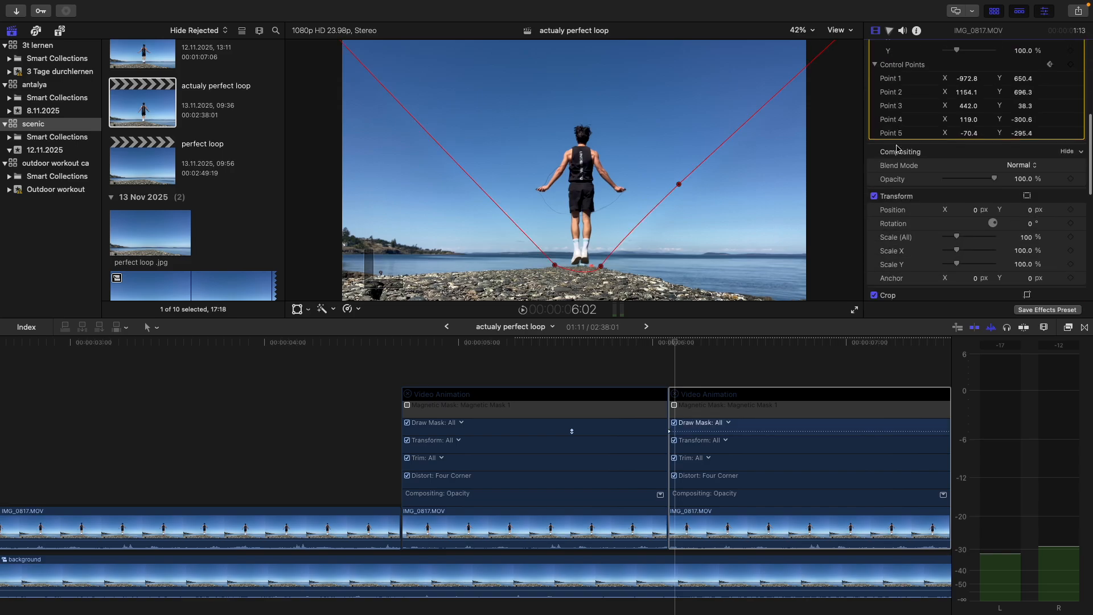
pyautogui.scroll(5, 899, 121)
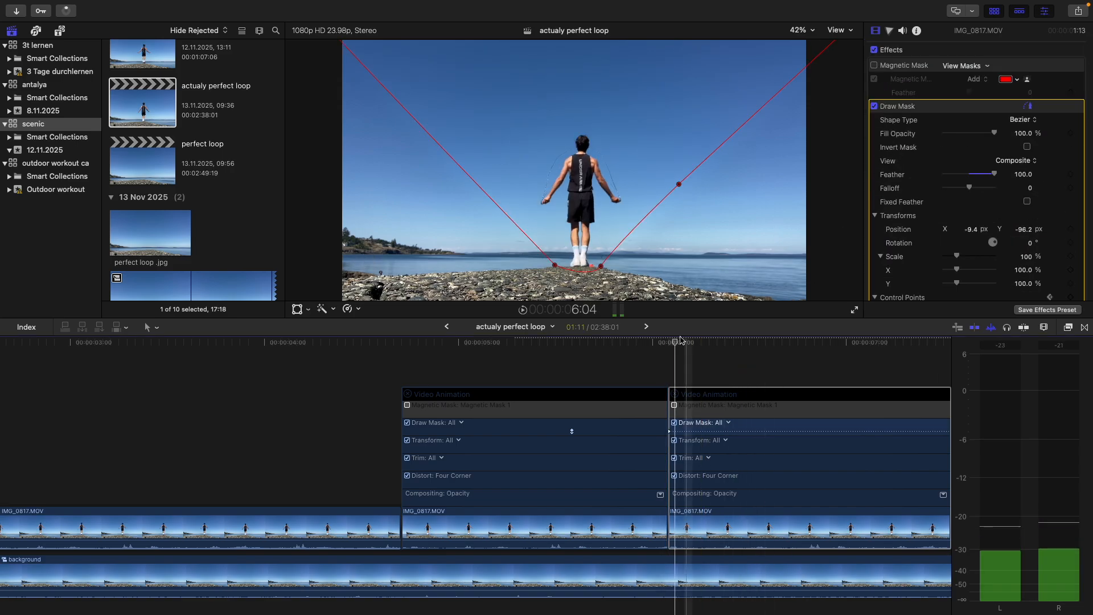
pyautogui.moveTo(458, 165); pyautogui.dragTo(431, 180)
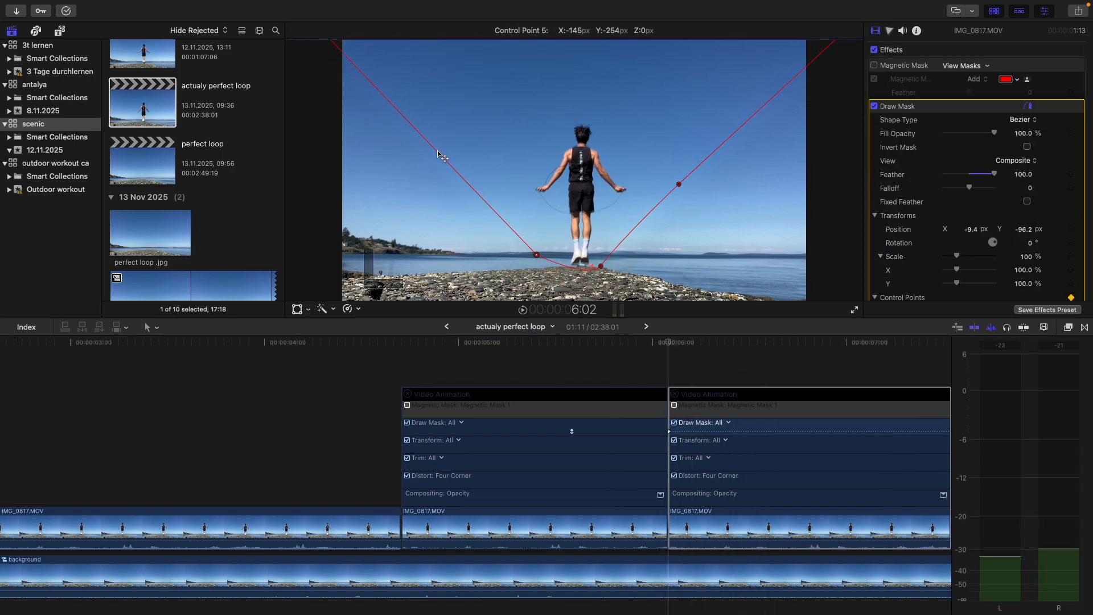
pyautogui.moveTo(466, 185); pyautogui.dragTo(373, 215)
pyautogui.moveTo(392, 264); pyautogui.dragTo(426, 243)
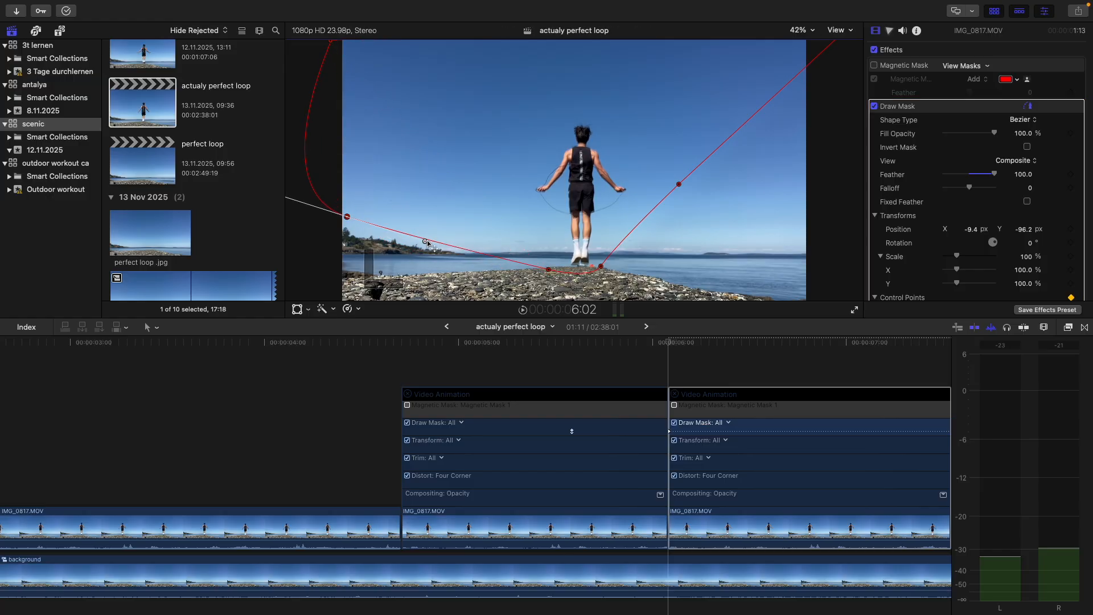
pyautogui.click(402, 373)
pyautogui.press('space')
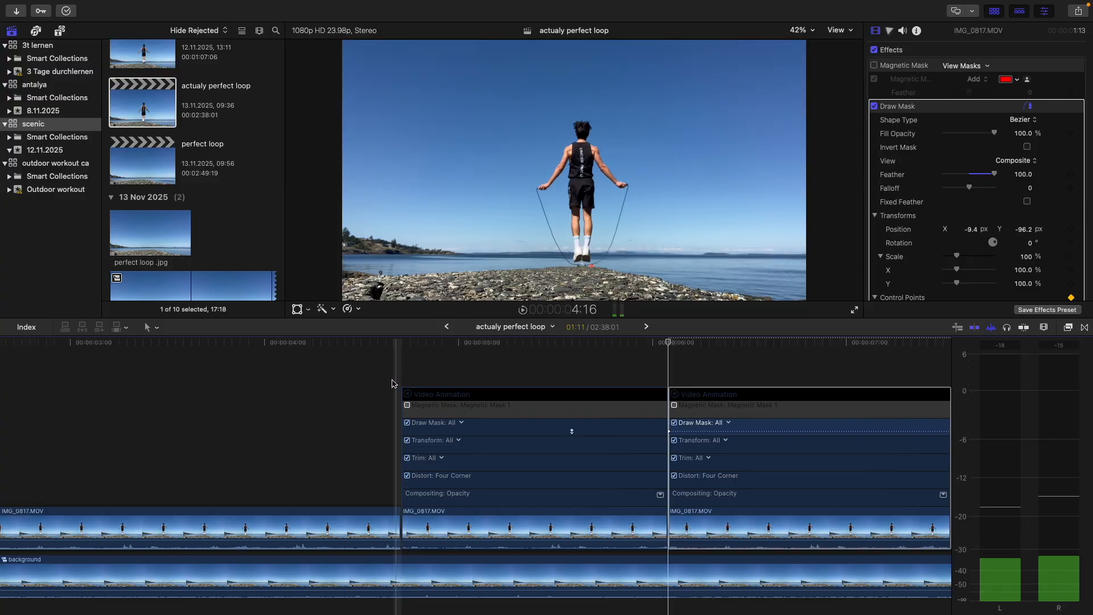
pyautogui.press('space')
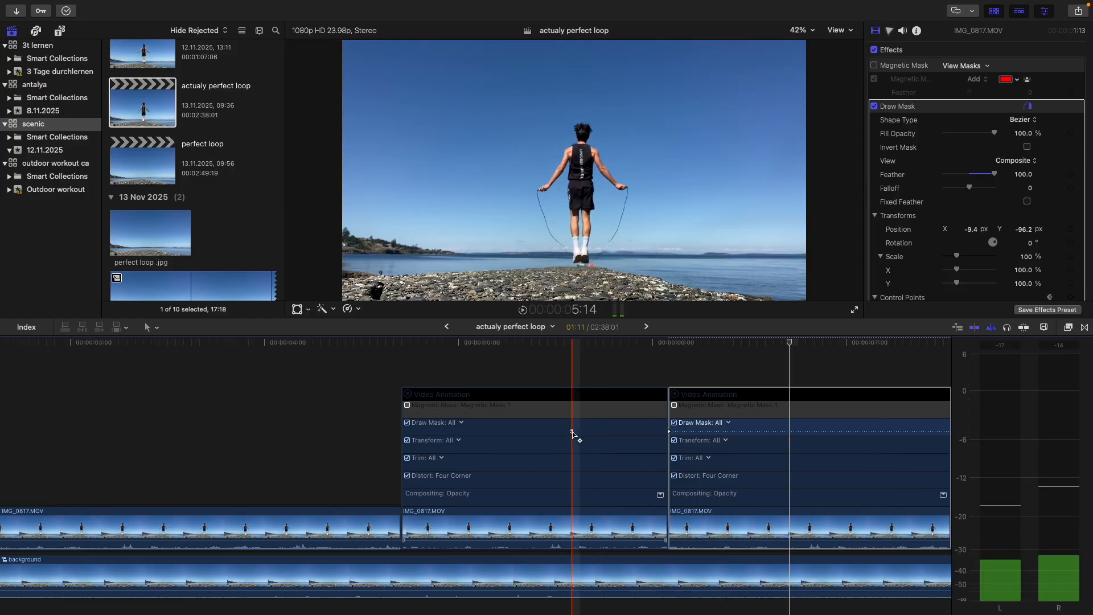
# - At the 5:14 keyframe, move the second clip's right-side Draw Mask point beyond the right image edge, just above the rocks
pyautogui.click(572, 431)
pyautogui.click(573, 433)
pyautogui.click(572, 433)
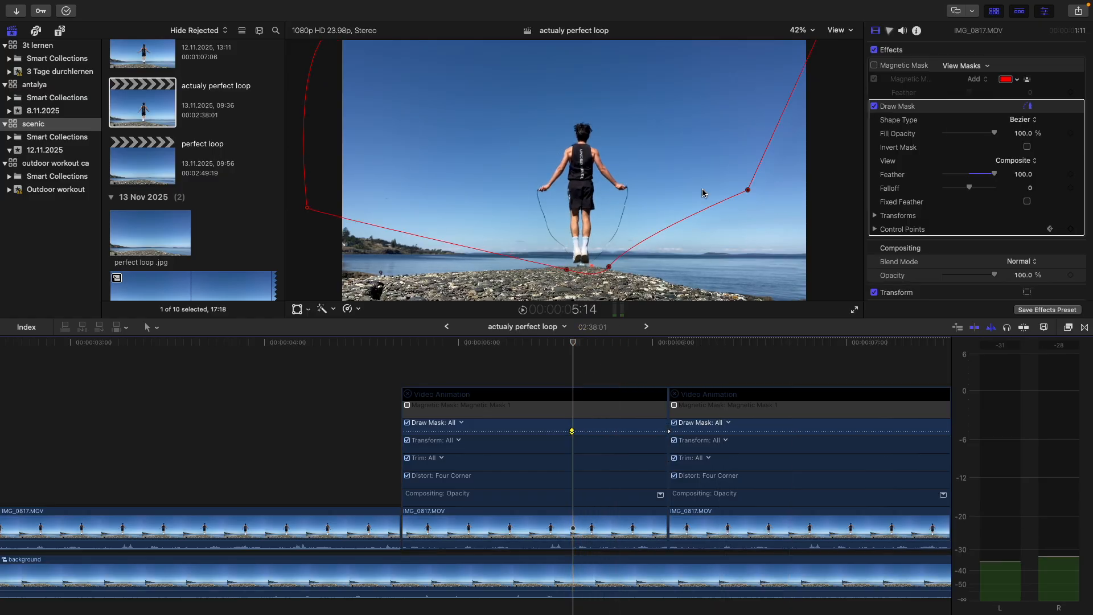
pyautogui.moveTo(748, 191); pyautogui.dragTo(809, 230)
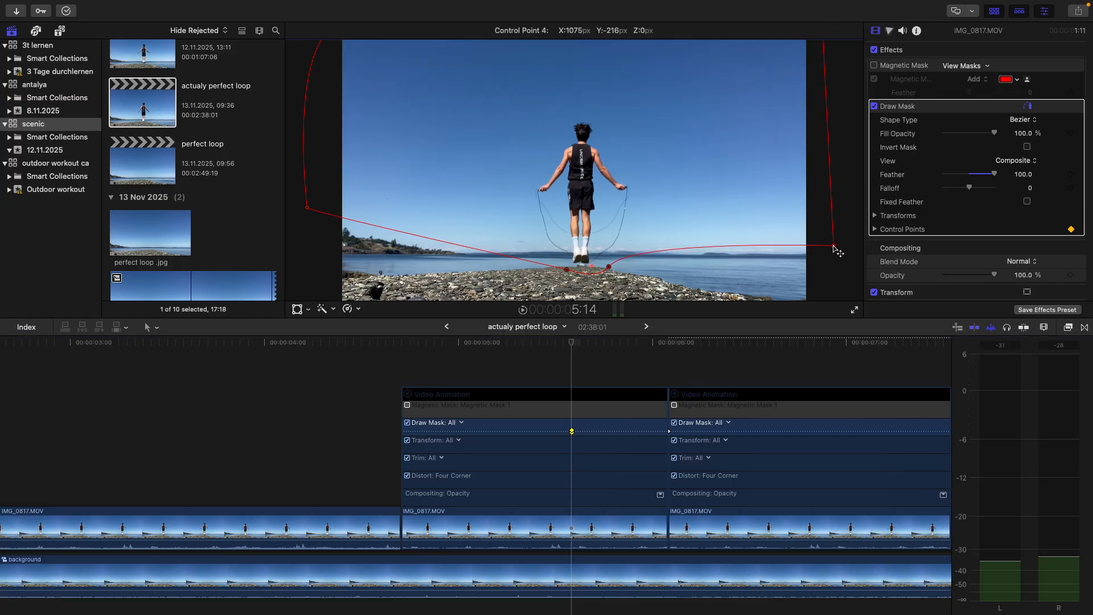
# - Reset the parameters of the third clip's Draw Mask
pyautogui.moveTo(990, 113)
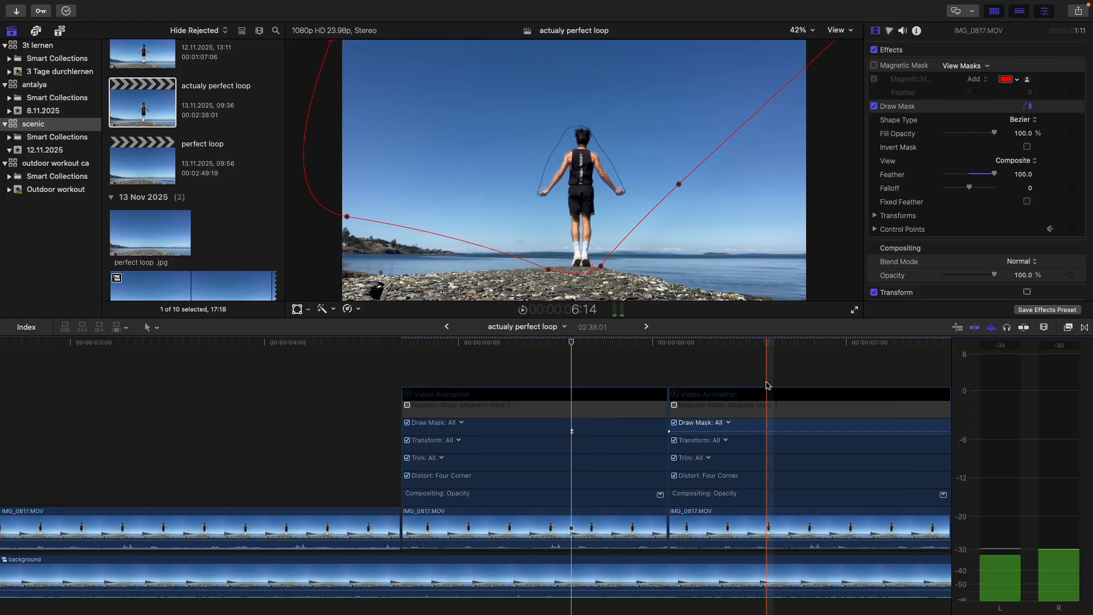
pyautogui.click(767, 521)
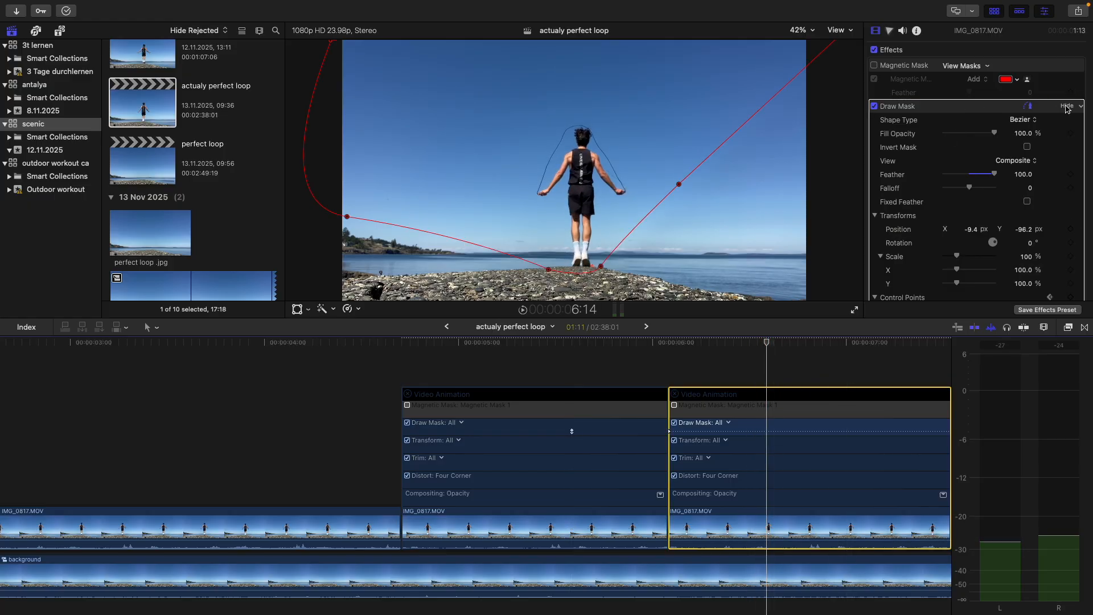
pyautogui.click(1086, 111)
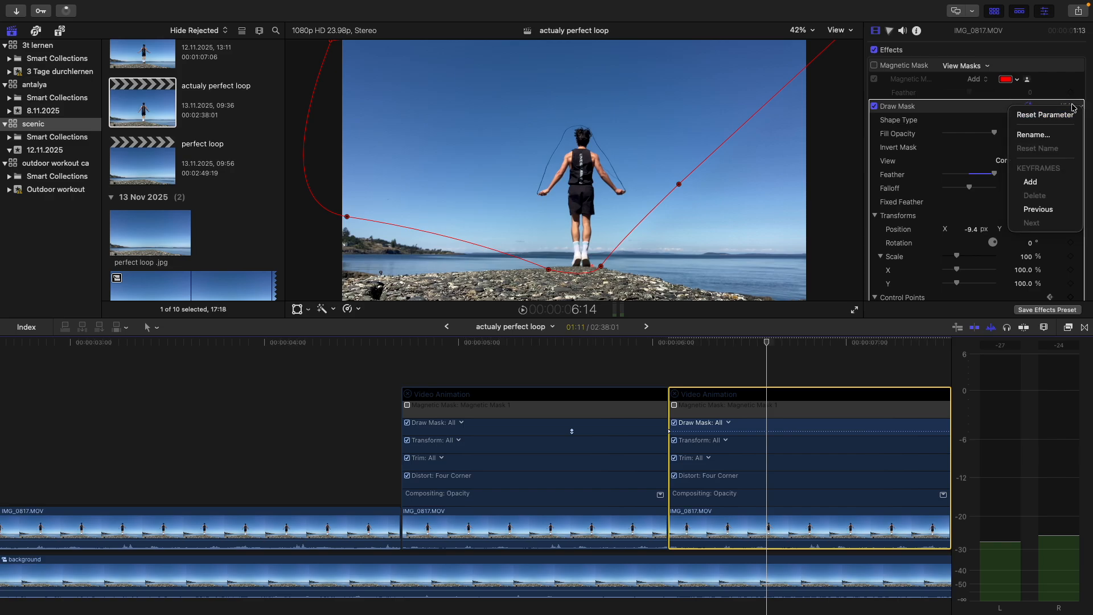
pyautogui.scroll(-3, 962, 107)
pyautogui.scroll(3, 962, 107)
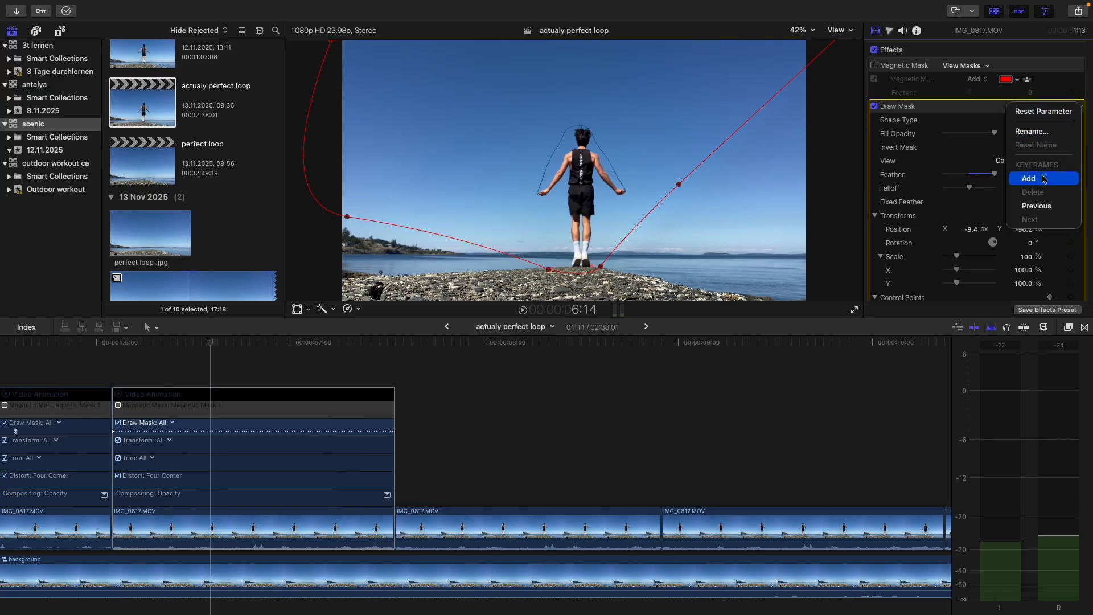
pyautogui.click(1045, 112)
pyautogui.rightClick(1086, 110)
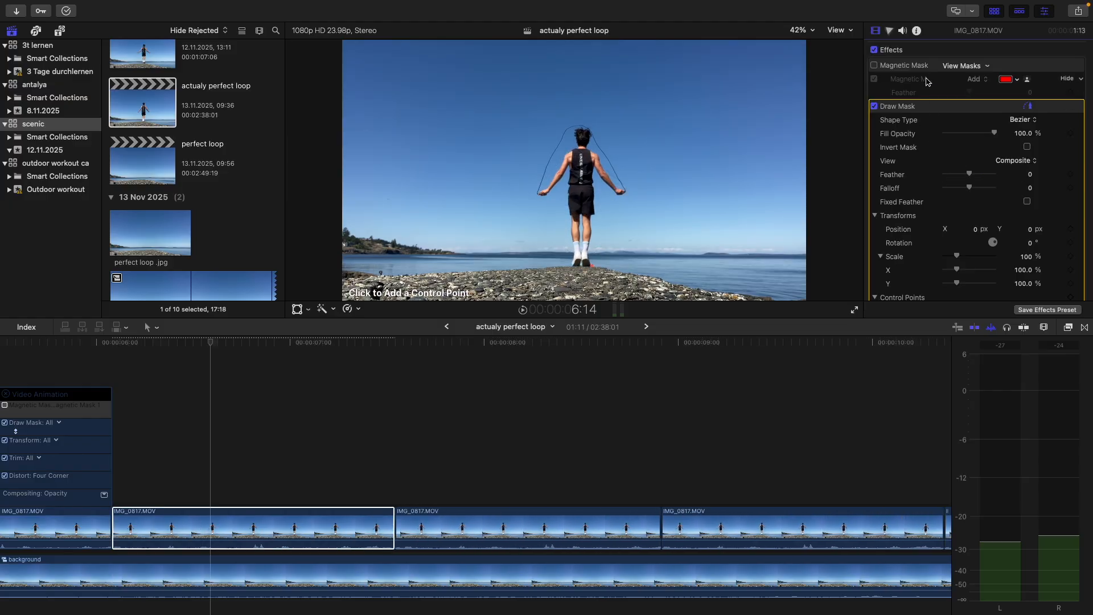
# - Delete the third clip's Draw Mask and paste the copied Draw Mask, Transform and Volume attributes with Stretch to Fit keyframe timing
pyautogui.press('Delete')
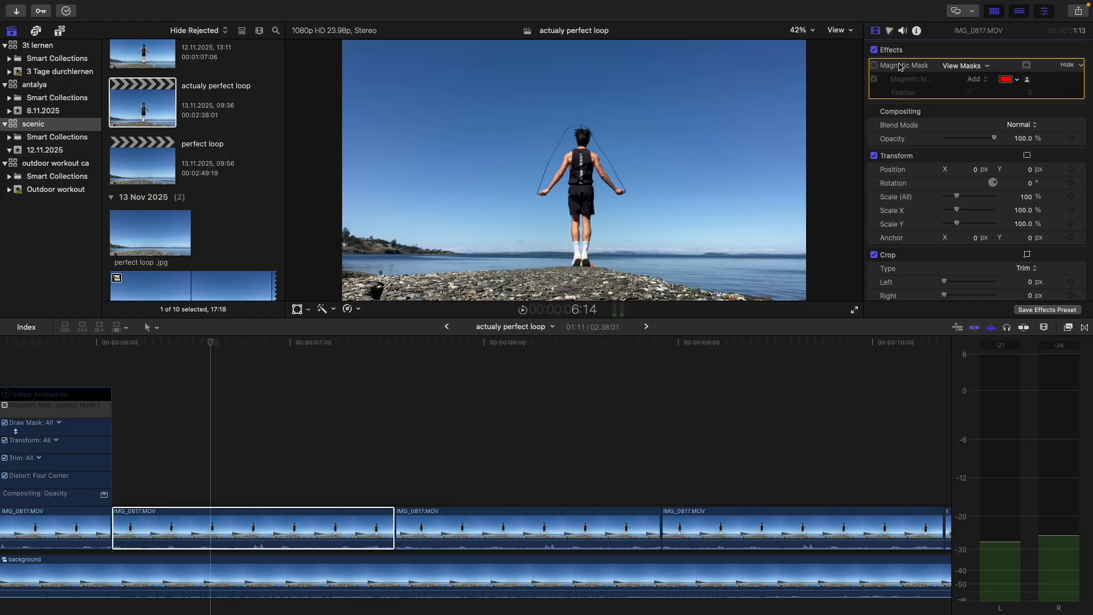
pyautogui.press('shift+super+v')
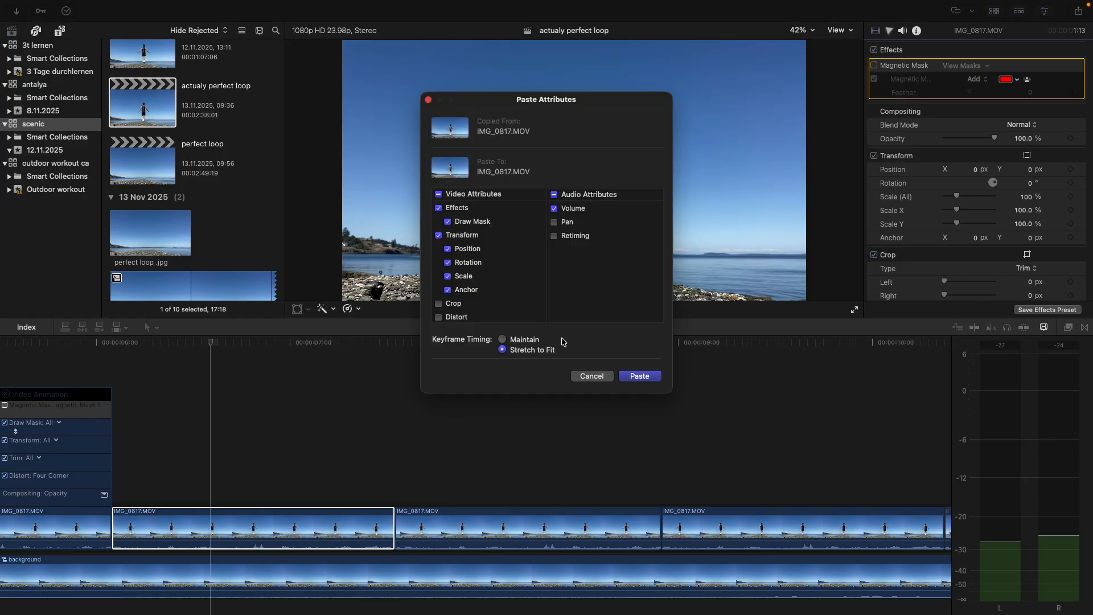
pyautogui.click(638, 377)
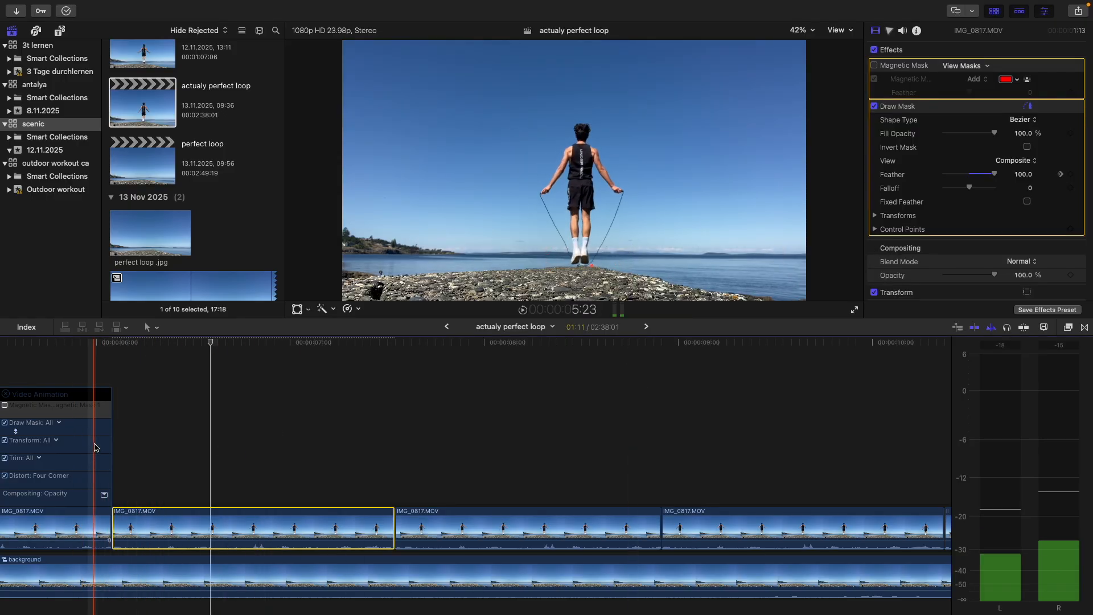
# - Delete all rope-jumping clips after the third one and close the second clip's Video Animation editor
pyautogui.hscroll(-10, 95, 447)
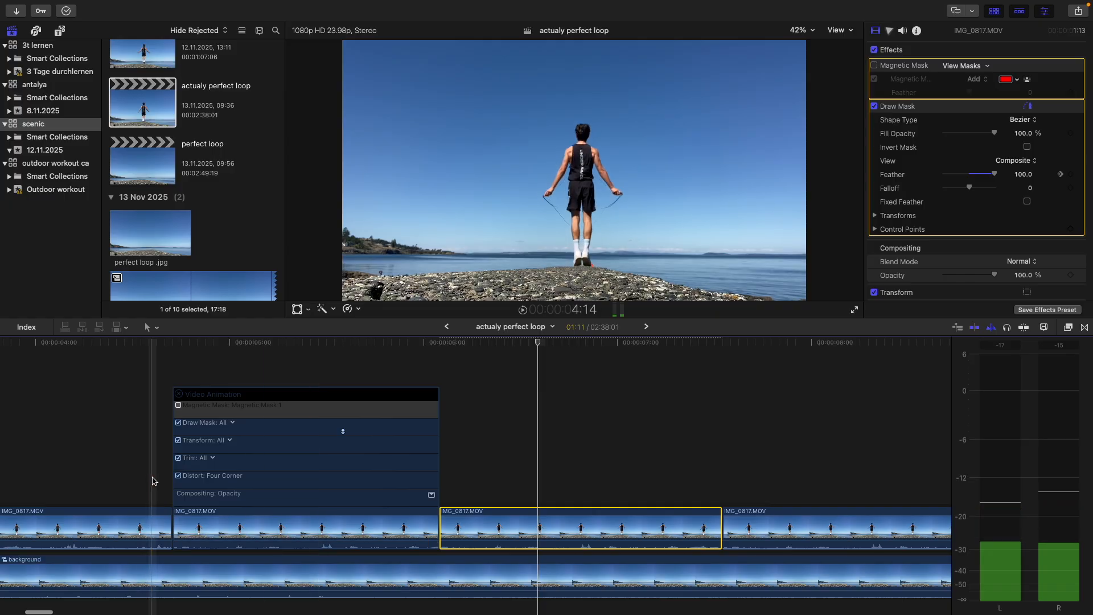
pyautogui.press('super+minus')
pyautogui.press('super+minus')
pyautogui.press('super+minus')
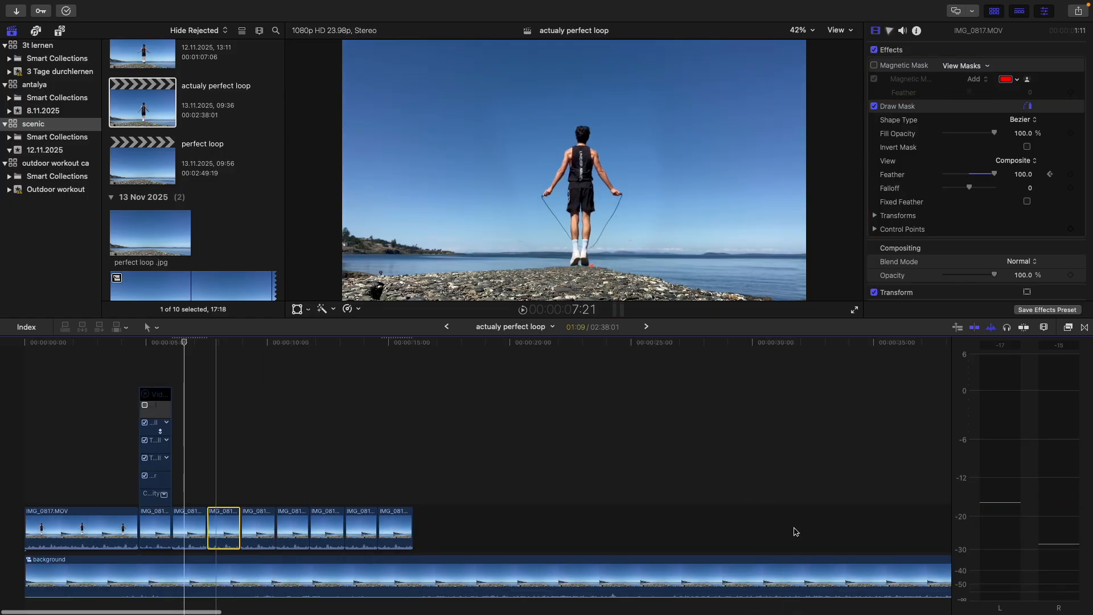
pyautogui.moveTo(442, 562); pyautogui.dragTo(210, 342)
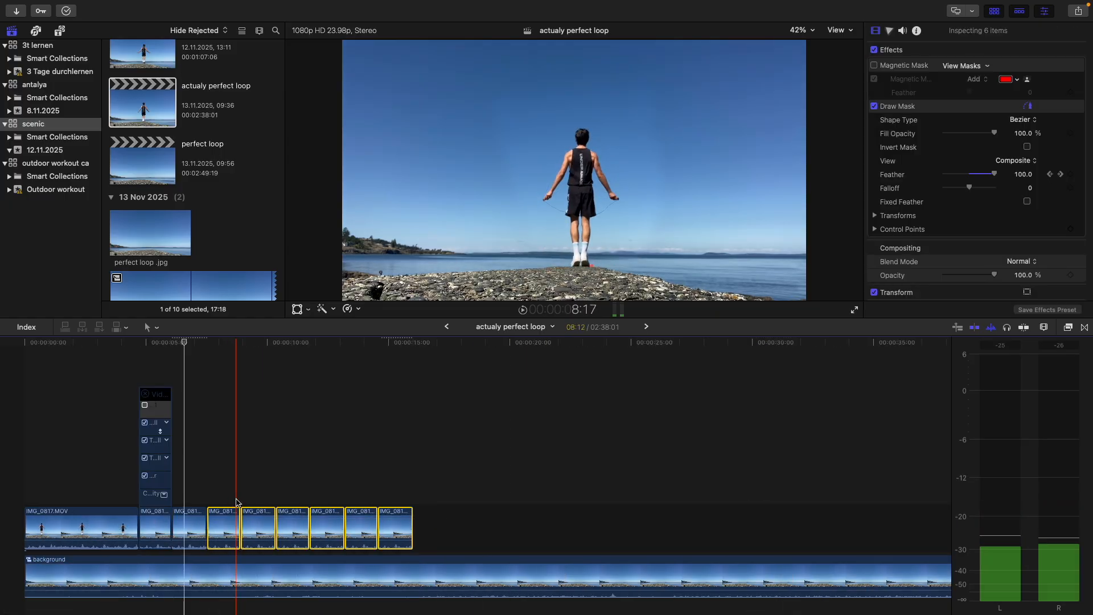
pyautogui.press('Delete')
pyautogui.moveTo(247, 527); pyautogui.dragTo(164, 503)
pyautogui.moveTo(146, 396); pyautogui.dragTo(151, 410)
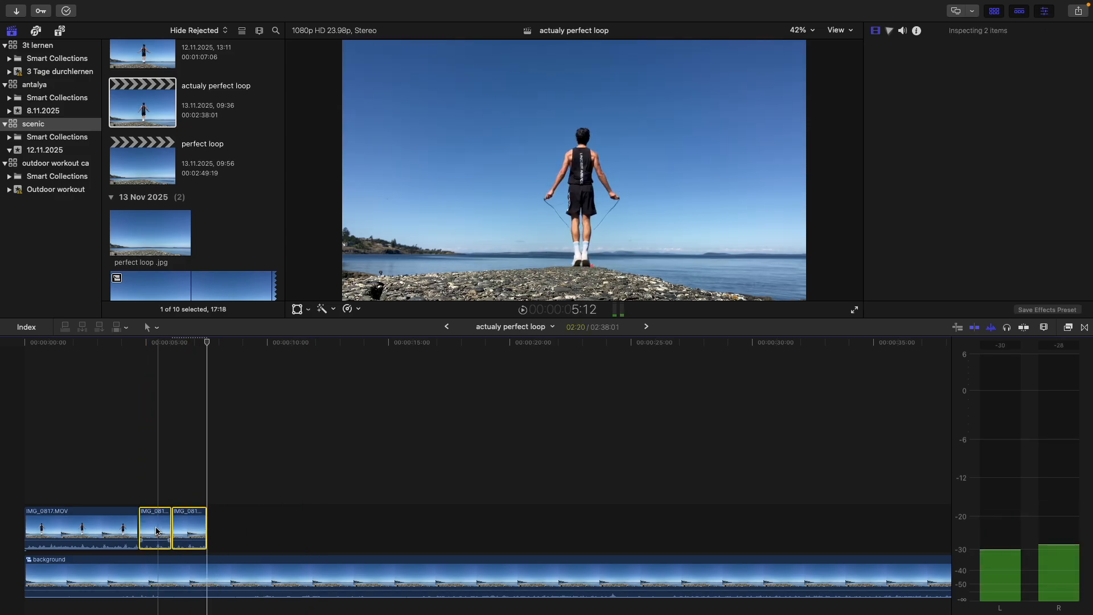
# - Duplicate the second and third clips six times in a row after the third clip, and check the loop in full screen
pyautogui.moveTo(157, 531); pyautogui.dragTo(567, 529)
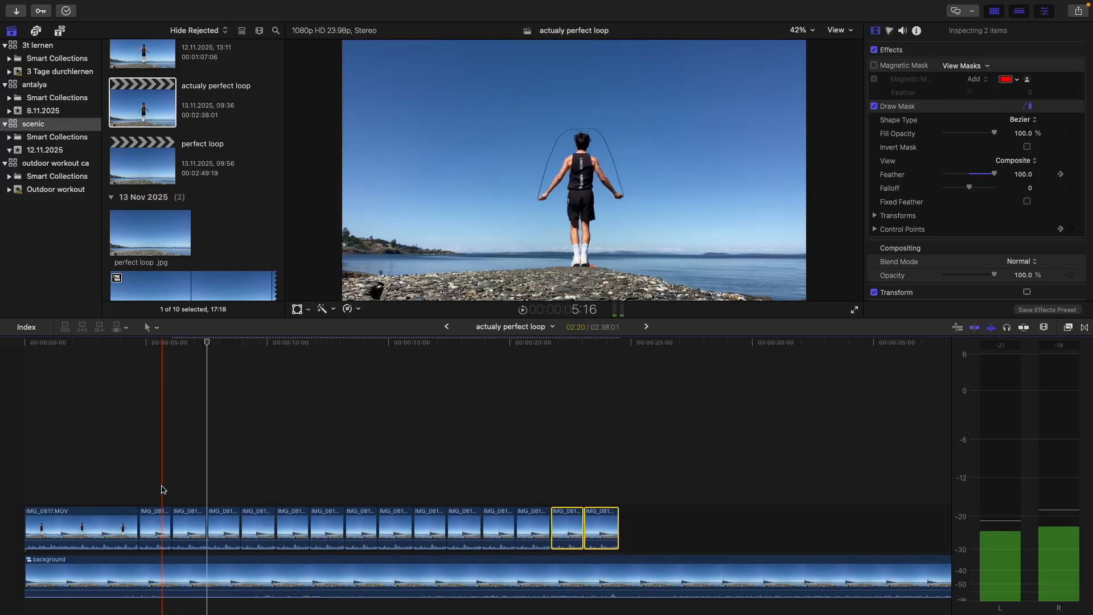
pyautogui.click(135, 481)
pyautogui.click(852, 311)
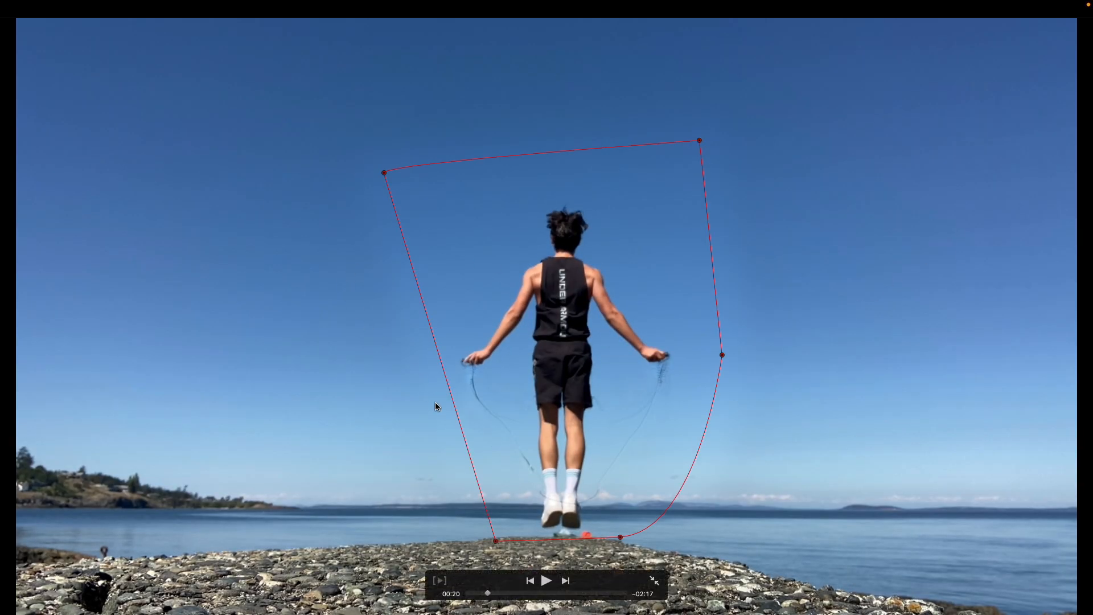
pyautogui.click(654, 580)
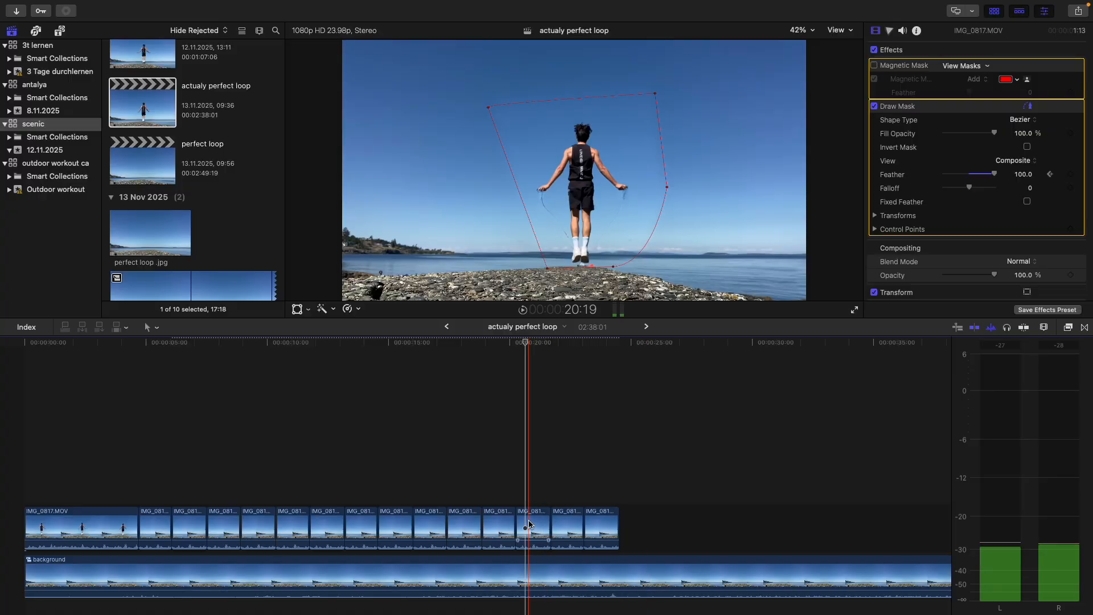
# - Delete the third clip's Draw Mask and remove all the duplicated clips that follow it
pyautogui.click(529, 524)
pyautogui.click(198, 510)
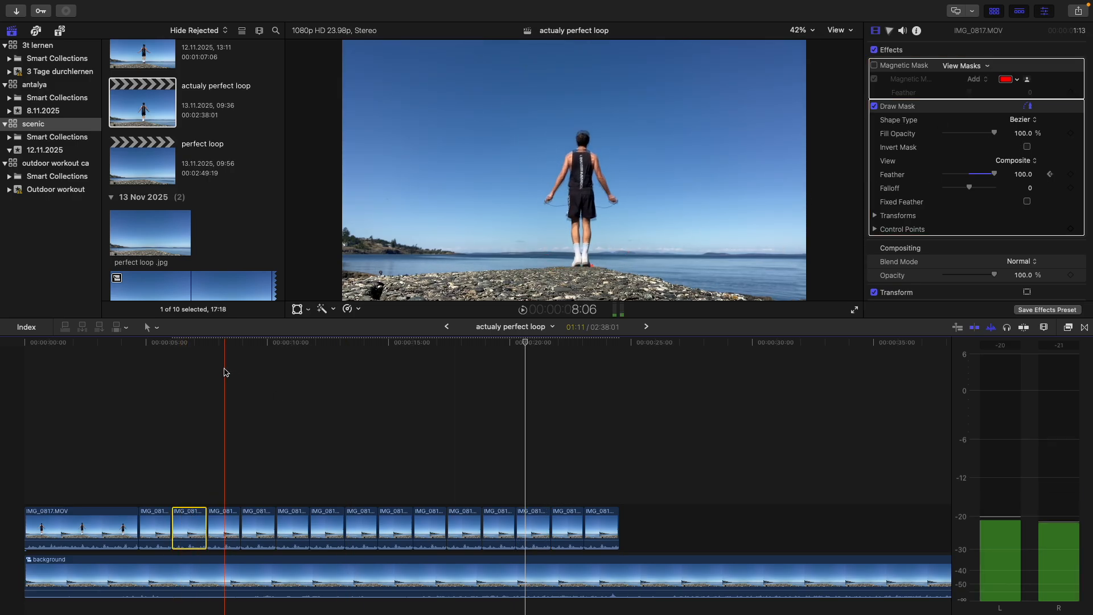
pyautogui.click(190, 420)
pyautogui.click(189, 528)
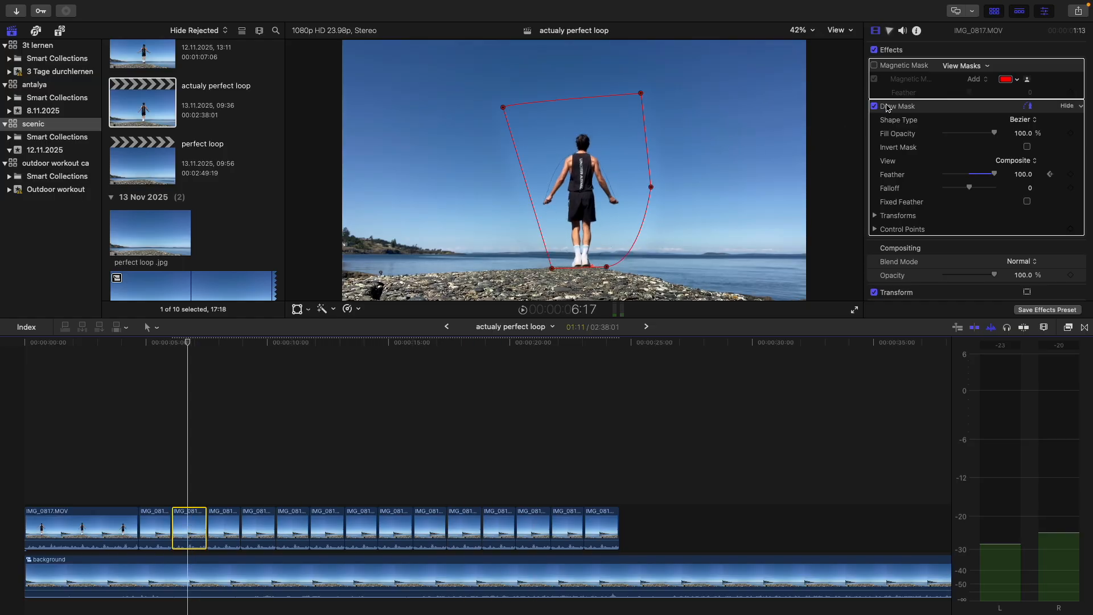
pyautogui.scroll(-2, 888, 106)
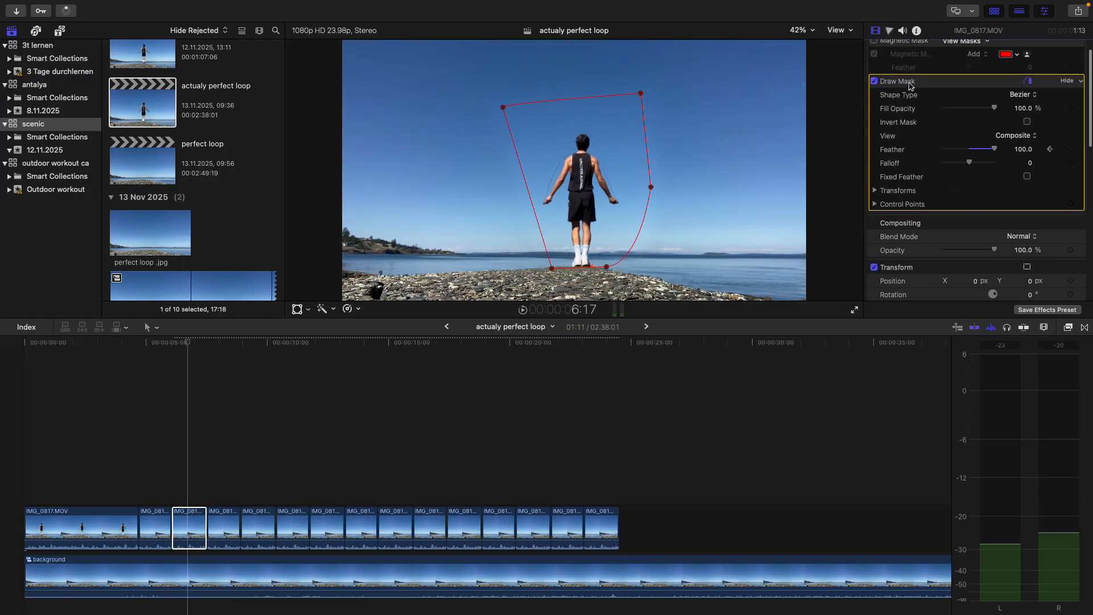
pyautogui.moveTo(232, 487); pyautogui.dragTo(600, 526)
pyautogui.press('BackSpace')
# - Trim all clips, including the background, at 4:17 so the long first clip's footage is cut off the start
pyautogui.click(152, 519)
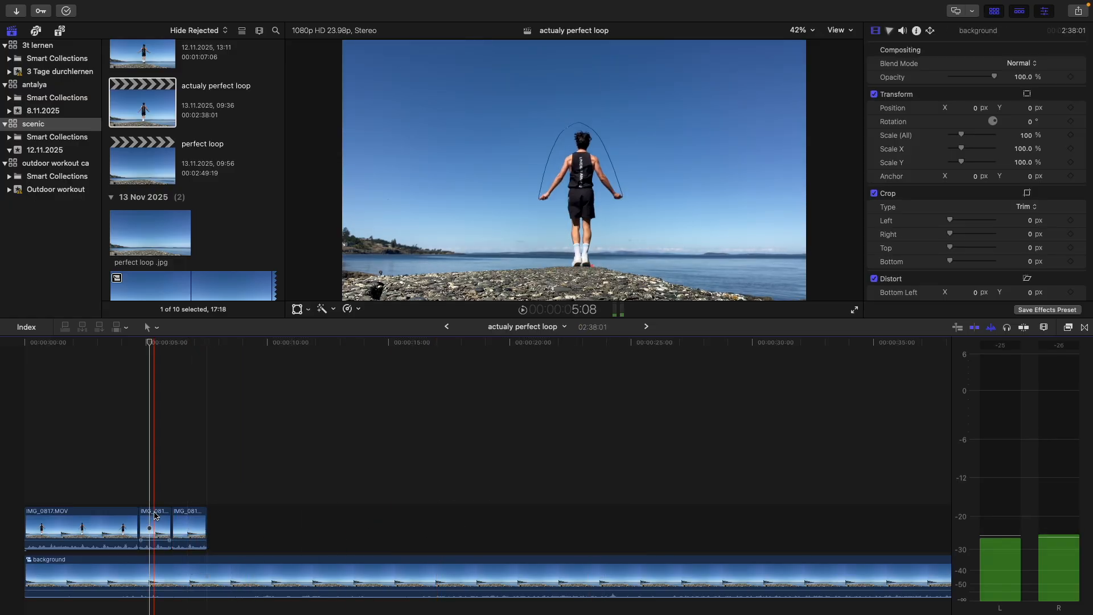
pyautogui.click(131, 510)
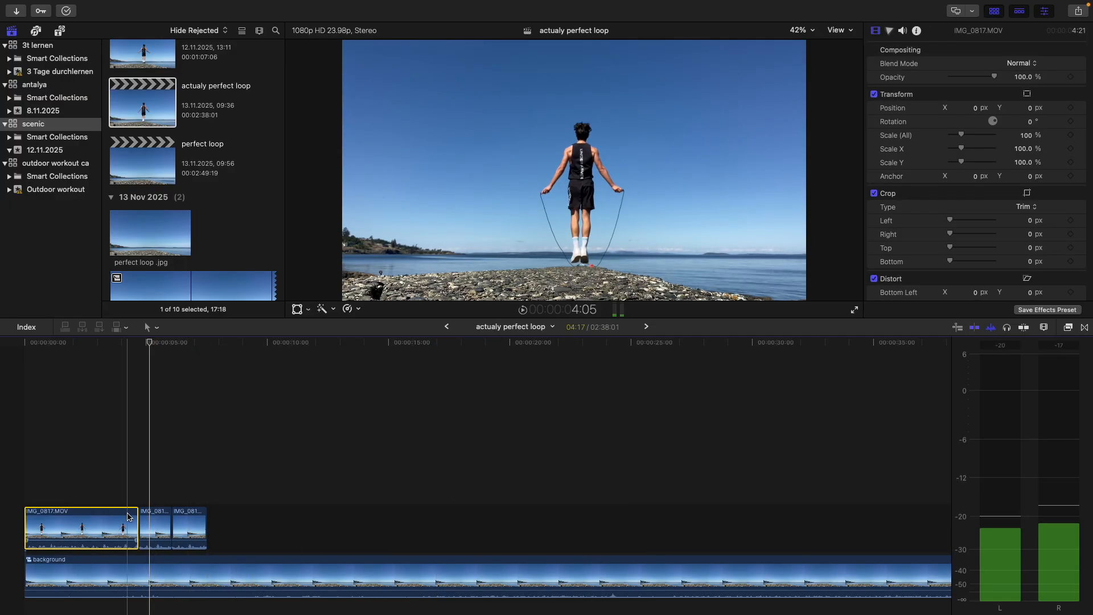
pyautogui.press('super+shift+a')
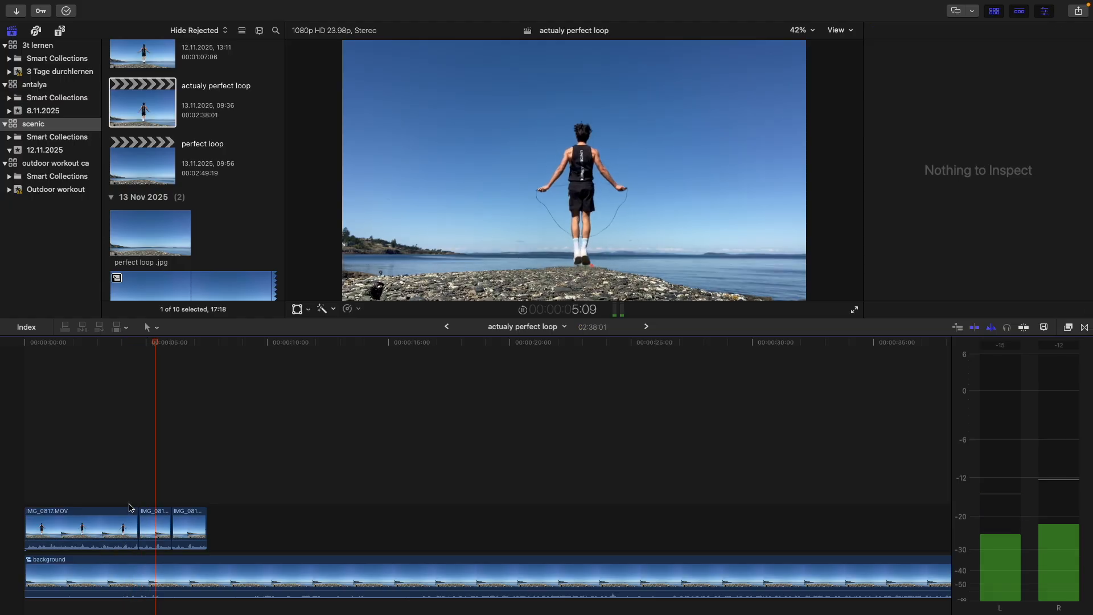
pyautogui.click(130, 509)
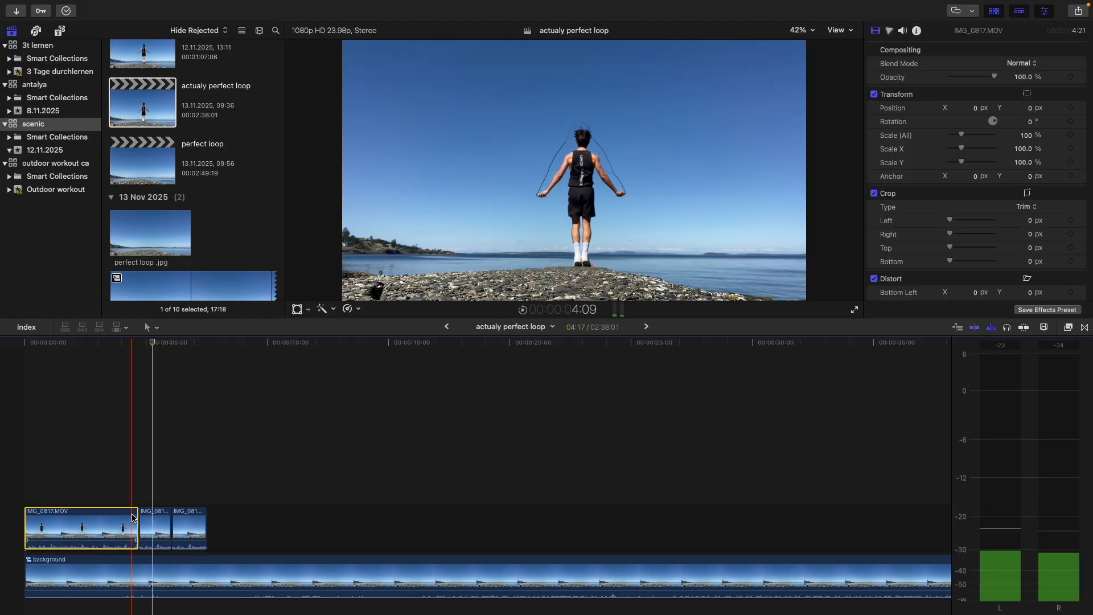
pyautogui.press('Home')
pyautogui.press('Down')
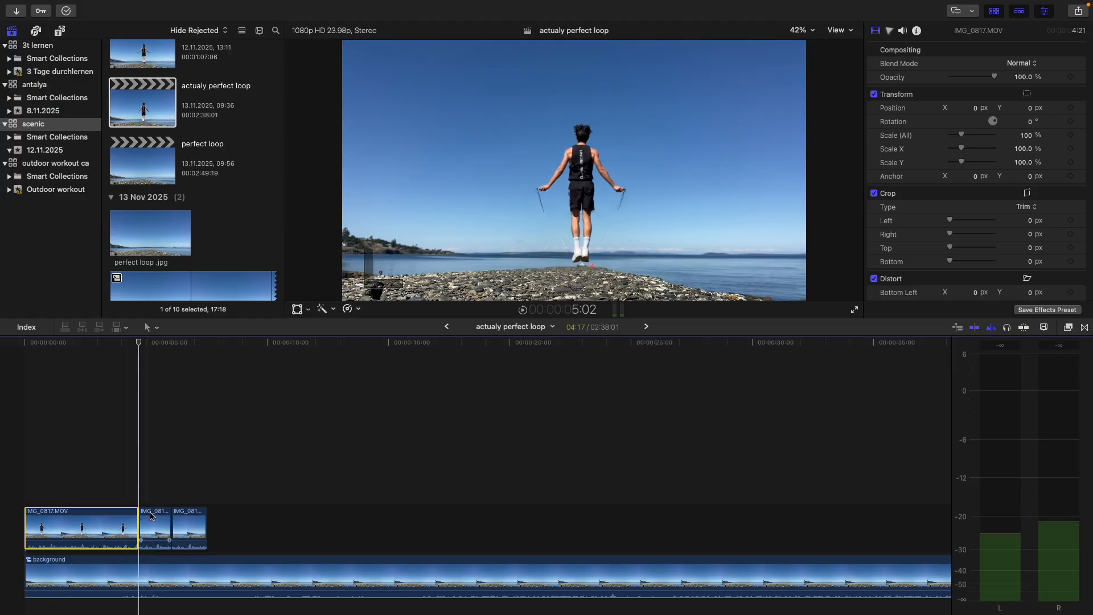
pyautogui.click(143, 513)
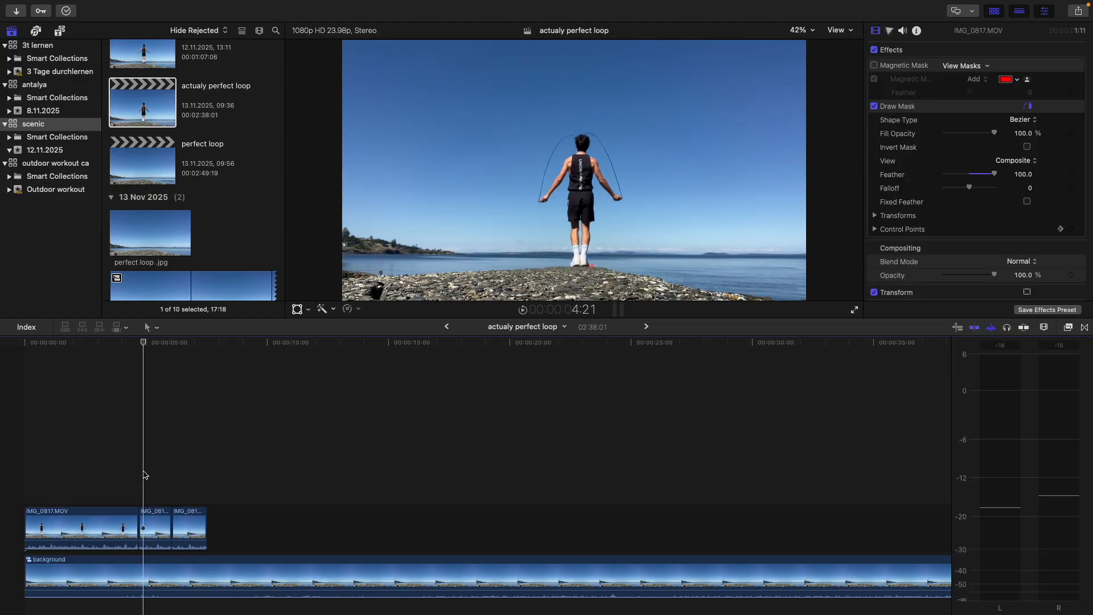
pyautogui.press('super+a')
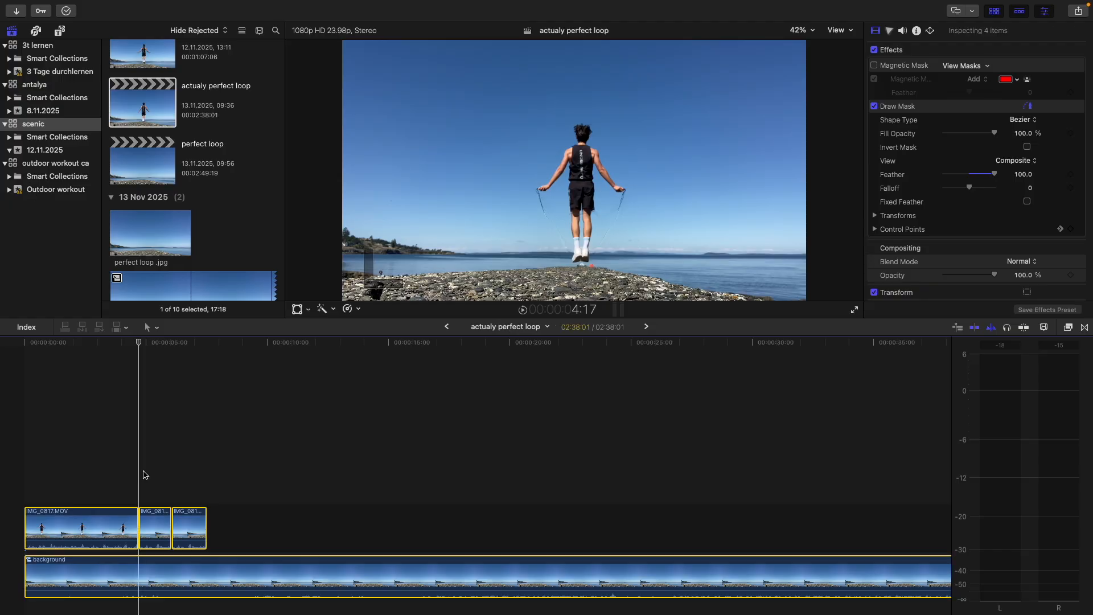
pyautogui.press('Delete')
pyautogui.press('space')
# - Remove the leftover sliver of the first clip at the timeline's start and play back the two remaining clips
pyautogui.press('super+equal')
pyautogui.press('super+equal')
pyautogui.press('super+equal')
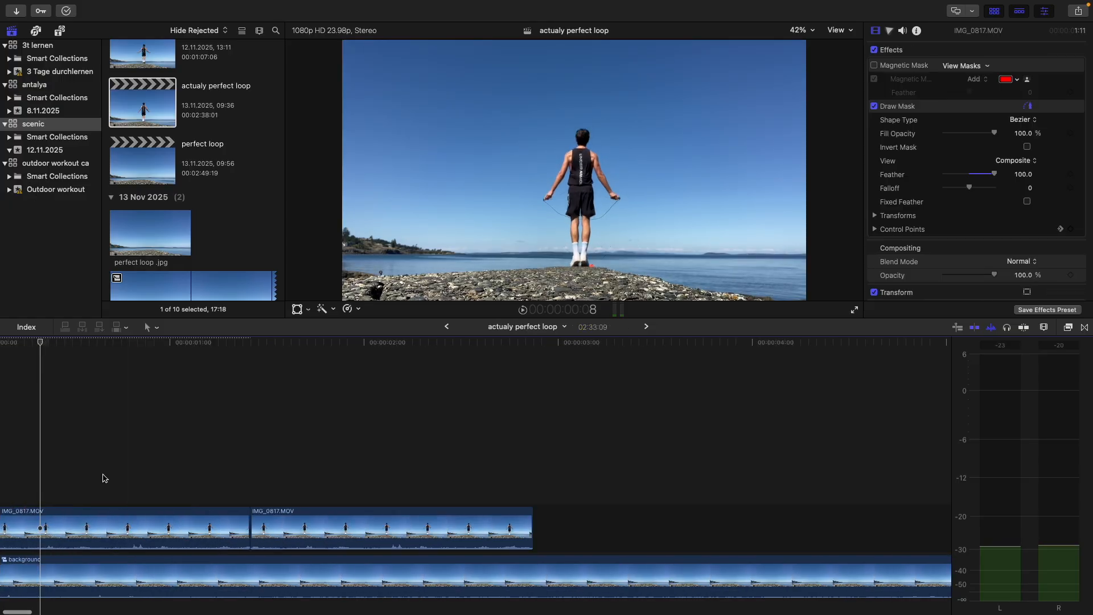
pyautogui.hscroll(-3, 169, 505)
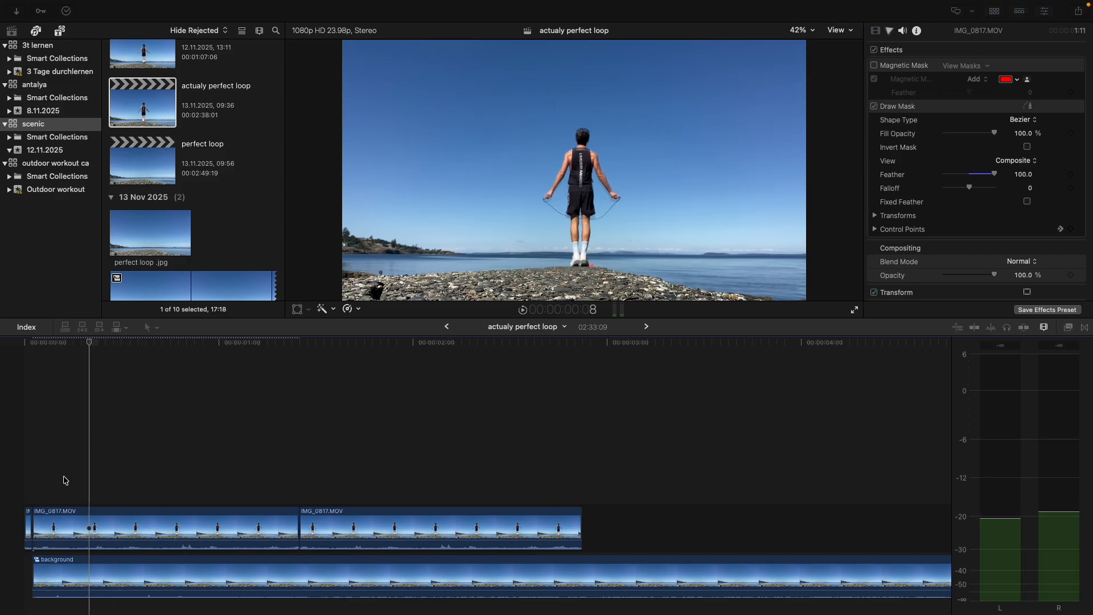
pyautogui.click(36, 476)
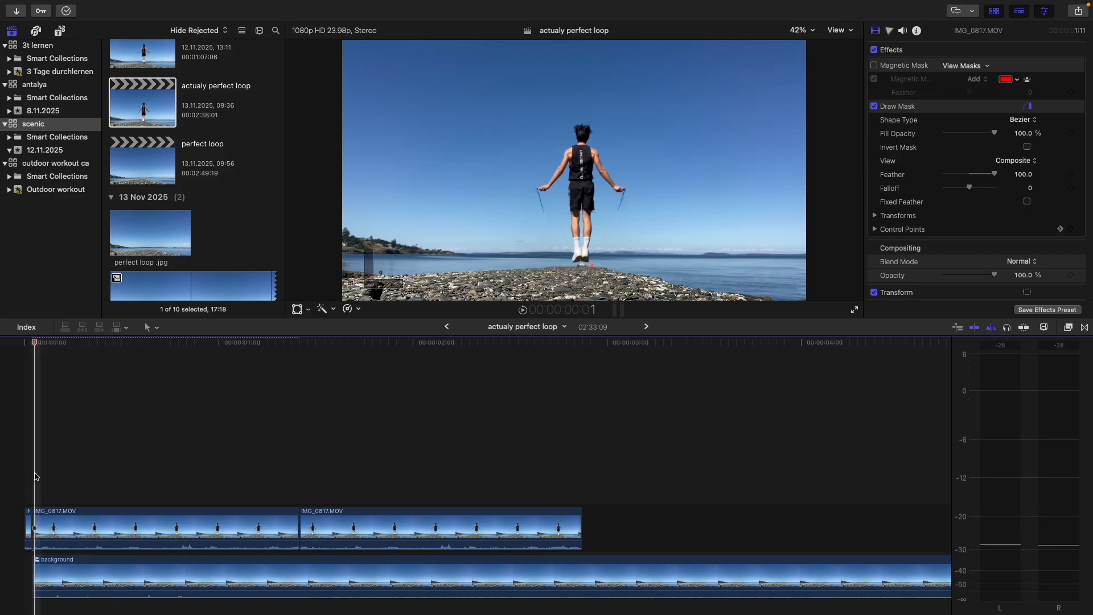
pyautogui.press('space')
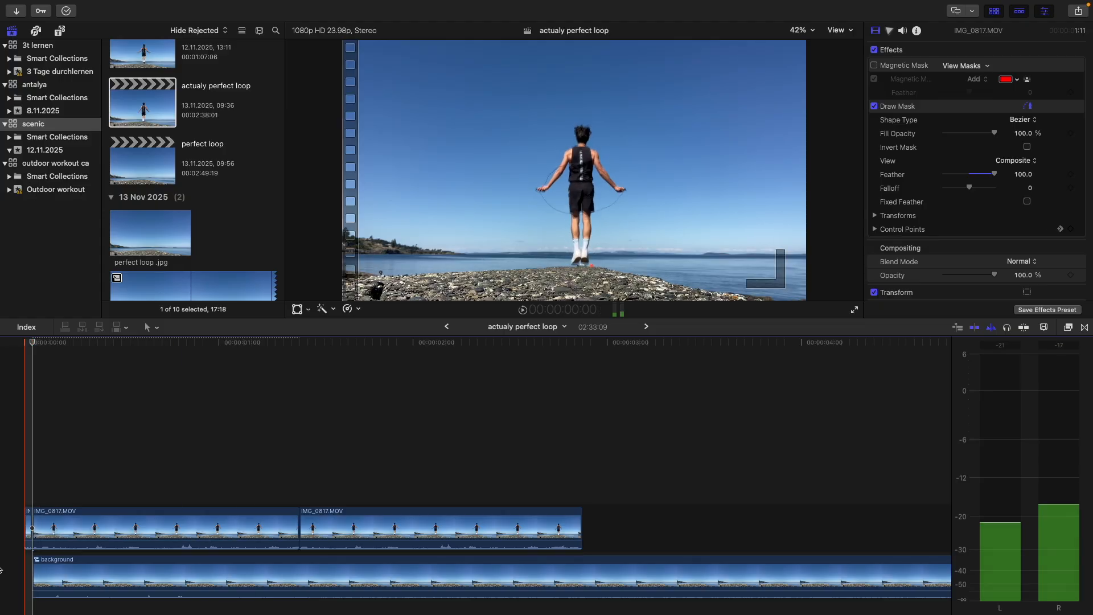
pyautogui.press('super+z')
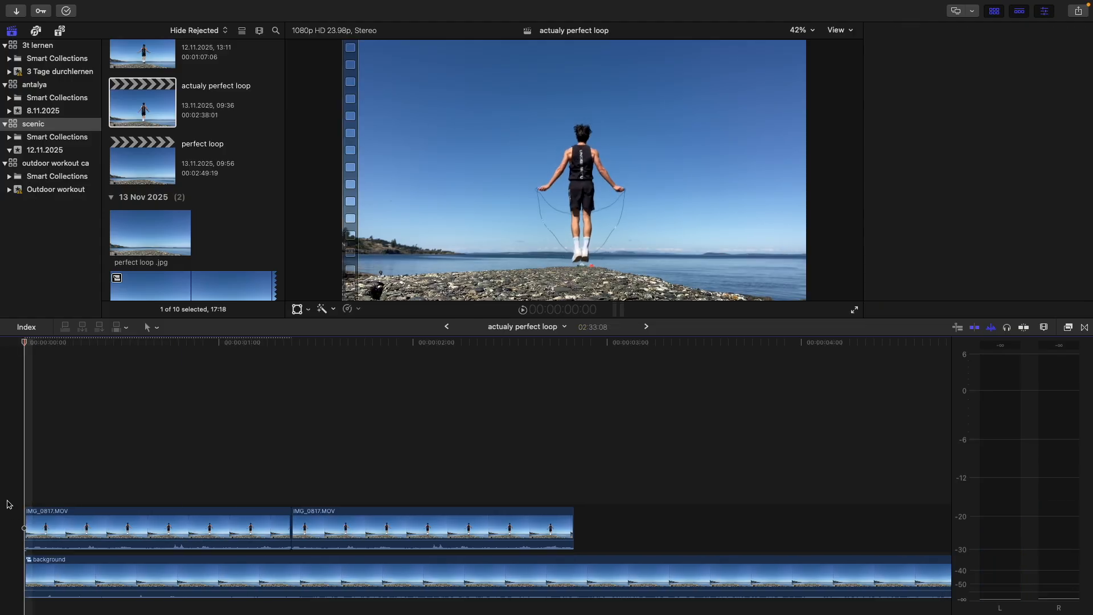
pyautogui.press('space')
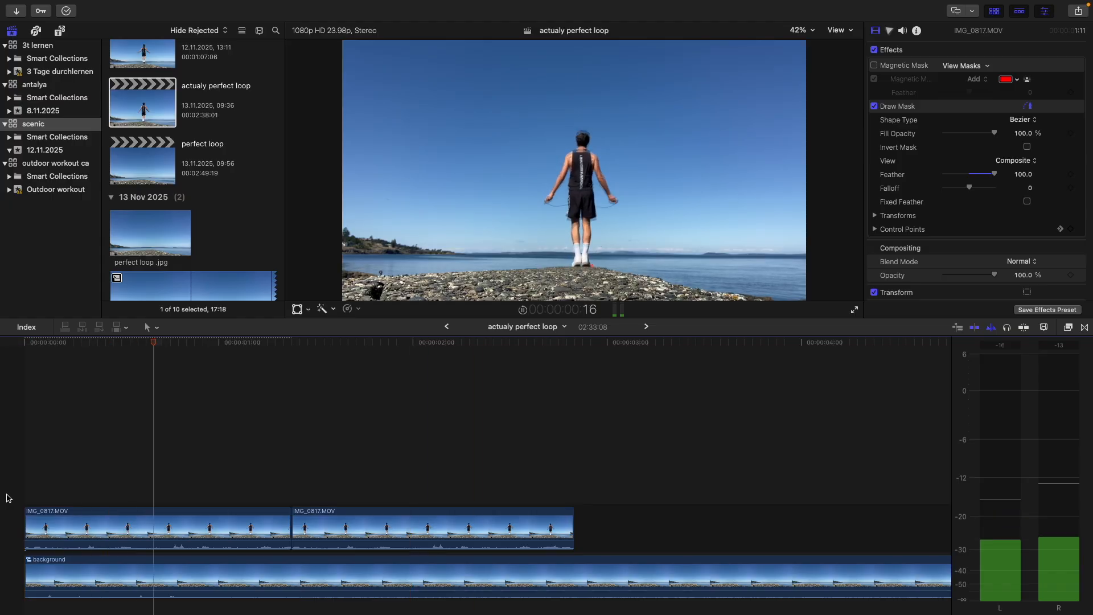
pyautogui.press('space')
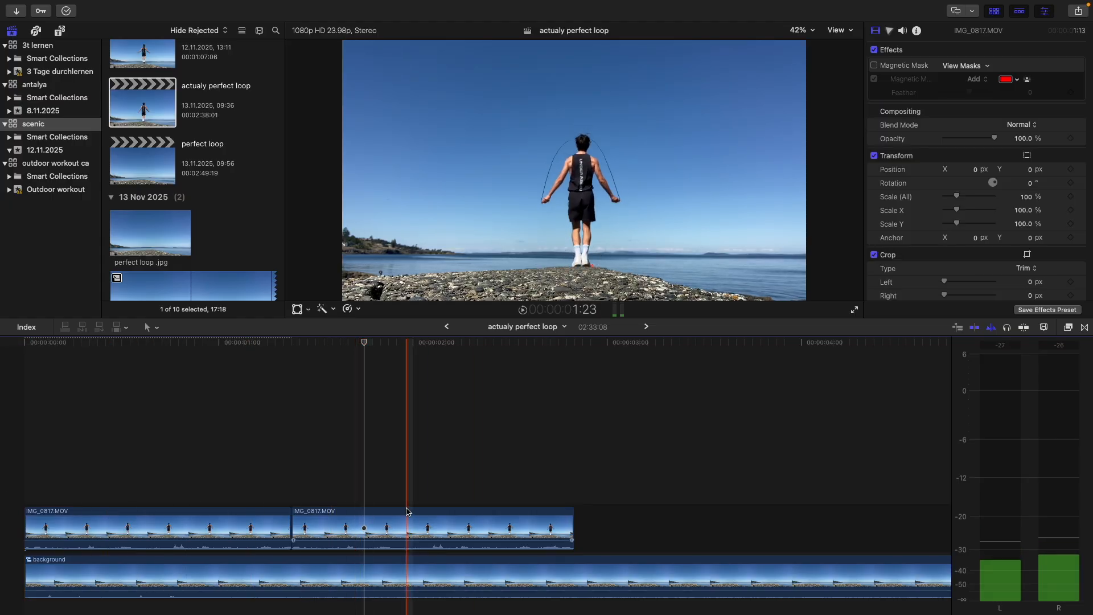
# - Paste the first clip's Draw Mask and Volume attributes onto the second clip with Stretch to Fit keyframe timing
pyautogui.click(398, 521)
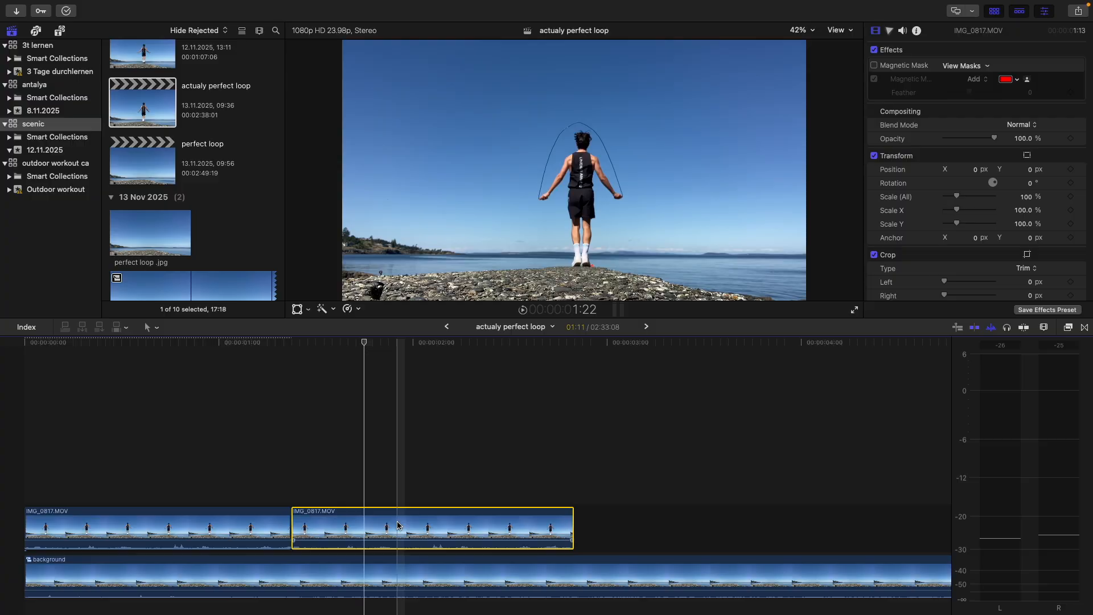
pyautogui.click(256, 522)
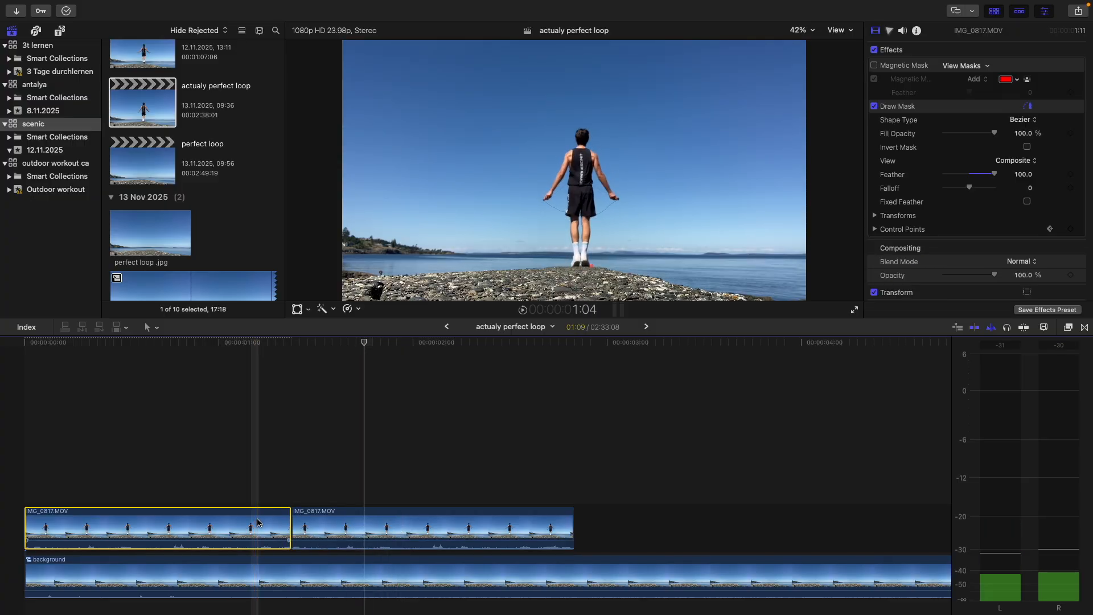
pyautogui.click(358, 527)
pyautogui.press('shift+super+v')
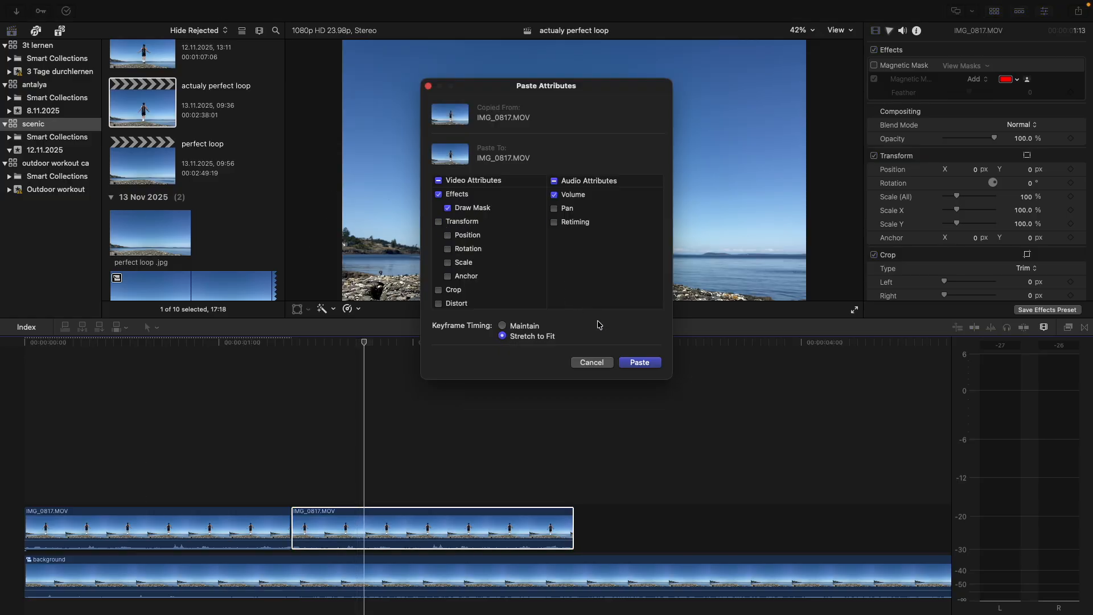
pyautogui.click(647, 365)
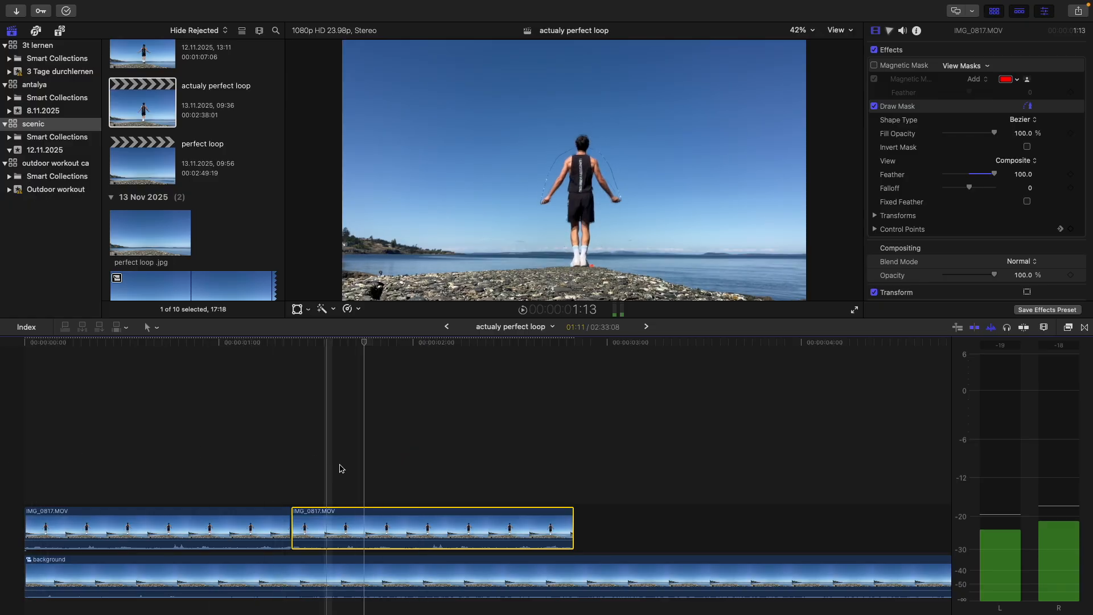
# - Duplicate the two masked clips repeatedly, one pair after another, until the sequence reaches 17:00
pyautogui.keyDown('super'); pyautogui.click(191, 527); pyautogui.keyUp('super')
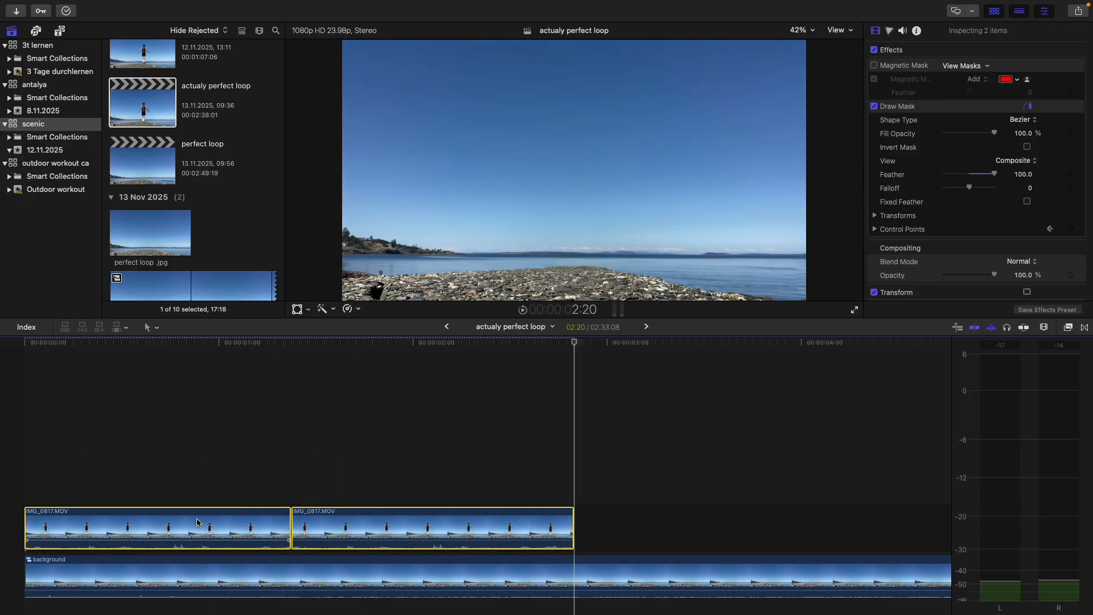
pyautogui.click(203, 493)
pyautogui.hscroll(3, 206, 490)
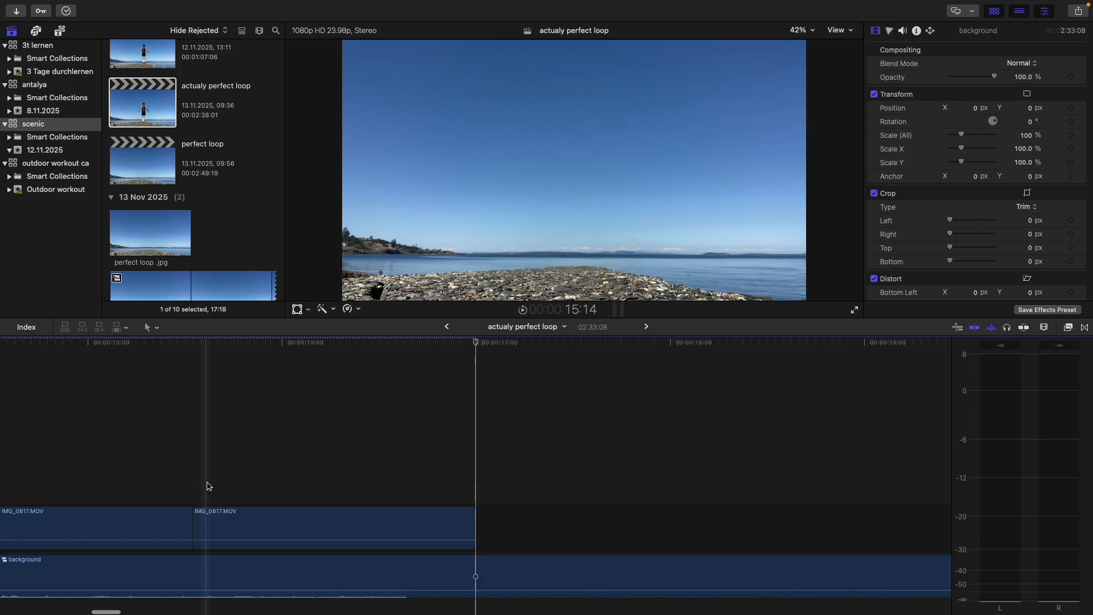
pyautogui.press('super+a')
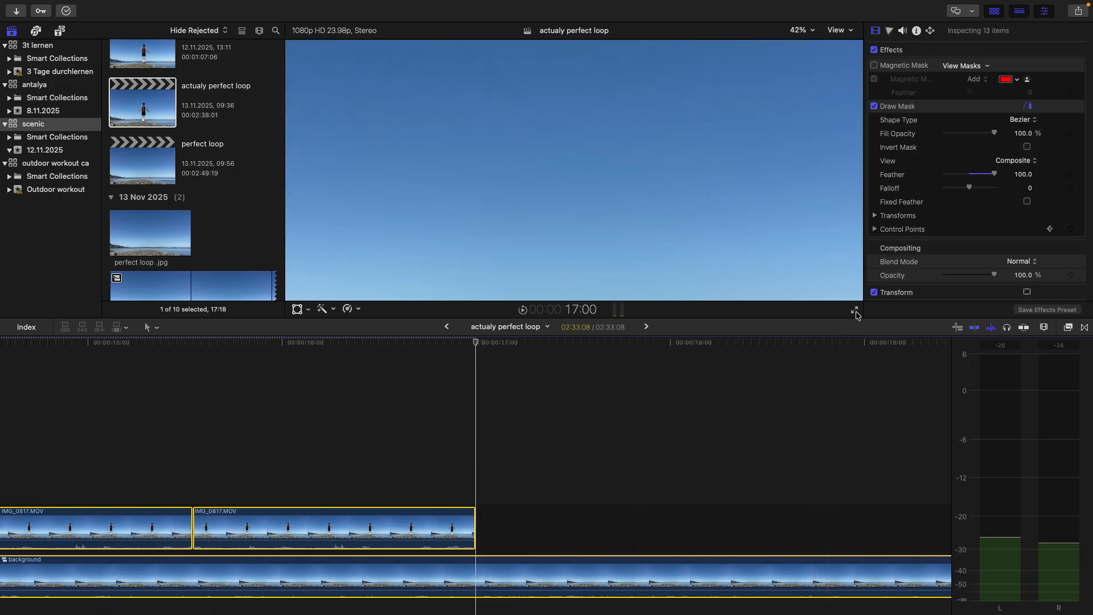
# - Review the repeated loop in full screen, then replay its opening in the timeline to check the clip transitions
pyautogui.click(855, 312)
pyautogui.click(468, 594)
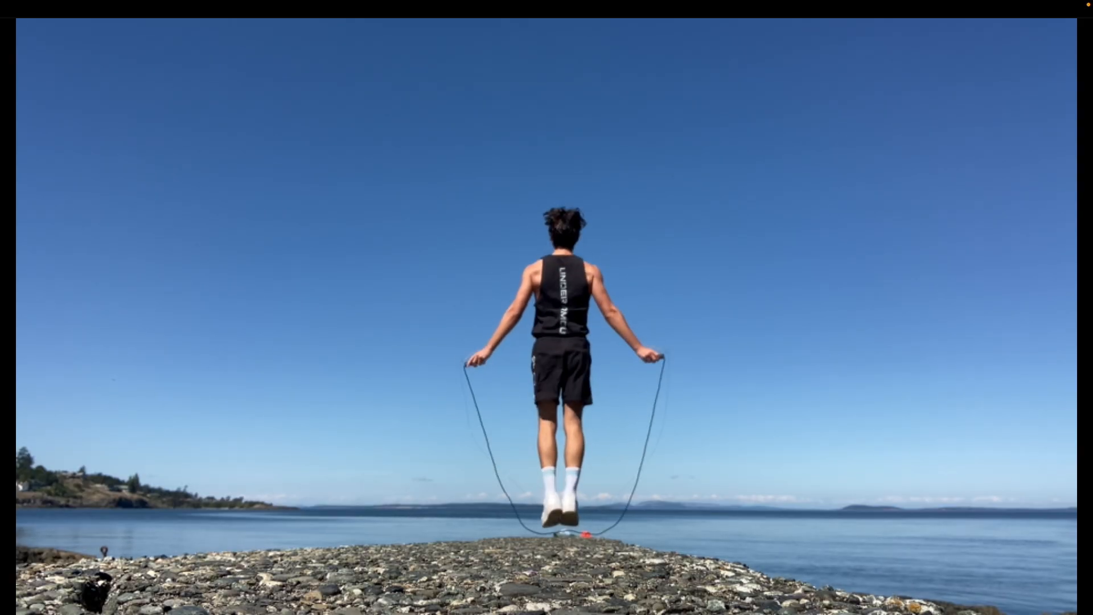
pyautogui.press('Escape')
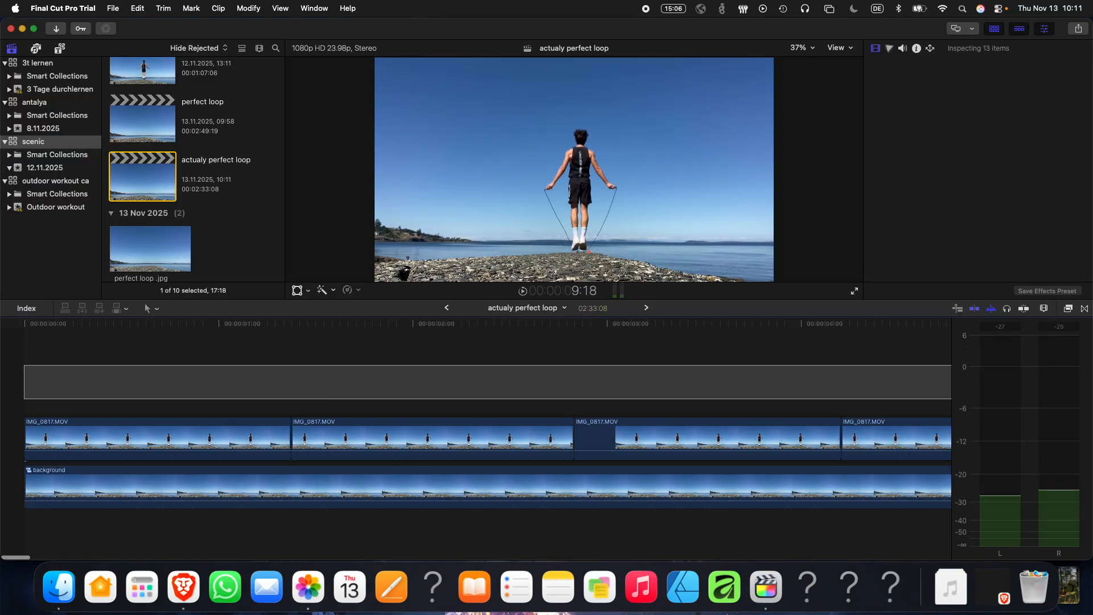
pyautogui.moveTo(947, 399); pyautogui.dragTo(948, 433)
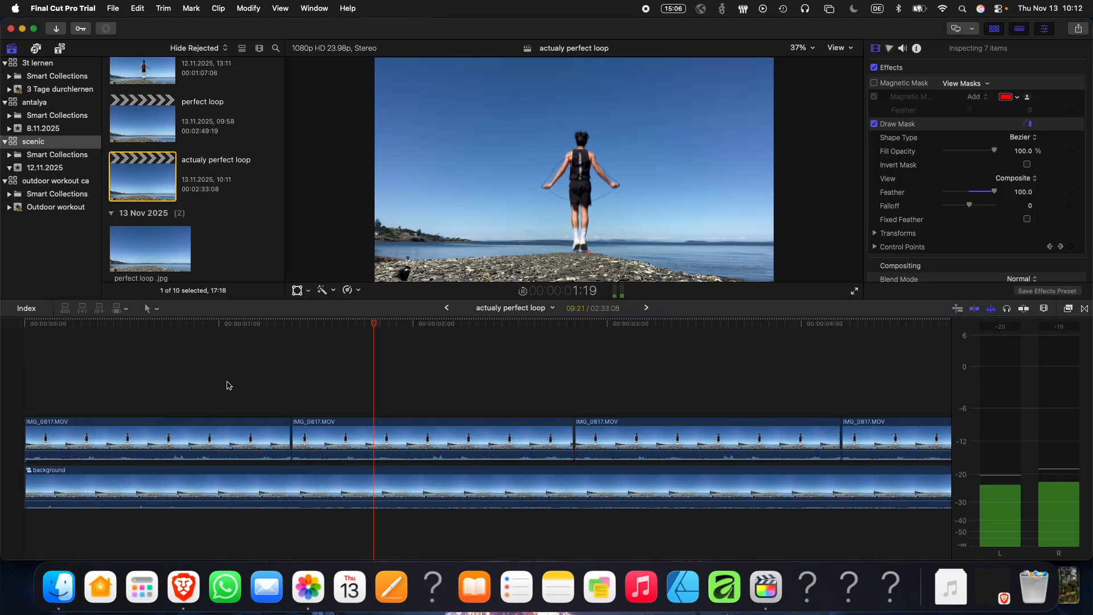
pyautogui.click(338, 370)
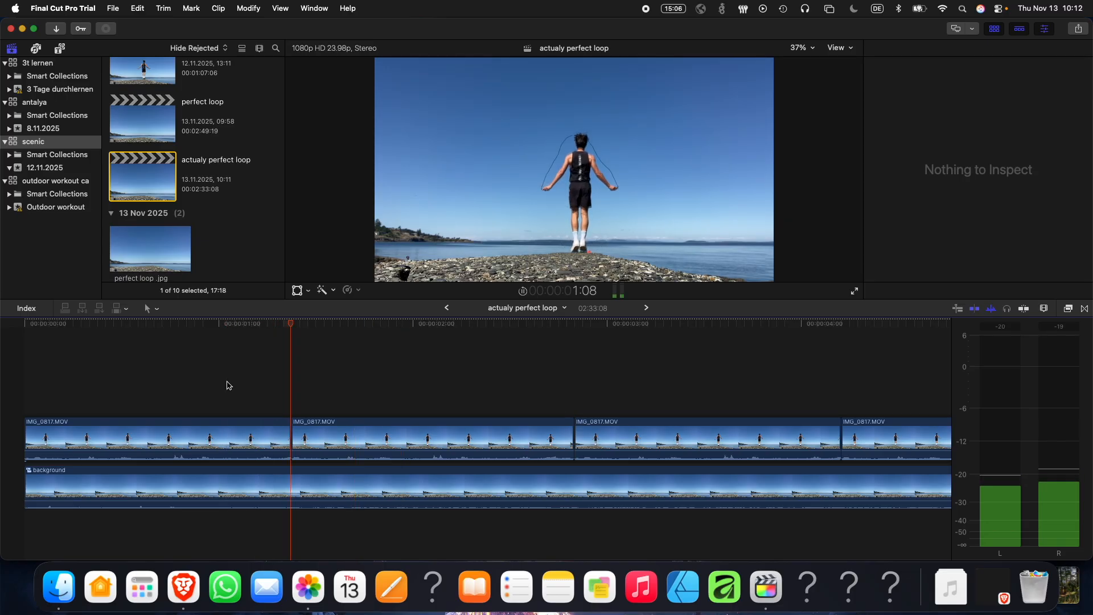
# - Undo the recent timeline edits until the longer, untrimmed first clip is back ahead of the repeated rope-jumping clips
pyautogui.press('space')
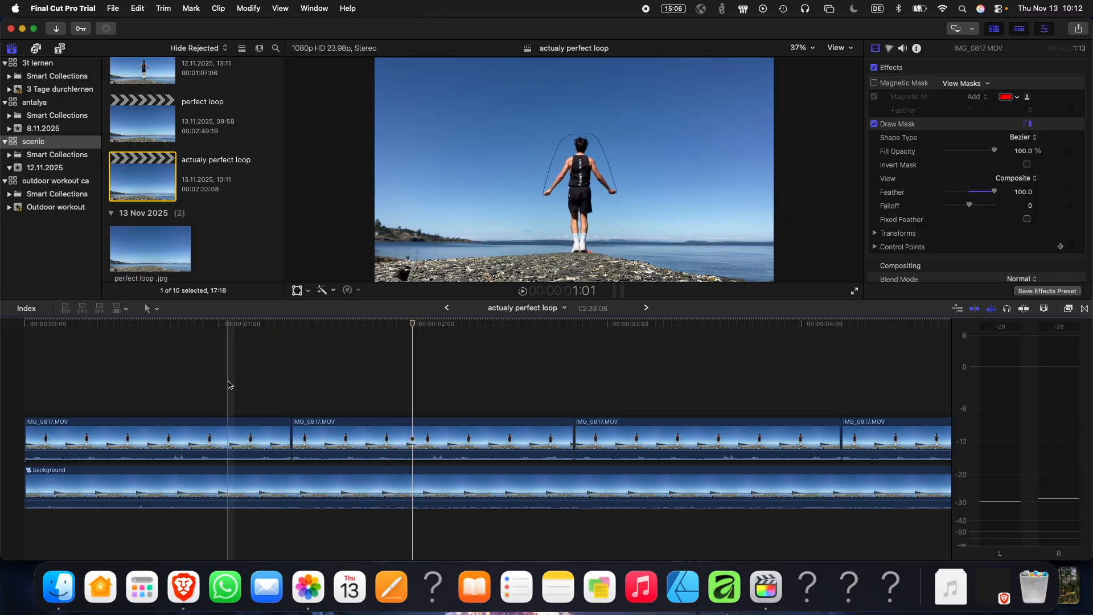
pyautogui.press('End')
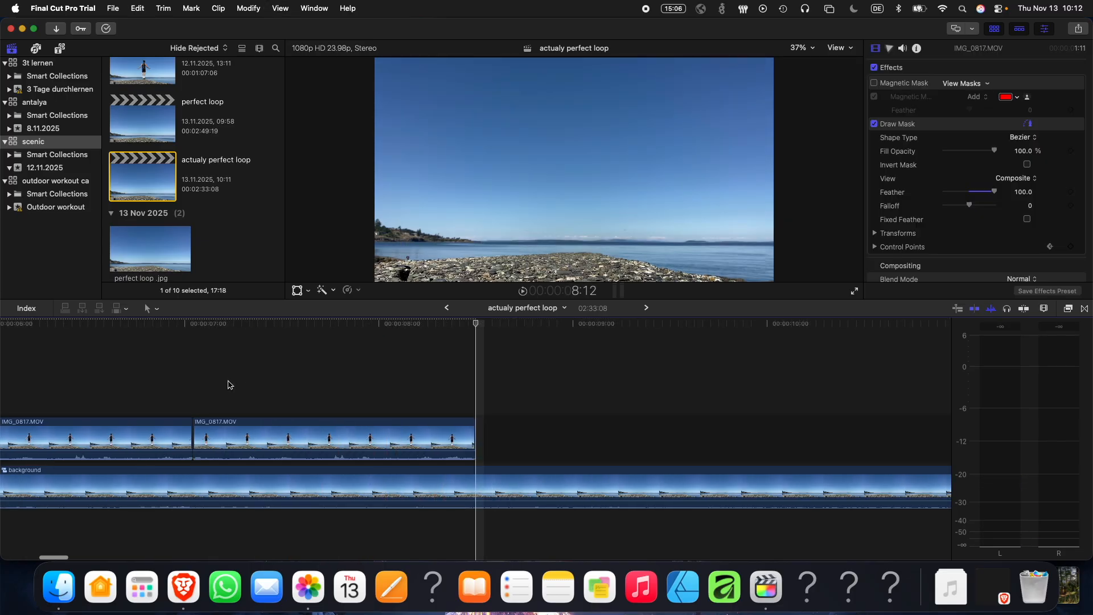
pyautogui.press('space')
pyautogui.hotkey('shift', 'z')
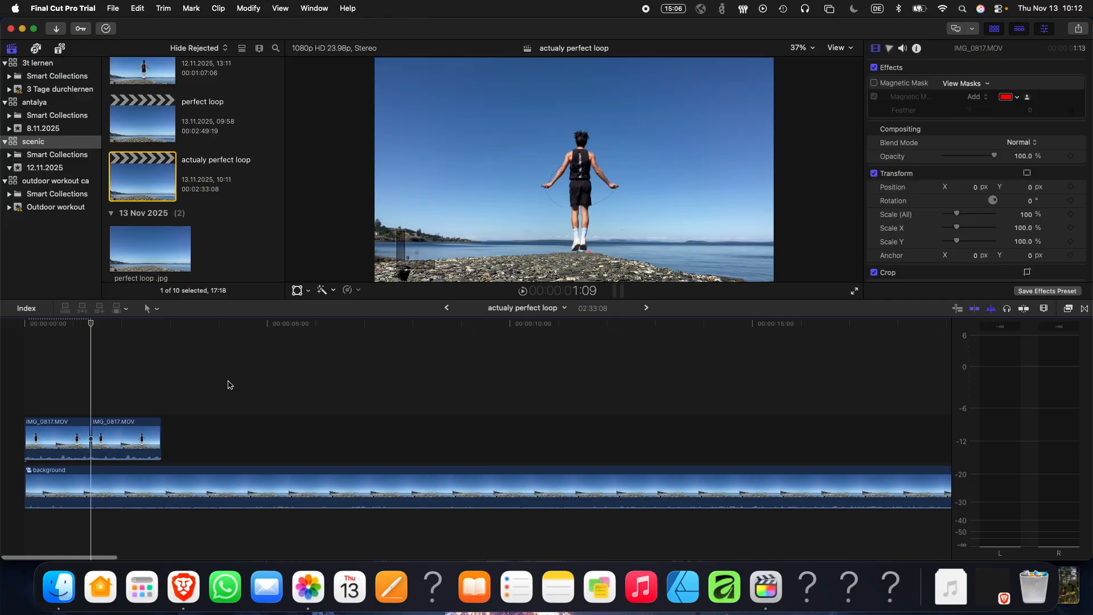
pyautogui.press('super+z')
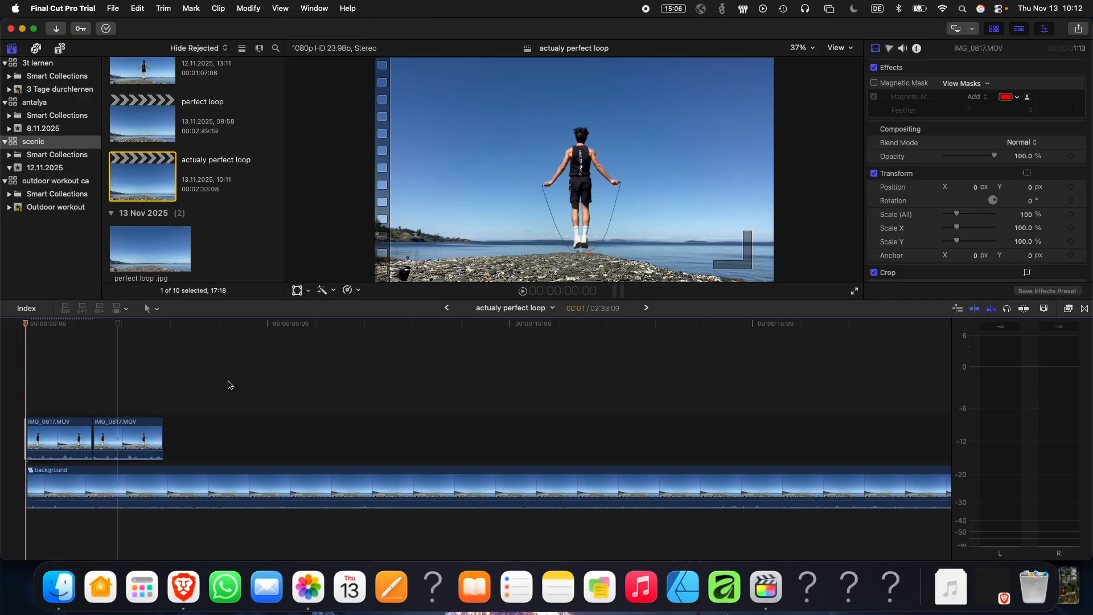
pyautogui.press('super+shift+z')
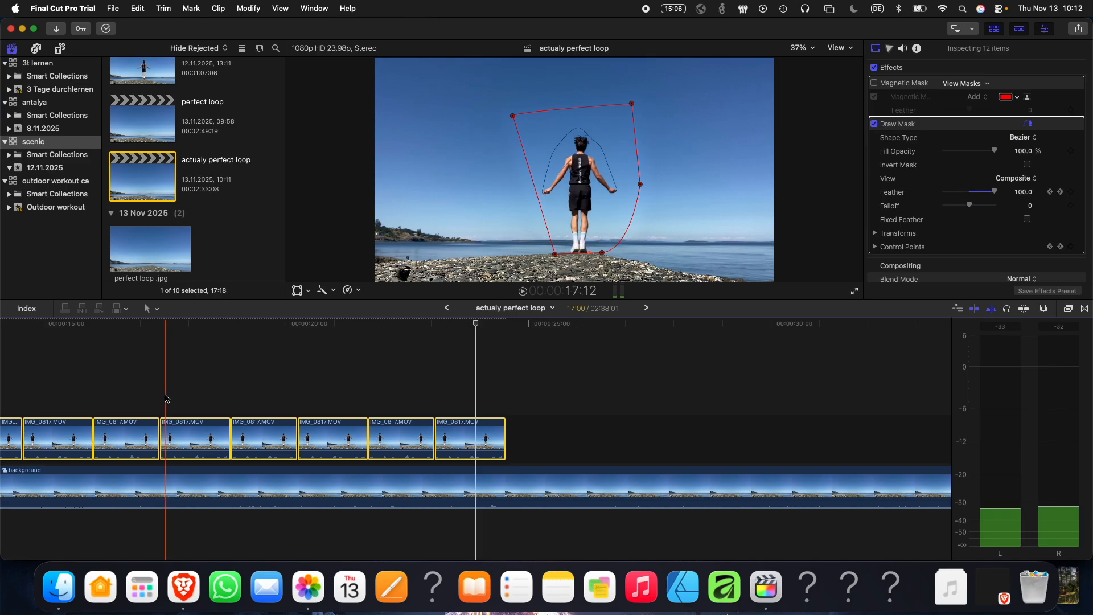
pyautogui.press('super+z')
pyautogui.press('super+shift+z')
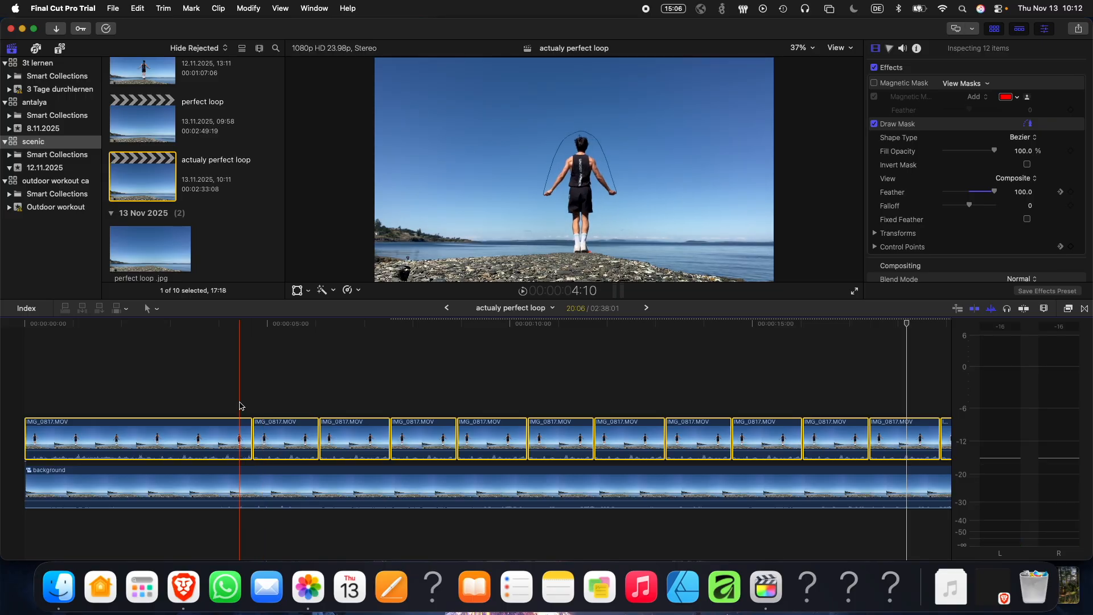
# - Play back the cut between the long first clip and the second clip
pyautogui.press('space')
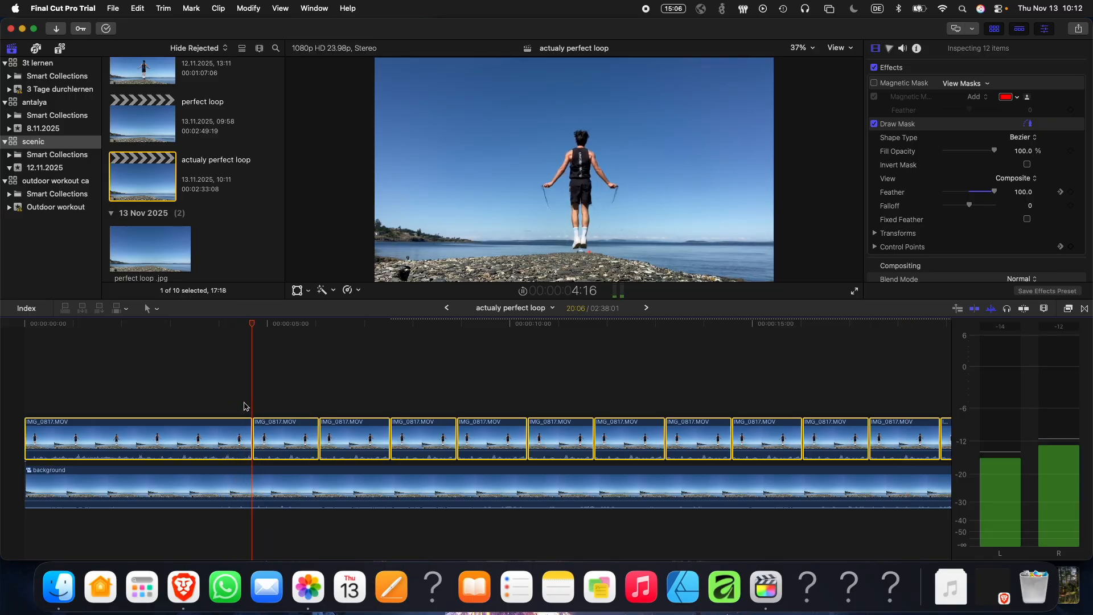
pyautogui.press('space')
pyautogui.click(228, 406)
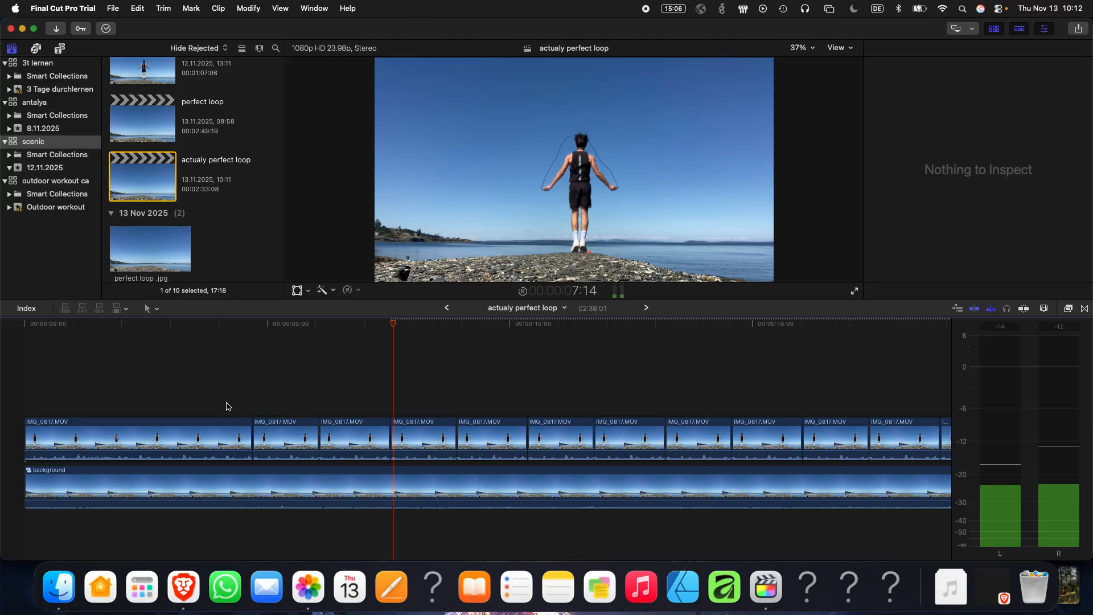
pyautogui.click(255, 424)
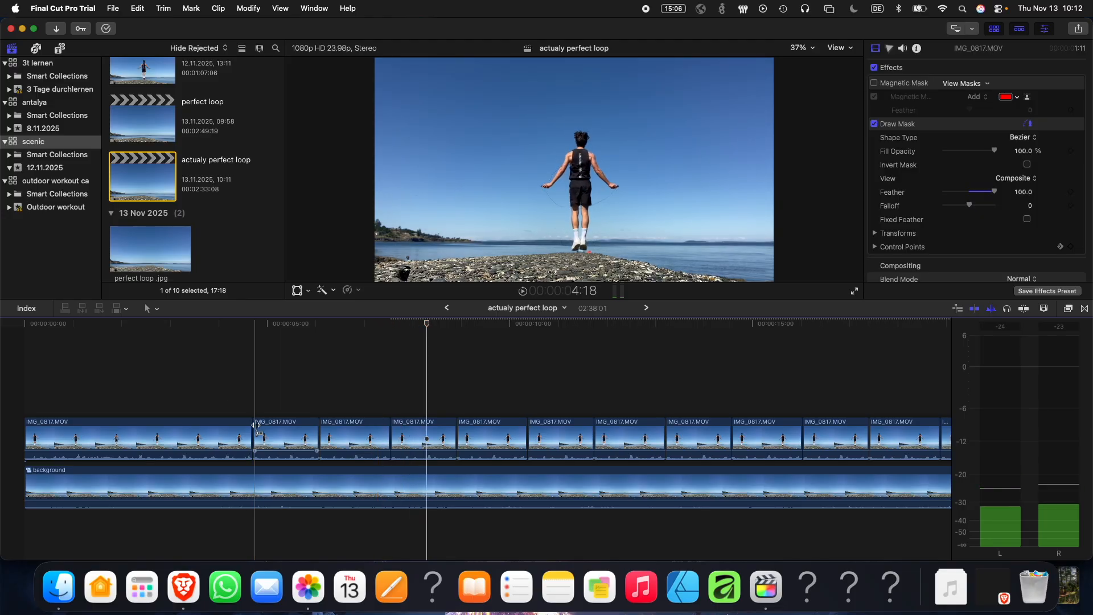
# - Delete all duplicated rope-jumping clips after the third clip, keeping the background compound clip
pyautogui.moveTo(401, 399); pyautogui.dragTo(958, 440)
pyautogui.press('BackSpace')
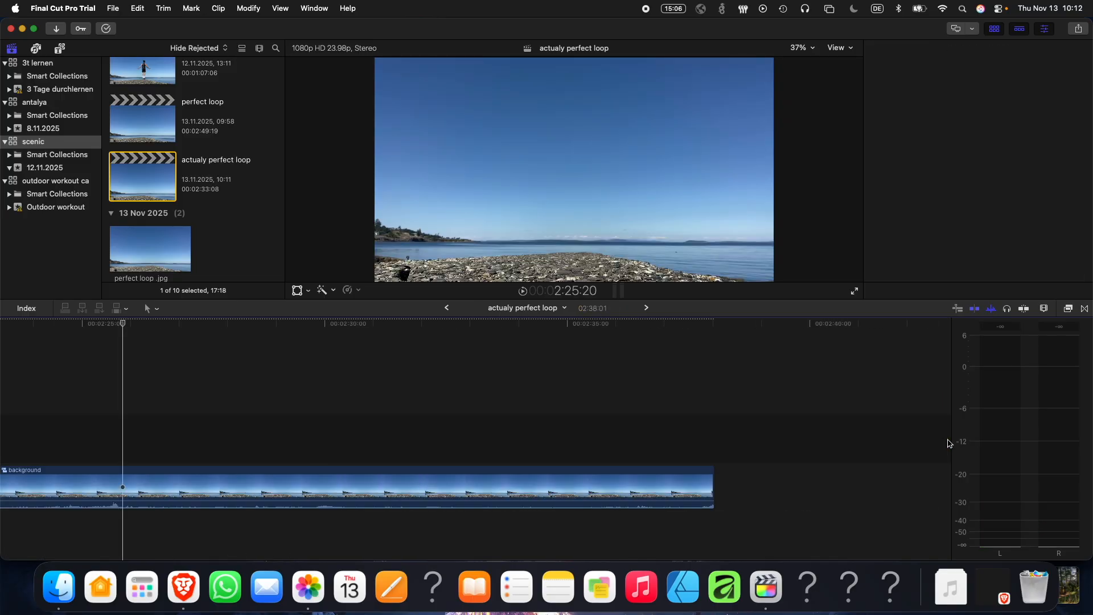
pyautogui.press('super+minus')
pyautogui.press('super+minus')
pyautogui.press('super+z')
pyautogui.hotkey('shift', 'z')
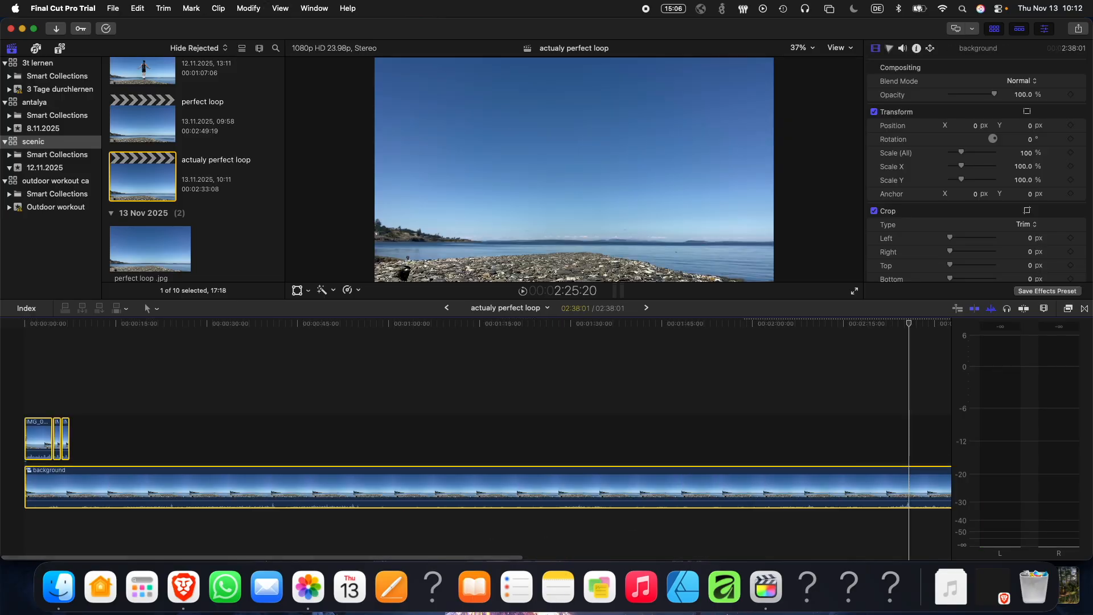
pyautogui.click(55, 365)
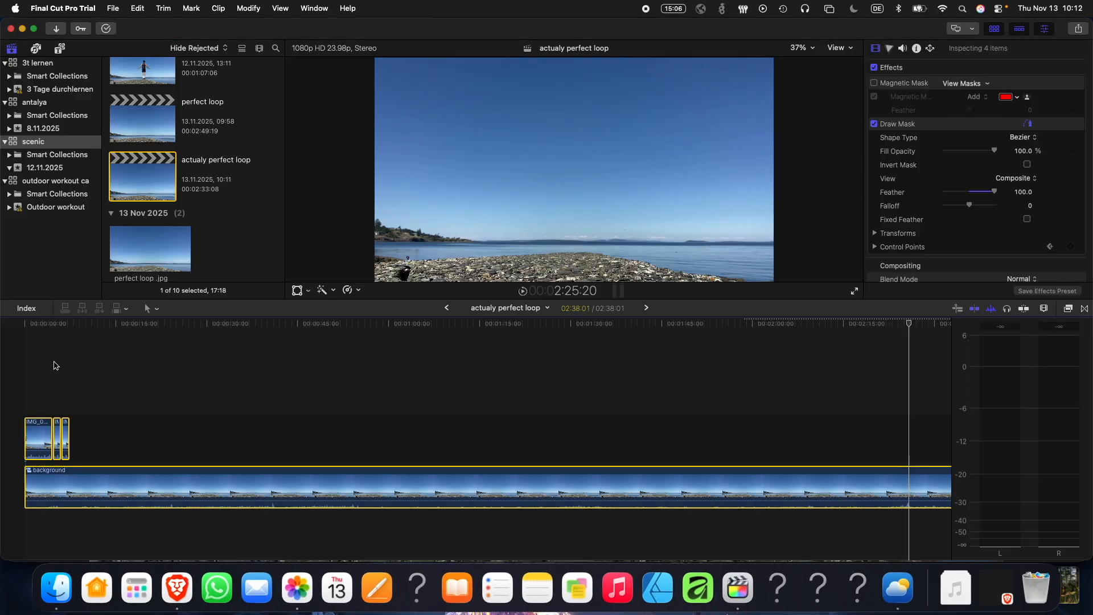
pyautogui.click(55, 366)
pyautogui.press('super+equal')
pyautogui.press('super+equal')
pyautogui.press('super+equal')
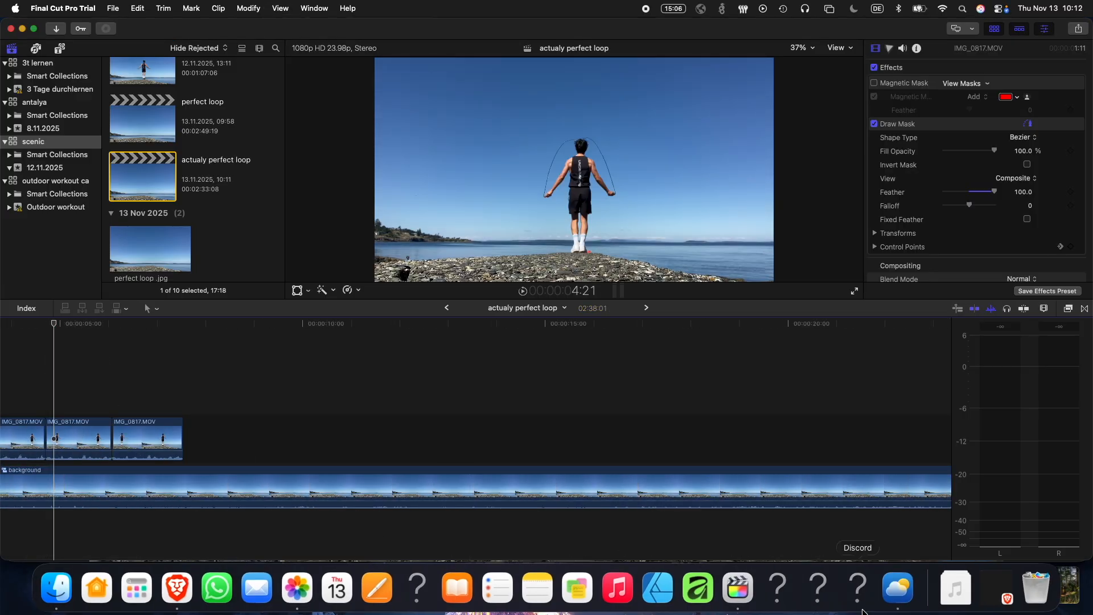
# - Play the three remaining rope-jumping clips from about 4:14 to check their transitions
pyautogui.click(918, 540)
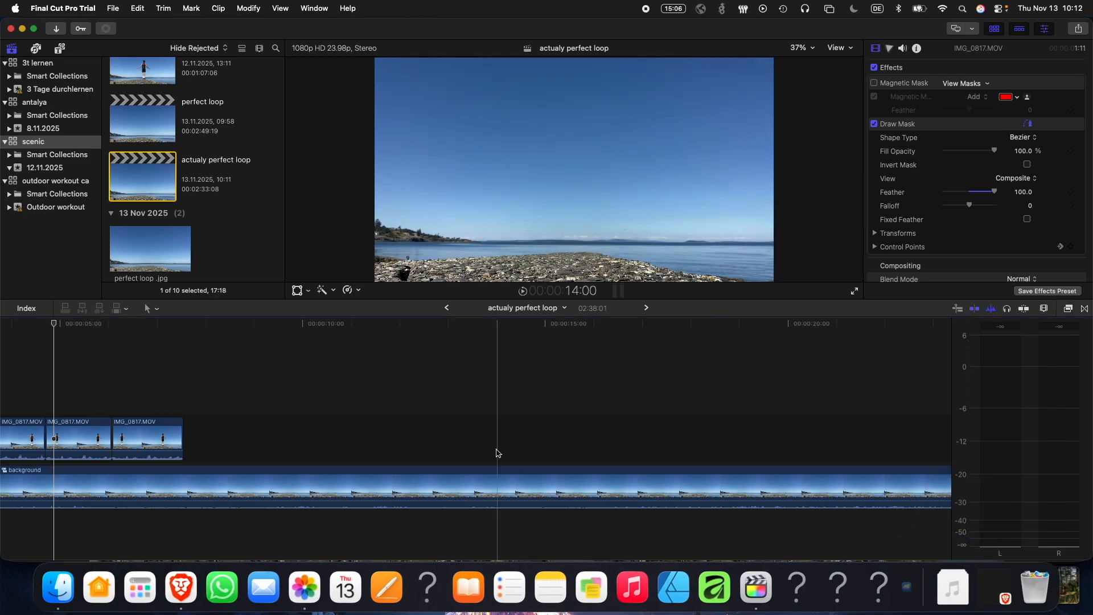
pyautogui.hscroll(-5, 503, 454)
pyautogui.moveTo(647, 391); pyautogui.dragTo(261, 428)
pyautogui.click(248, 393)
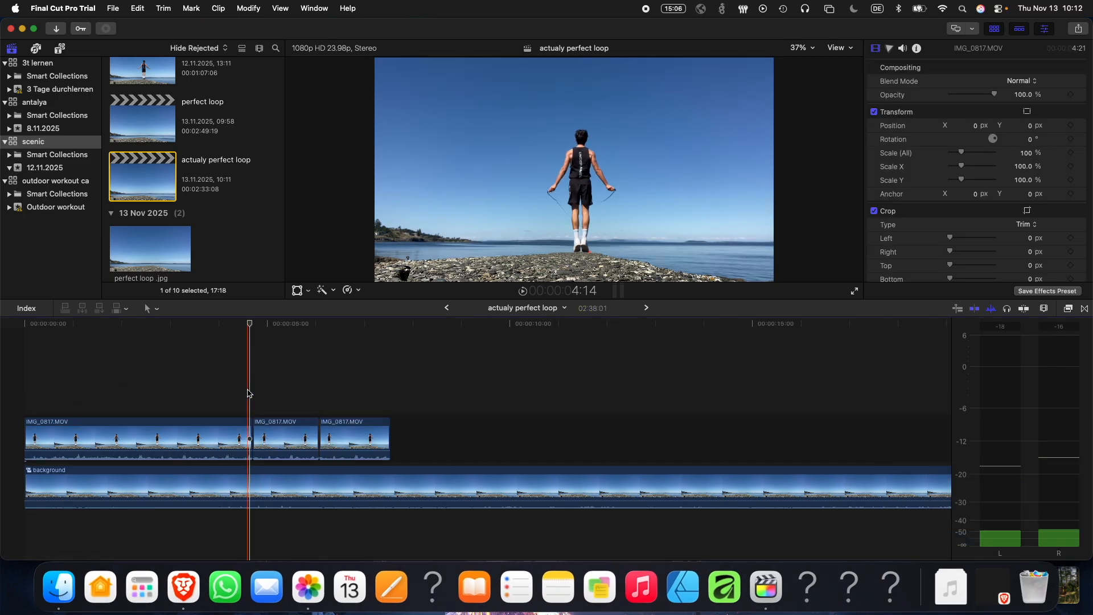
pyautogui.press('space')
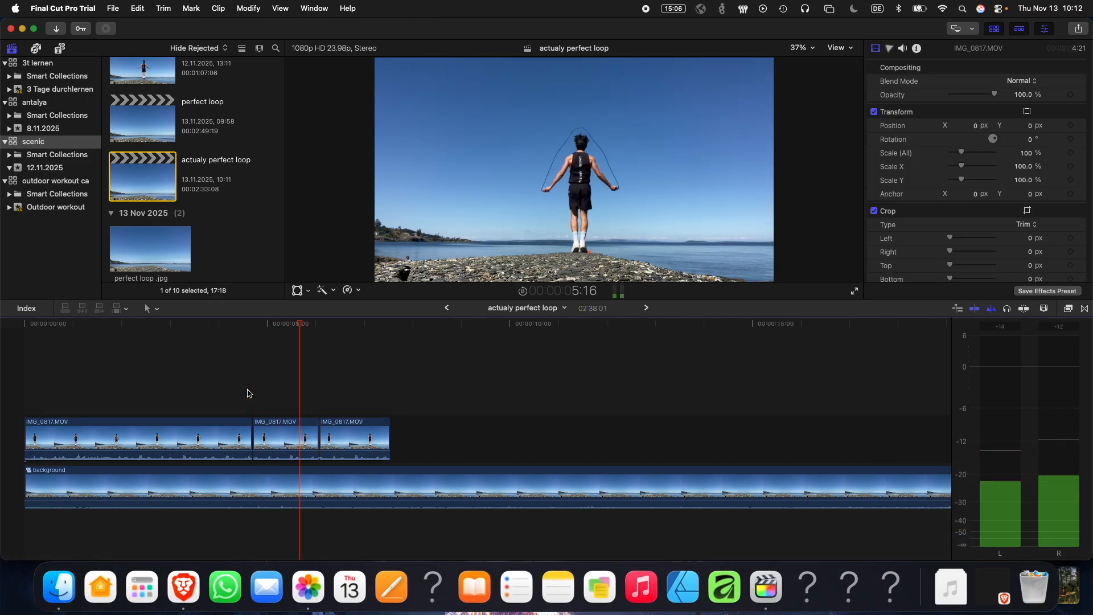
pyautogui.press('space')
# - Copy the second rope-jumping clip and paste the duplicate directly after the third clip
pyautogui.click(285, 431)
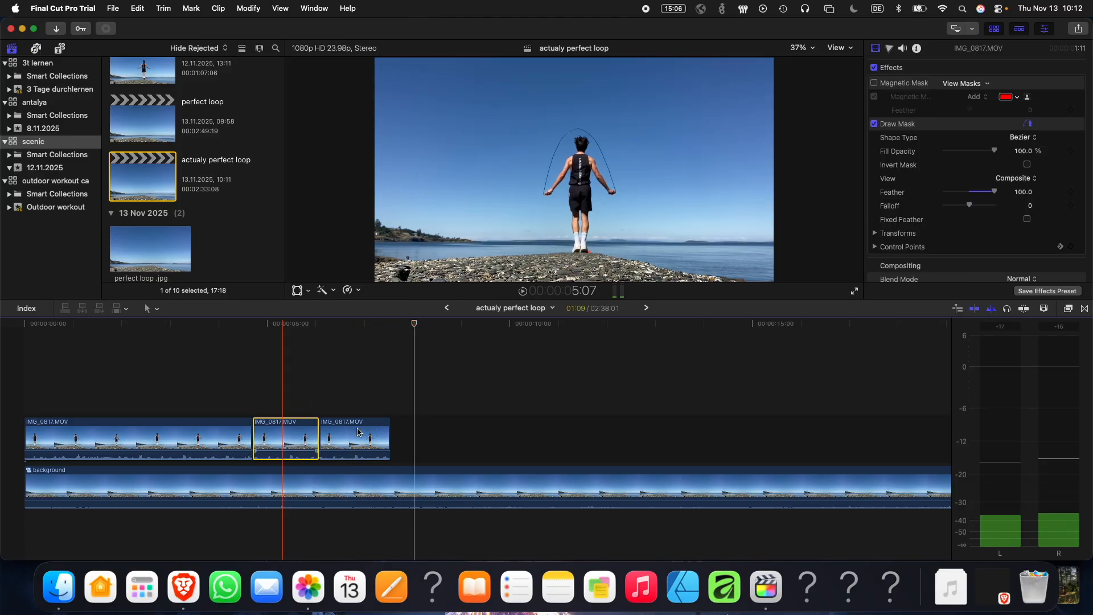
pyautogui.press('super+c')
pyautogui.press('super+v')
pyautogui.click(382, 410)
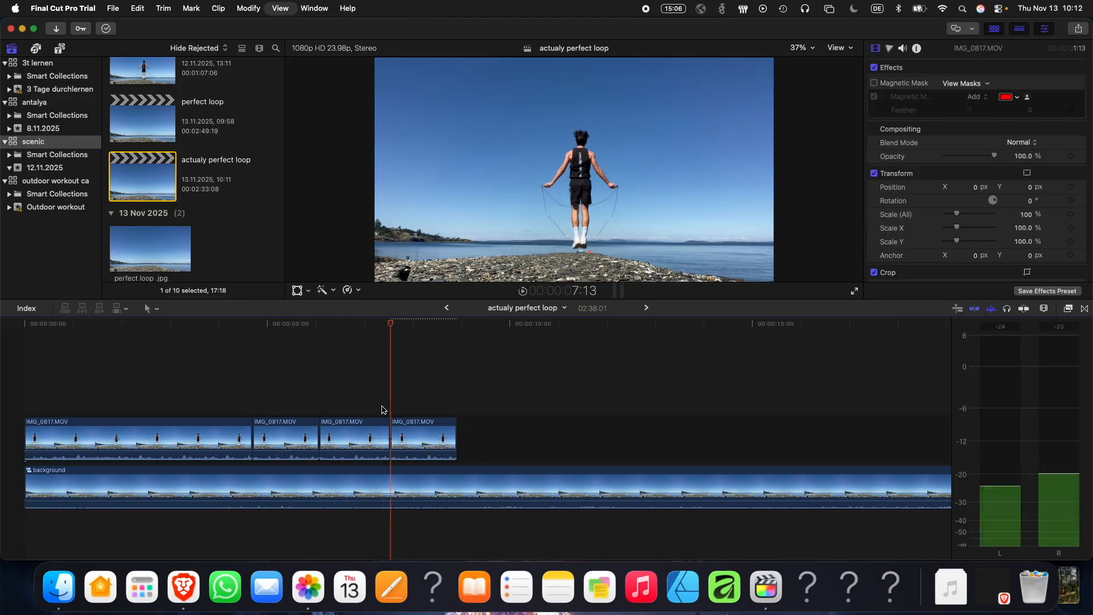
# - Adjust the pasted clip's start point frame by frame to match the preceding clip's end, leaving it 01:06 long, and play the cut
pyautogui.press('super+equal')
pyautogui.press('super+equal')
pyautogui.press('super+equal')
pyautogui.press('super+equal')
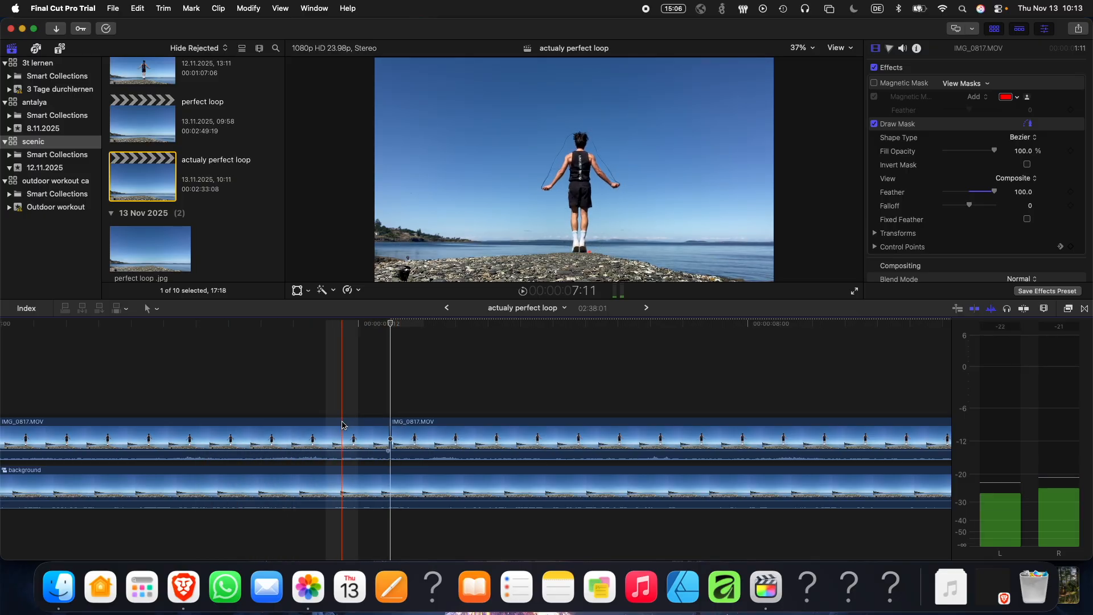
pyautogui.moveTo(395, 427); pyautogui.dragTo(360, 428)
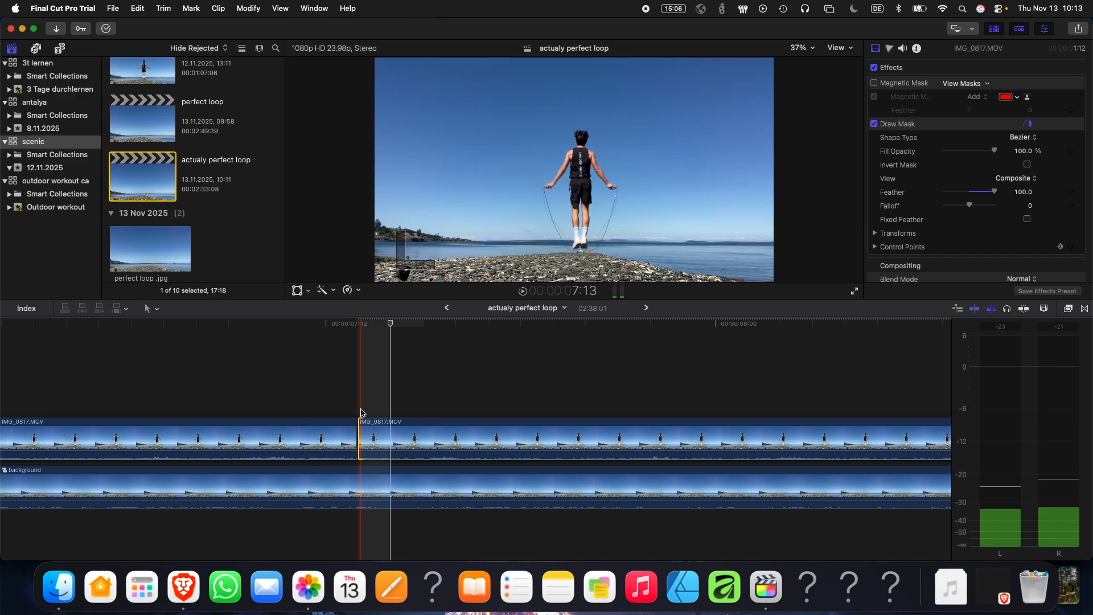
pyautogui.moveTo(365, 439); pyautogui.dragTo(245, 447)
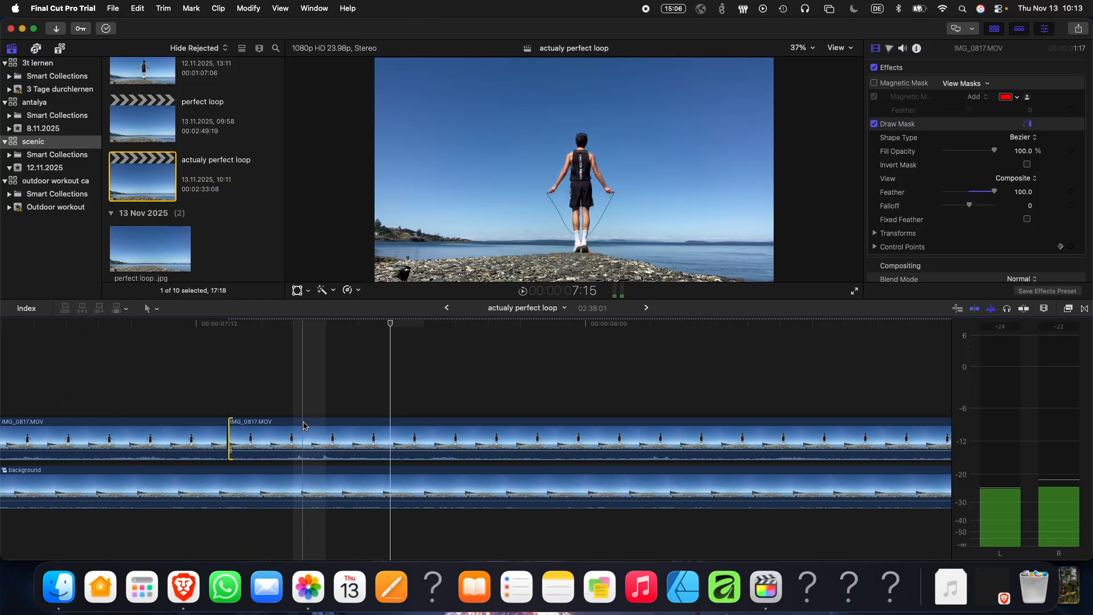
pyautogui.click(228, 426)
pyautogui.moveTo(228, 426); pyautogui.dragTo(166, 423)
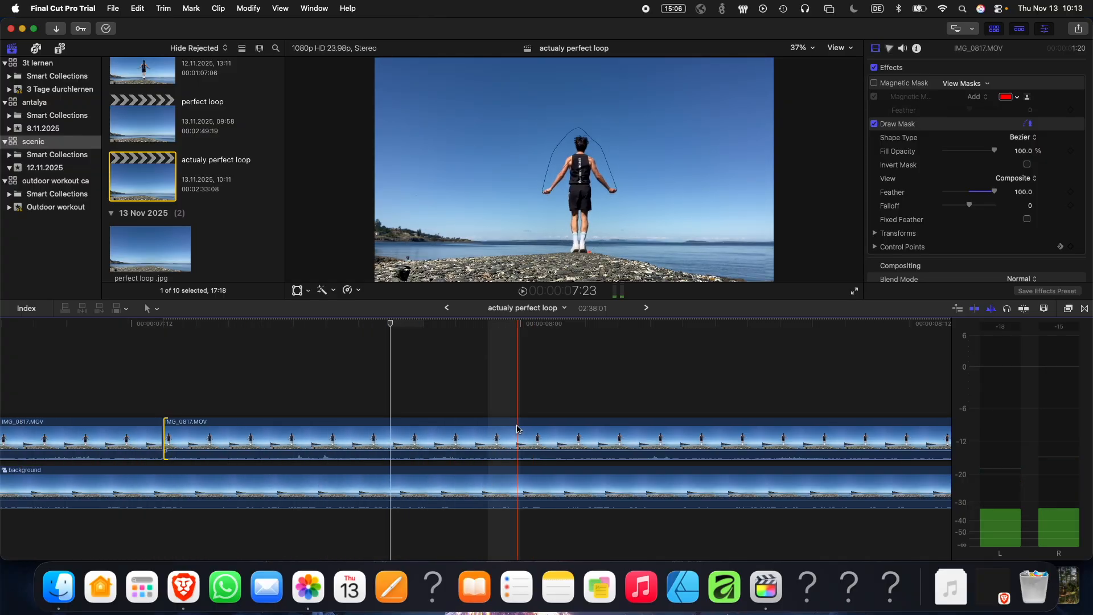
pyautogui.click(510, 428)
pyautogui.press('space')
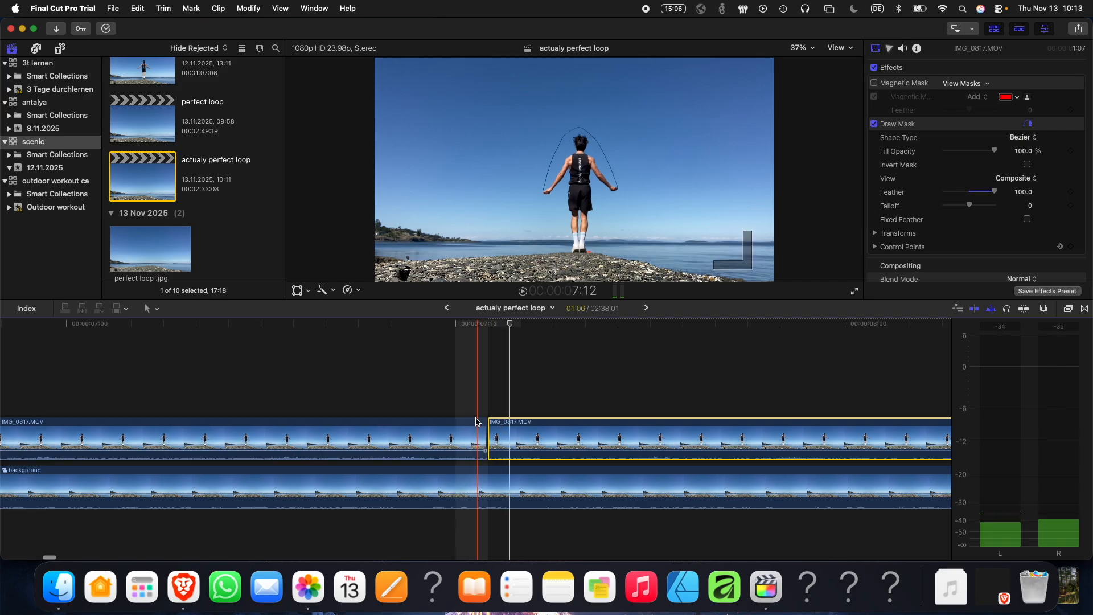
pyautogui.click(247, 390)
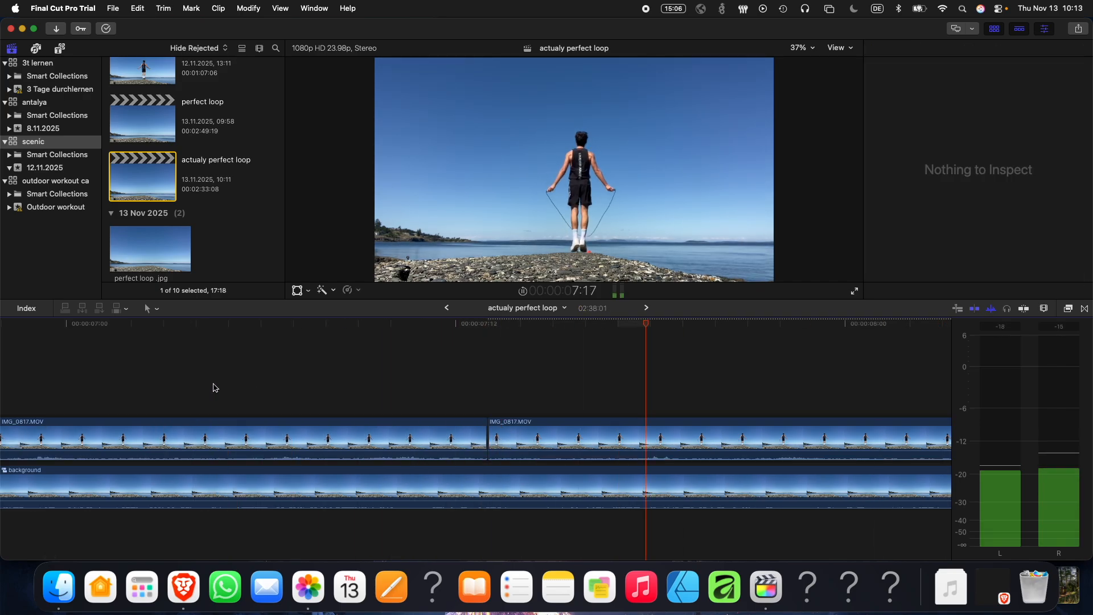
# - Move the trimmed fourth clip onto the layer above the second rope-jumping clip
pyautogui.press('cmd+minus')
pyautogui.click(301, 433)
pyautogui.press('cmd+minus')
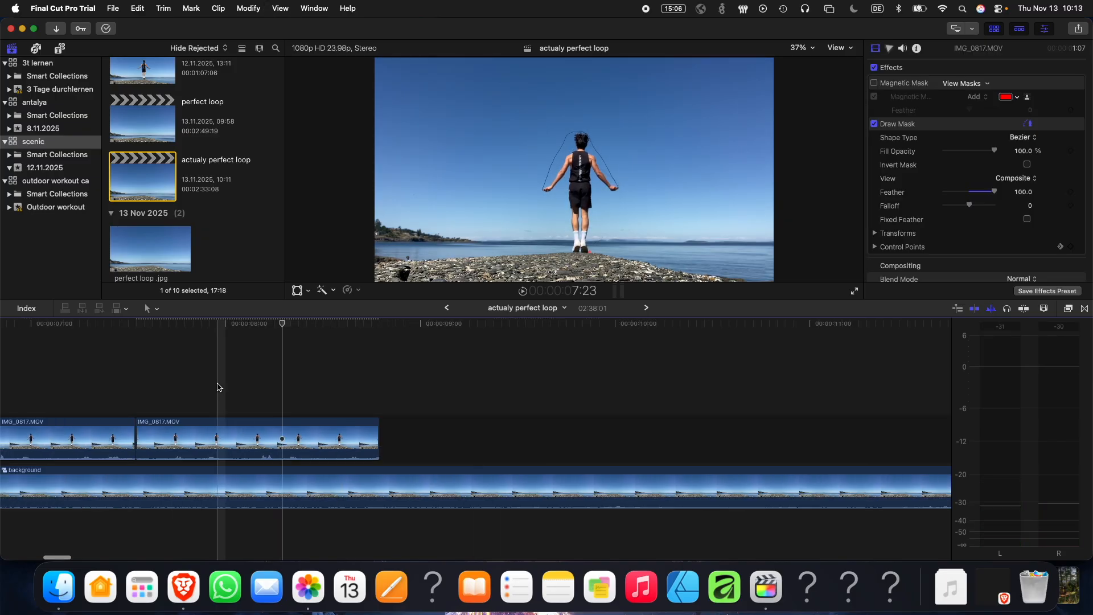
pyautogui.press('super+minus')
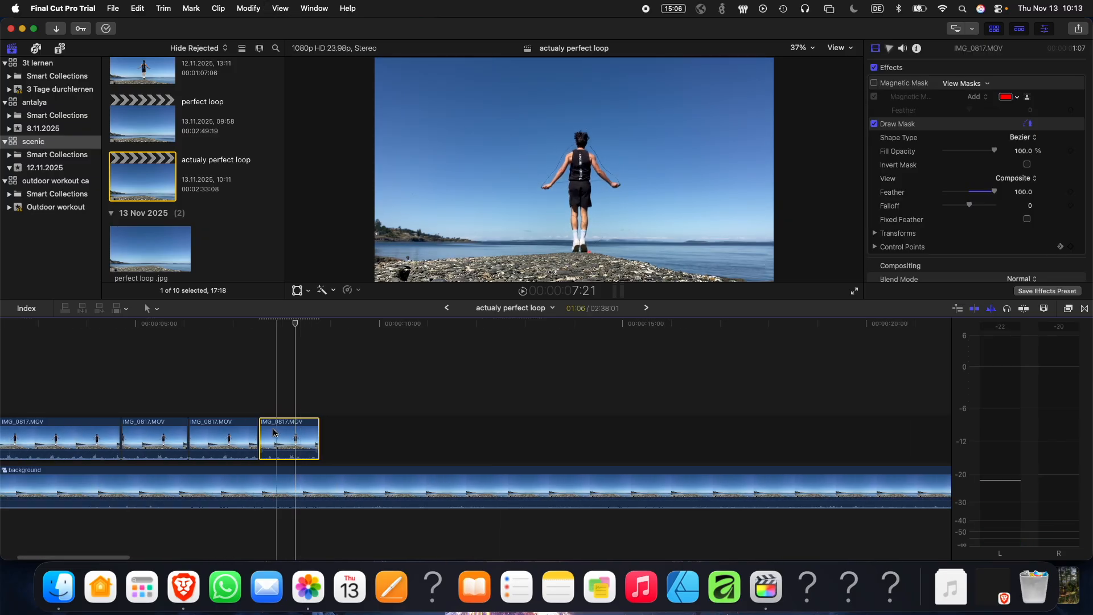
pyautogui.moveTo(284, 434); pyautogui.dragTo(149, 388)
# - Trim the start of the second clip to 01:06 so that it lines up with the trimmed clip stacked above it
pyautogui.click(177, 349)
pyautogui.press('cmd+equal')
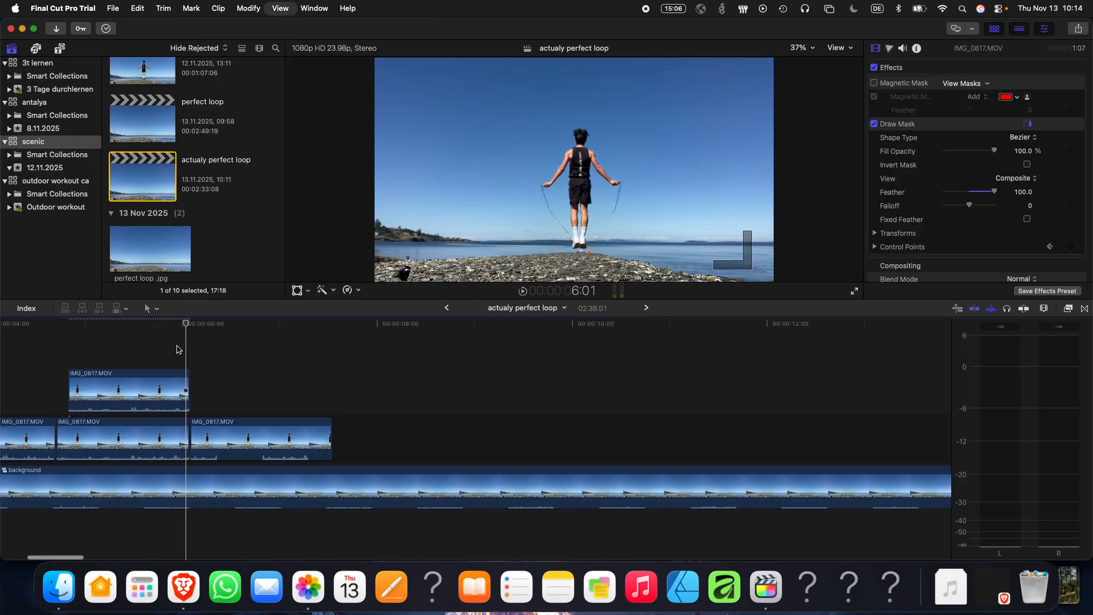
pyautogui.press('super+equal')
pyautogui.press('super+equal')
pyautogui.press('super+equal')
pyautogui.press('super+equal')
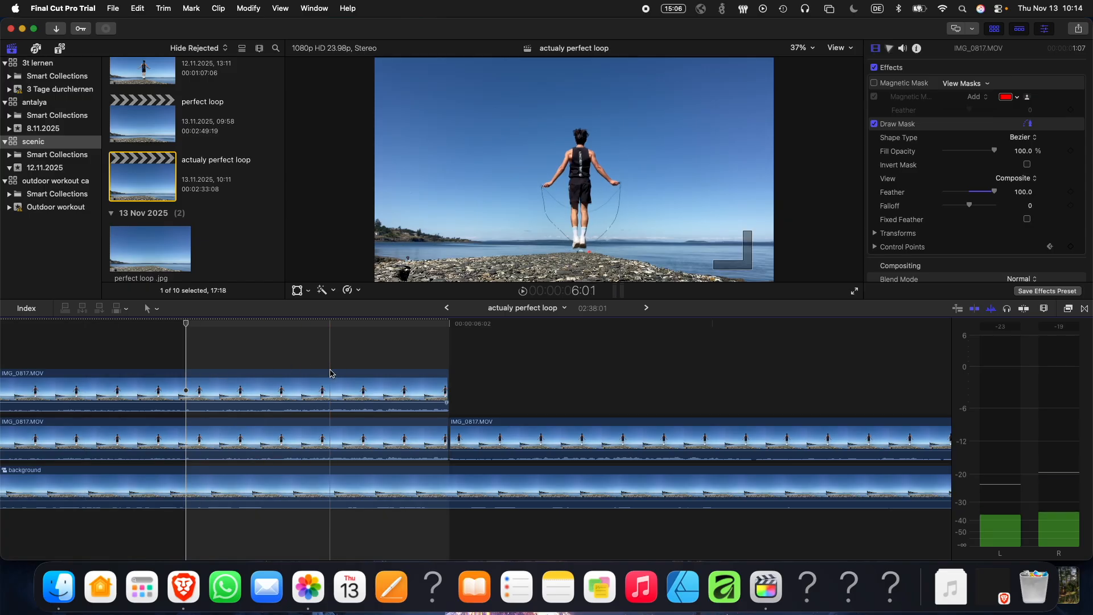
pyautogui.press('super+equal')
pyautogui.press('super+equal')
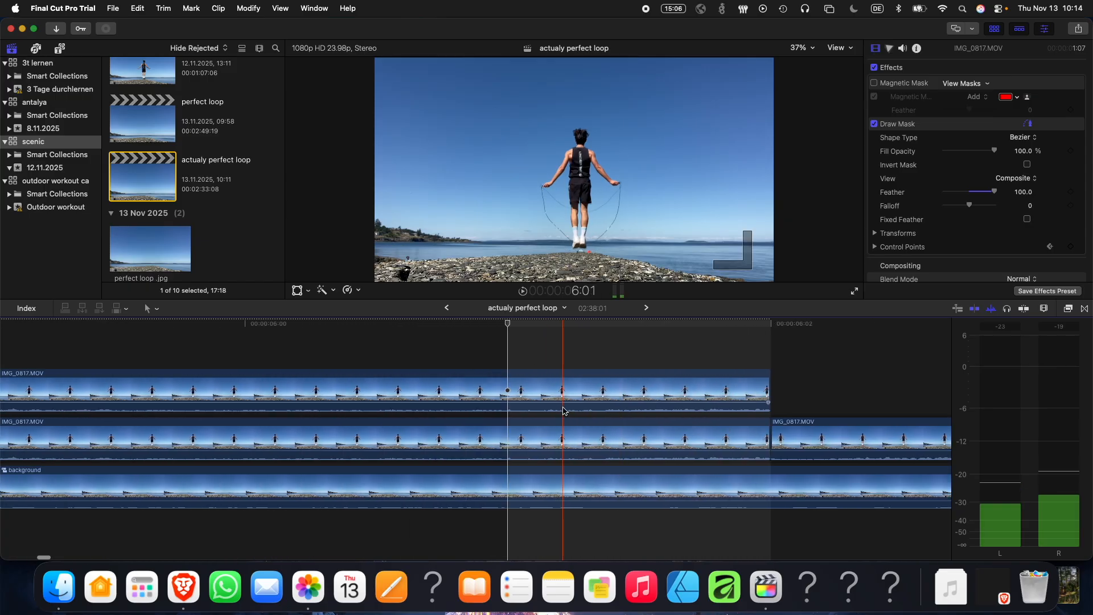
pyautogui.hscroll(-10, 443, 384)
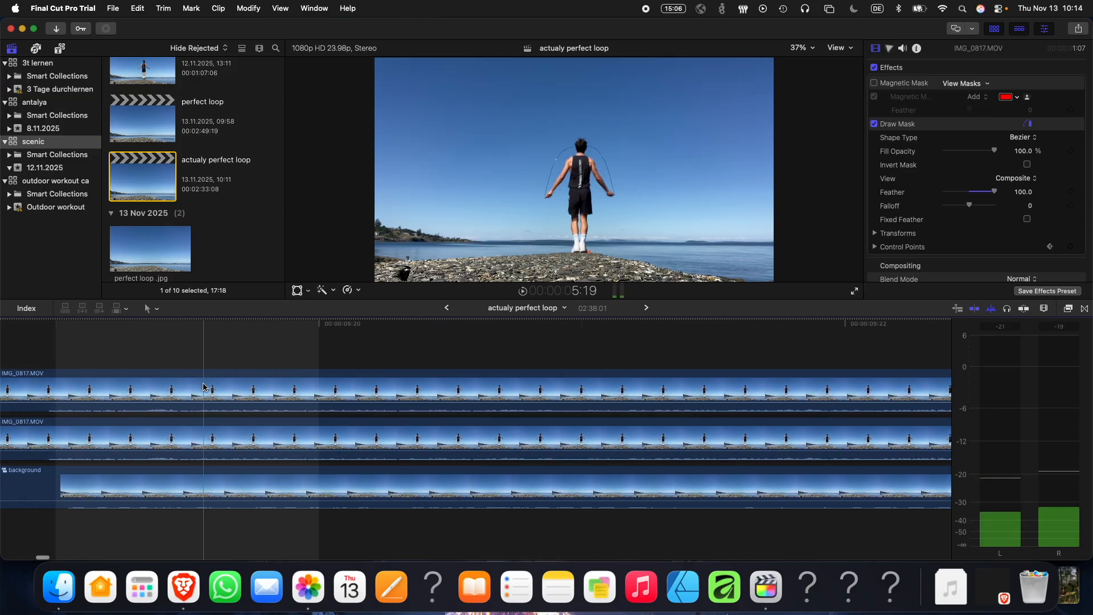
pyautogui.hscroll(-10, 647, 392)
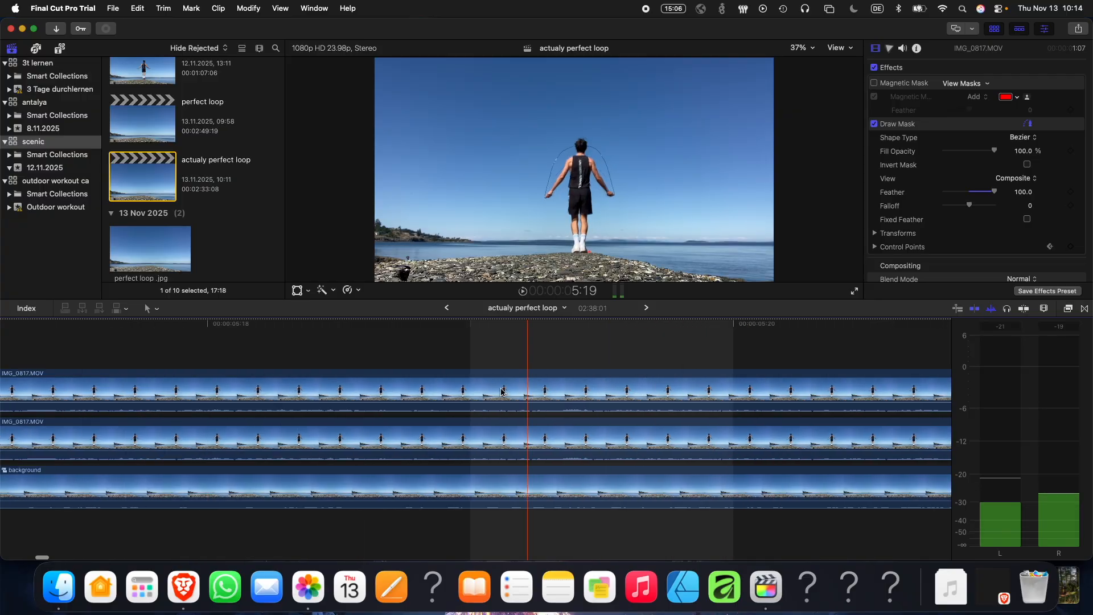
pyautogui.hscroll(-10, 122, 393)
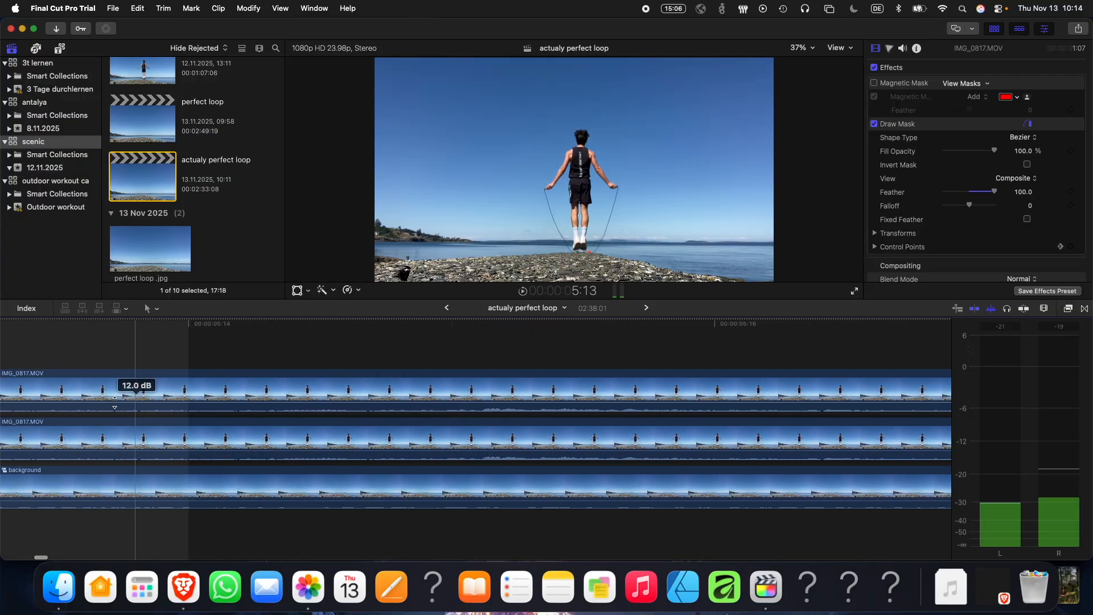
pyautogui.hscroll(-10, 121, 398)
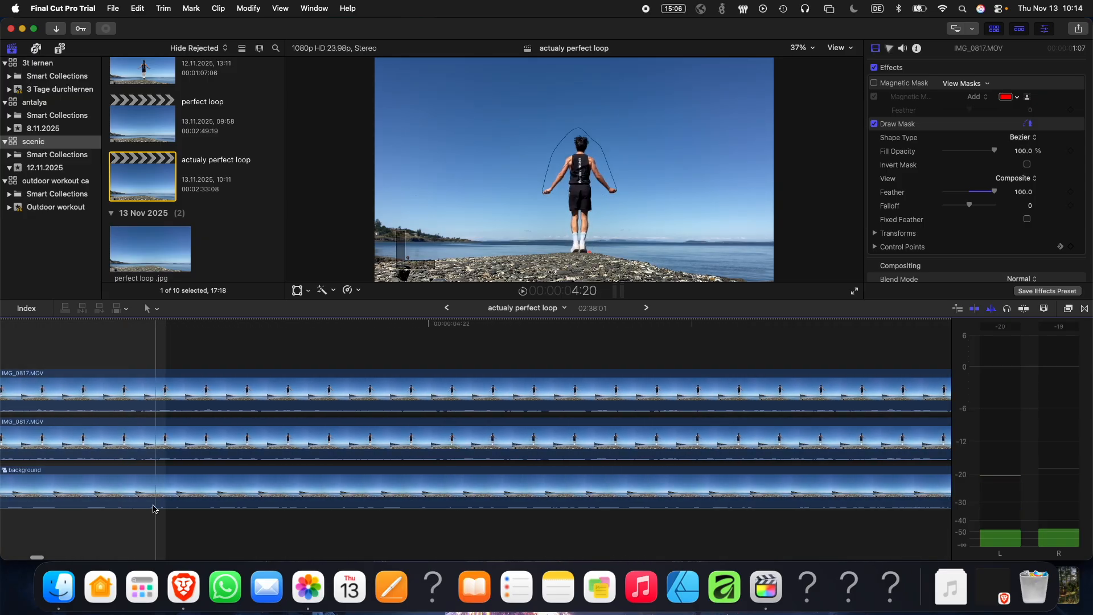
pyautogui.hscroll(-5, 152, 450)
pyautogui.hscroll(-1, 152, 450)
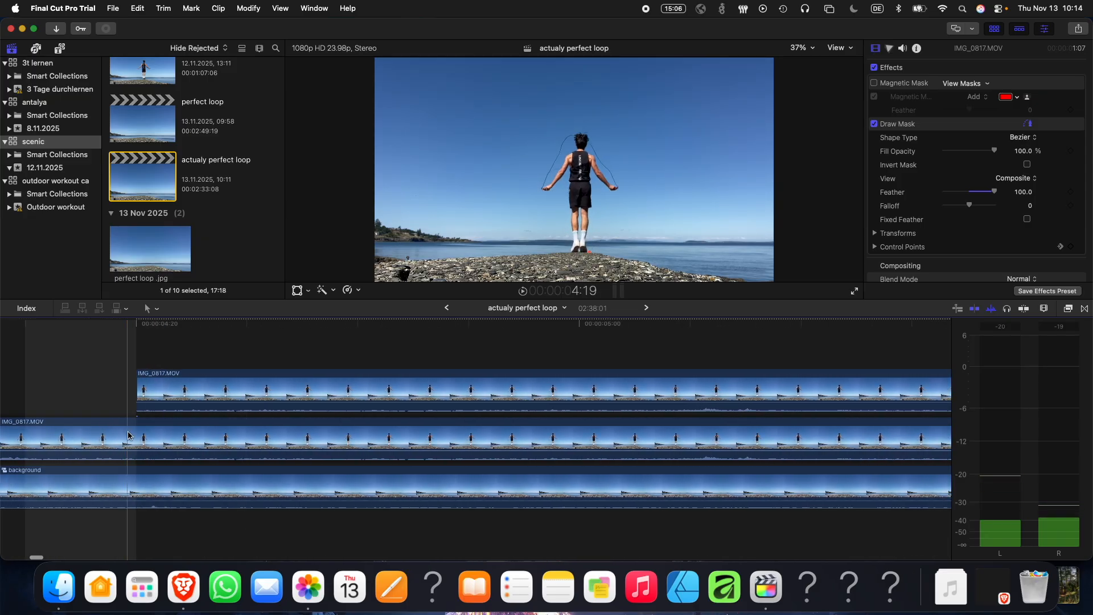
pyautogui.click(136, 433)
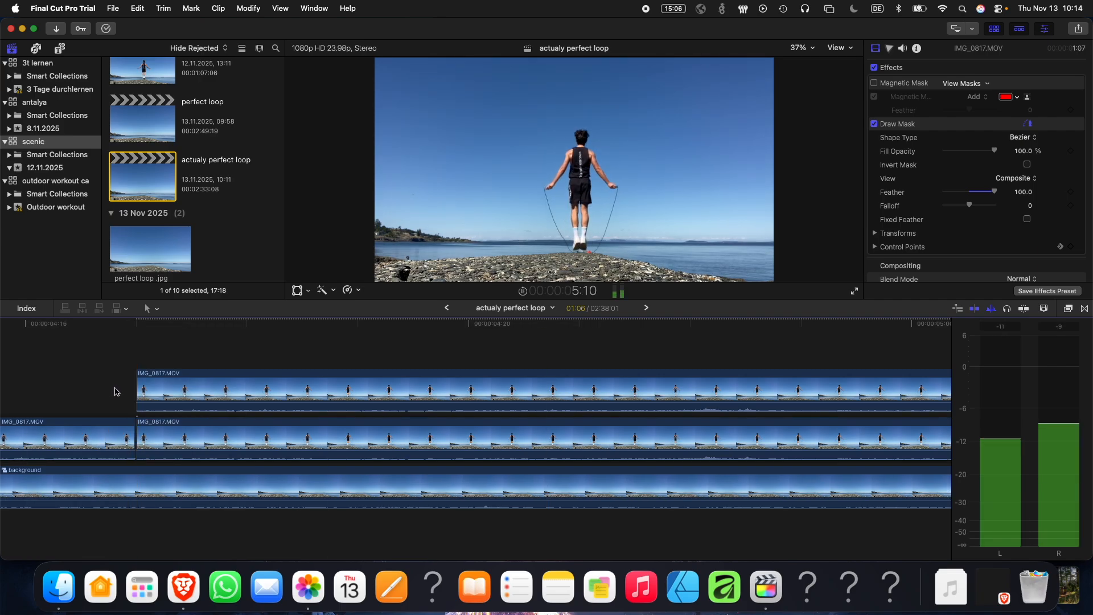
# - Delete the trimmed clip stacked above the second rope-jumping clip
pyautogui.click(357, 393)
pyautogui.press('Delete')
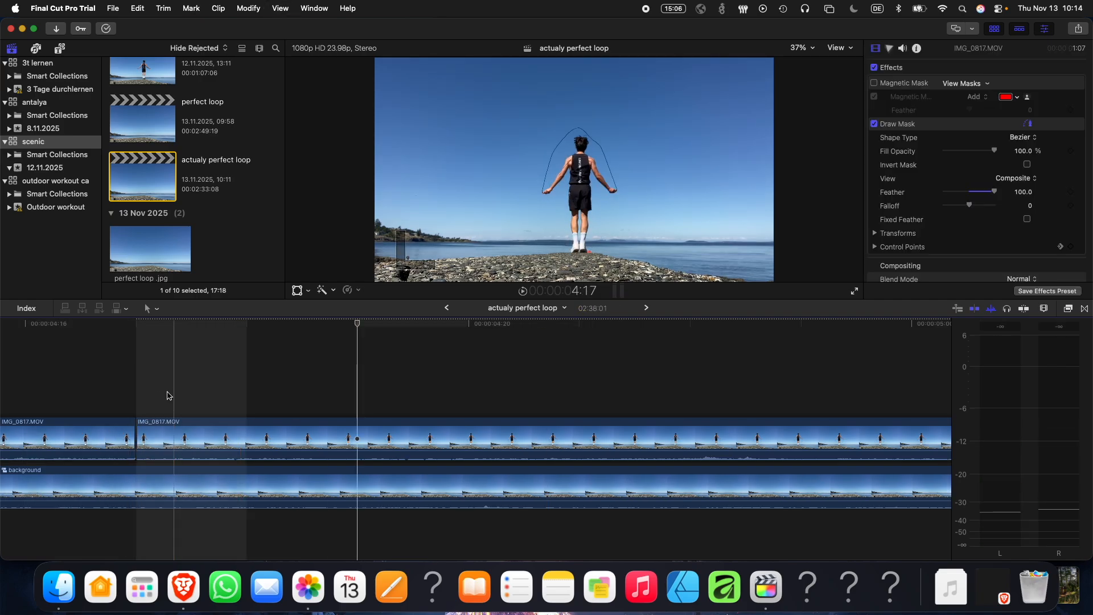
# - Copy the second and third rope-jumping clips as a pair and paste the pair three times directly after the third clip
pyautogui.press('super+minus')
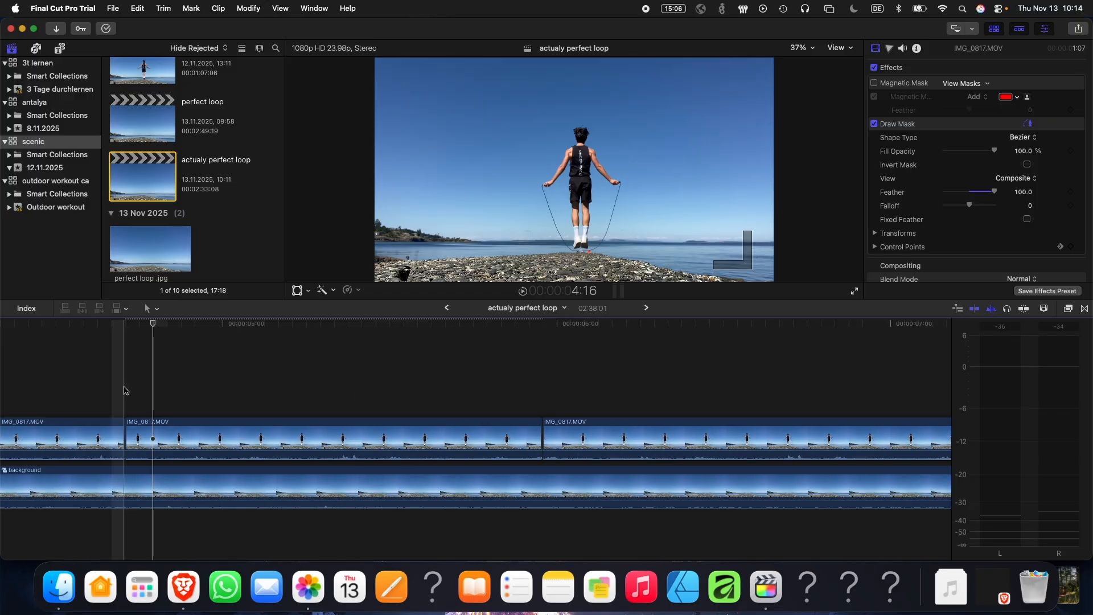
pyautogui.press('super+minus')
pyautogui.moveTo(149, 386); pyautogui.dragTo(281, 436)
pyautogui.moveTo(191, 438); pyautogui.dragTo(870, 438)
# - Play the repeated clips full screen from just before the second clip to check the cuts
pyautogui.click(120, 344)
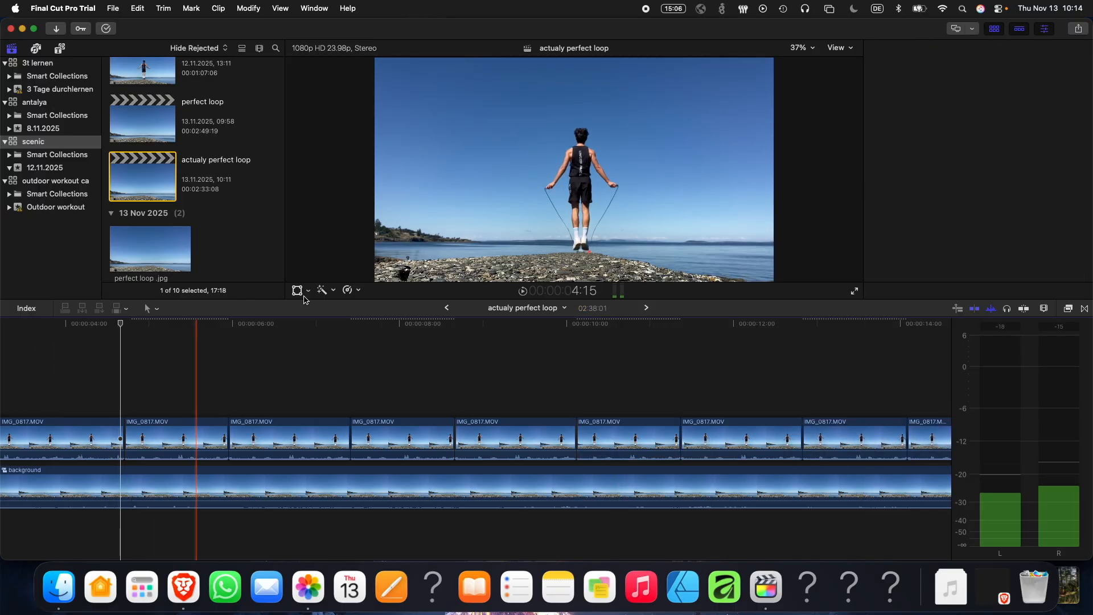
pyautogui.click(854, 291)
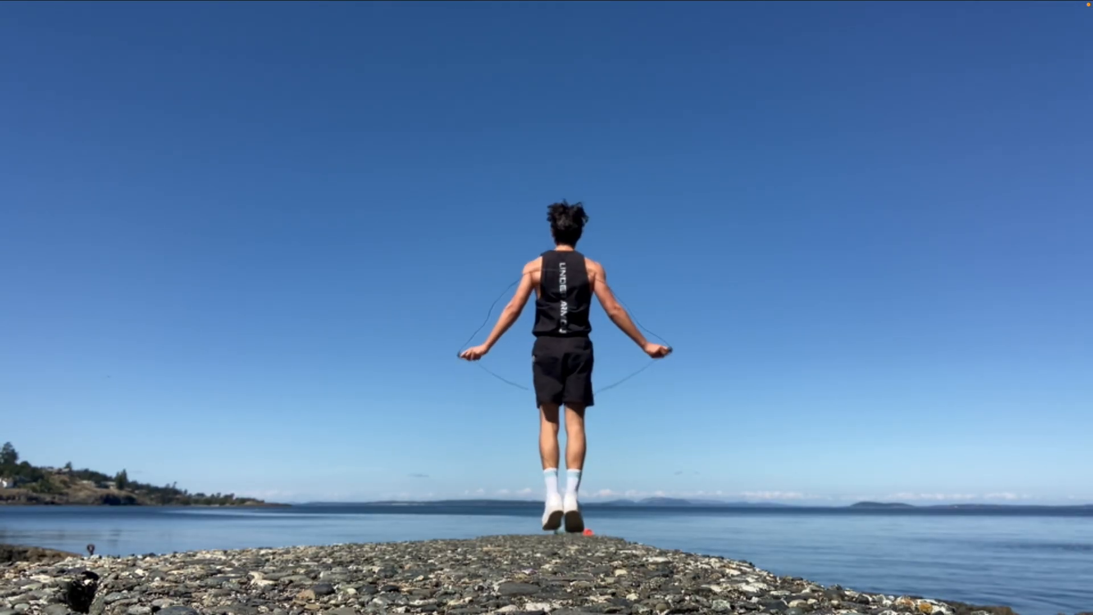
pyautogui.press('Escape')
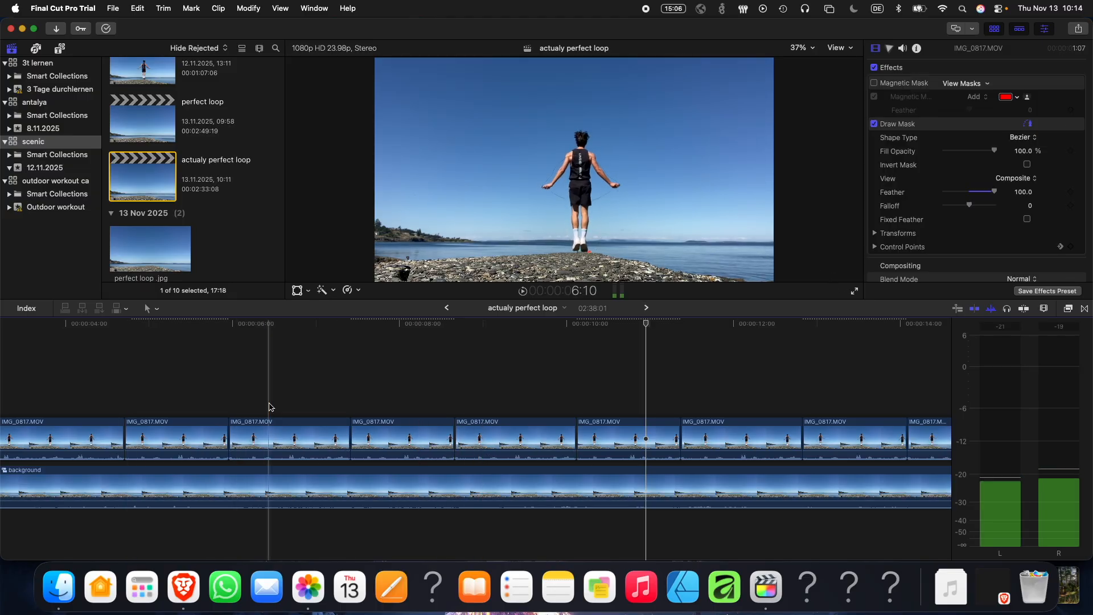
# - Paste the second clip's attributes onto the third clip, including the Draw Mask effect and Volume, with keyframe timing Stretch to Fit
pyautogui.click(269, 439)
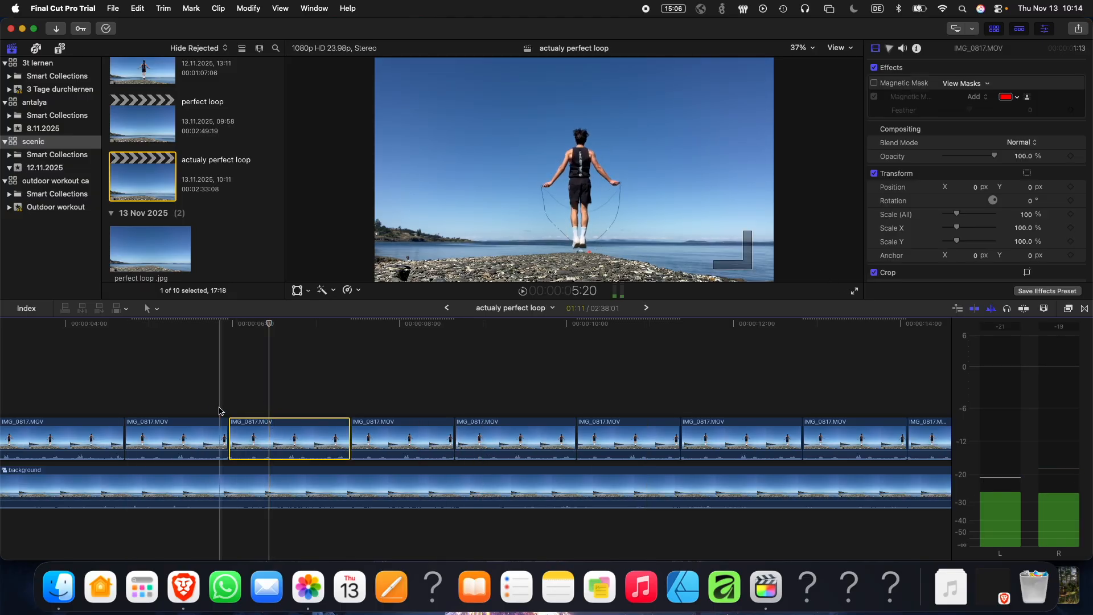
pyautogui.click(190, 438)
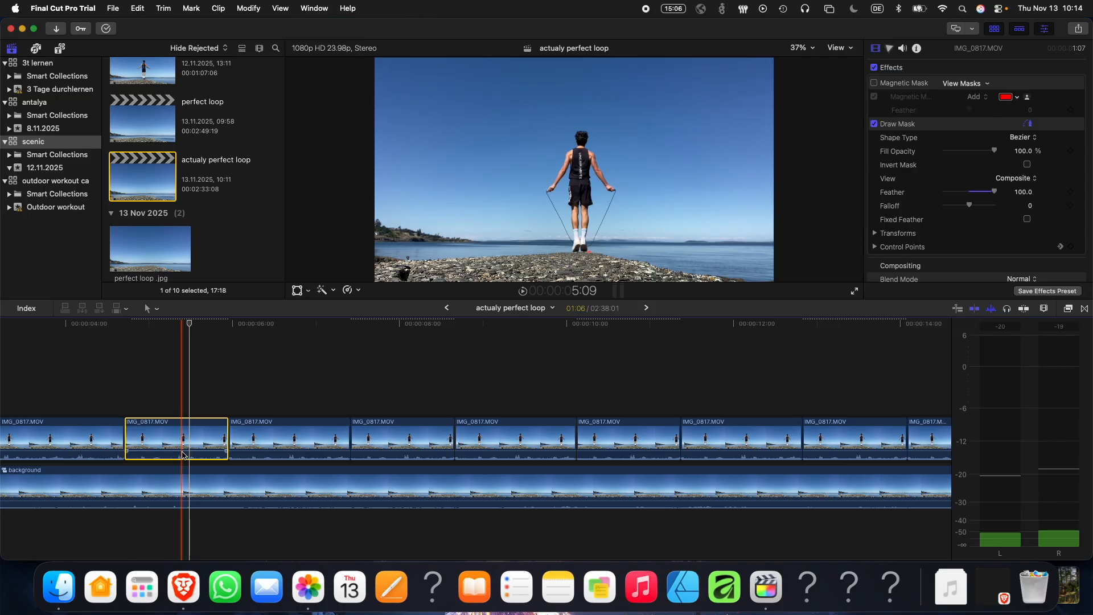
pyautogui.click(270, 439)
pyautogui.press('shift+super+v')
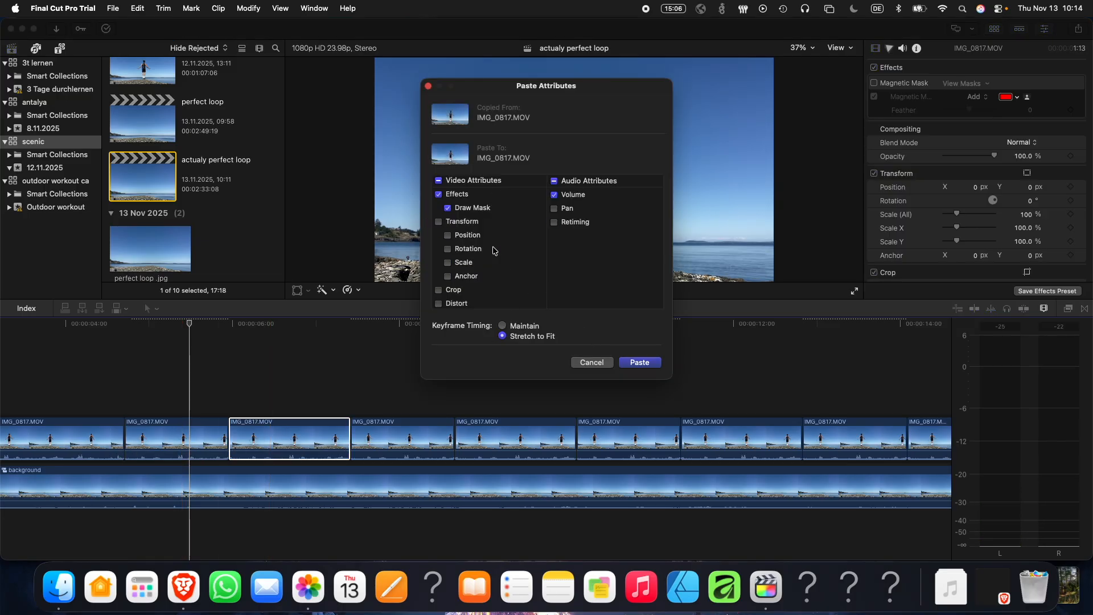
pyautogui.click(640, 362)
# - Delete all the repeated rope-jumping clips that follow the third clip
pyautogui.hscroll(15, 938, 426)
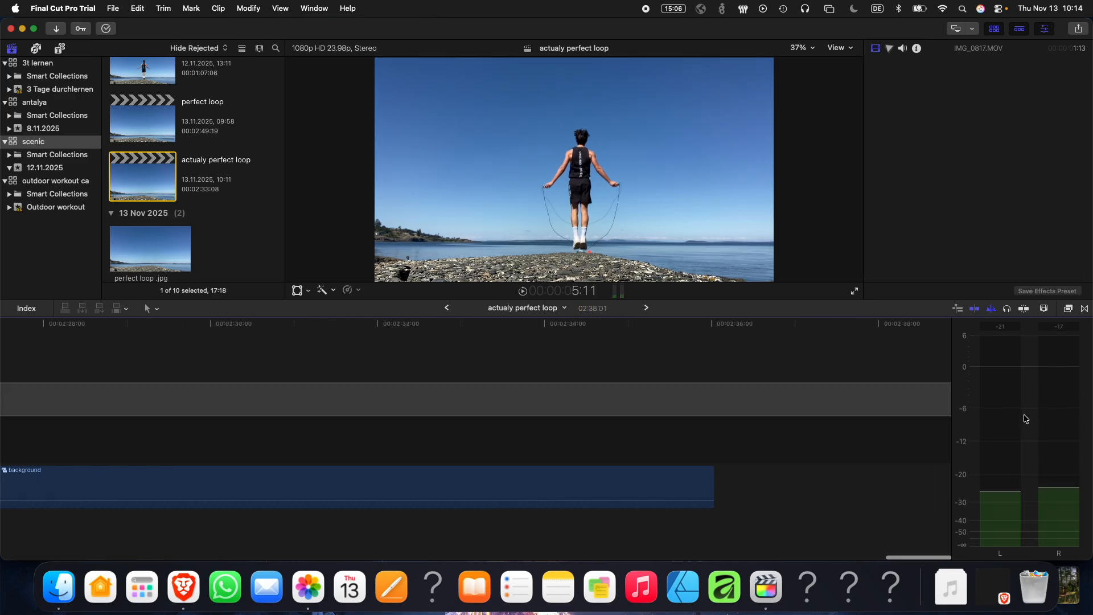
pyautogui.hscroll(-15, 613, 370)
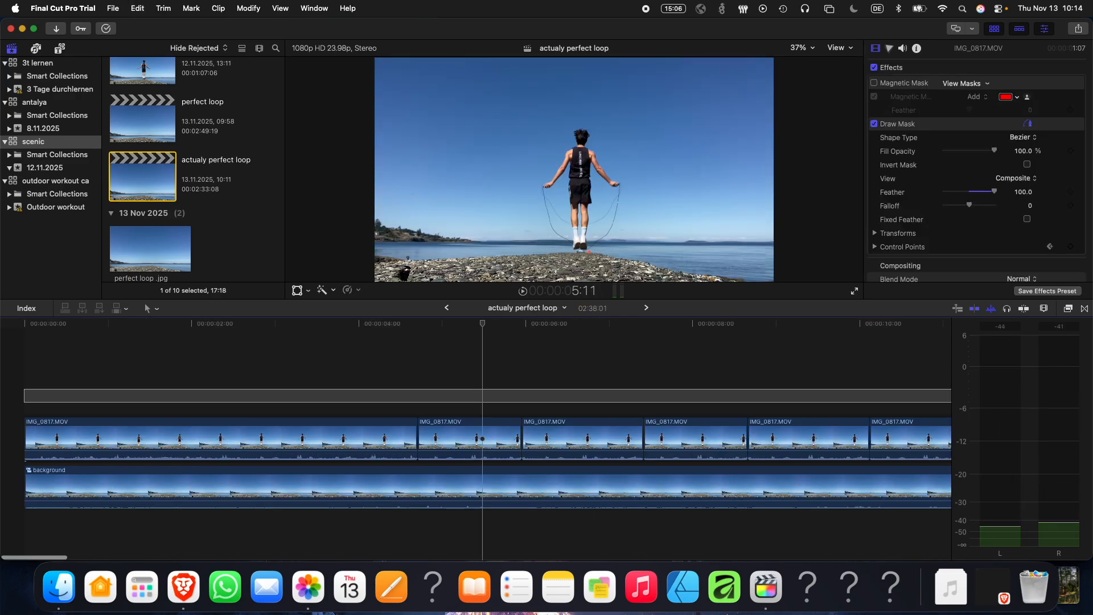
pyautogui.hscroll(15, 740, 399)
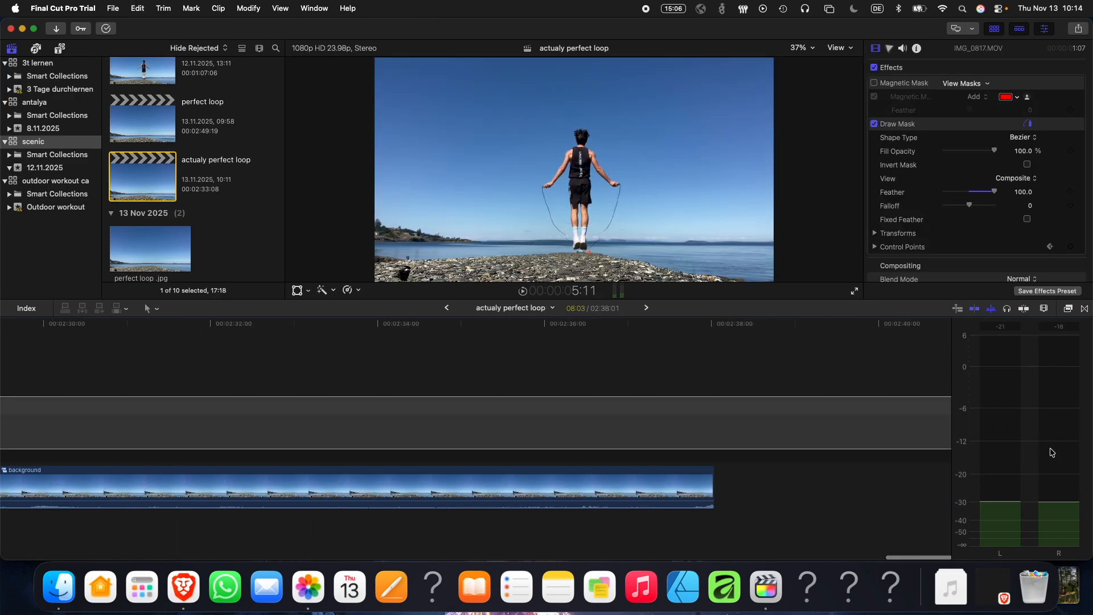
pyautogui.hscroll(-15, 569, 398)
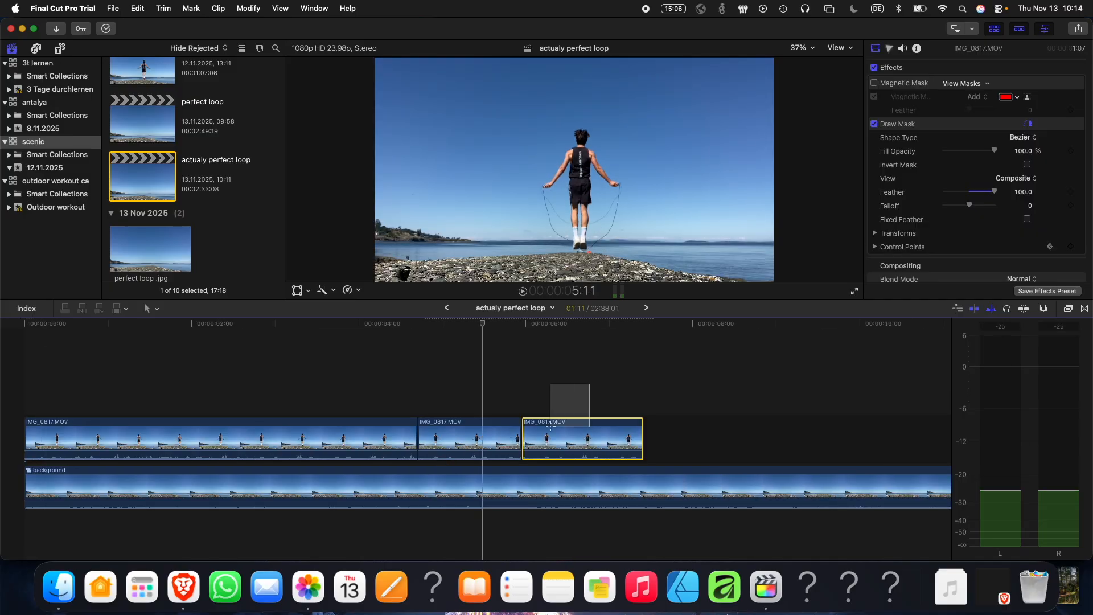
# - Copy the second clip and the newly masked third clip, and paste the pair after the third clip until it occurs seven times in a row
pyautogui.click(691, 430)
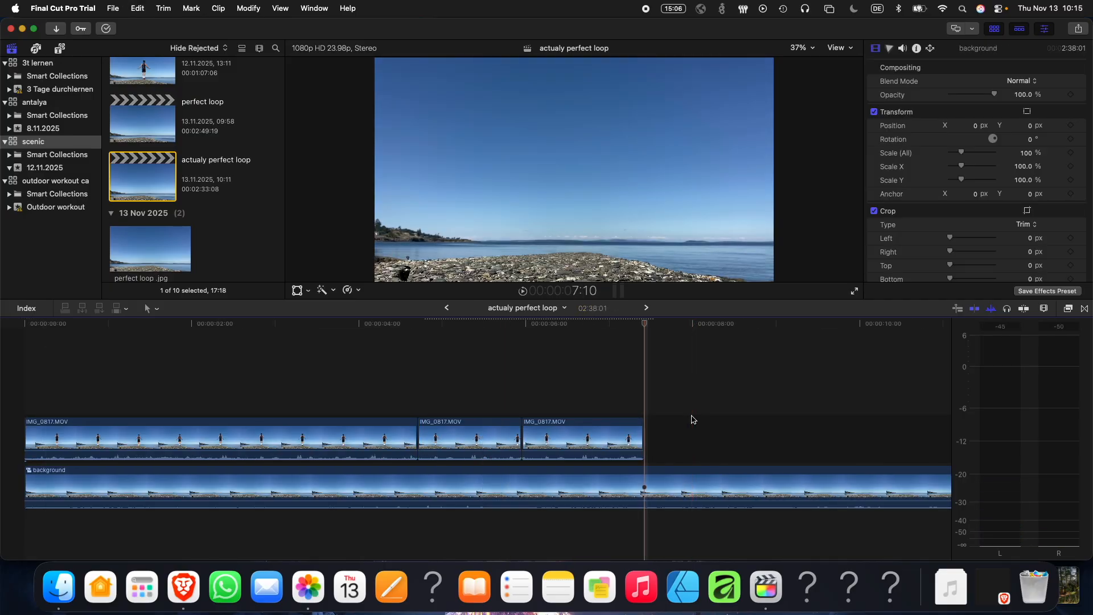
pyautogui.press('super+v')
pyautogui.press('super+v')
pyautogui.press('super+v')
# - Play the whole rope-jumping sequence full screen until it runs past the last repeated clip
pyautogui.hscroll(-5, 212, 403)
pyautogui.press('space')
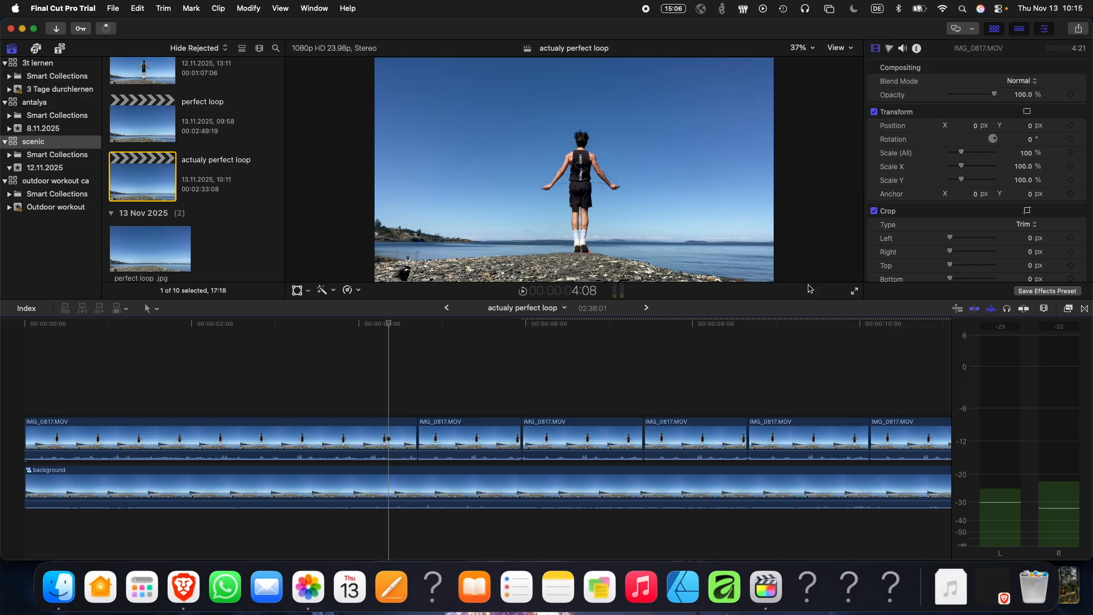
pyautogui.click(854, 292)
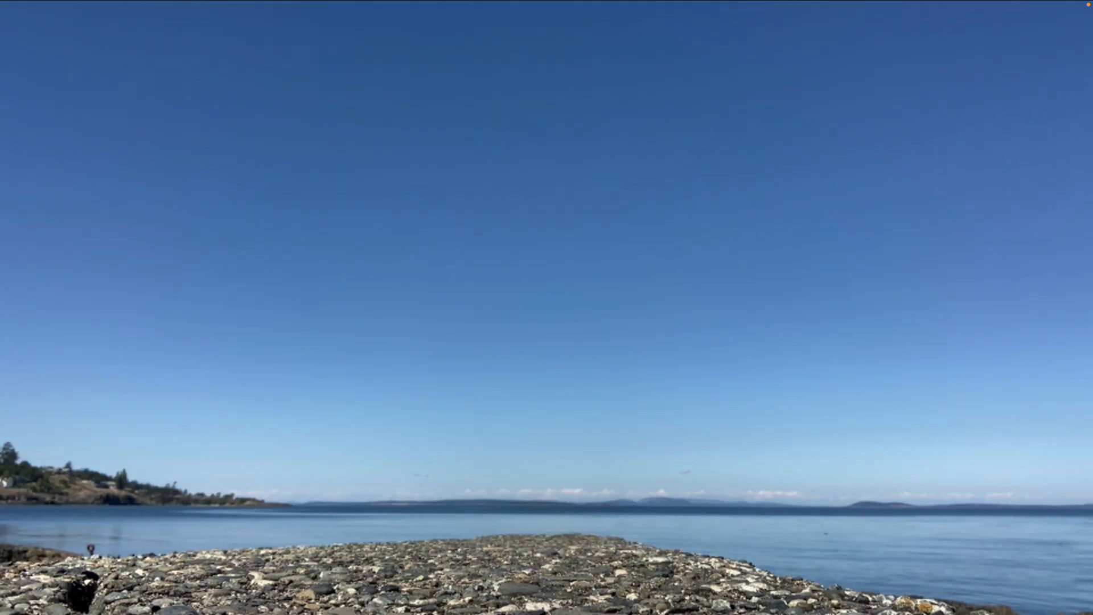
pyautogui.press('Escape')
# - Play the repeated rope-jumping clips again from within the second clip, with all repetitions in view on the timeline
pyautogui.press('super+equal')
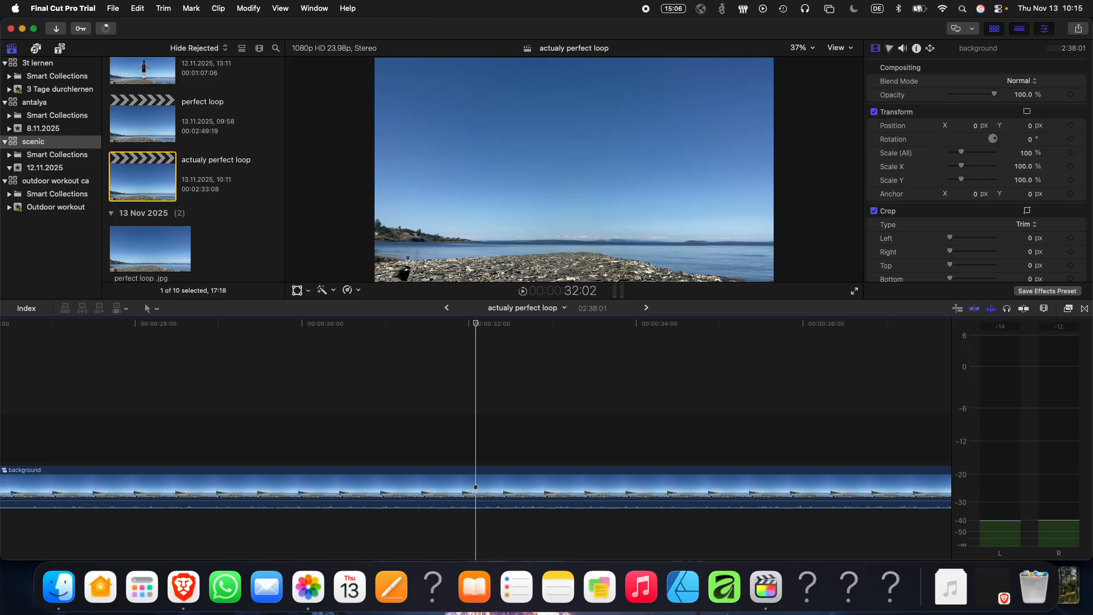
pyautogui.press('super+minus')
pyautogui.press('super+minus')
pyautogui.press('super+a')
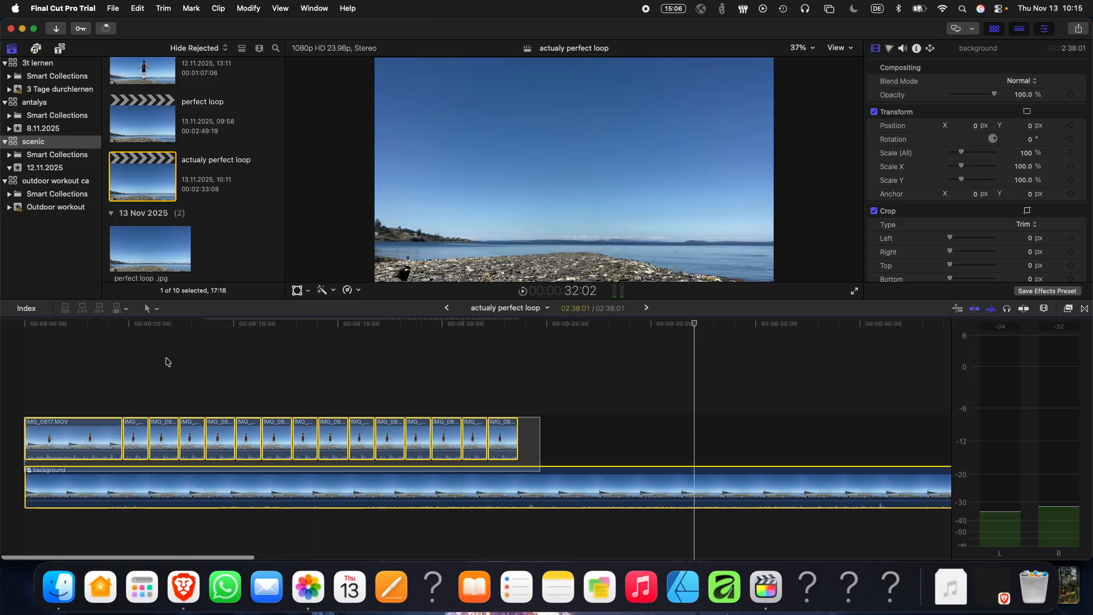
pyautogui.click(141, 370)
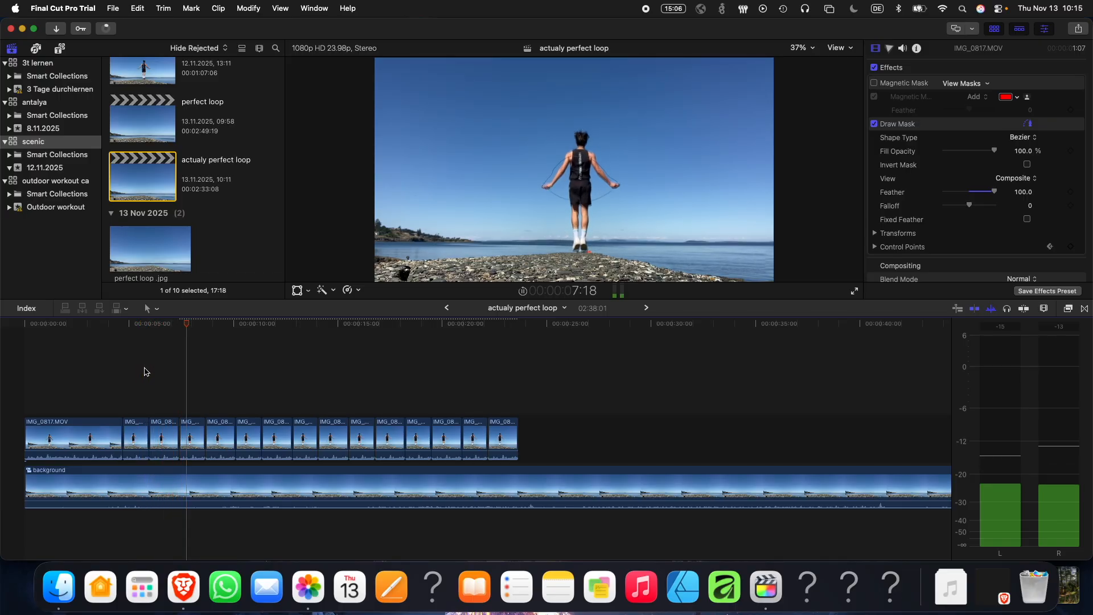
pyautogui.press('space')
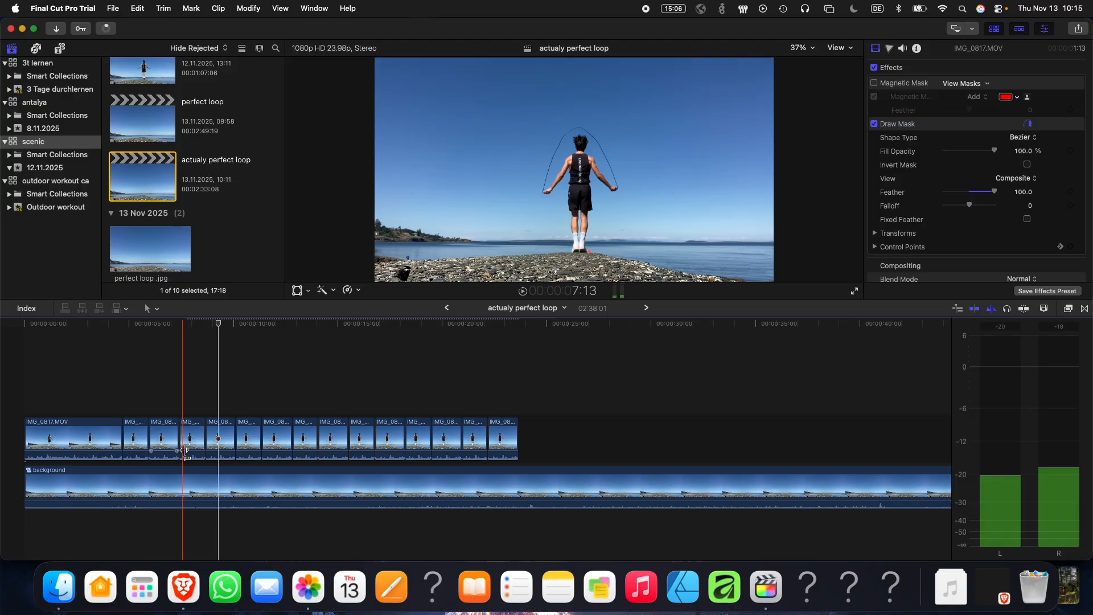
# - Open the background compound clip, compare its first Draw-Masked clip disabled and enabled over the still image, and return to the project
pyautogui.click(217, 483)
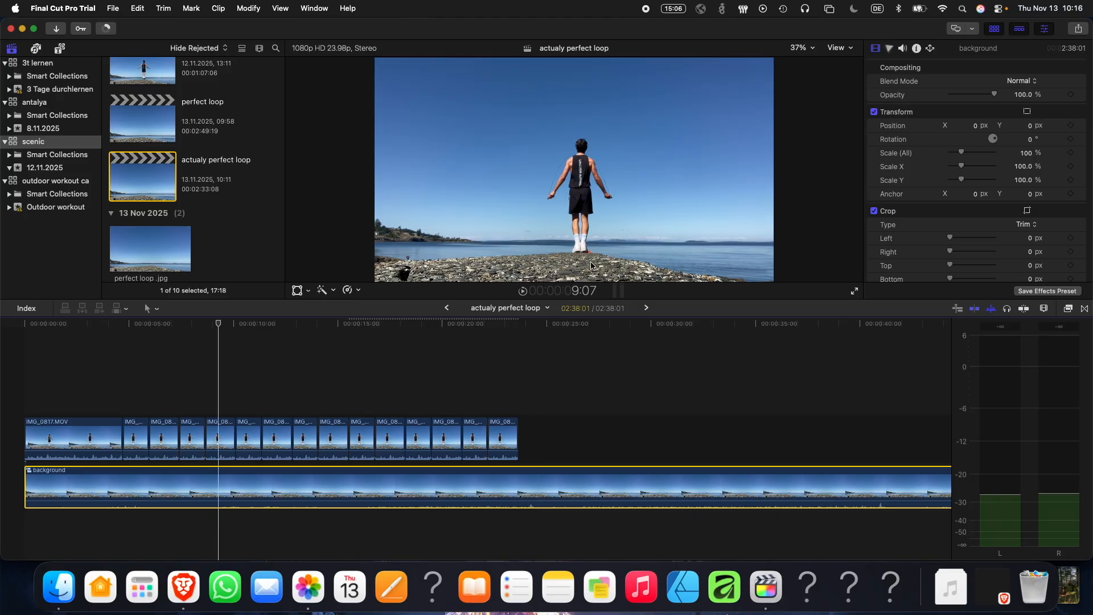
pyautogui.doubleClick(277, 494)
pyautogui.click(345, 485)
pyautogui.click(353, 450)
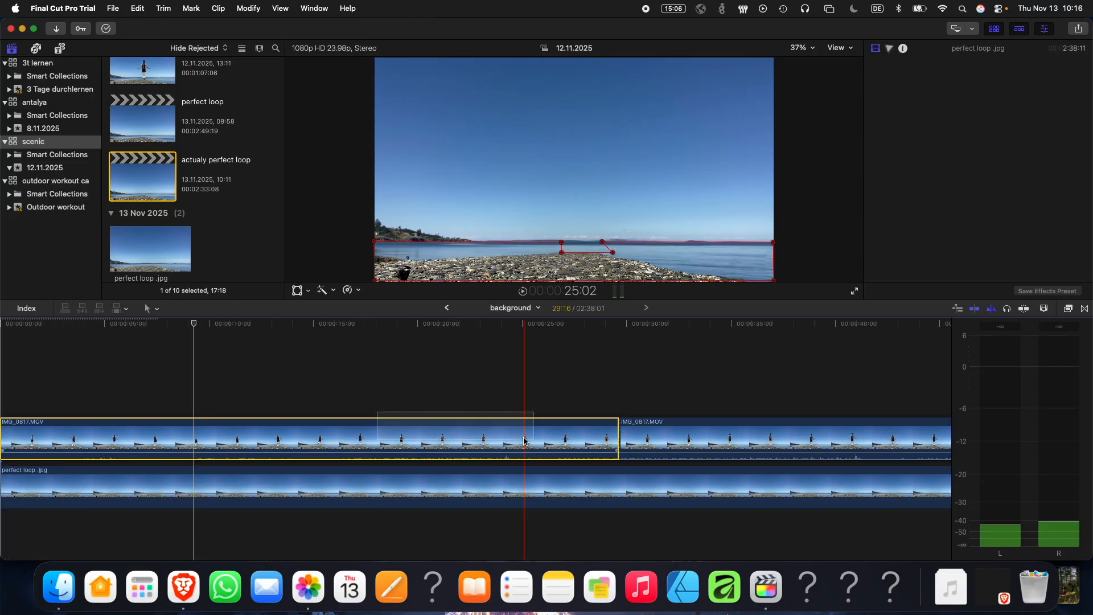
pyautogui.click(284, 494)
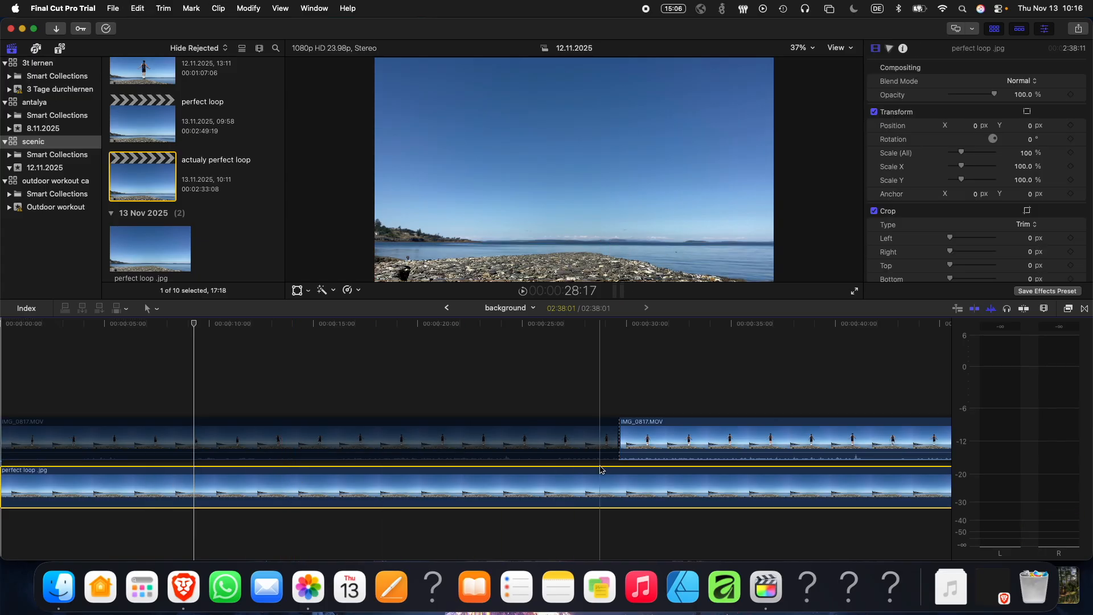
pyautogui.click(364, 449)
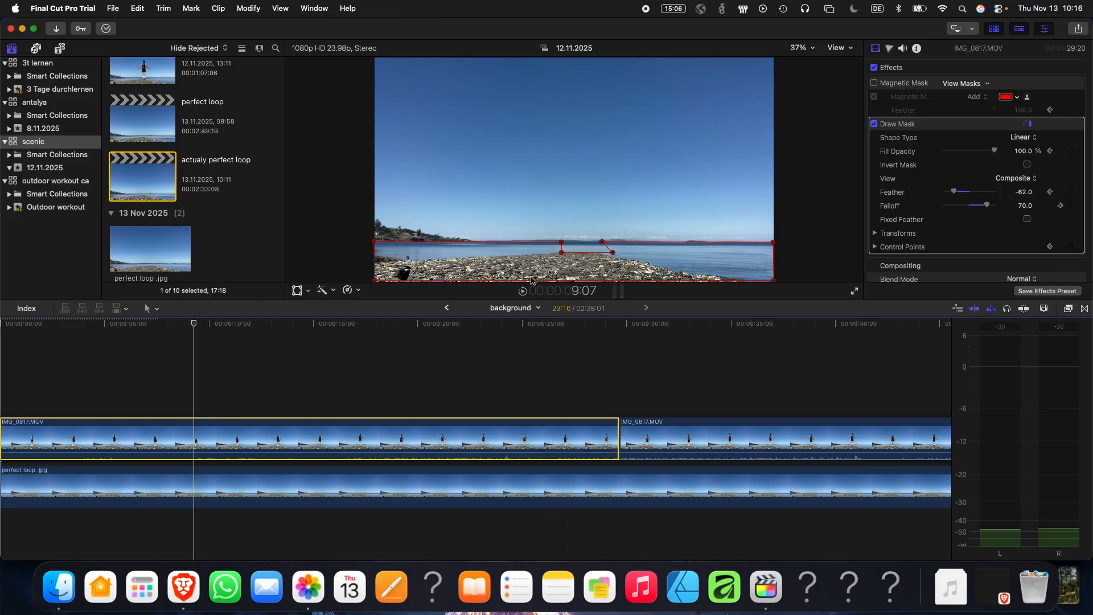
pyautogui.click(446, 307)
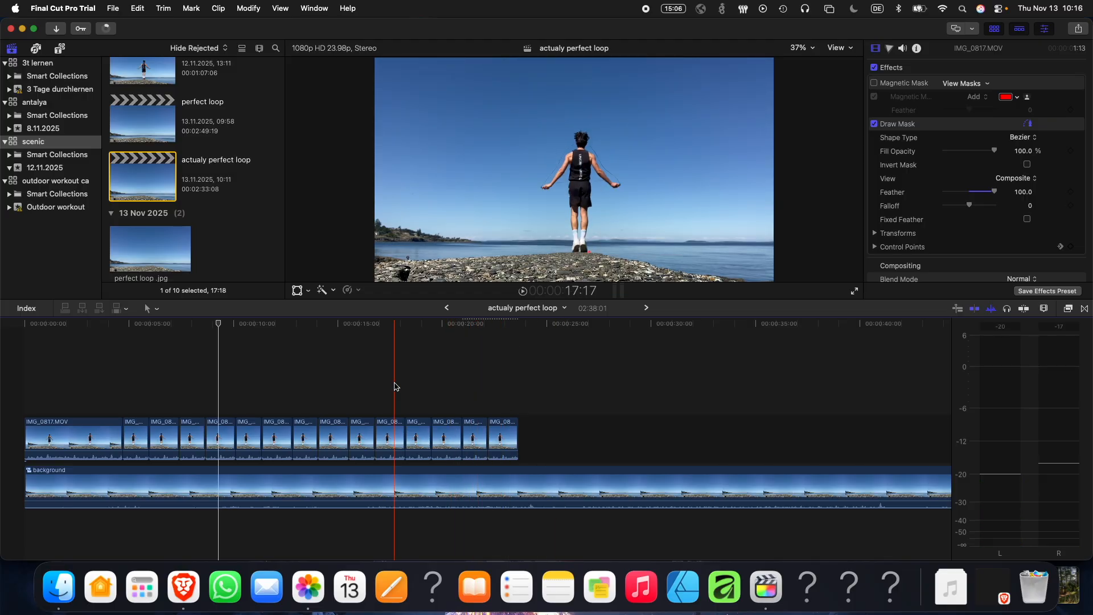
# - Duplicate the background compound clip and place the copy directly after the end of the original
pyautogui.press('super+minus')
pyautogui.press('super+minus')
pyautogui.press('super+minus')
pyautogui.click(447, 485)
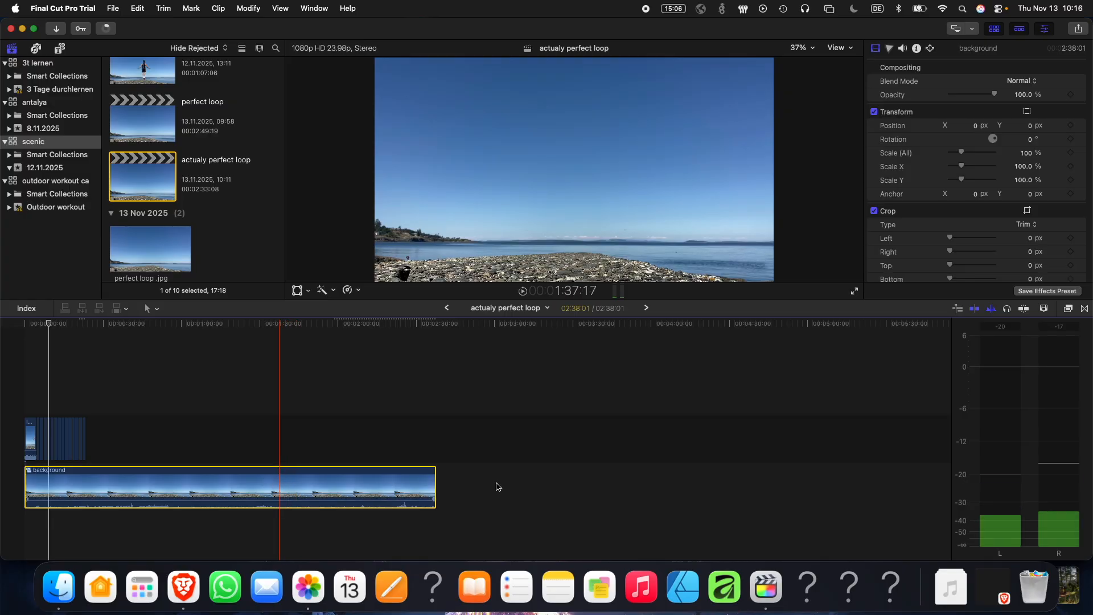
pyautogui.press('super+c')
pyautogui.press('super+v')
pyautogui.moveTo(390, 476); pyautogui.dragTo(419, 479)
pyautogui.moveTo(138, 464); pyautogui.dragTo(92, 464)
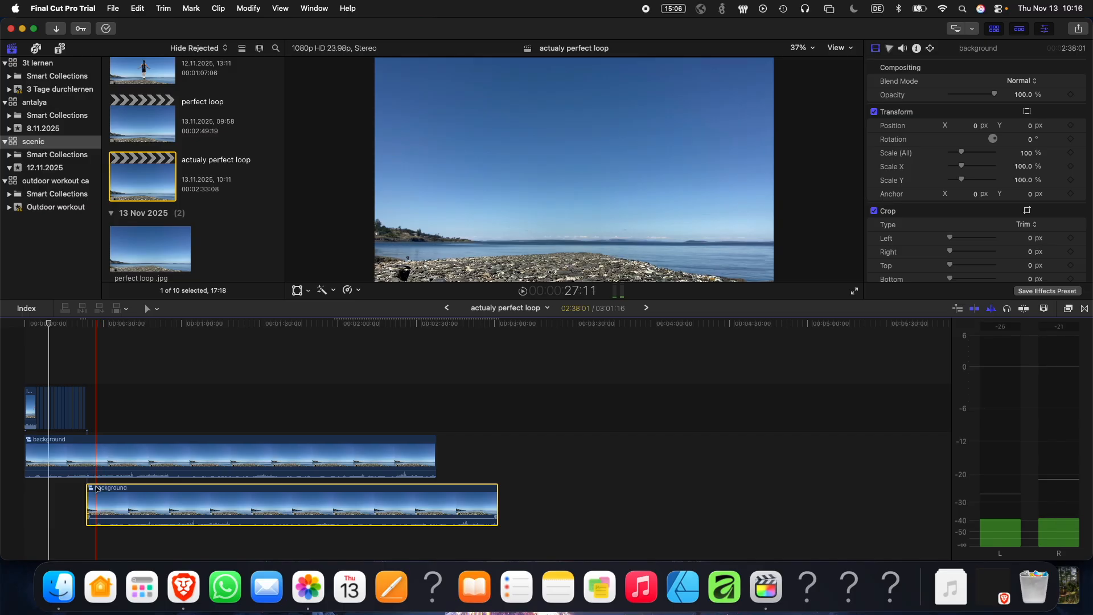
pyautogui.moveTo(210, 502); pyautogui.dragTo(450, 456)
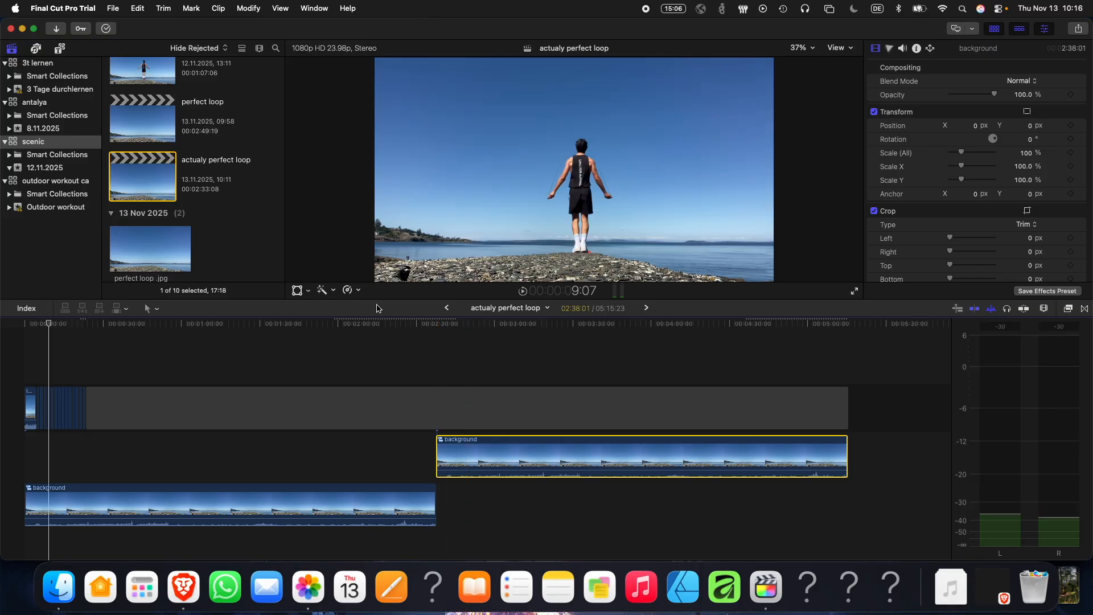
# - Reverse the playback of the background clip copy
pyautogui.click(359, 291)
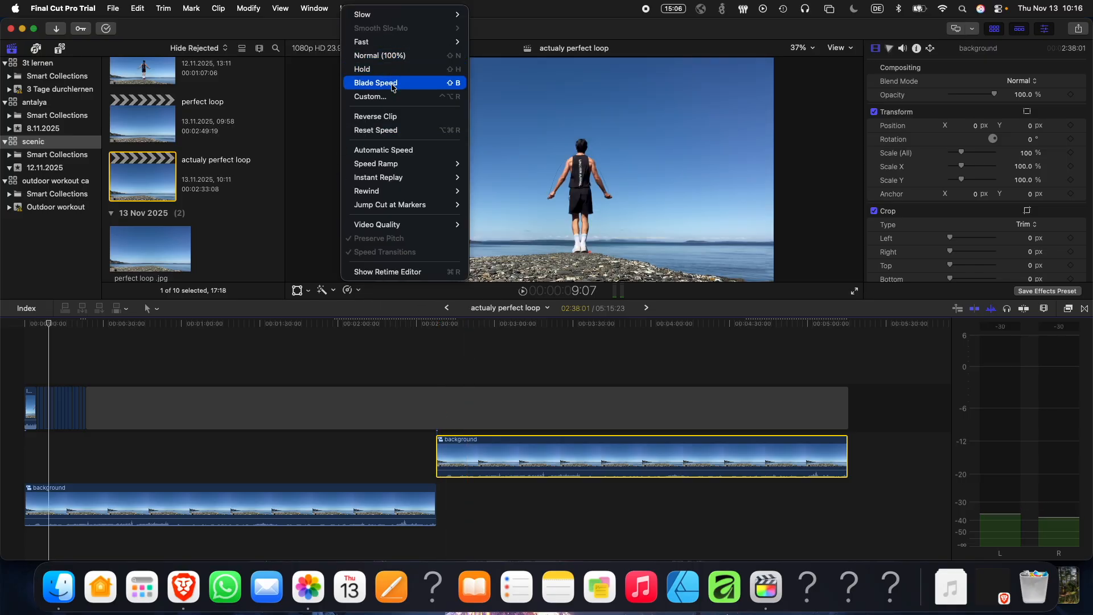
pyautogui.moveTo(409, 48)
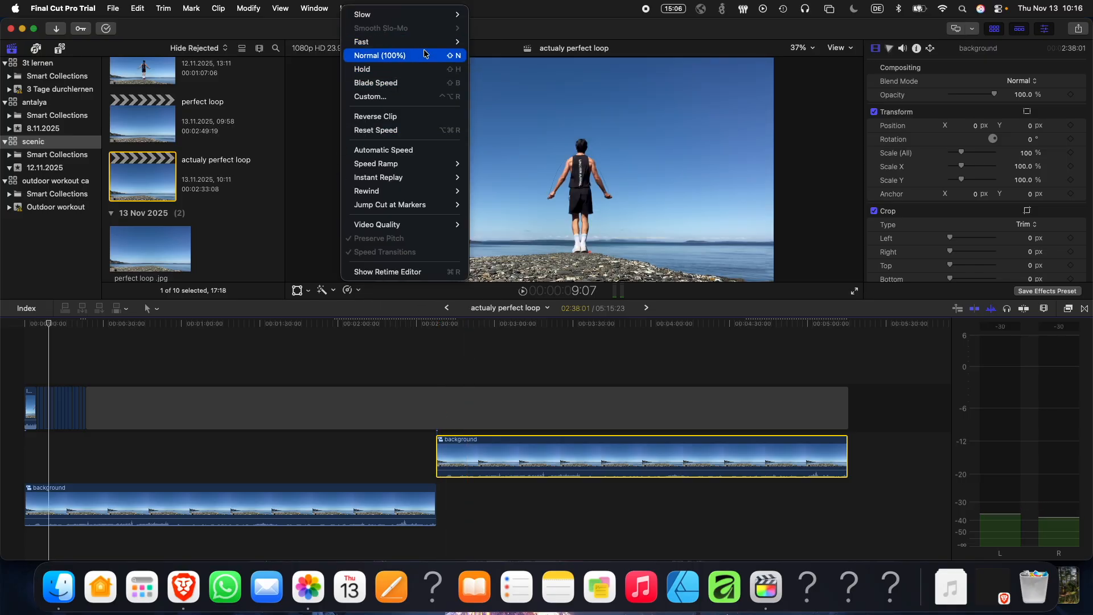
pyautogui.click(415, 116)
# - Move the reversed background copy so that it starts exactly at the original's end, and play the footage leading up to the joint
pyautogui.click(412, 364)
pyautogui.press('space')
pyautogui.press('super+equal')
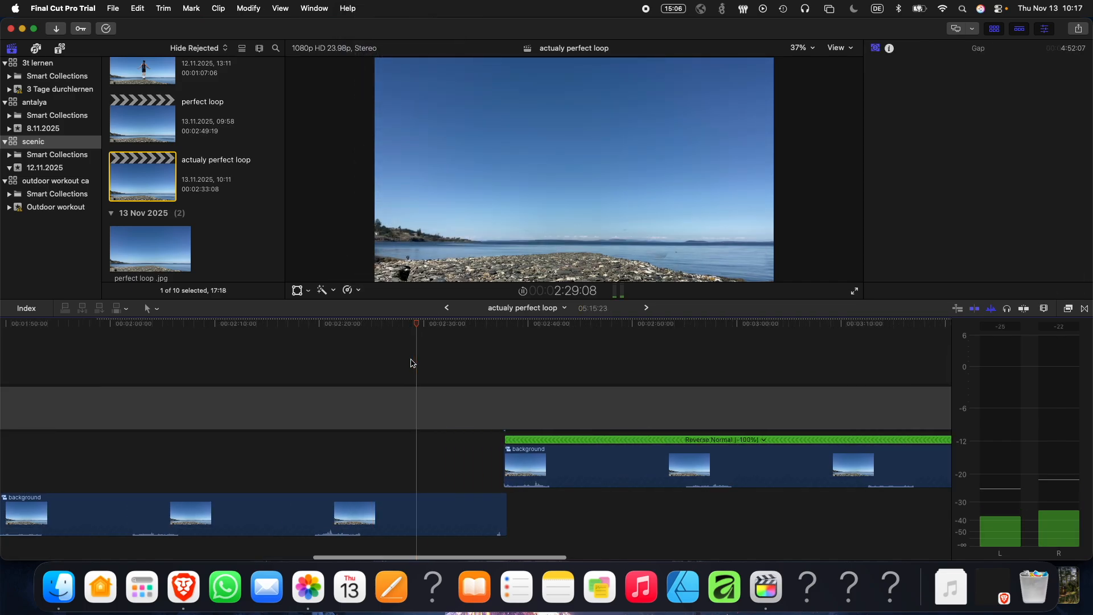
pyautogui.moveTo(528, 459); pyautogui.dragTo(516, 508)
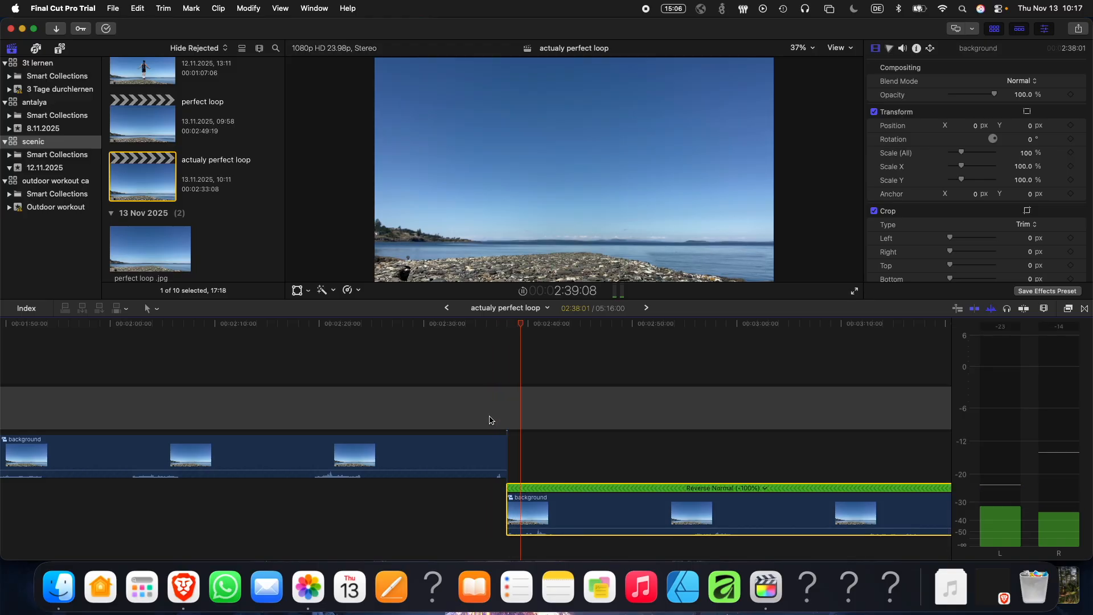
pyautogui.click(439, 365)
pyautogui.click(390, 362)
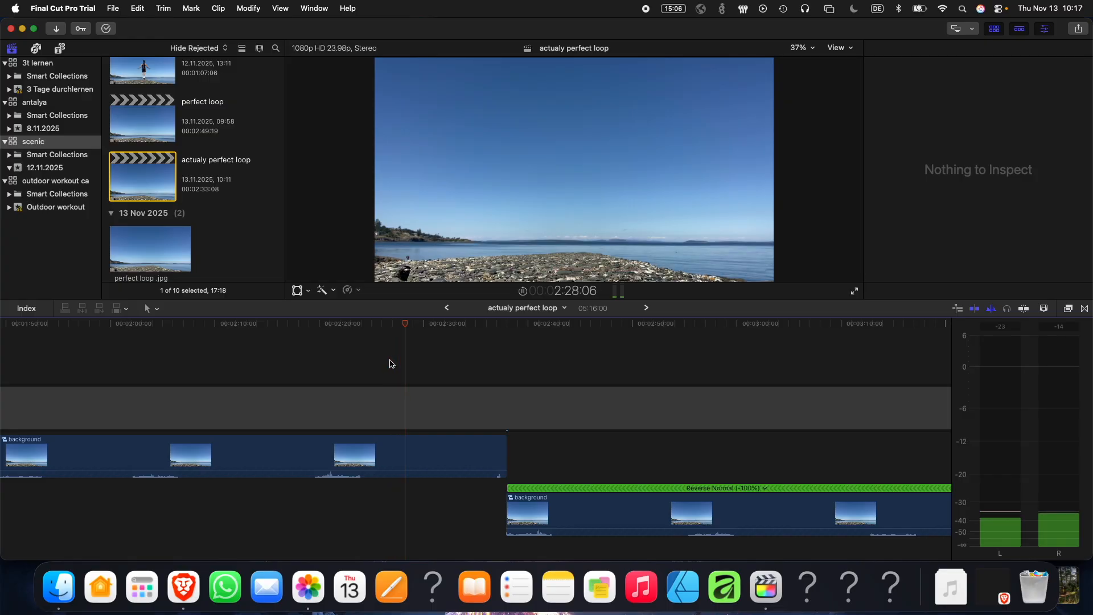
pyautogui.press('space')
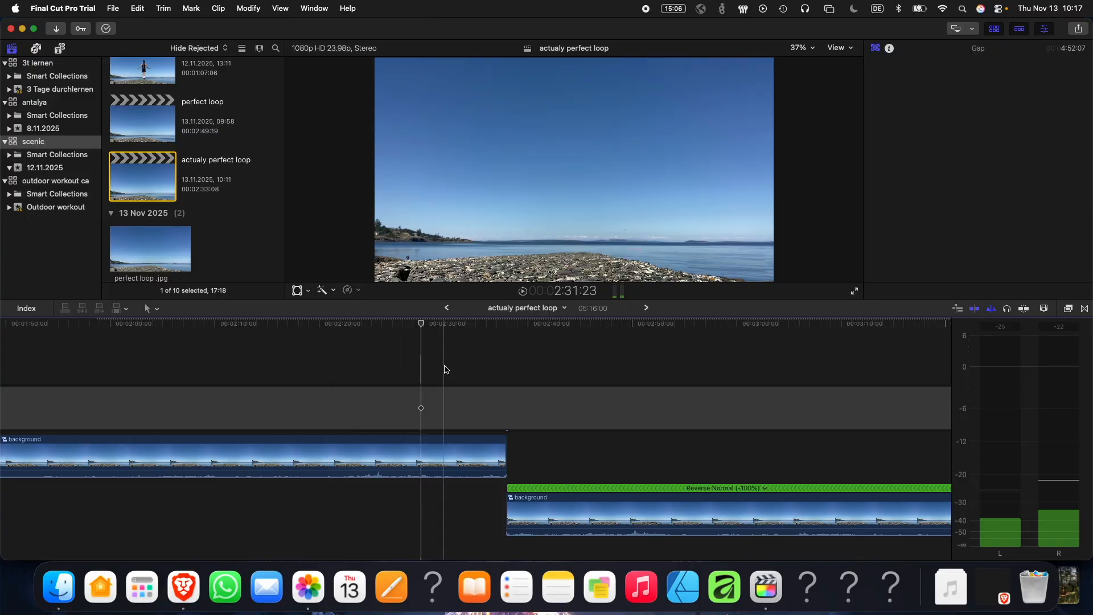
# - Trim the end of the original background clip to 2:16:08 and move the reversed copy to the new end
pyautogui.moveTo(409, 332); pyautogui.dragTo(280, 381)
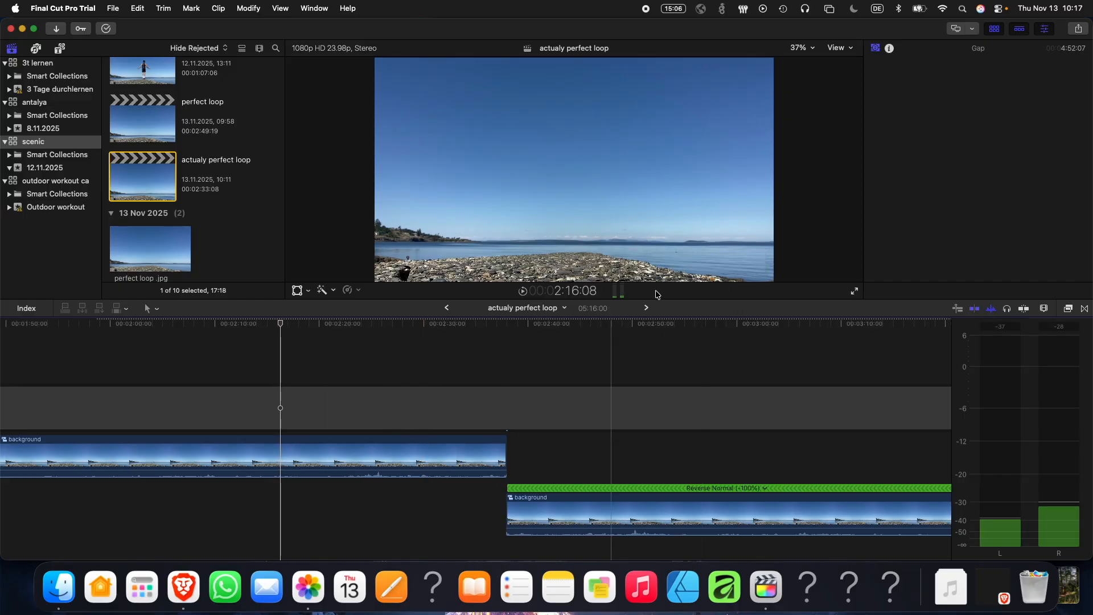
pyautogui.click(280, 449)
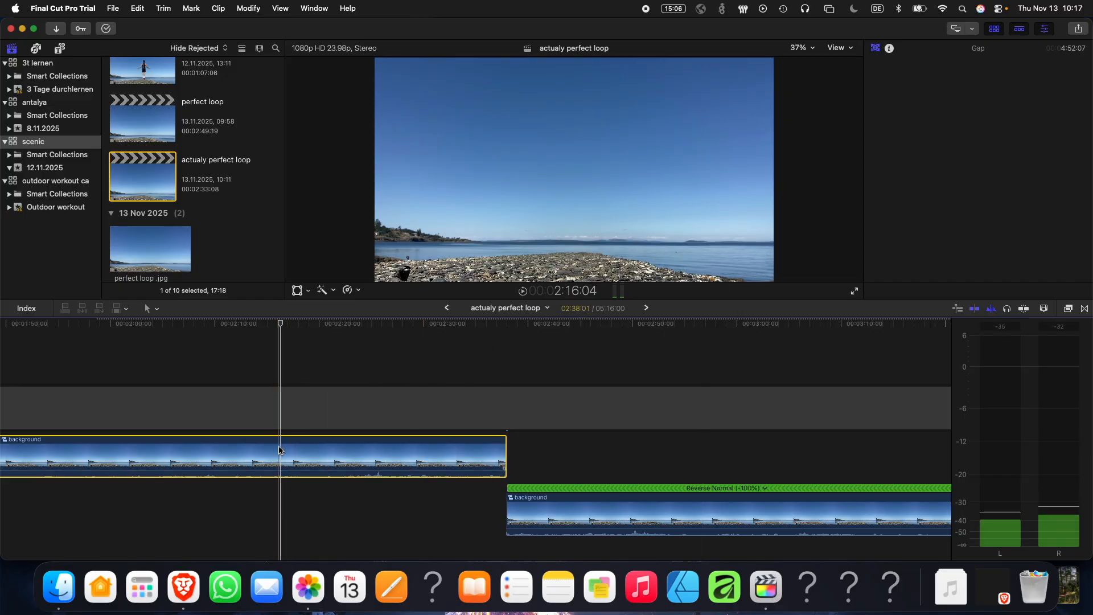
pyautogui.hotkey('alt', ']')
pyautogui.moveTo(543, 520); pyautogui.dragTo(310, 514)
# - Play the footage around the new joint and check earlier points of the background clip back to about 1:54
pyautogui.press('j')
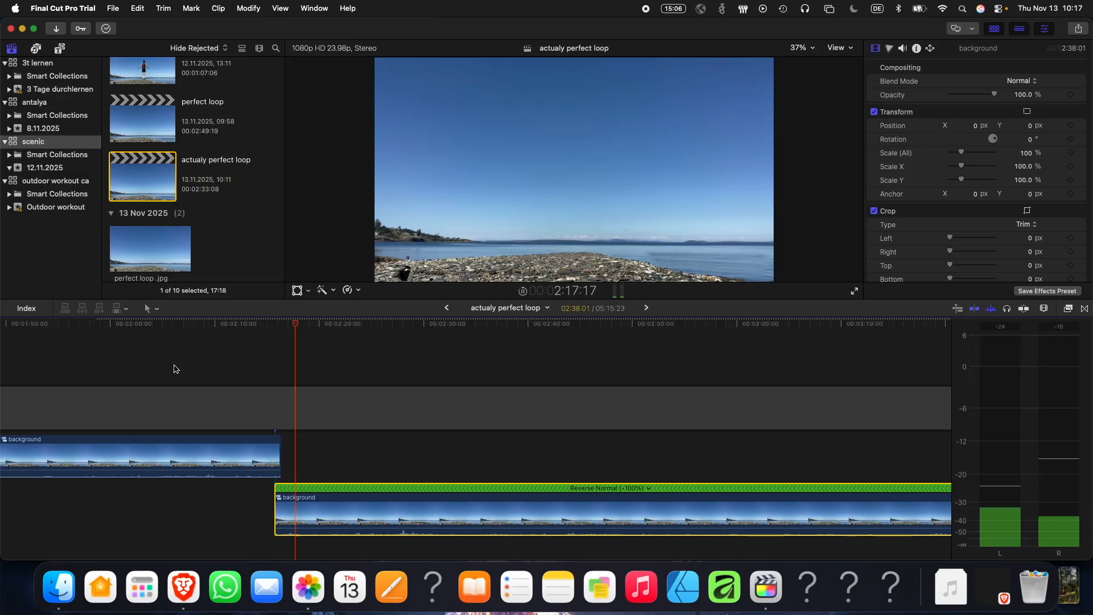
pyautogui.click(138, 360)
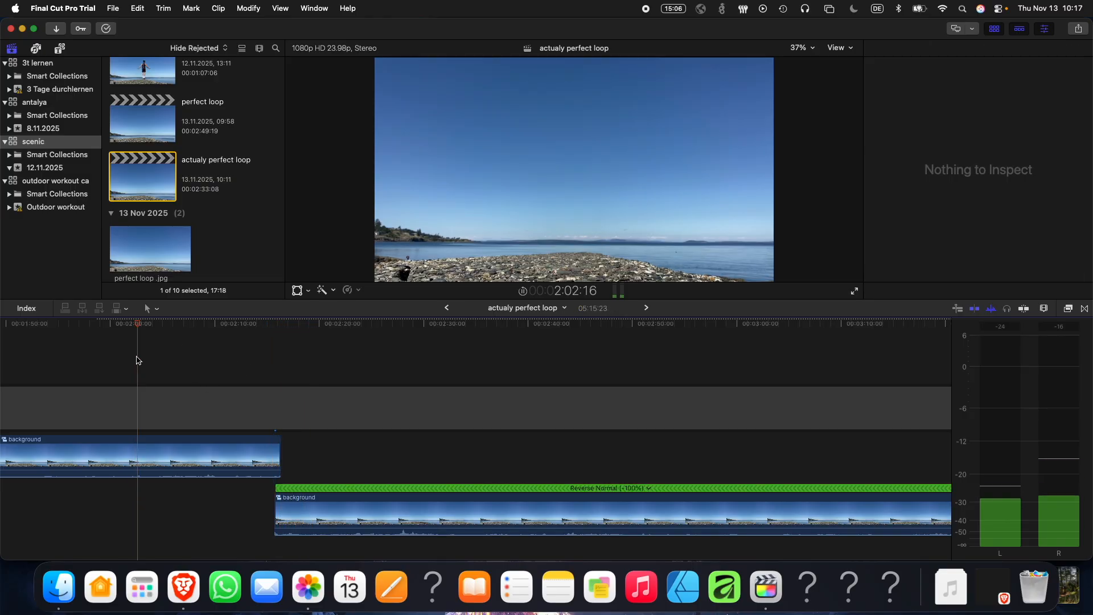
pyautogui.click(101, 377)
pyautogui.click(45, 371)
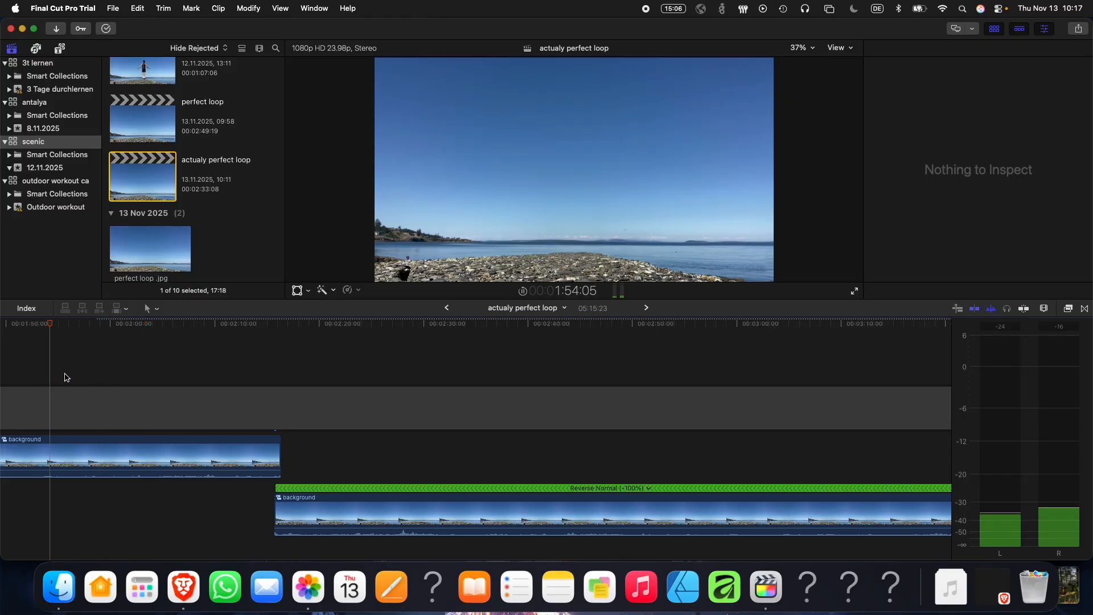
# - Trim the original background clip to end at 1:54:16, move the reversed copy against that end, and play the joint
pyautogui.click(57, 451)
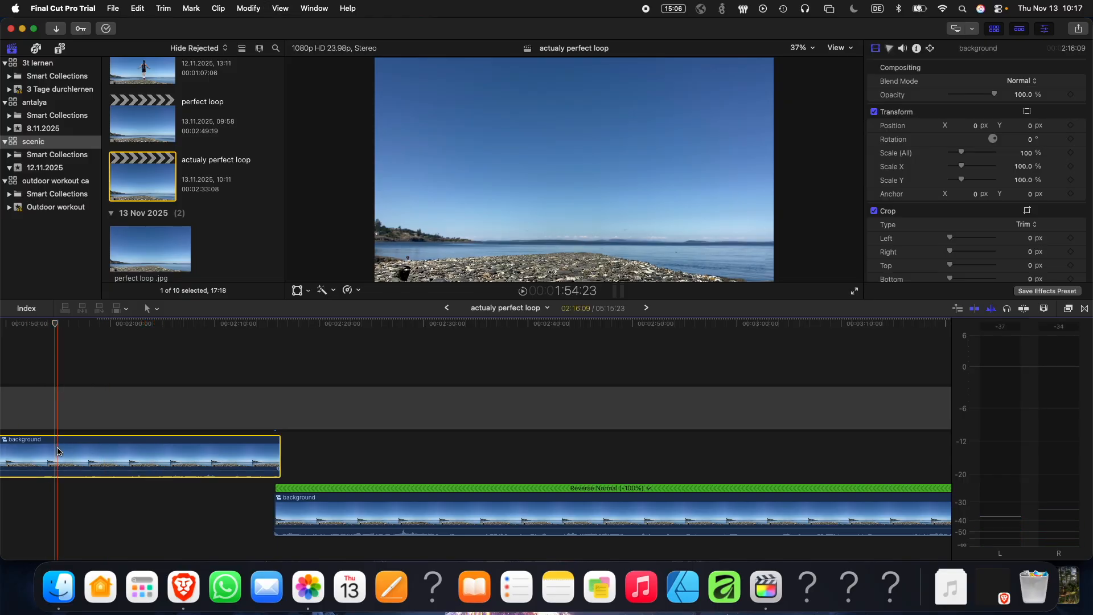
pyautogui.click(54, 408)
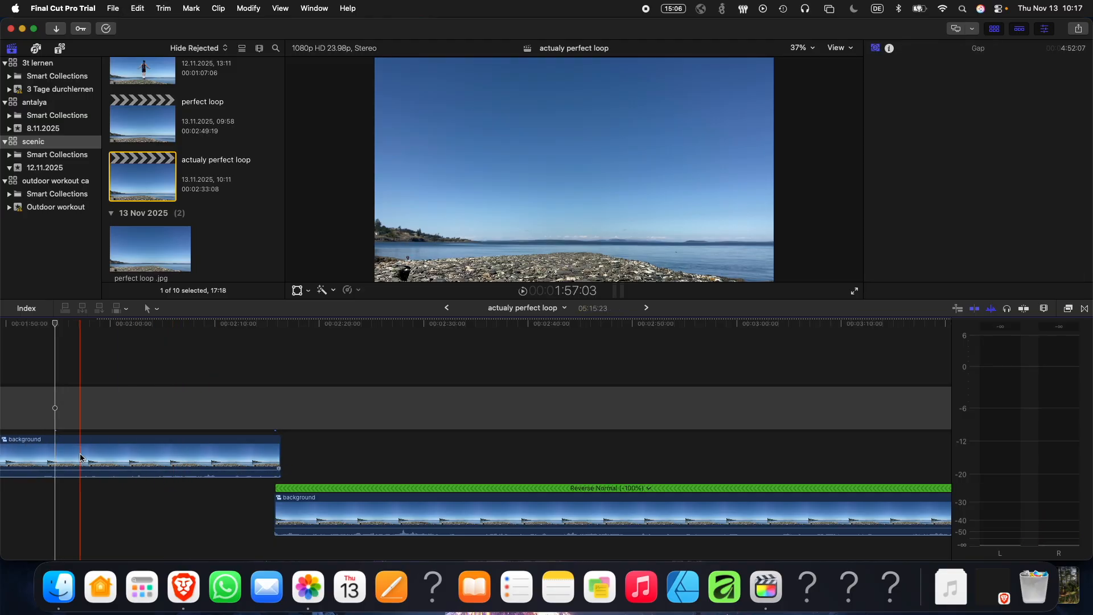
pyautogui.click(55, 451)
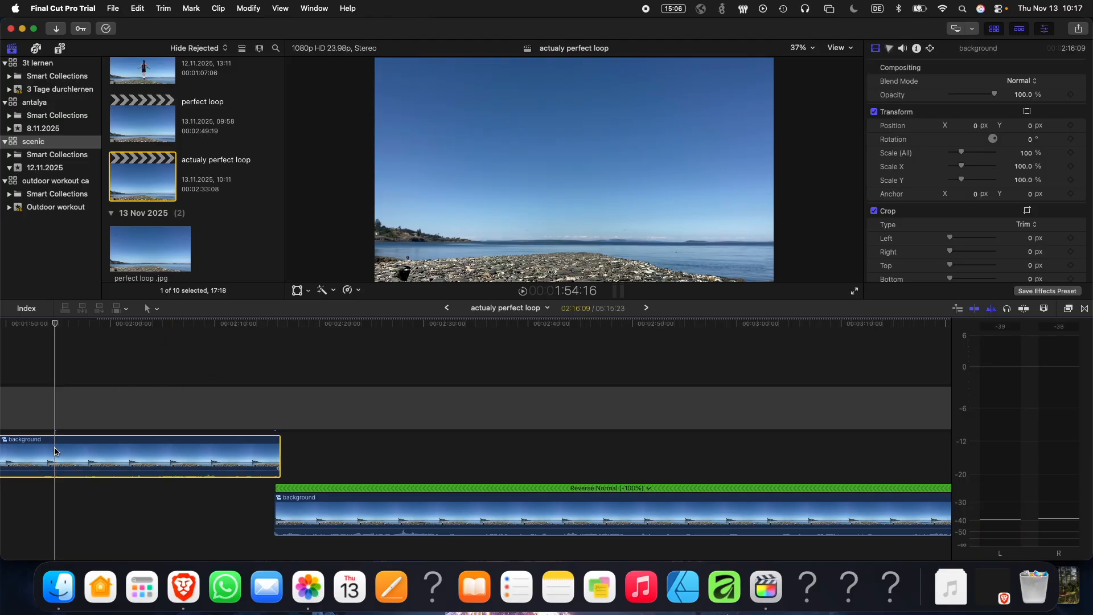
pyautogui.hotkey('alt', ']')
pyautogui.moveTo(292, 498); pyautogui.dragTo(67, 478)
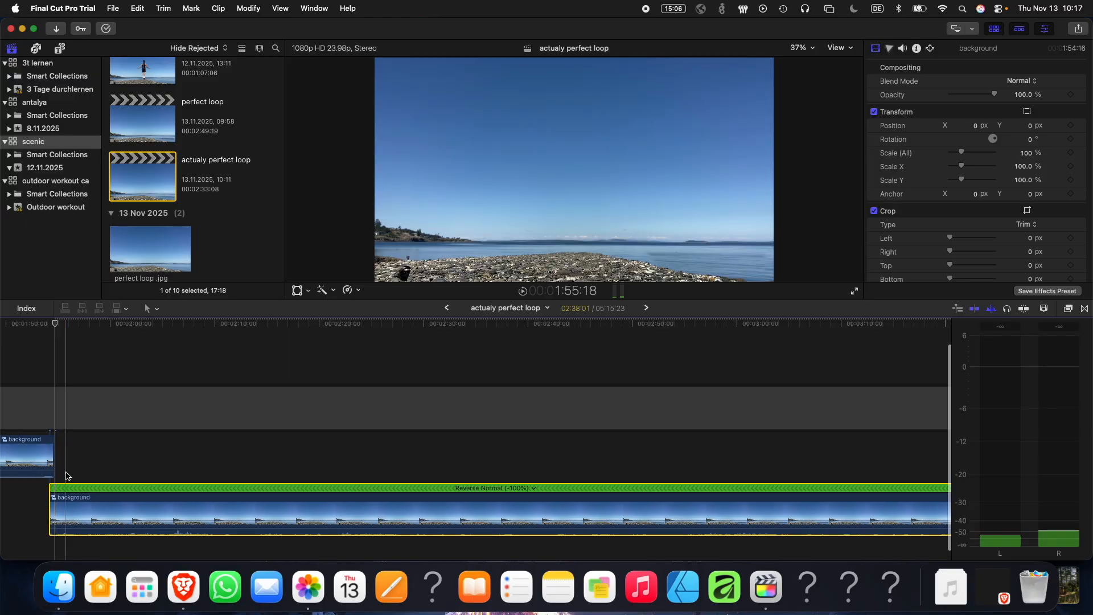
pyautogui.click(47, 408)
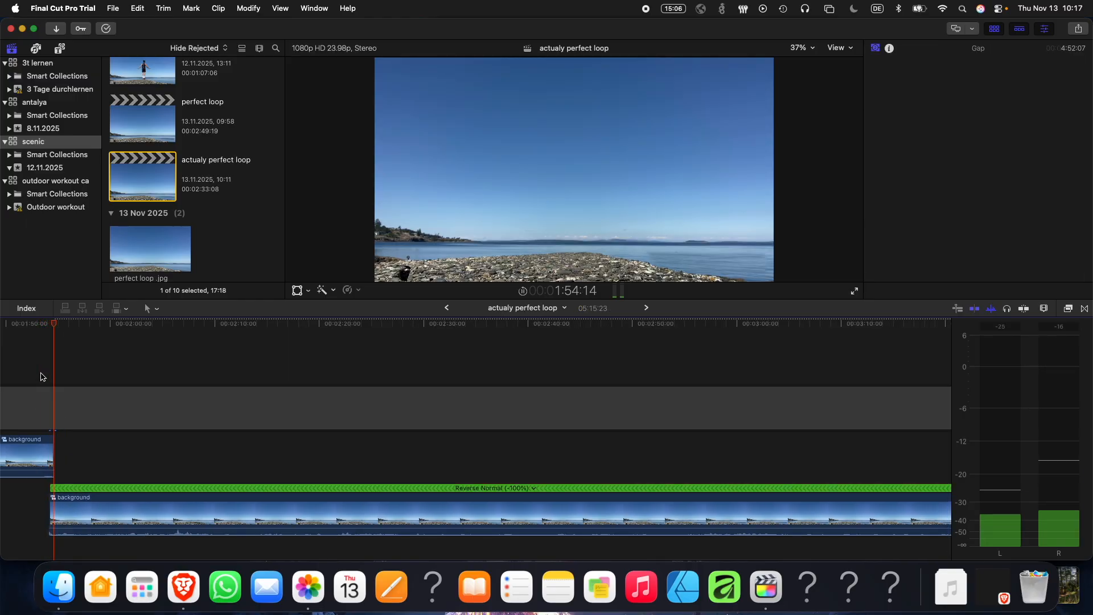
pyautogui.click(41, 376)
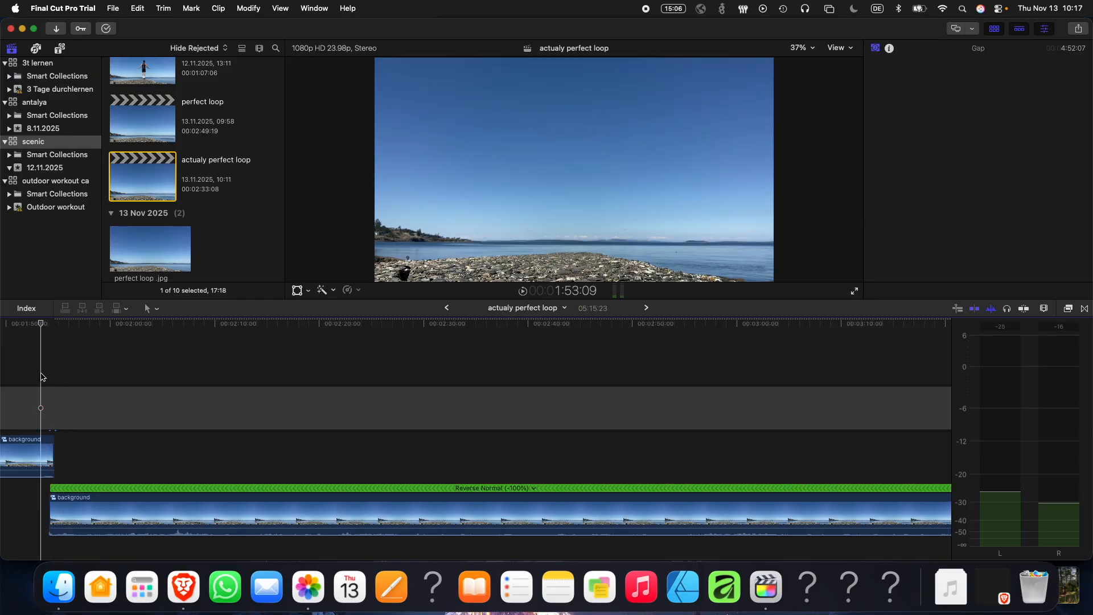
# - Delete the reversed background copy and make a fresh duplicate of the trimmed background clip
pyautogui.click(84, 510)
pyautogui.press('Delete')
pyautogui.click(24, 459)
pyautogui.moveTo(54, 455); pyautogui.dragTo(699, 451)
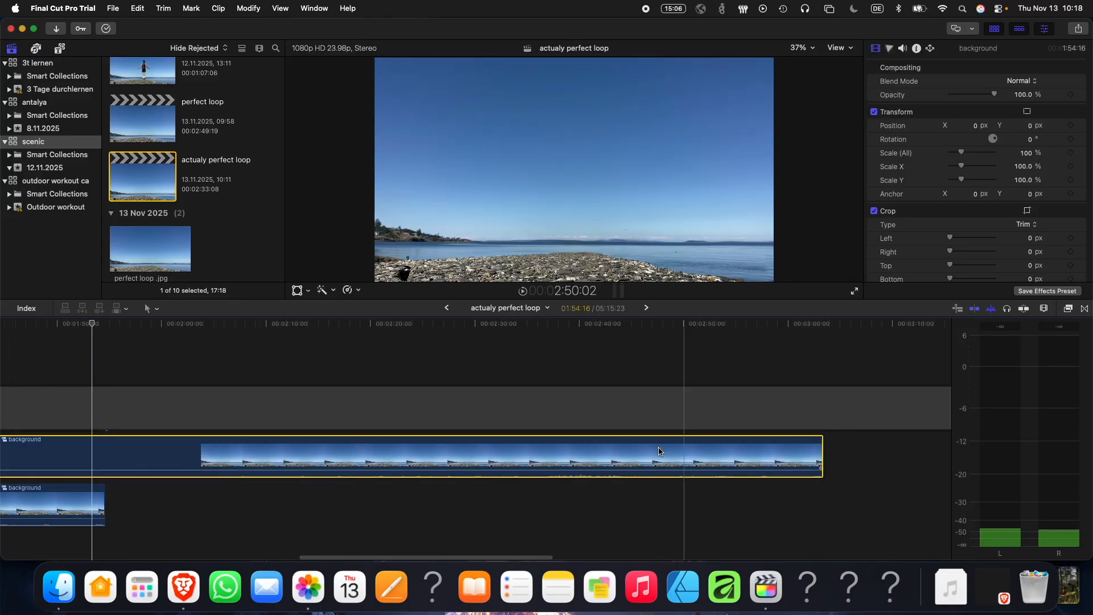
# - Reverse the playback of the new background copy and place it directly after the end of the original
pyautogui.click(347, 289)
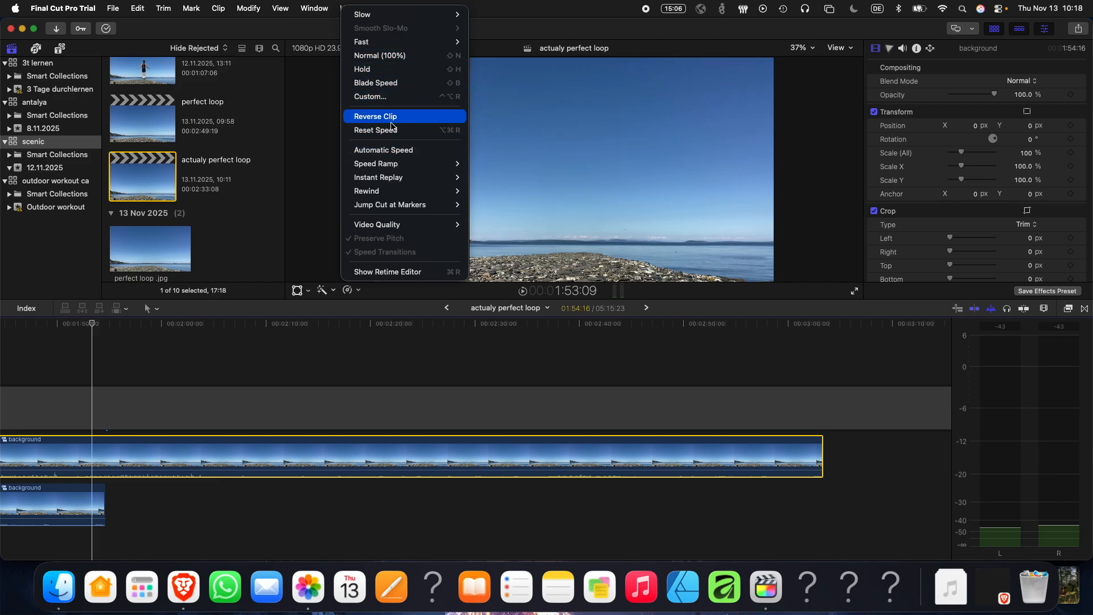
pyautogui.click(376, 116)
pyautogui.moveTo(223, 444); pyautogui.dragTo(415, 456)
pyautogui.moveTo(222, 447); pyautogui.dragTo(207, 453)
# - Play across the joint between the trimmed background clip and its reversed copy, and show the whole timeline
pyautogui.press('space')
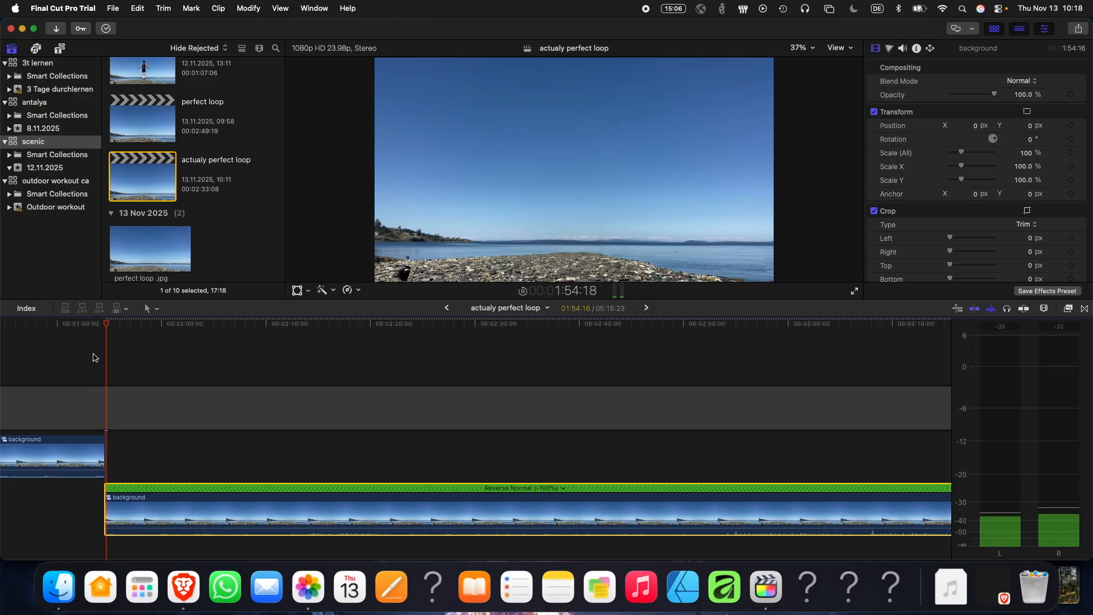
pyautogui.click(79, 367)
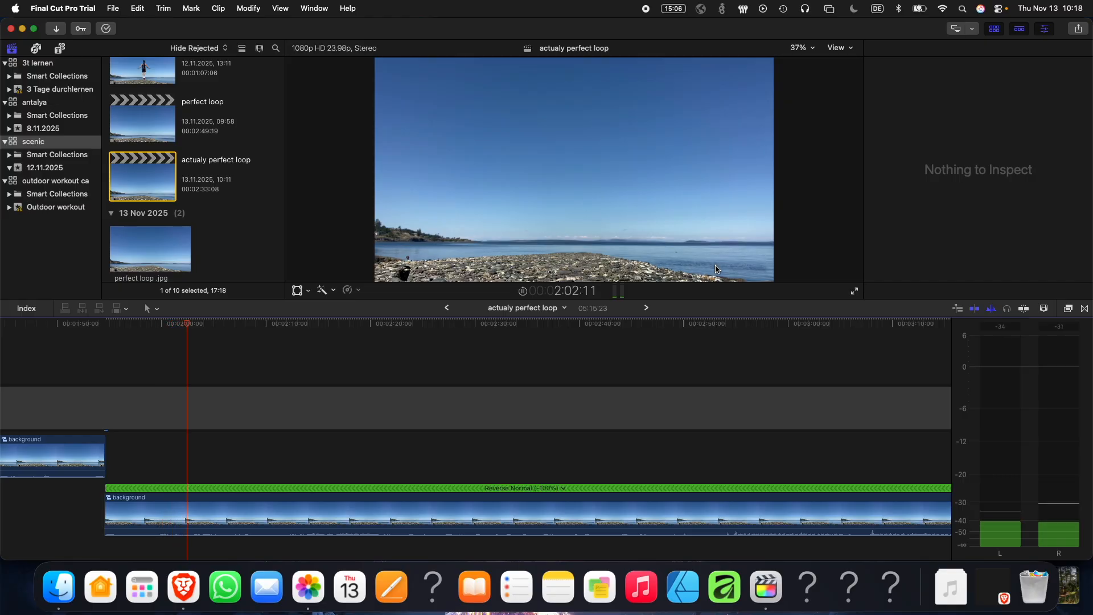
pyautogui.press('super+minus')
pyautogui.press('super+minus')
pyautogui.press('super+minus')
pyautogui.press('super+minus')
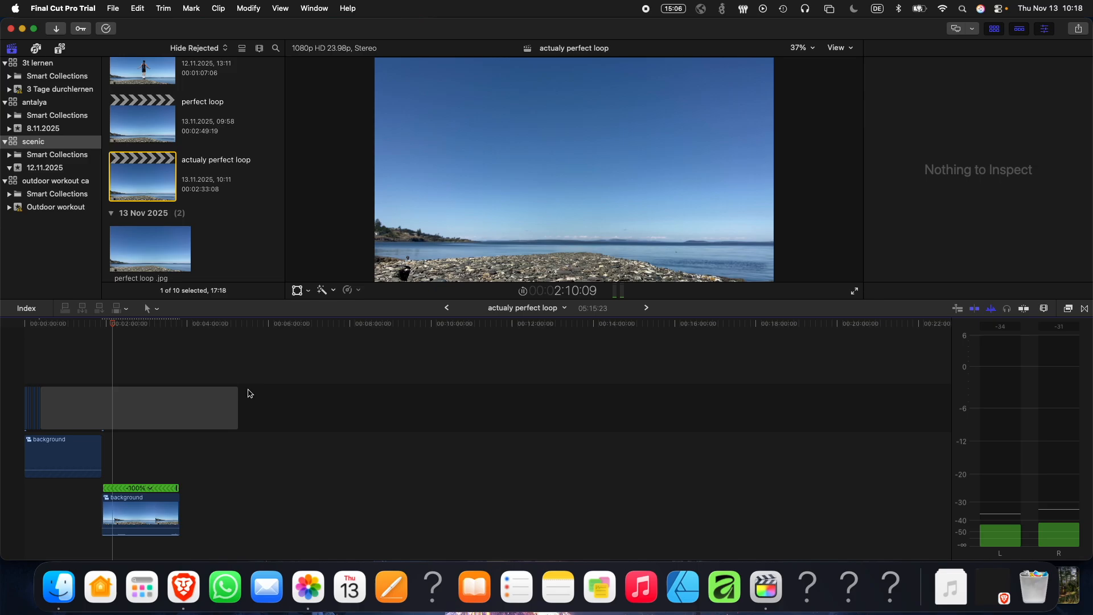
# - Play the opening rope-jumping clips and compare the frame at 8:09 with the Magnetic Mask enabled and disabled
pyautogui.press('space')
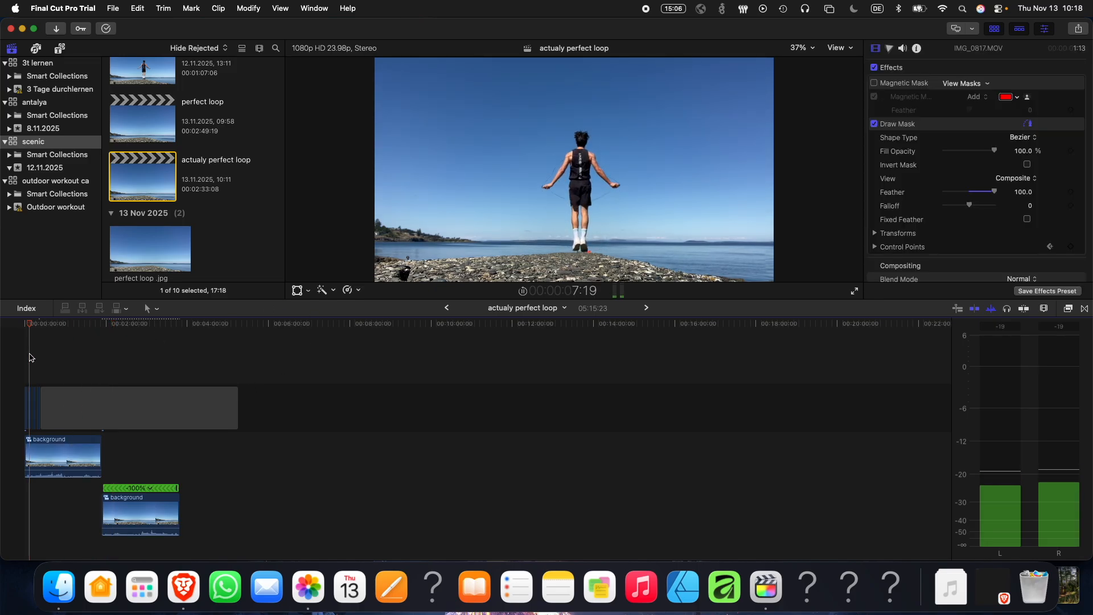
pyautogui.press('space')
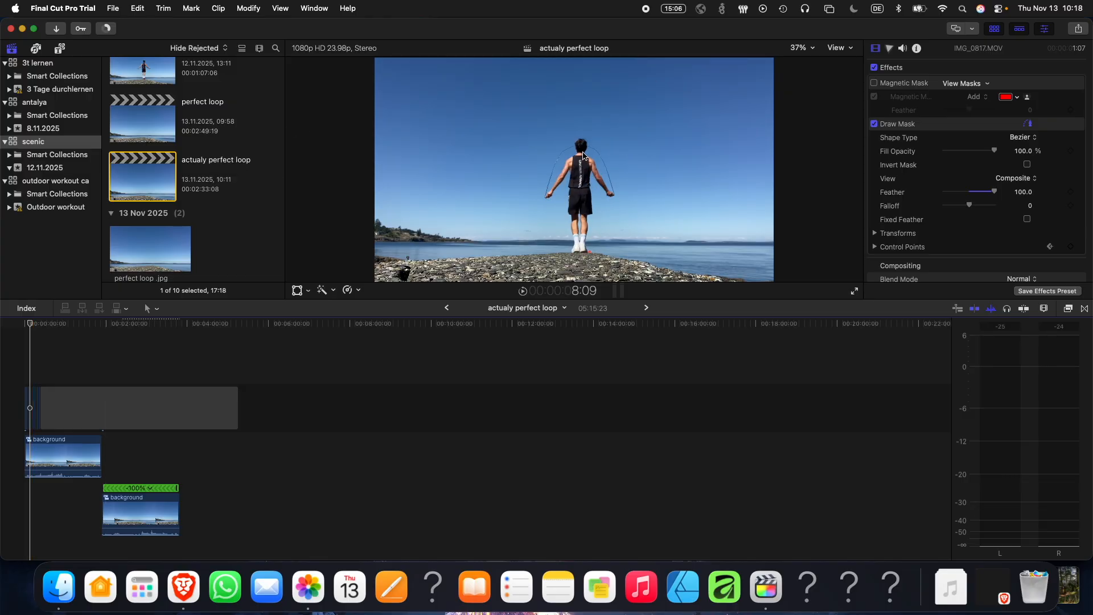
pyautogui.click(874, 83)
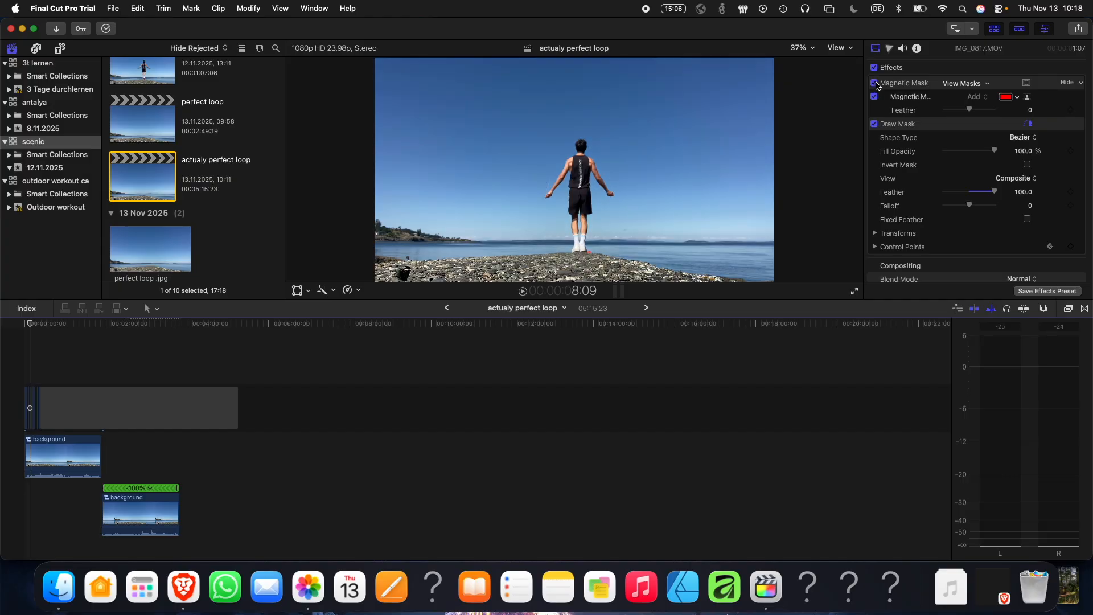
pyautogui.click(875, 83)
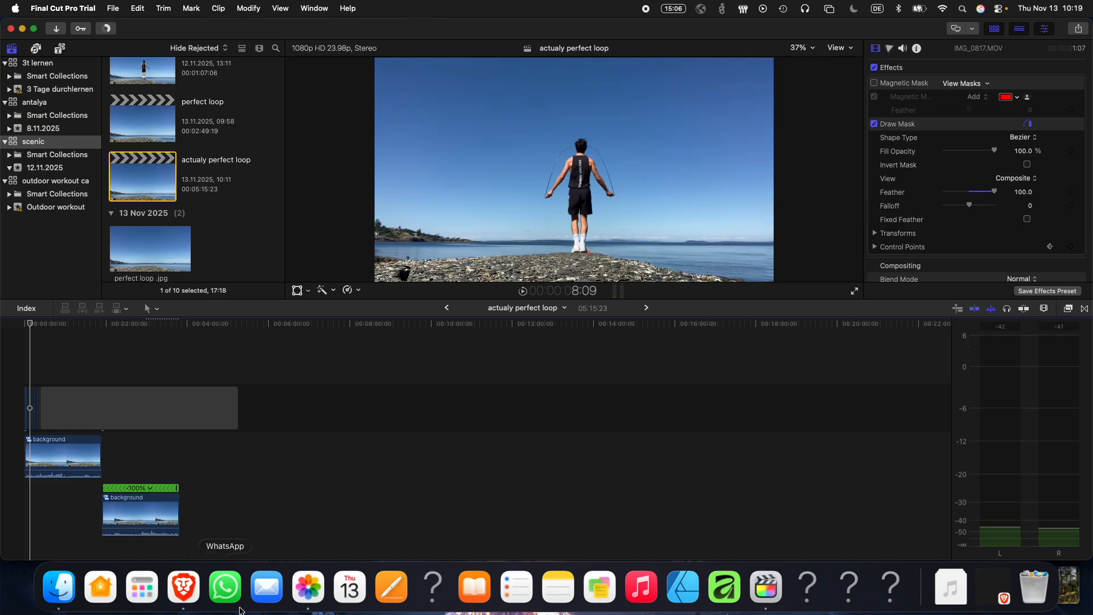
# - Check the single-person image placed between the rope-jumping clips and the background, and undo its insertion
pyautogui.click(190, 593)
pyautogui.click(34, 324)
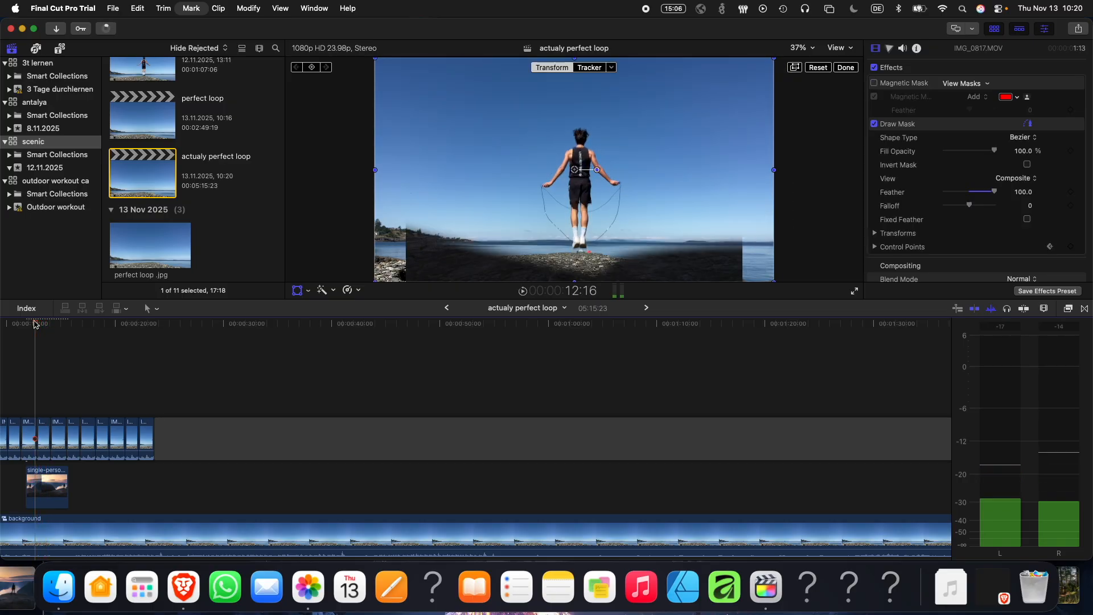
pyautogui.press('super+z')
pyautogui.press('super+z')
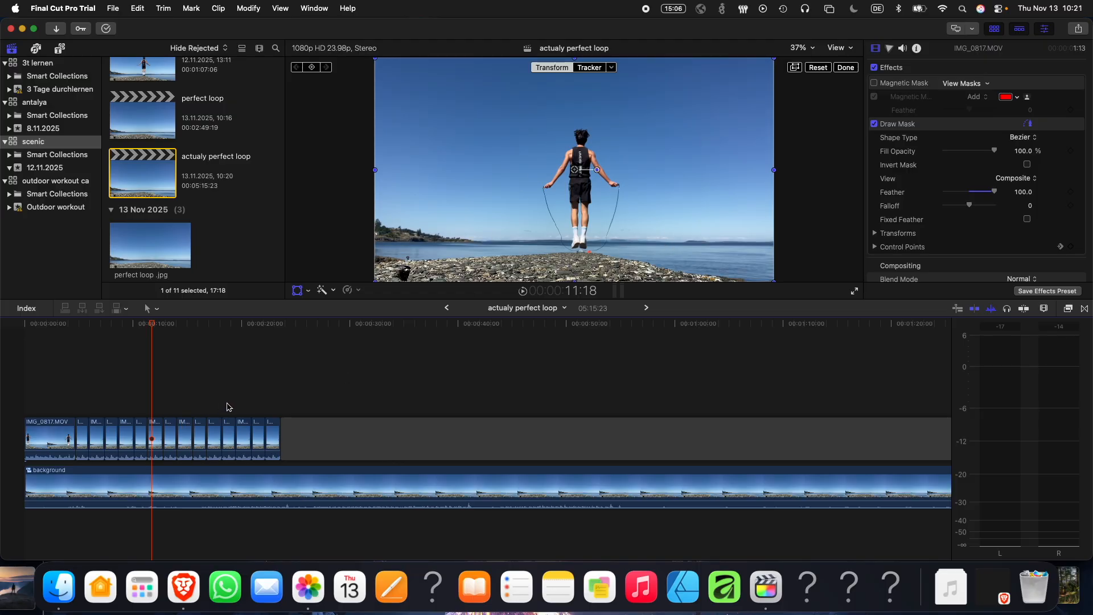
# - Play through the repeated rope-jumping clips over the background compound clip, and select the background clip
pyautogui.moveTo(265, 392); pyautogui.dragTo(84, 445)
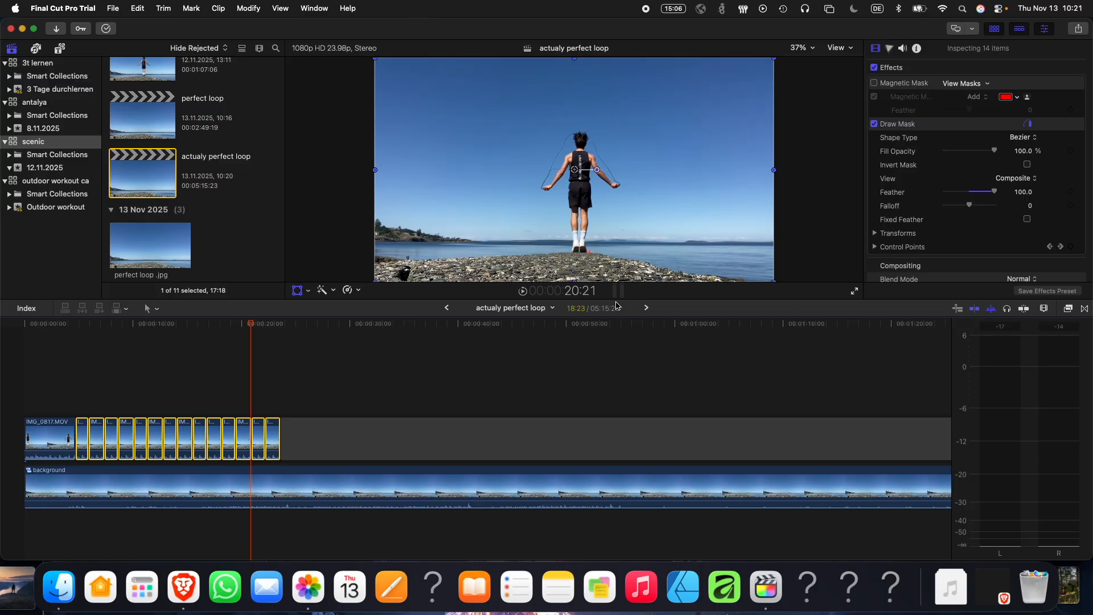
pyautogui.click(110, 389)
pyautogui.hotkey('shift', 't')
pyautogui.press('space')
pyautogui.press('cmd+4')
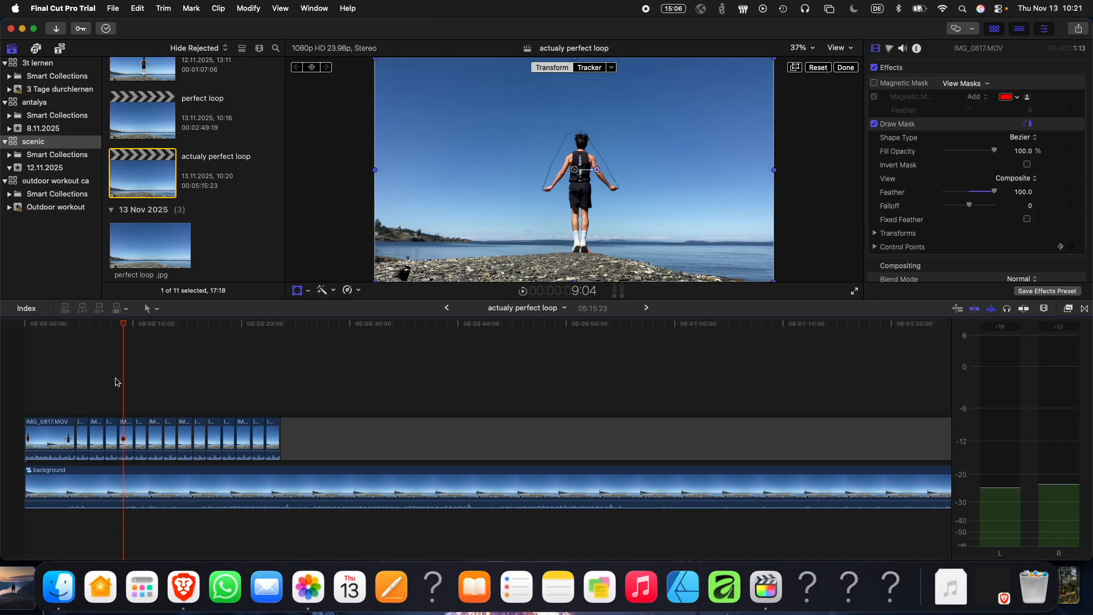
pyautogui.press('space')
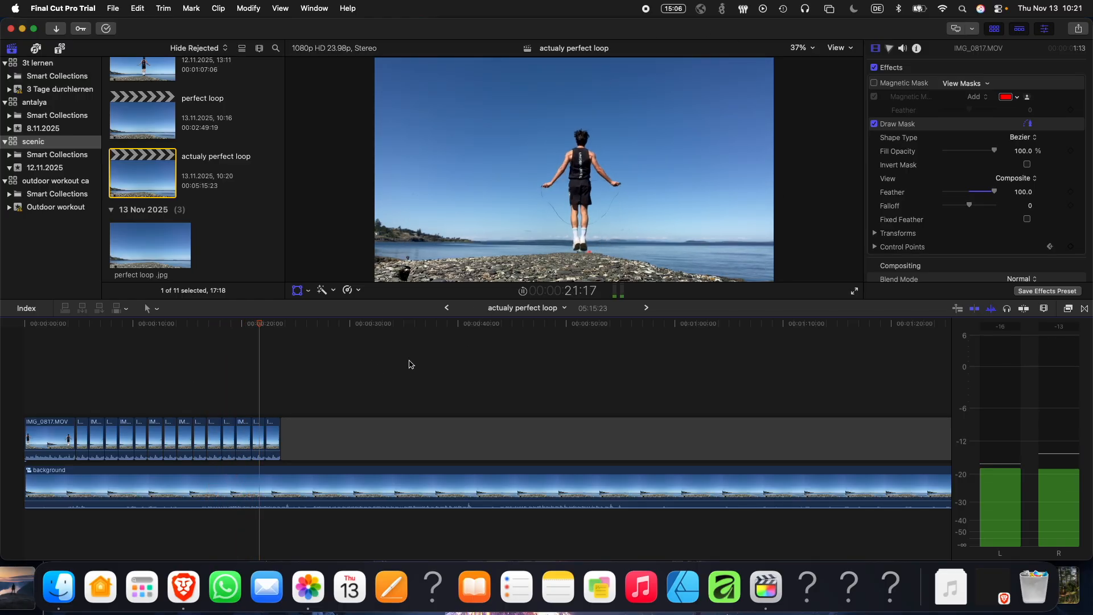
pyautogui.hotkey('shift', 't')
pyautogui.click(278, 482)
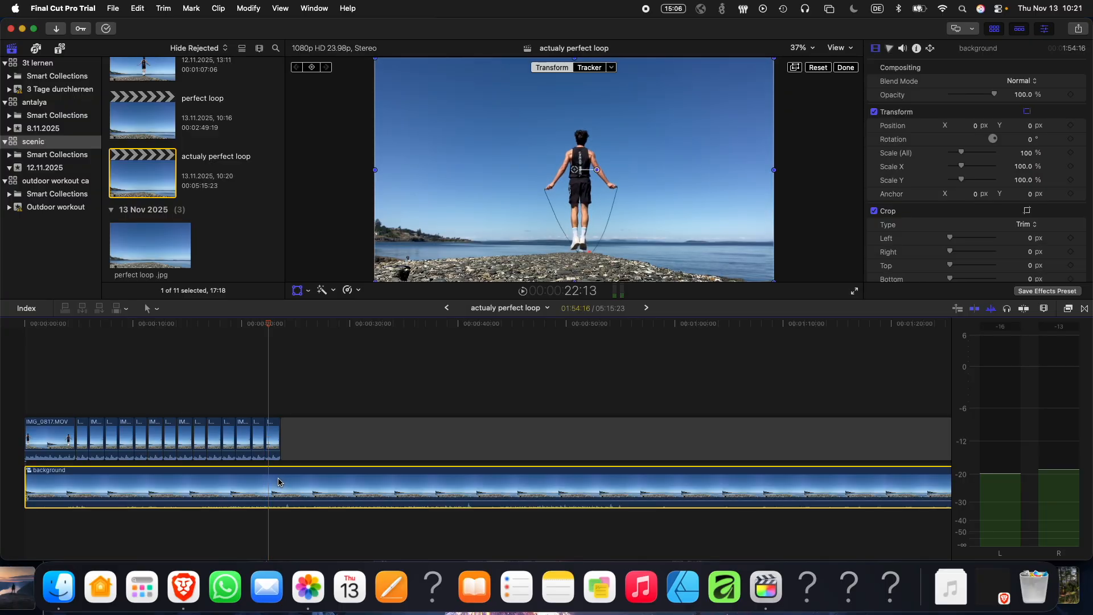